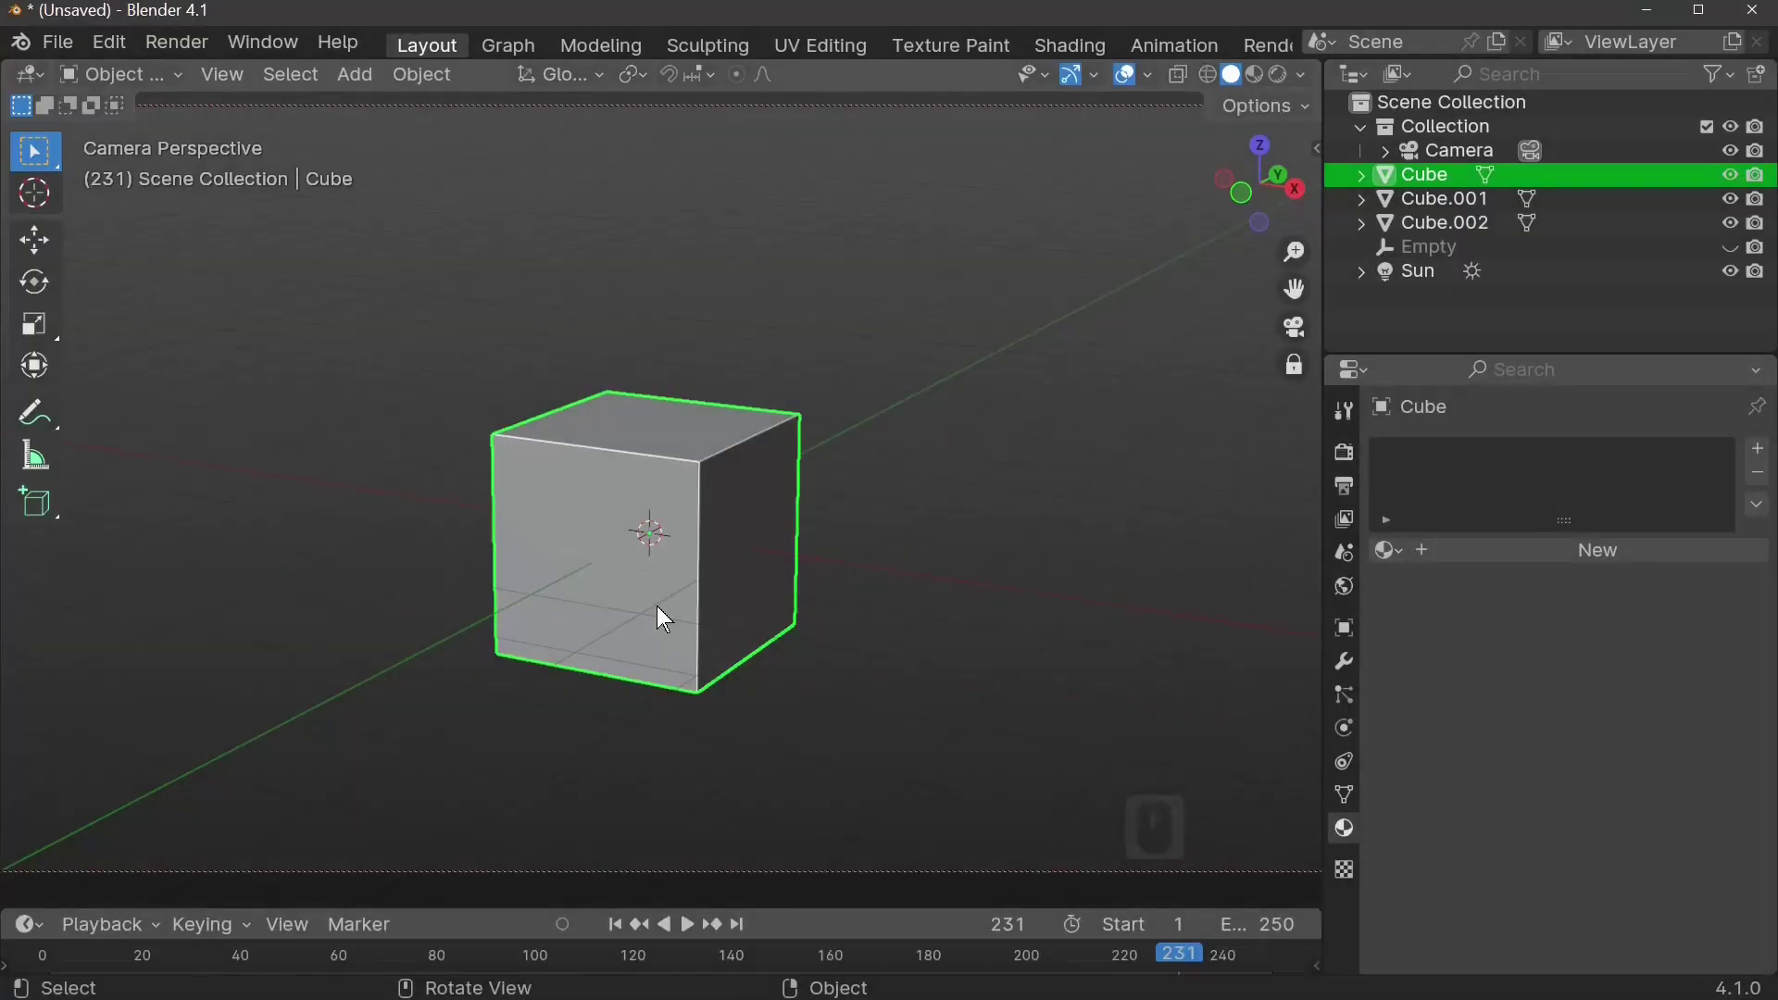
# - Replace the cube with a new cylinder mesh and show the cylinder's transform properties
pyautogui.press('x')
pyautogui.click(658, 606)
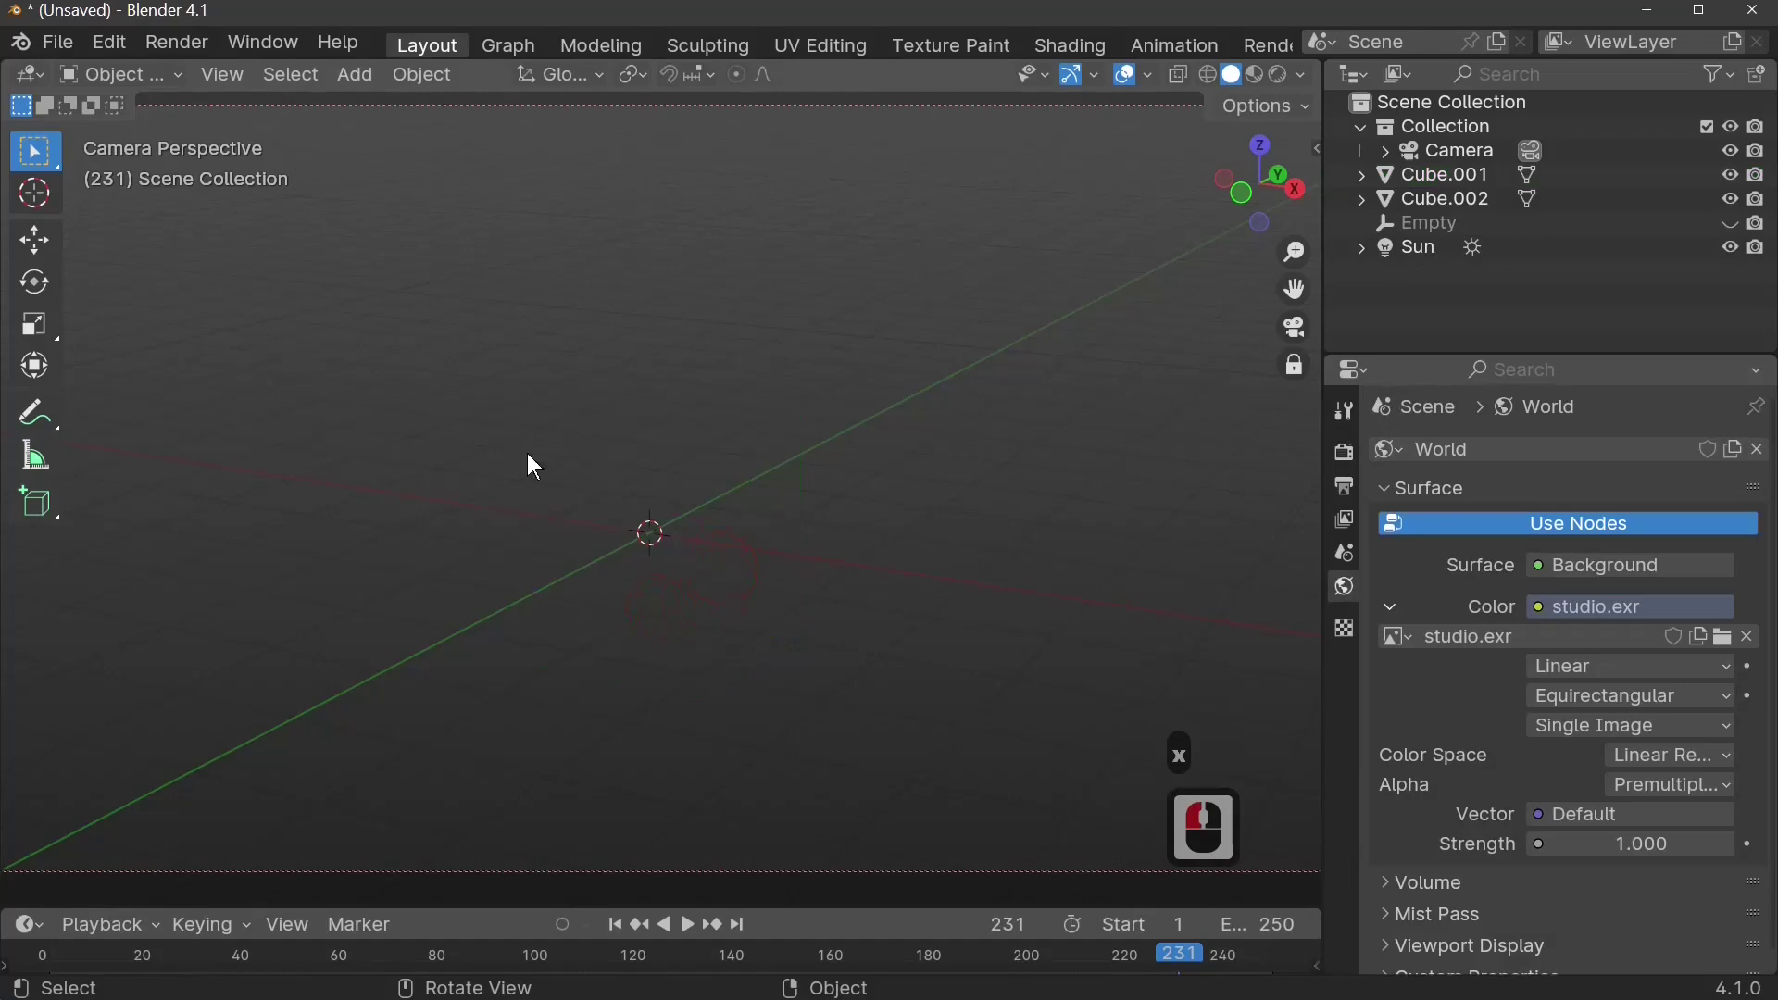
pyautogui.click(359, 74)
pyautogui.moveTo(453, 100)
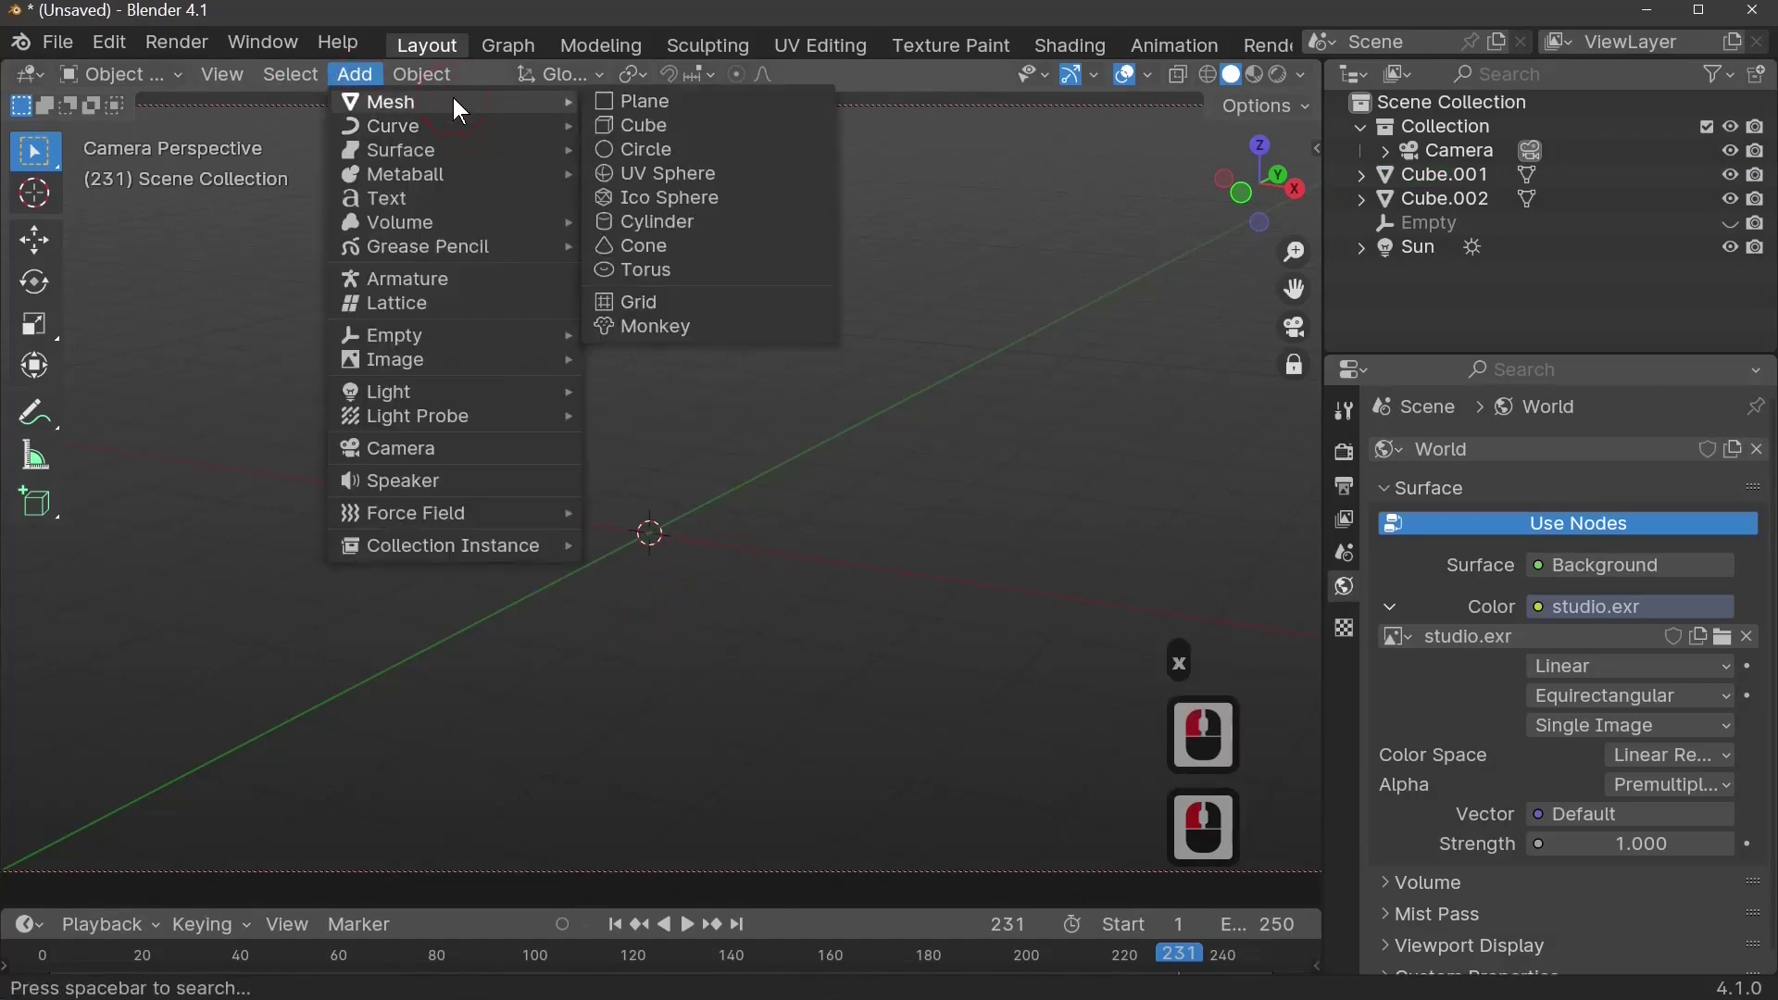
pyautogui.click(719, 223)
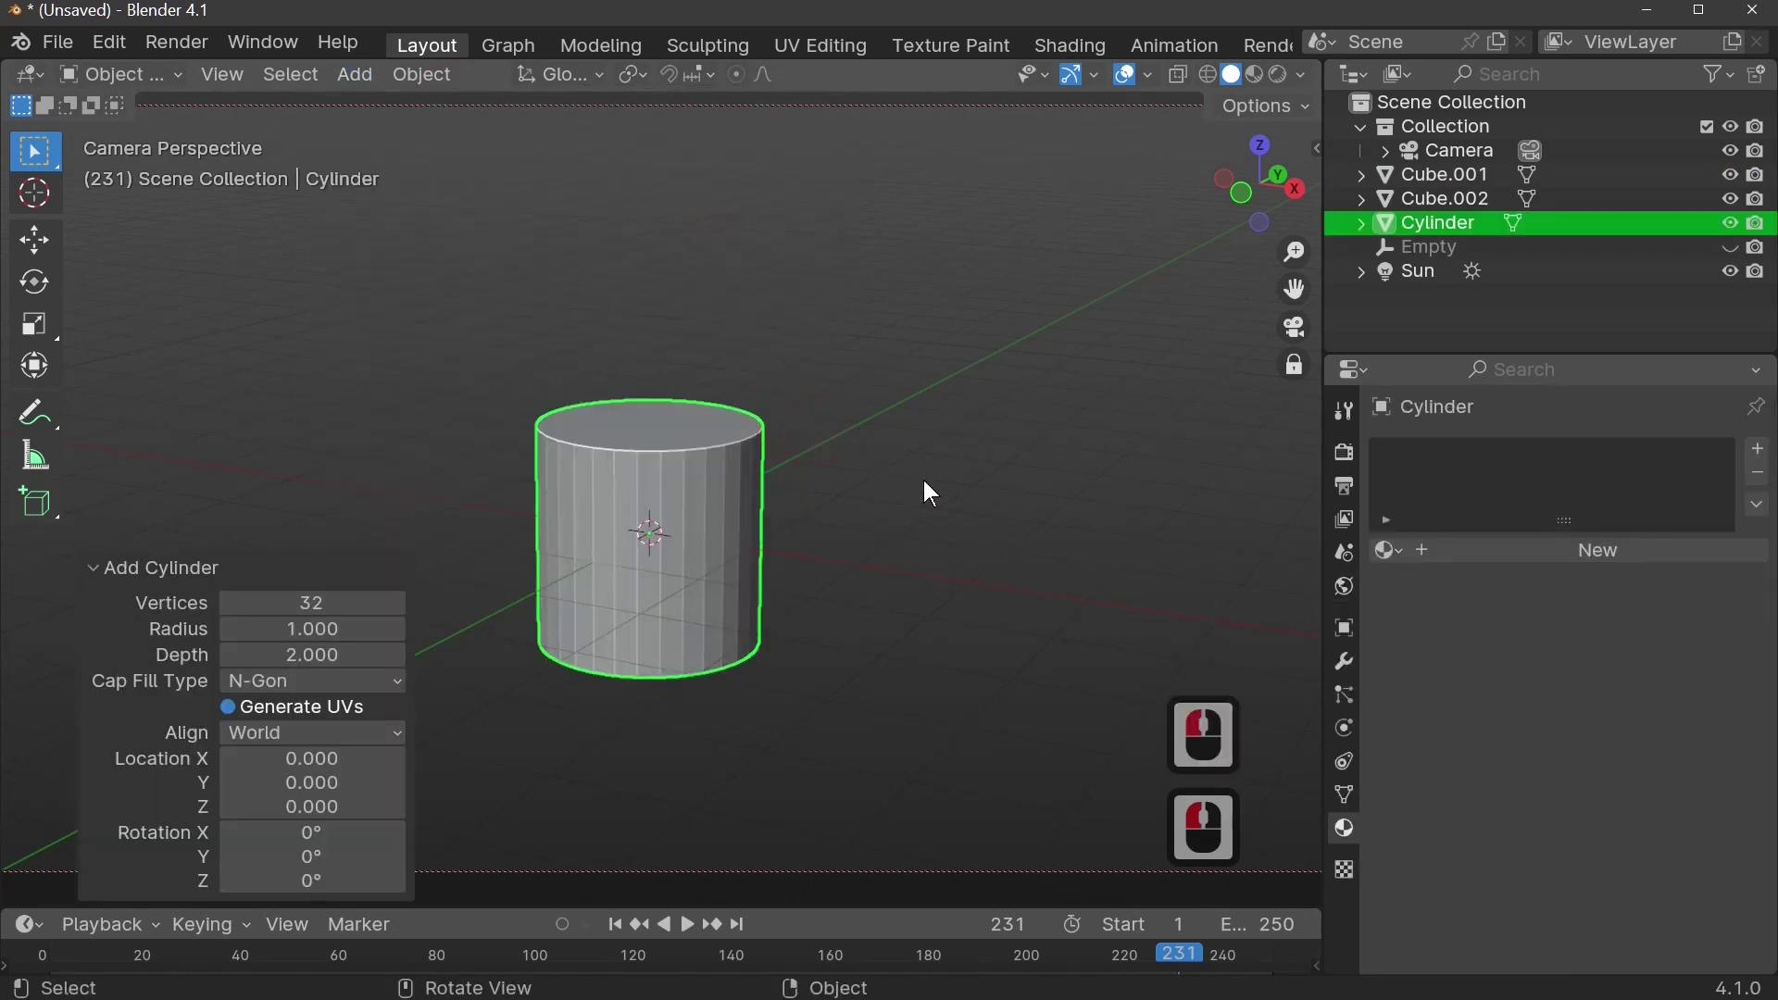
pyautogui.press('n')
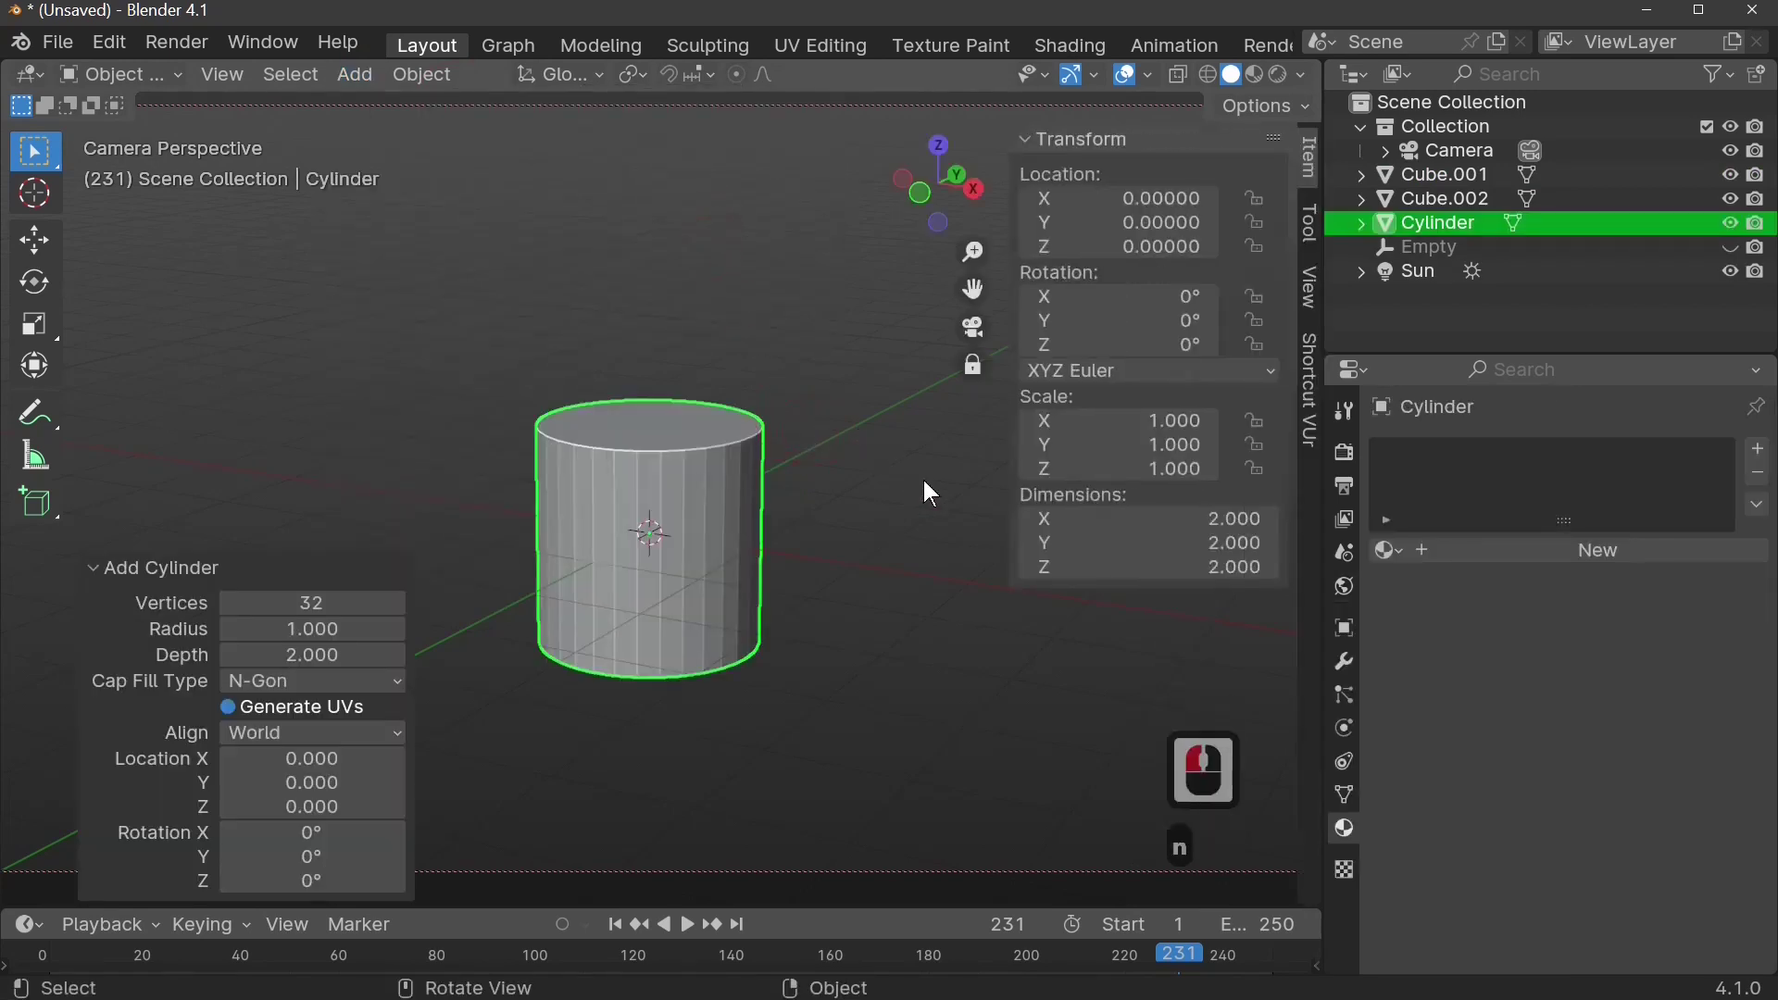
# - Try a Z dimension of 0.2 on the cylinder and undo it
pyautogui.click(1200, 570)
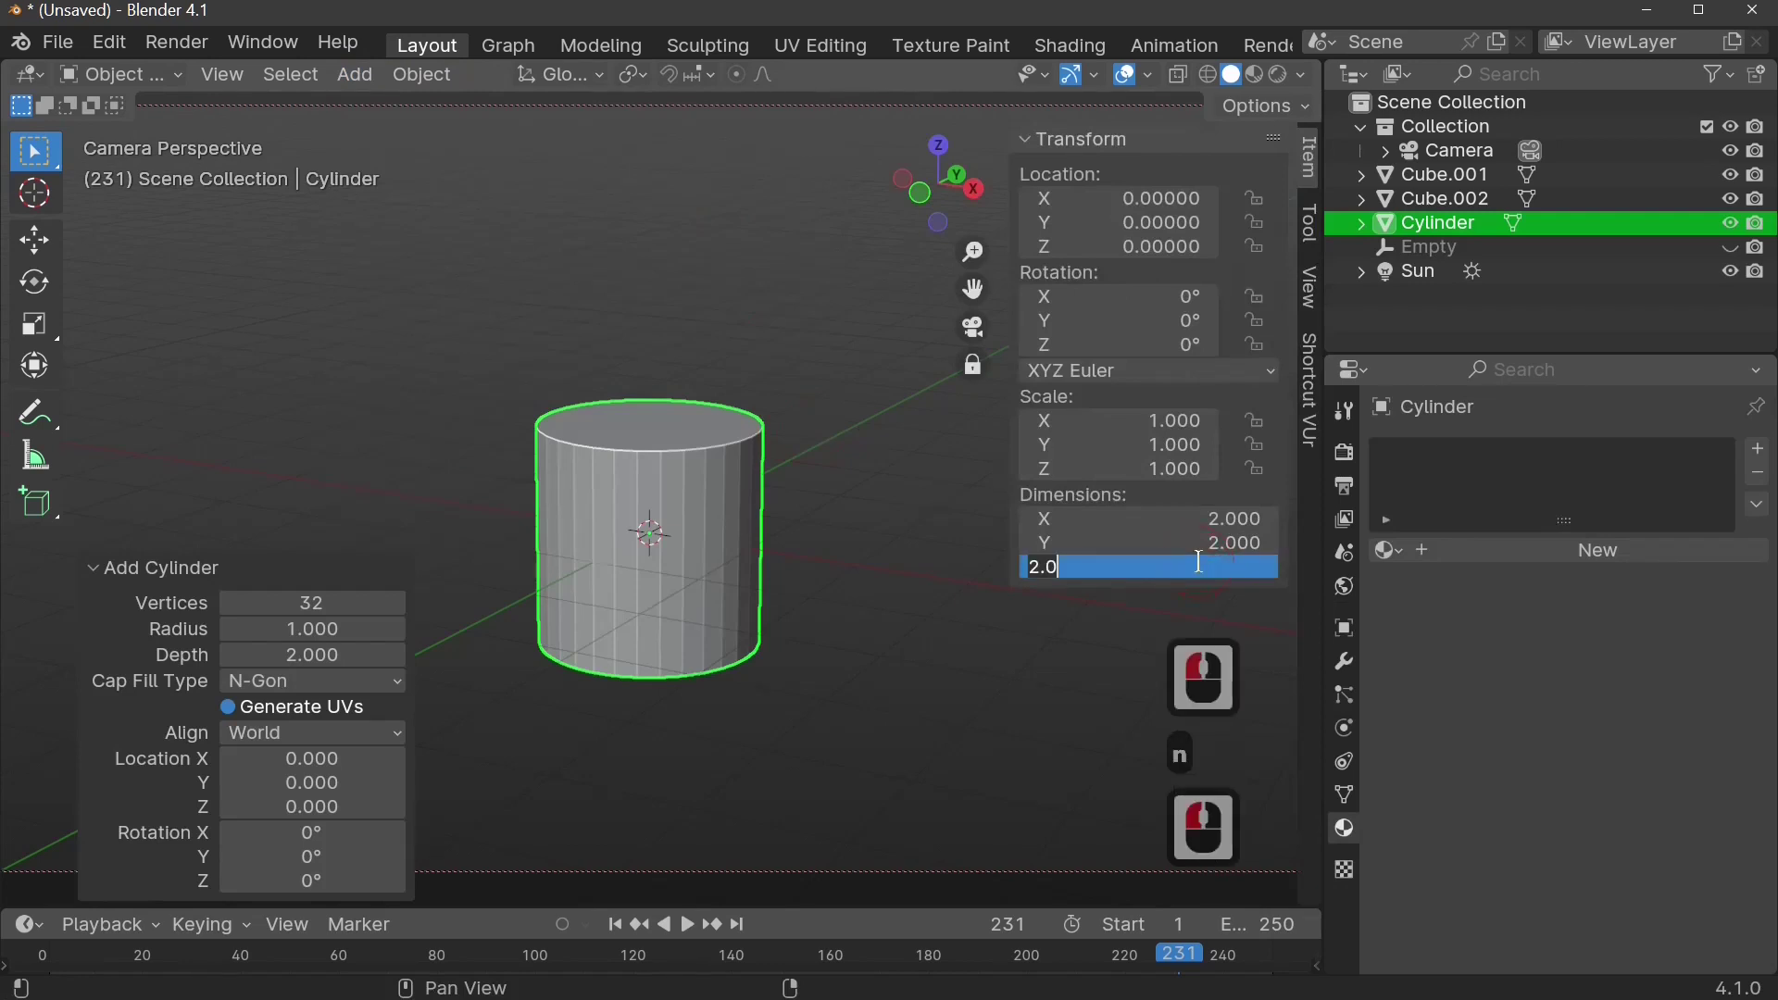
pyautogui.write('.2')
pyautogui.press('Return')
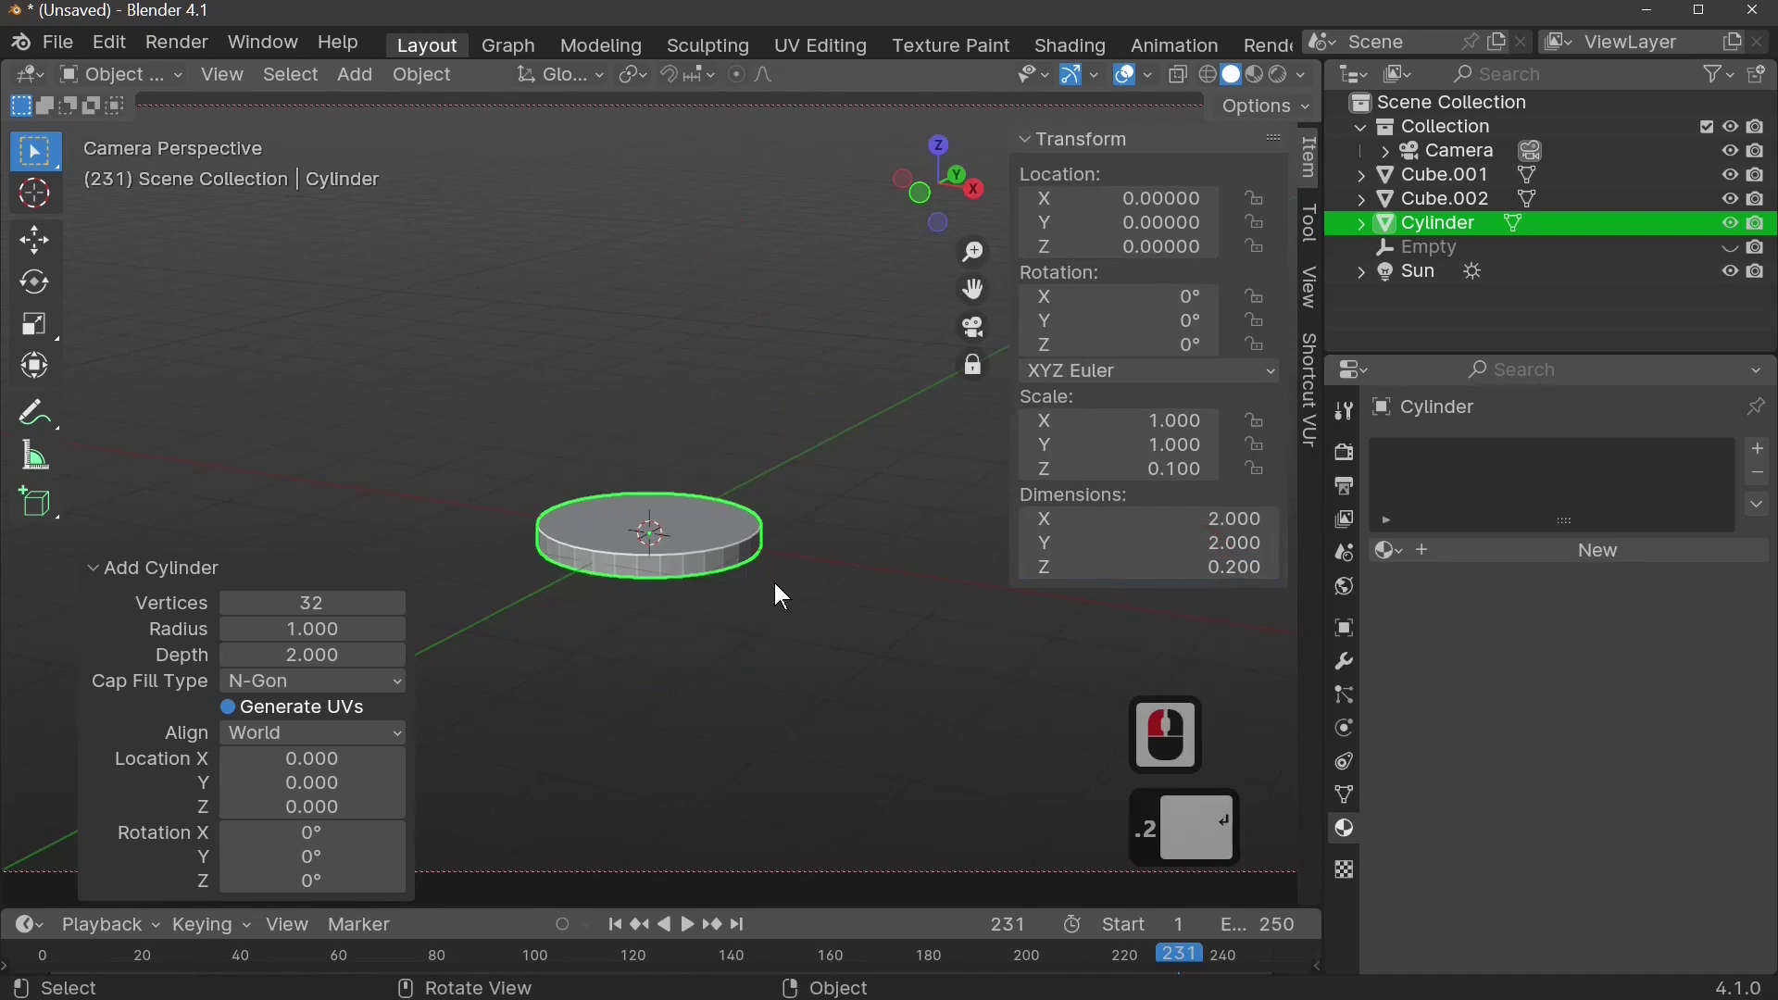
pyautogui.hotkey('ctrl', 'z')
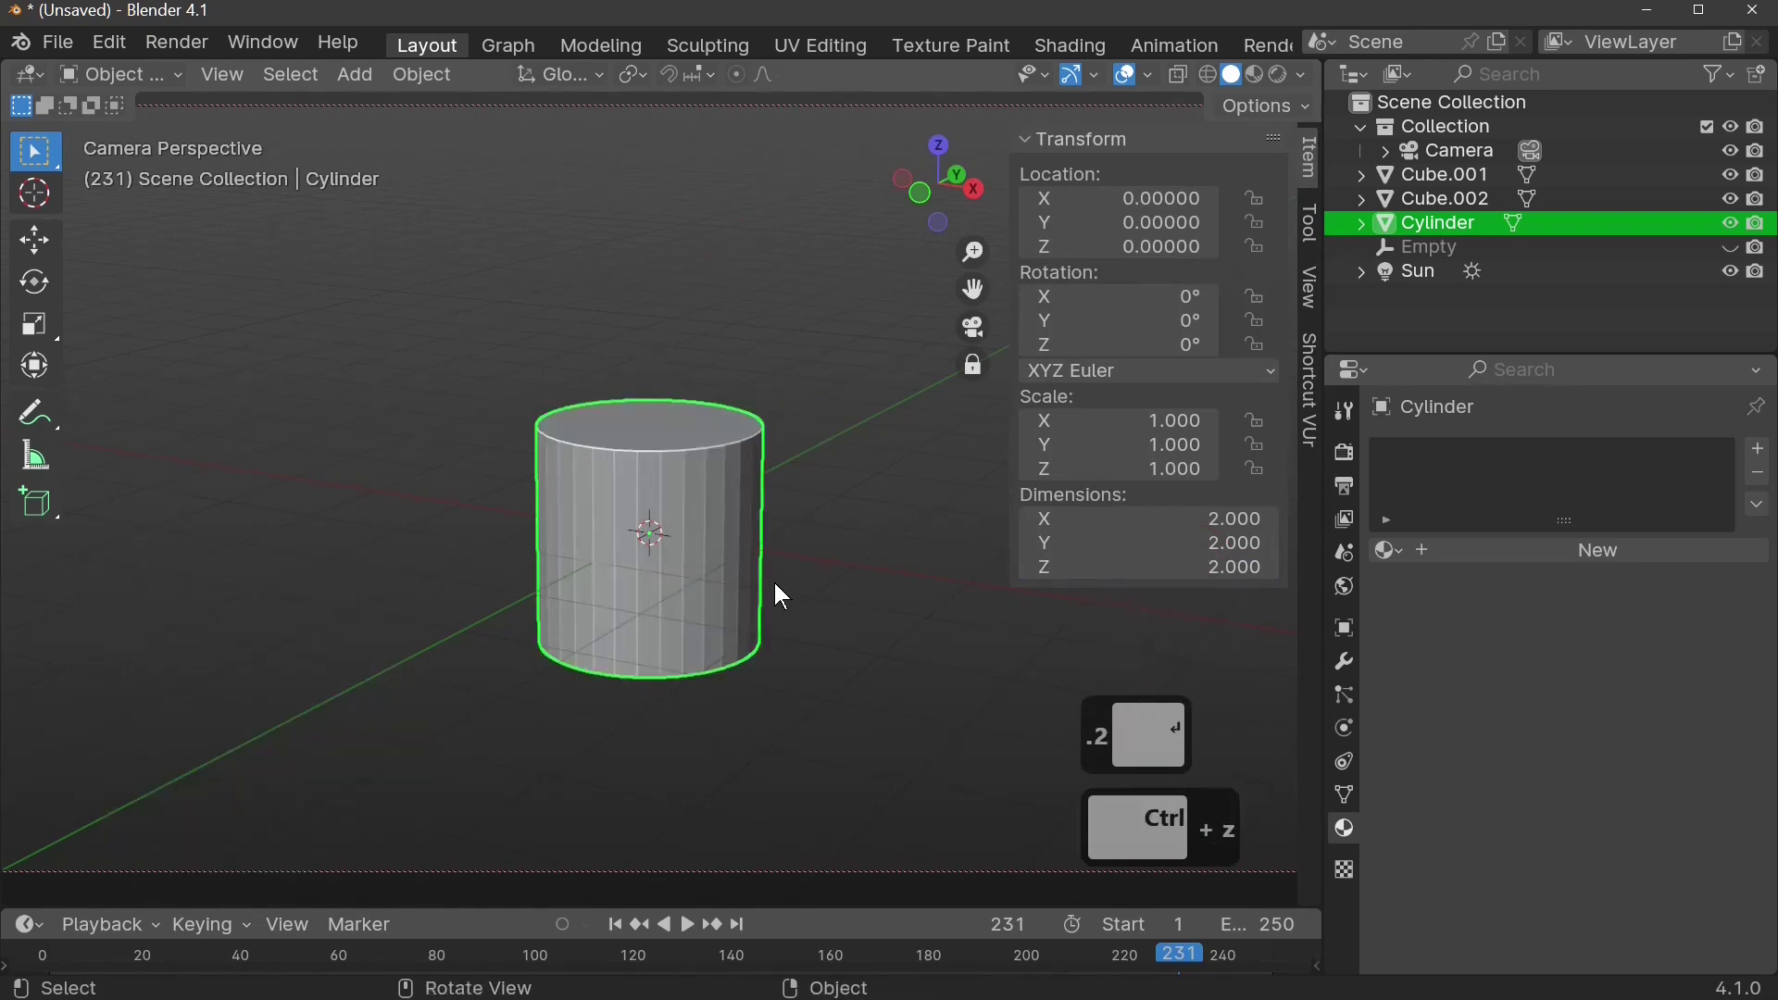
# - Flatten the cylinder by scaling it along Z and set its Z dimension to 0.2
pyautogui.press('s')
pyautogui.press('z')
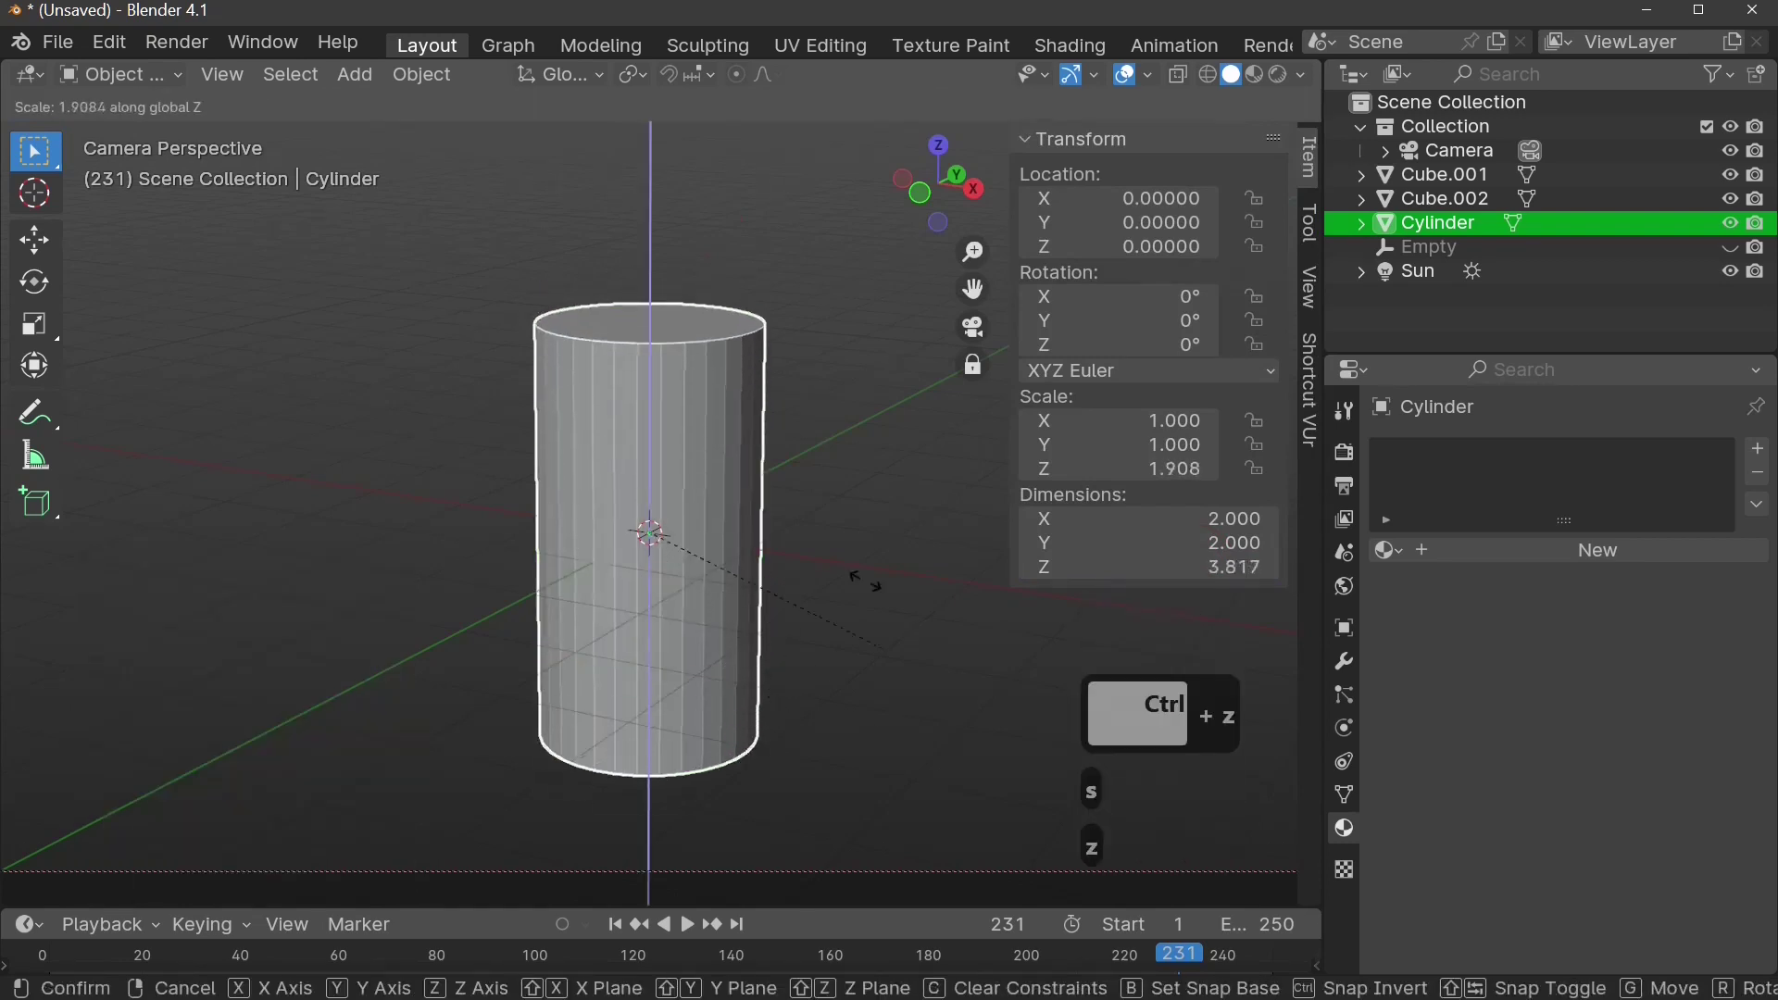
pyautogui.click(1072, 507)
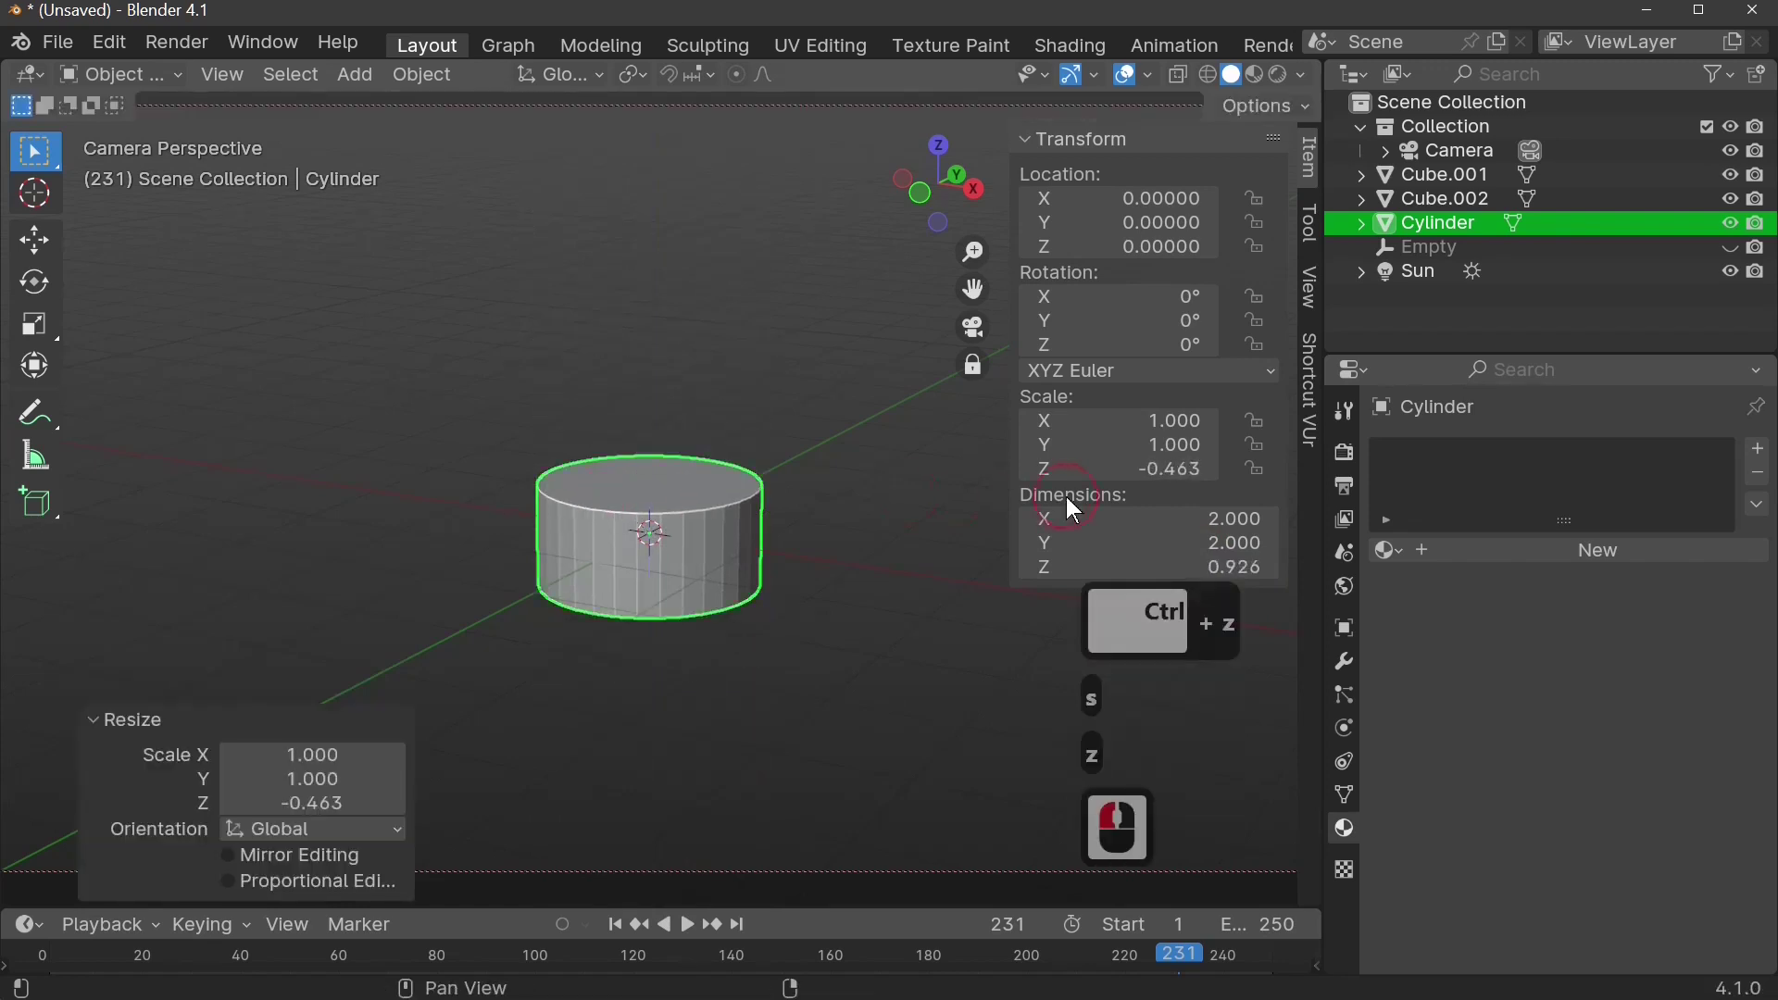
pyautogui.doubleClick(1215, 568)
pyautogui.write('.2')
pyautogui.press('Return')
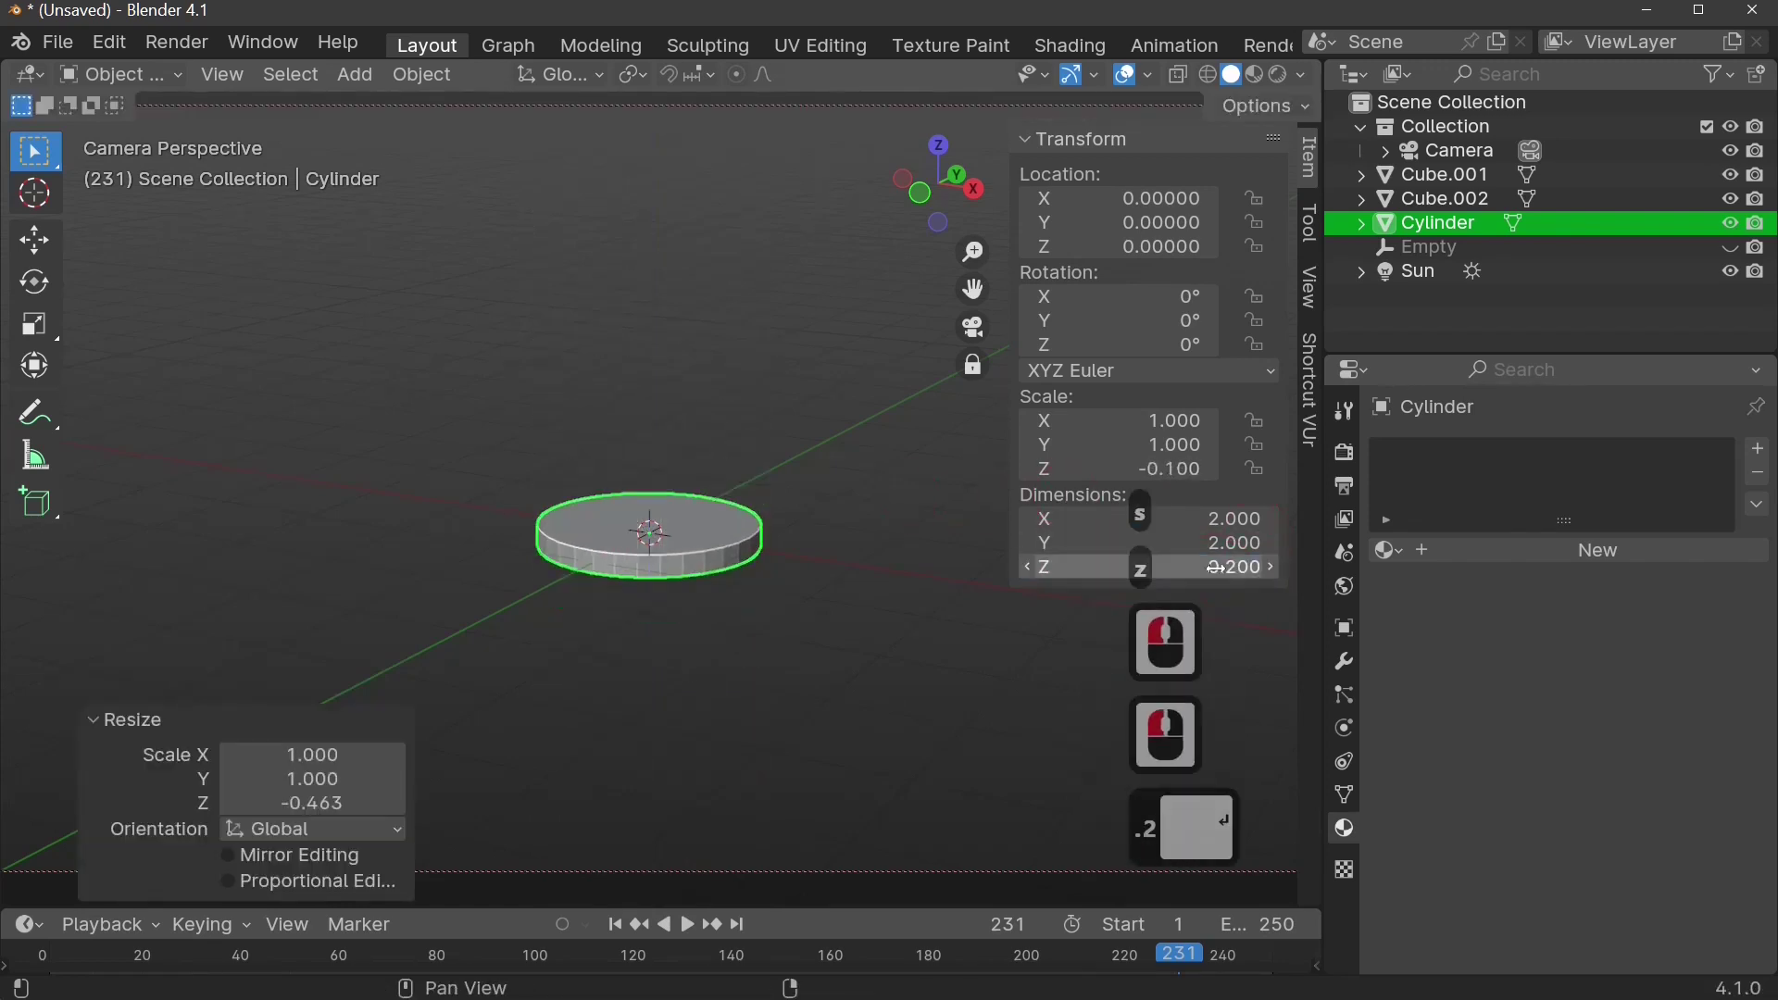
pyautogui.scroll(2, 771, 672)
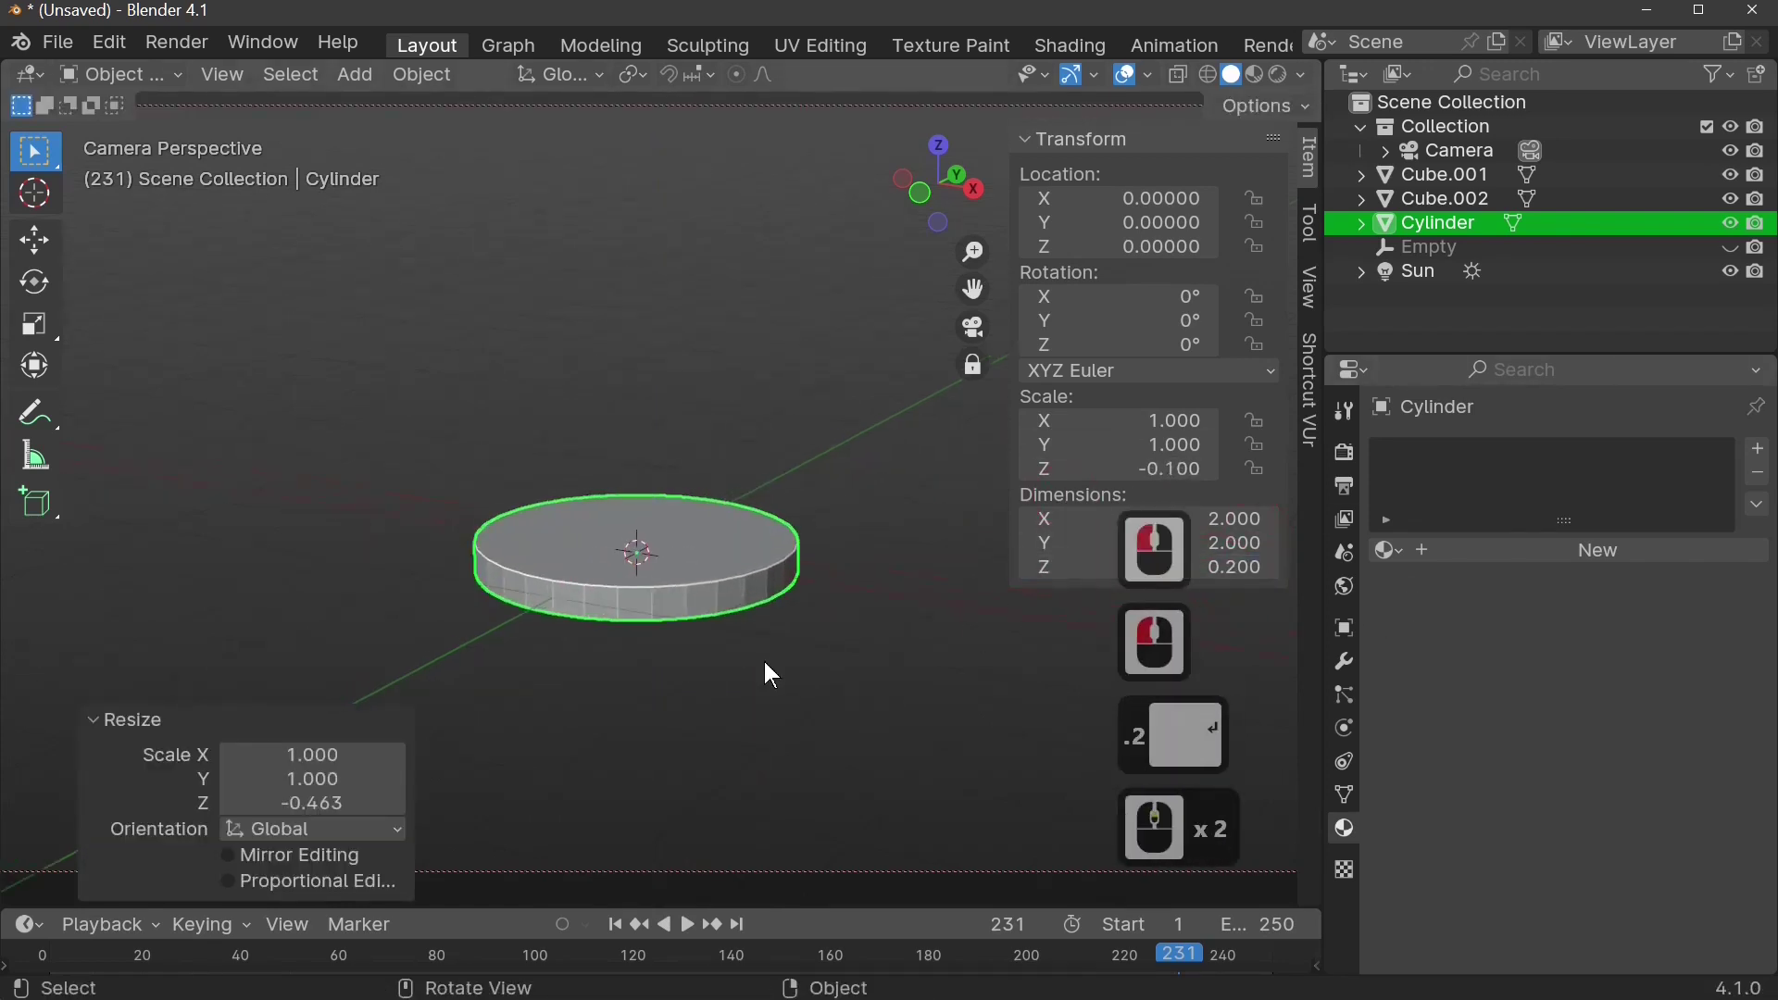
pyautogui.click(133, 719)
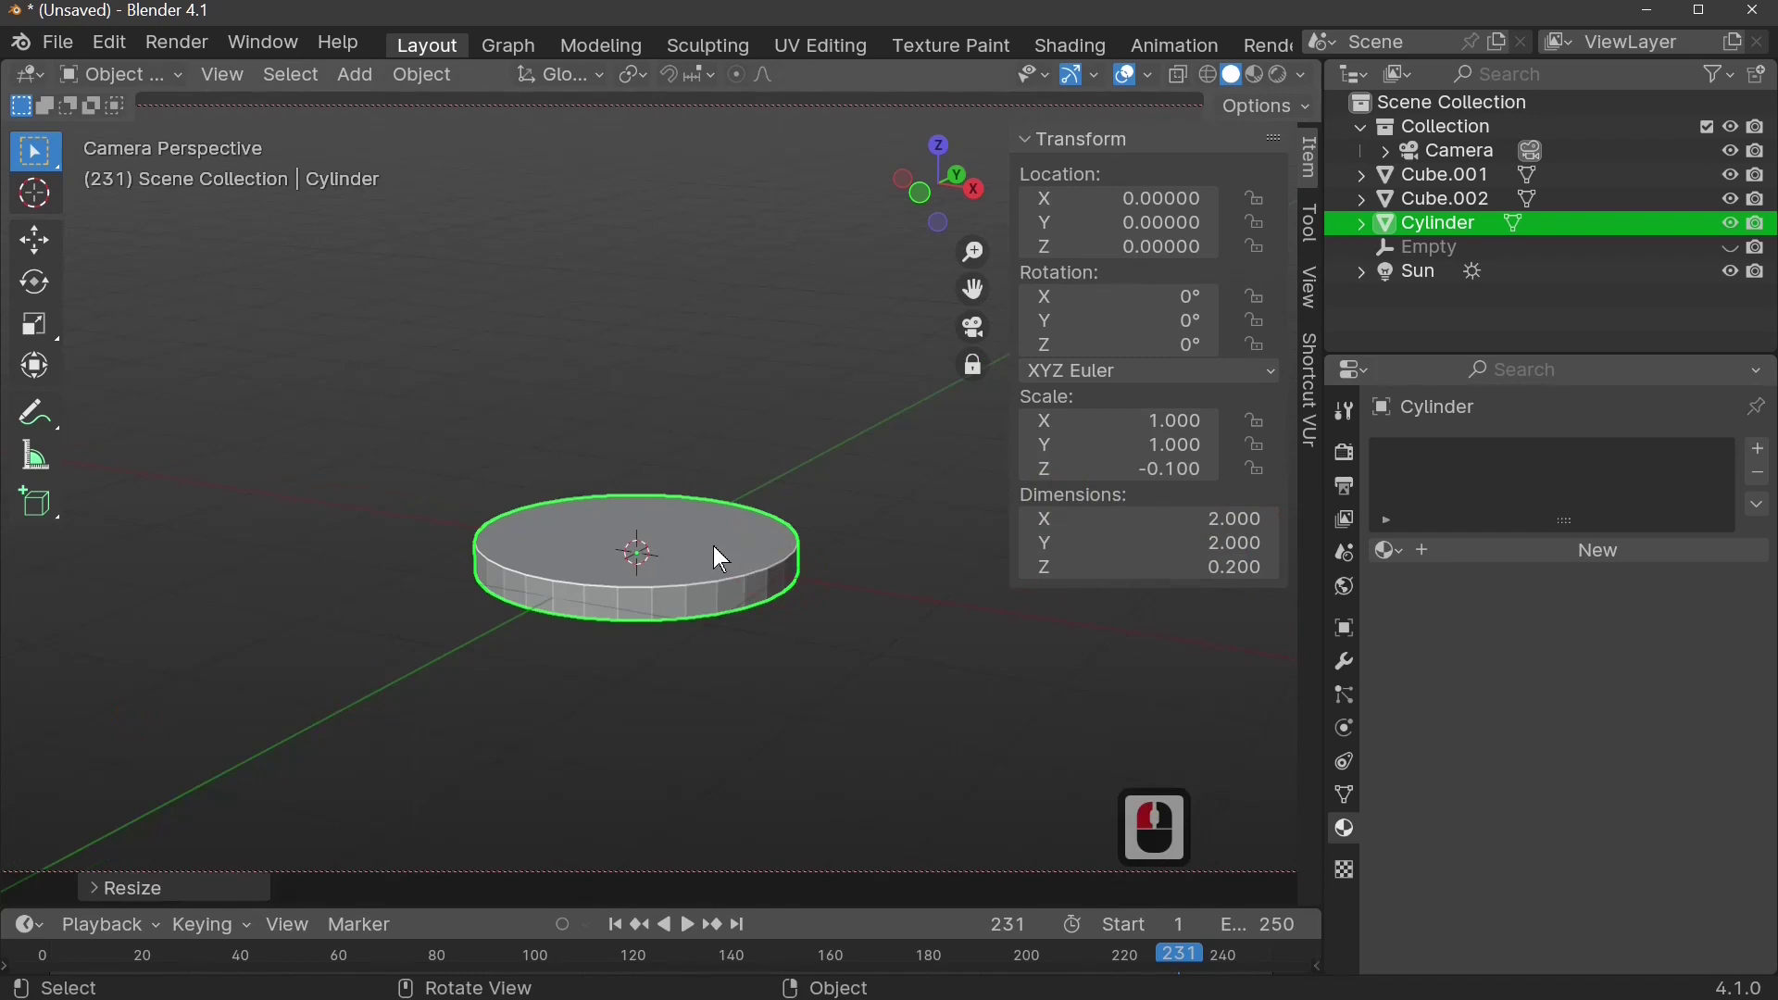
# - Try beveling the edge of the disc's top face with a width of 0.49 in edit mode, and undo it
pyautogui.press('Tab')
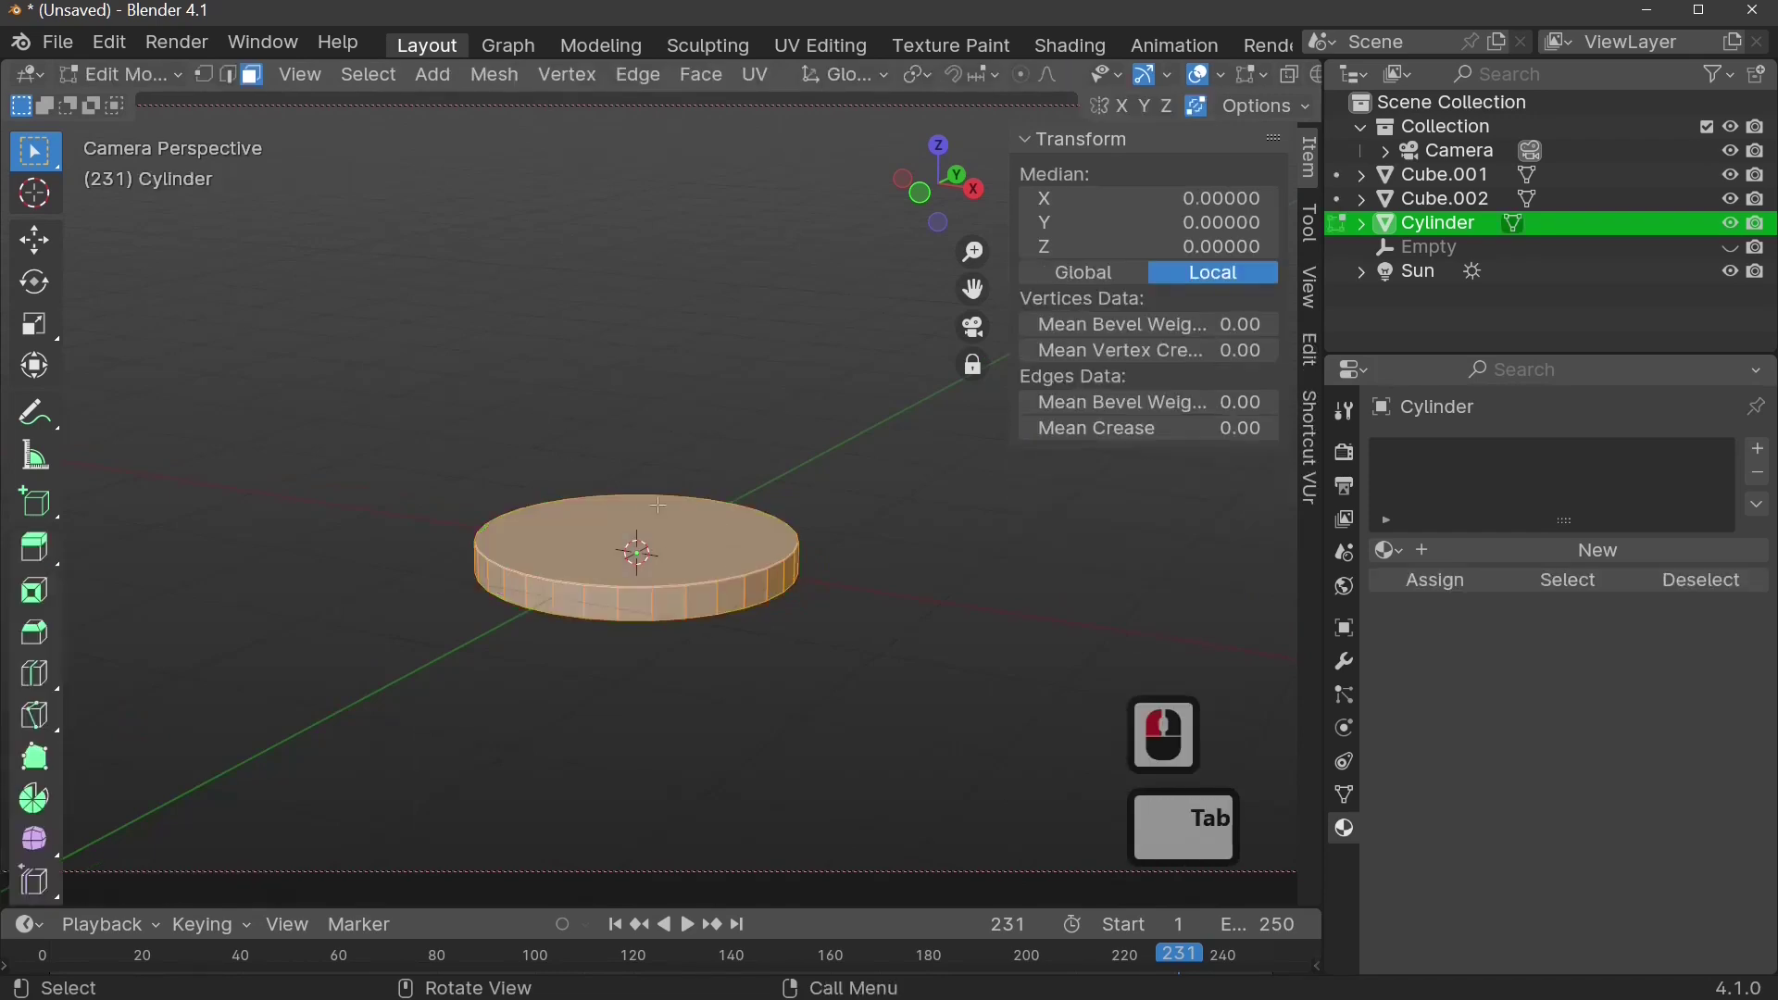
pyautogui.click(706, 535)
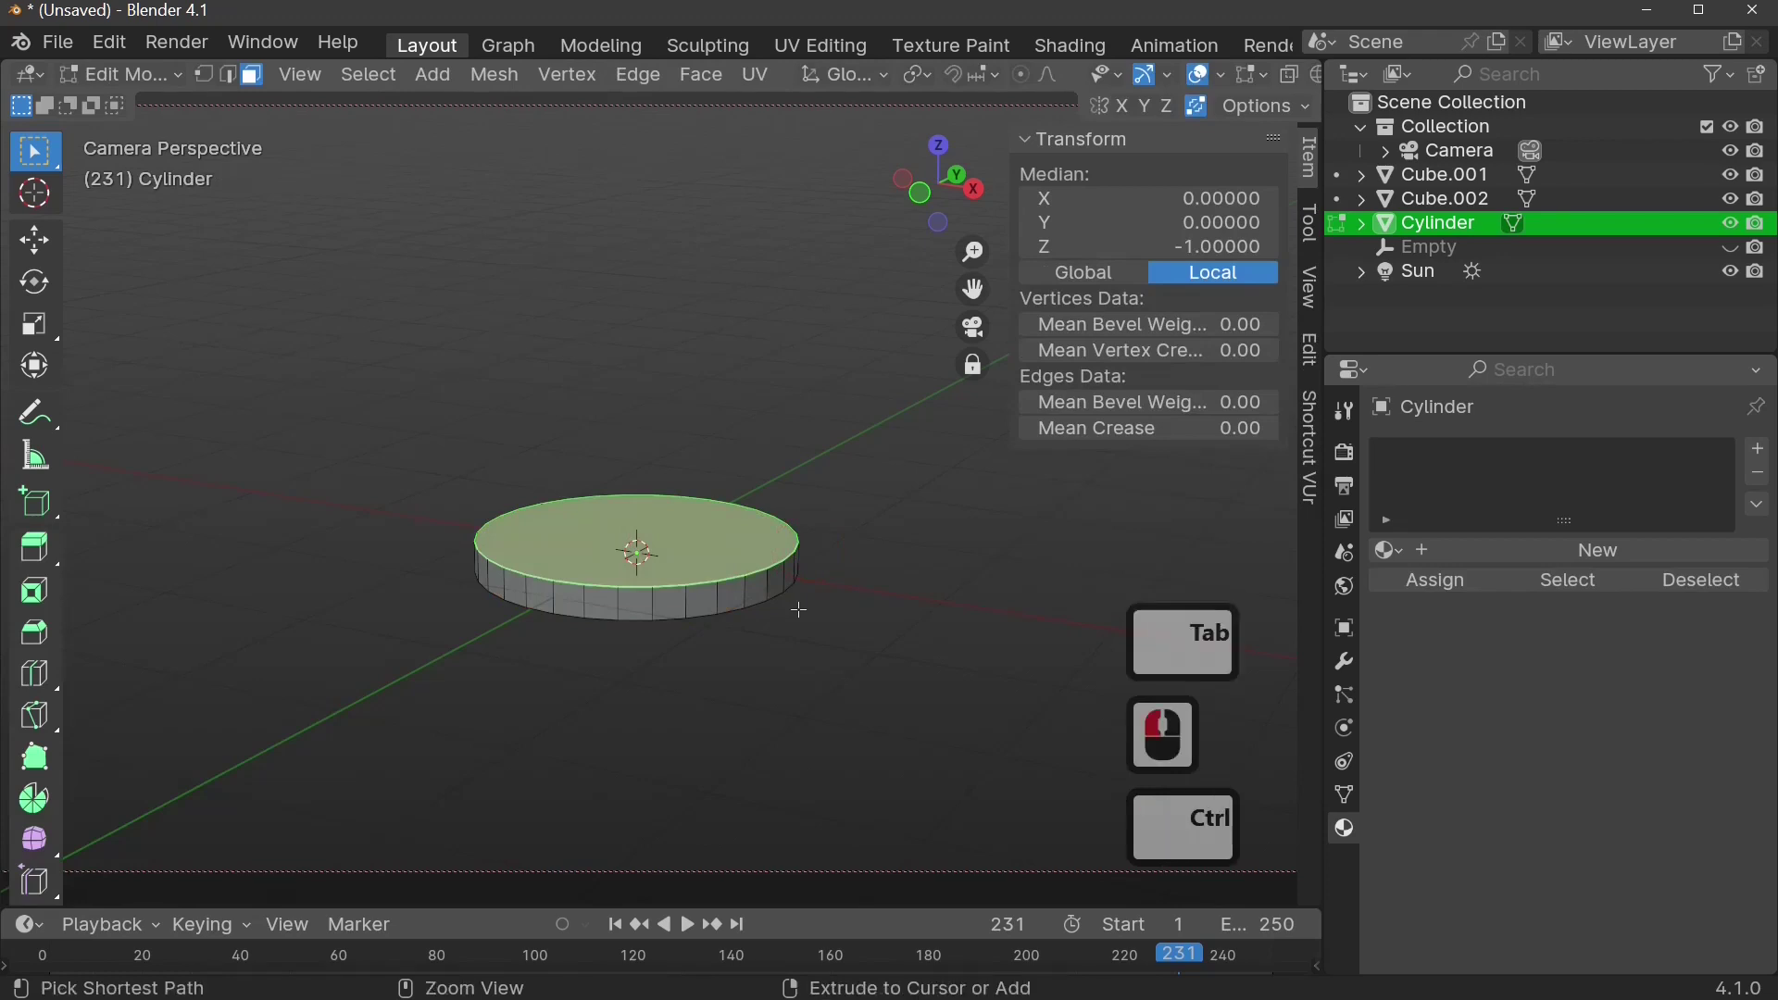
pyautogui.hotkey('ctrl', 'b')
pyautogui.click(804, 611)
pyautogui.click(108, 887)
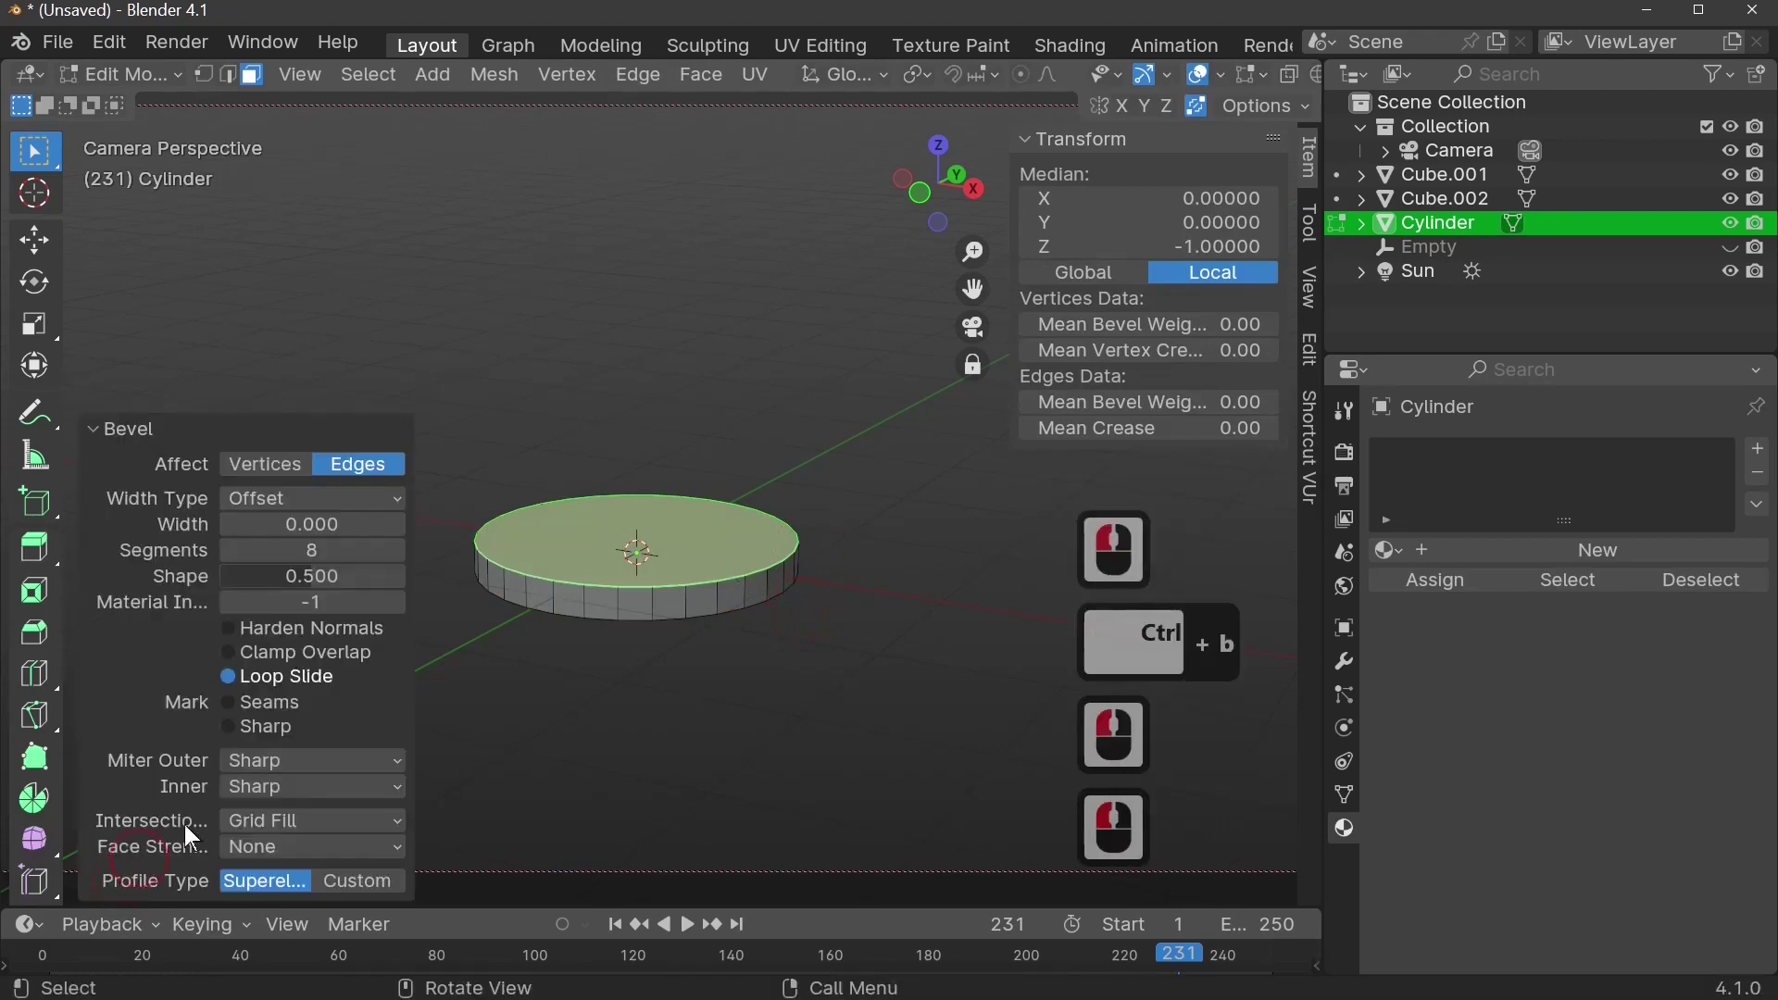
pyautogui.moveTo(380, 525); pyautogui.dragTo(326, 524)
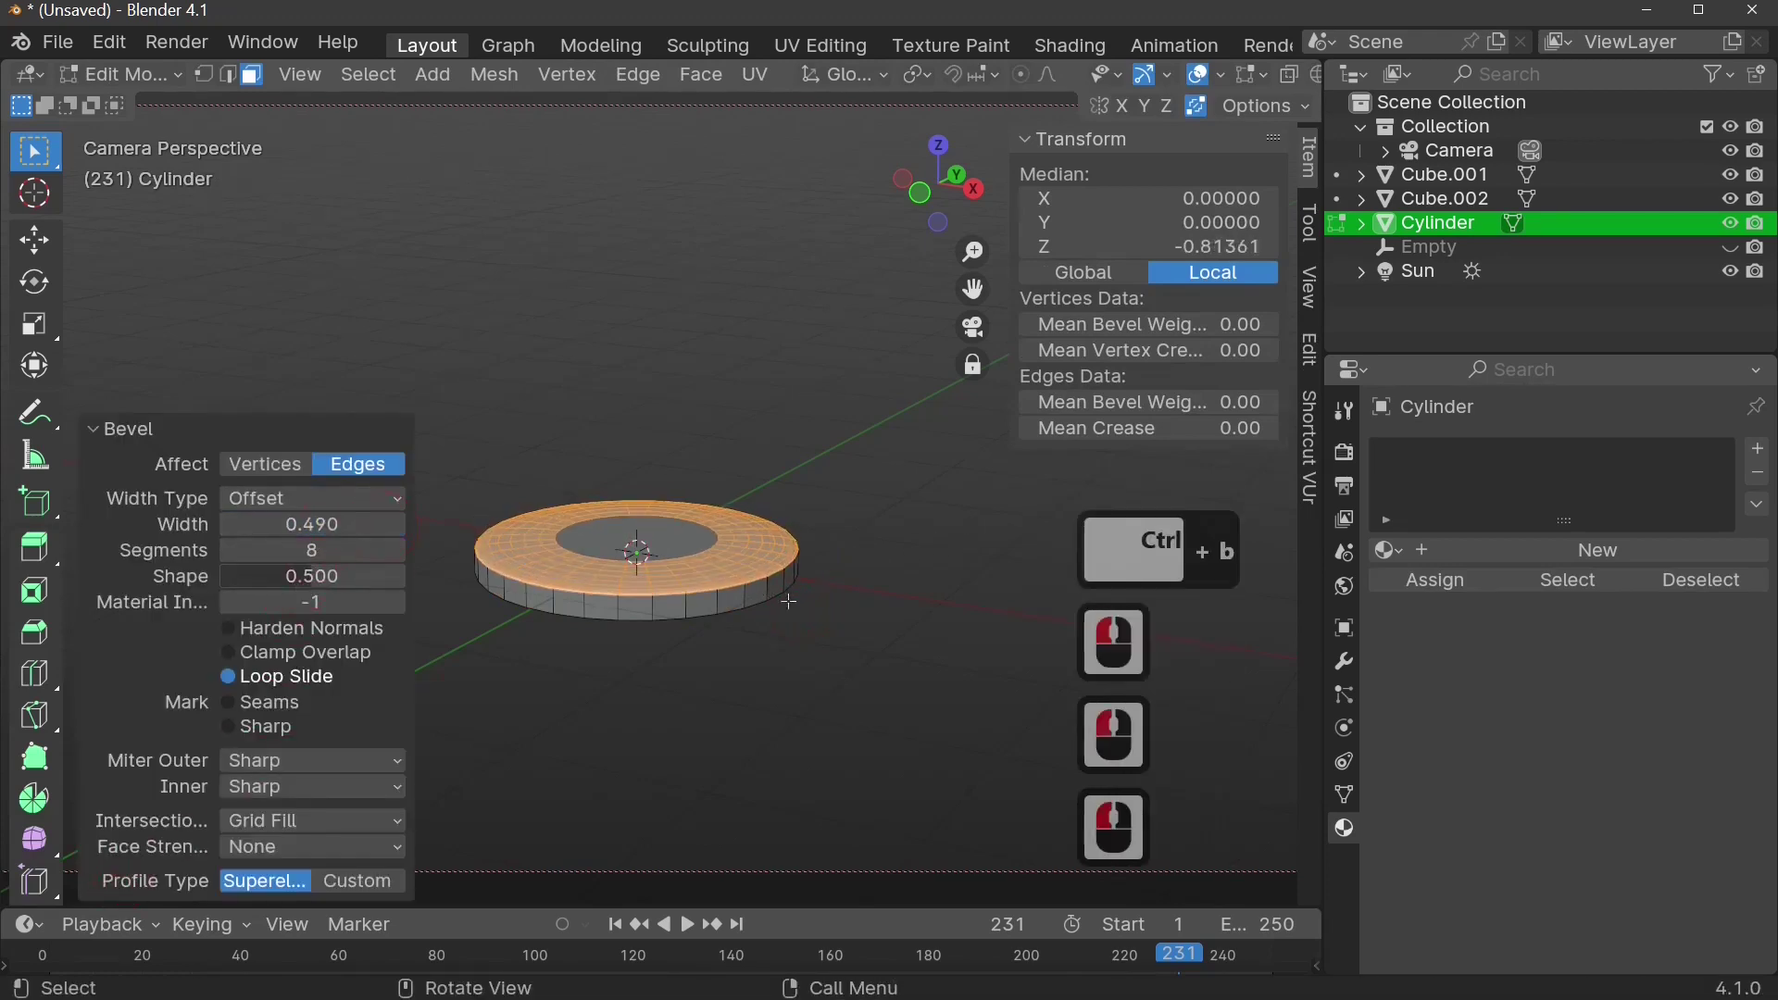
pyautogui.moveTo(789, 602); pyautogui.dragTo(871, 564, button='middle')
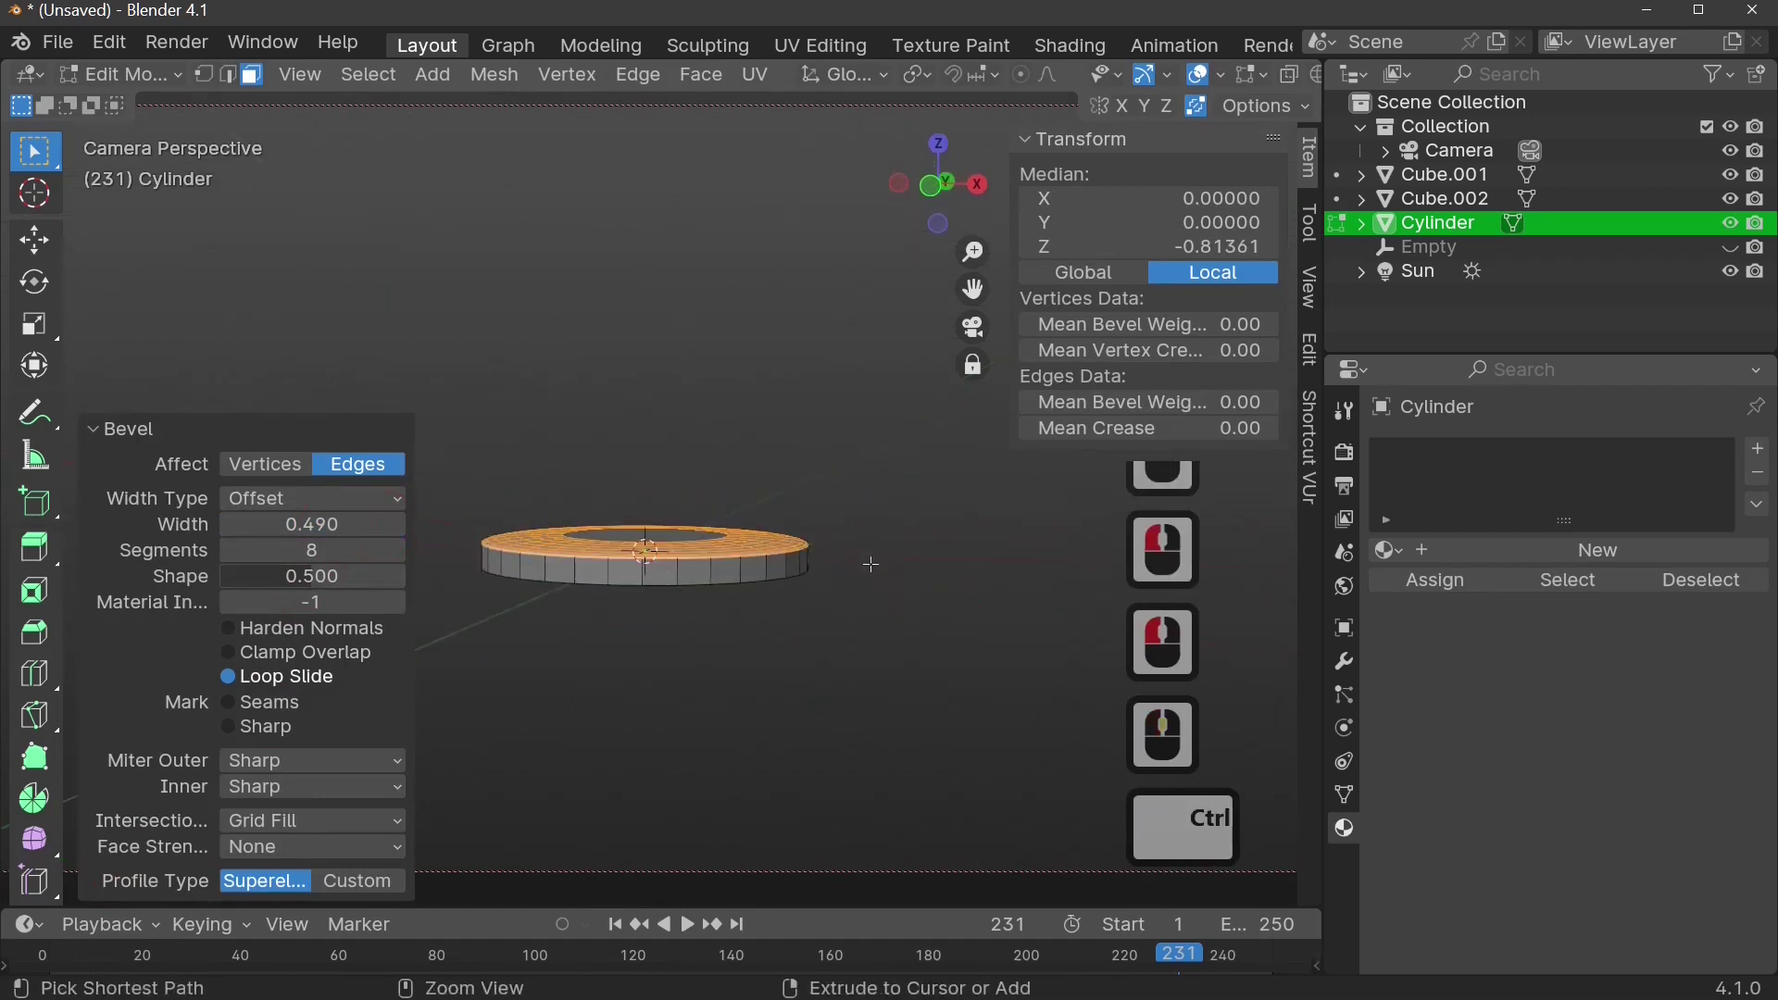
pyautogui.hotkey('ctrl', 'z')
pyautogui.moveTo(806, 768); pyautogui.dragTo(762, 790, button='middle')
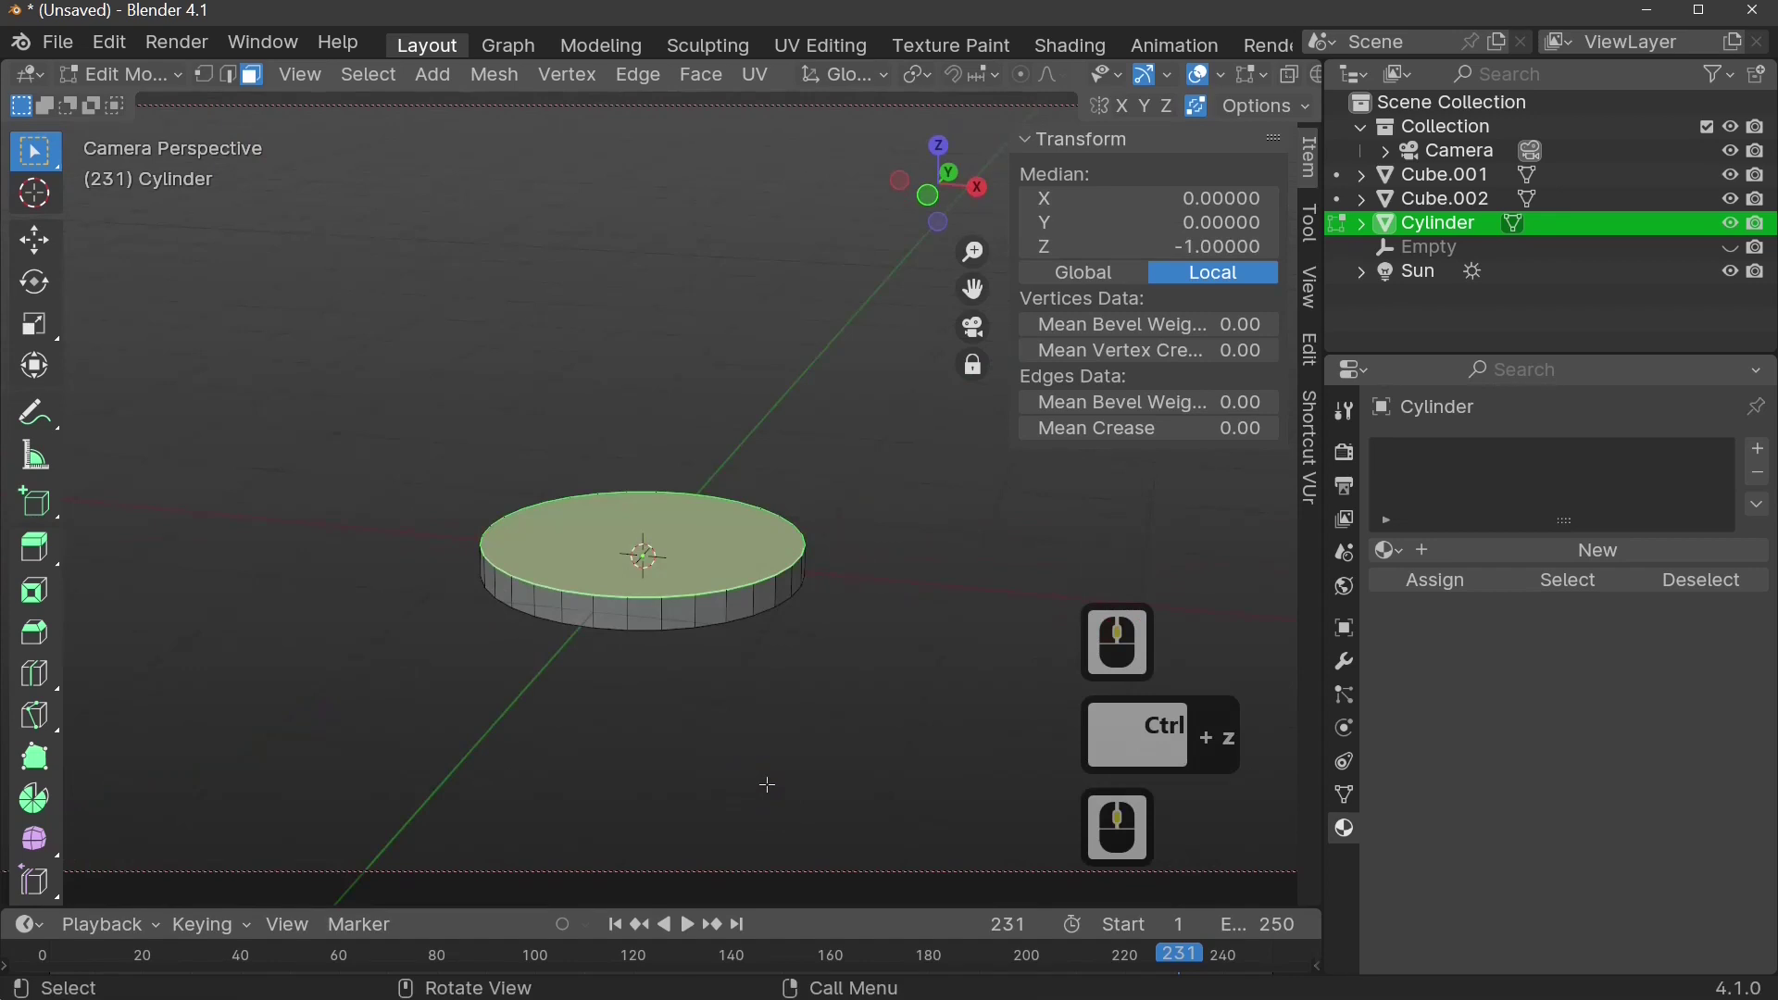
# - Return to object mode and apply the flattened cylinder's rotation and scale
pyautogui.press('ctrl')
pyautogui.hotkey('ctrl', 'a')
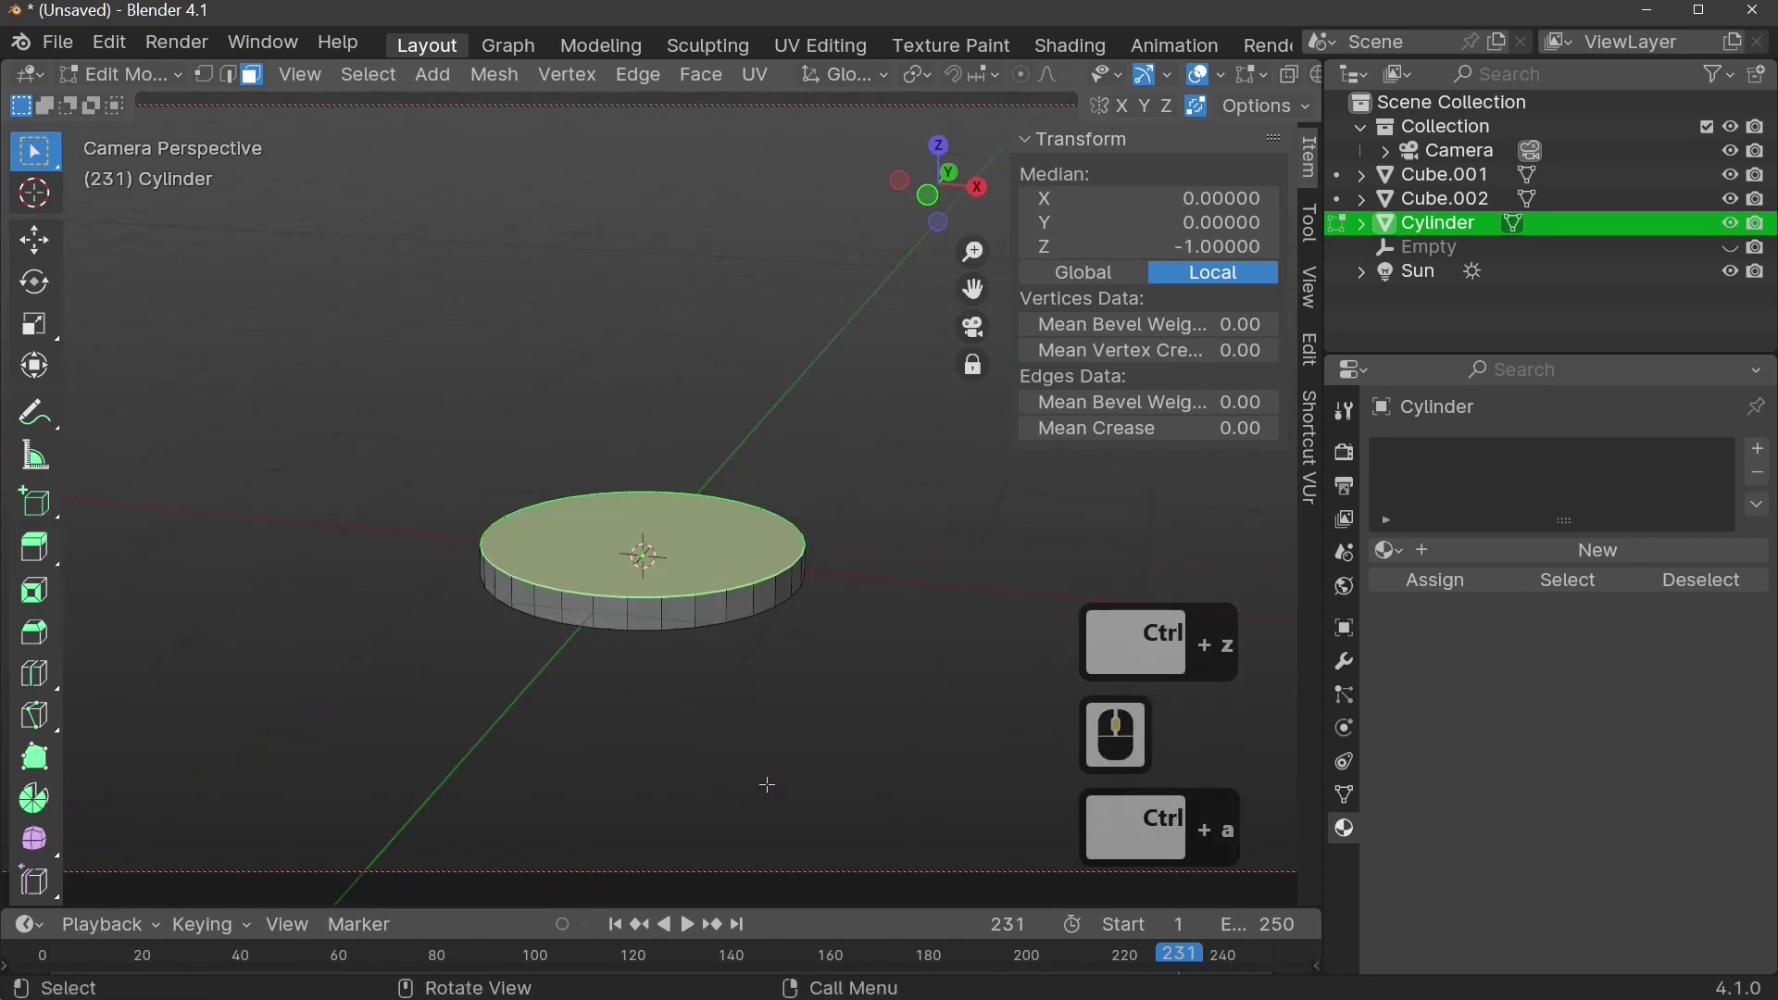
pyautogui.click(767, 785)
pyautogui.click(767, 783)
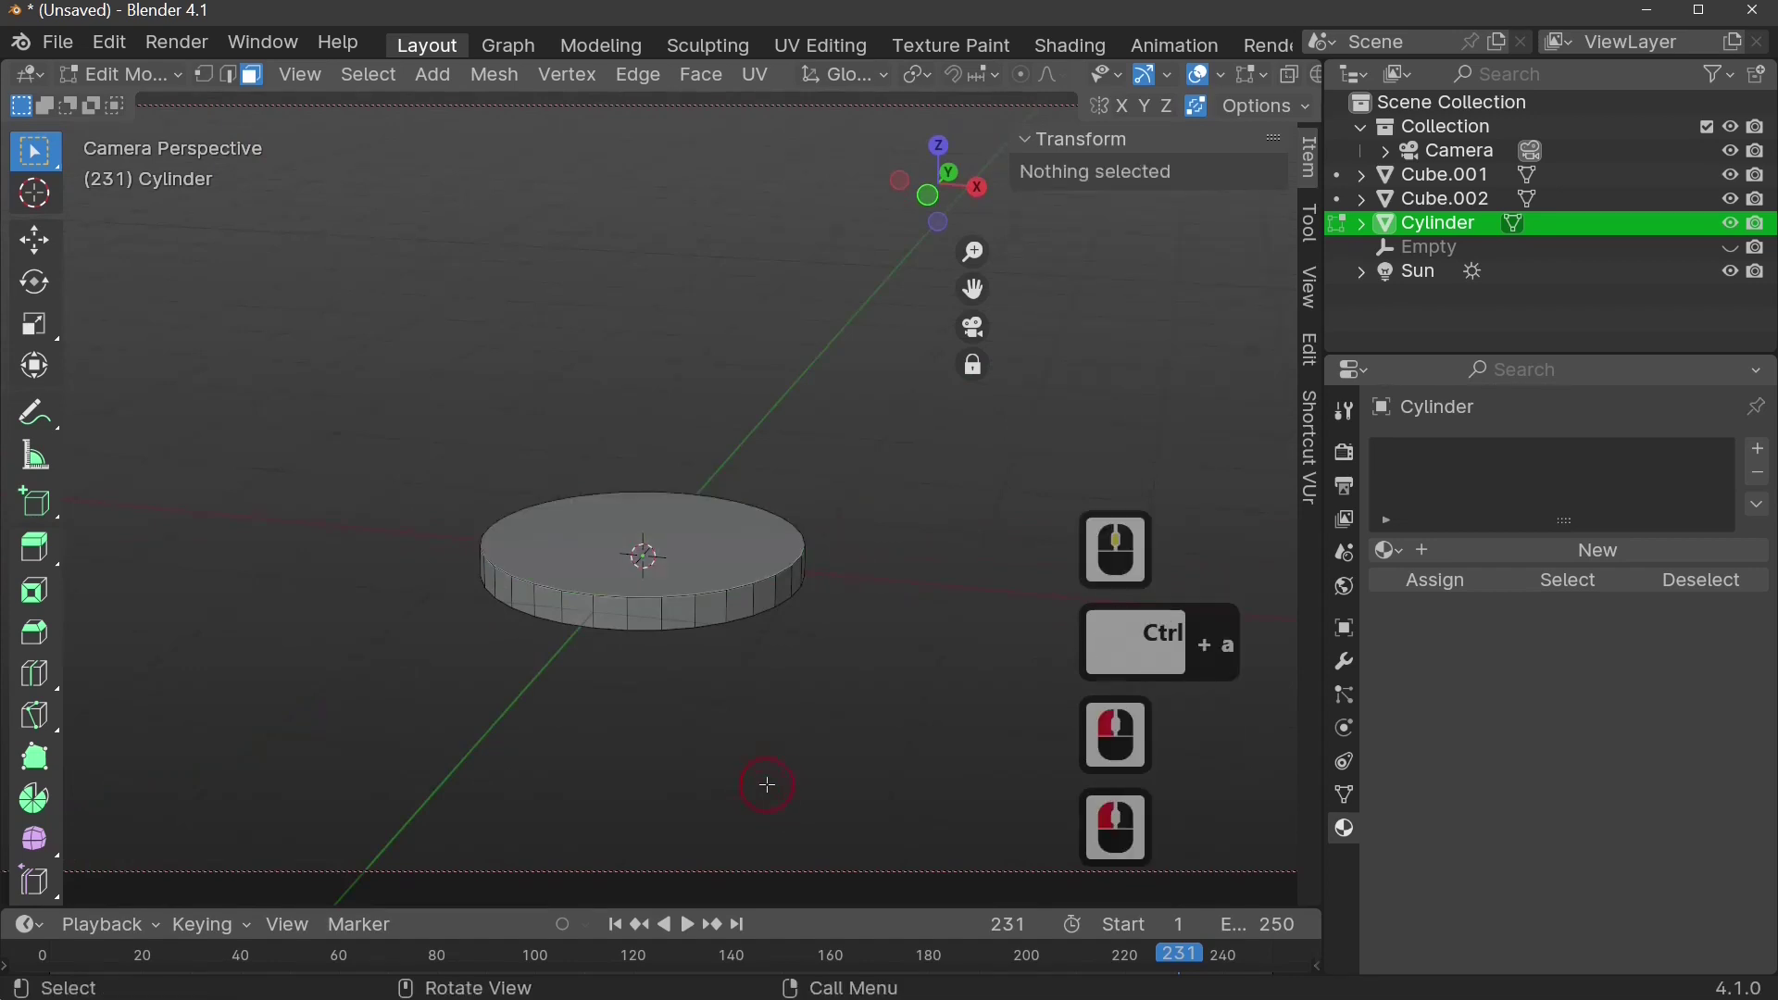
pyautogui.press('Tab')
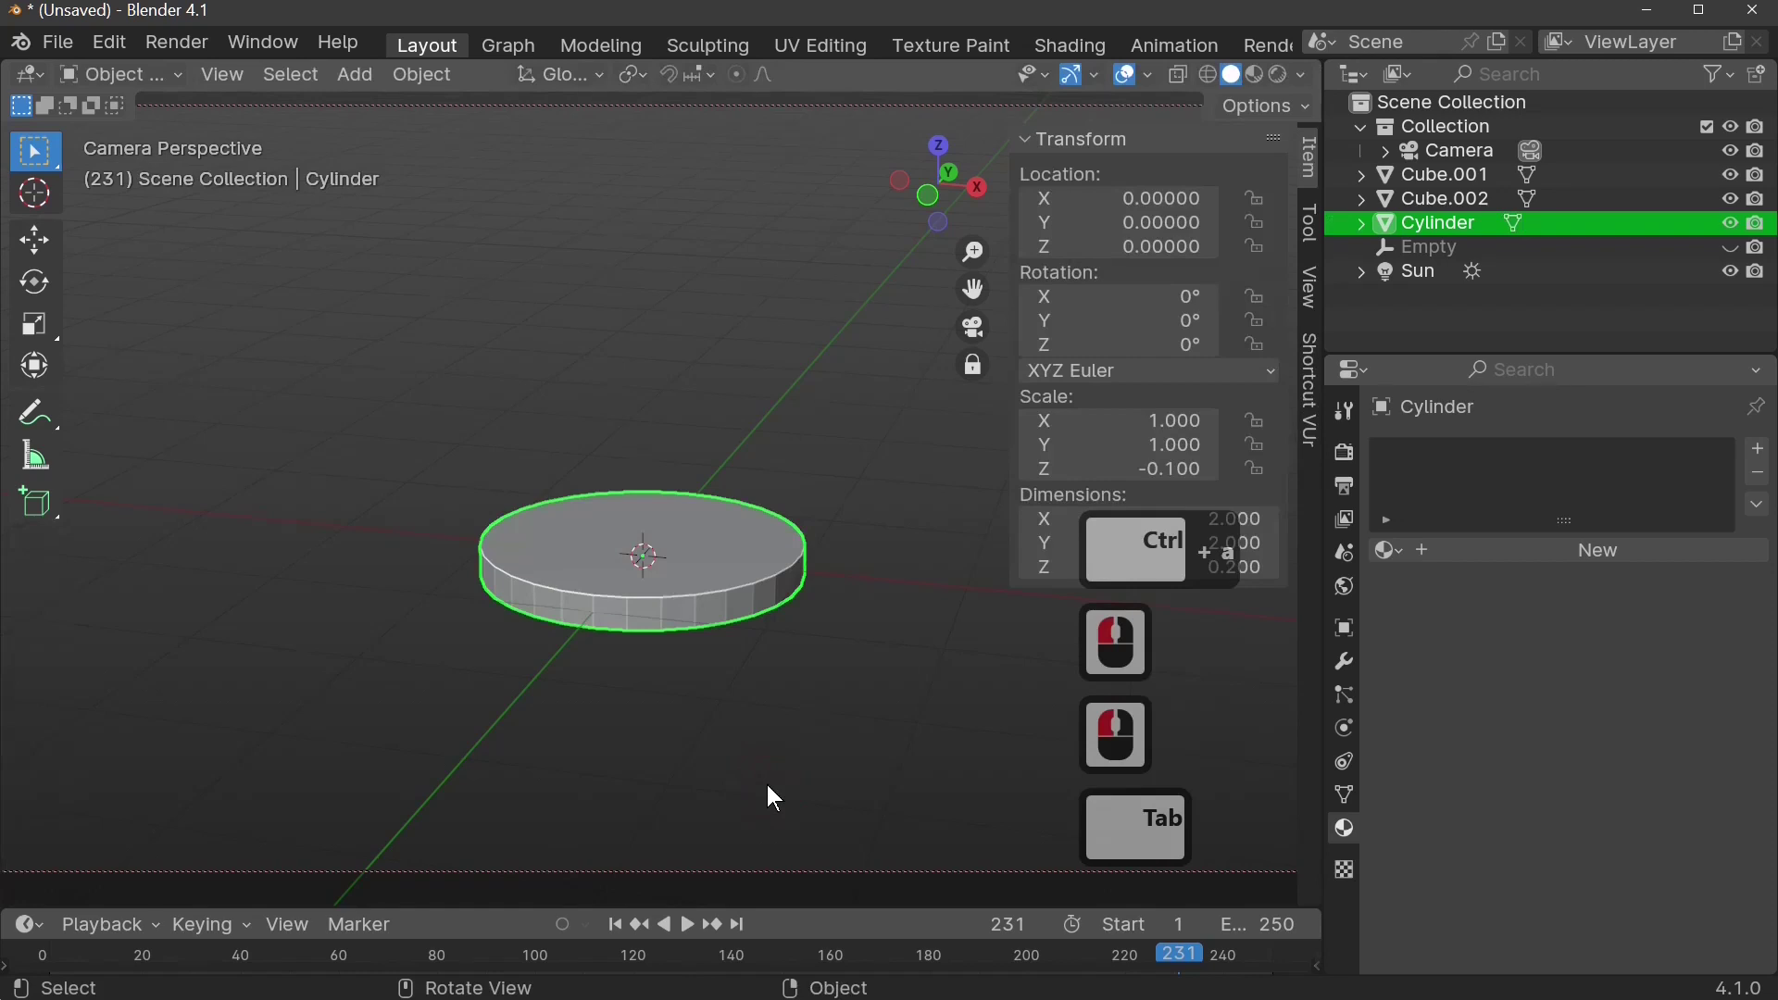
pyautogui.hotkey('ctrl', 'a')
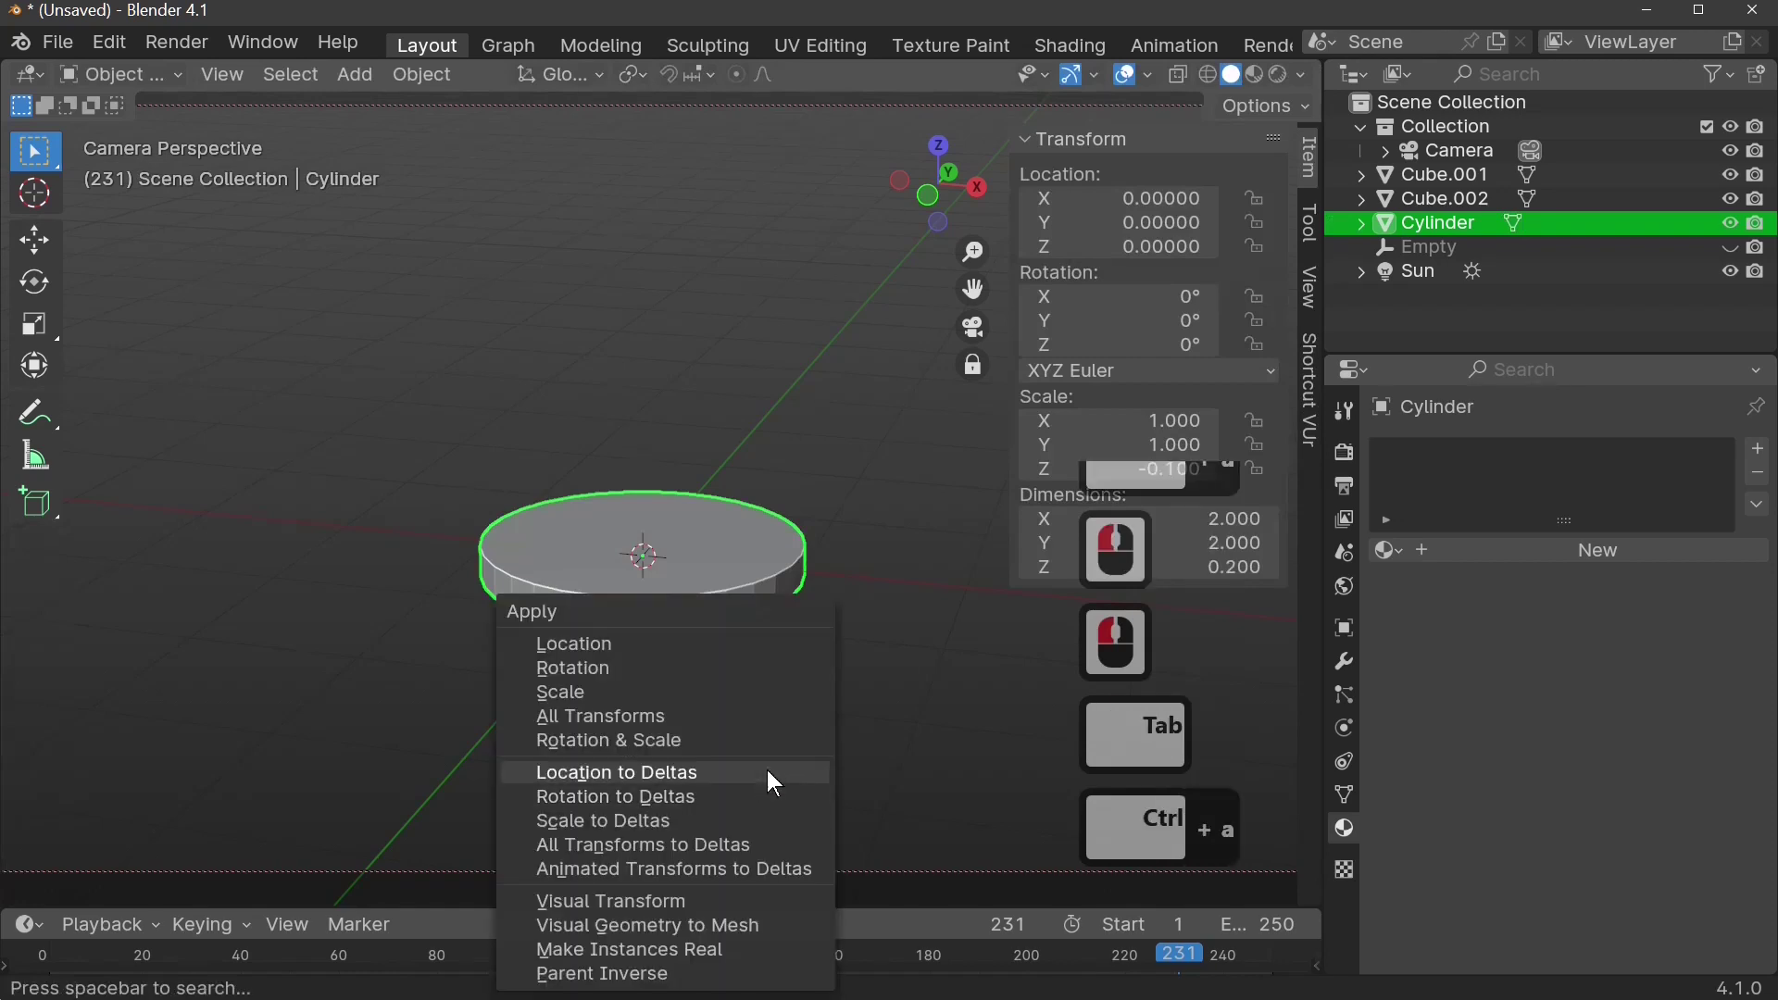
pyautogui.click(672, 742)
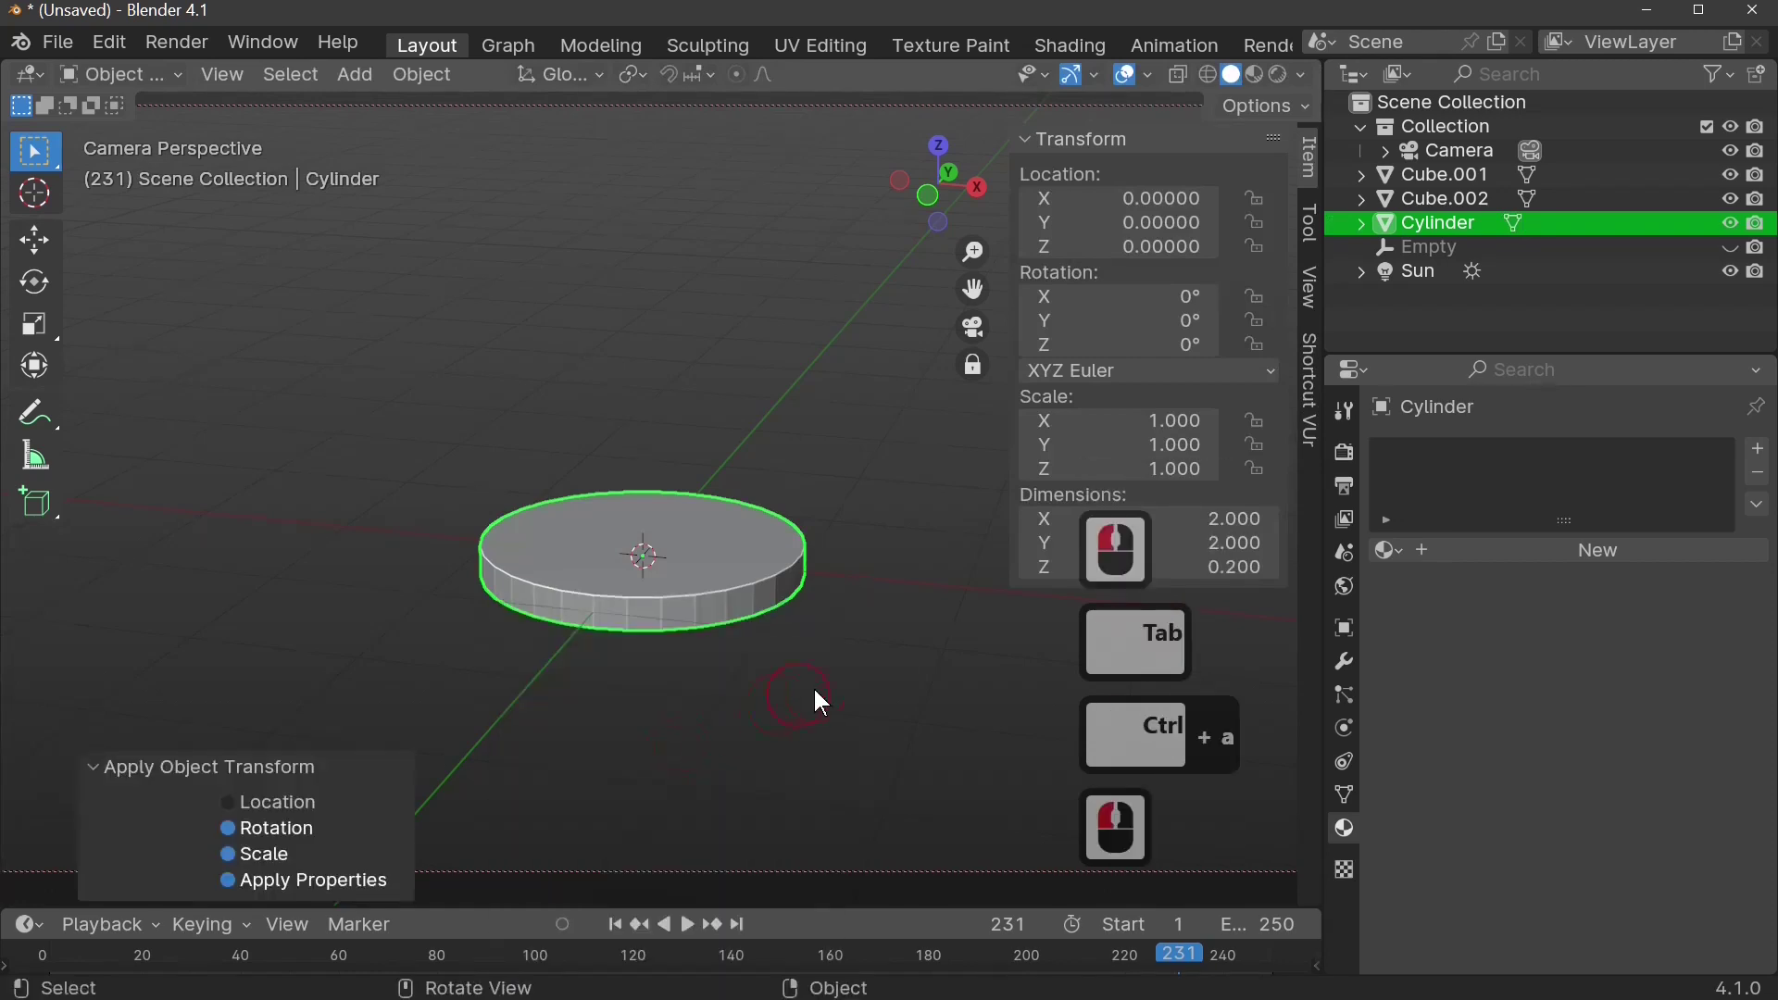
# - In edit mode, select the disc's top face and bevel its edge with a width of 0.11
pyautogui.moveTo(820, 713); pyautogui.dragTo(826, 688, button='middle')
pyautogui.press('Tab')
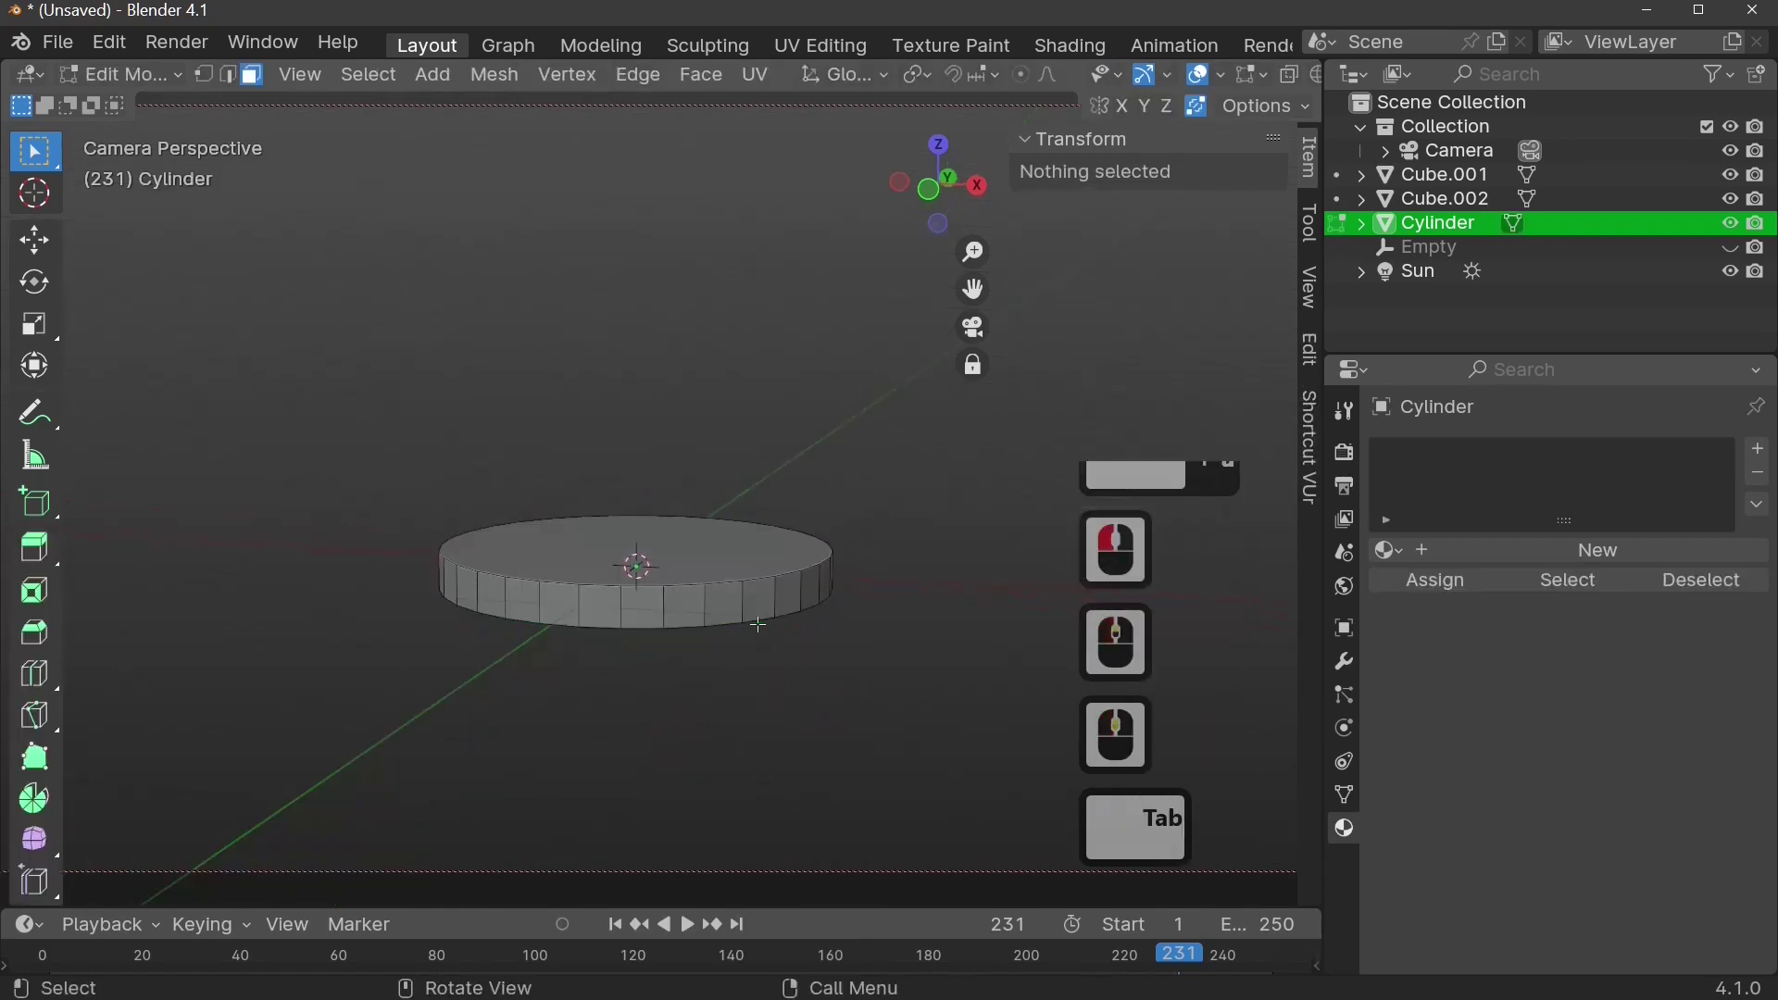
pyautogui.click(232, 76)
pyautogui.click(235, 75)
pyautogui.click(252, 75)
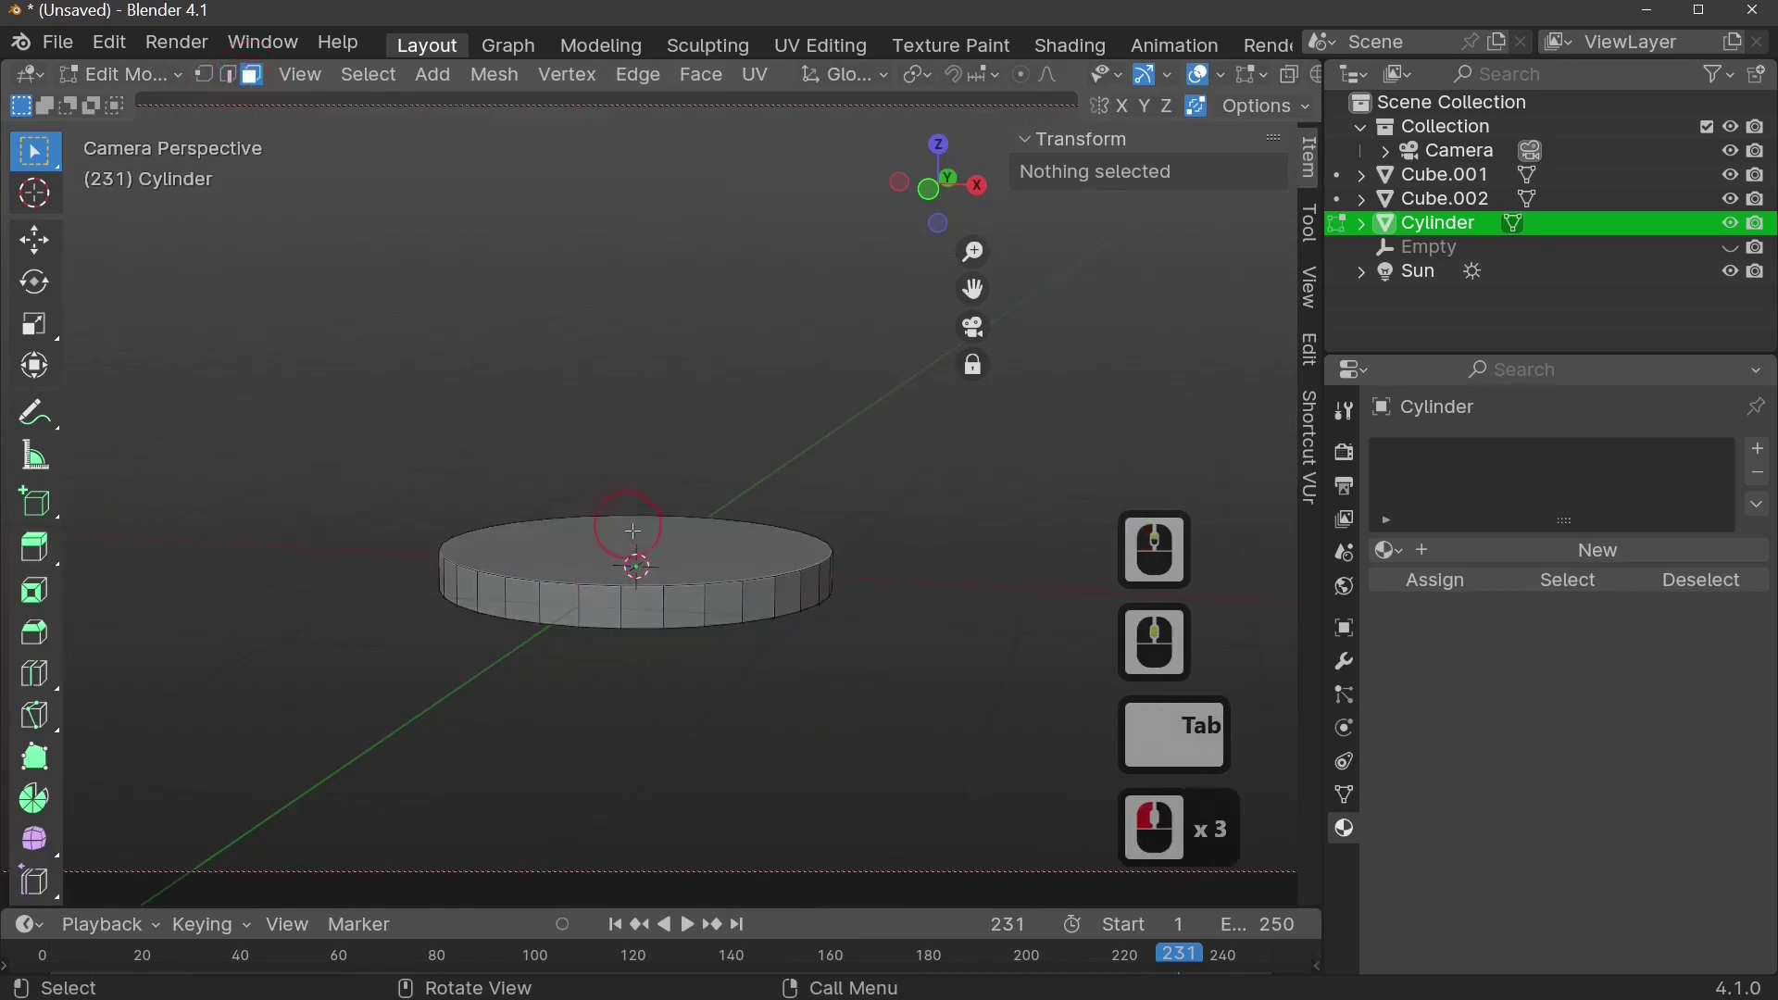
pyautogui.click(702, 544)
pyautogui.click(727, 550)
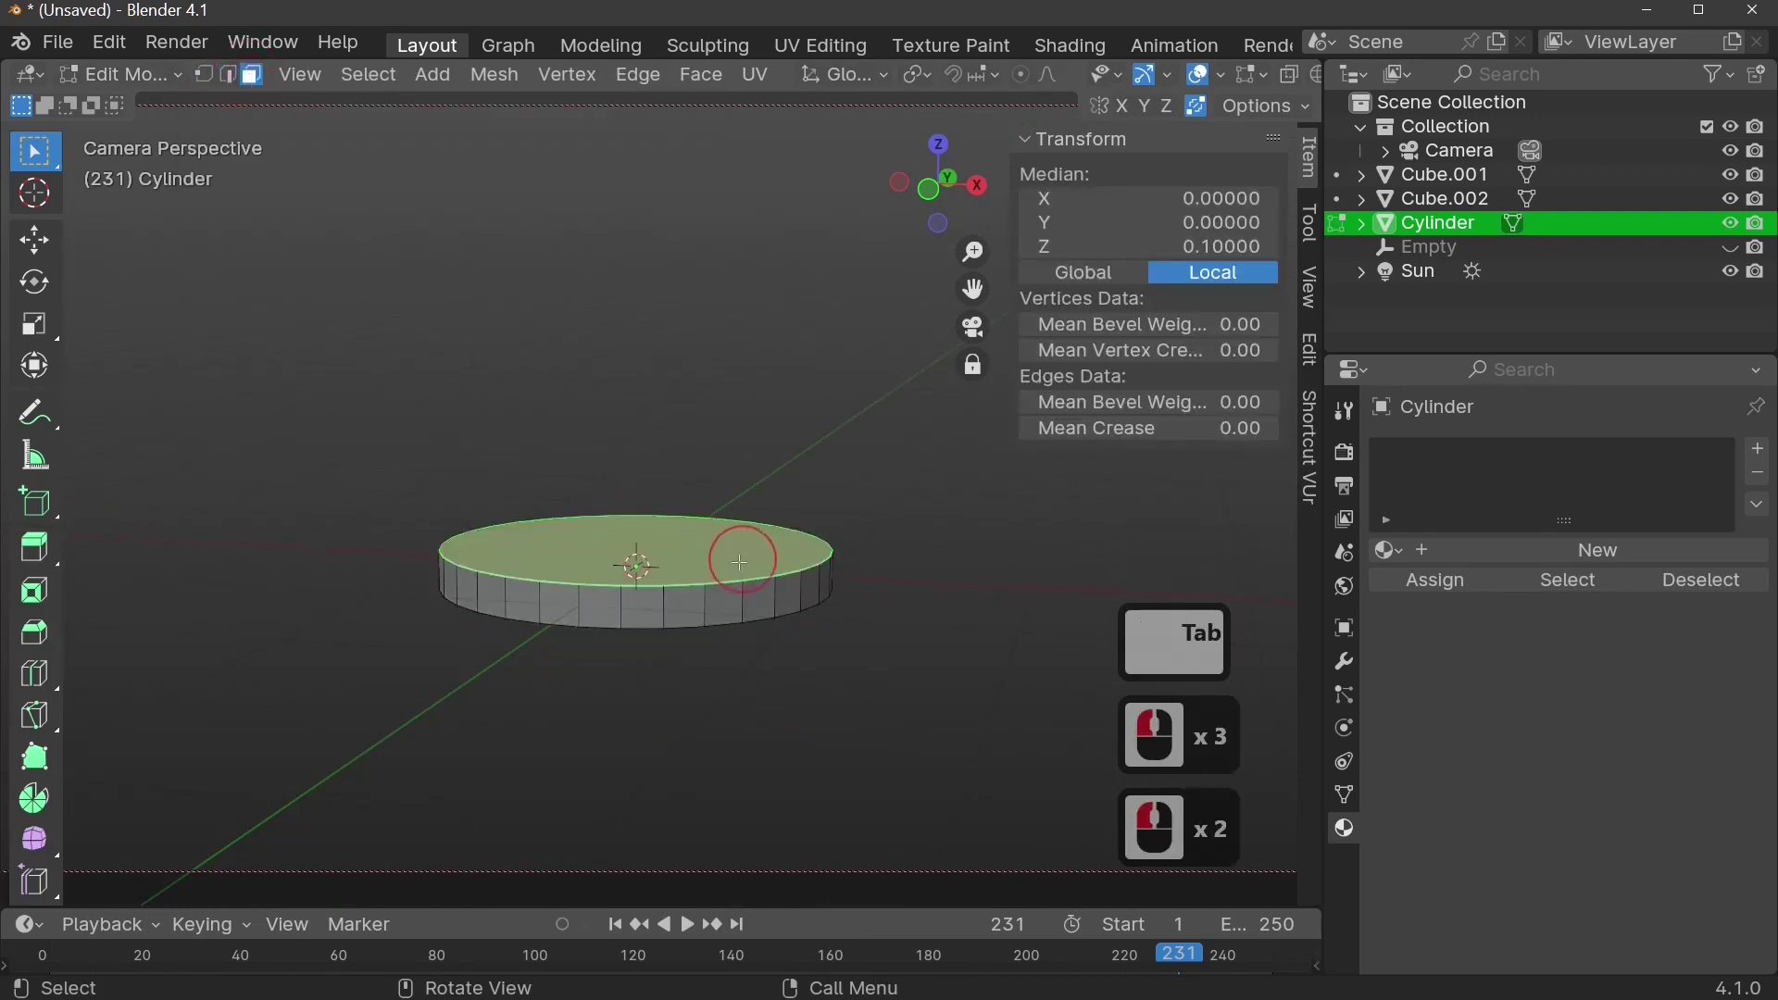
pyautogui.press('ctrl')
pyautogui.hotkey('ctrl', 'b')
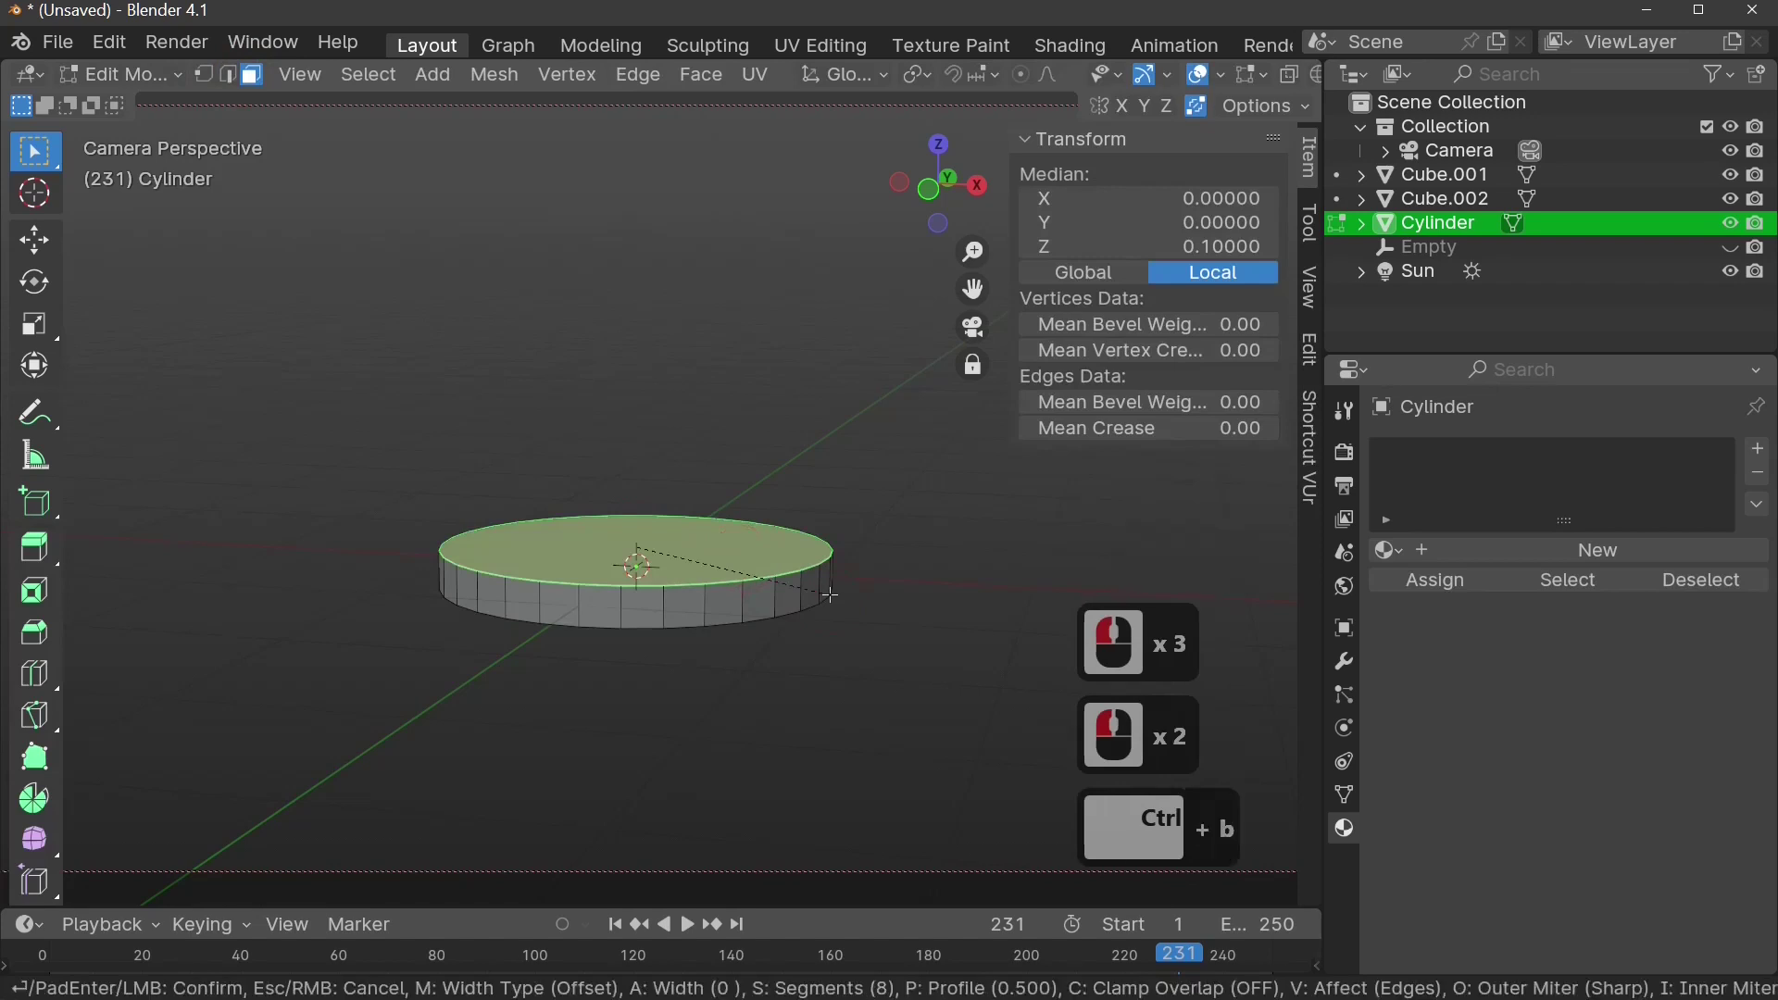
pyautogui.click(831, 596)
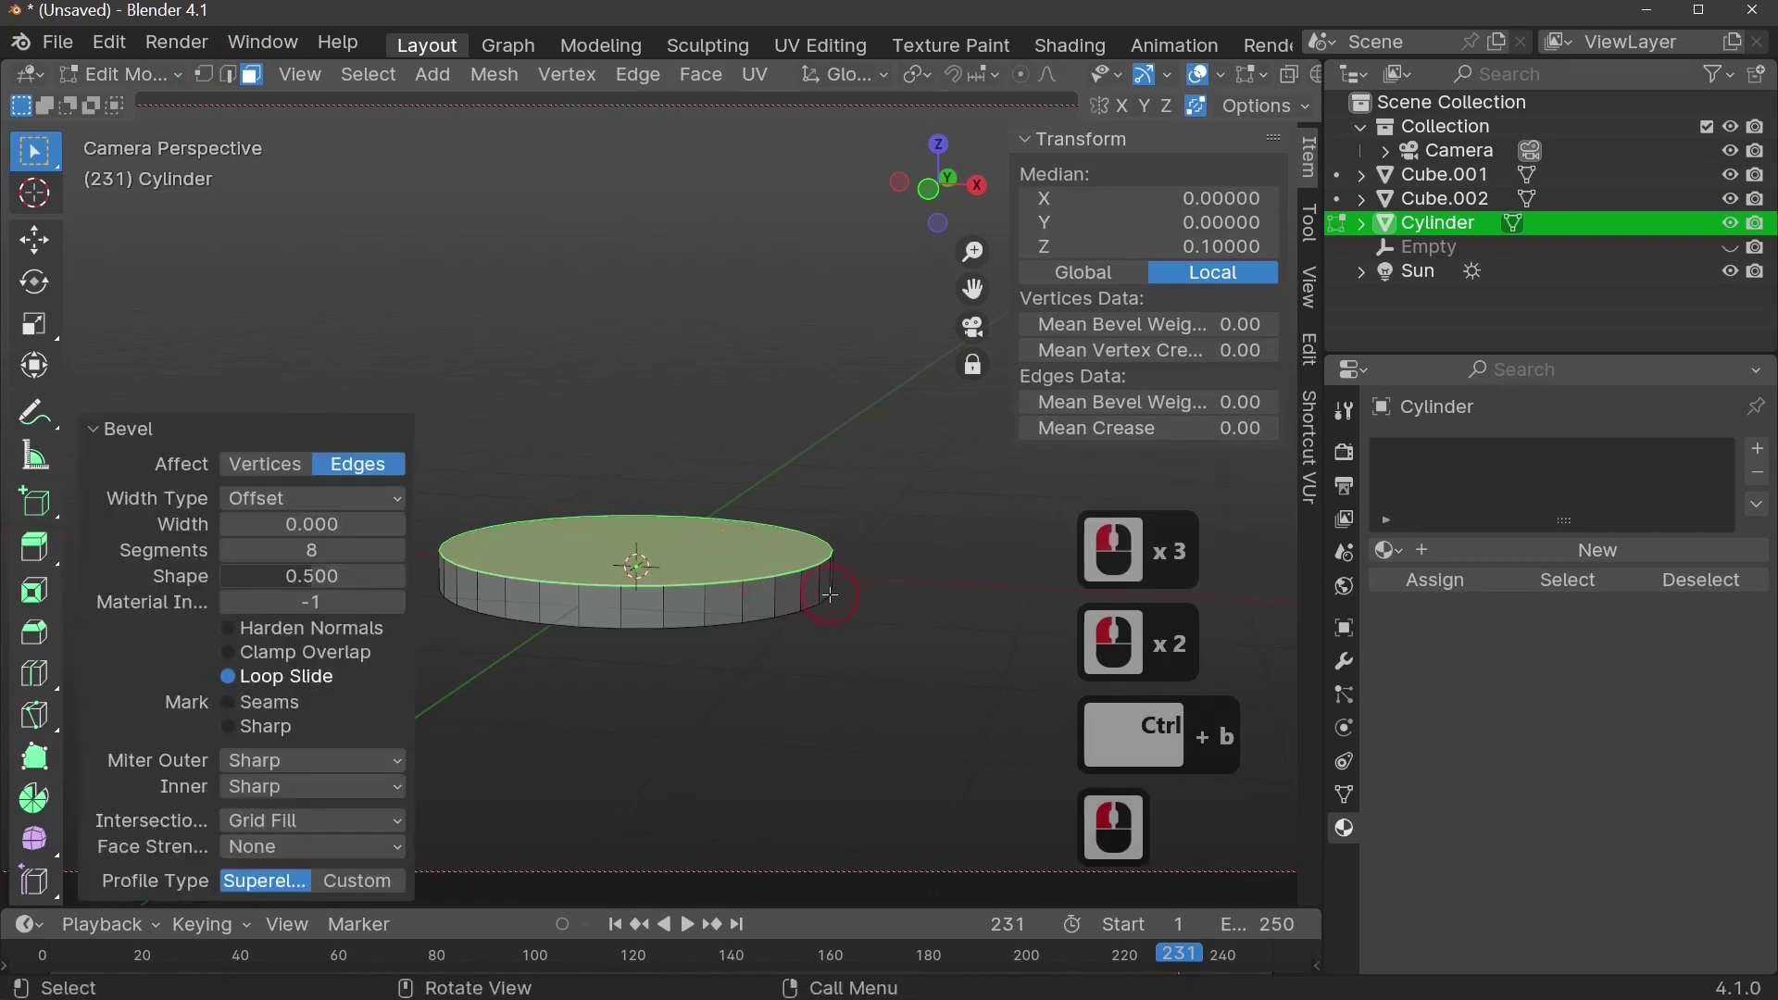
pyautogui.click(397, 524)
pyautogui.click(396, 524)
pyautogui.click(396, 525)
pyautogui.click(396, 524)
pyautogui.click(396, 524)
pyautogui.doubleClick(396, 524)
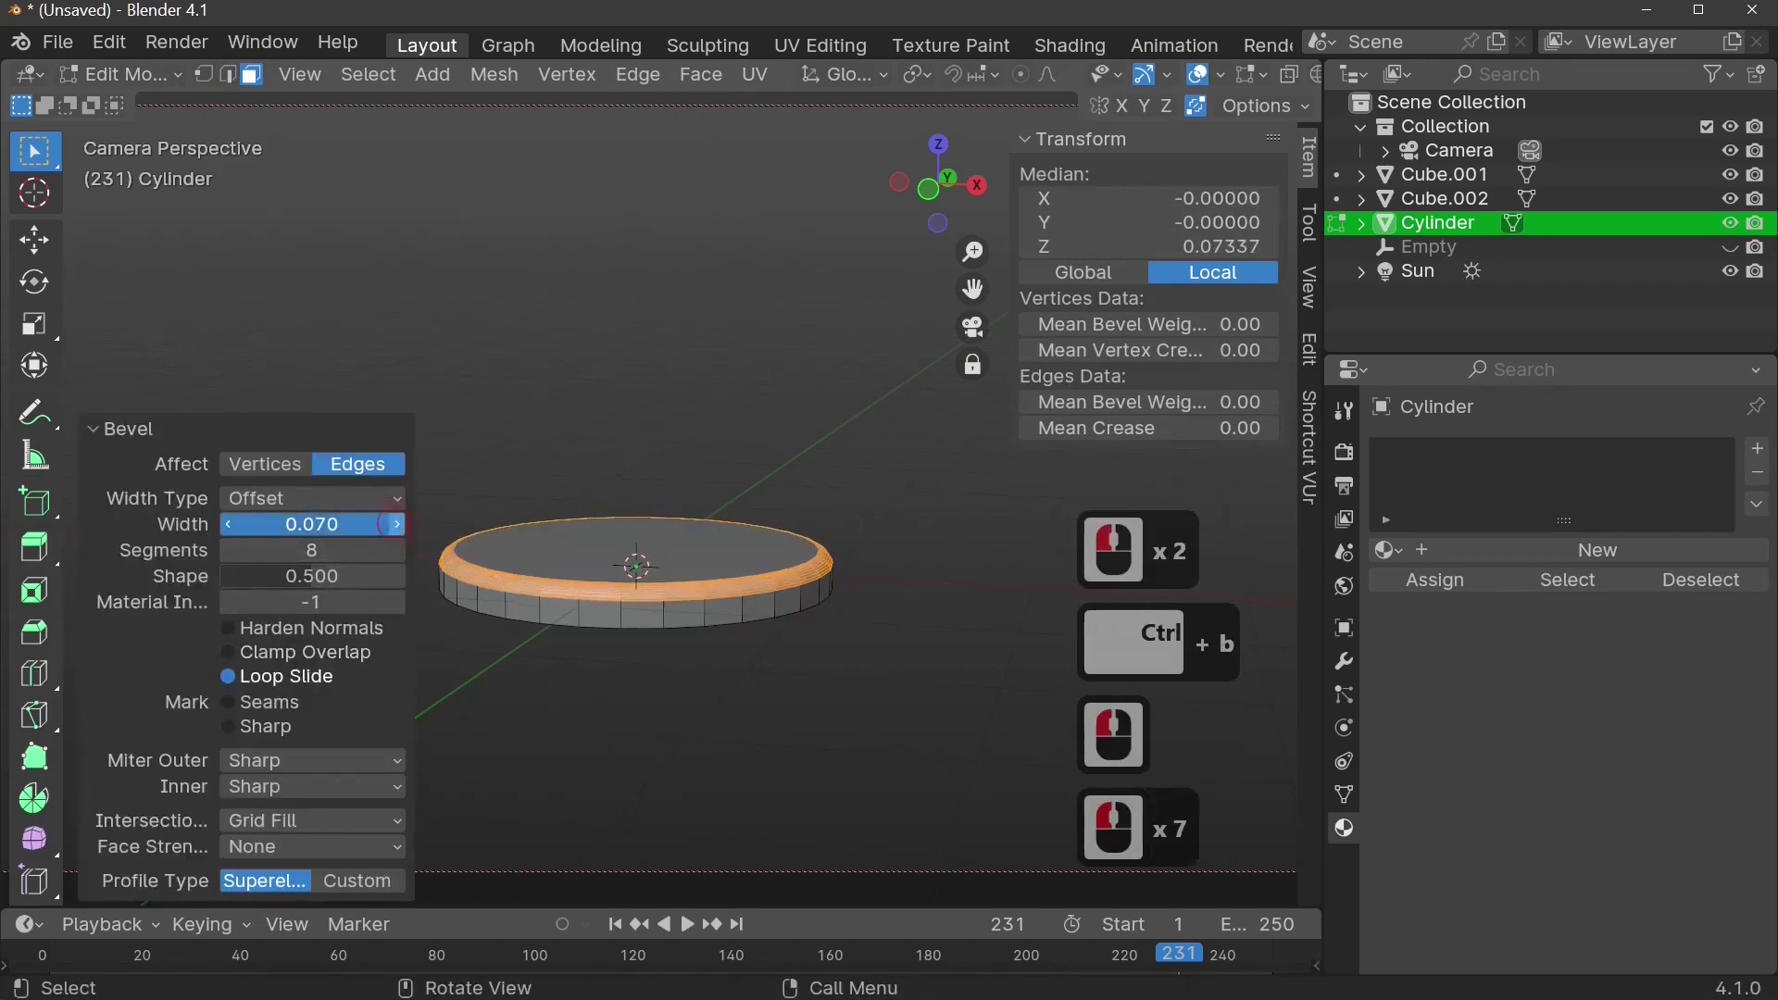
pyautogui.click(397, 524)
pyautogui.click(397, 524)
pyautogui.click(396, 524)
pyautogui.click(396, 524)
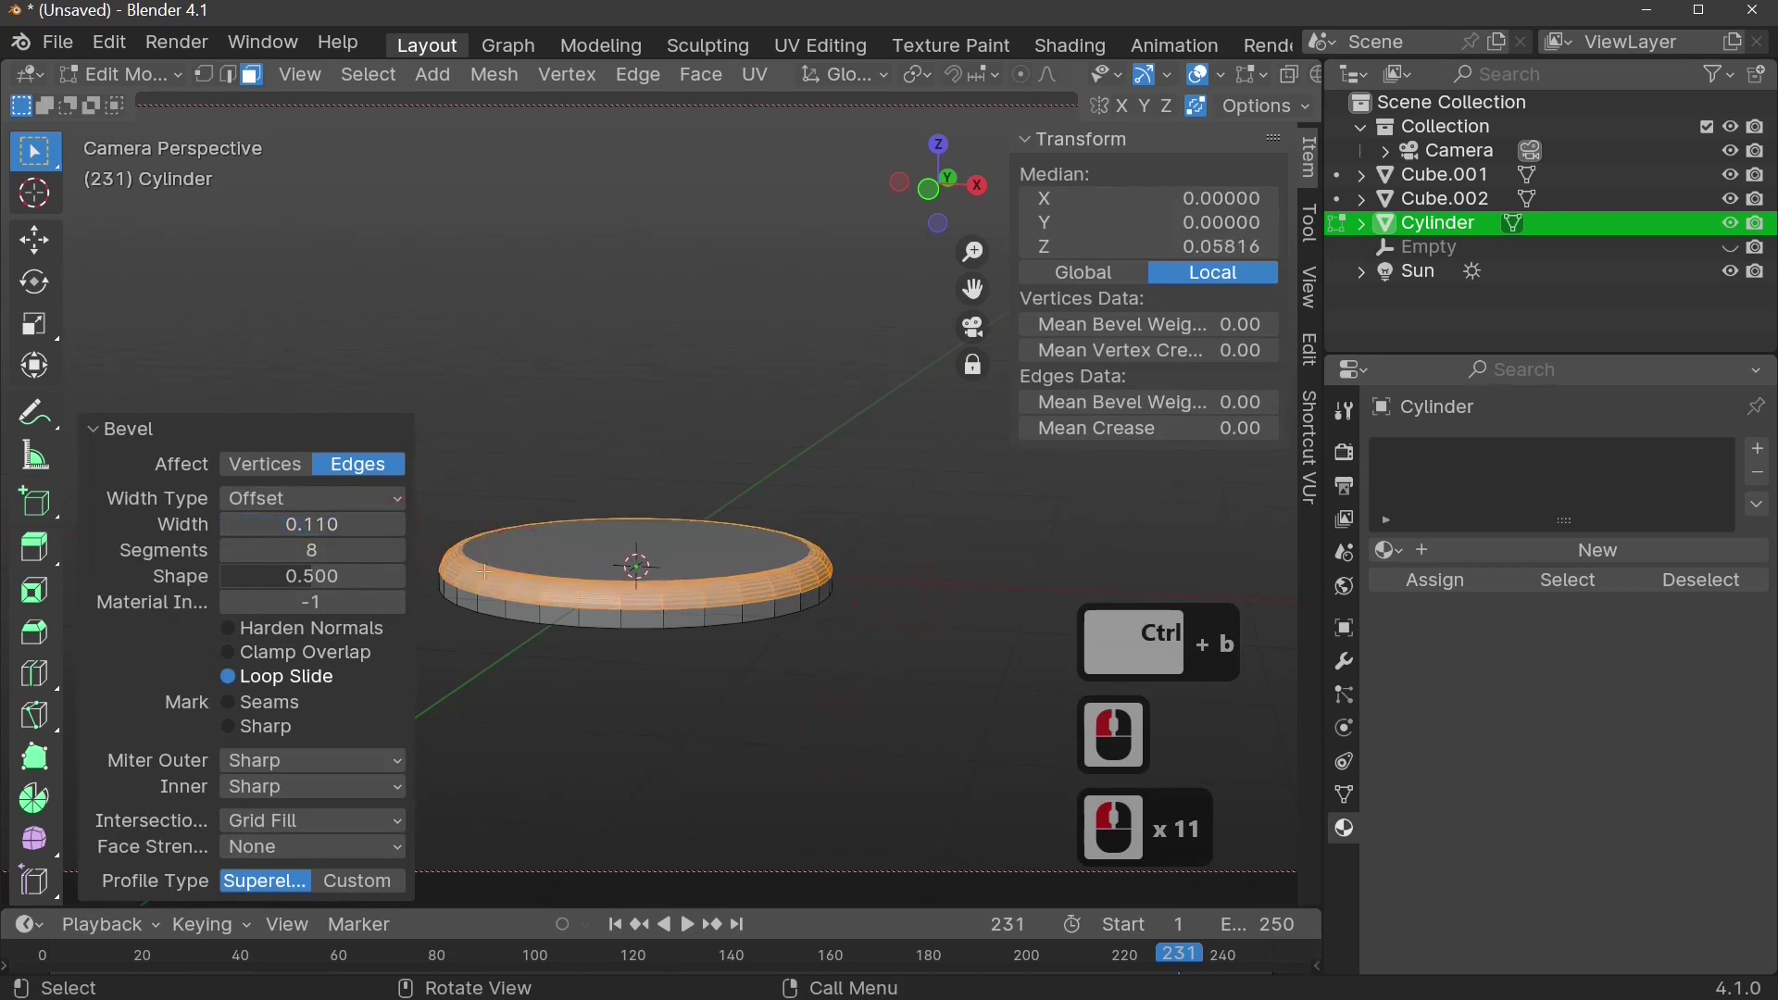
# - Set the number of bevel segments on the disc's upper edge to 5
pyautogui.moveTo(352, 550)
pyautogui.mouseDown()
pyautogui.moveTo(306, 550)
pyautogui.moveTo(334, 543)
pyautogui.mouseUp()
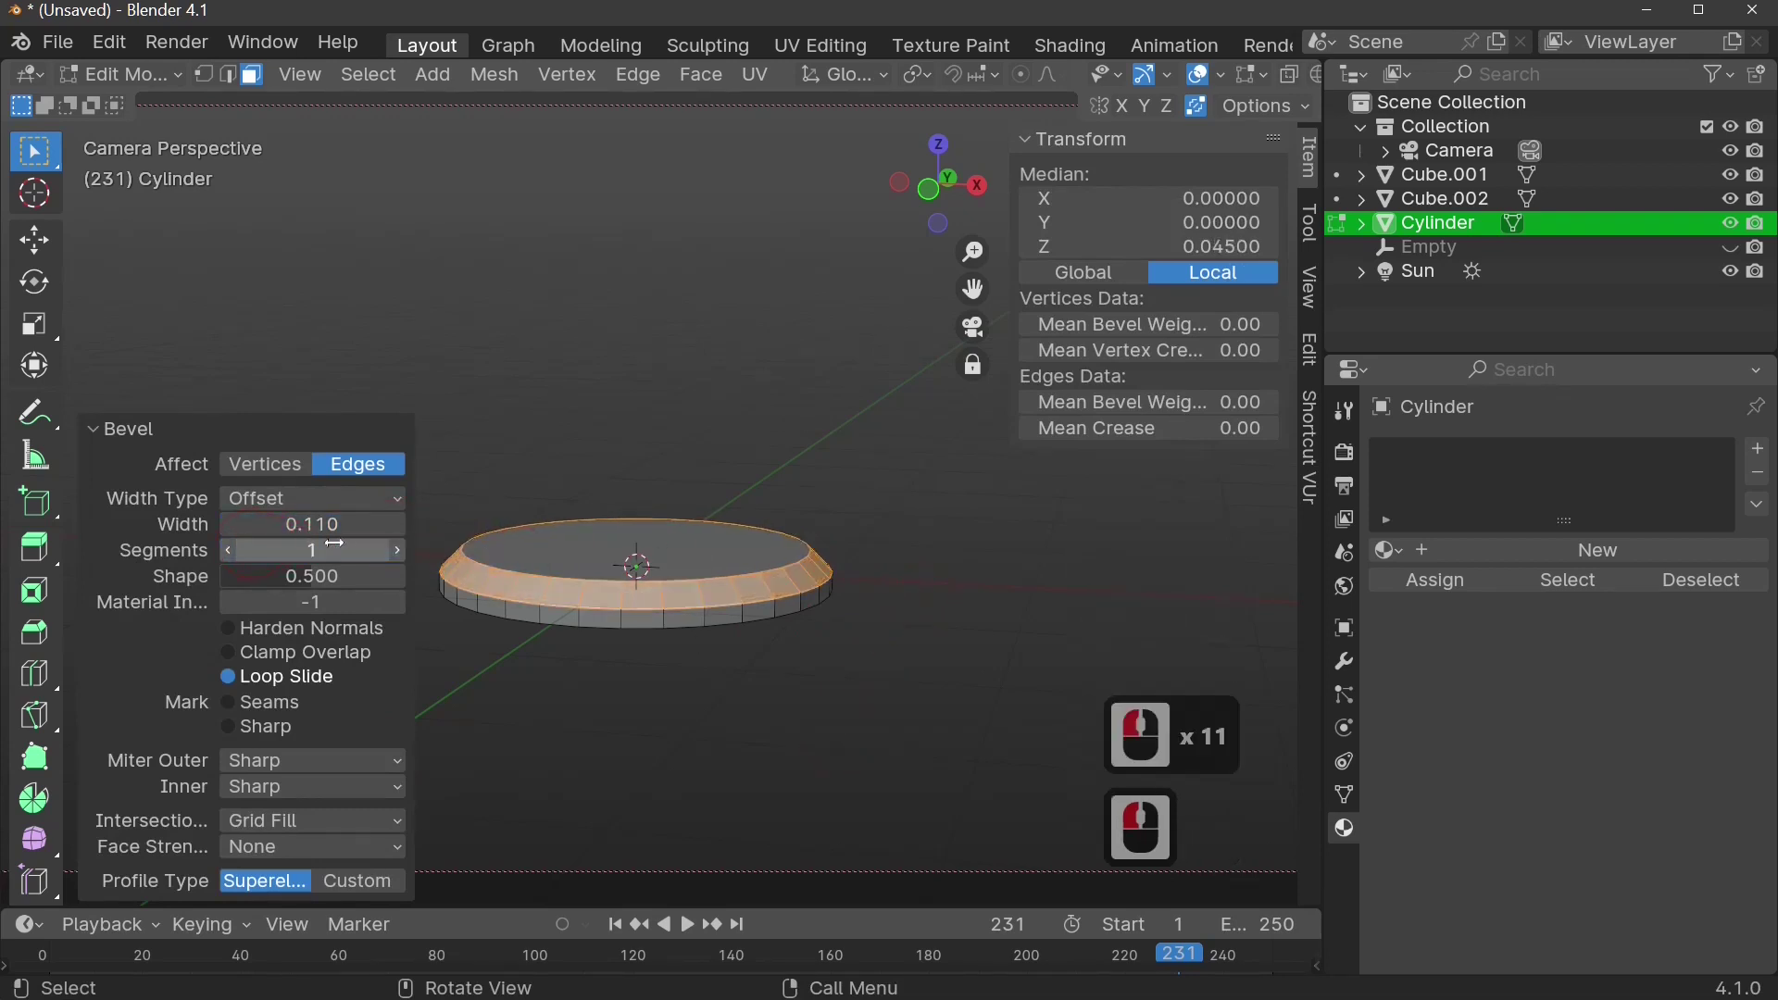
pyautogui.click(396, 550)
pyautogui.click(396, 551)
pyautogui.click(396, 550)
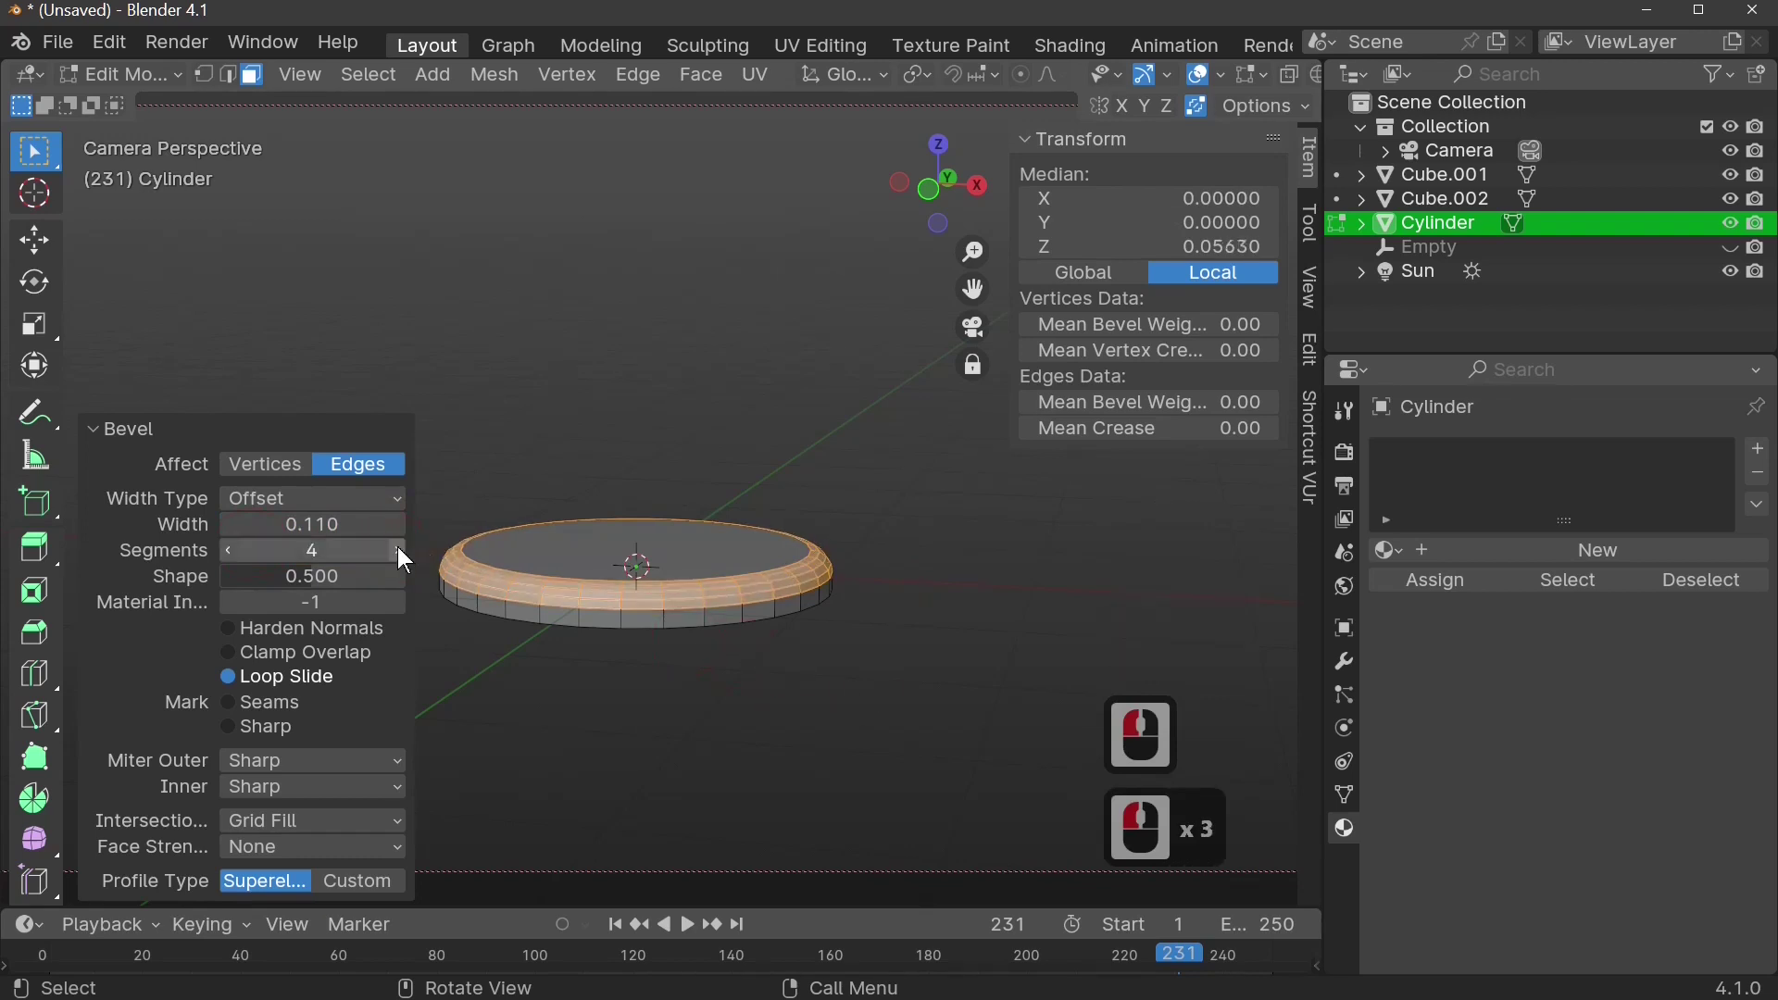
pyautogui.click(397, 550)
pyautogui.moveTo(877, 664); pyautogui.dragTo(945, 682, button='middle')
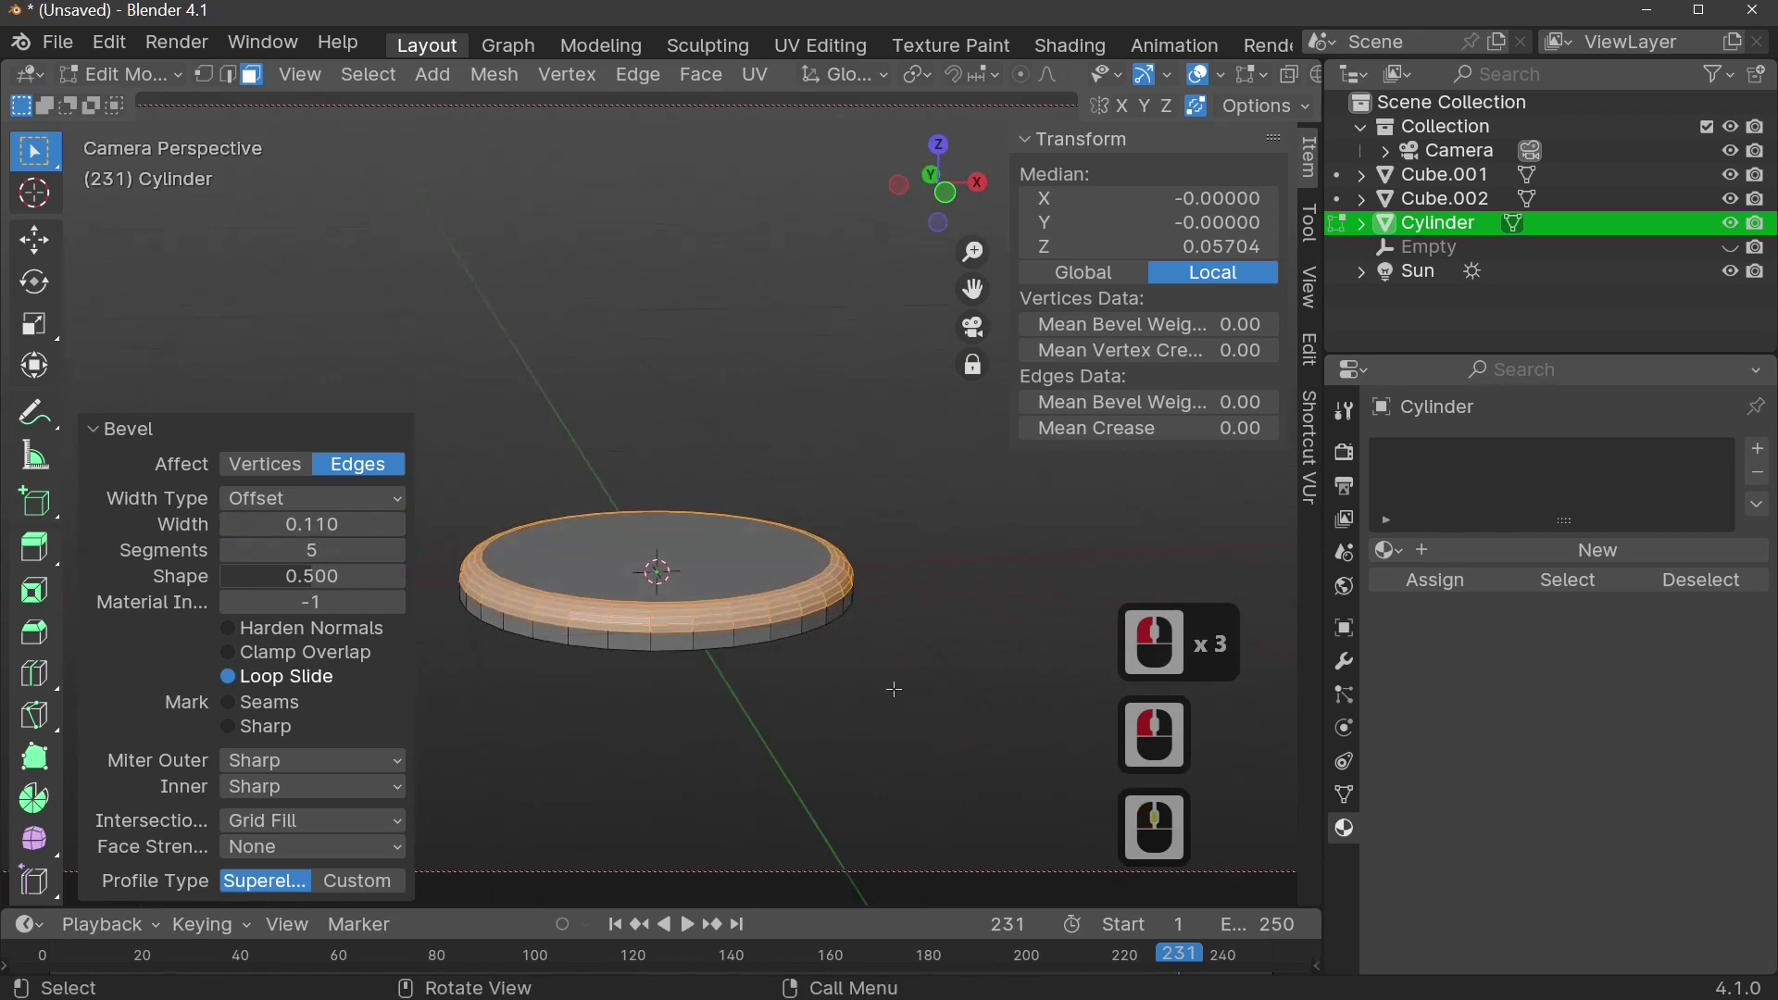
# - Extrude the disc's top face in place and scale it inward to about 0.384
pyautogui.click(673, 555)
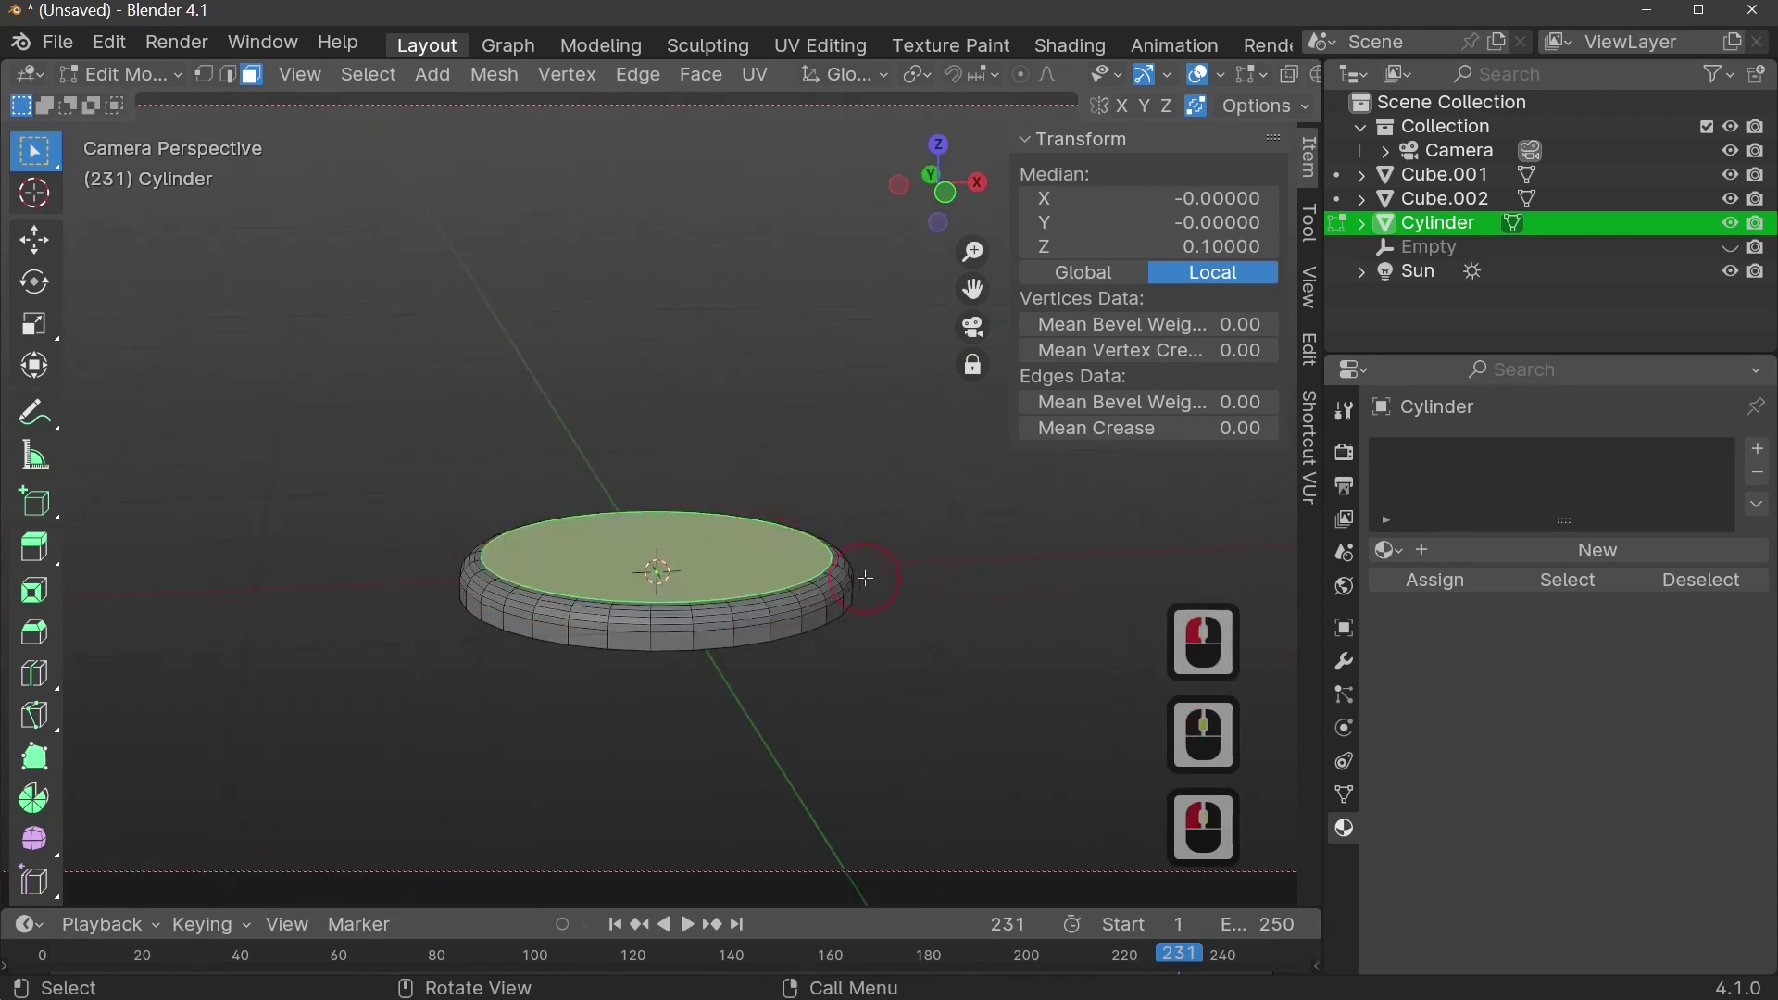
pyautogui.press('e')
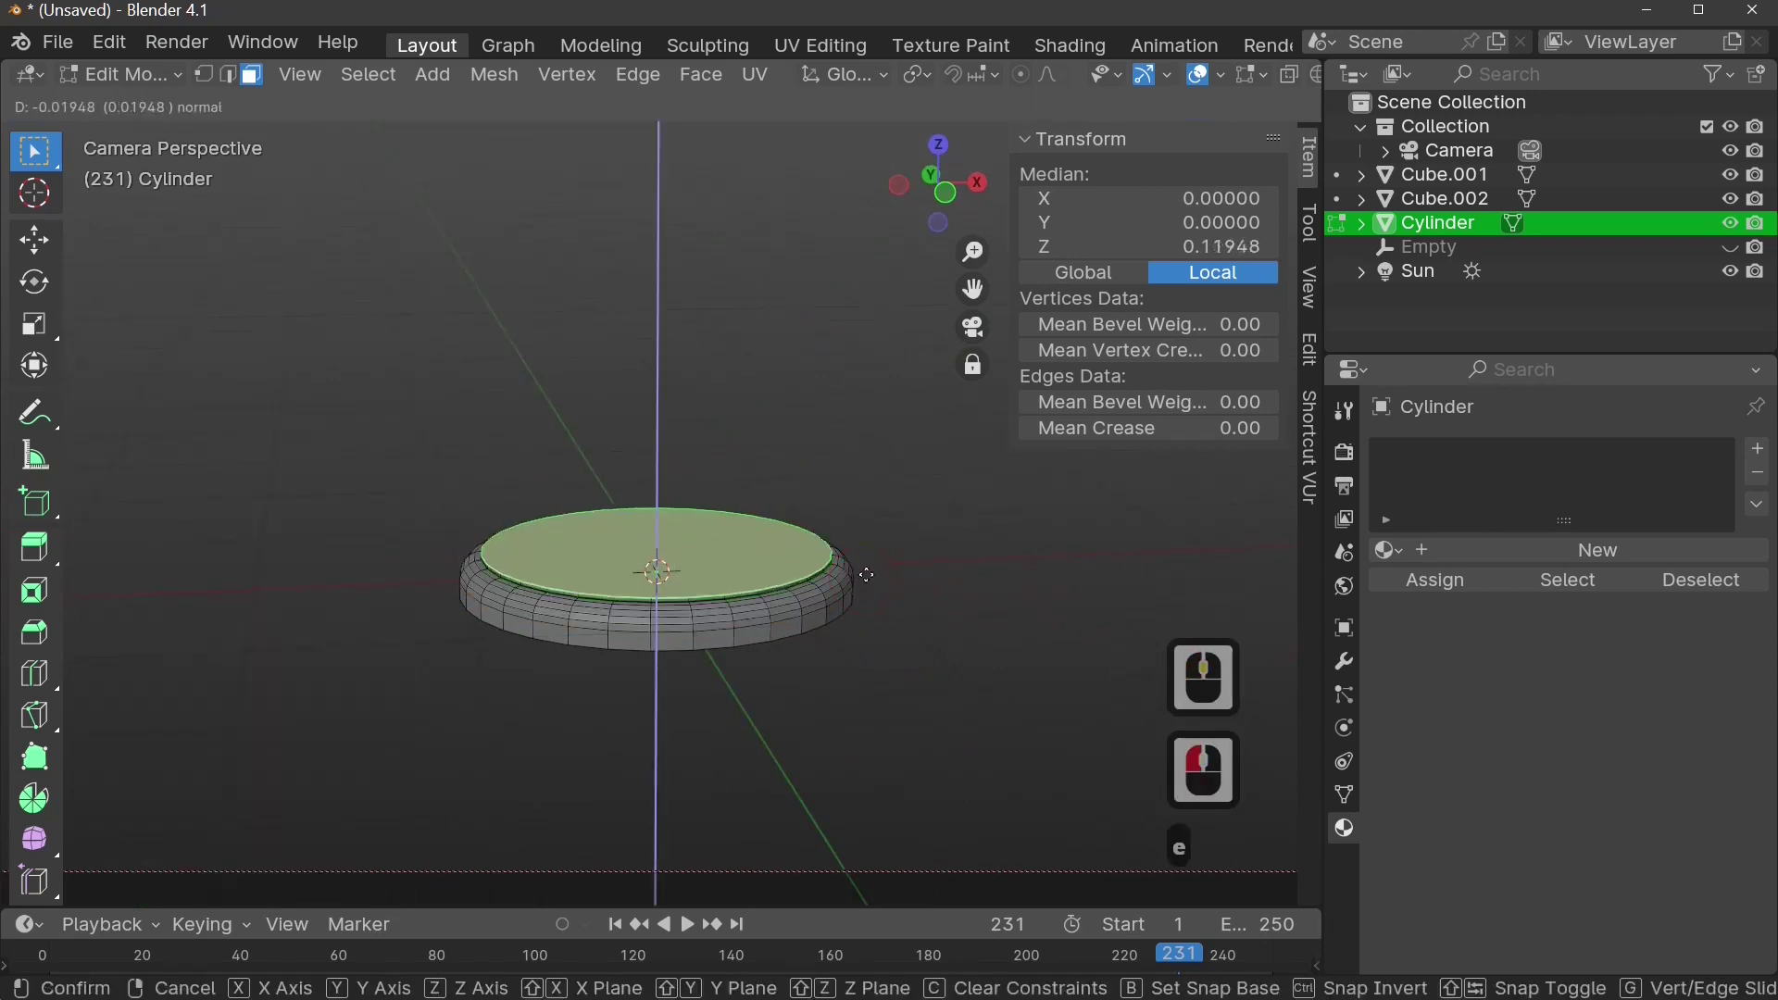
pyautogui.press('s')
pyautogui.click(731, 580)
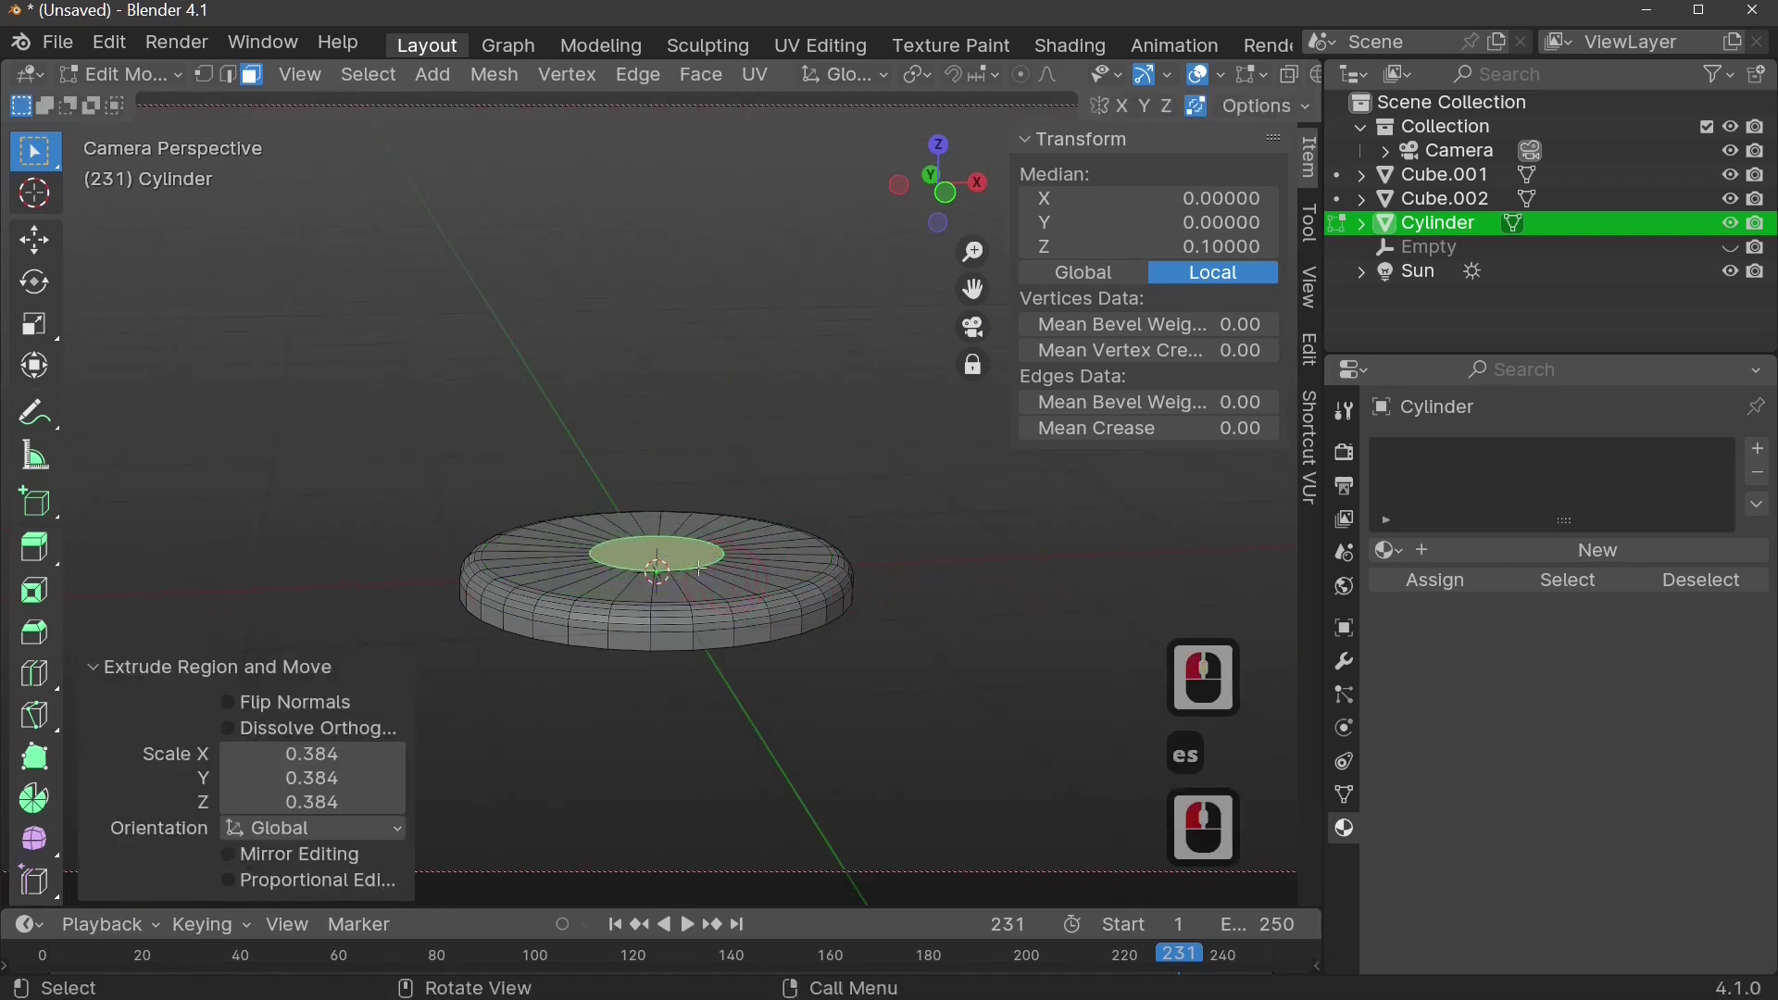
# - In vertex mode, merge the vertices of the inner top face at center
pyautogui.rightClick(699, 568)
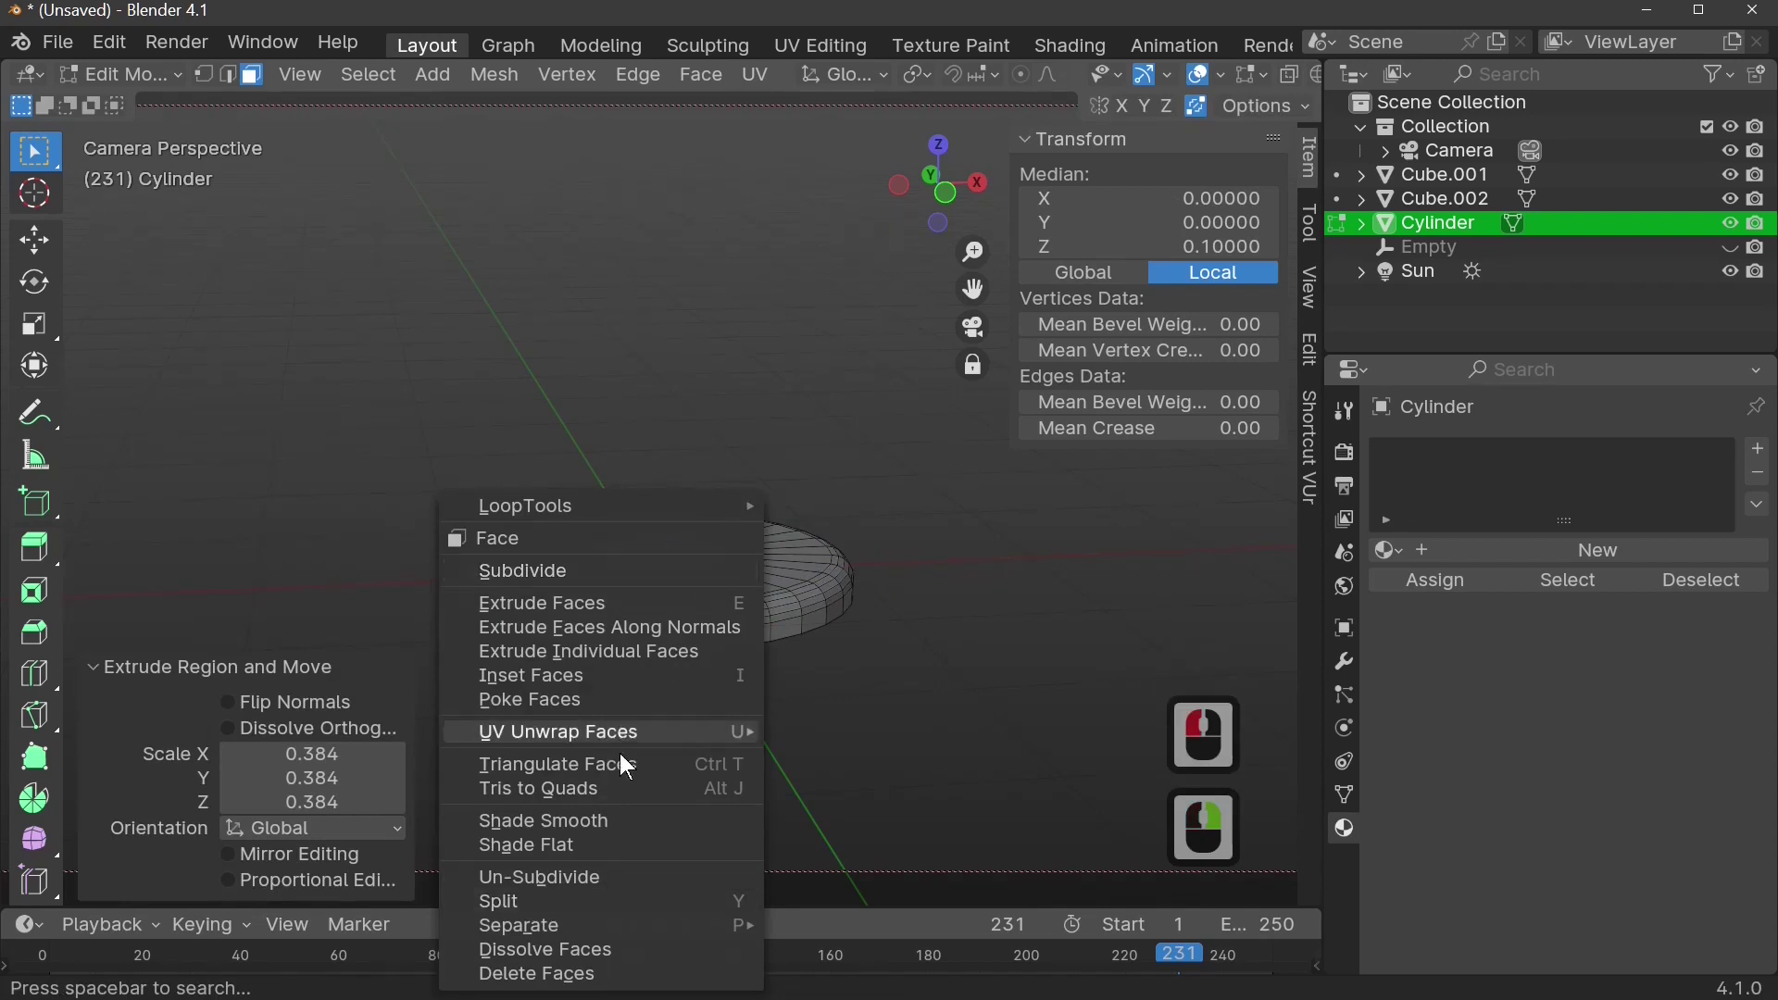
pyautogui.click(206, 77)
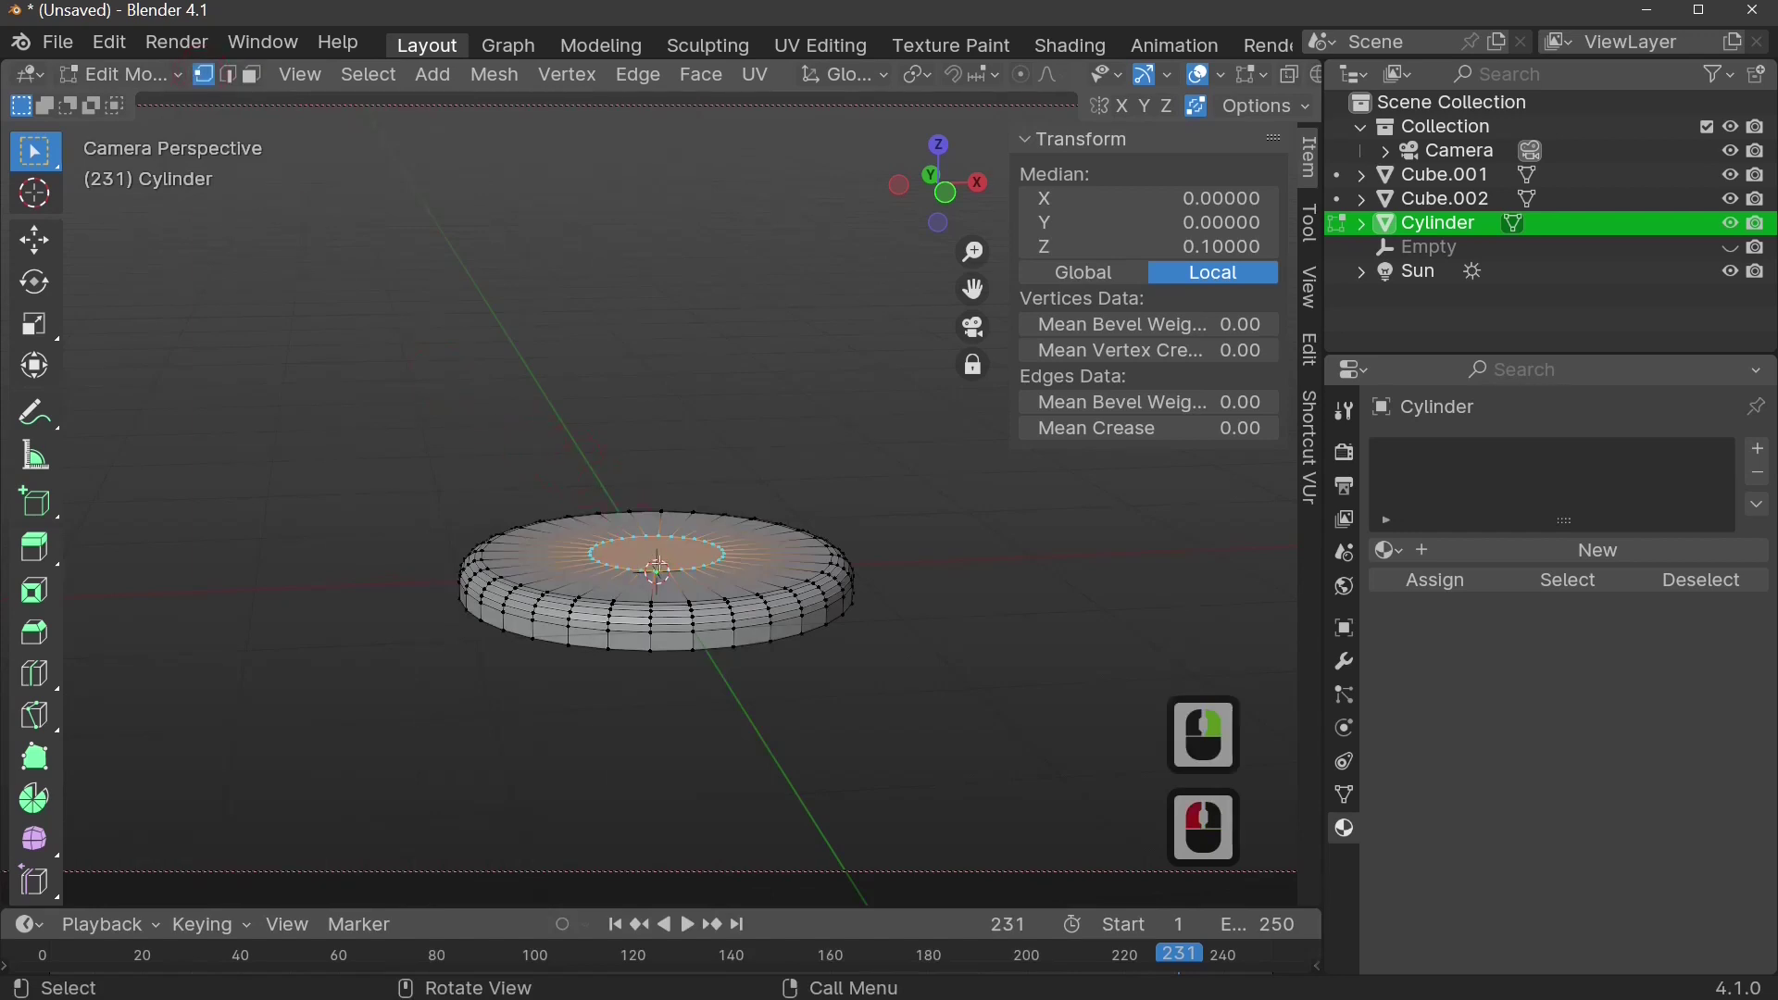
pyautogui.rightClick(659, 564)
pyautogui.moveTo(582, 879)
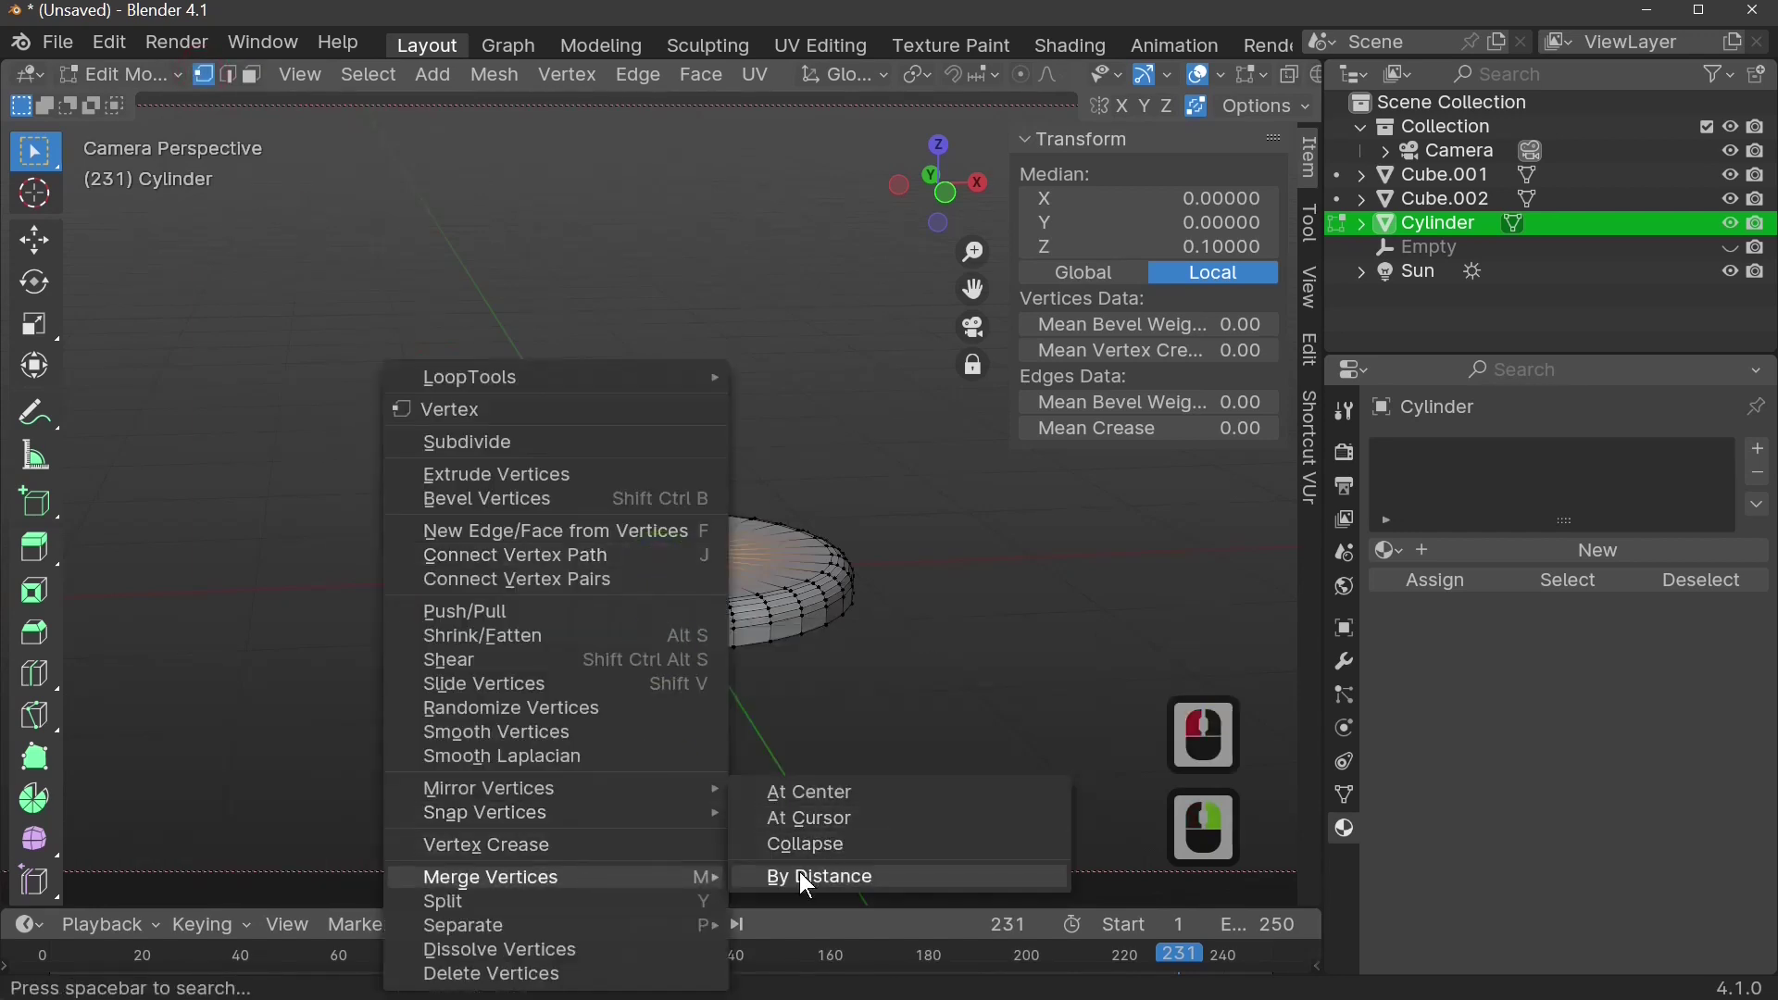
pyautogui.click(876, 796)
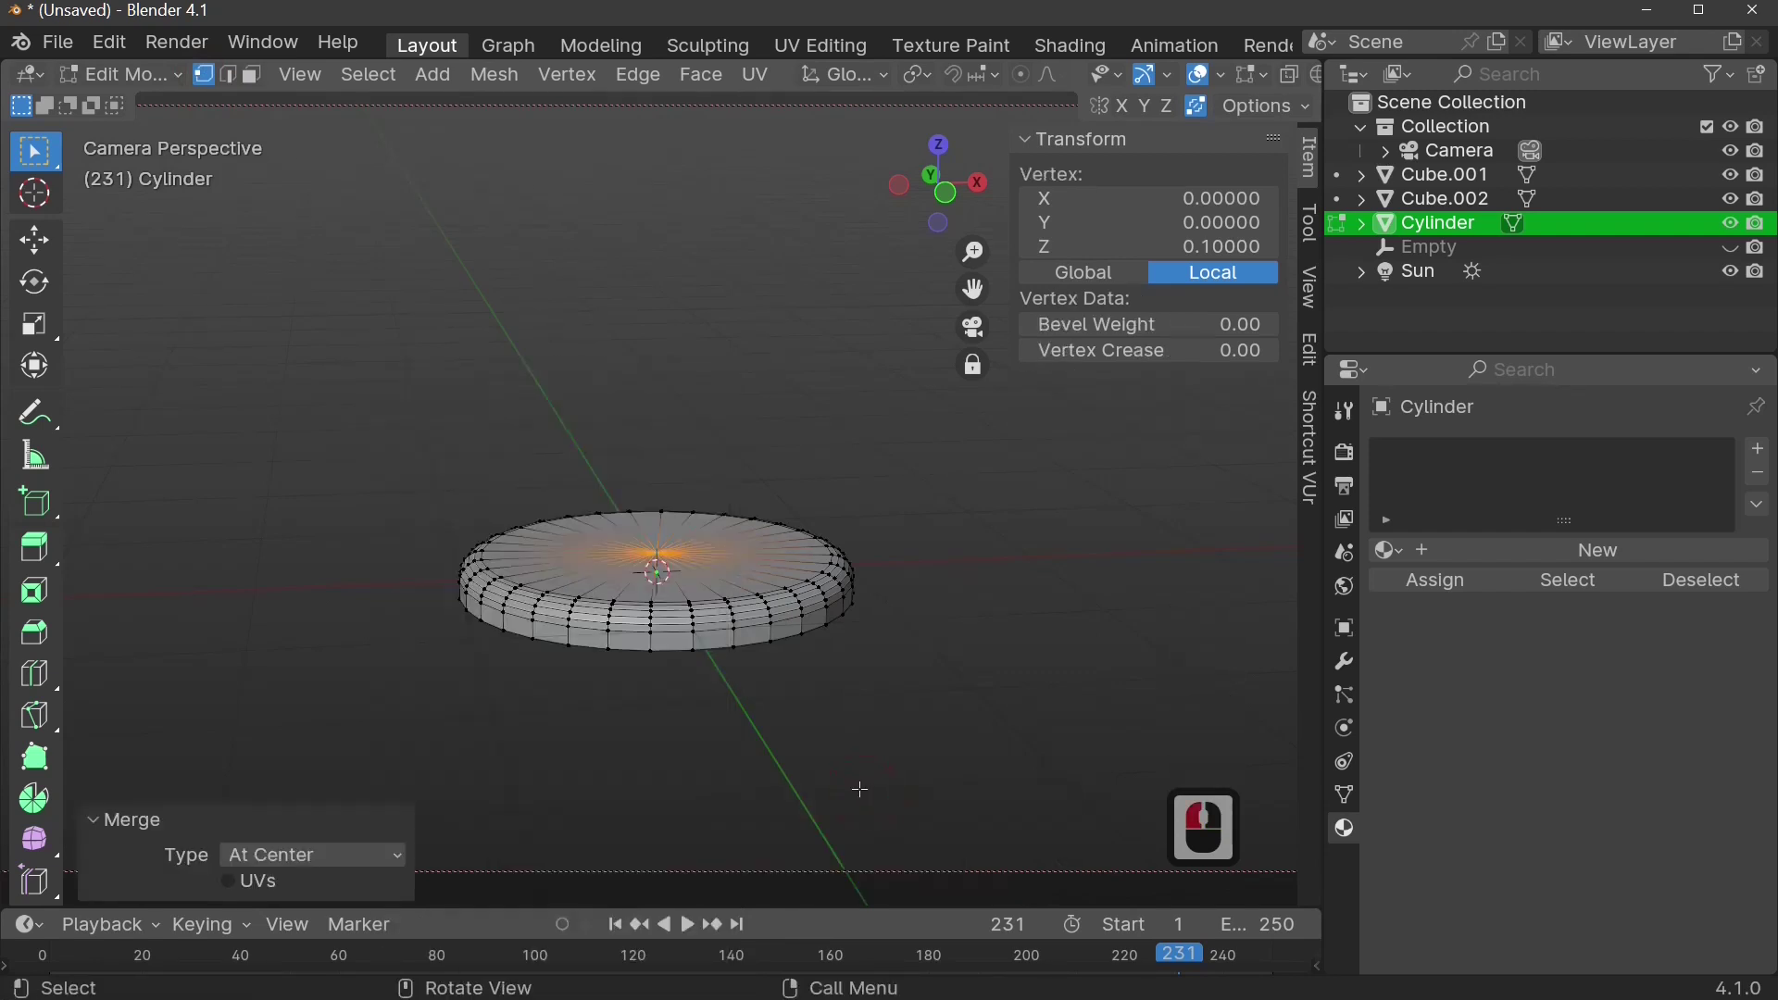
# - Select the disc's bottom face in face mode, extrude it in place and scale it inward to about 0.671
pyautogui.moveTo(861, 789); pyautogui.dragTo(833, 683, button='middle')
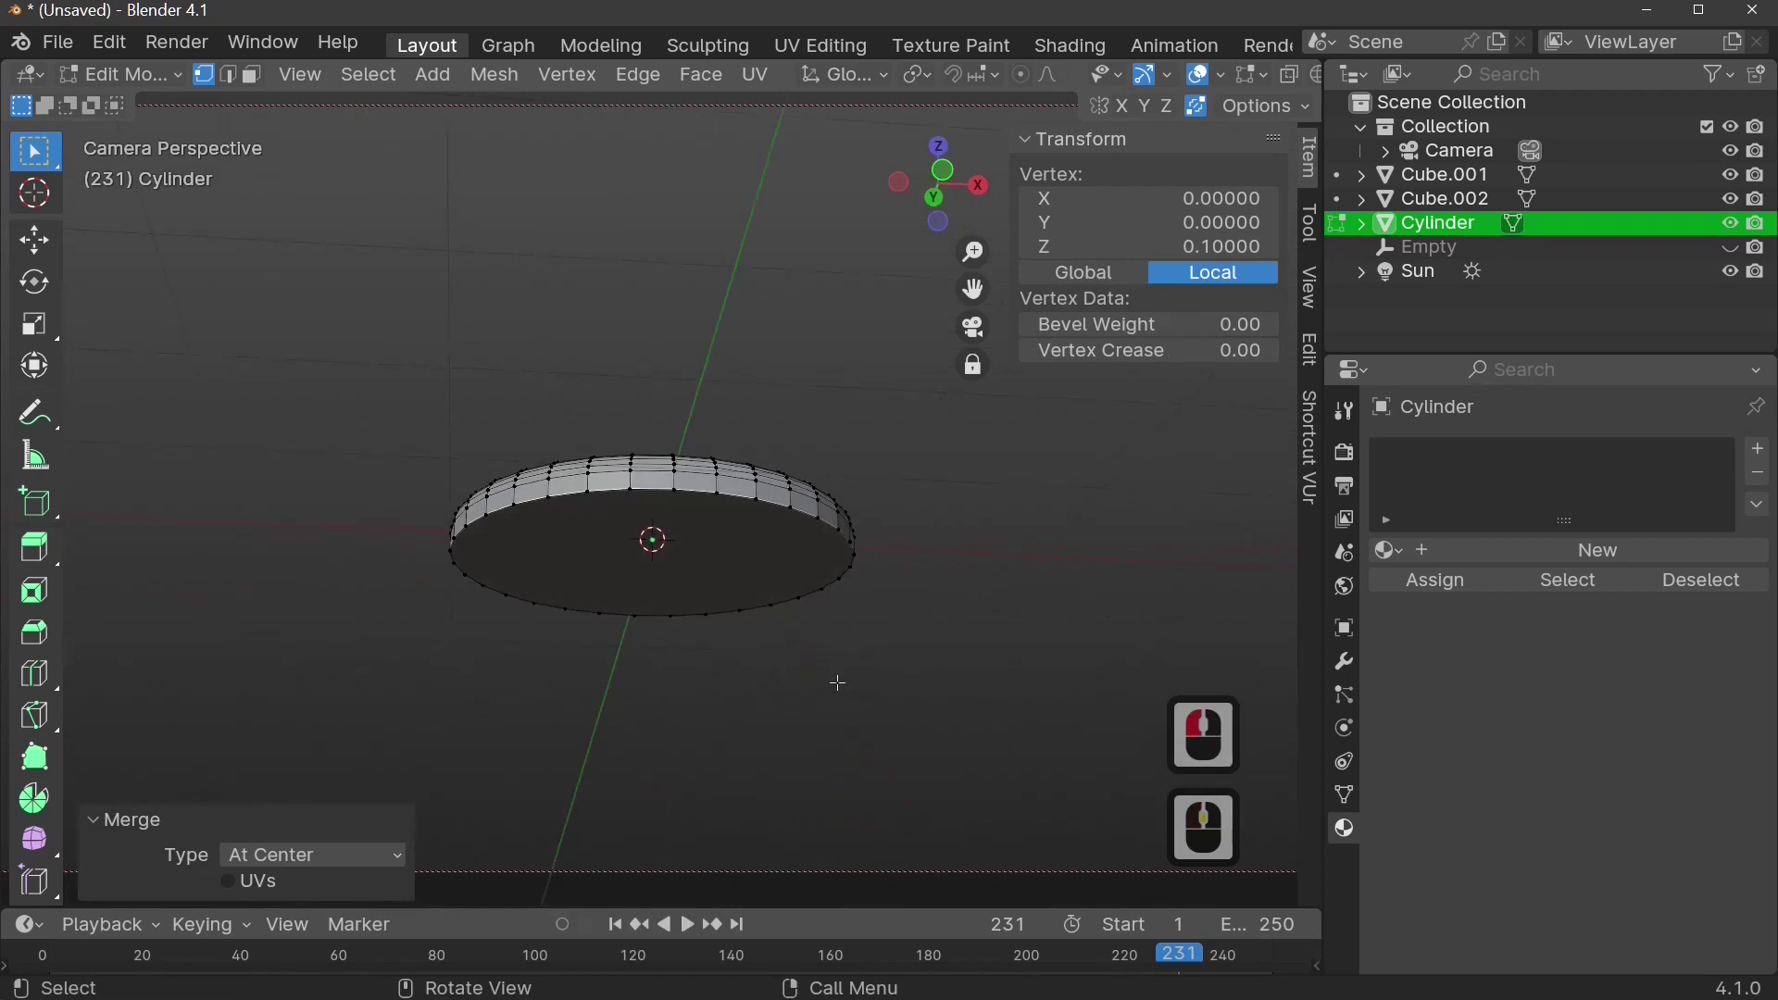
pyautogui.press('Tab')
pyautogui.press('Tab')
pyautogui.click(776, 510)
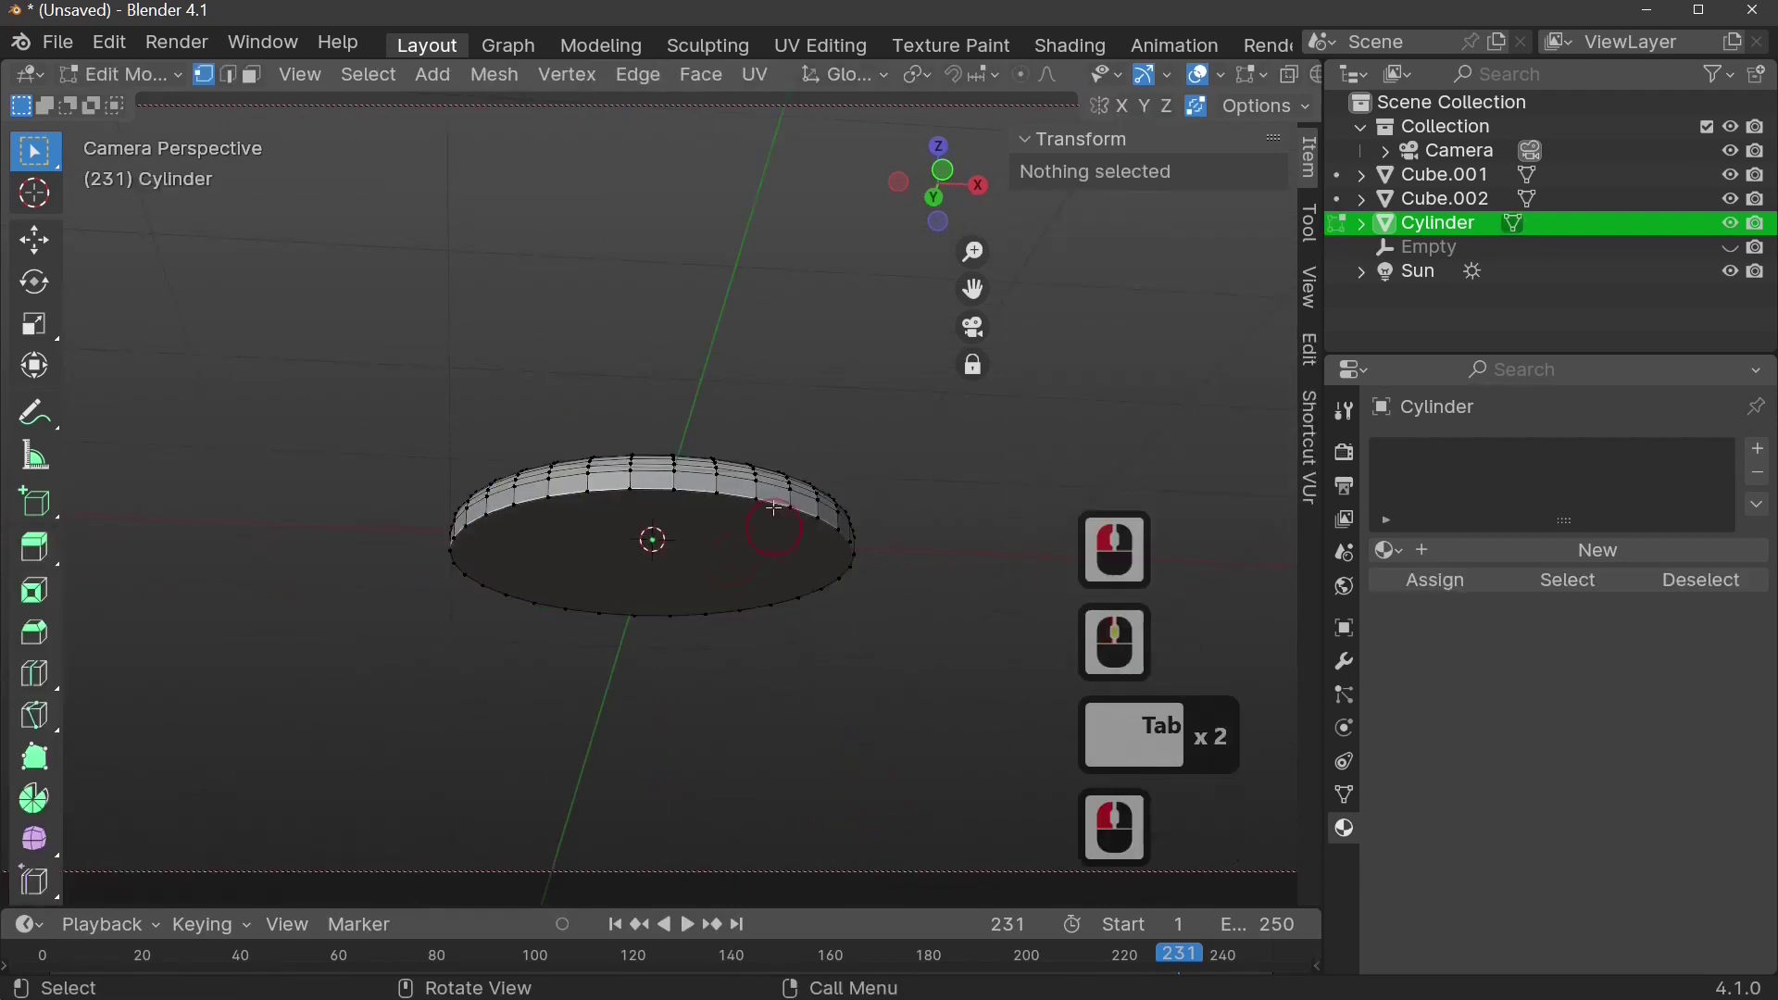
pyautogui.click(257, 80)
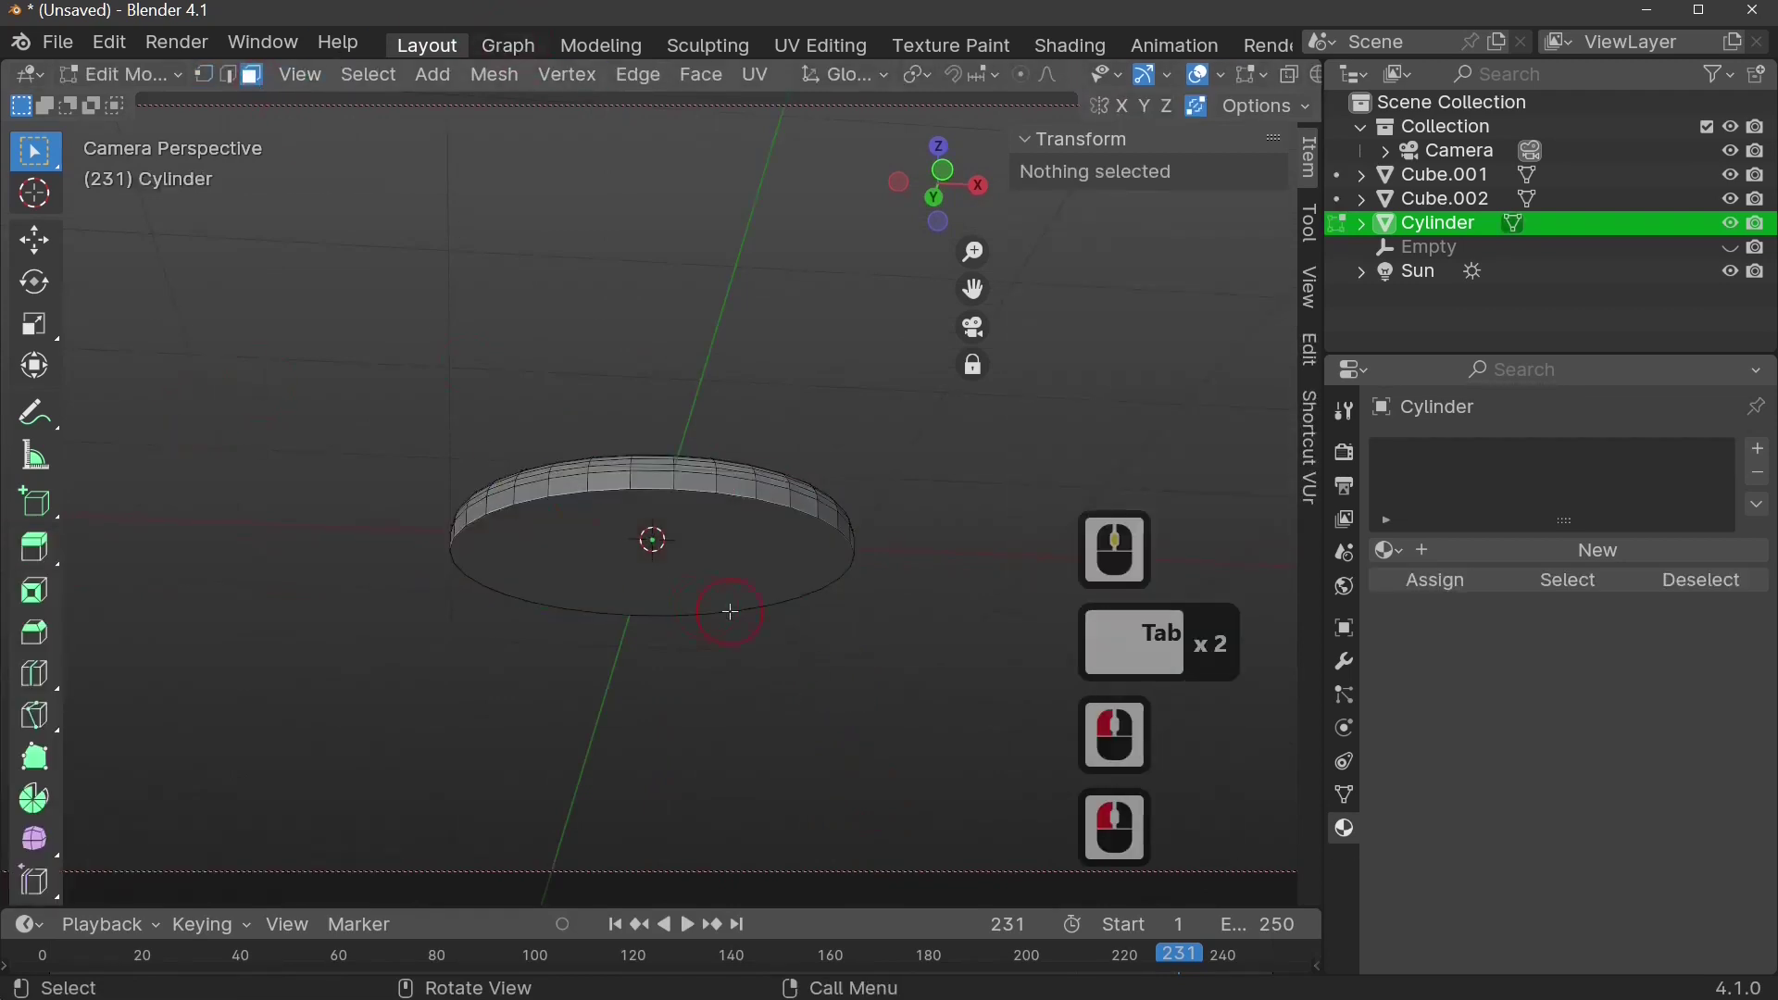
pyautogui.click(719, 543)
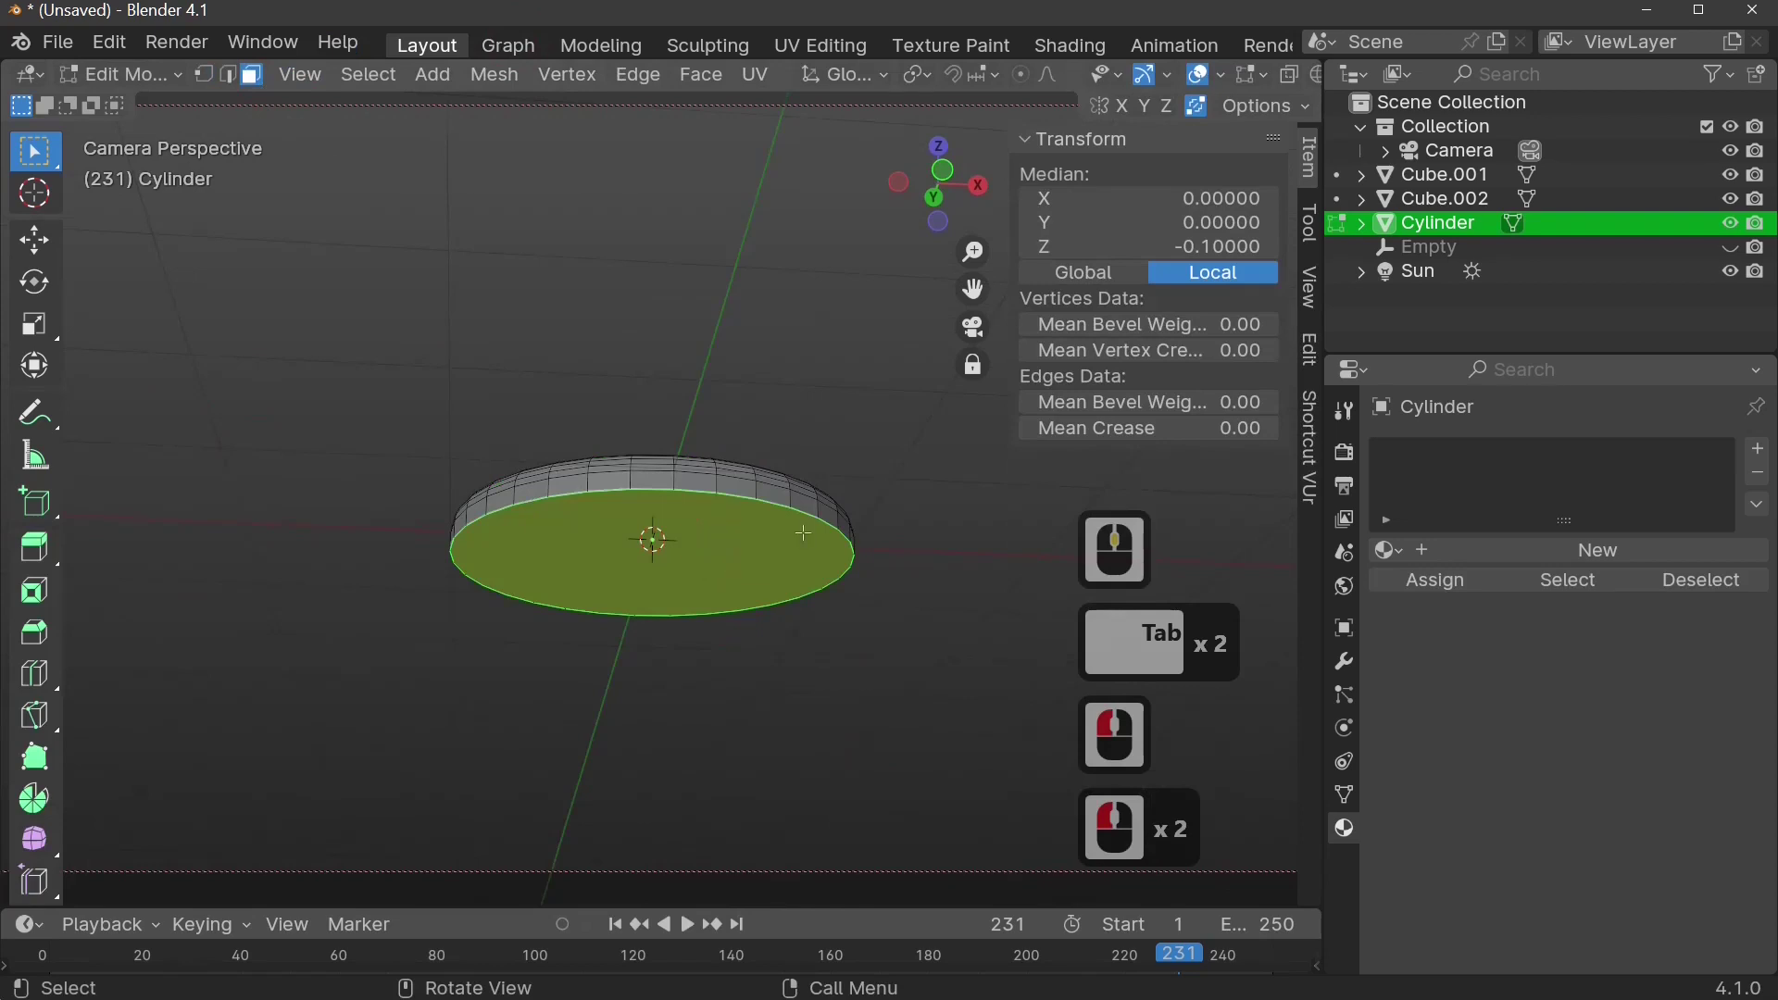
pyautogui.press('e')
pyautogui.press('s')
pyautogui.click(753, 582)
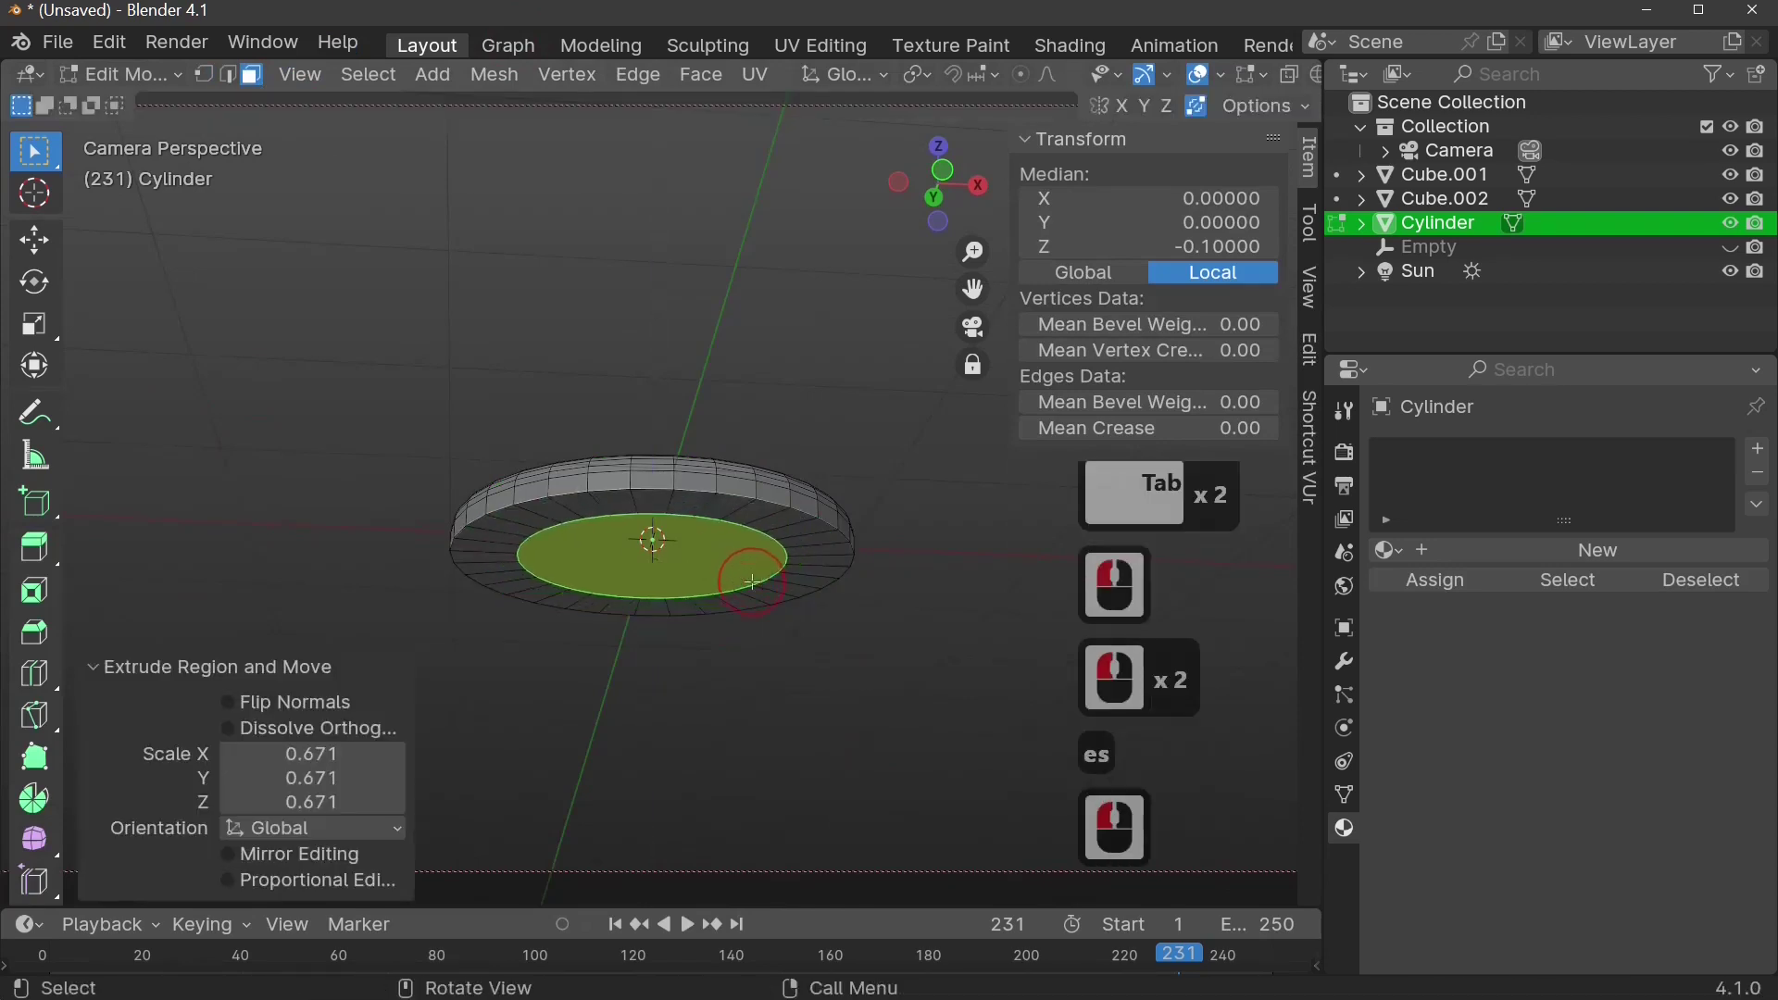
# - Extrude the inner bottom face in place again, scaling it to about 0.927 to form a narrow ring
pyautogui.press('e')
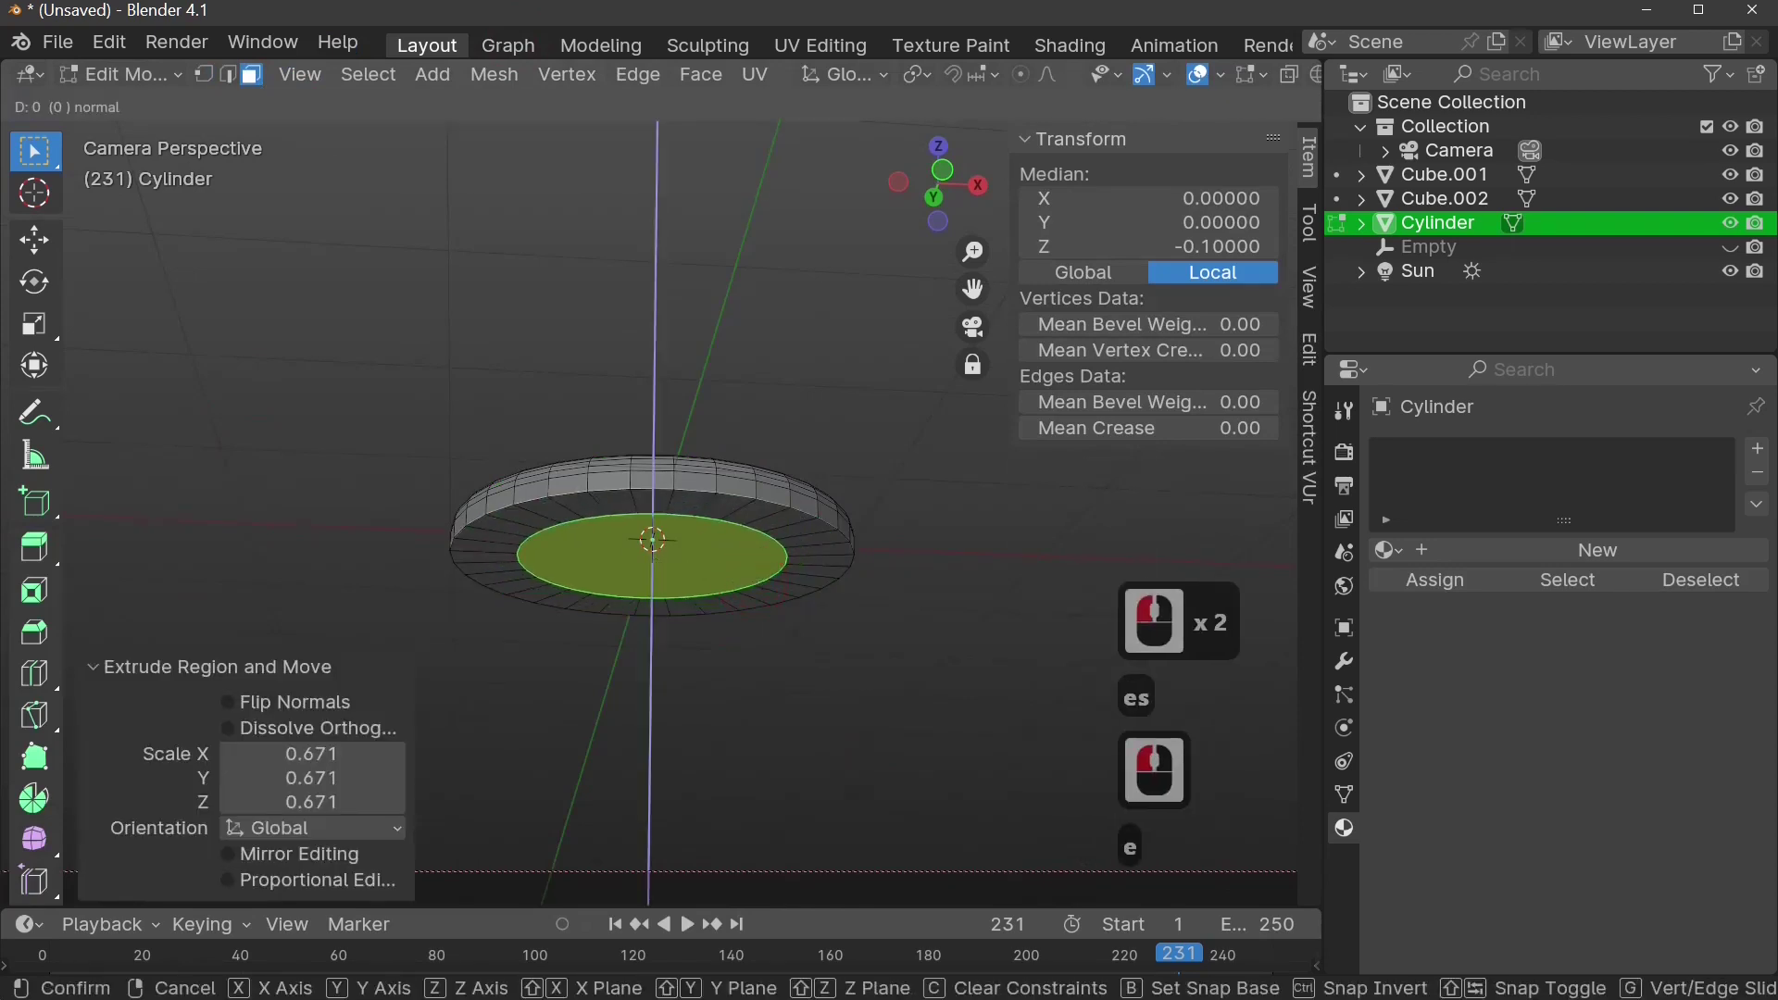
pyautogui.press('s')
pyautogui.click(732, 583)
pyautogui.scroll(4, 811, 588)
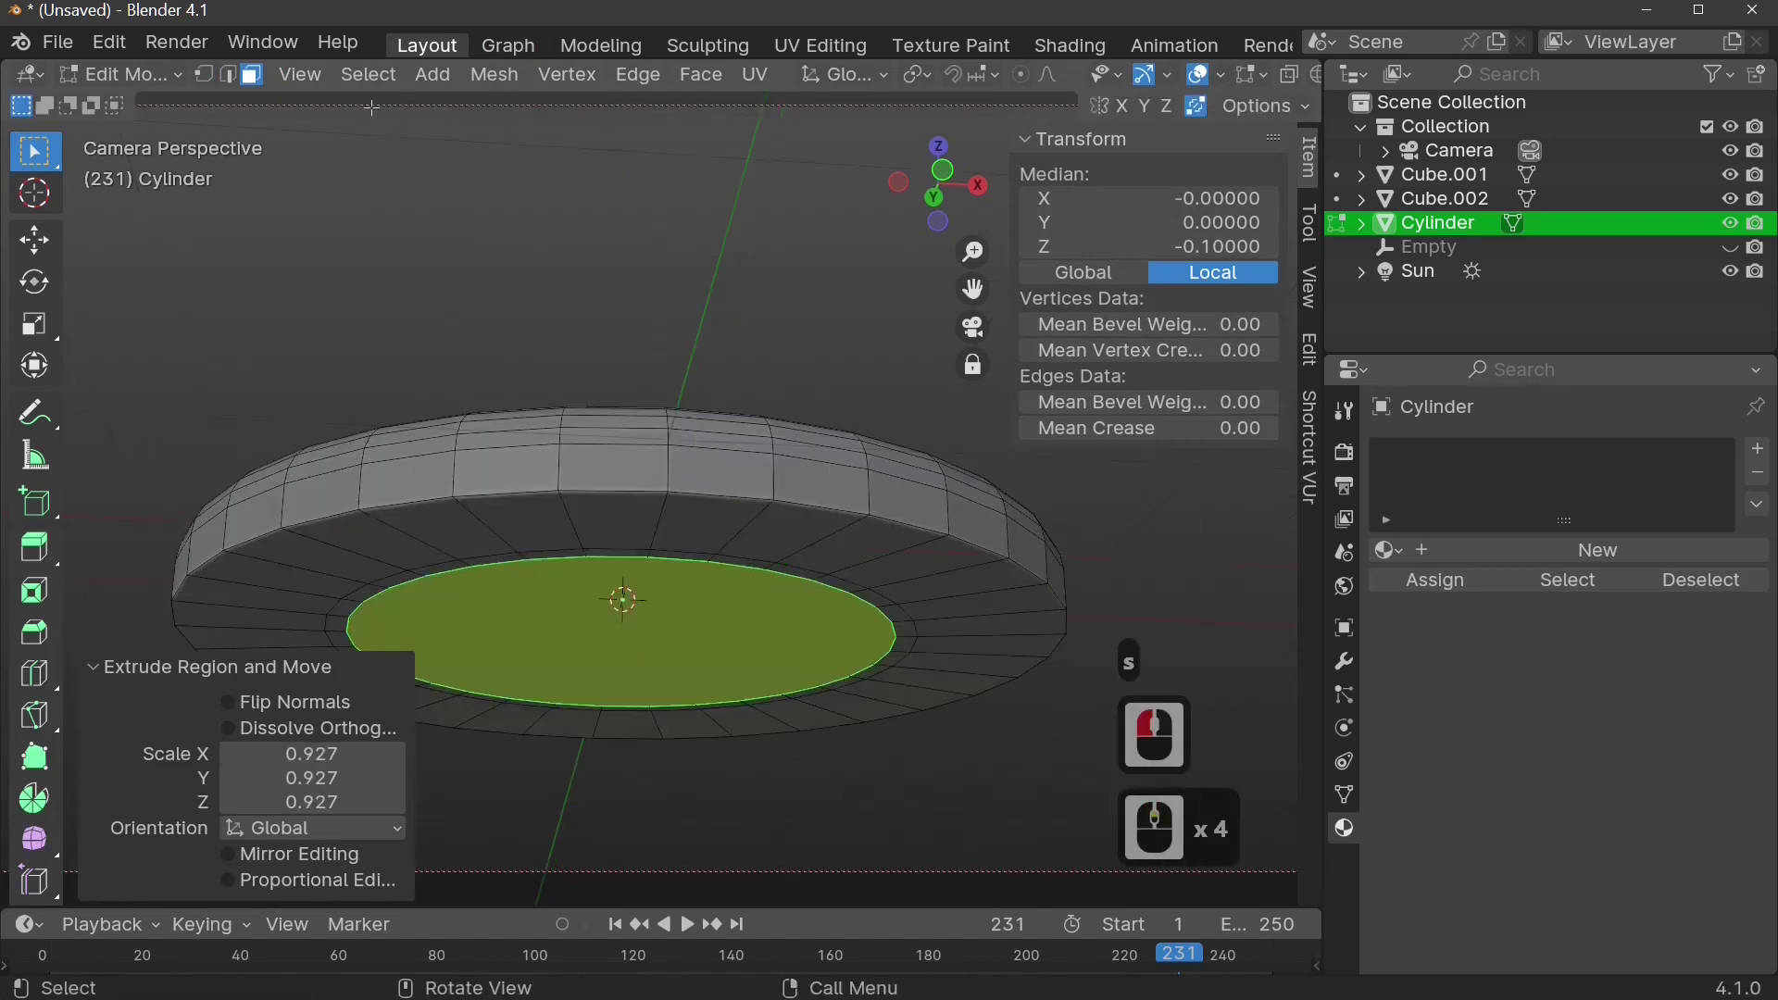
# - Select the narrow face ring on the underside and scale it outward toward the disc's rim, to about 1.25
pyautogui.keyDown('alt'); pyautogui.click(884, 606); pyautogui.keyUp('alt')
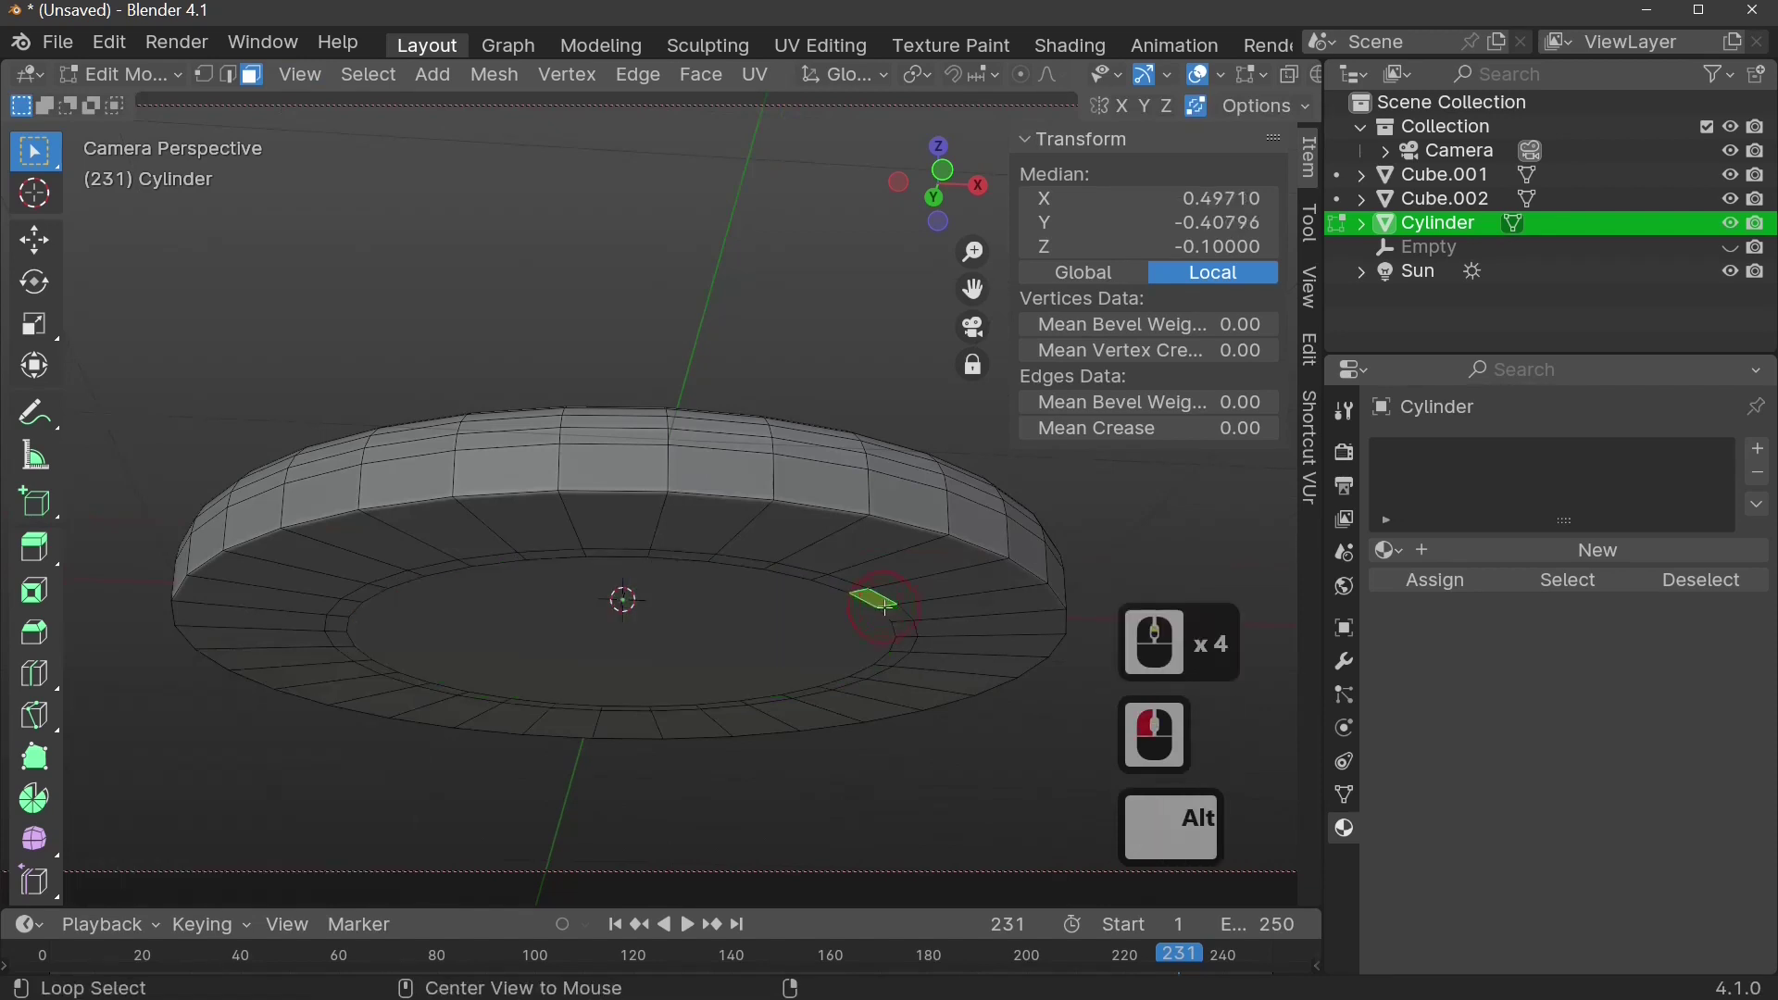
pyautogui.keyDown('alt'); pyautogui.click(884, 607); pyautogui.keyUp('alt')
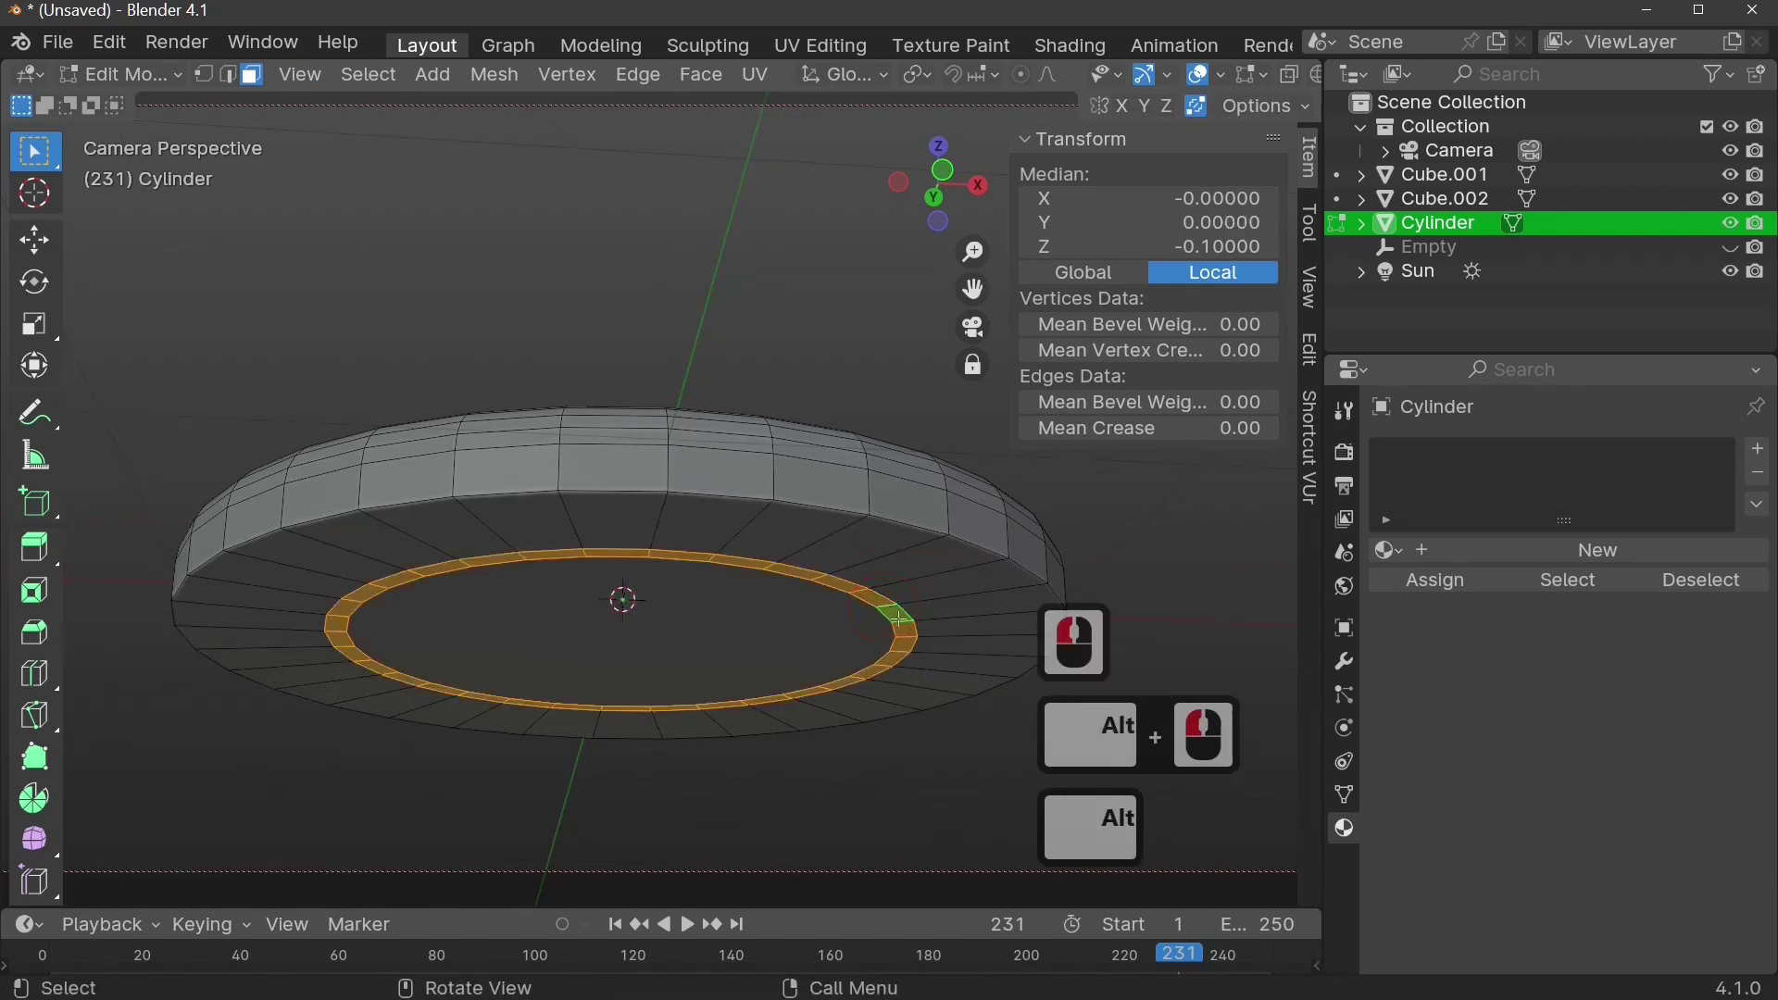
pyautogui.press('s')
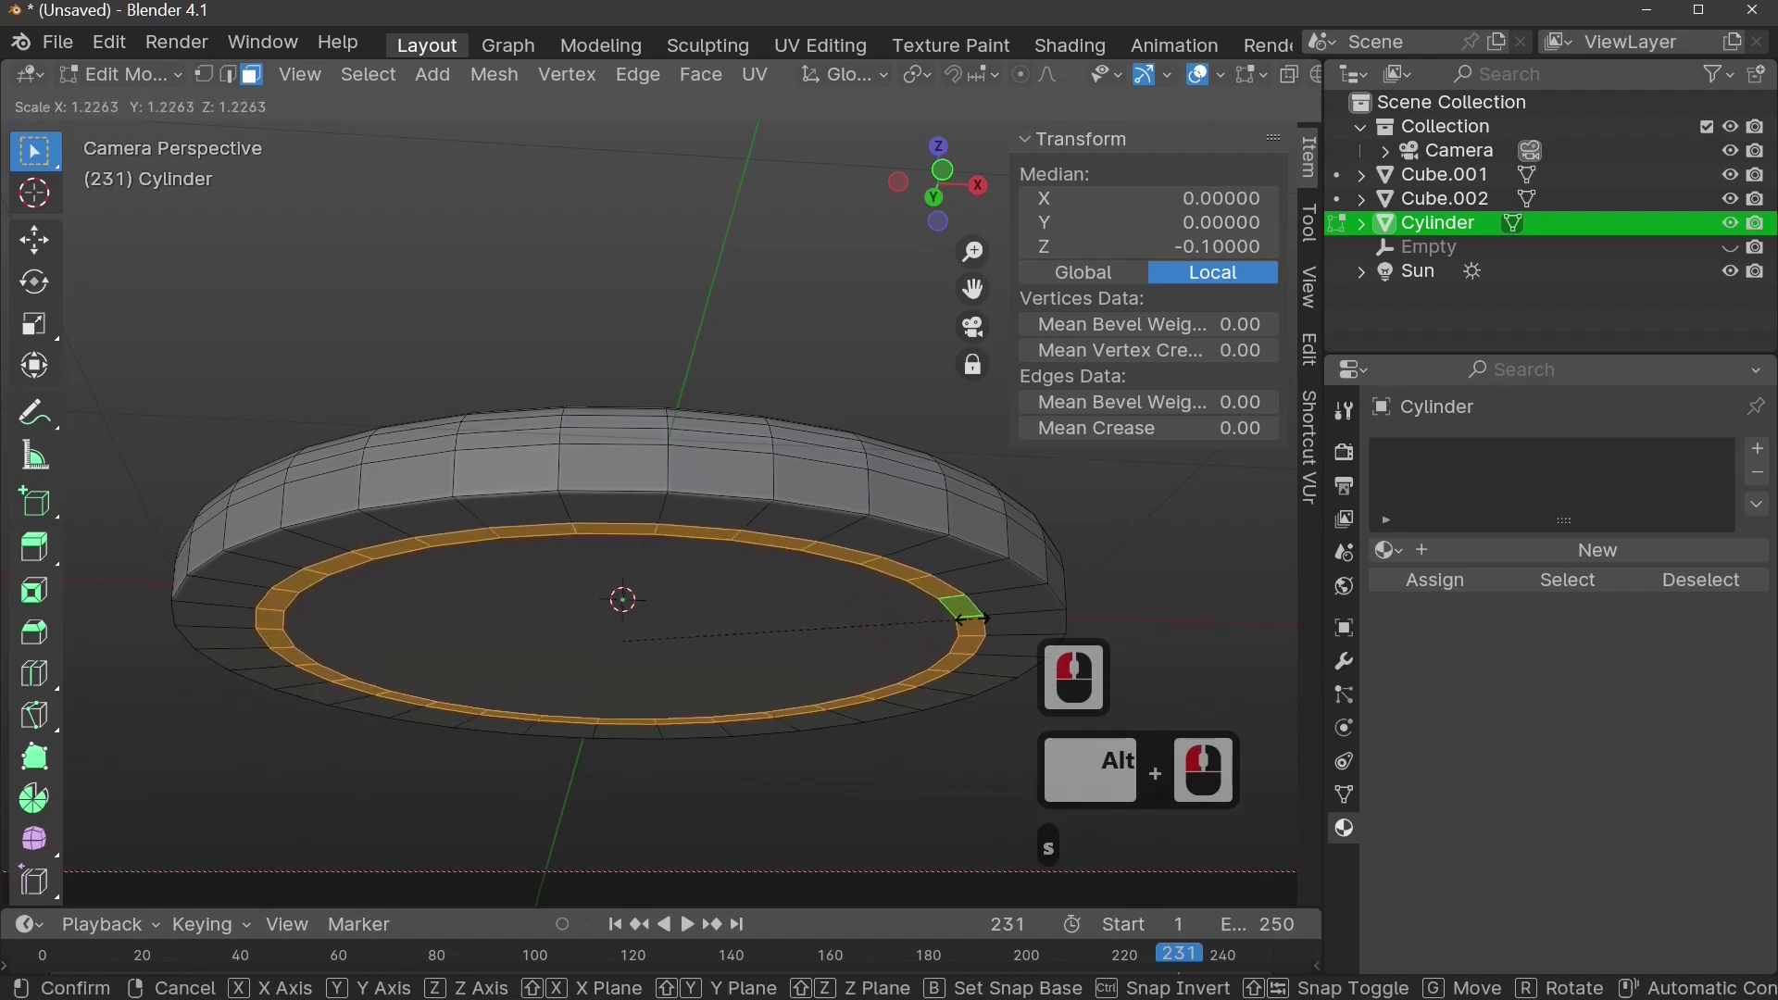
pyautogui.click(977, 619)
# - Extrude the underside face ring along its normals by about 0.038 and return to object mode
pyautogui.keyDown('alt'); pyautogui.click(736, 533); pyautogui.keyUp('alt')
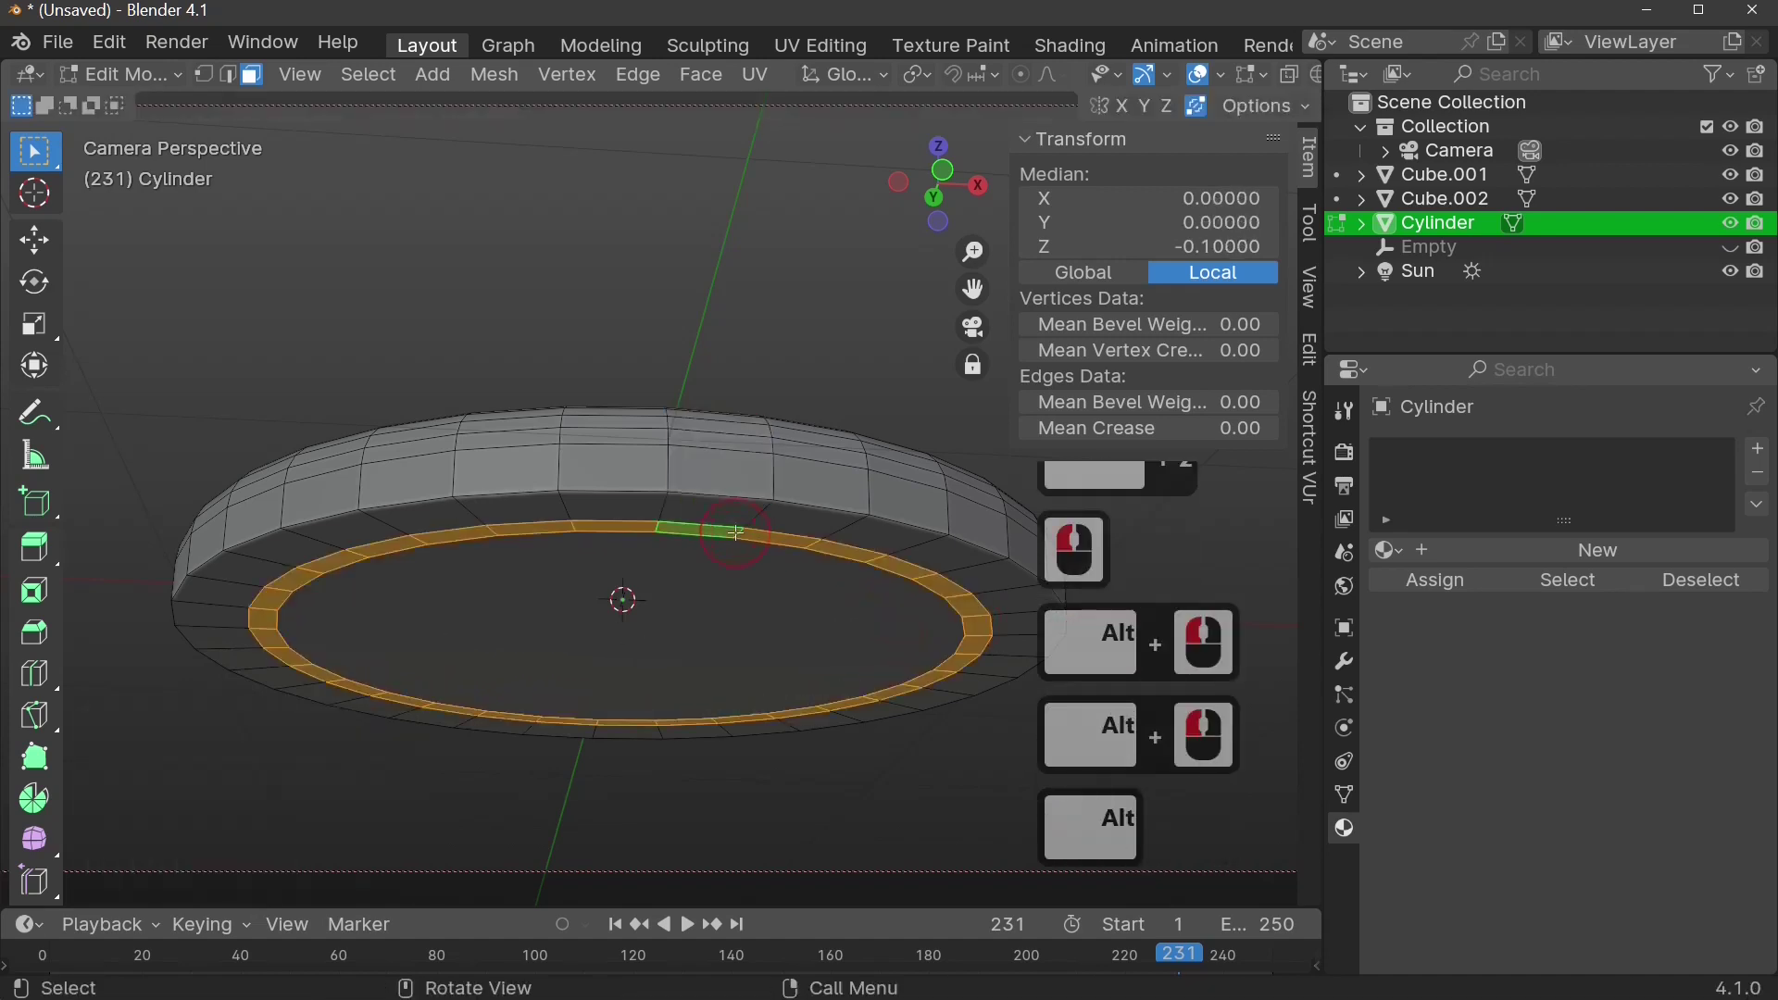
pyautogui.rightClick(736, 533)
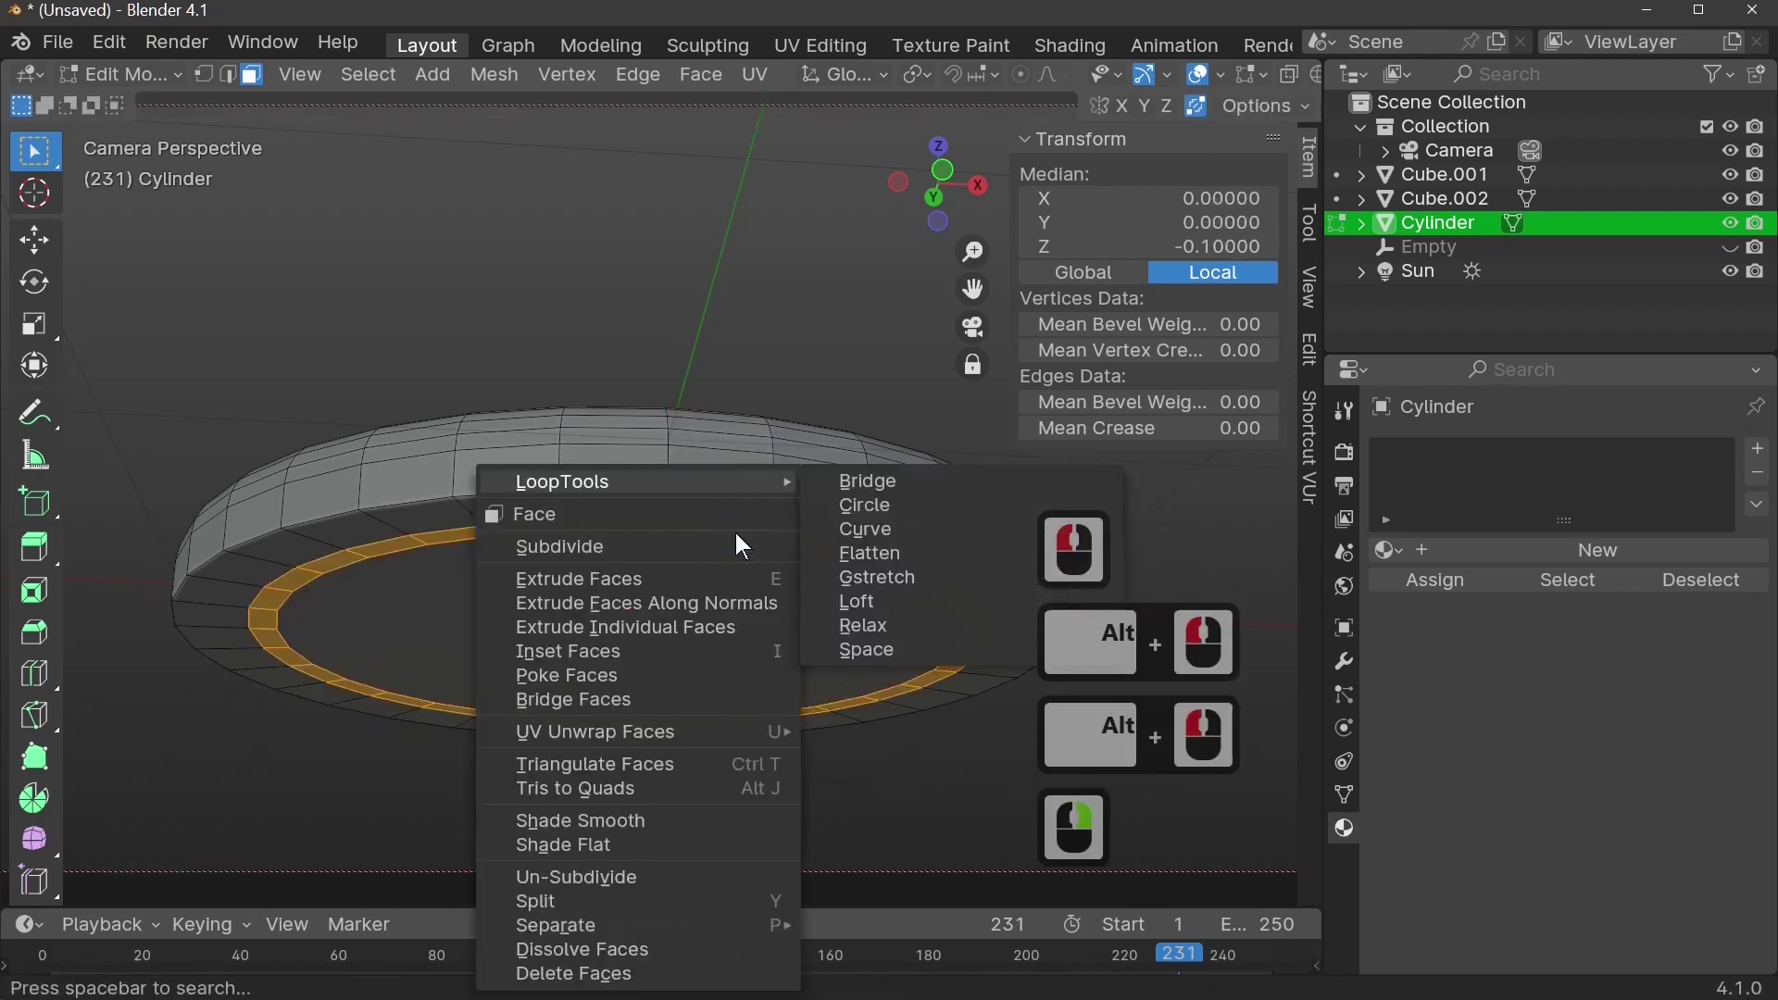
pyautogui.click(713, 605)
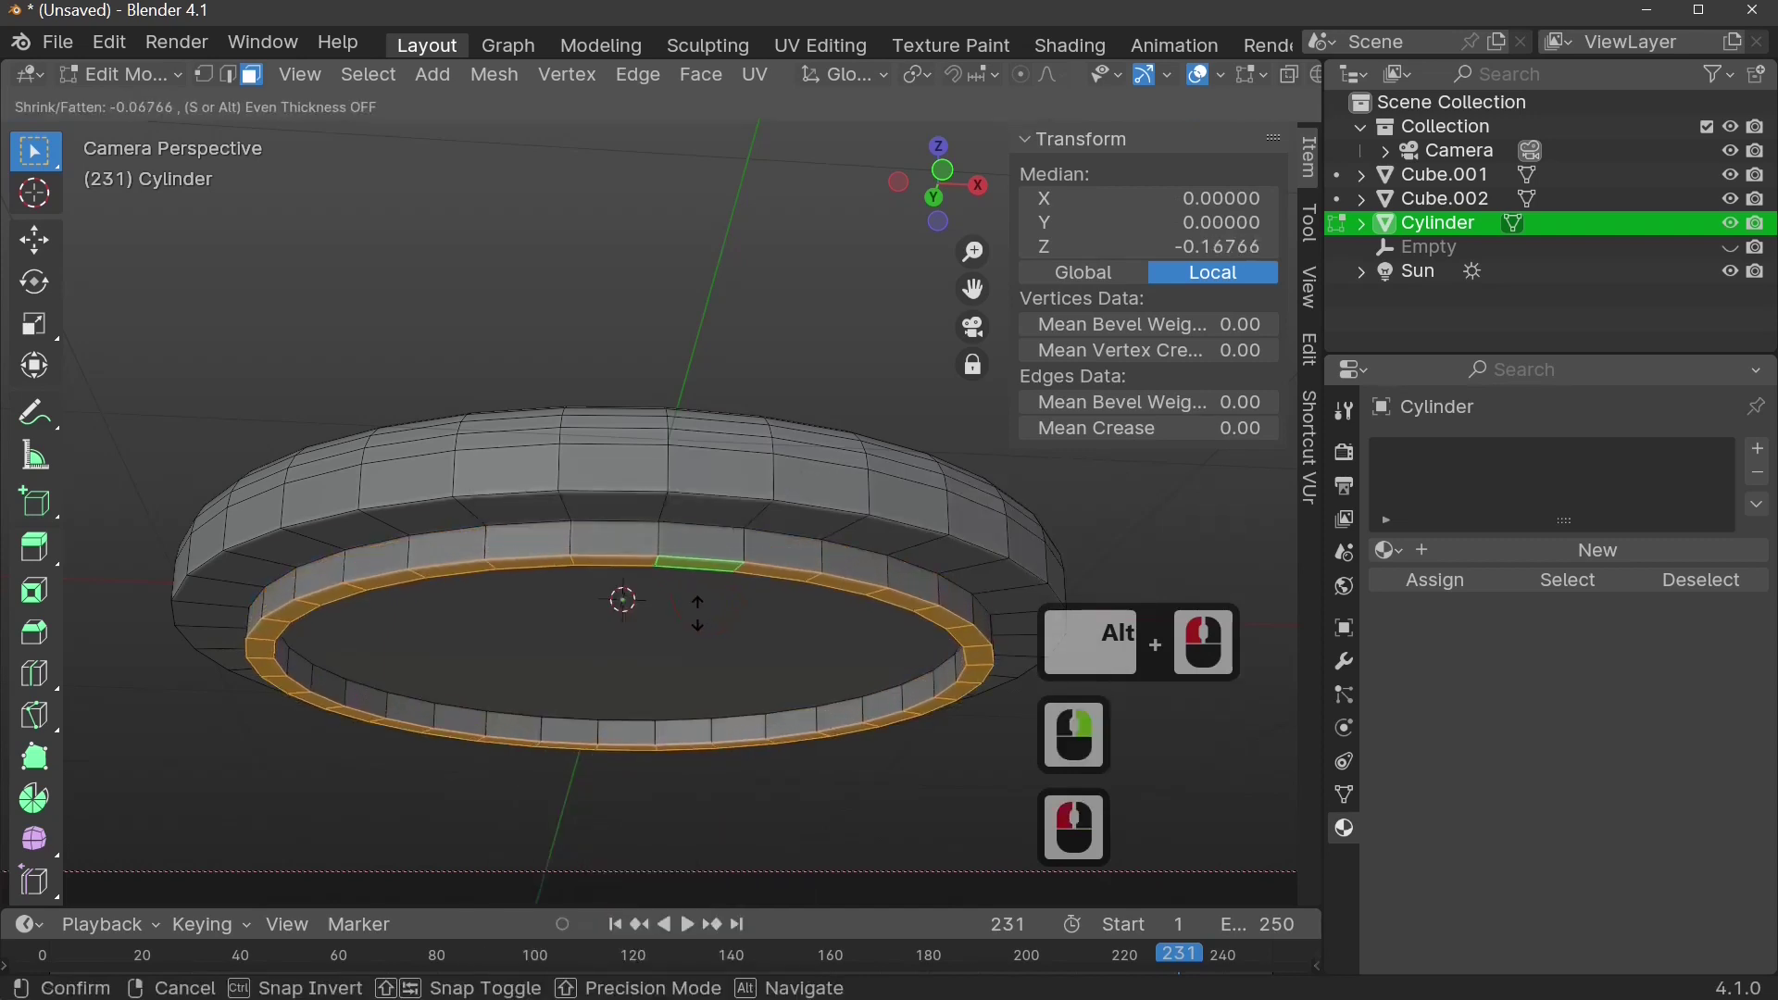
pyautogui.click(698, 613)
pyautogui.moveTo(698, 615); pyautogui.dragTo(528, 600, button='middle')
pyautogui.press('Tab')
# - In edit mode, extrude the top face's center vertex in front view by about X 1.05 and Z 1.20
pyautogui.scroll(-4, 758, 797)
pyautogui.press('1')
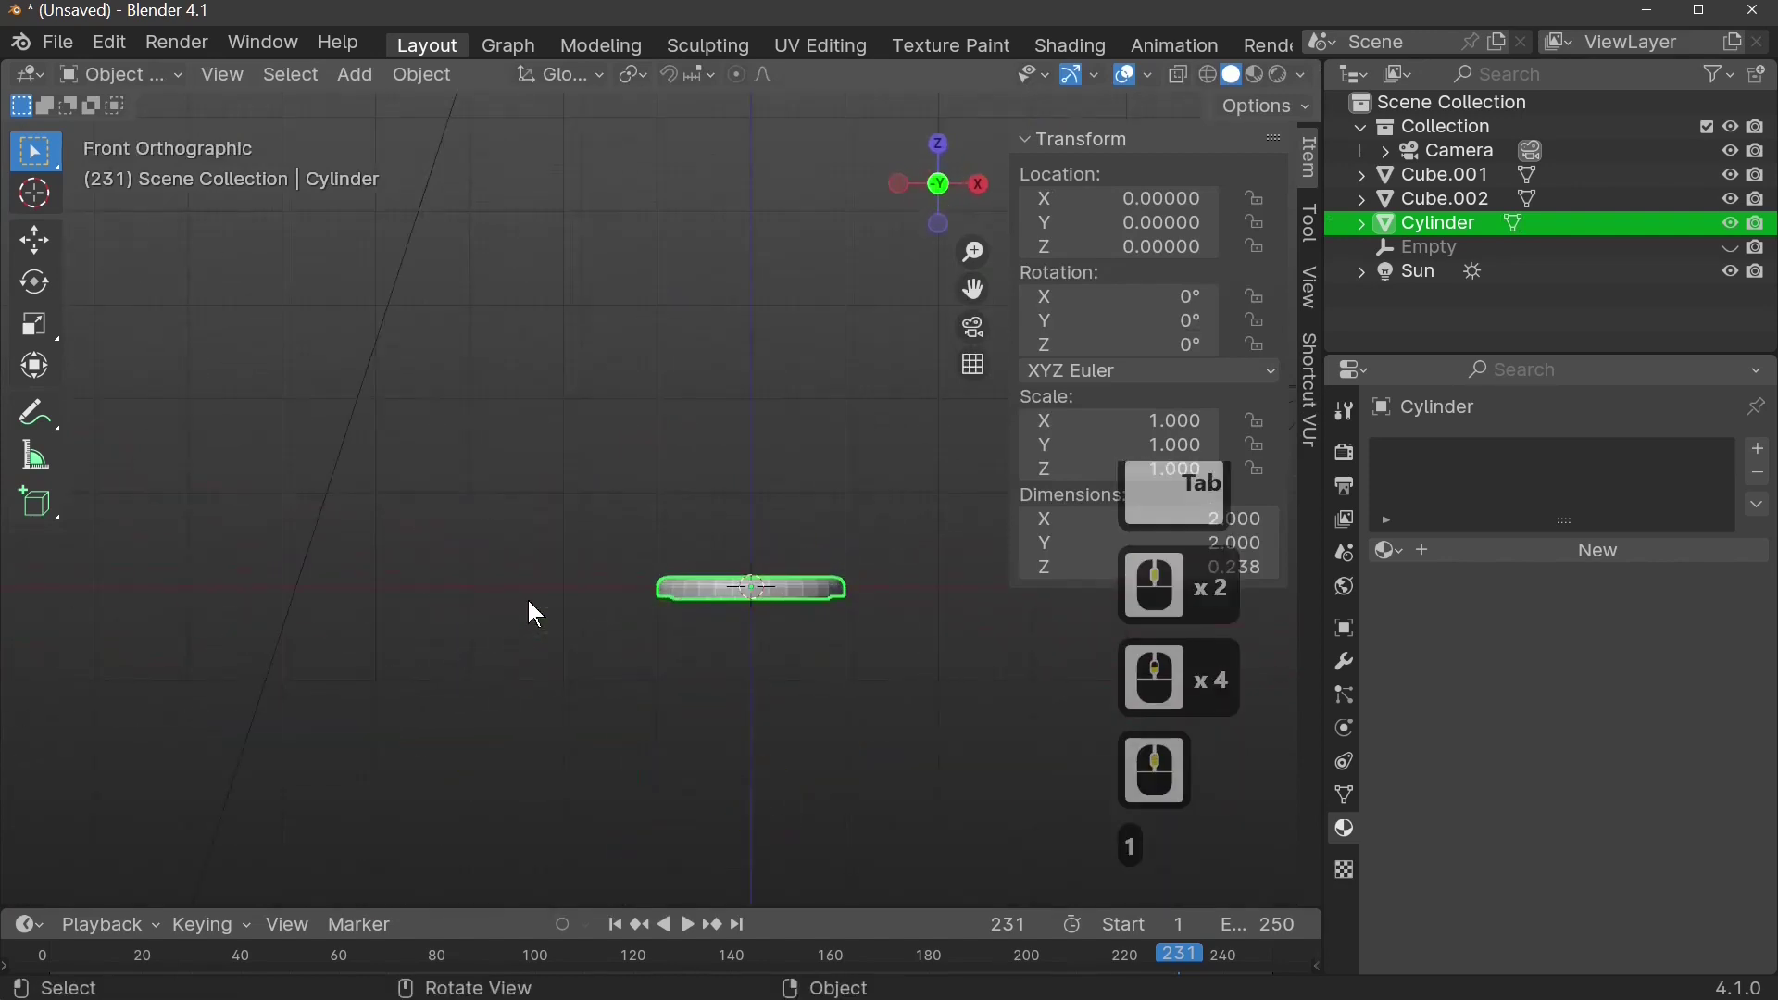
pyautogui.scroll(4, 891, 709)
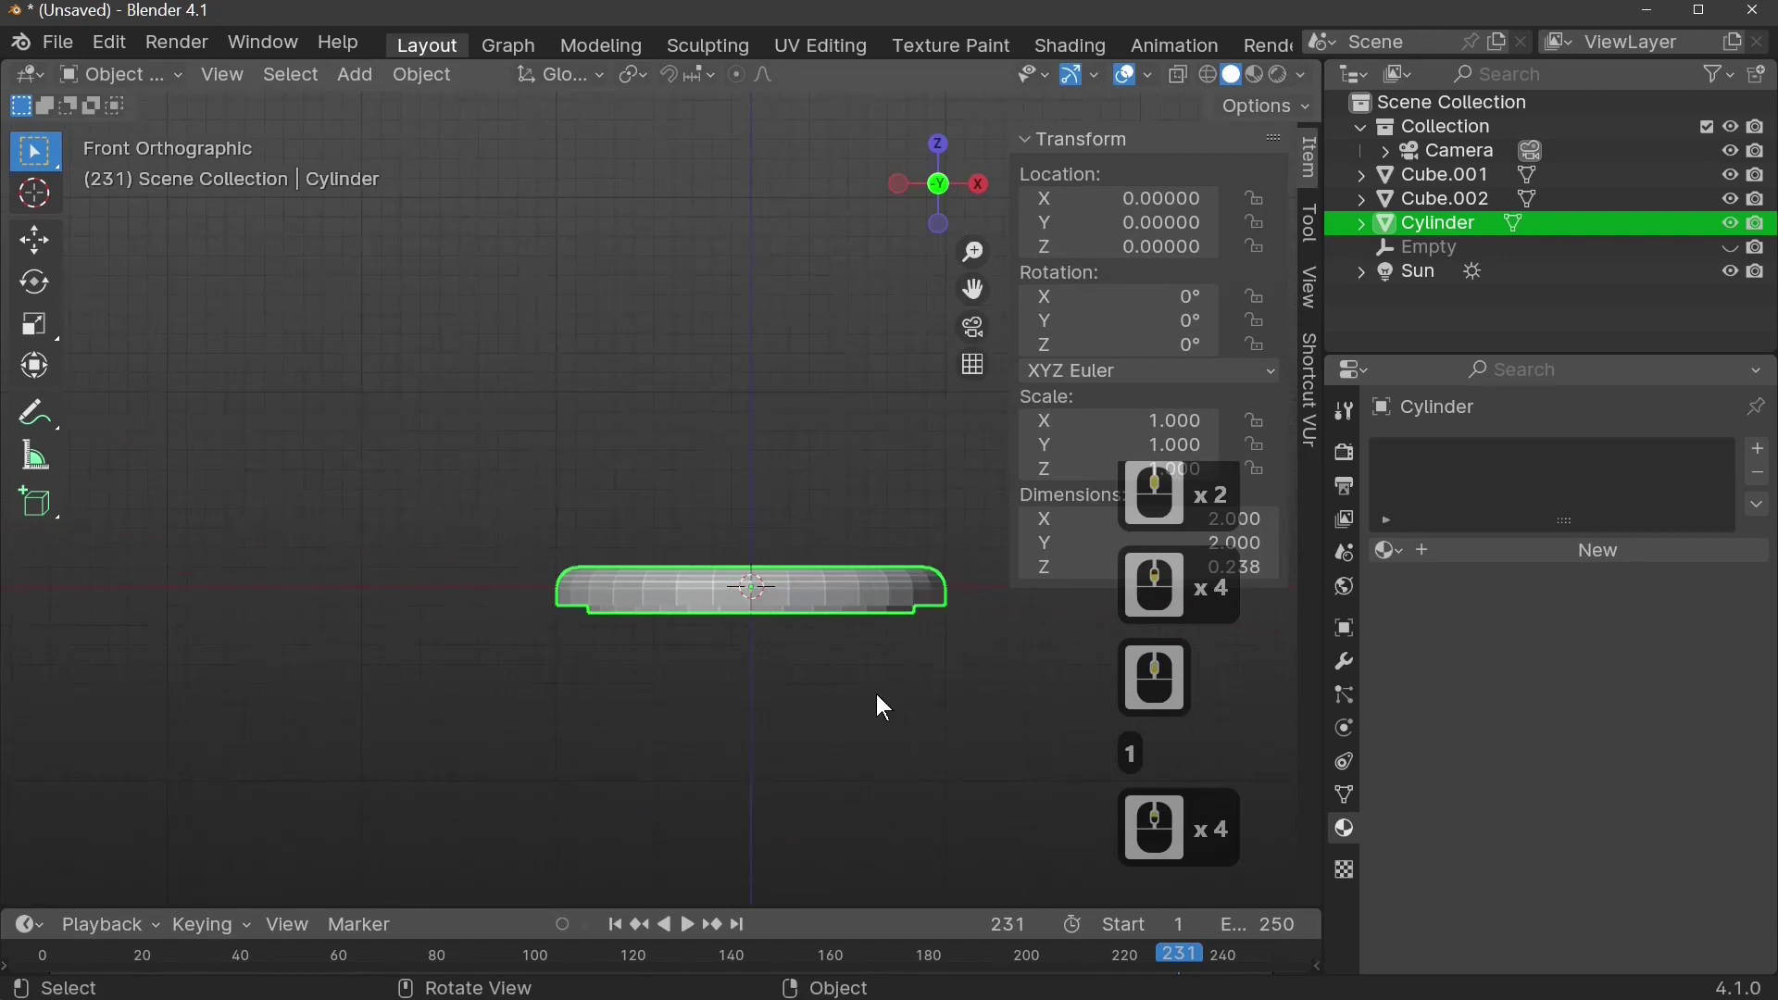
pyautogui.press('Tab')
pyautogui.moveTo(875, 691); pyautogui.dragTo(868, 728, button='middle')
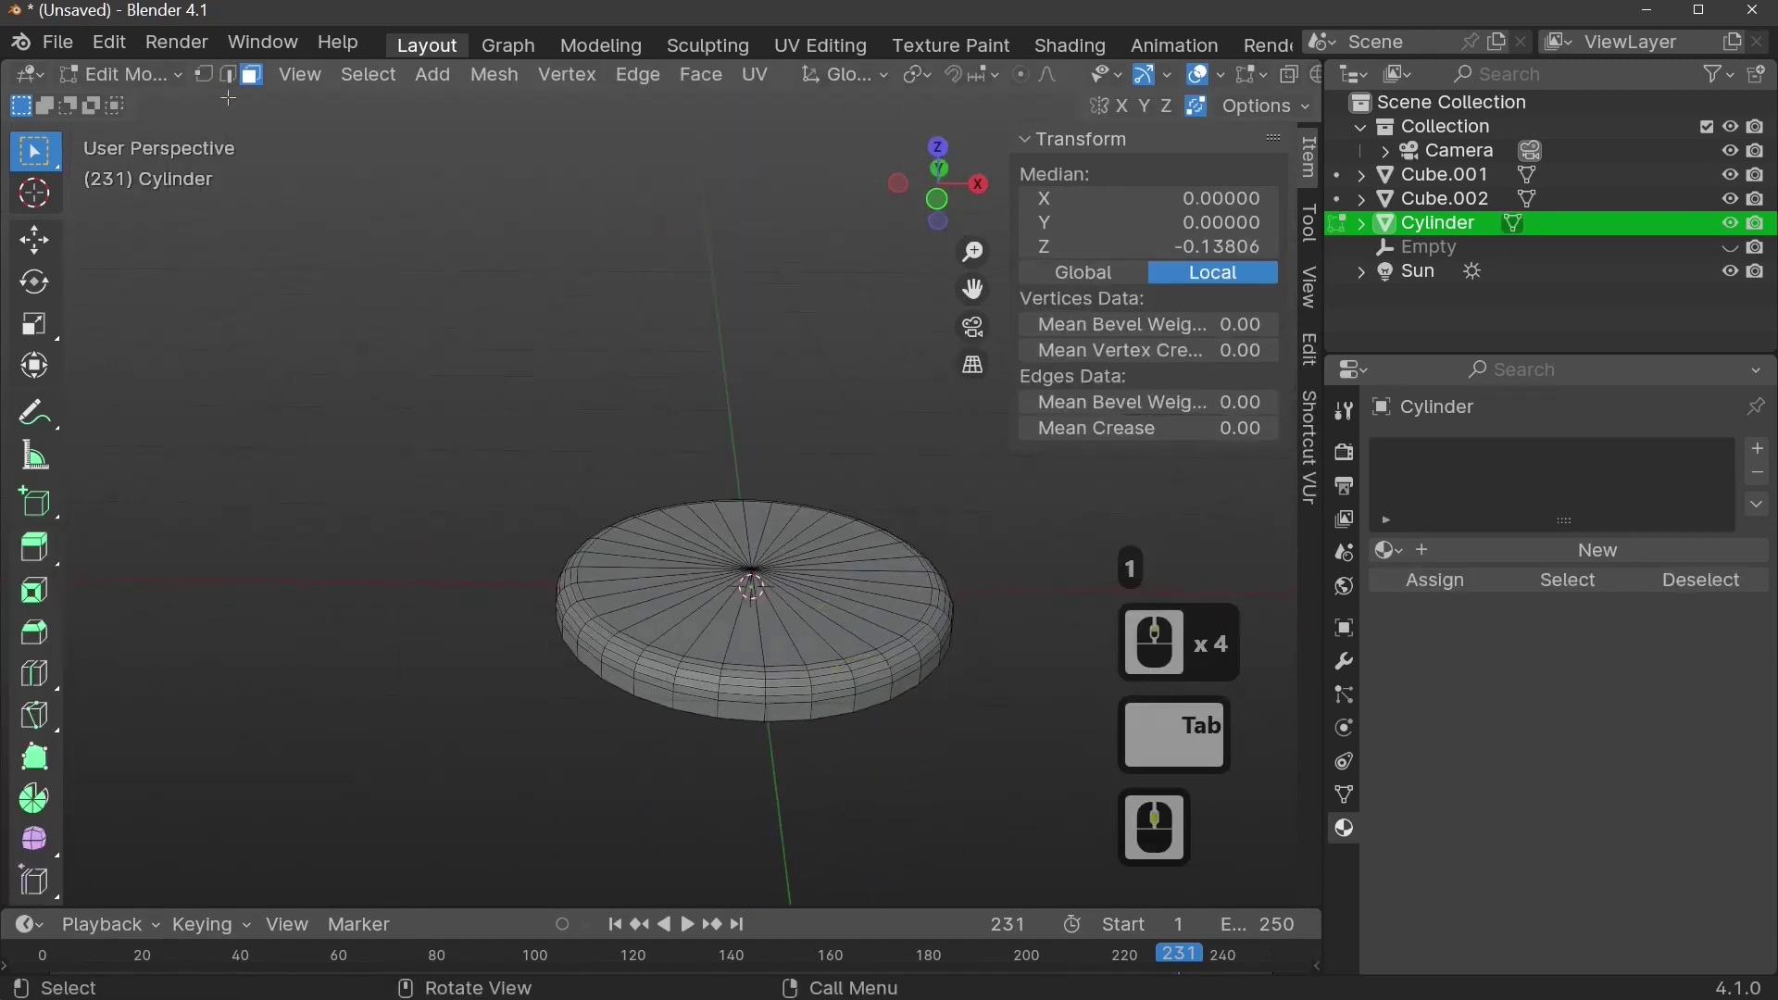
pyautogui.click(206, 75)
pyautogui.click(750, 574)
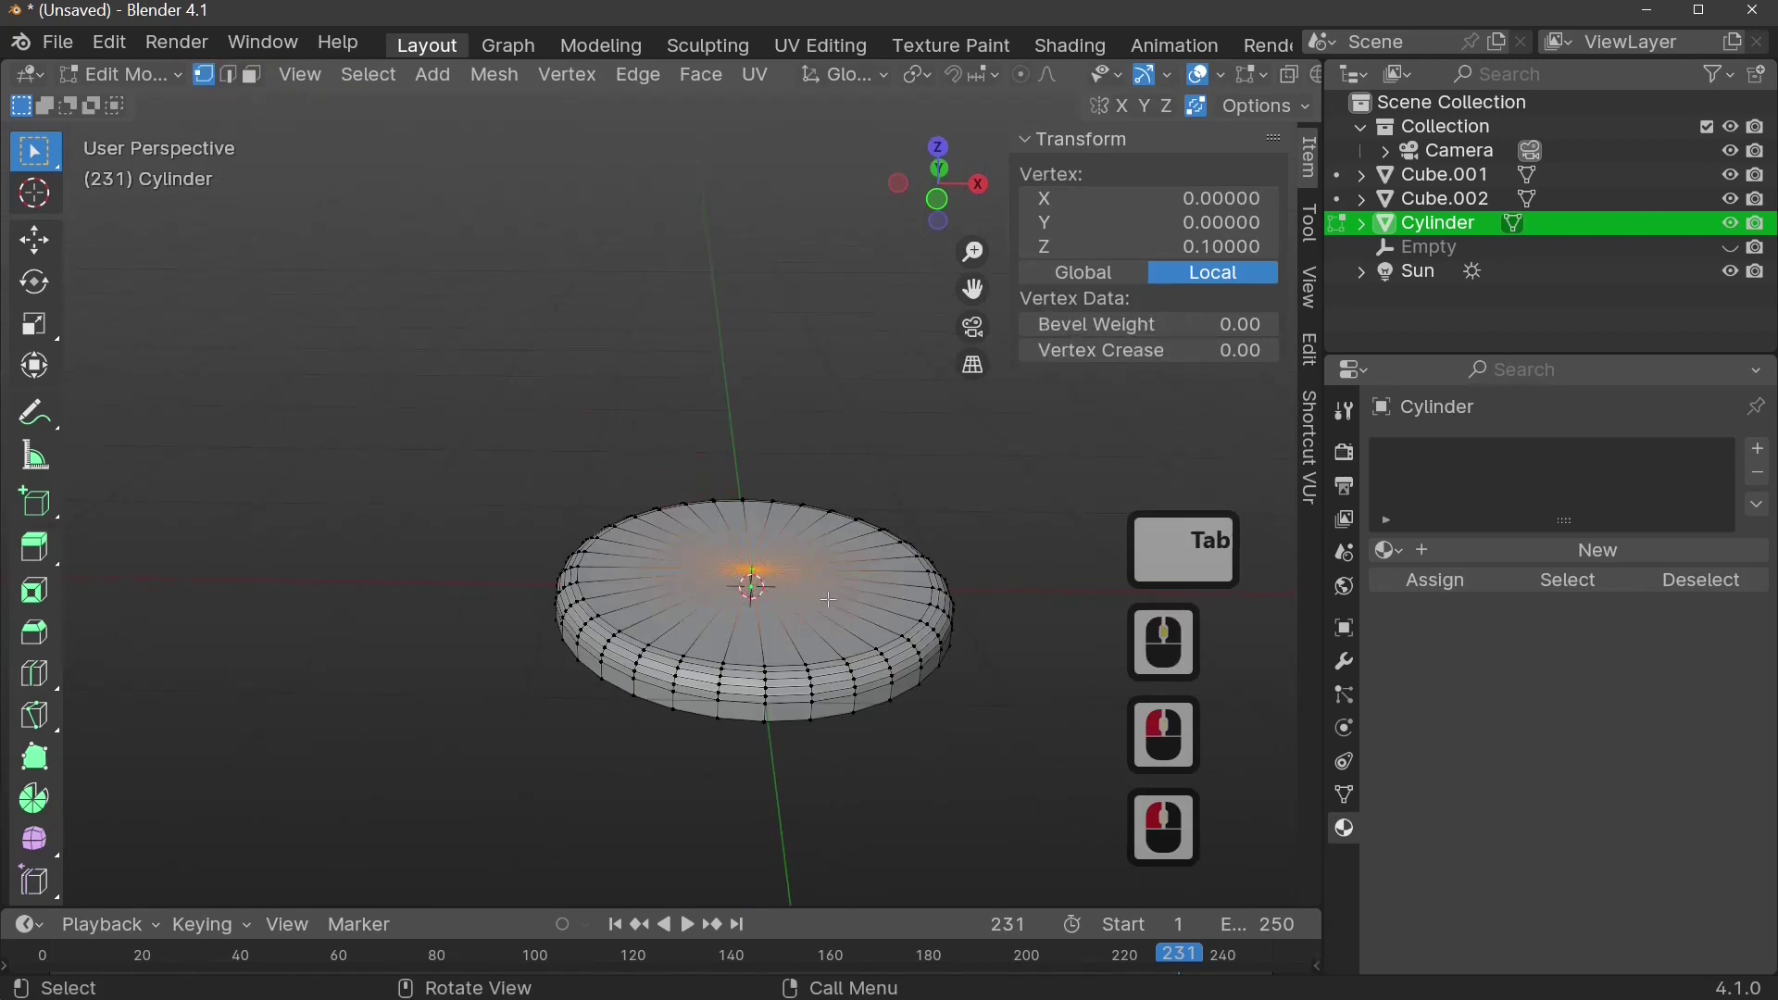
pyautogui.press('KP_1')
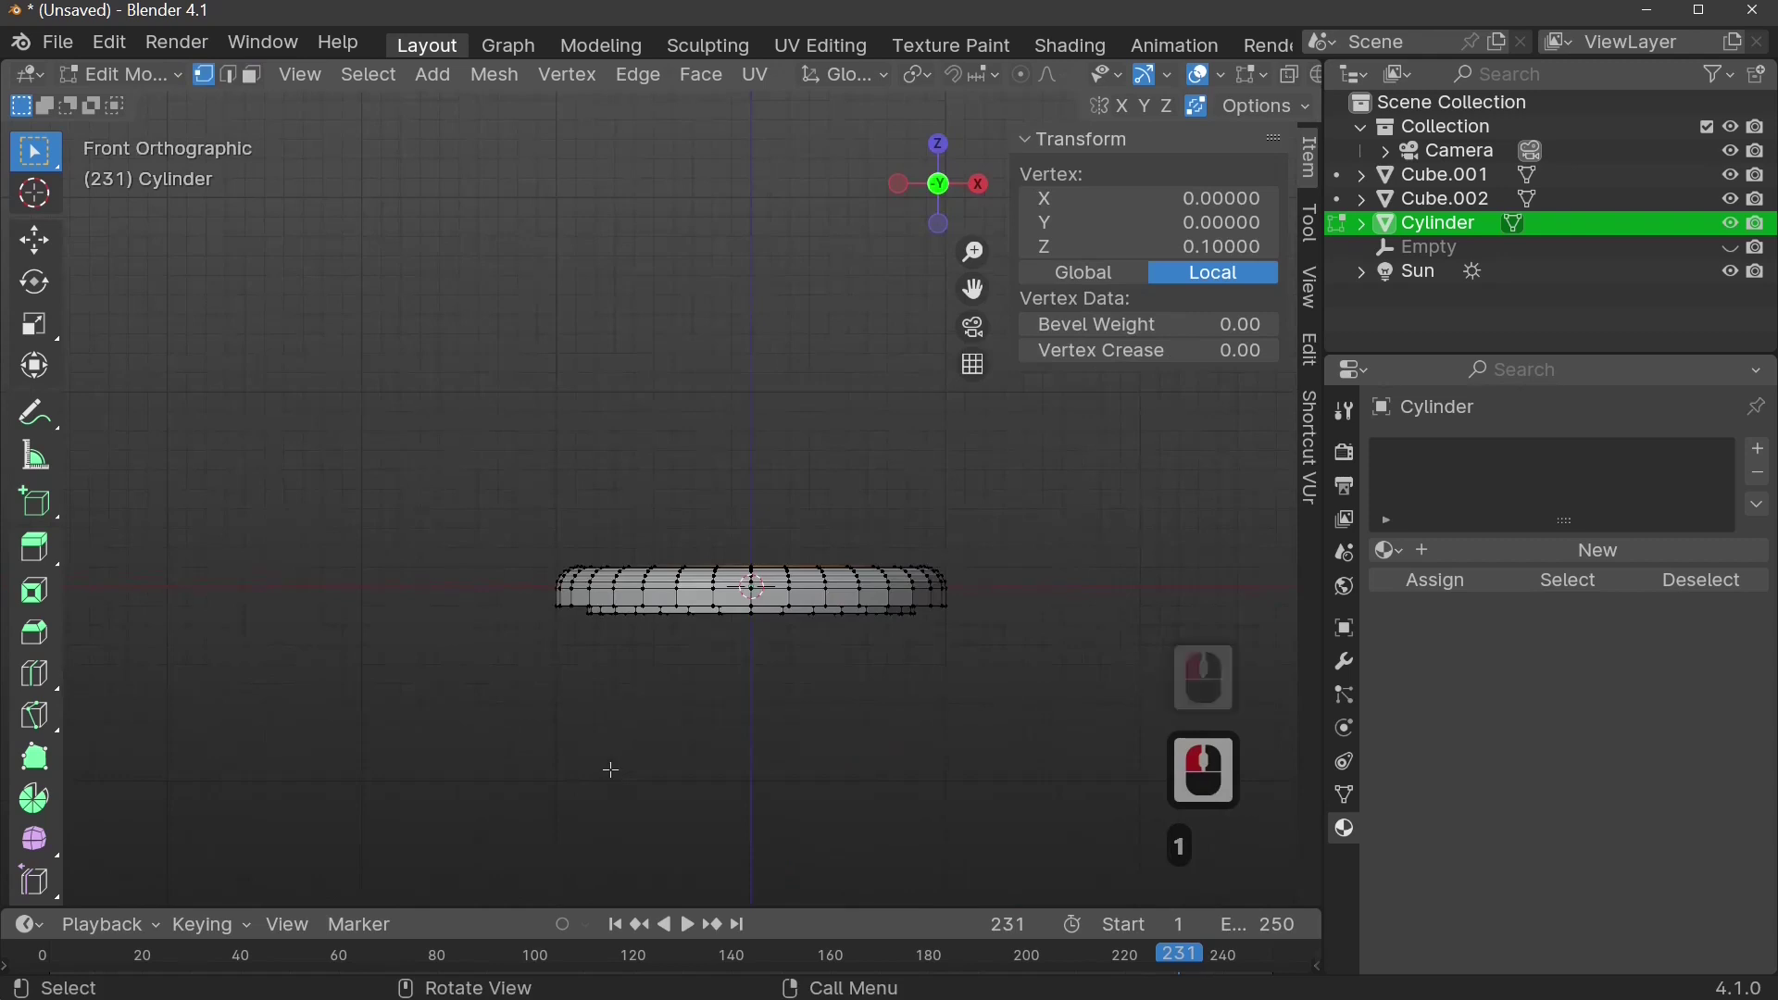
pyautogui.press('e')
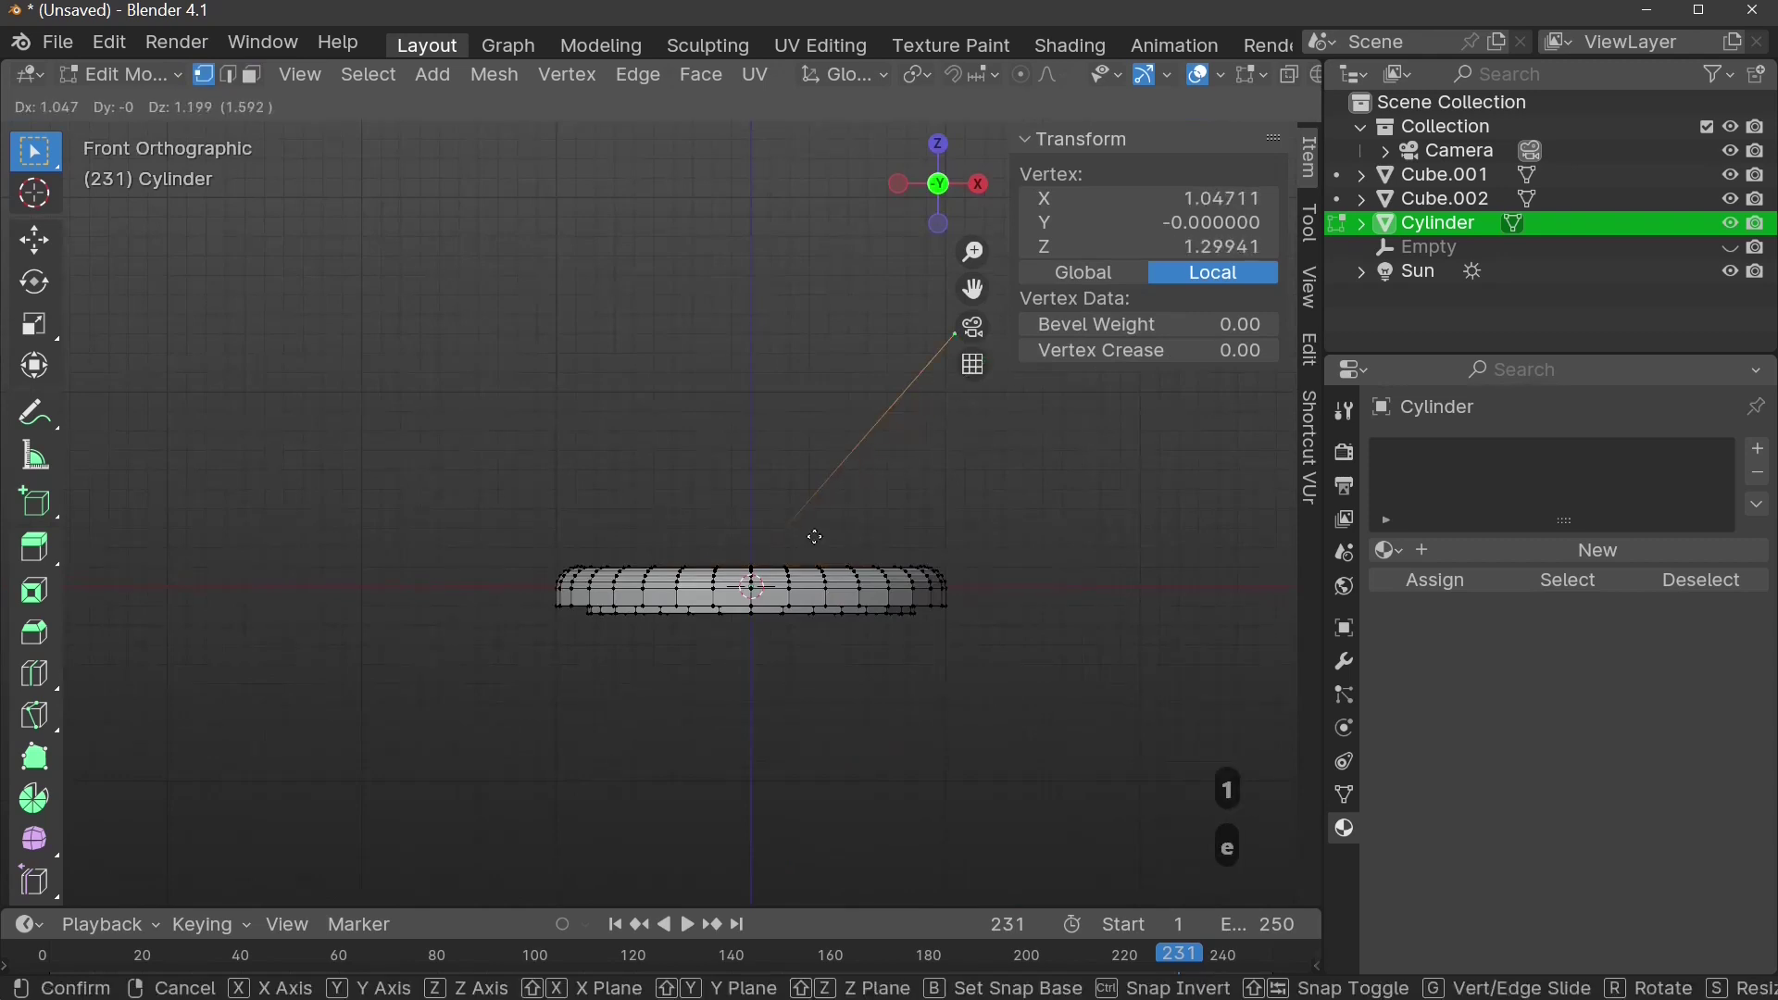
pyautogui.click(815, 538)
# - Extrude the line's end vertex by about X -1.23 and Z 0.98 to add a second arm segment
pyautogui.scroll(-2, 833, 720)
pyautogui.press('e')
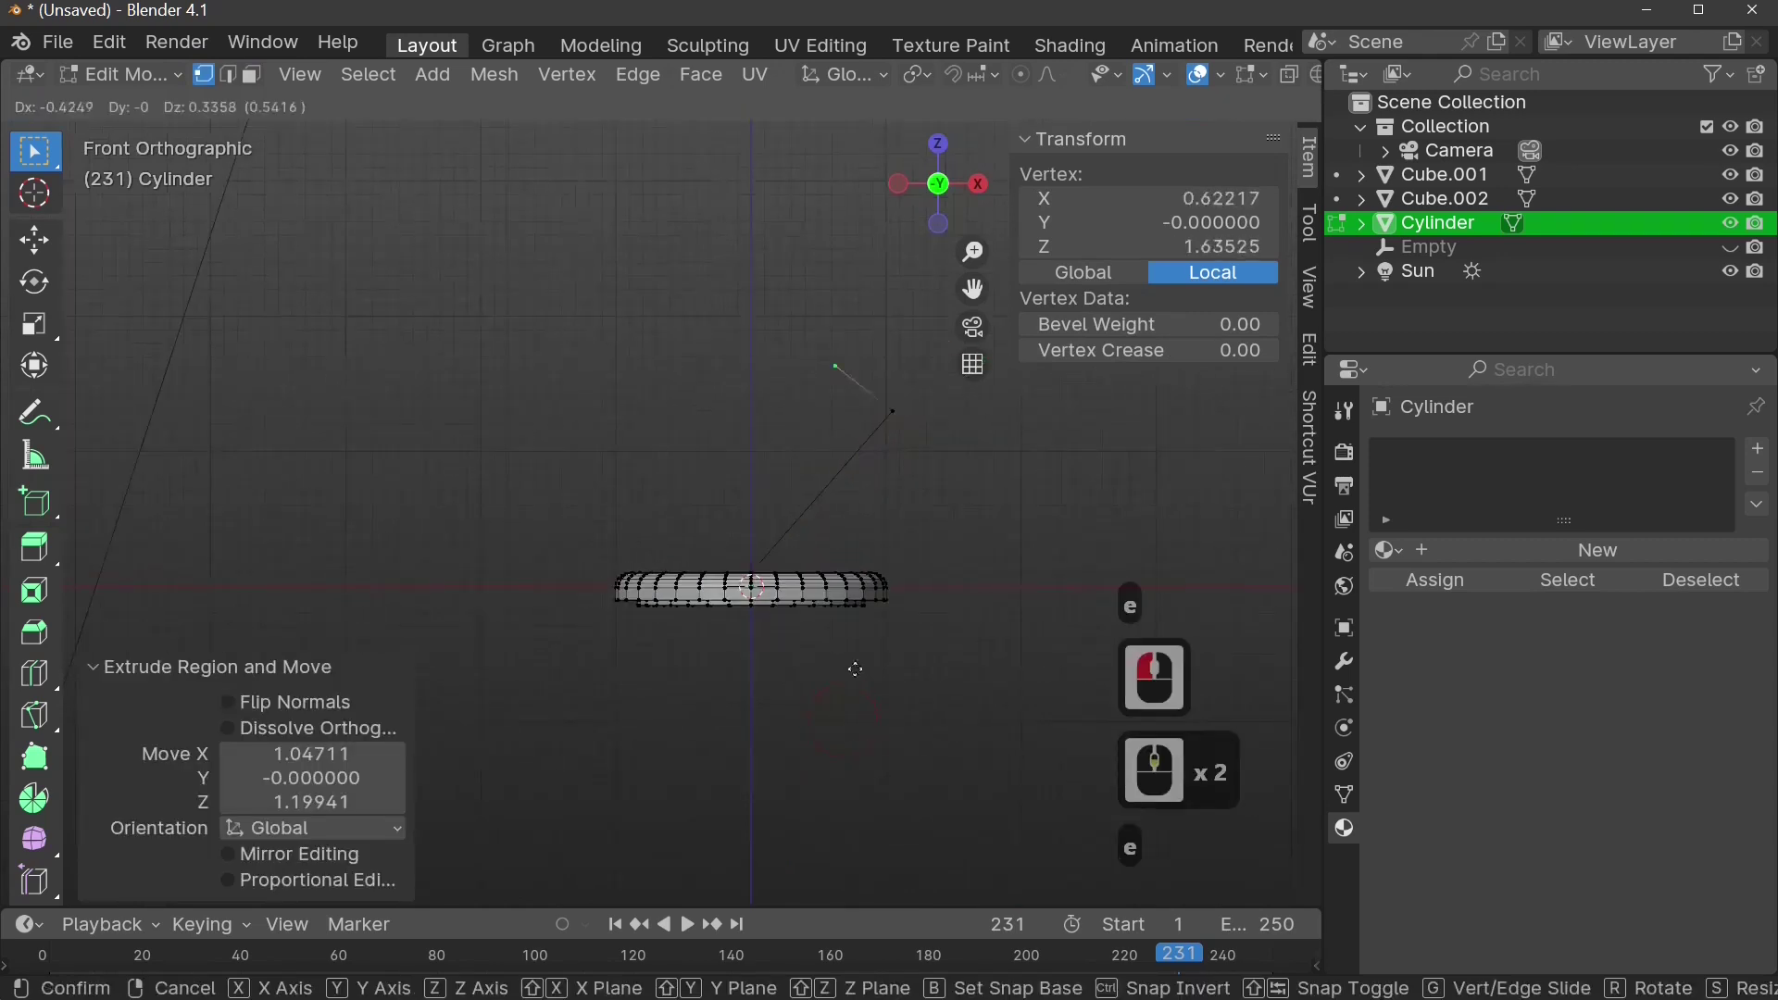
pyautogui.click(788, 616)
# - Extrude a third arm segment by about X -0.80 and Z -0.66, and shift its end vertex by about X 0.23 and Z 0.11
pyautogui.press('e')
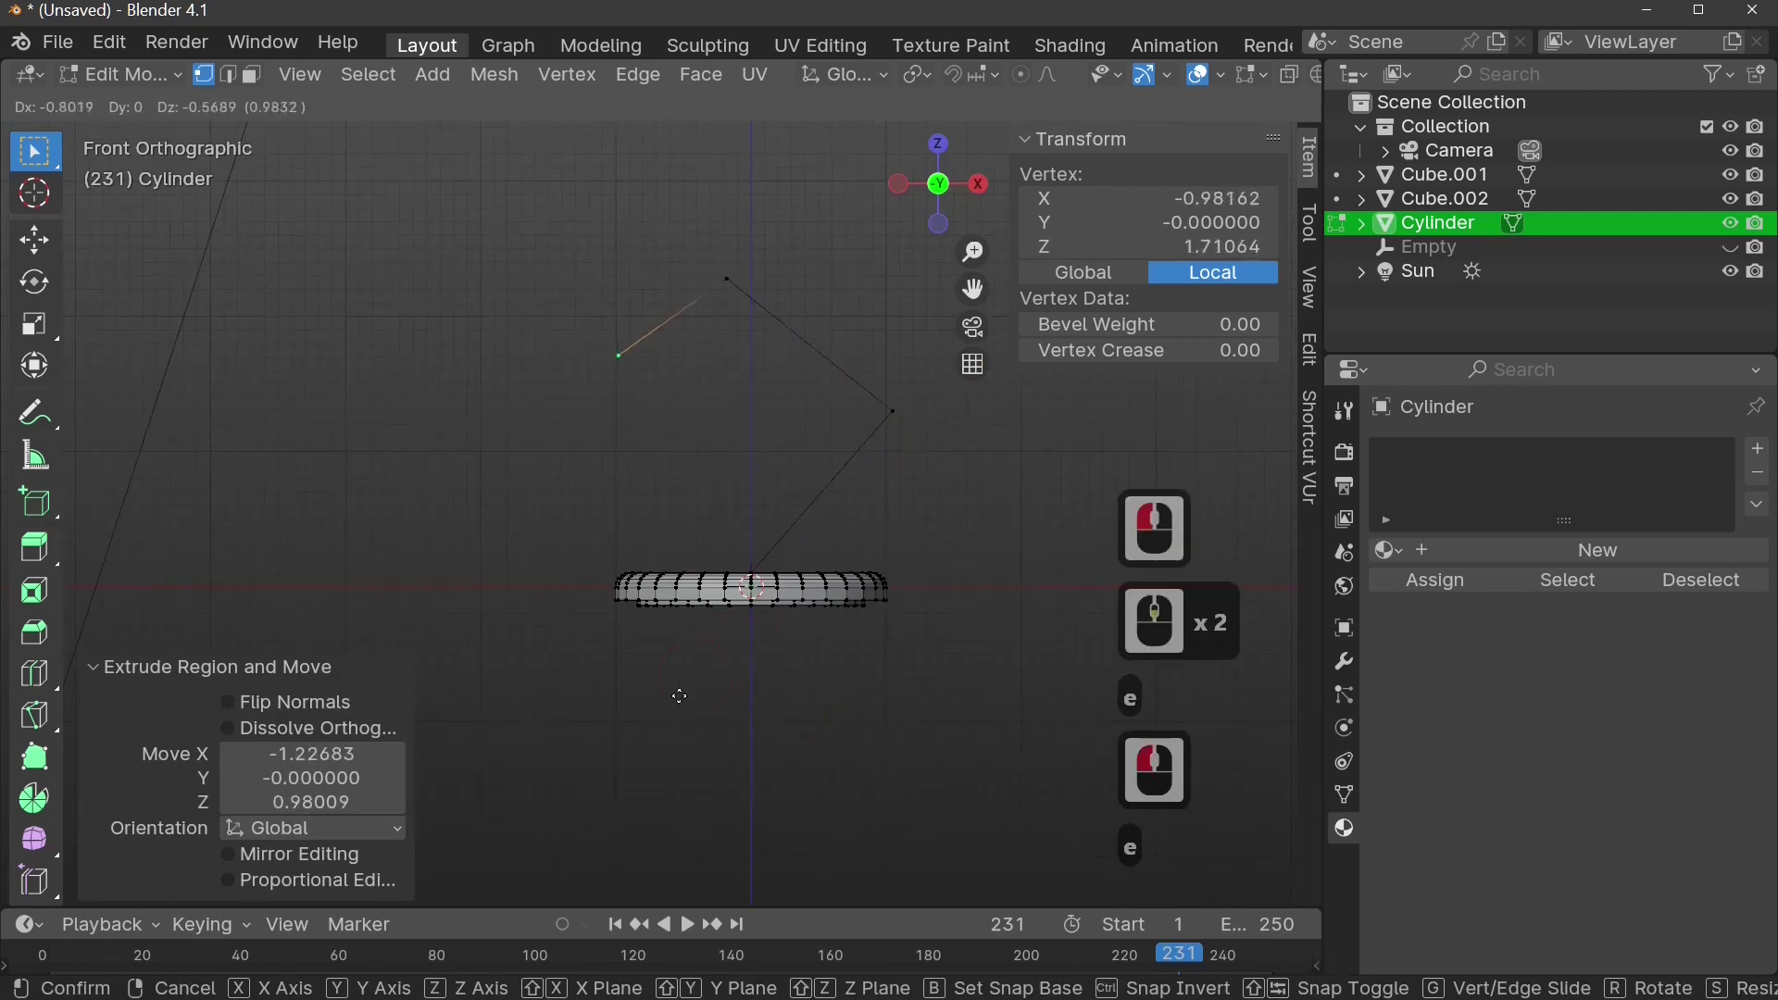
pyautogui.click(685, 704)
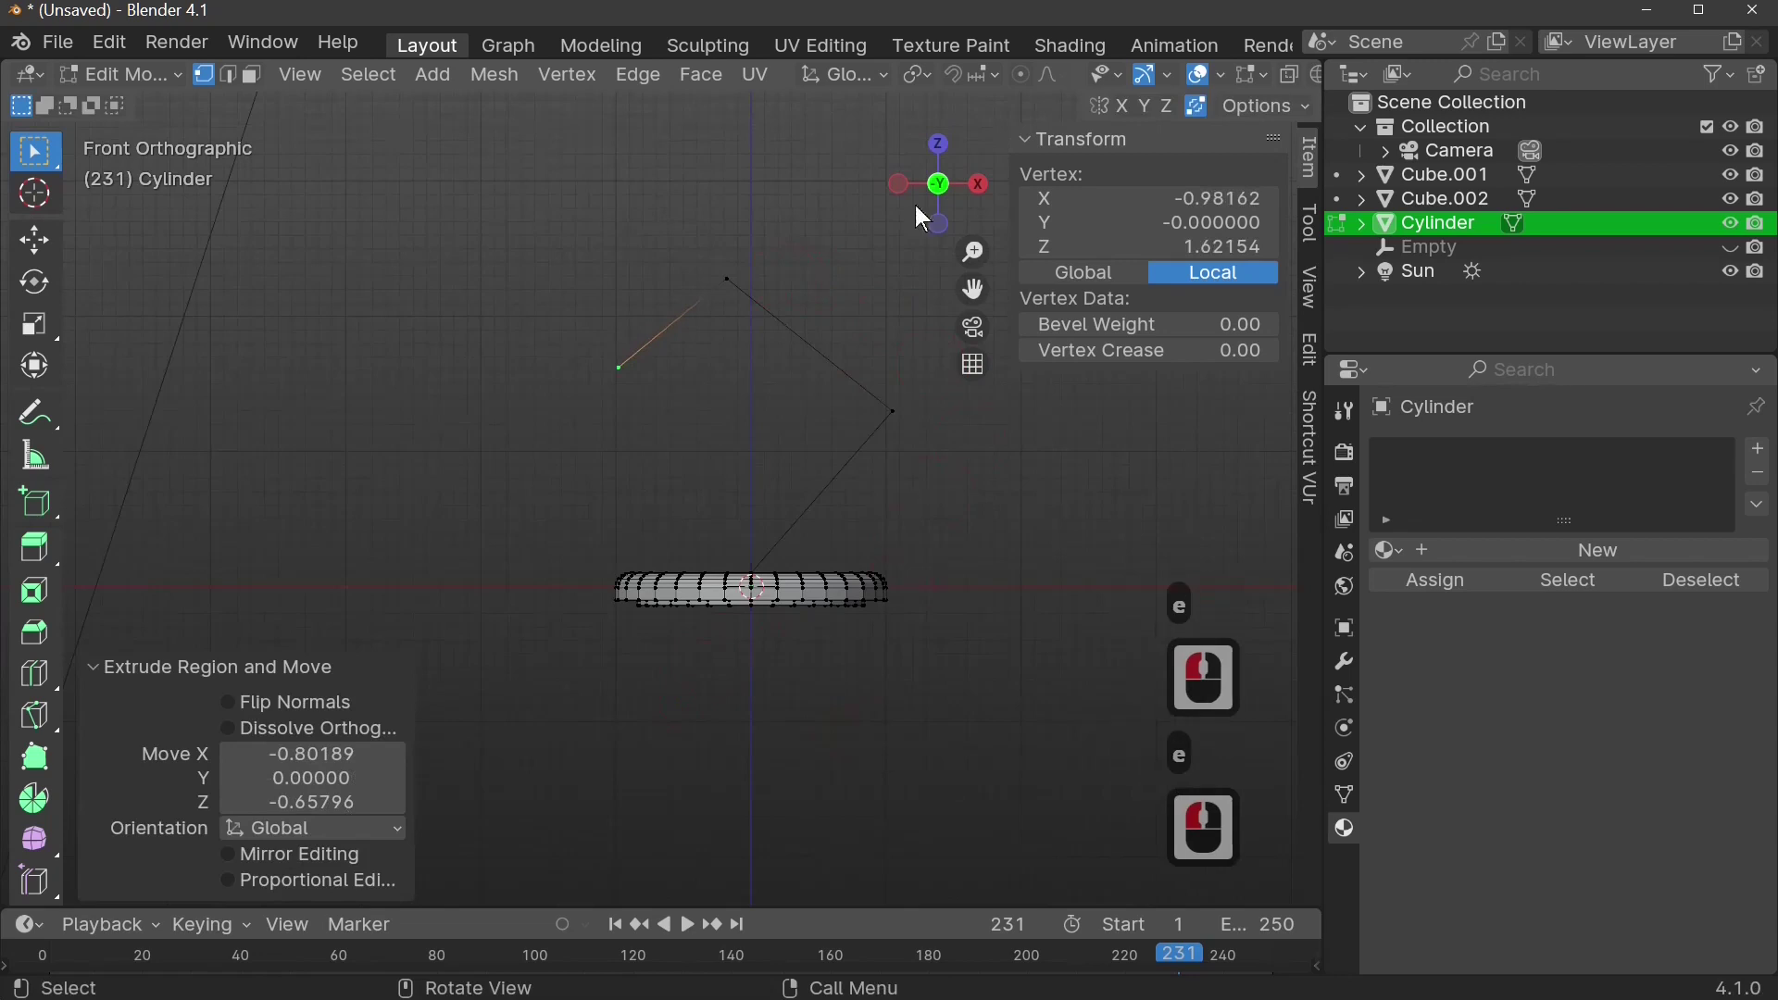
pyautogui.press('g')
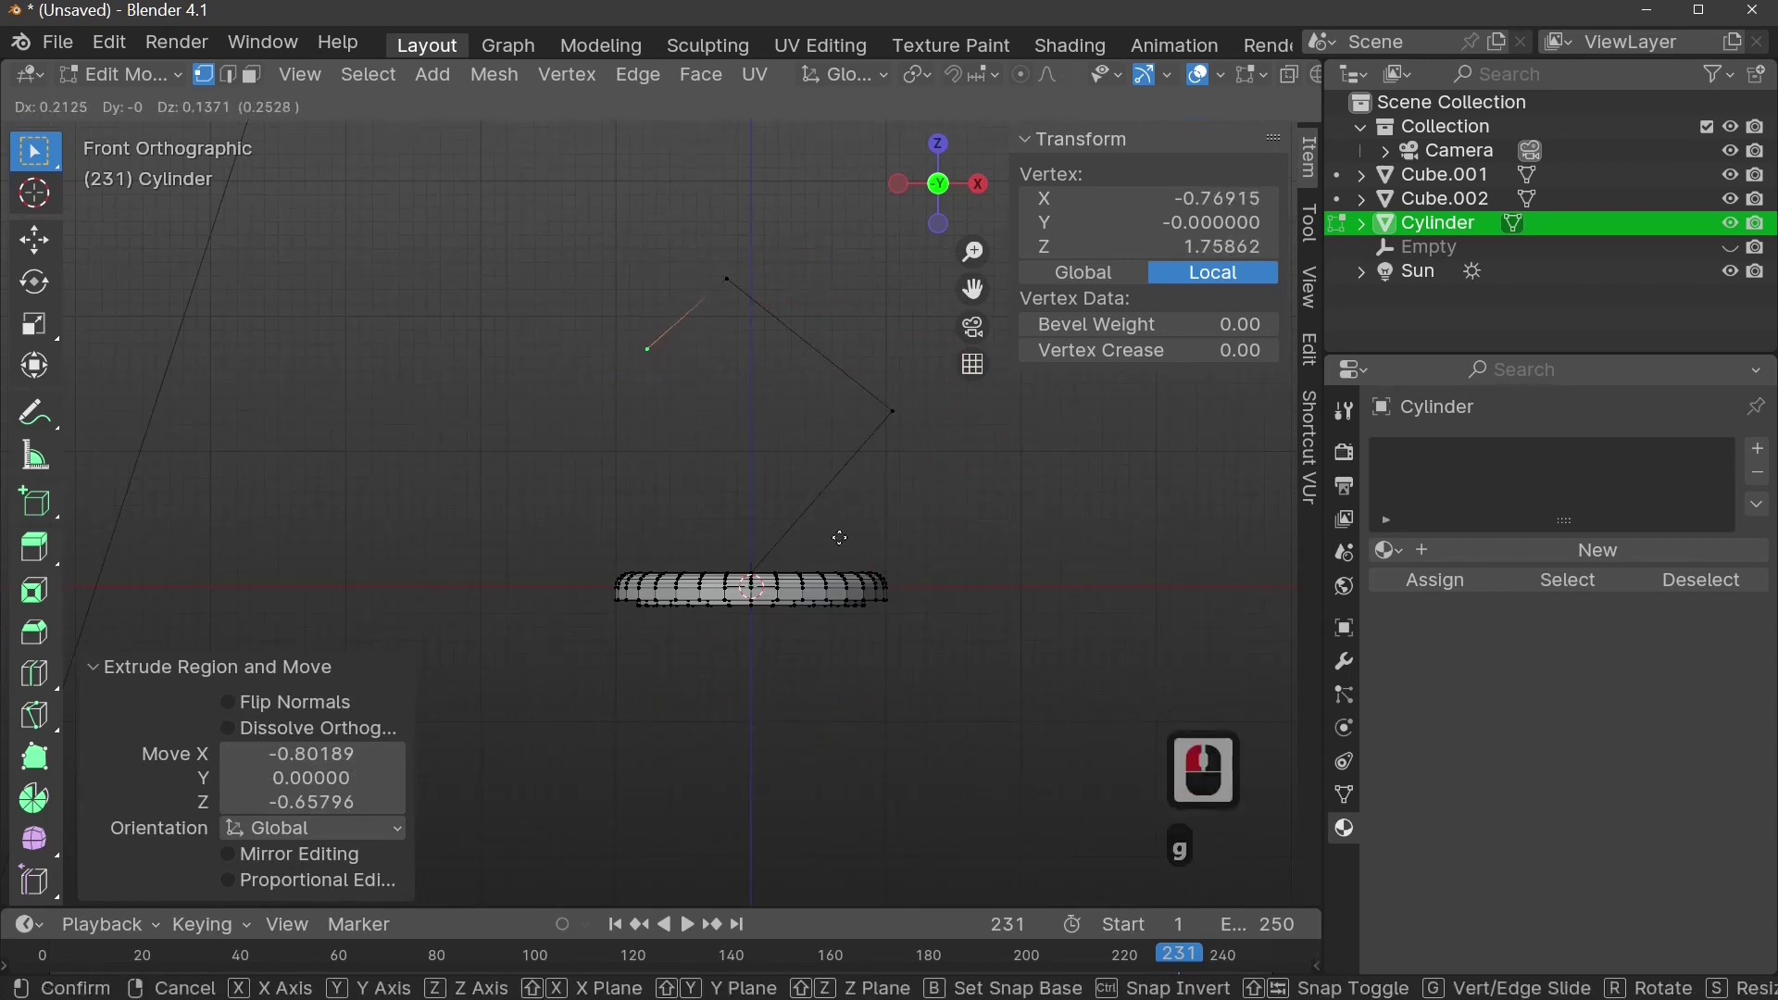
pyautogui.click(841, 539)
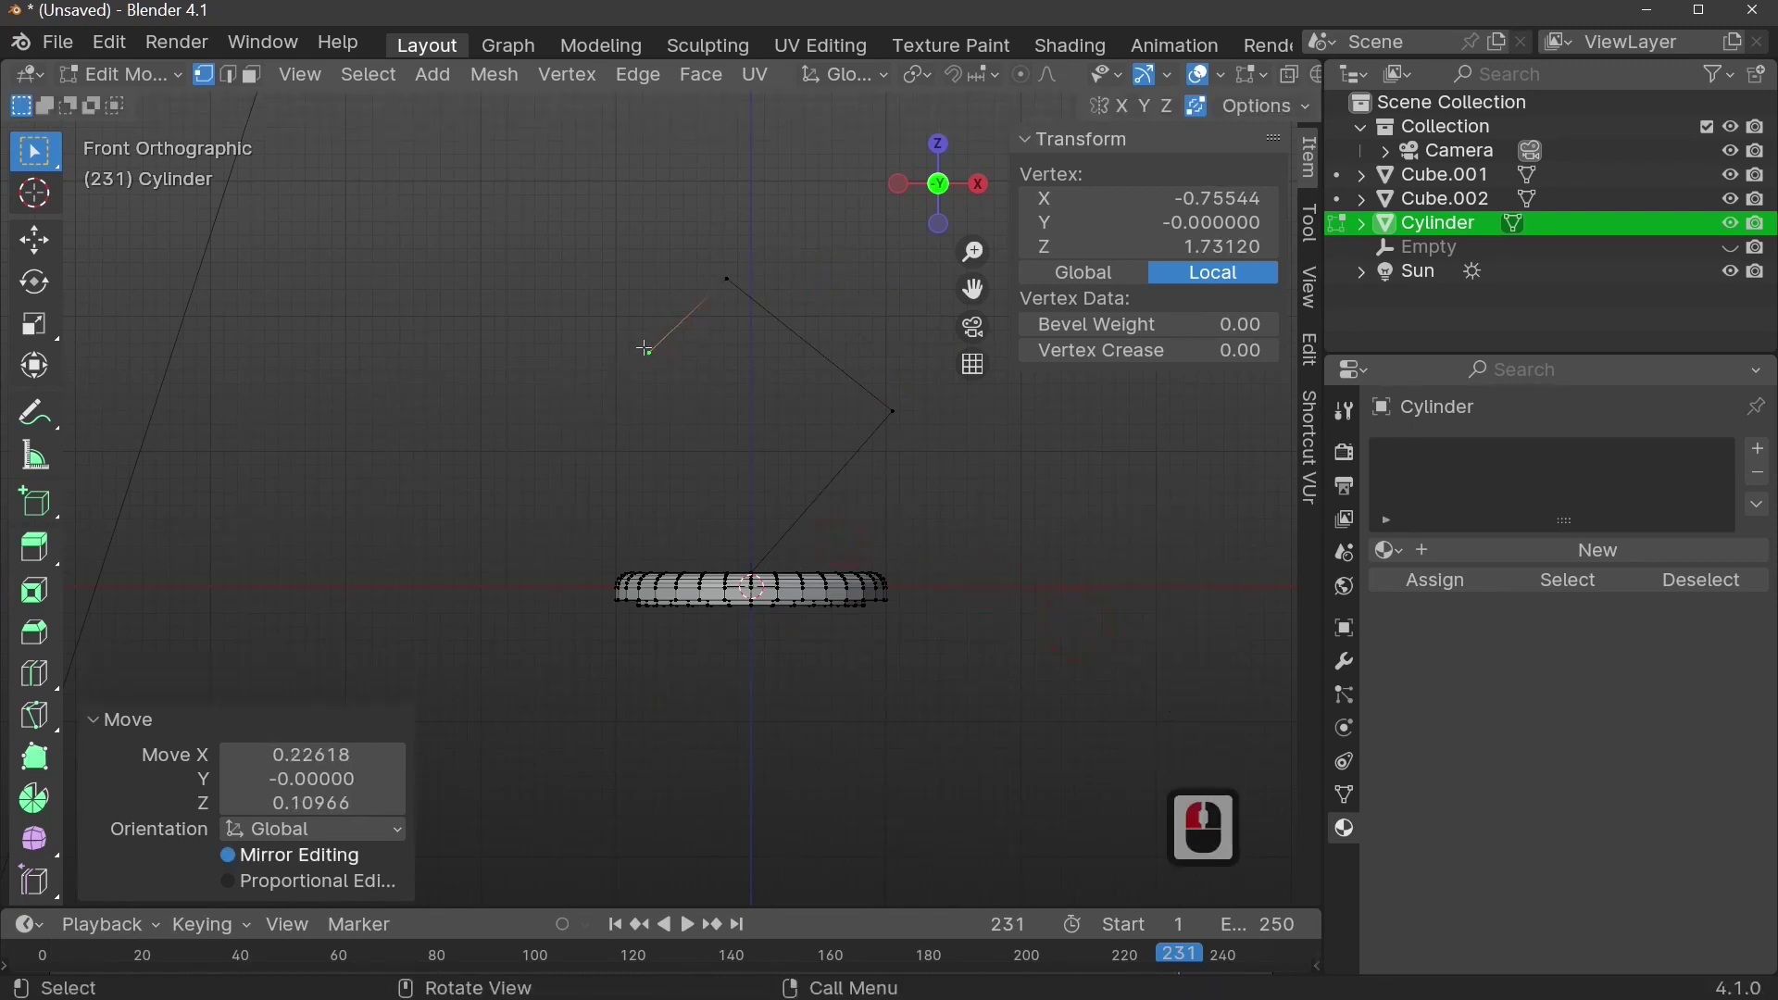
# - Grow the selection from the end vertex to the whole bent arm line and separate it into its own object
pyautogui.press('ctrl+KP_Add')
pyautogui.press('ctrl+KP_Add')
pyautogui.press('ctrl+KP_Add')
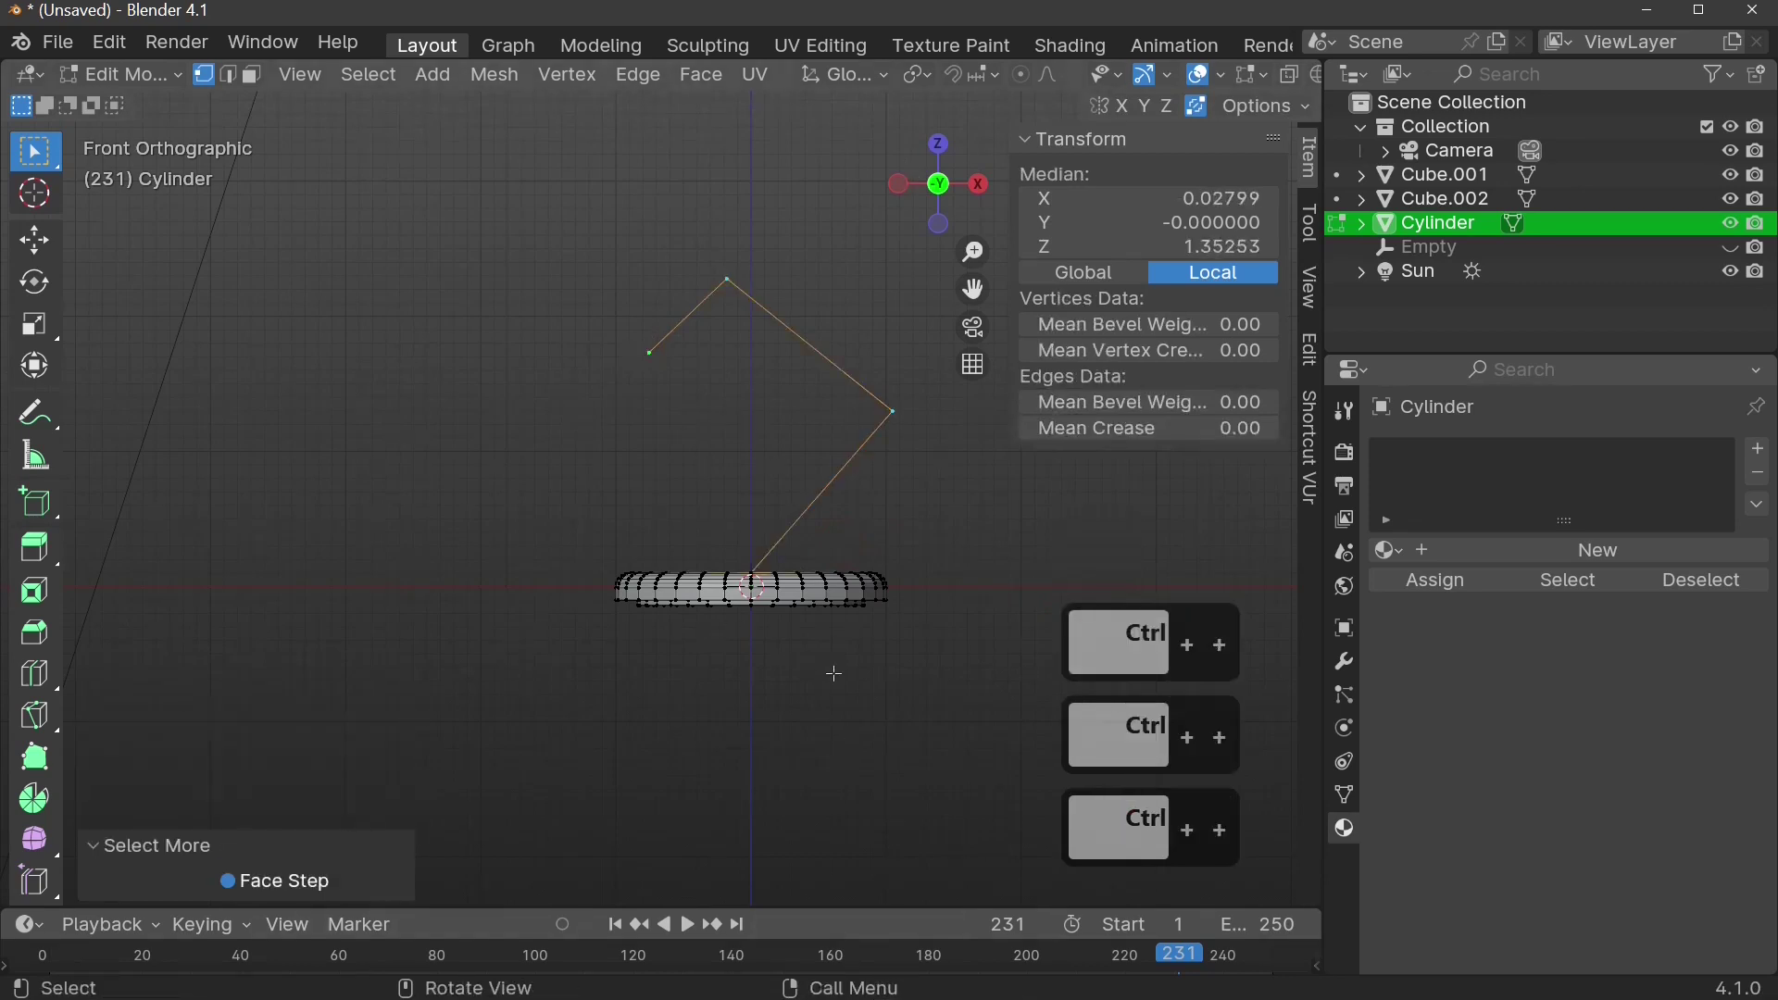
pyautogui.moveTo(834, 674); pyautogui.dragTo(821, 766, button='middle')
pyautogui.press('ctrl+KP_Add')
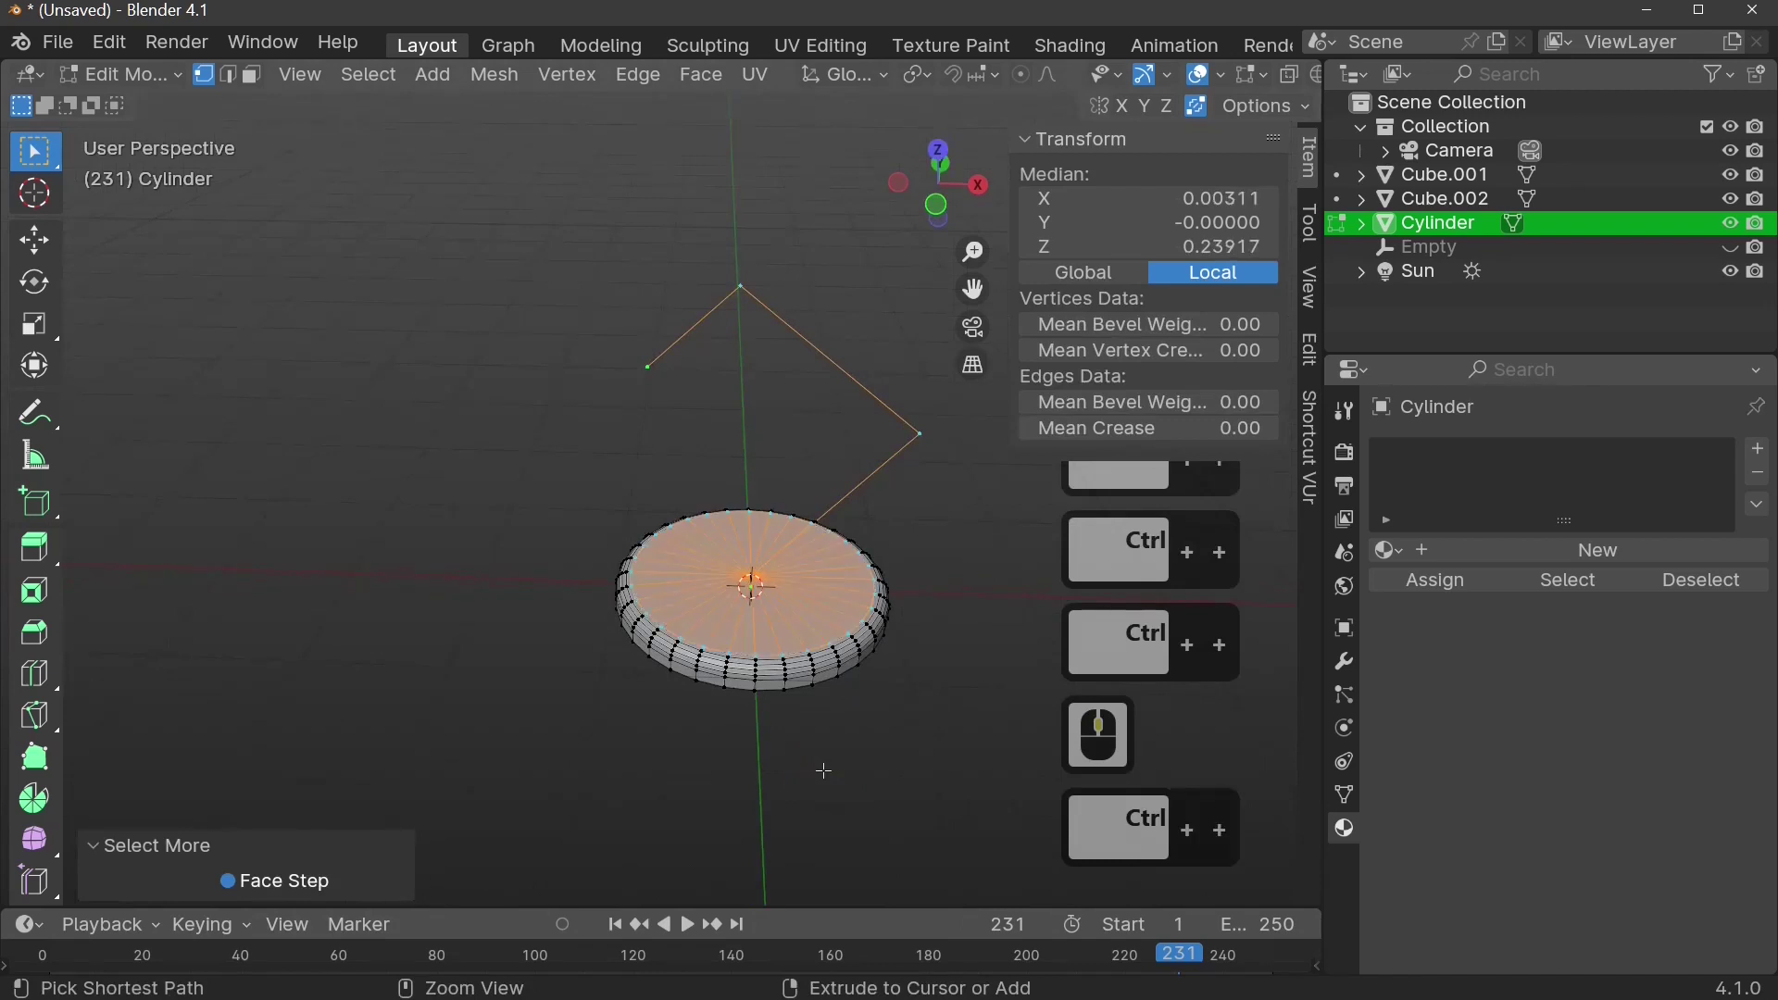
pyautogui.press('ctrl')
pyautogui.press('ctrl+KP_Subtract')
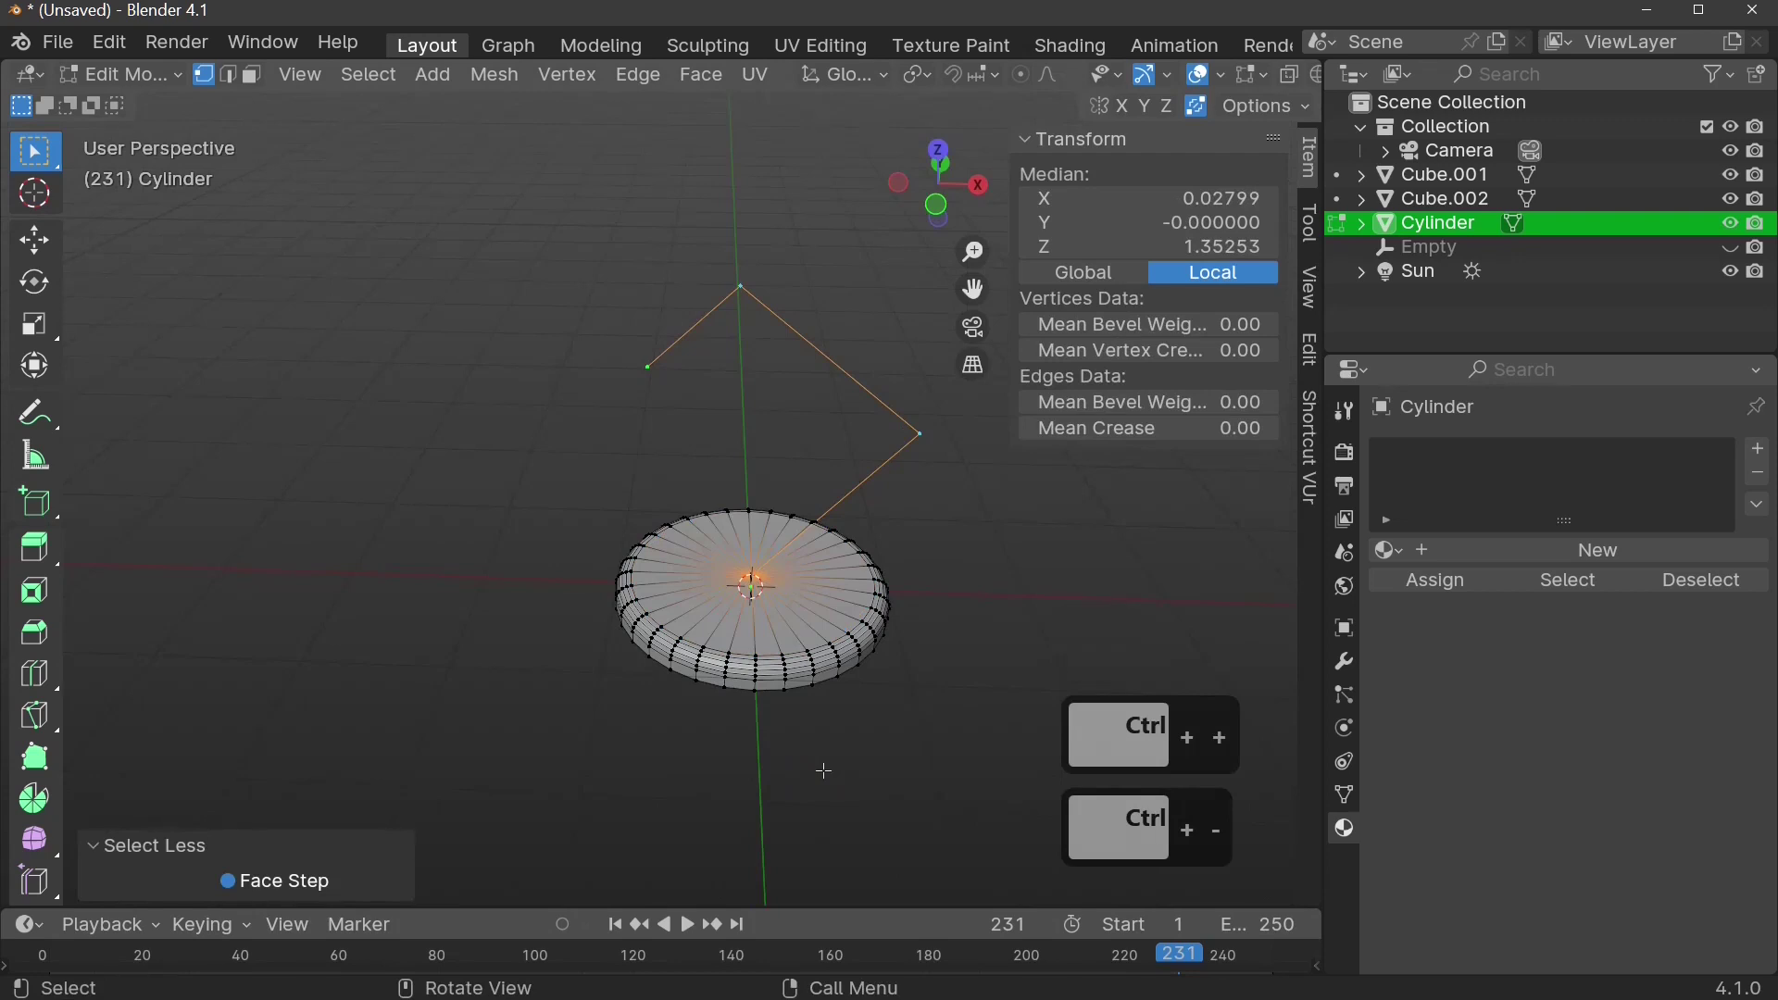
pyautogui.press('p')
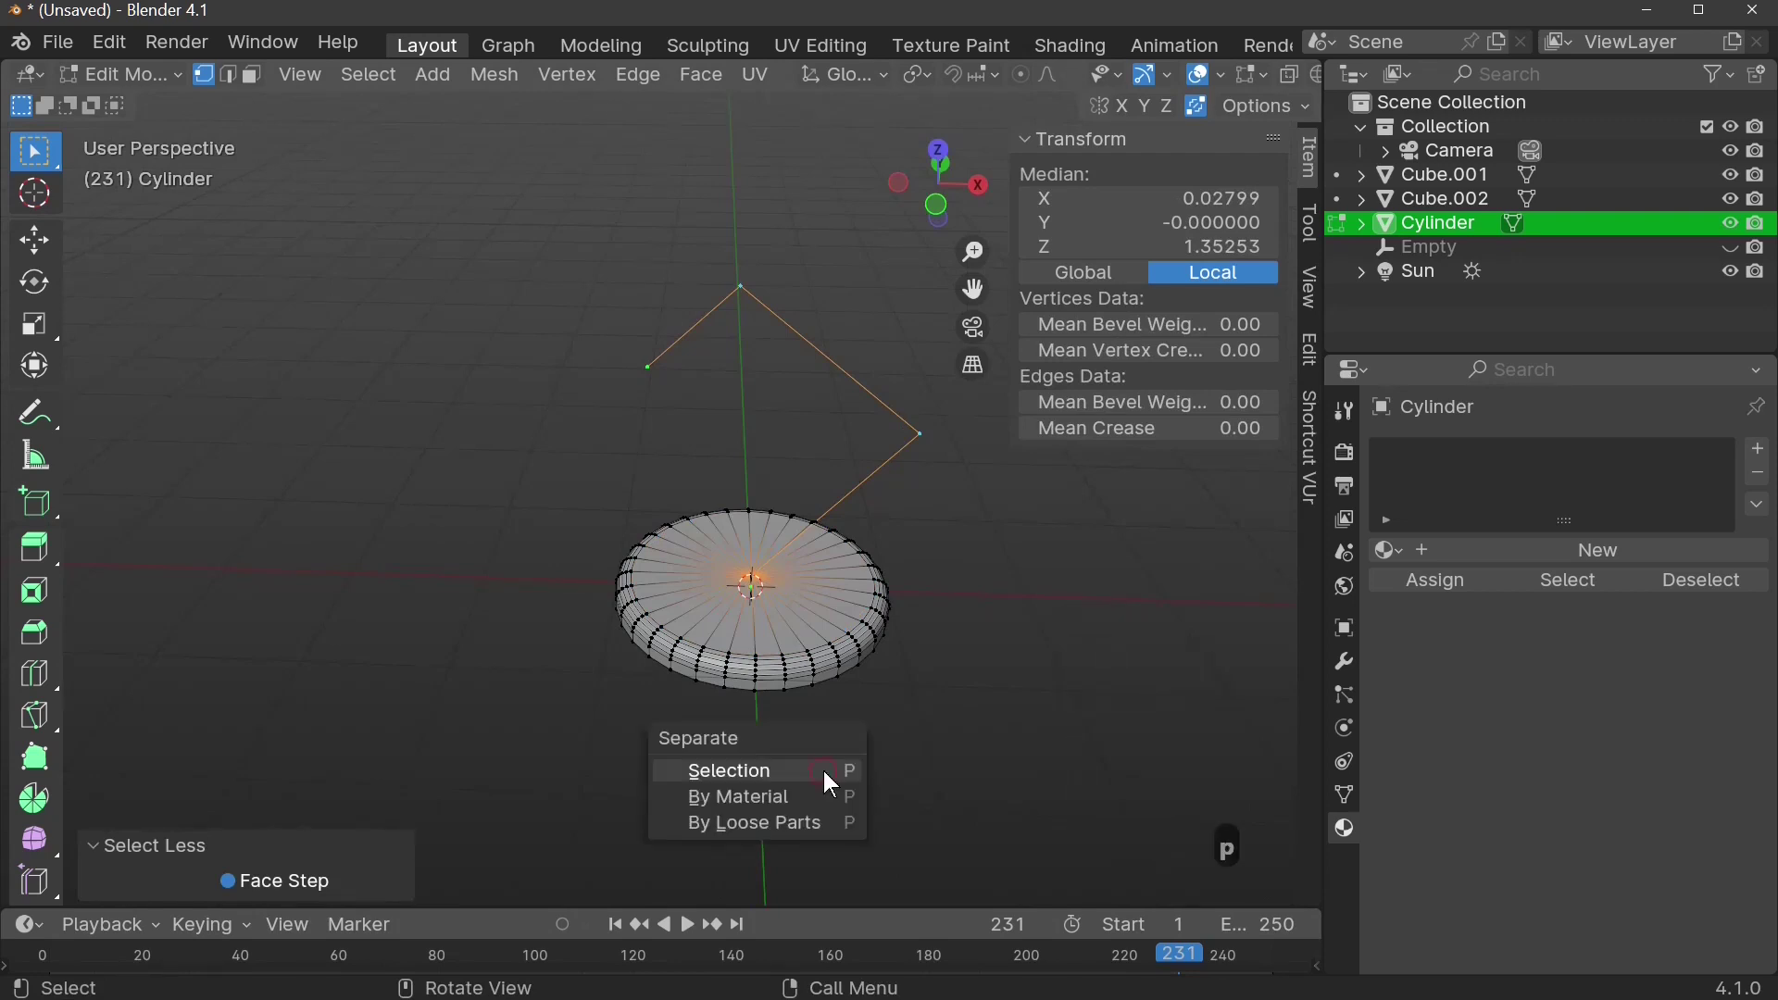
pyautogui.click(824, 770)
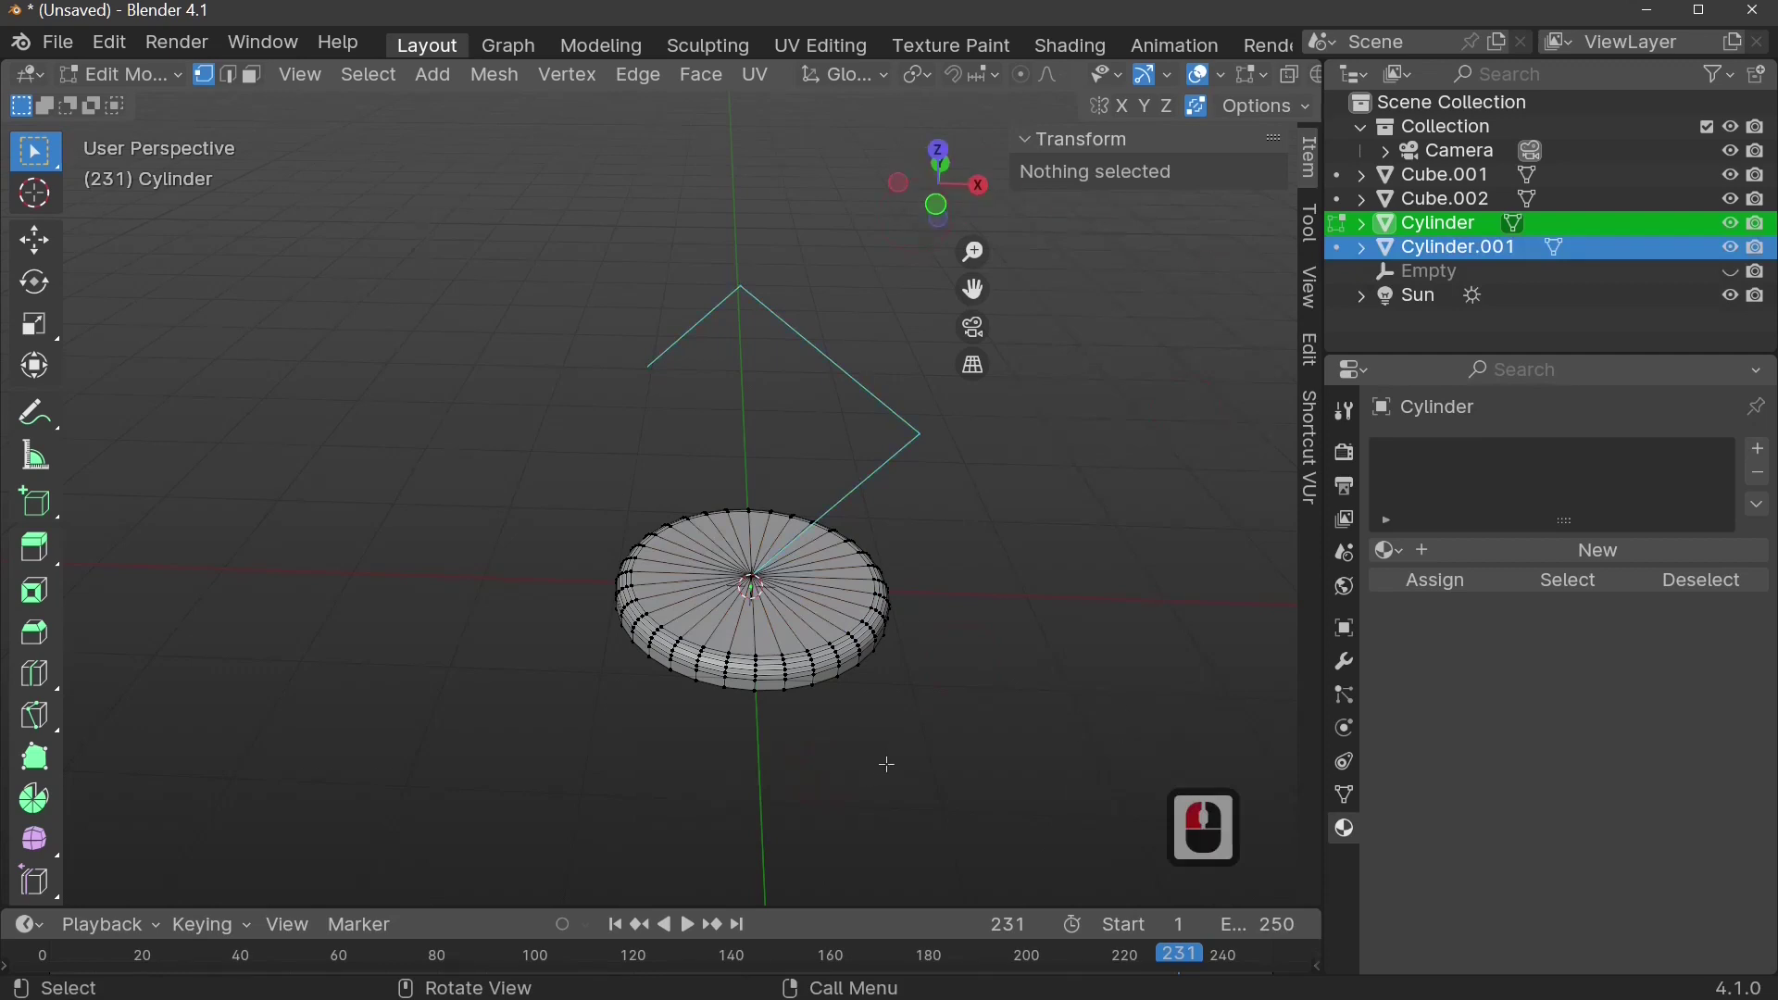
# - Return to object mode and select the separated arm line
pyautogui.press('Tab')
pyautogui.click(796, 617)
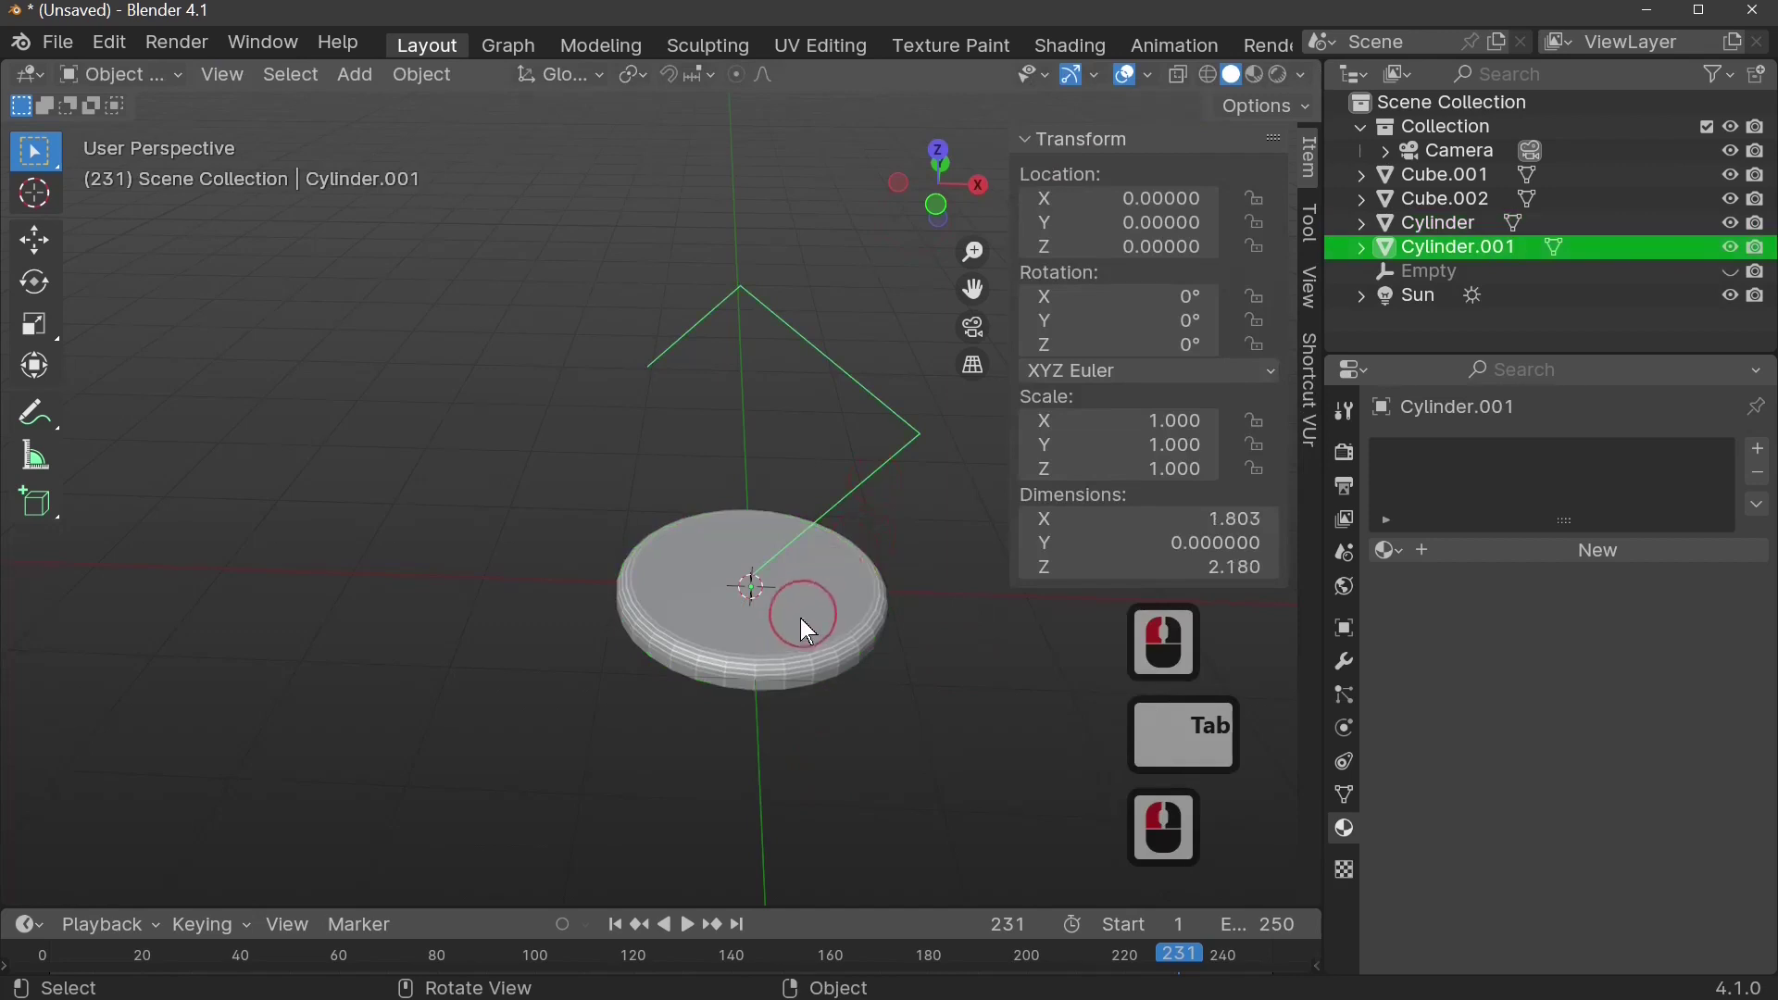
pyautogui.click(848, 438)
pyautogui.click(875, 428)
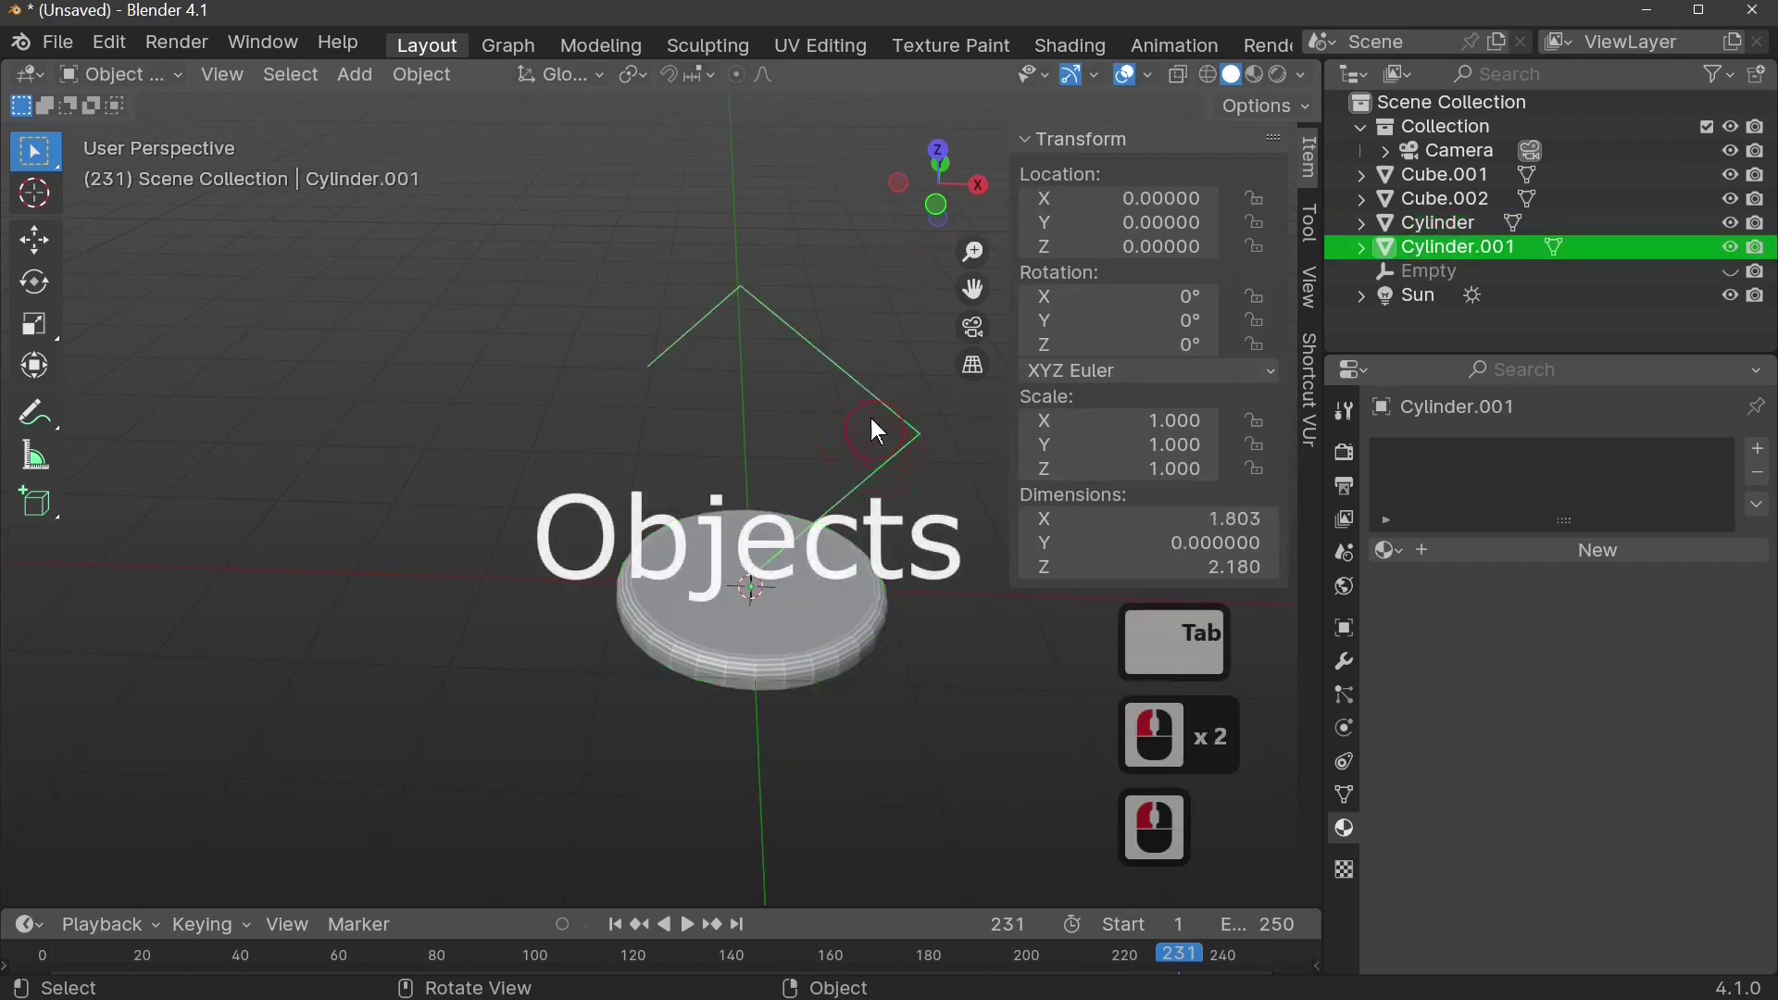
pyautogui.click(841, 370)
pyautogui.click(926, 634)
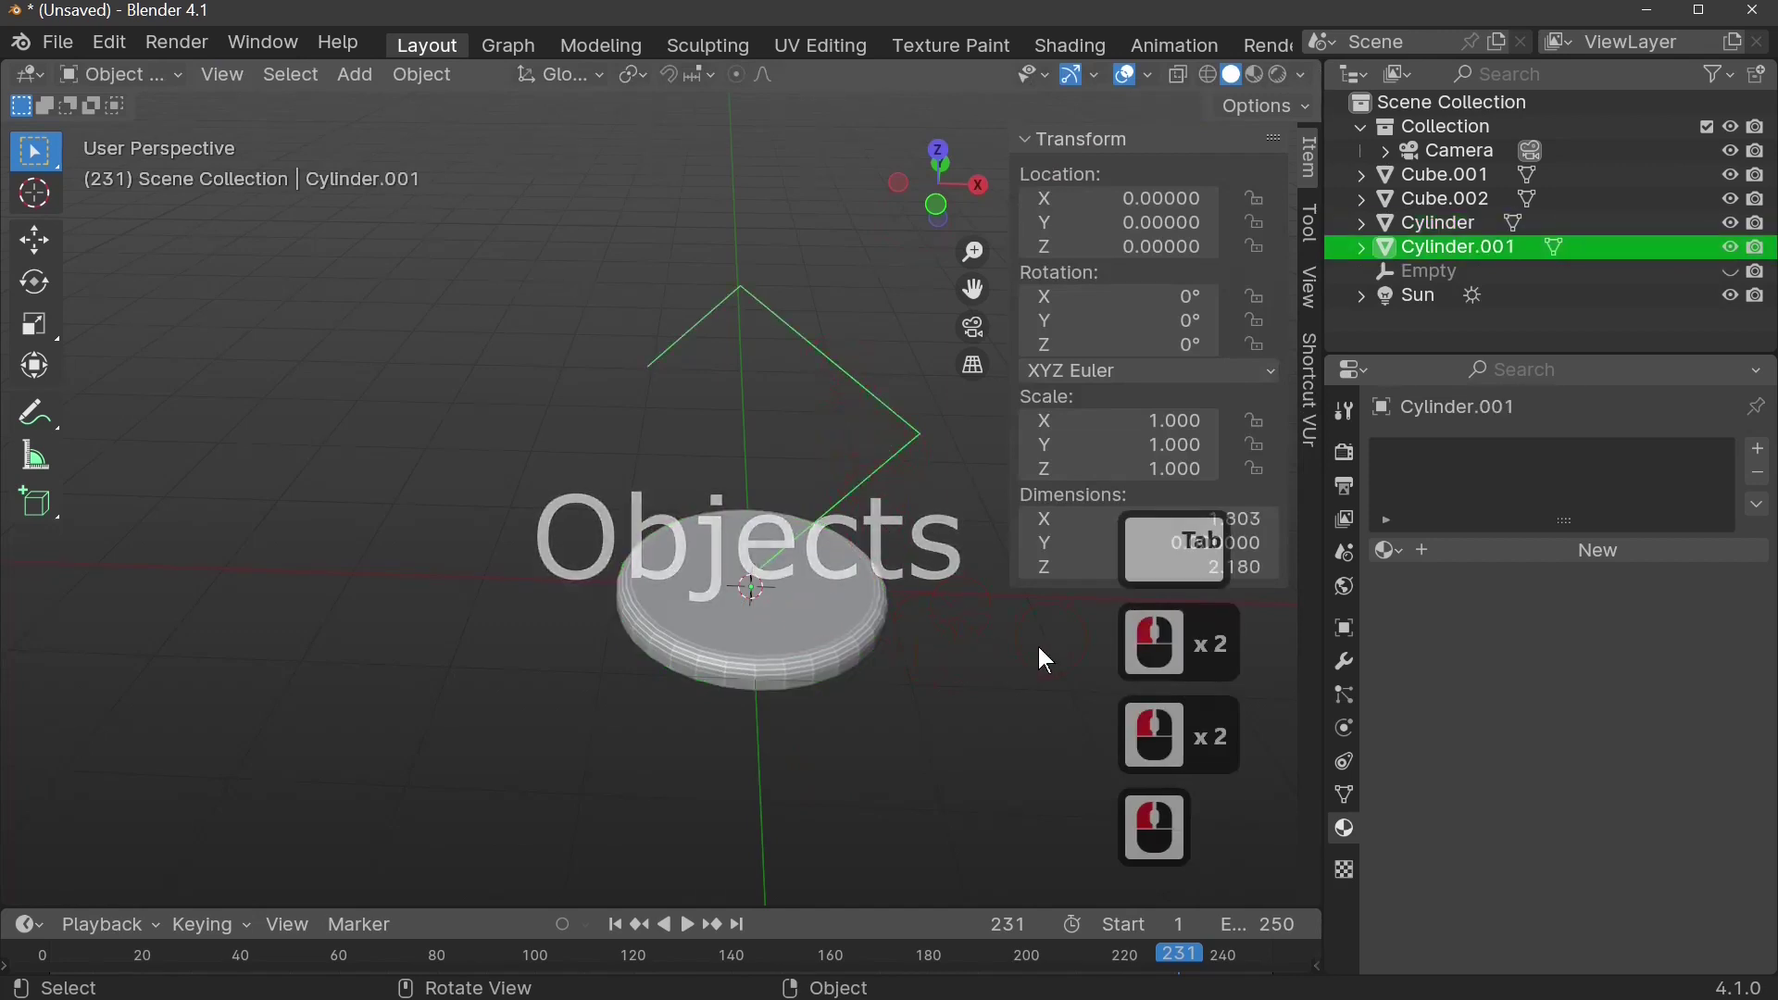
# - Try a Subdivision Surface modifier with viewport level 3 on the arm line, and remove it
pyautogui.click(1347, 668)
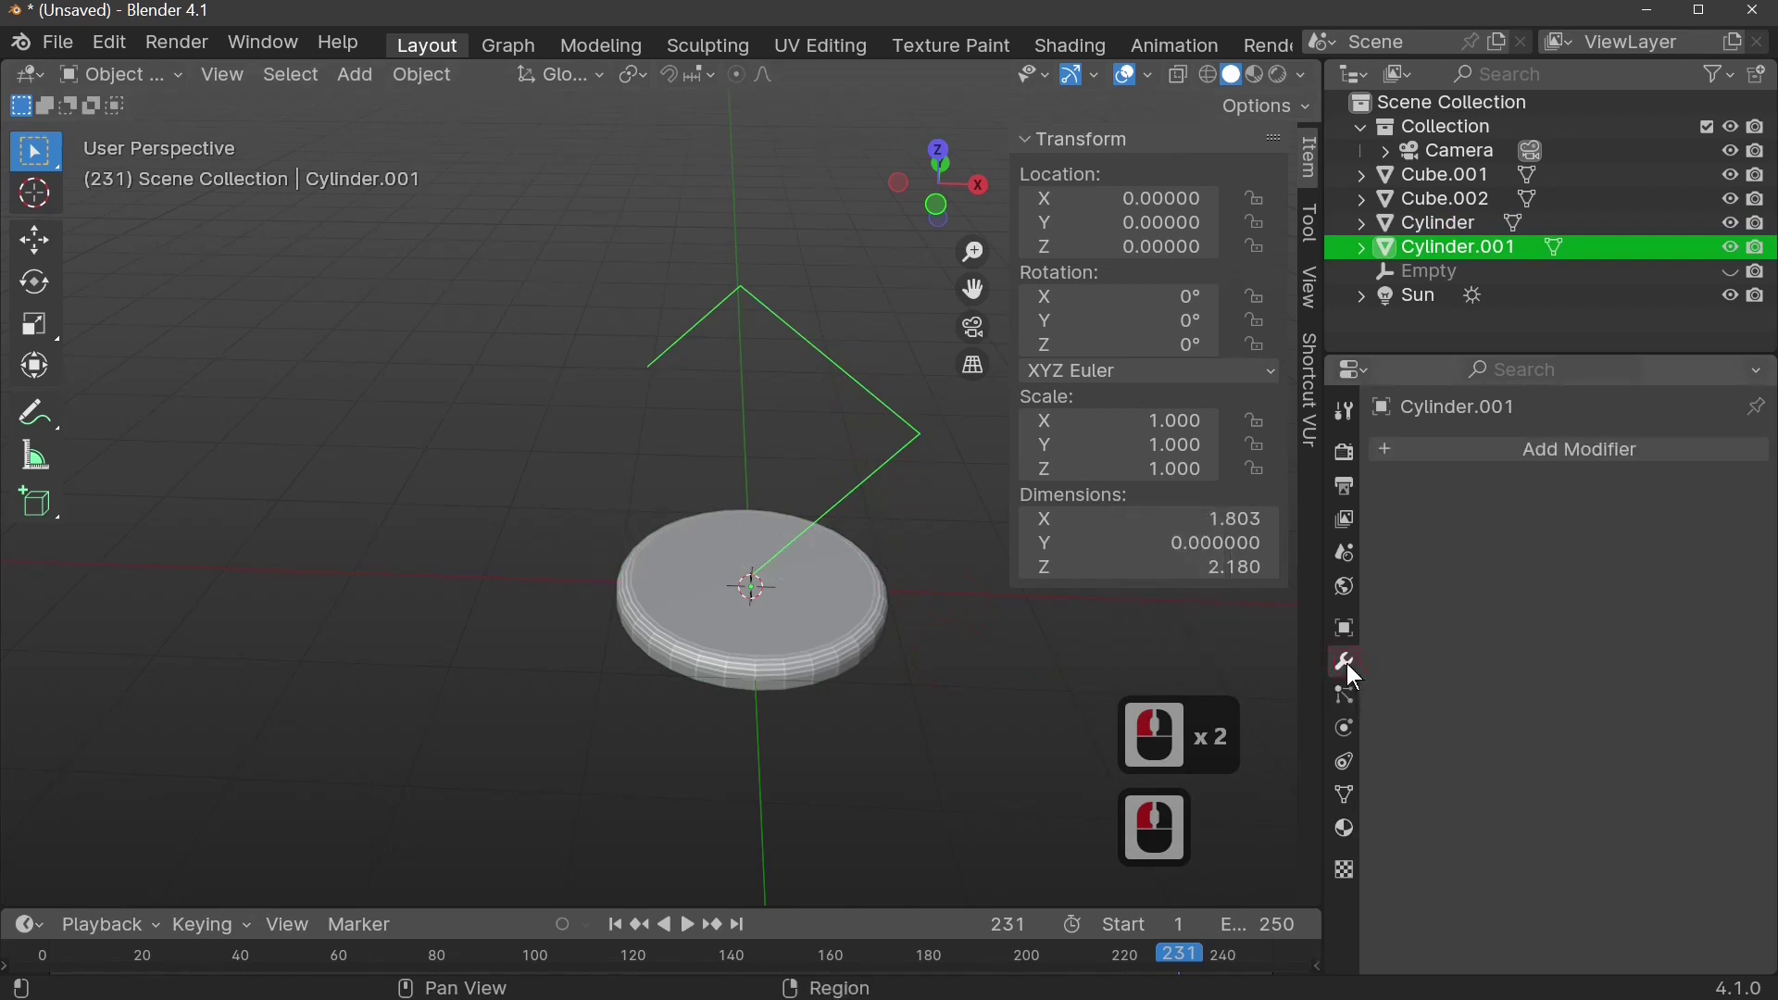
pyautogui.click(1561, 453)
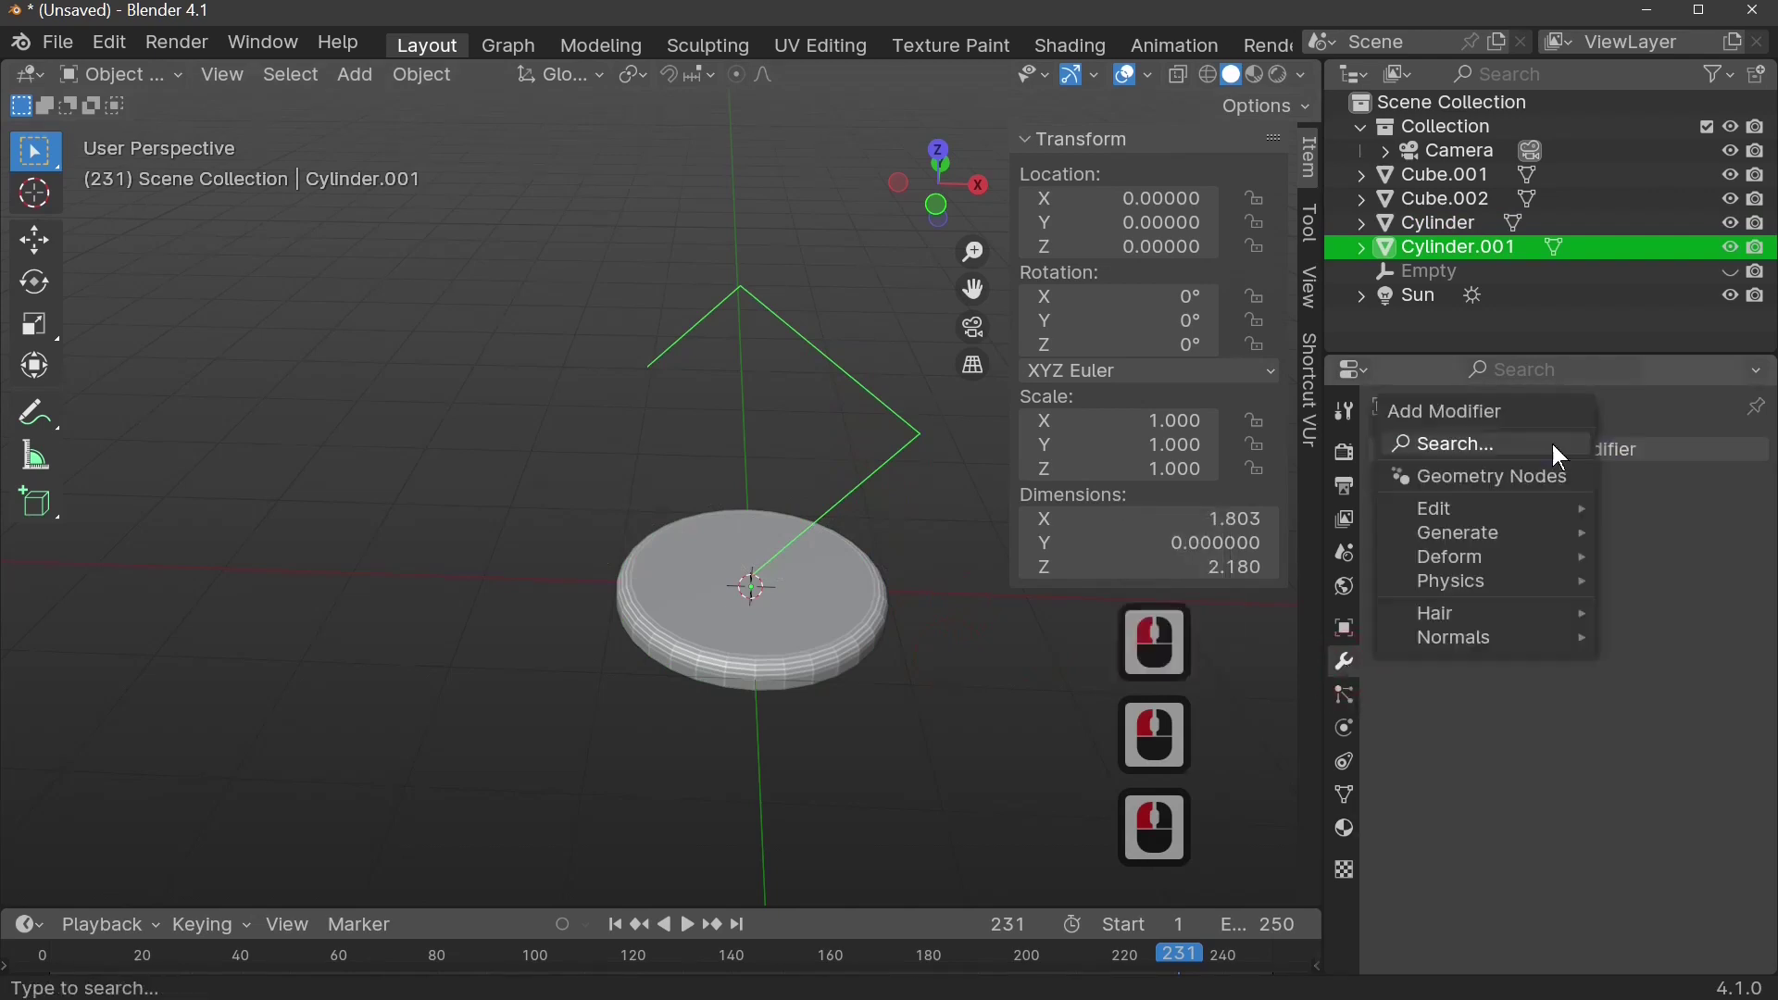
pyautogui.moveTo(1506, 535)
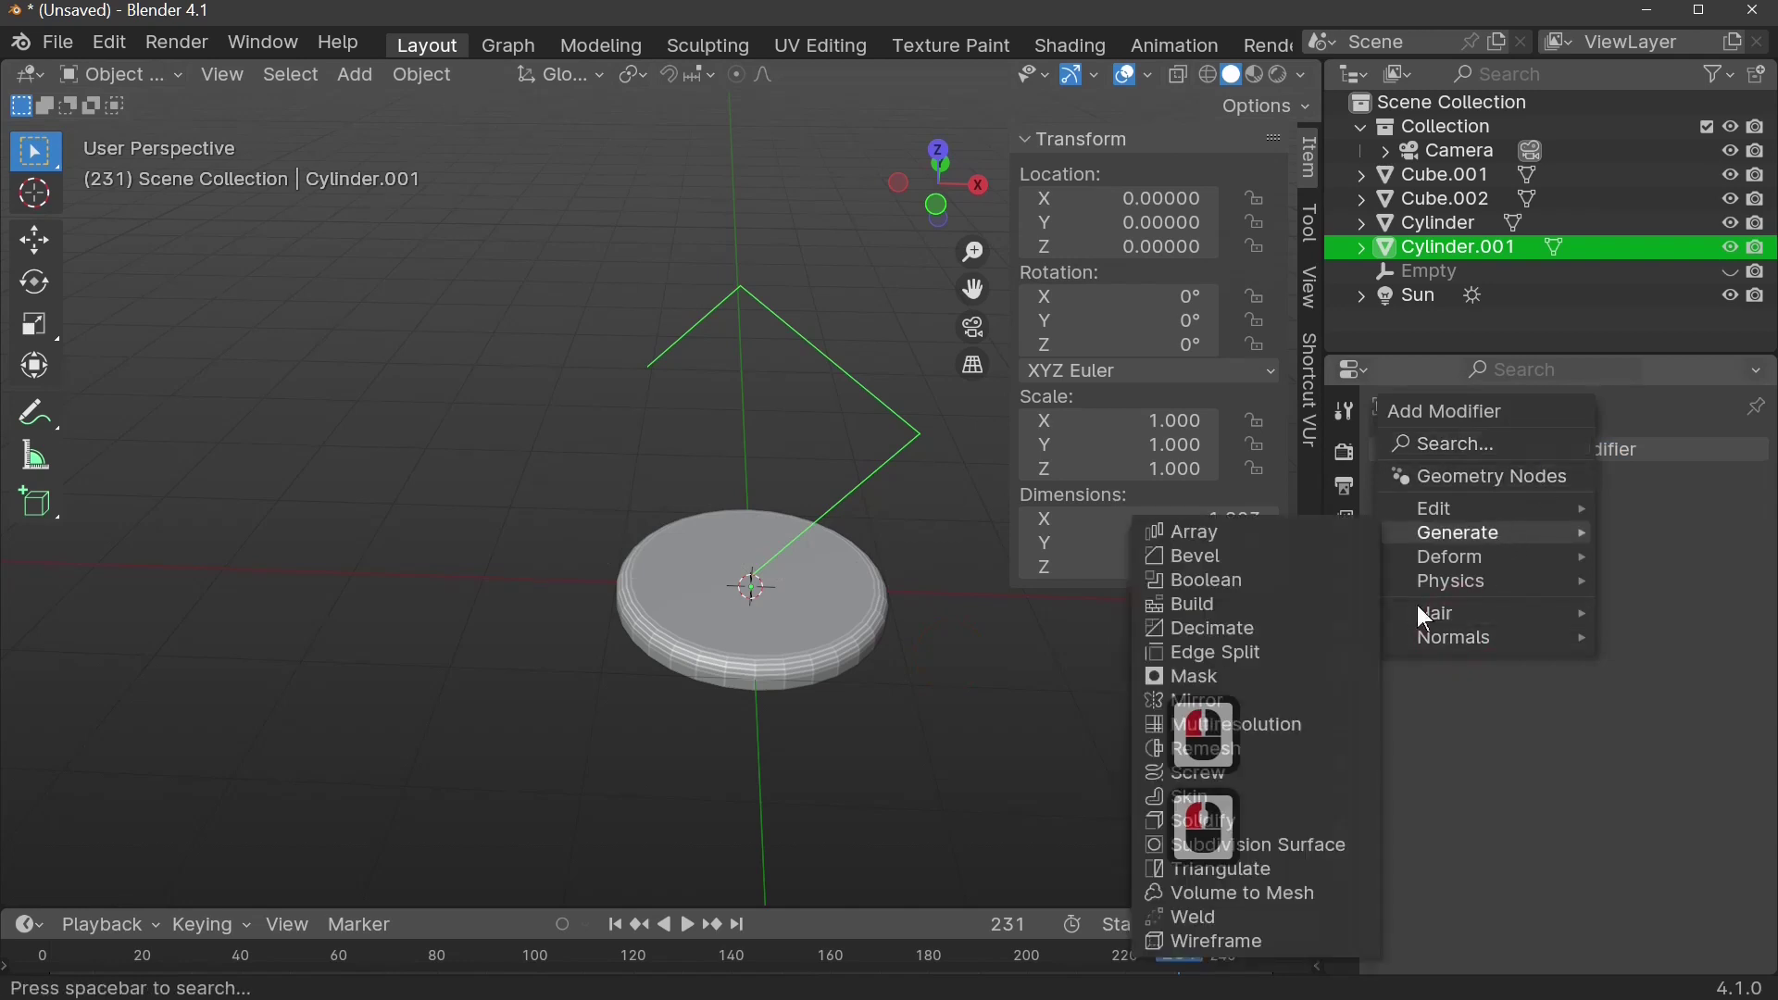
pyautogui.click(1313, 846)
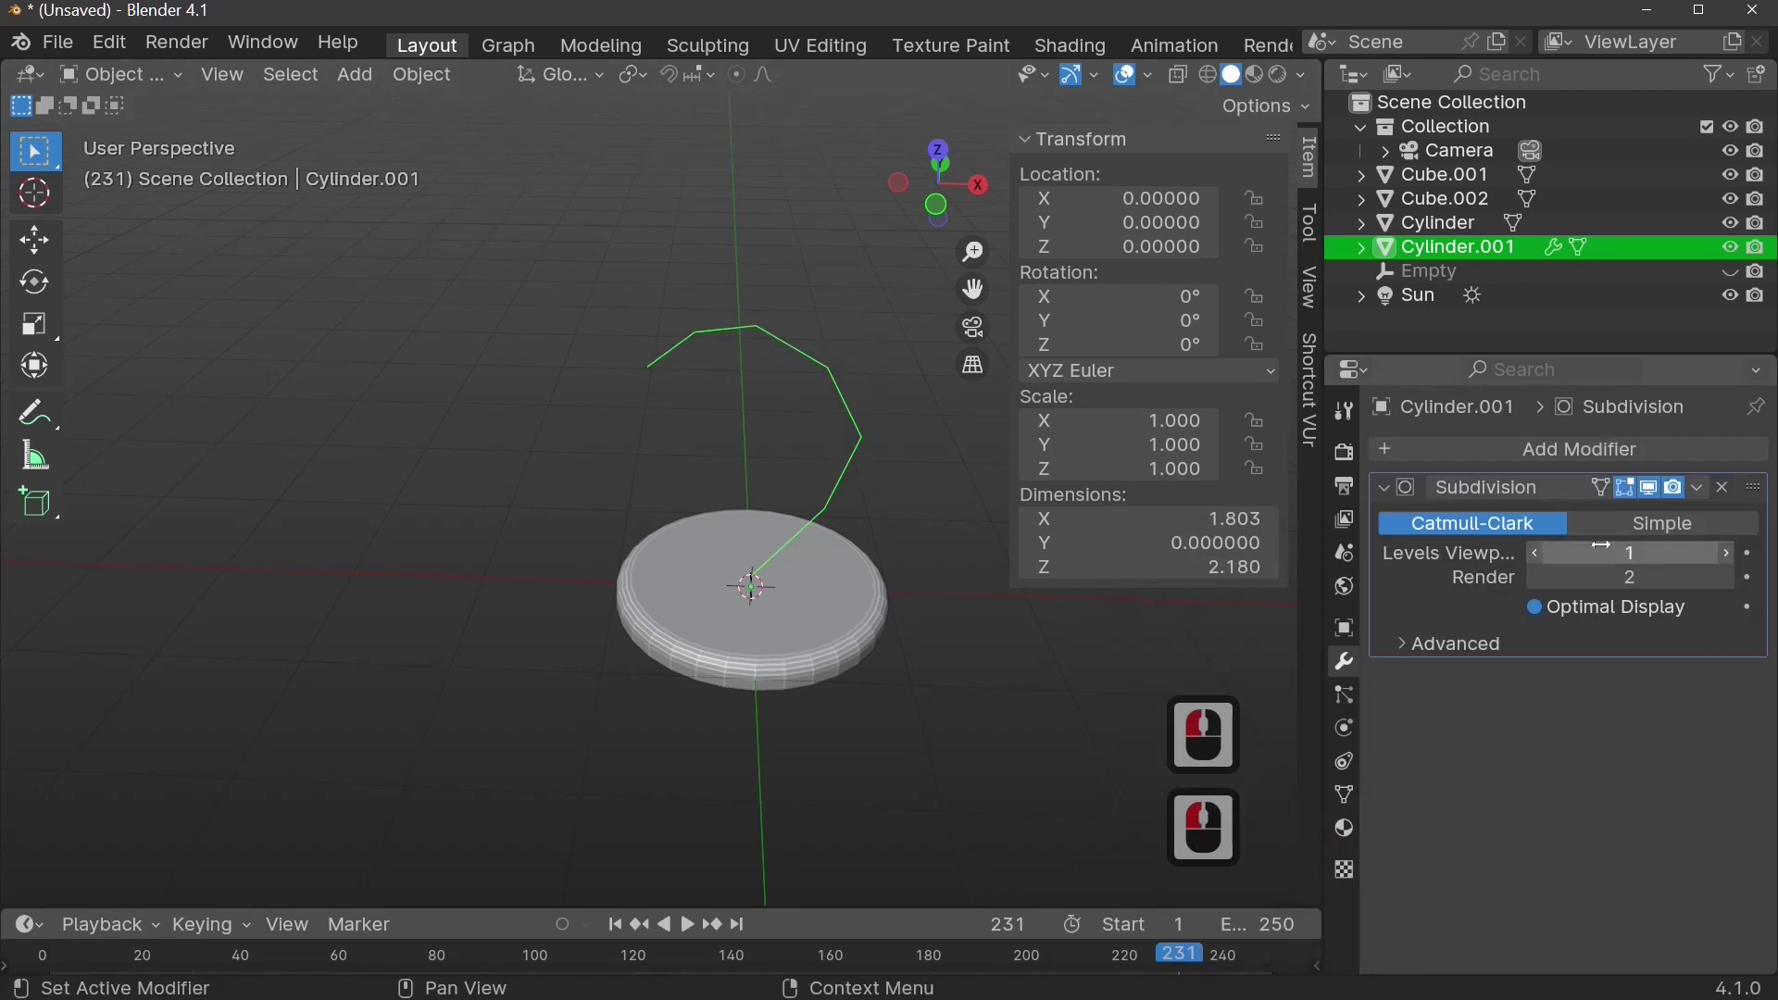
pyautogui.doubleClick(1736, 554)
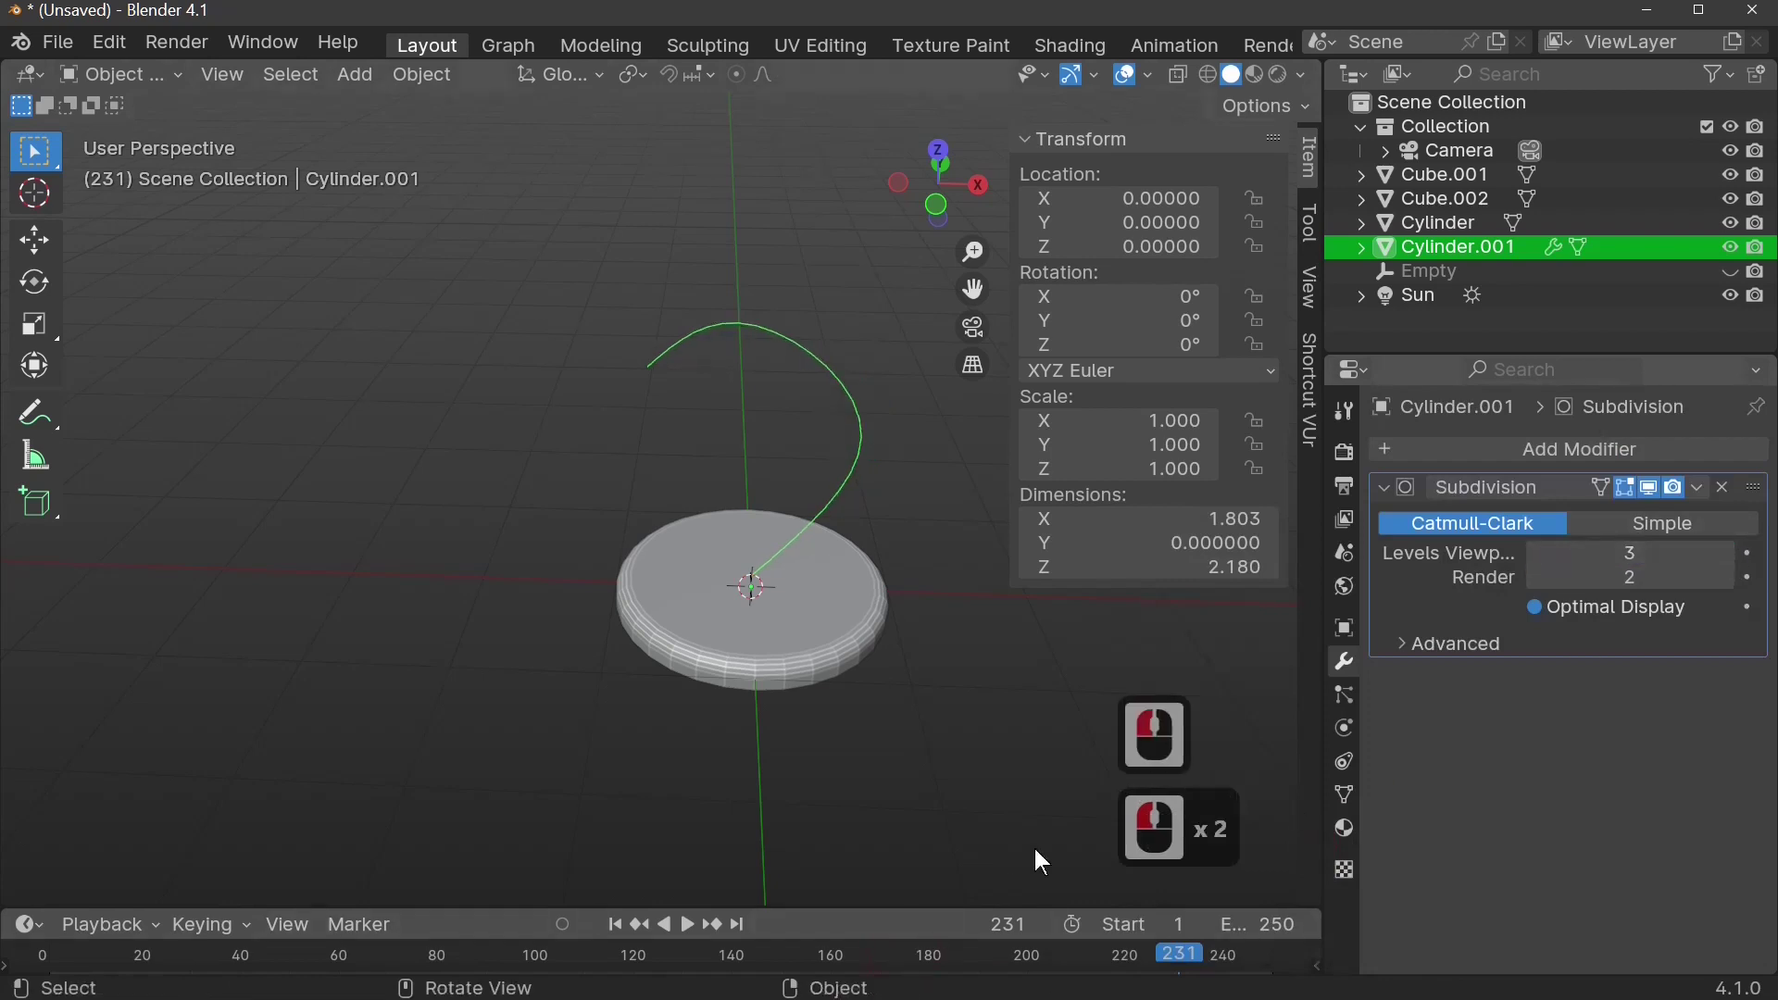
pyautogui.click(1720, 486)
# - Add a level 3 subdivision to the arm line to round its bends
pyautogui.press('ctrl')
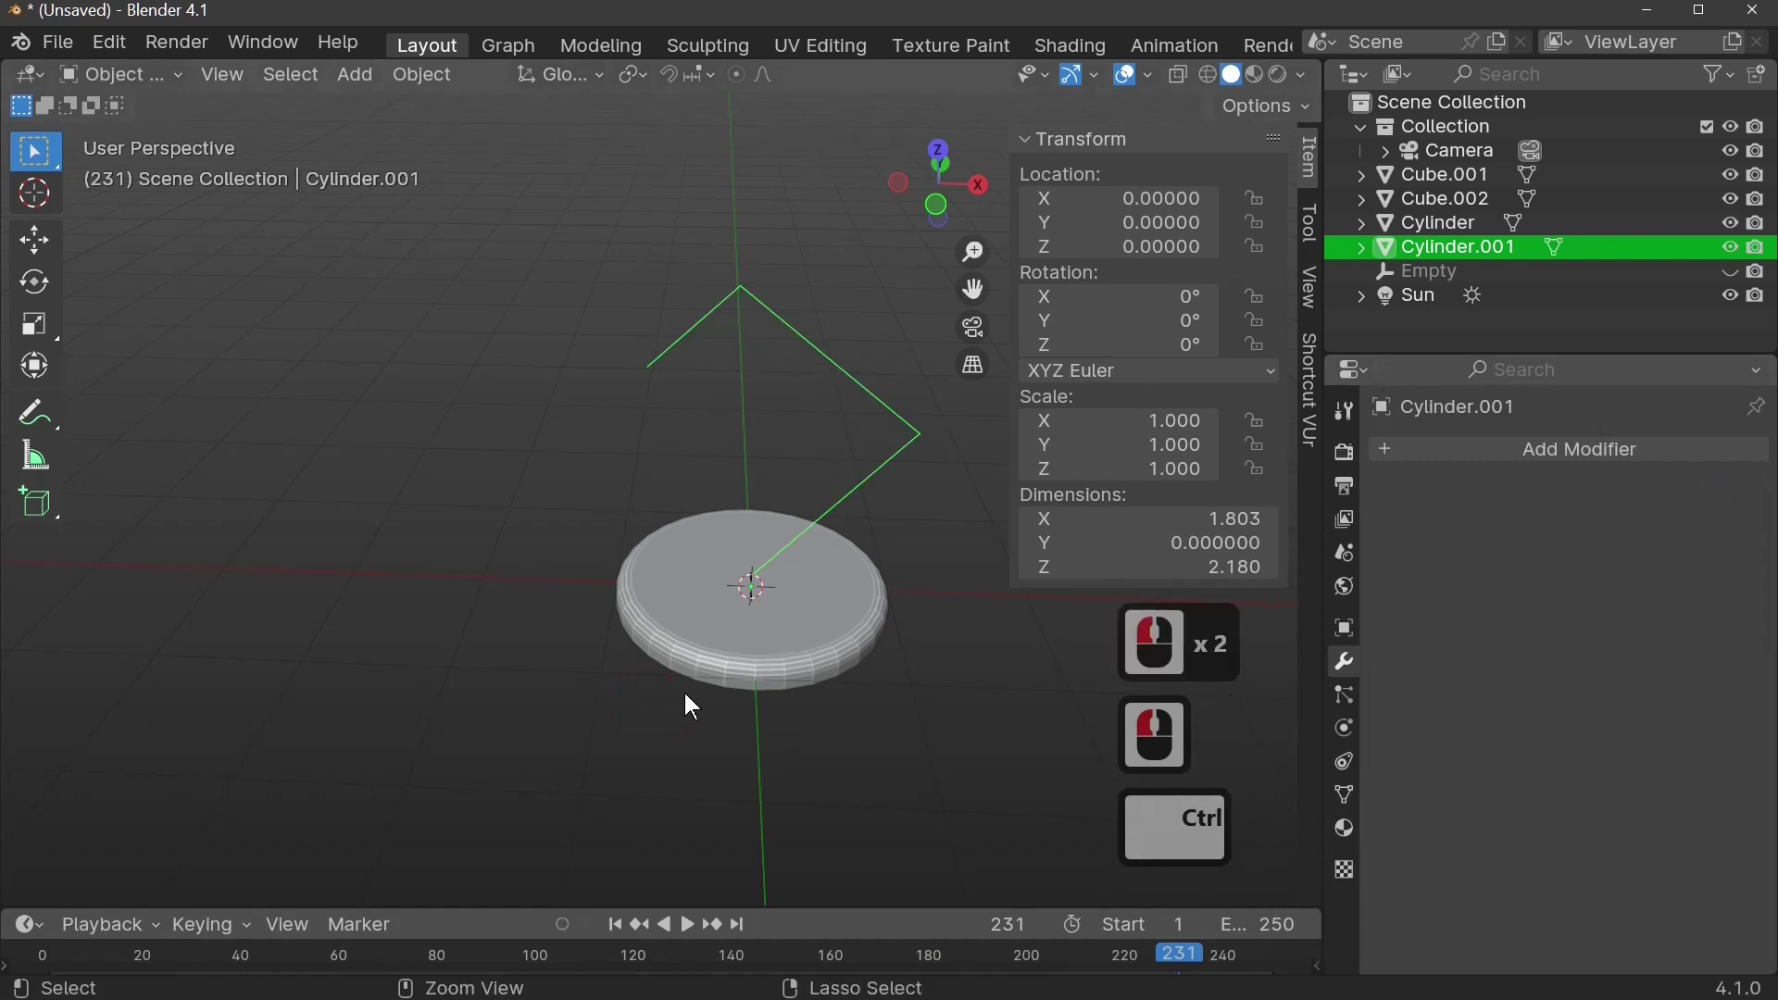
pyautogui.hotkey('ctrl', '3')
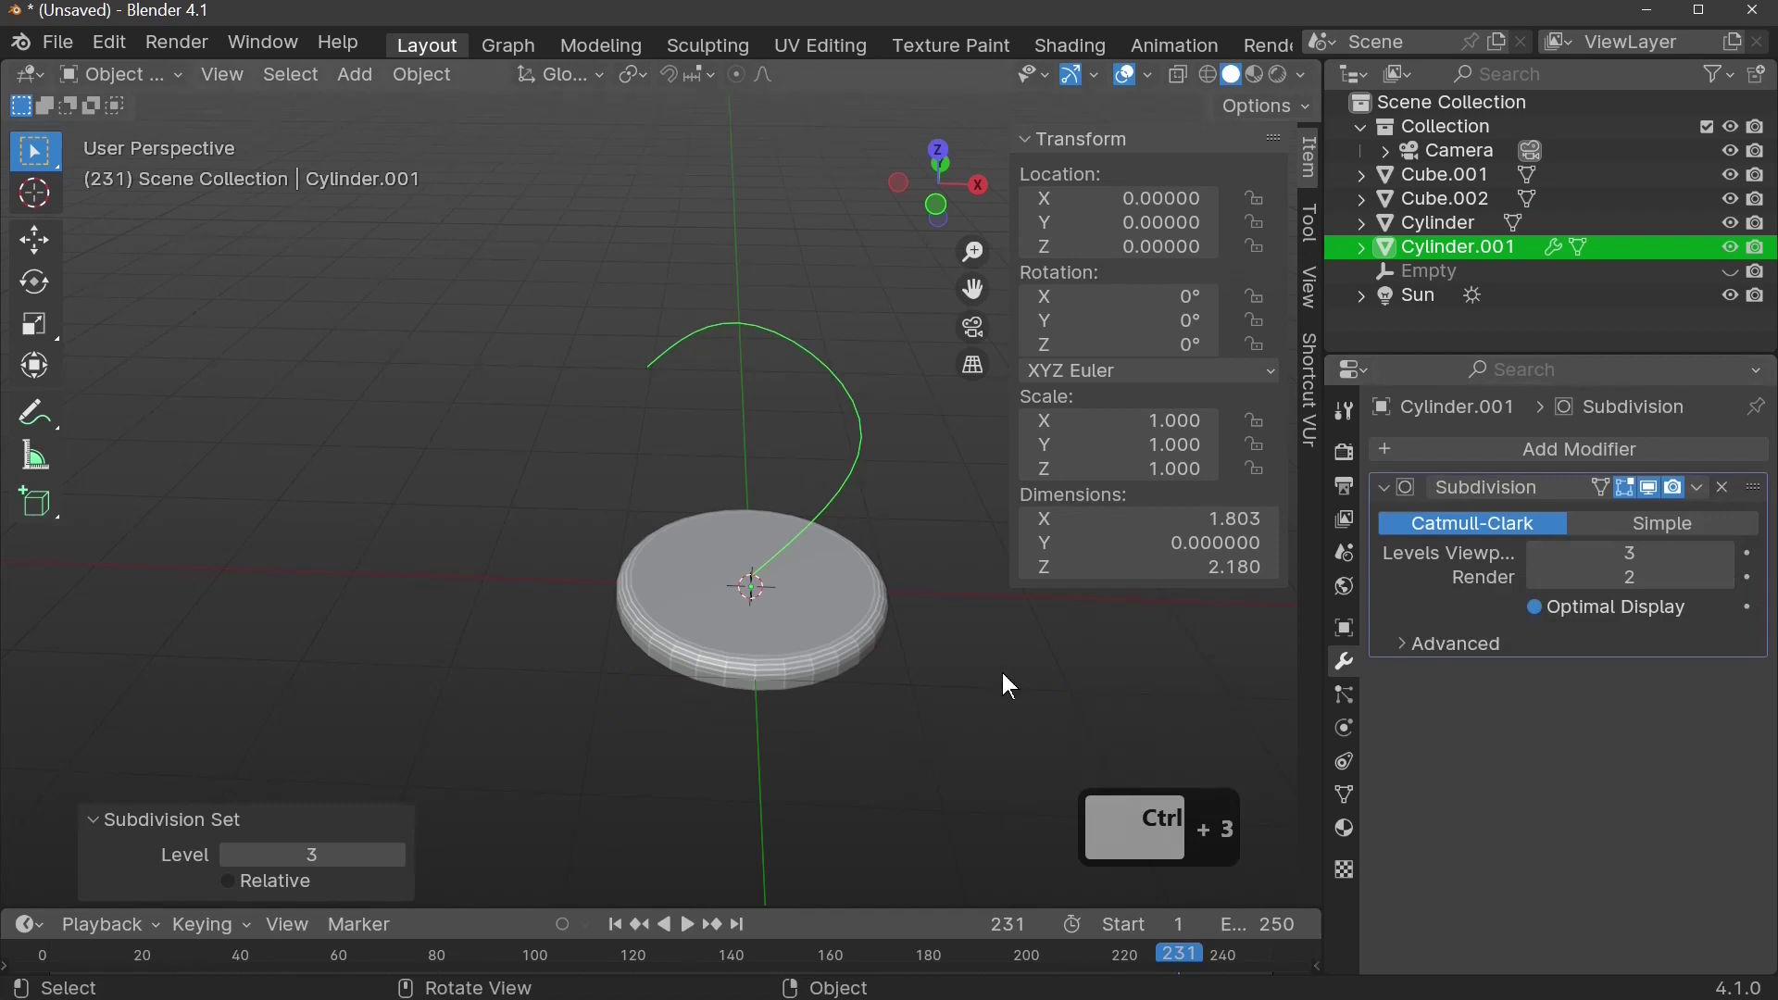
pyautogui.moveTo(782, 720); pyautogui.dragTo(897, 753, button='middle')
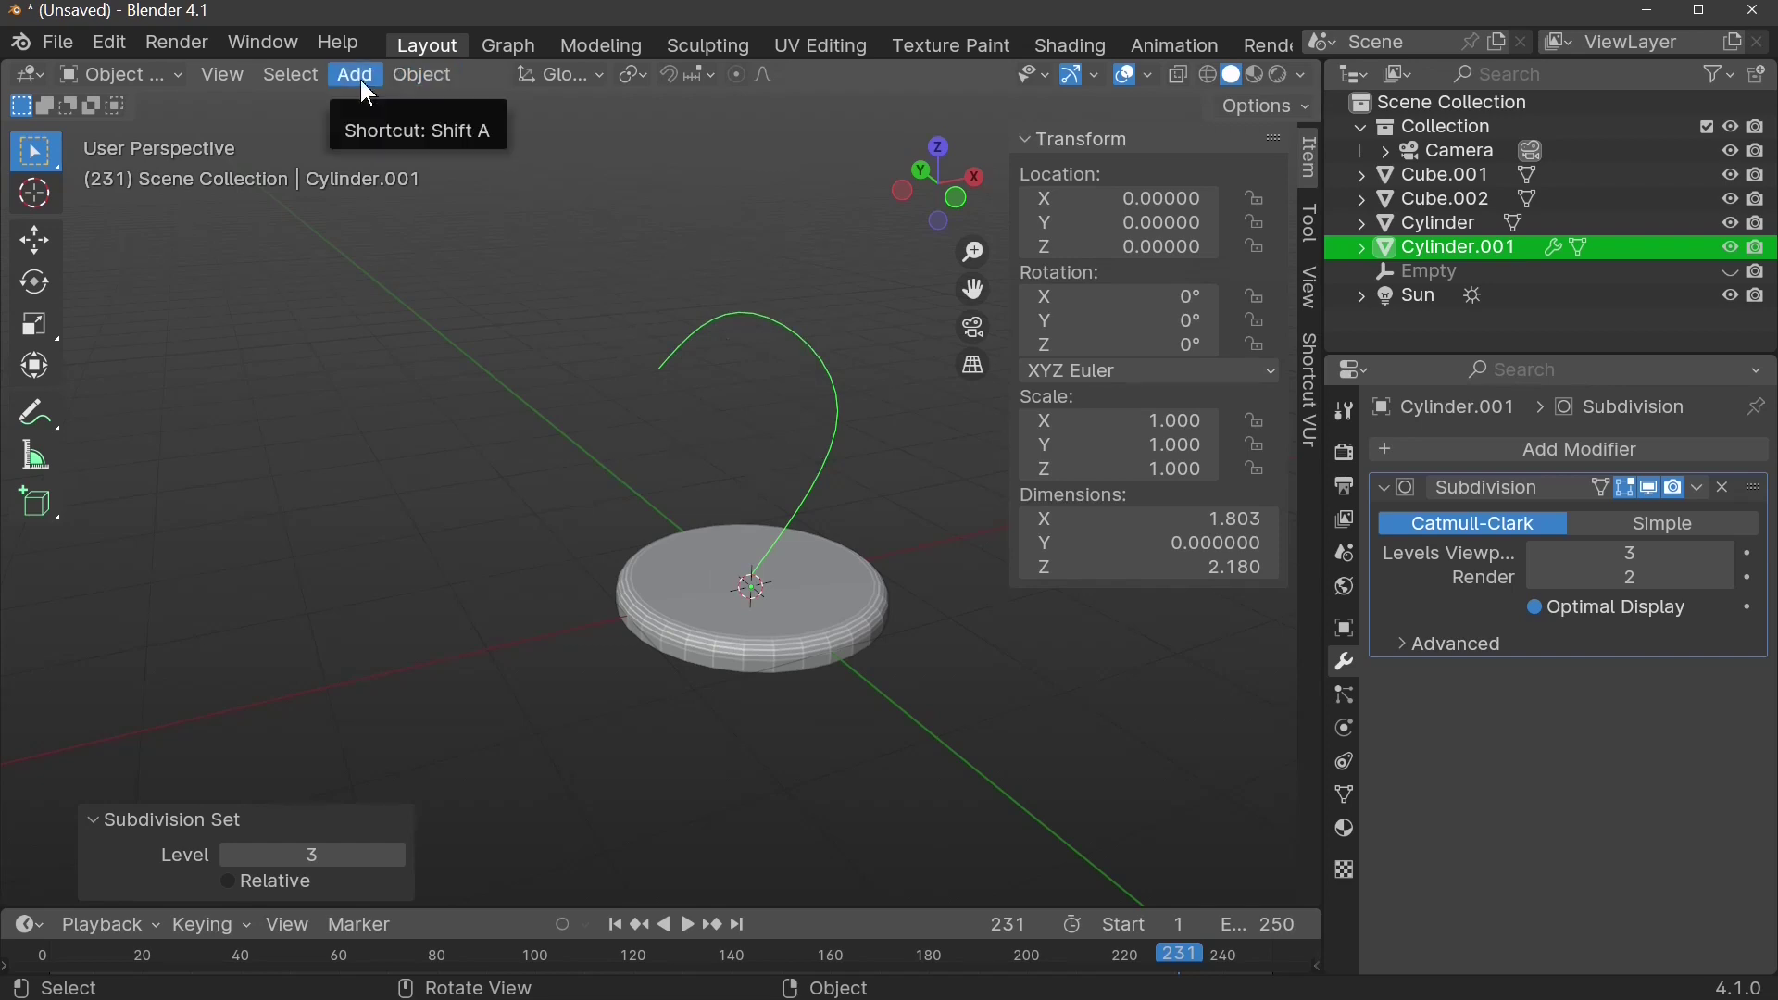
# - Try to convert the arm line to a curve with its subdivision modifier unapplied, and undo the conversion
pyautogui.click(437, 68)
pyautogui.moveTo(505, 765)
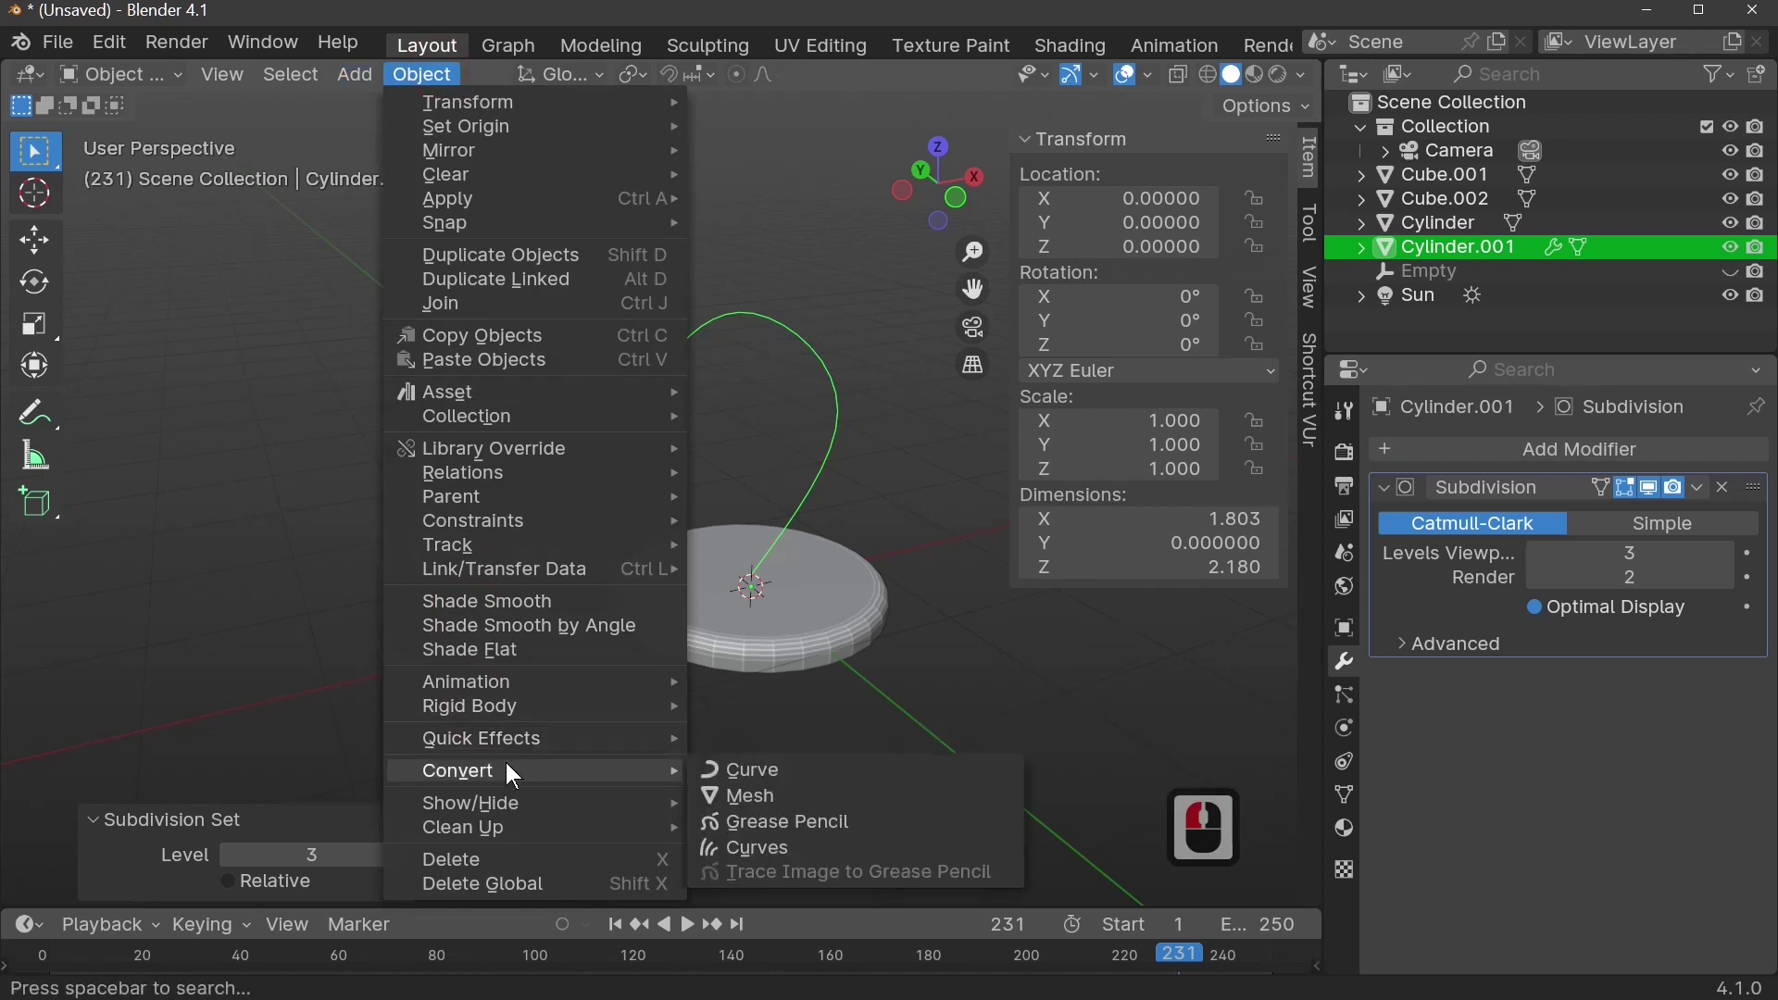
pyautogui.click(761, 768)
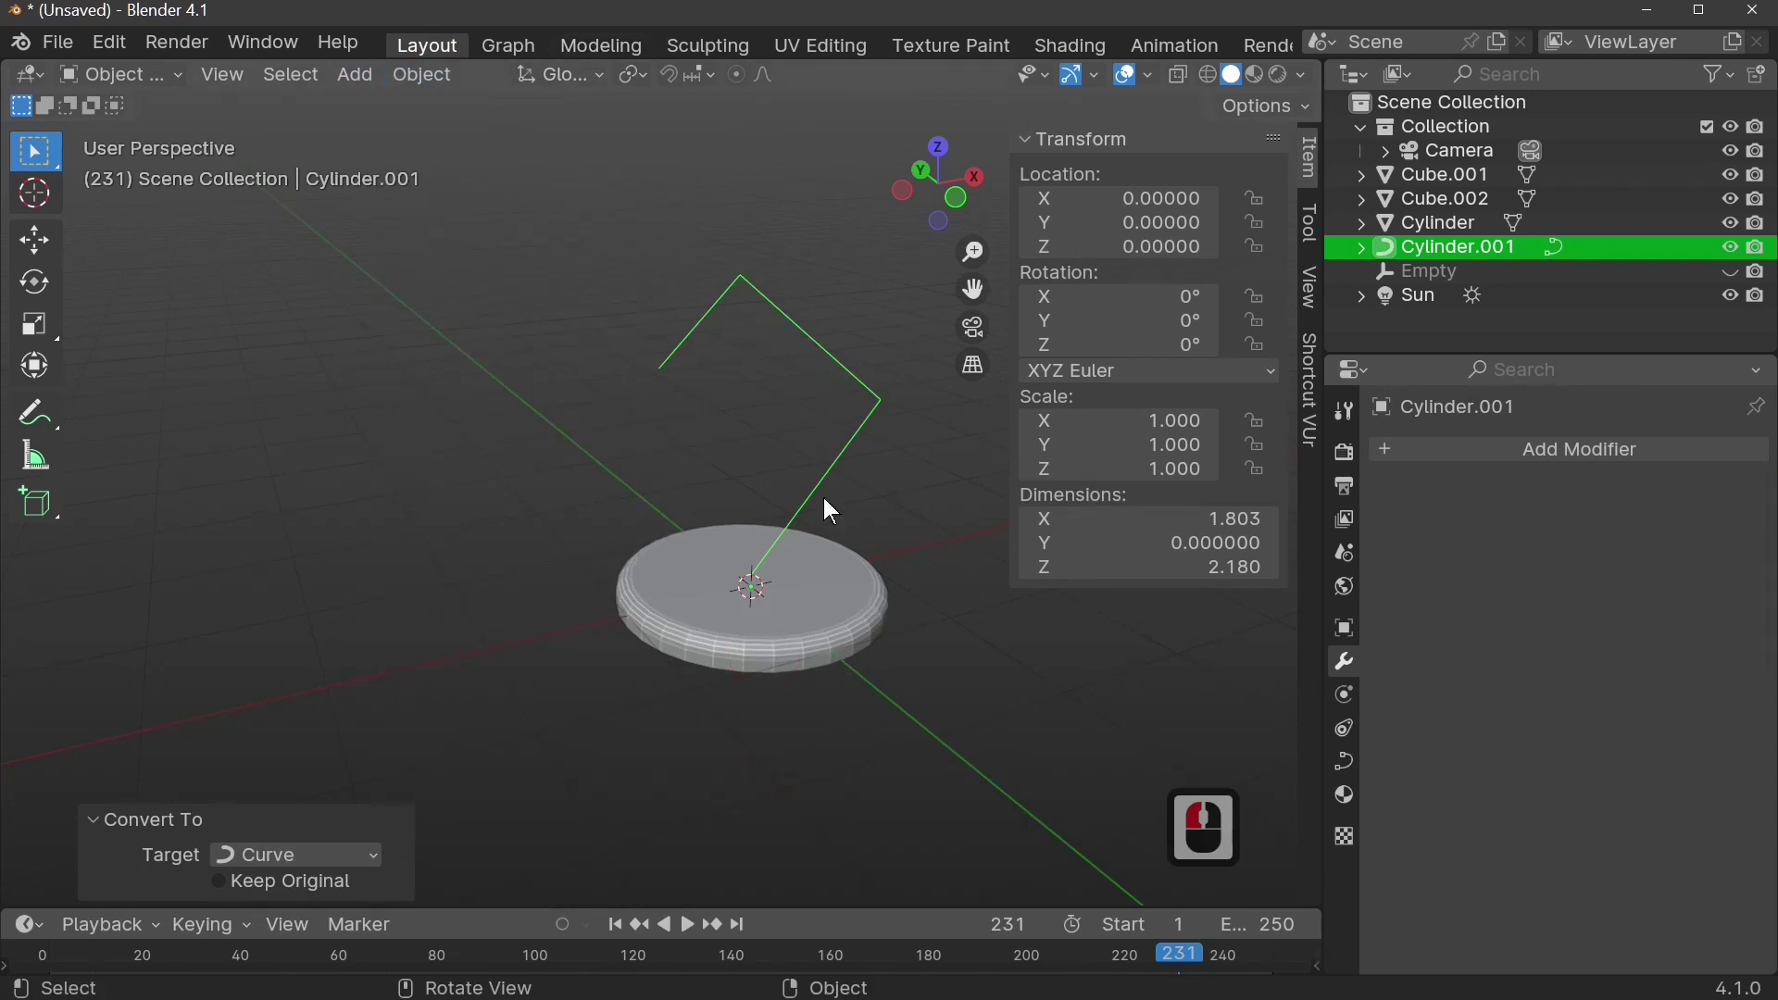
pyautogui.hotkey('ctrl', '2')
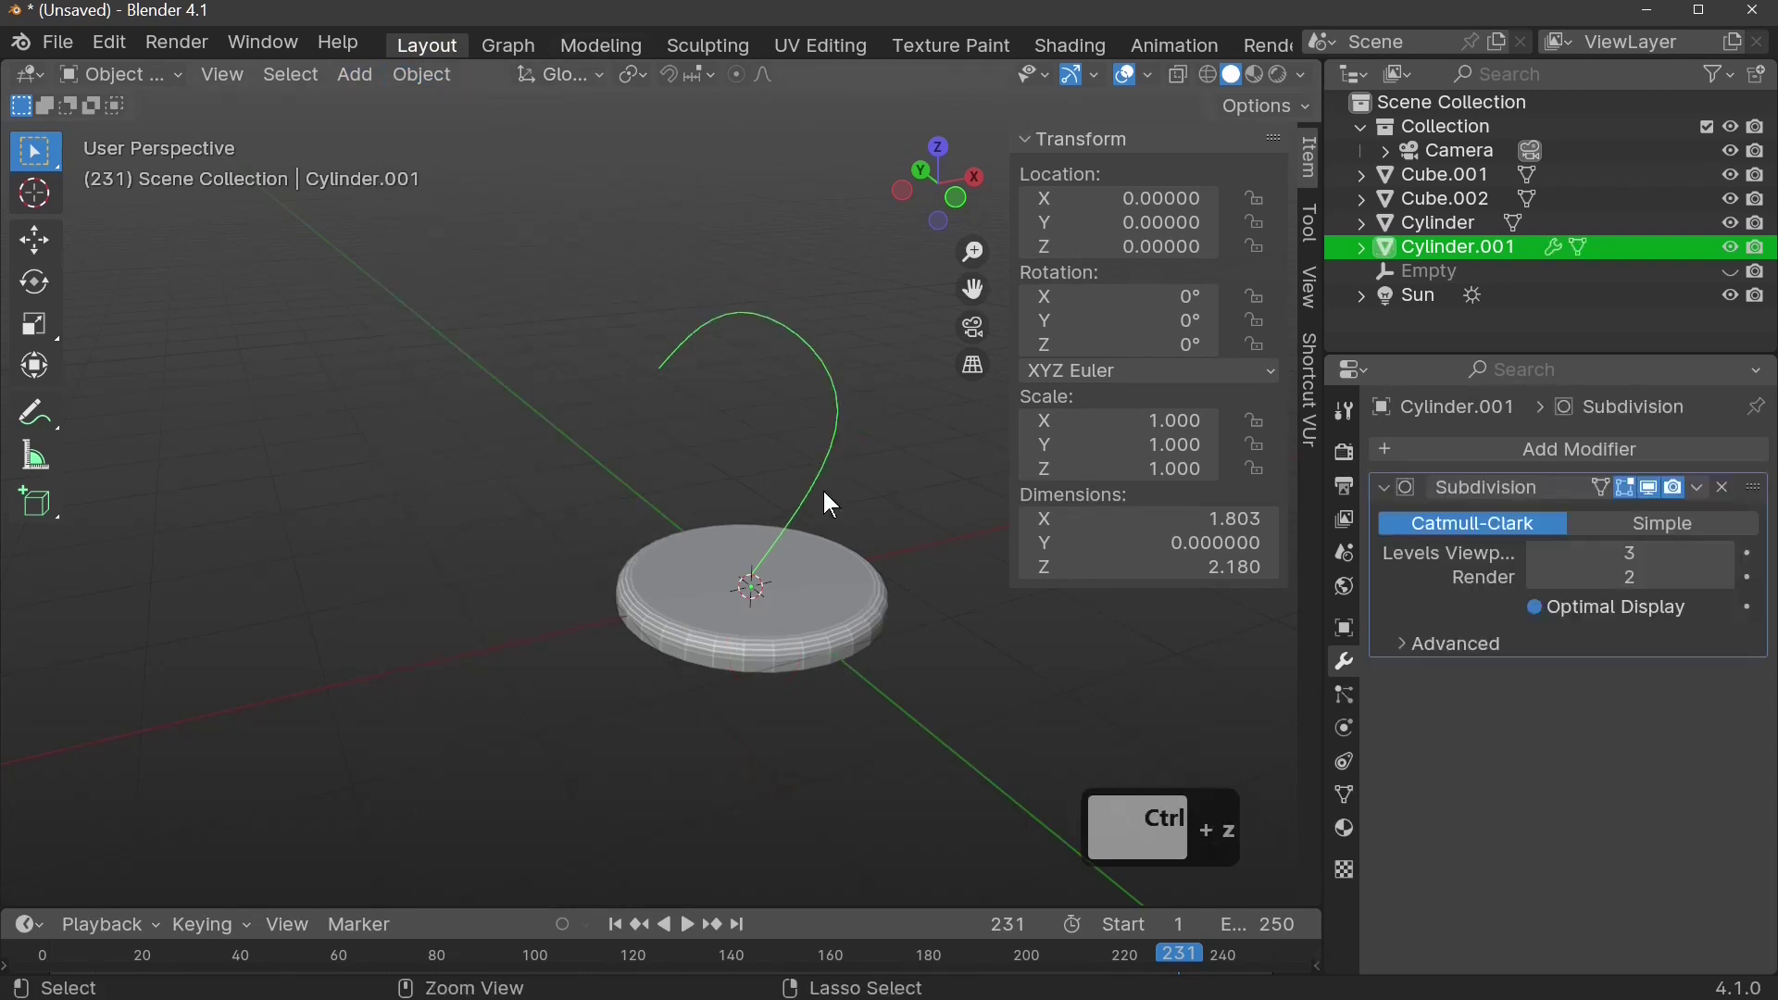
# - Apply the arm line's Subdivision modifier and convert the arm from mesh to curve
pyautogui.click(1699, 488)
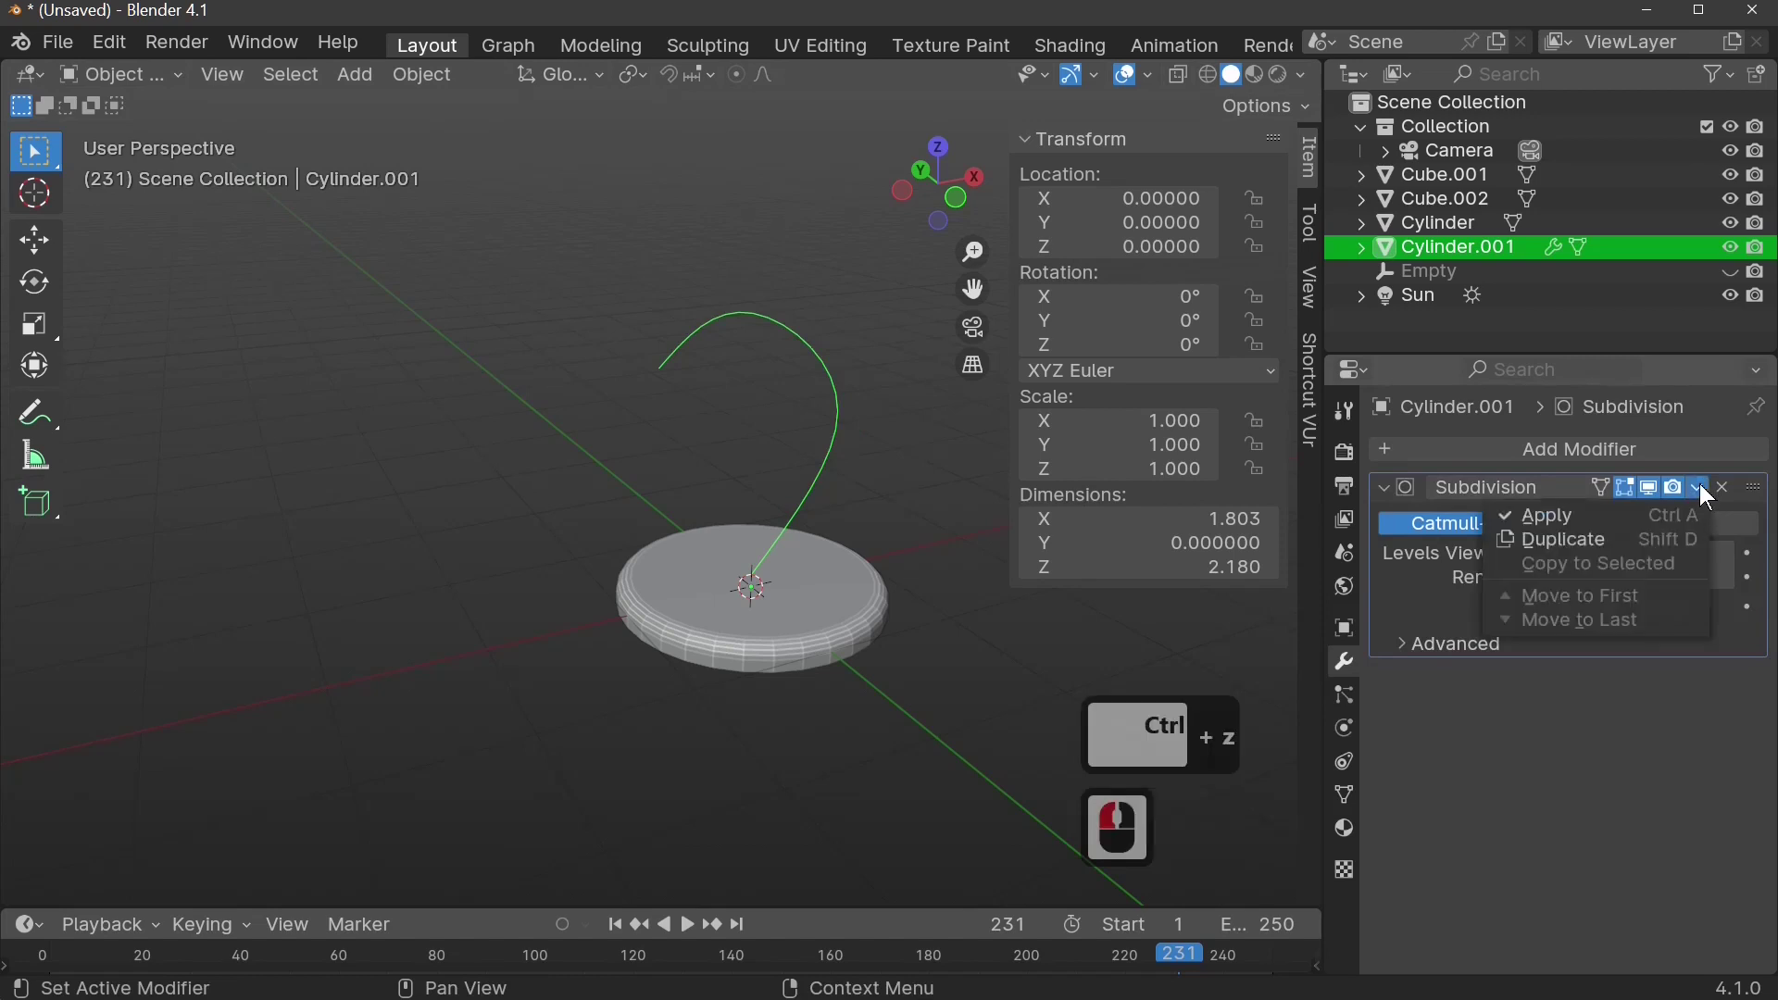
pyautogui.click(1641, 512)
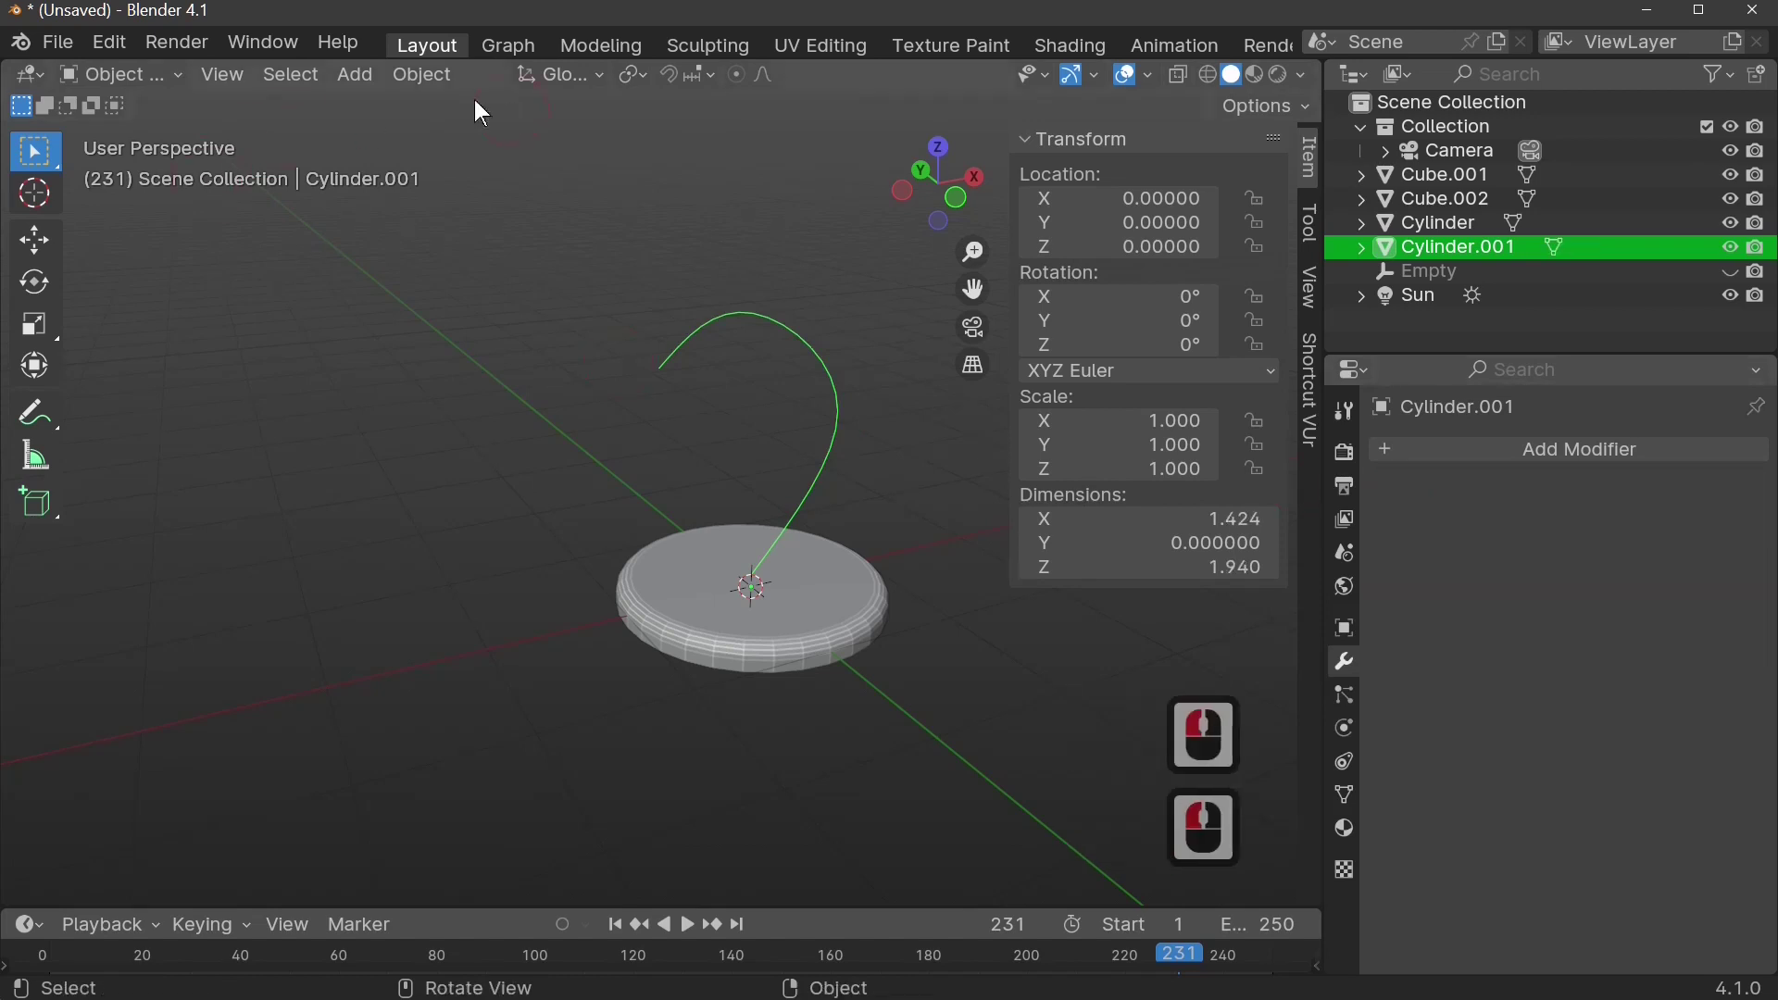
pyautogui.click(426, 75)
pyautogui.moveTo(516, 778)
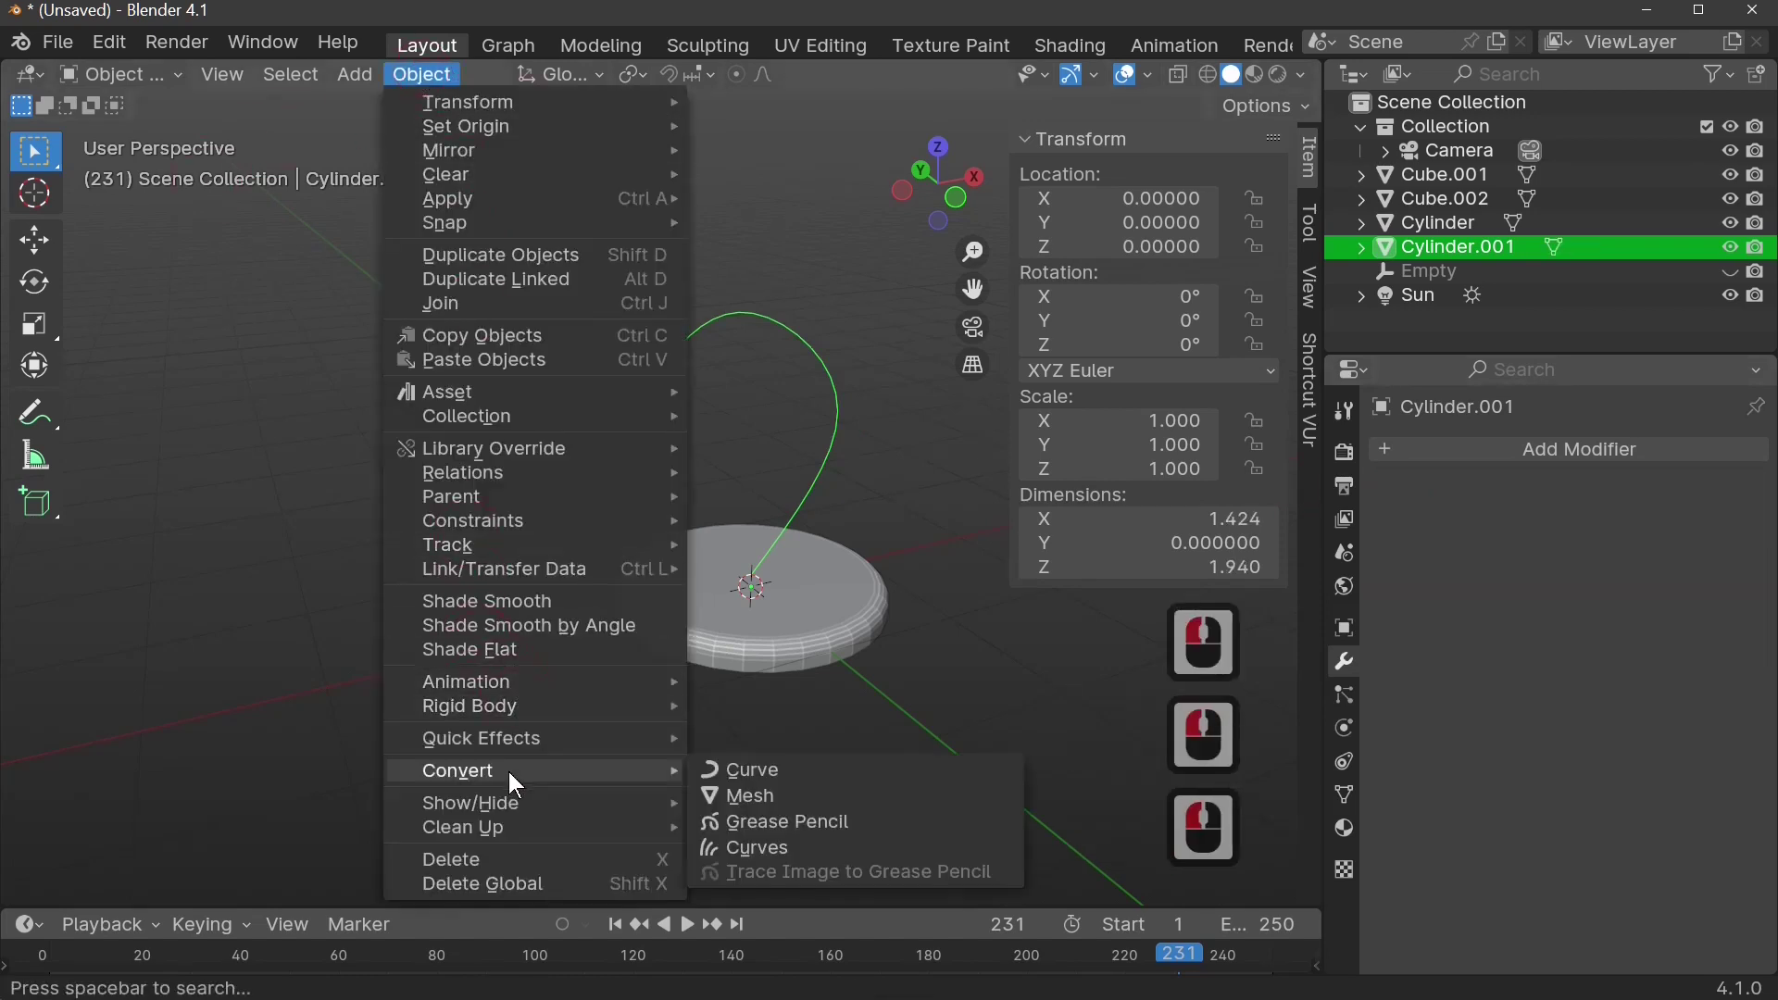
pyautogui.click(747, 769)
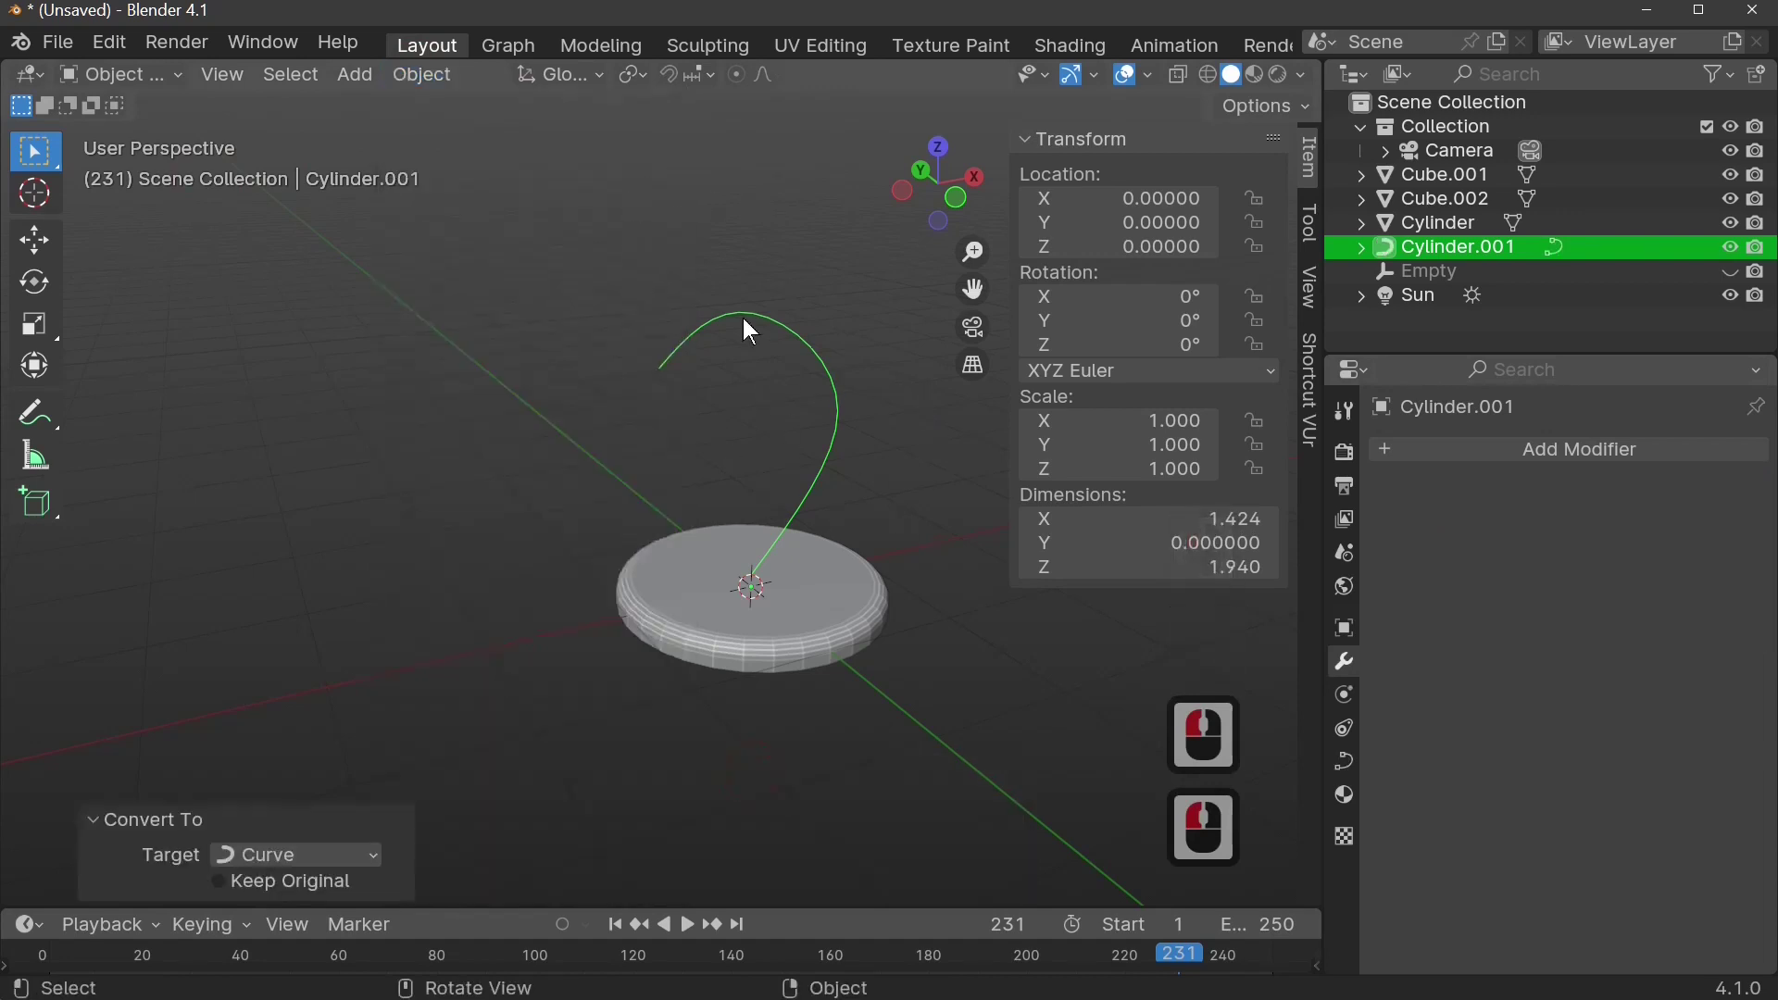
# - Give the arm curve a round bevel with a depth of about 0.087
pyautogui.click(1341, 761)
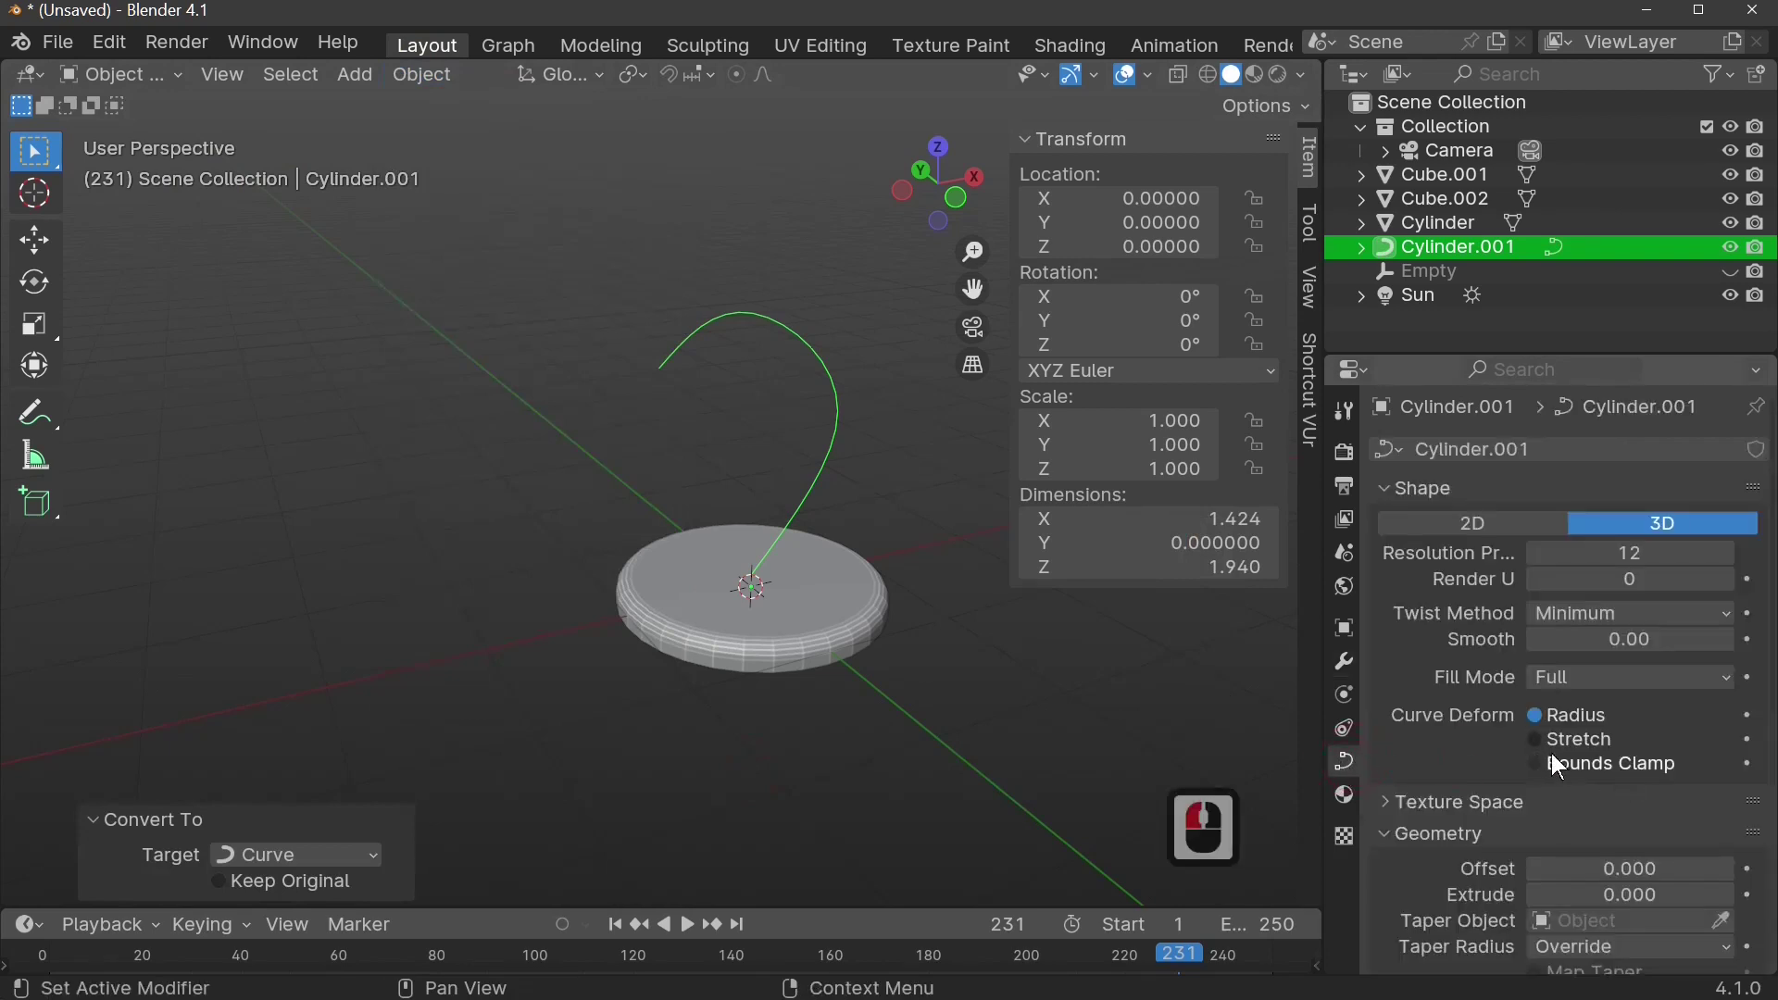
pyautogui.scroll(-6, 1575, 809)
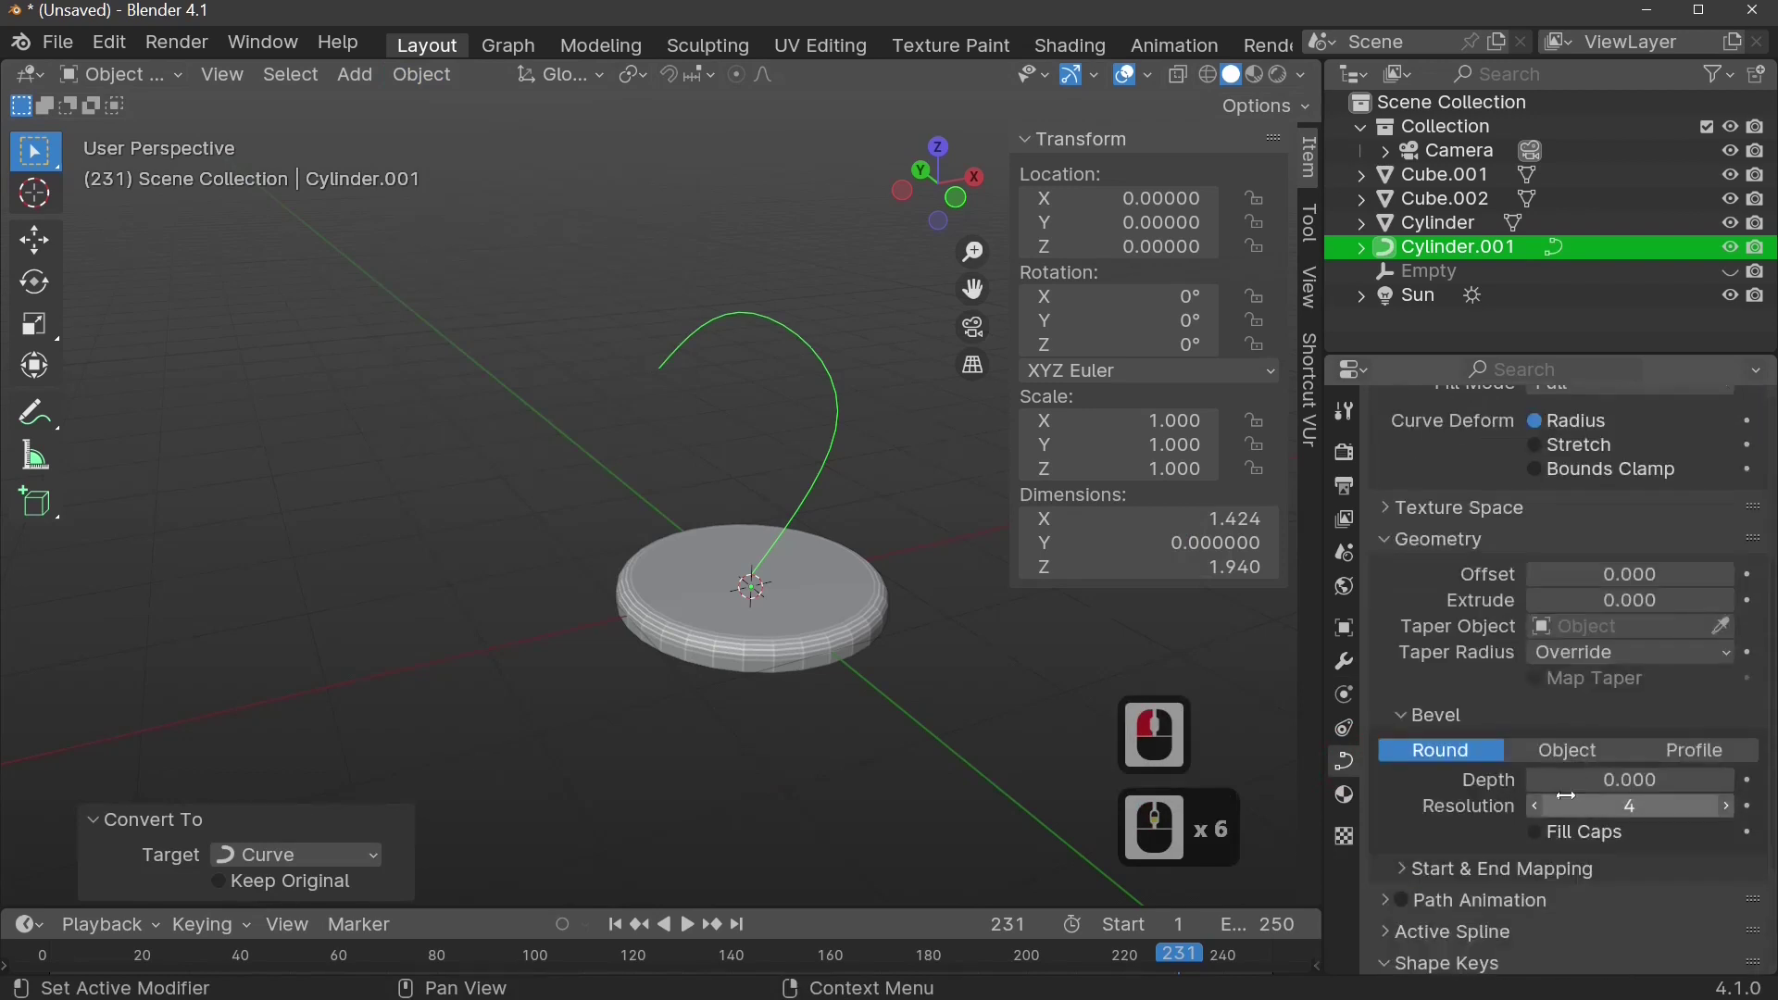
pyautogui.scroll(-5, 1565, 797)
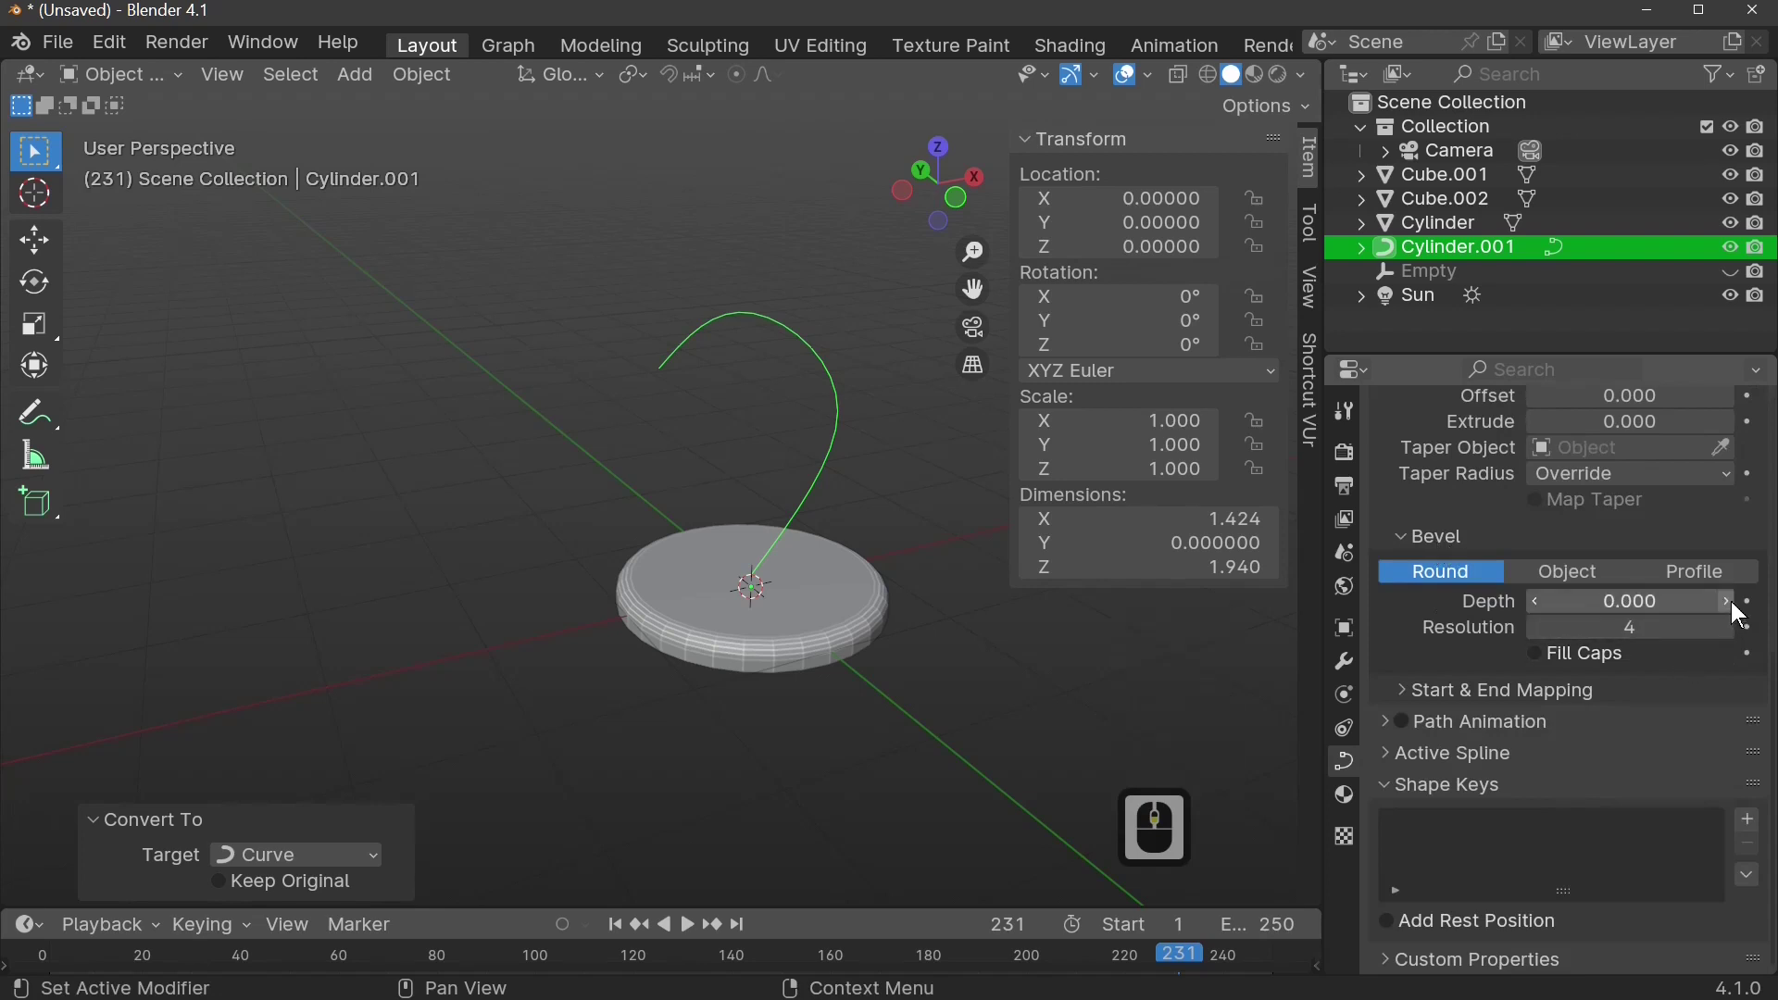
pyautogui.moveTo(1739, 616)
pyautogui.mouseDown()
pyautogui.moveTo(1768, 616)
pyautogui.moveTo(1764, 602)
pyautogui.mouseUp()
pyautogui.moveTo(506, 705); pyautogui.dragTo(315, 715, button='middle')
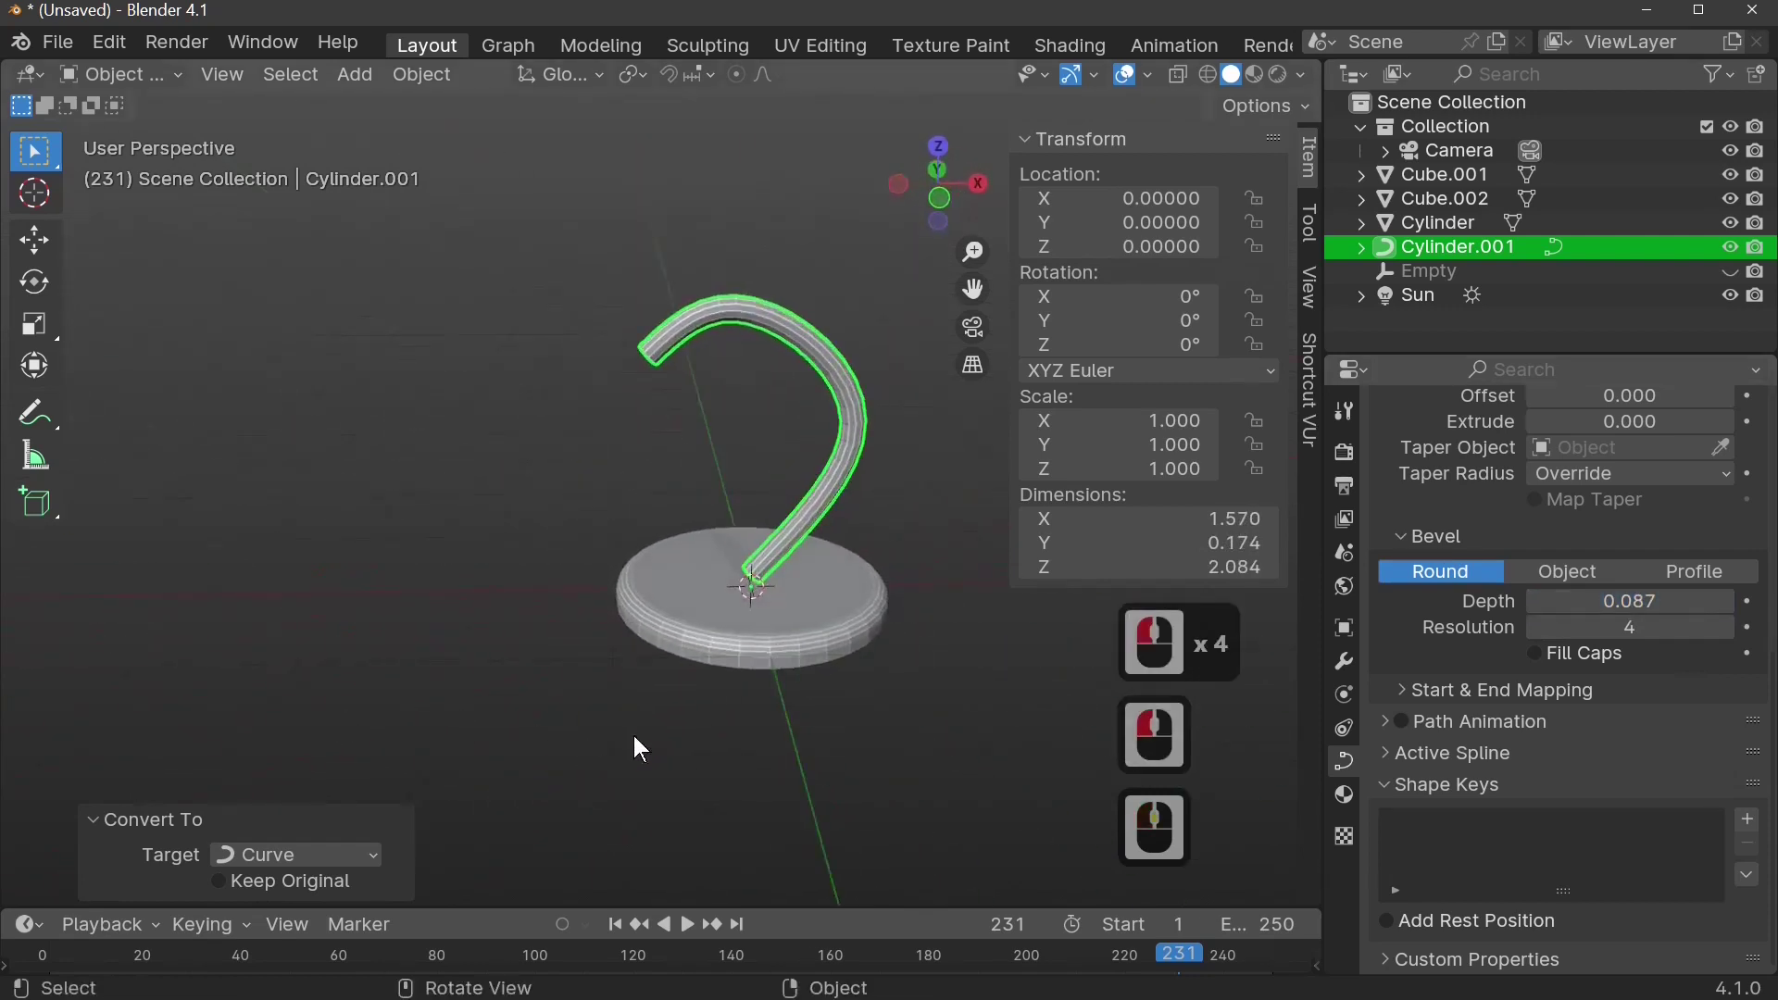
# - Apply smooth shading to the tubular arm
pyautogui.scroll(4, 662, 747)
pyautogui.moveTo(686, 746); pyautogui.dragTo(939, 467, button='middle')
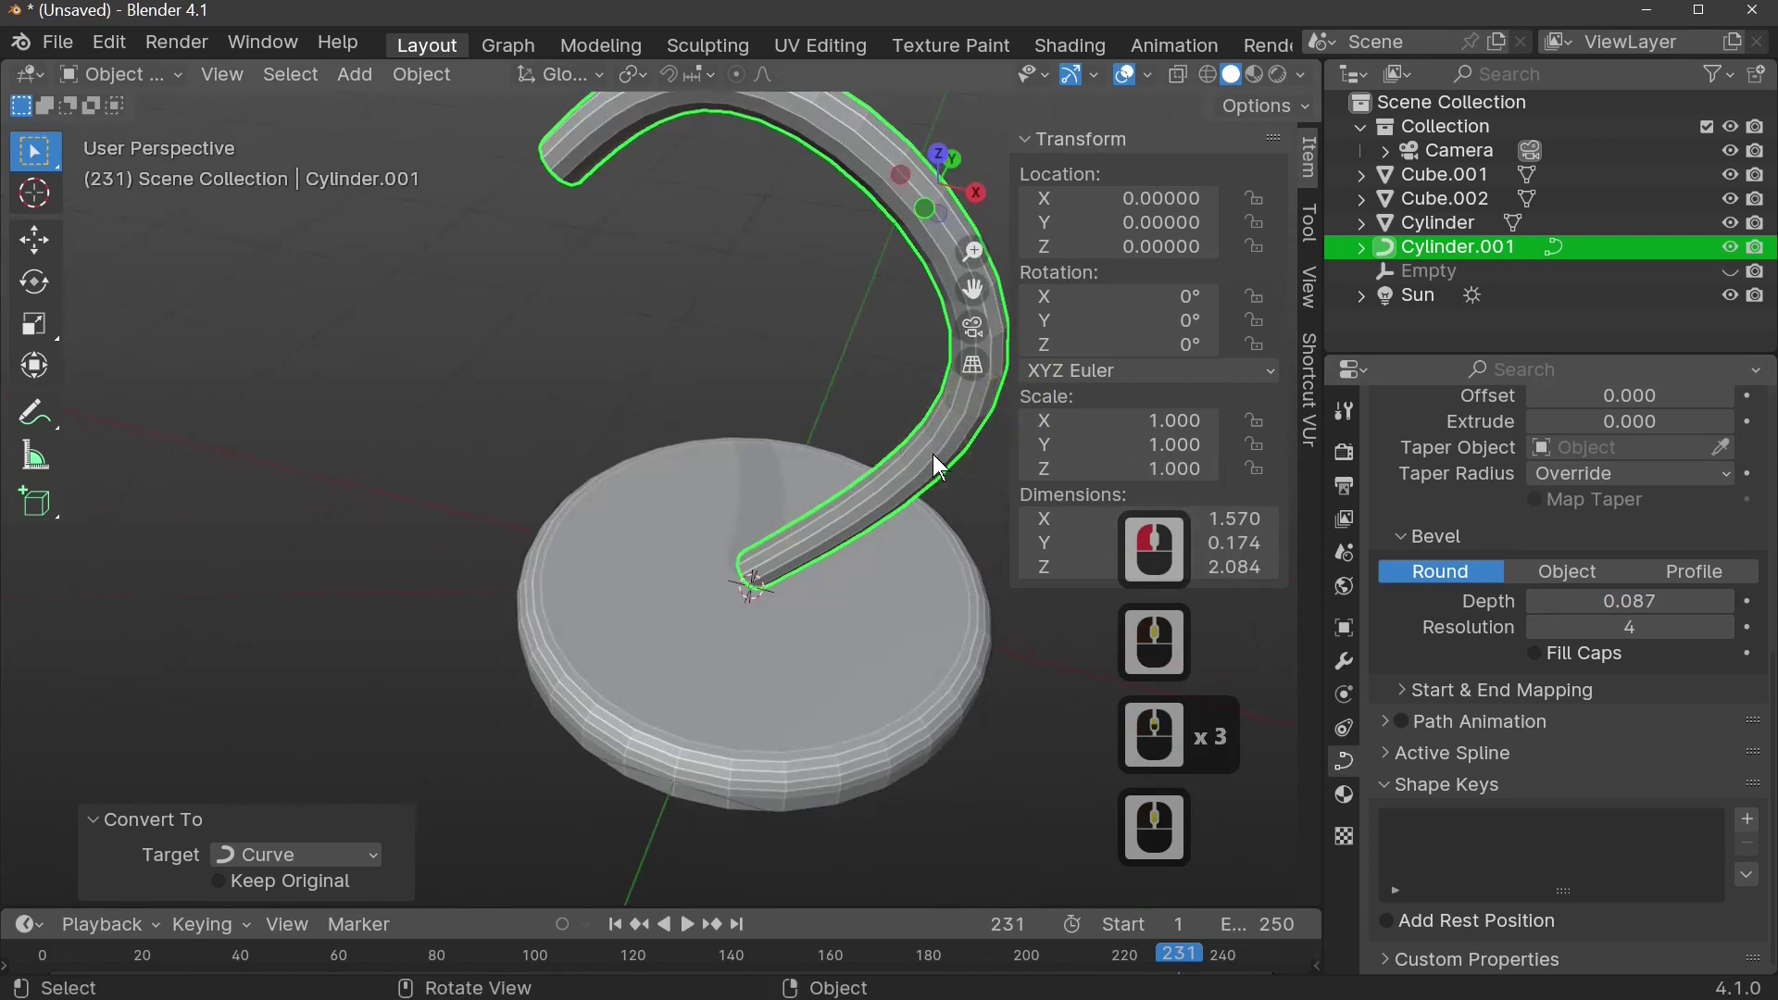
pyautogui.rightClick(932, 453)
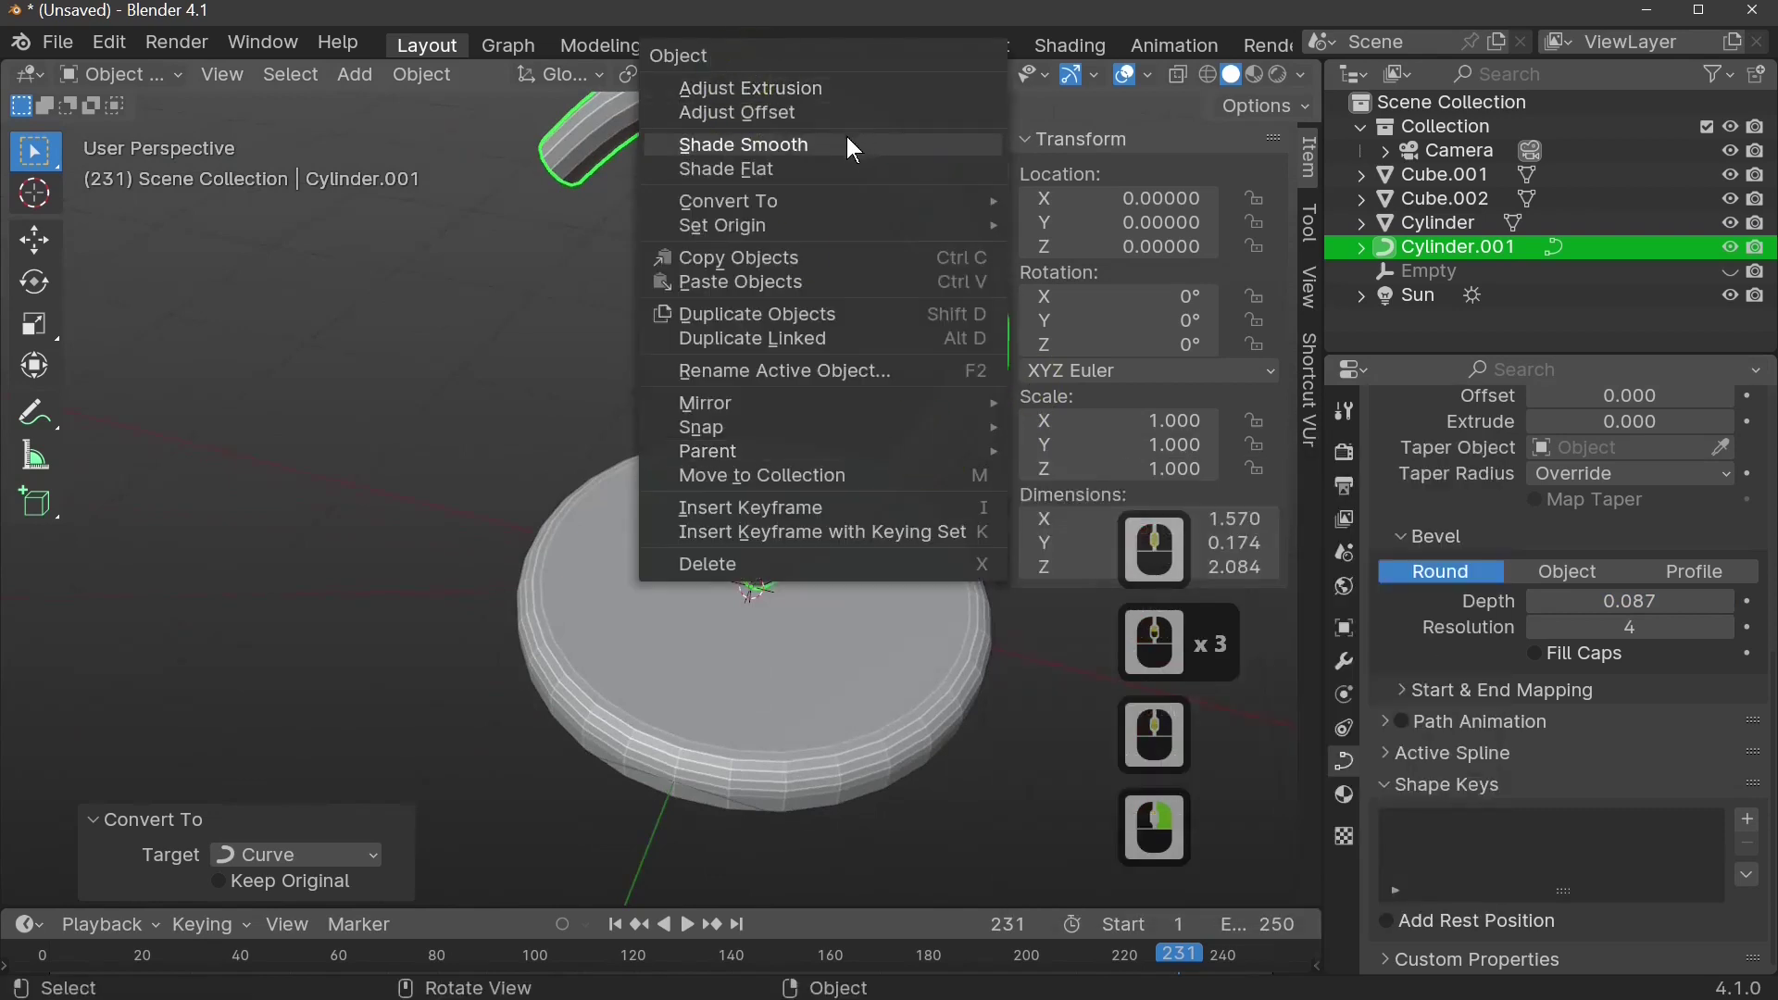
pyautogui.click(838, 141)
pyautogui.moveTo(813, 268); pyautogui.dragTo(934, 446, button='middle')
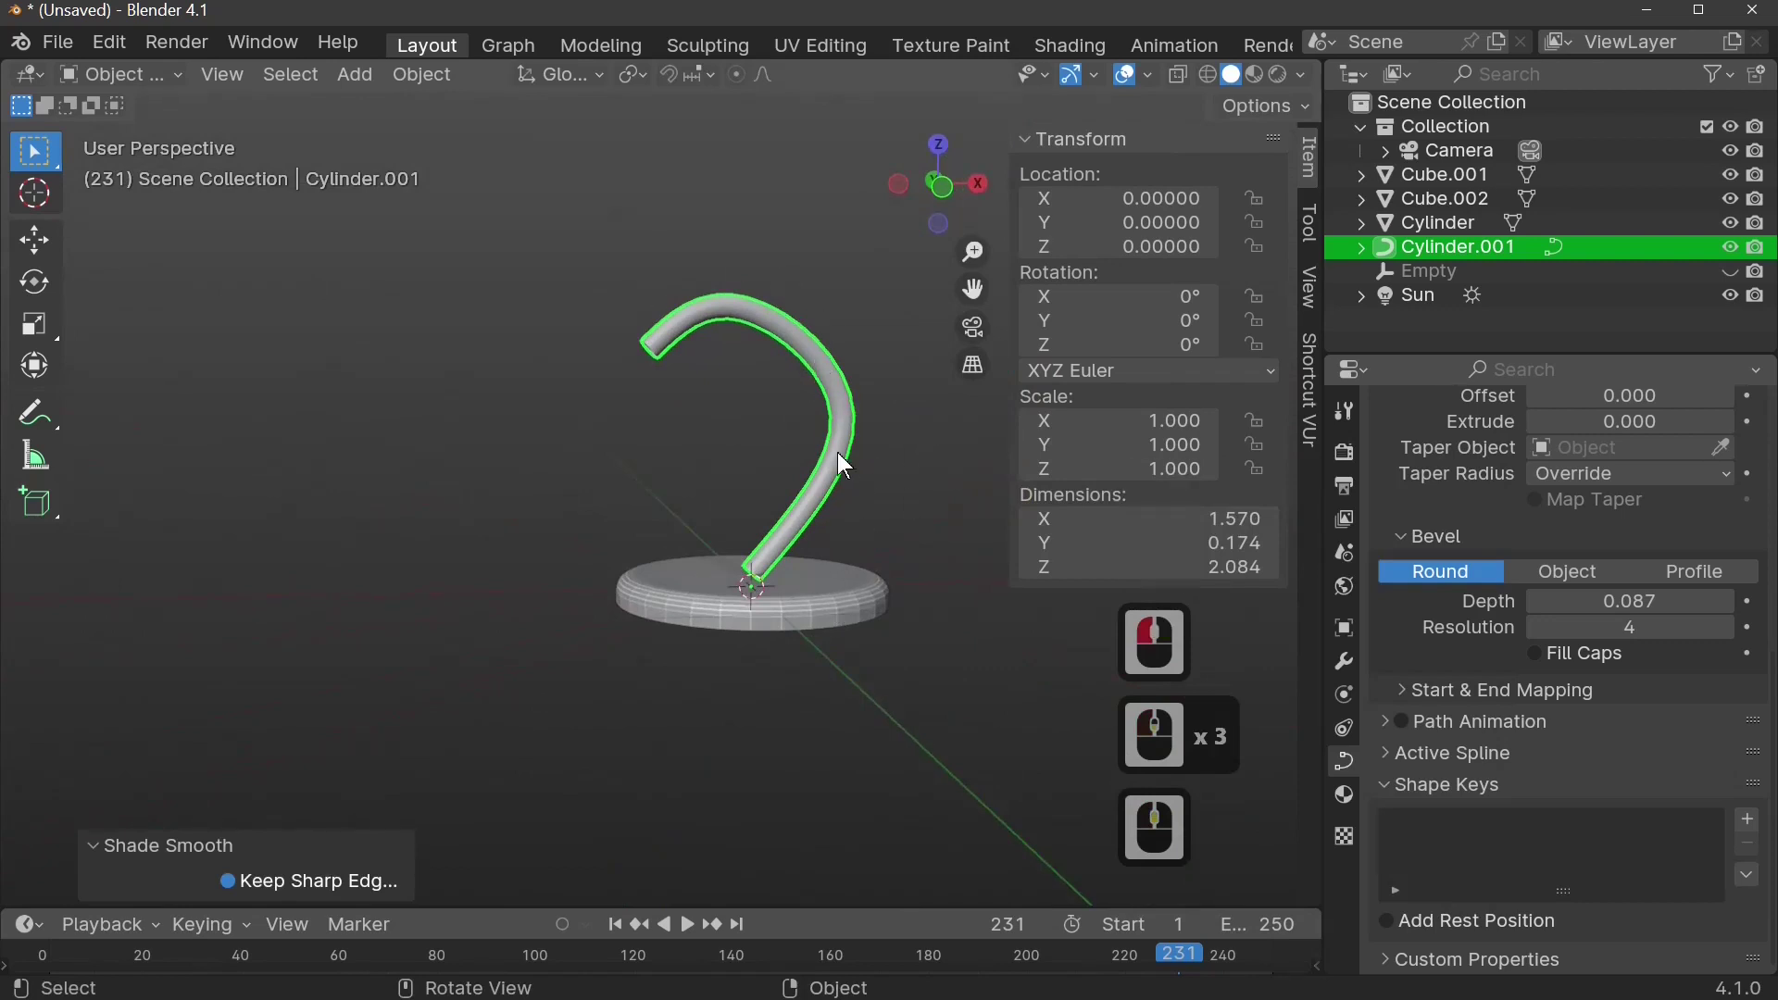
pyautogui.moveTo(838, 452); pyautogui.dragTo(808, 547, button='middle')
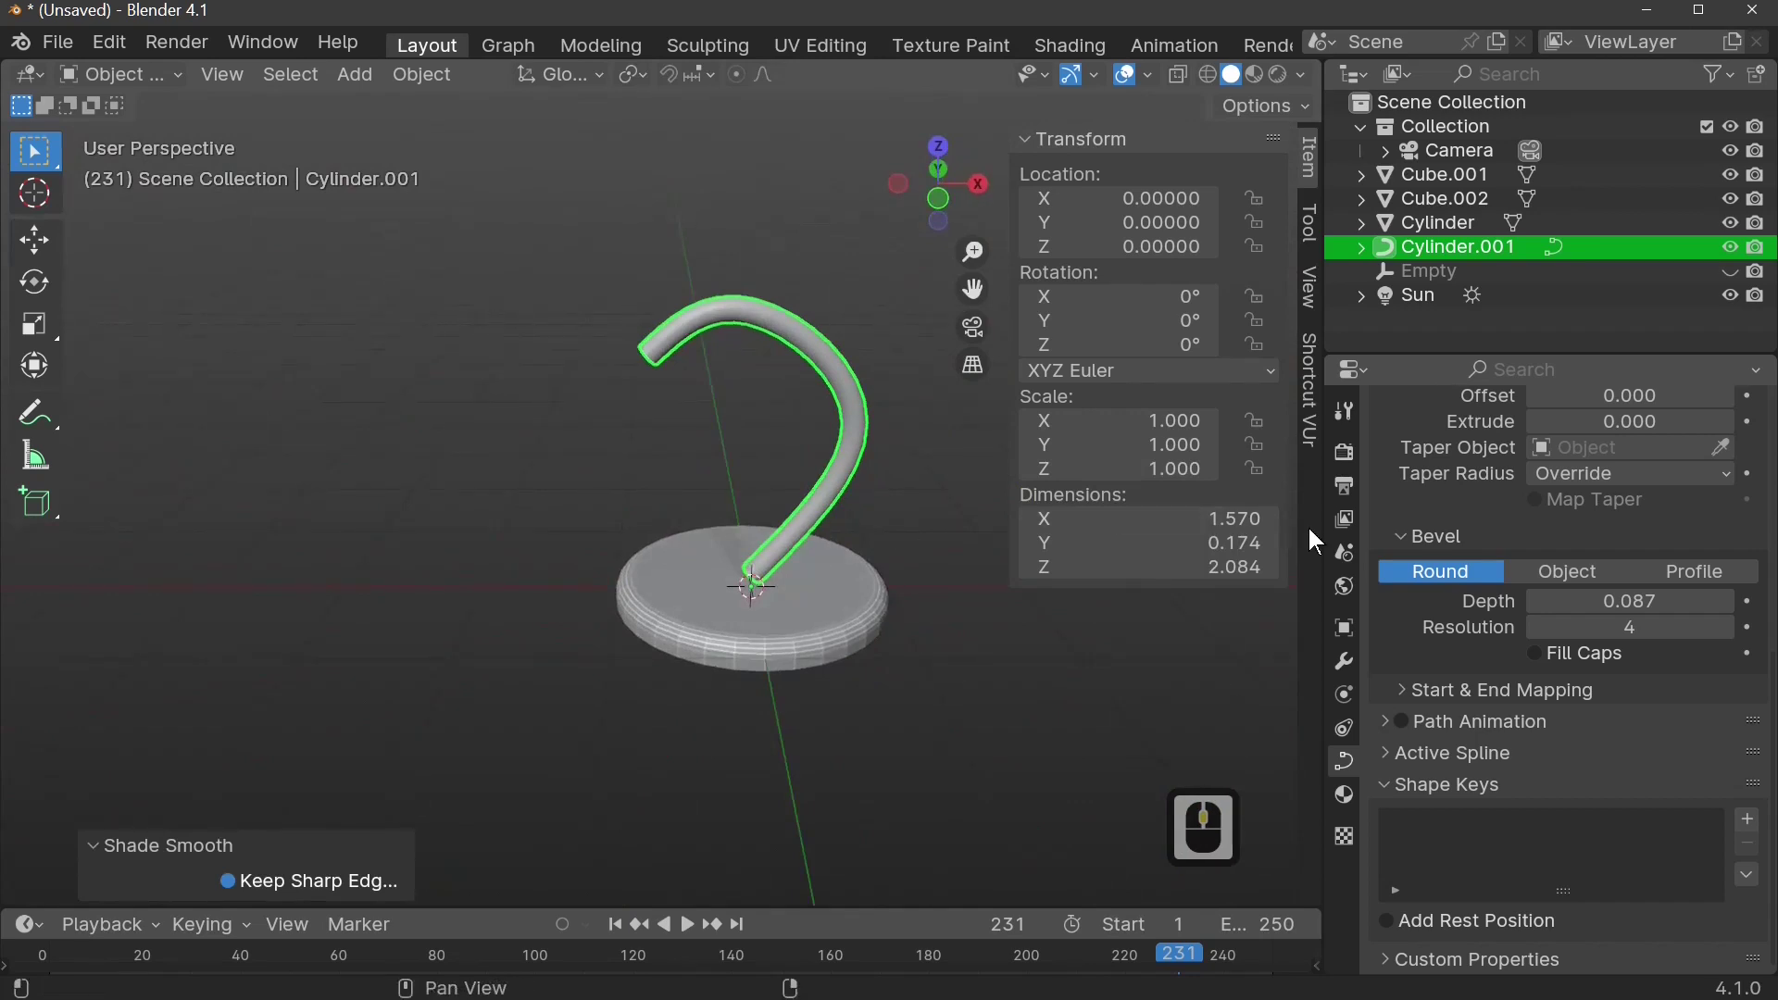
# - Convert the beveled arm curve back to a mesh and inspect where it meets the disc base
pyautogui.scroll(12, 1591, 675)
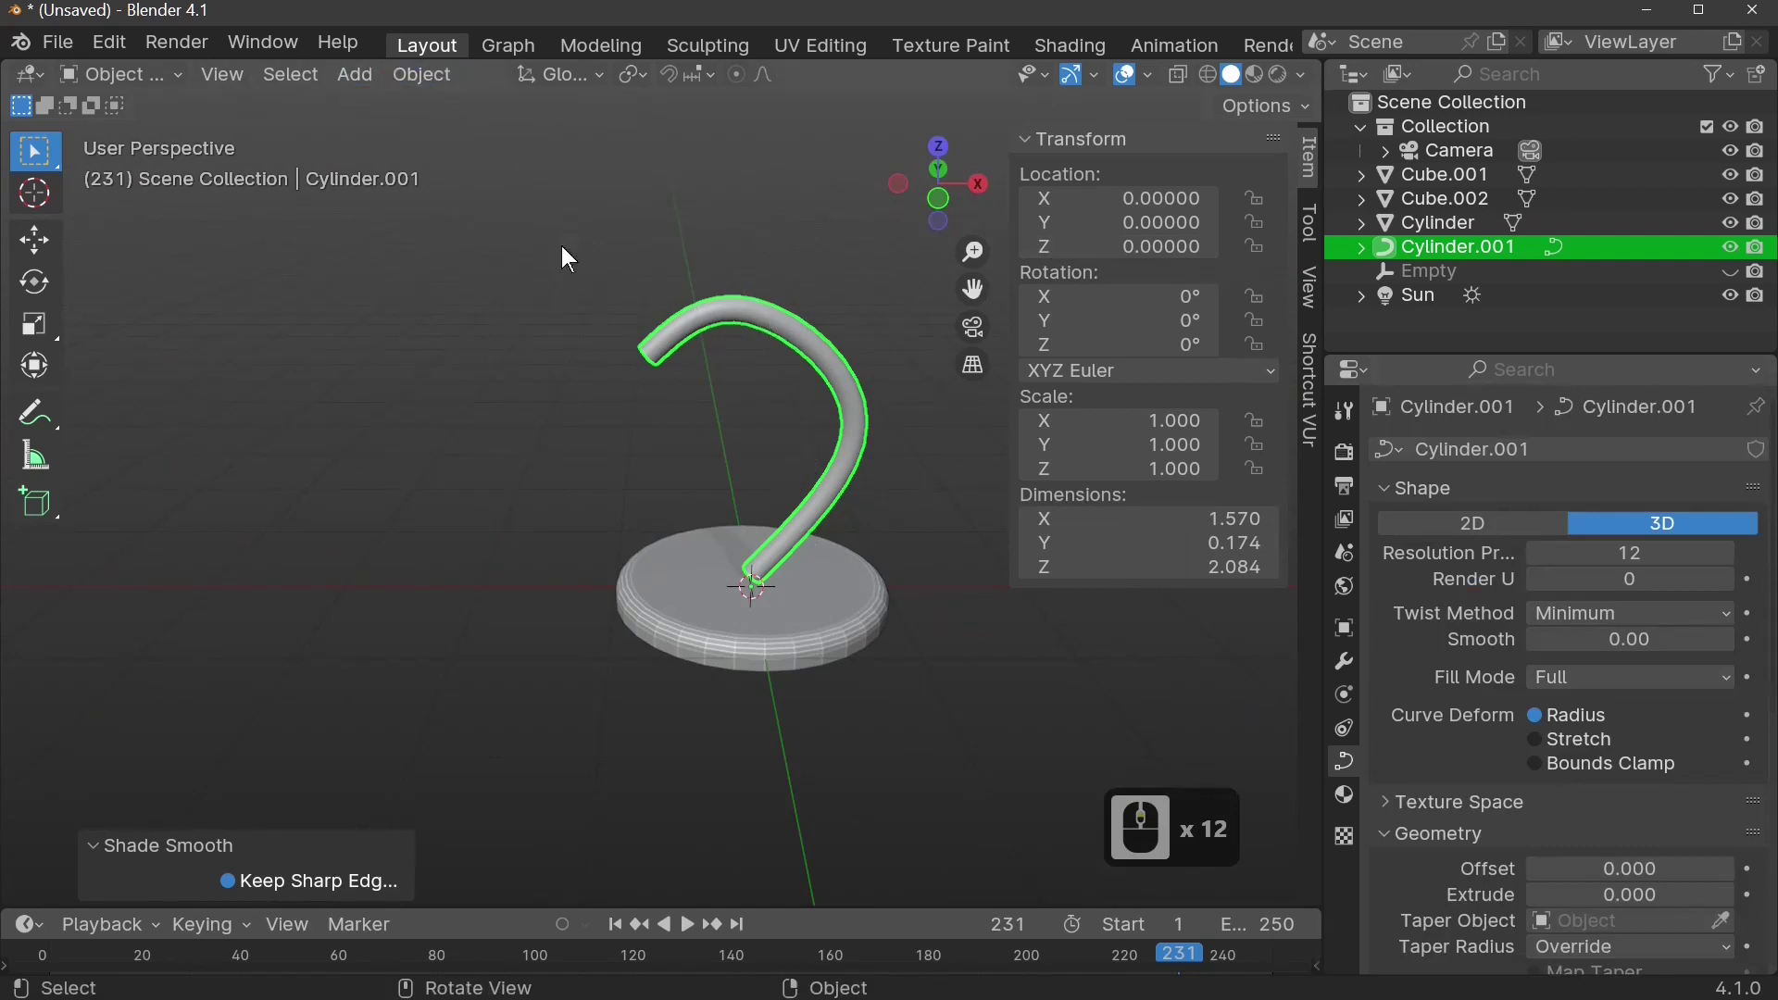
pyautogui.click(423, 74)
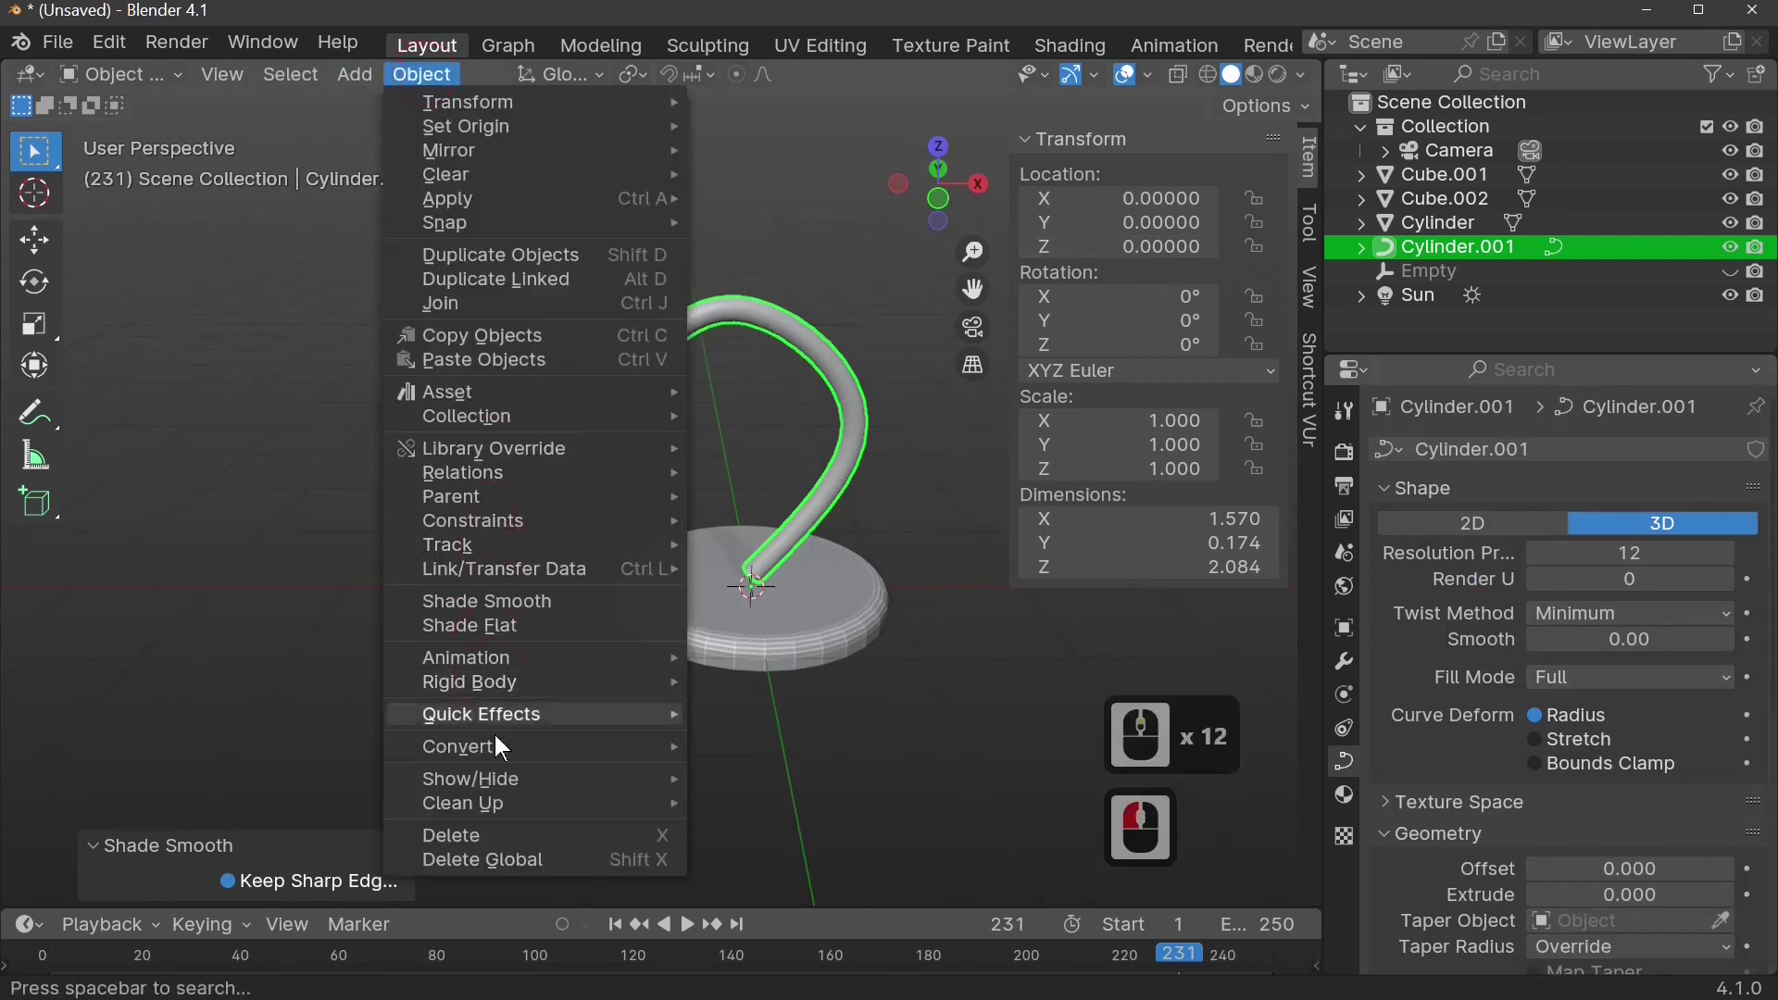
pyautogui.moveTo(498, 752)
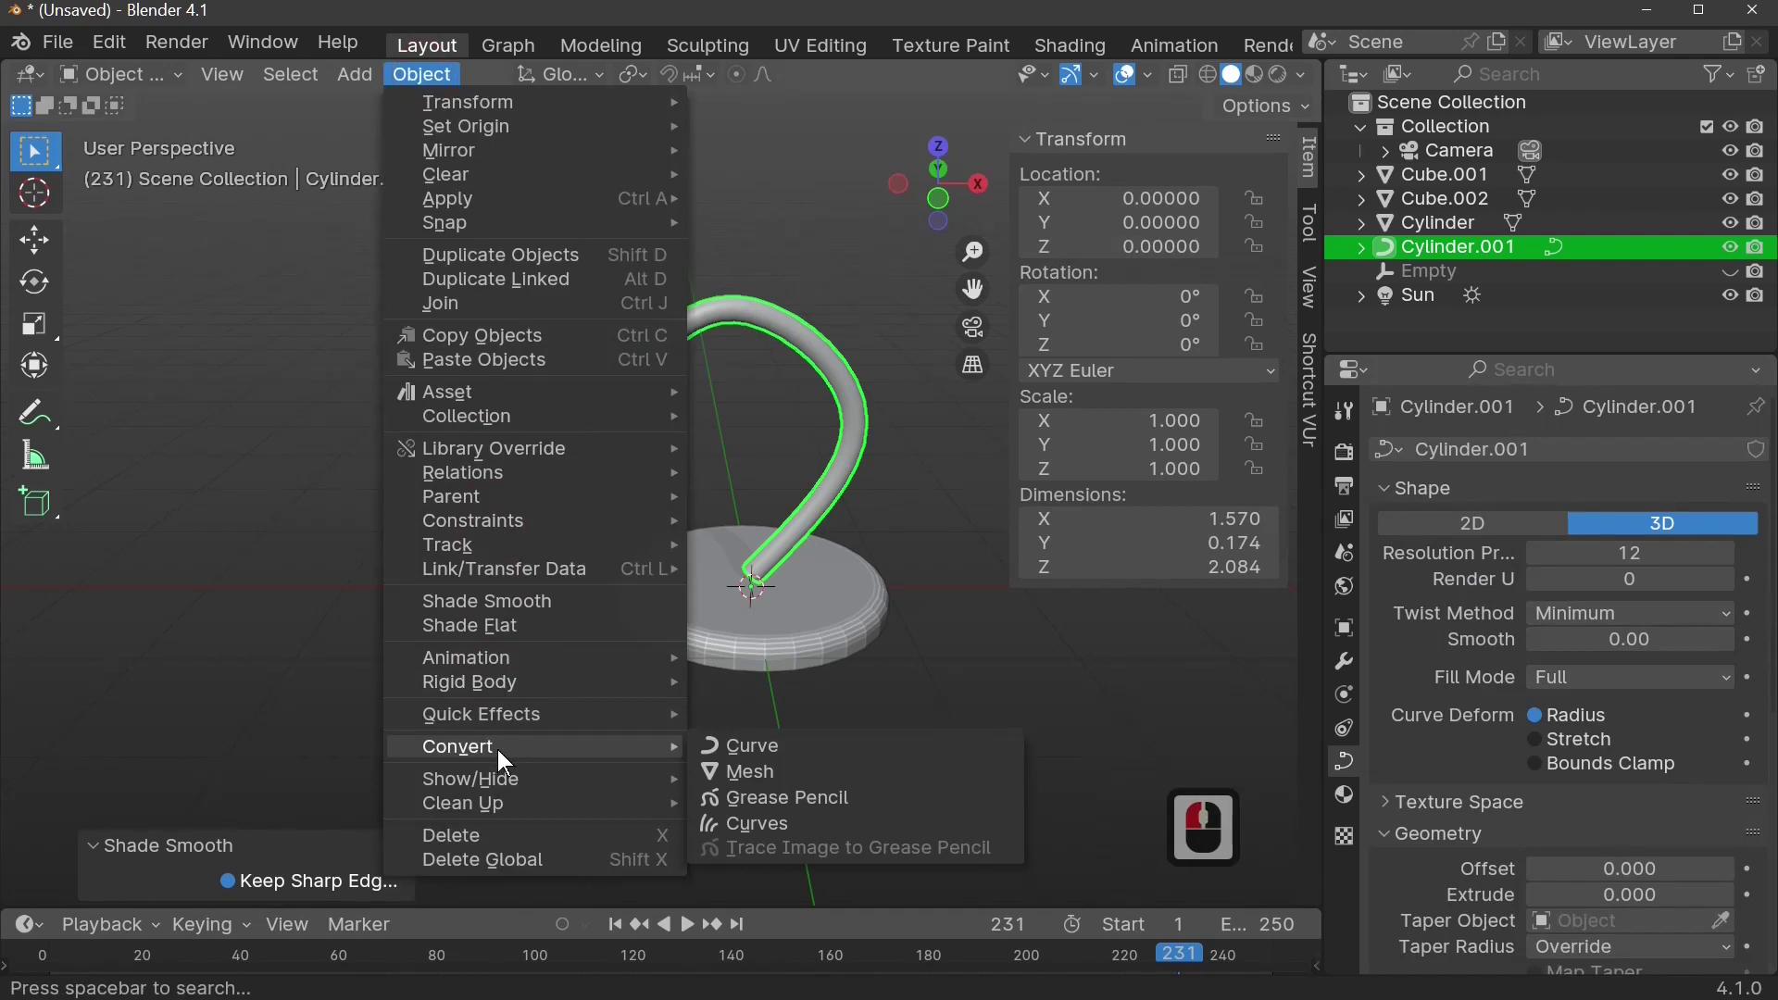
pyautogui.click(813, 775)
pyautogui.scroll(5, 915, 513)
pyautogui.moveTo(963, 516); pyautogui.dragTo(905, 555, button='middle')
pyautogui.scroll(-4, 891, 371)
pyautogui.scroll(2, 891, 540)
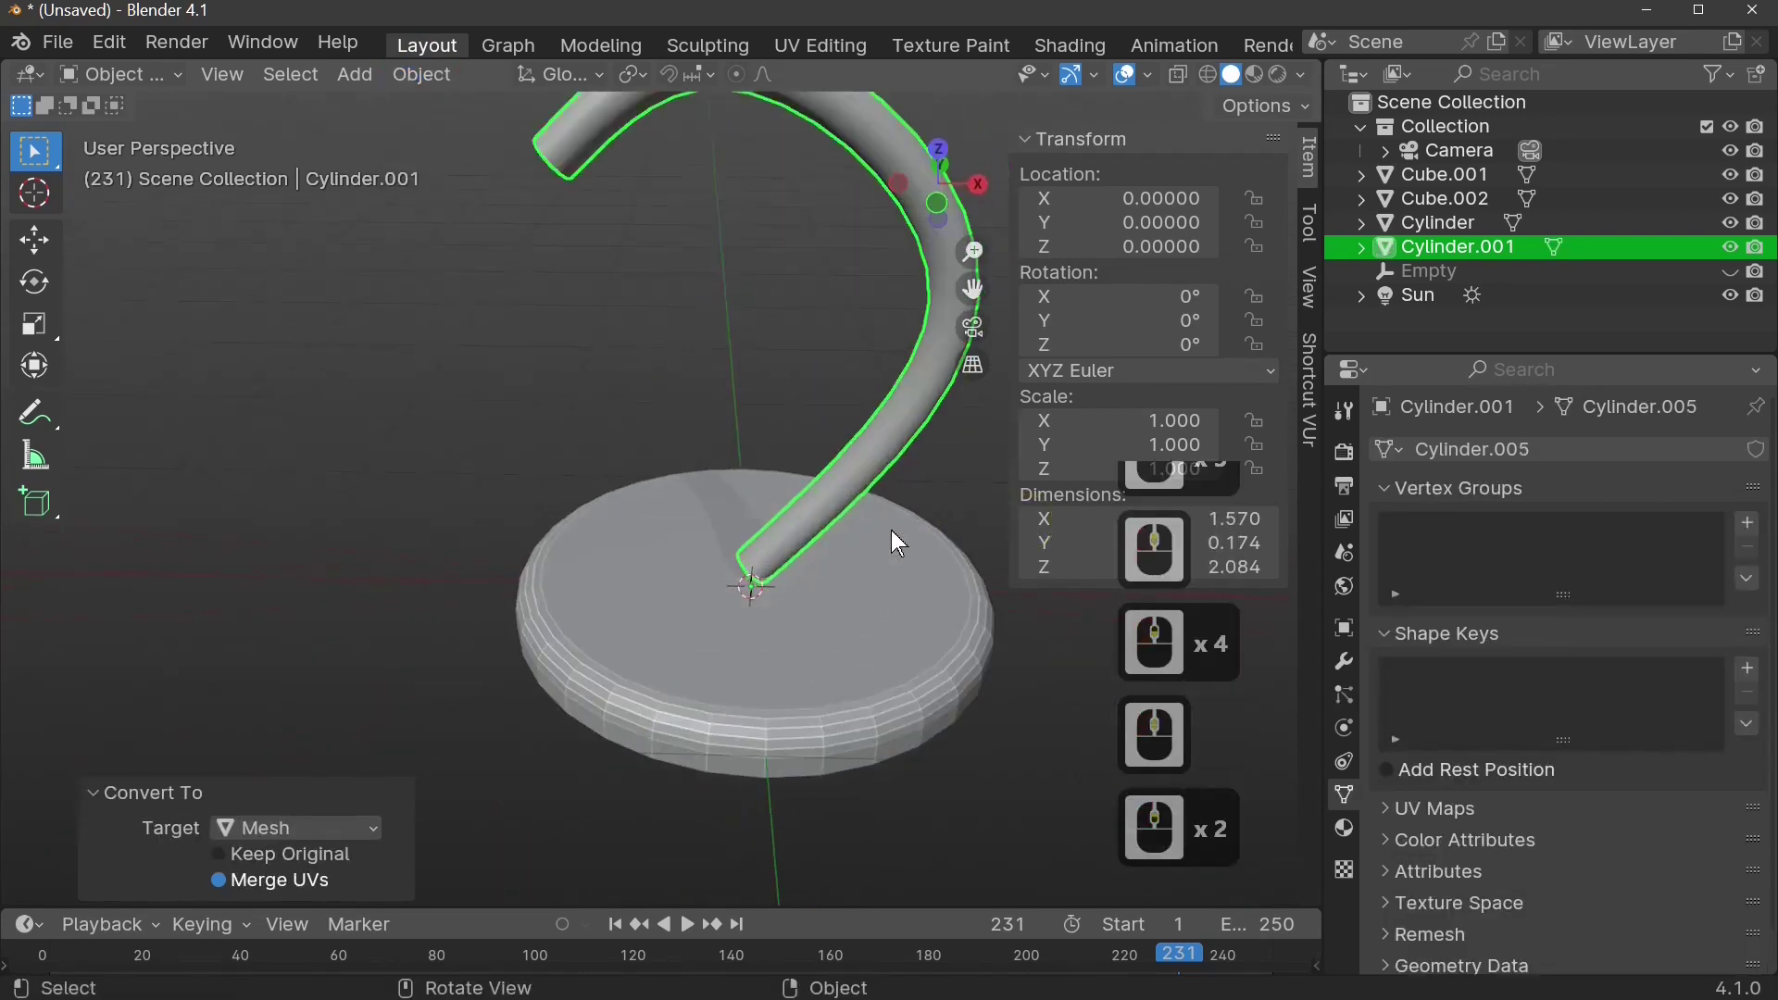
# - Open the tubular arm mesh for editing in edge selection mode
pyautogui.scroll(-2, 891, 540)
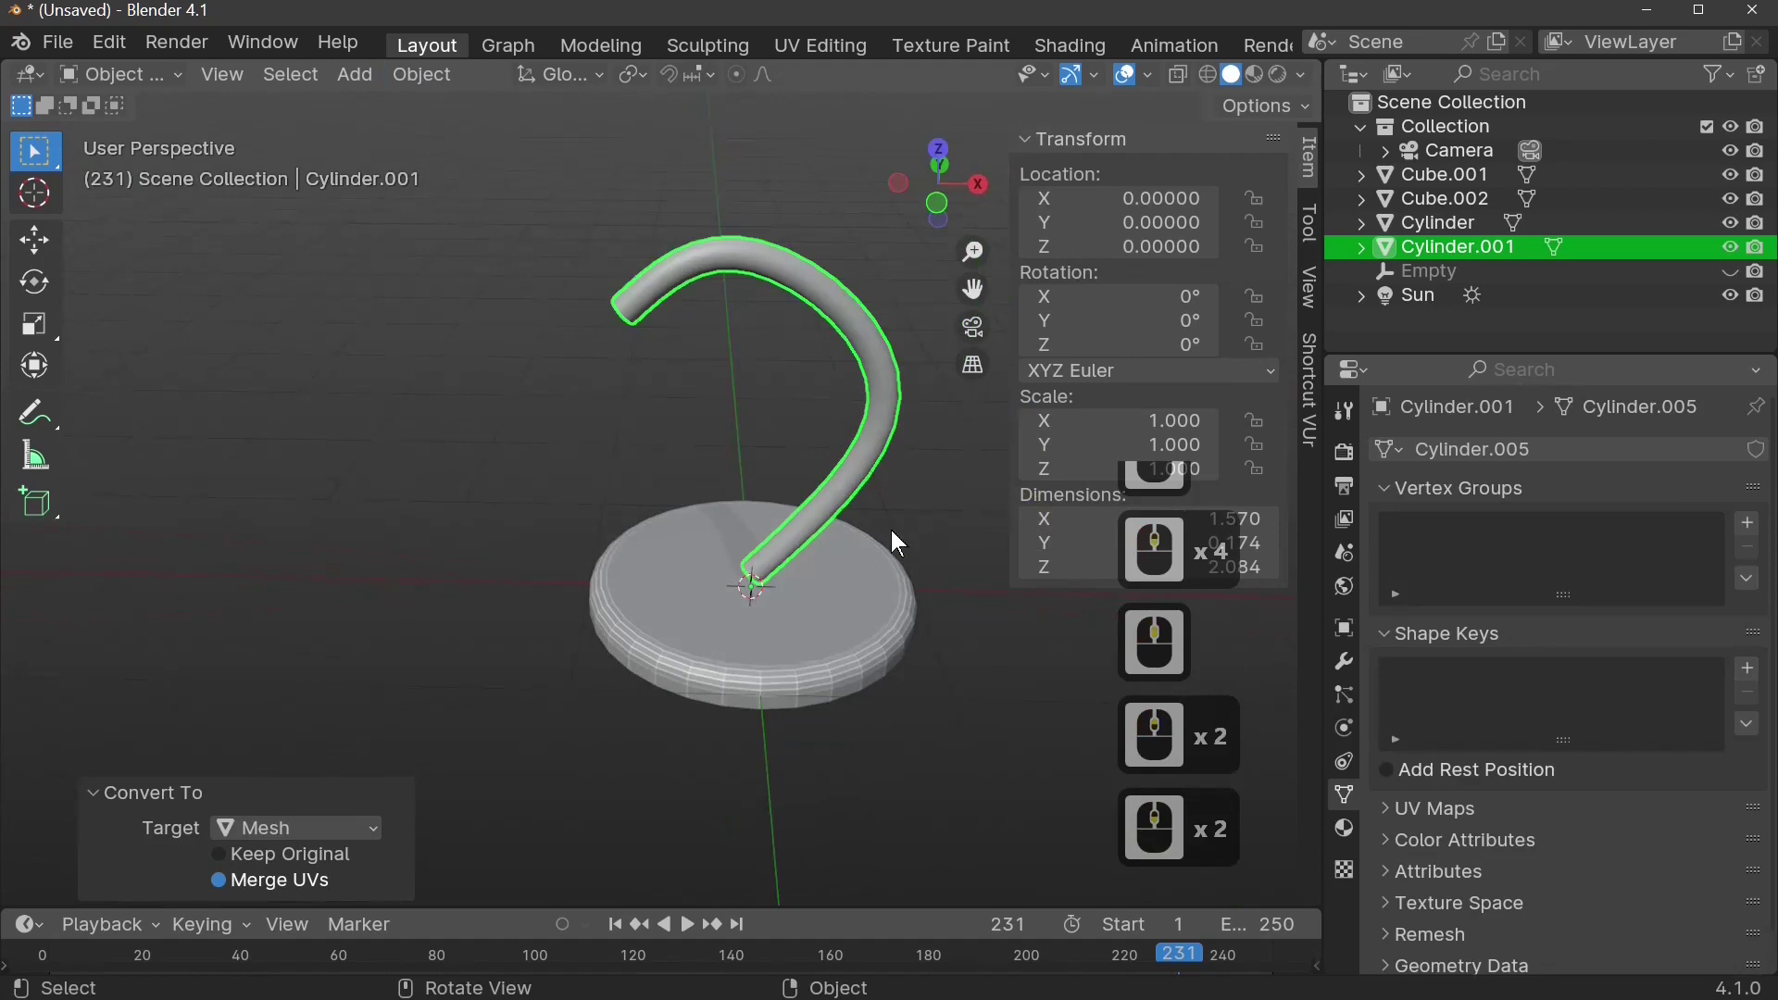
pyautogui.press('Tab')
pyautogui.moveTo(889, 528); pyautogui.dragTo(883, 479, button='middle')
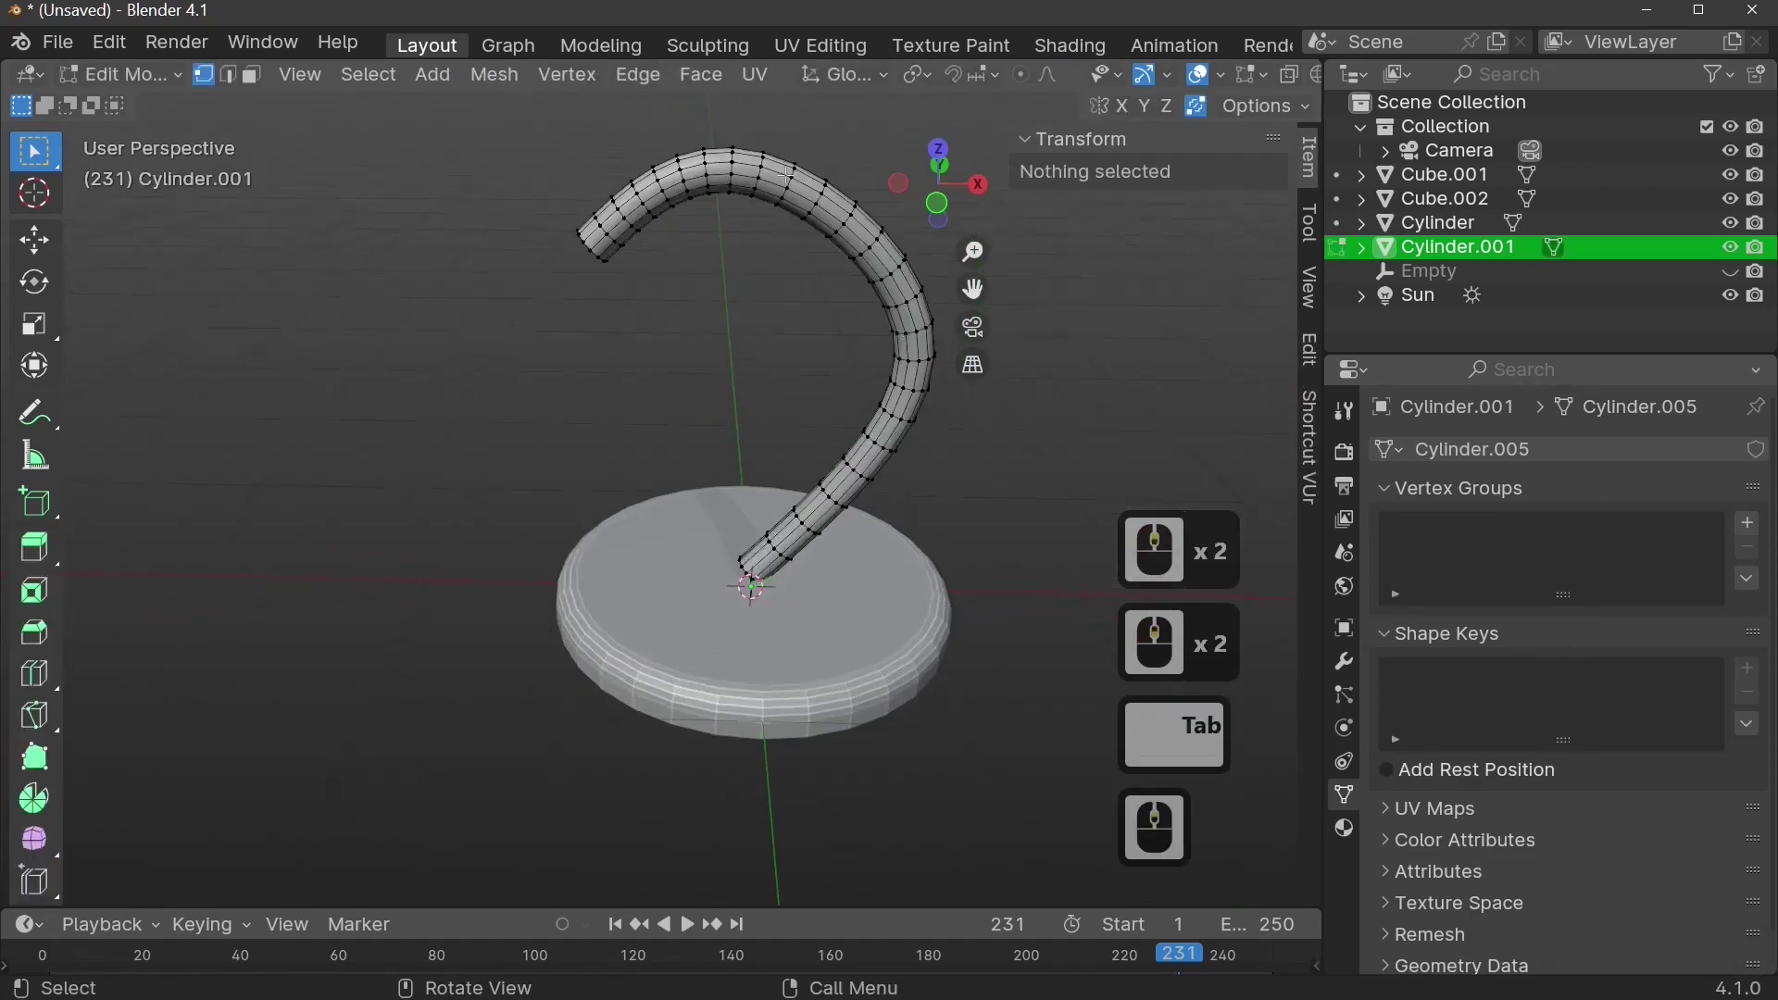
pyautogui.press('alt')
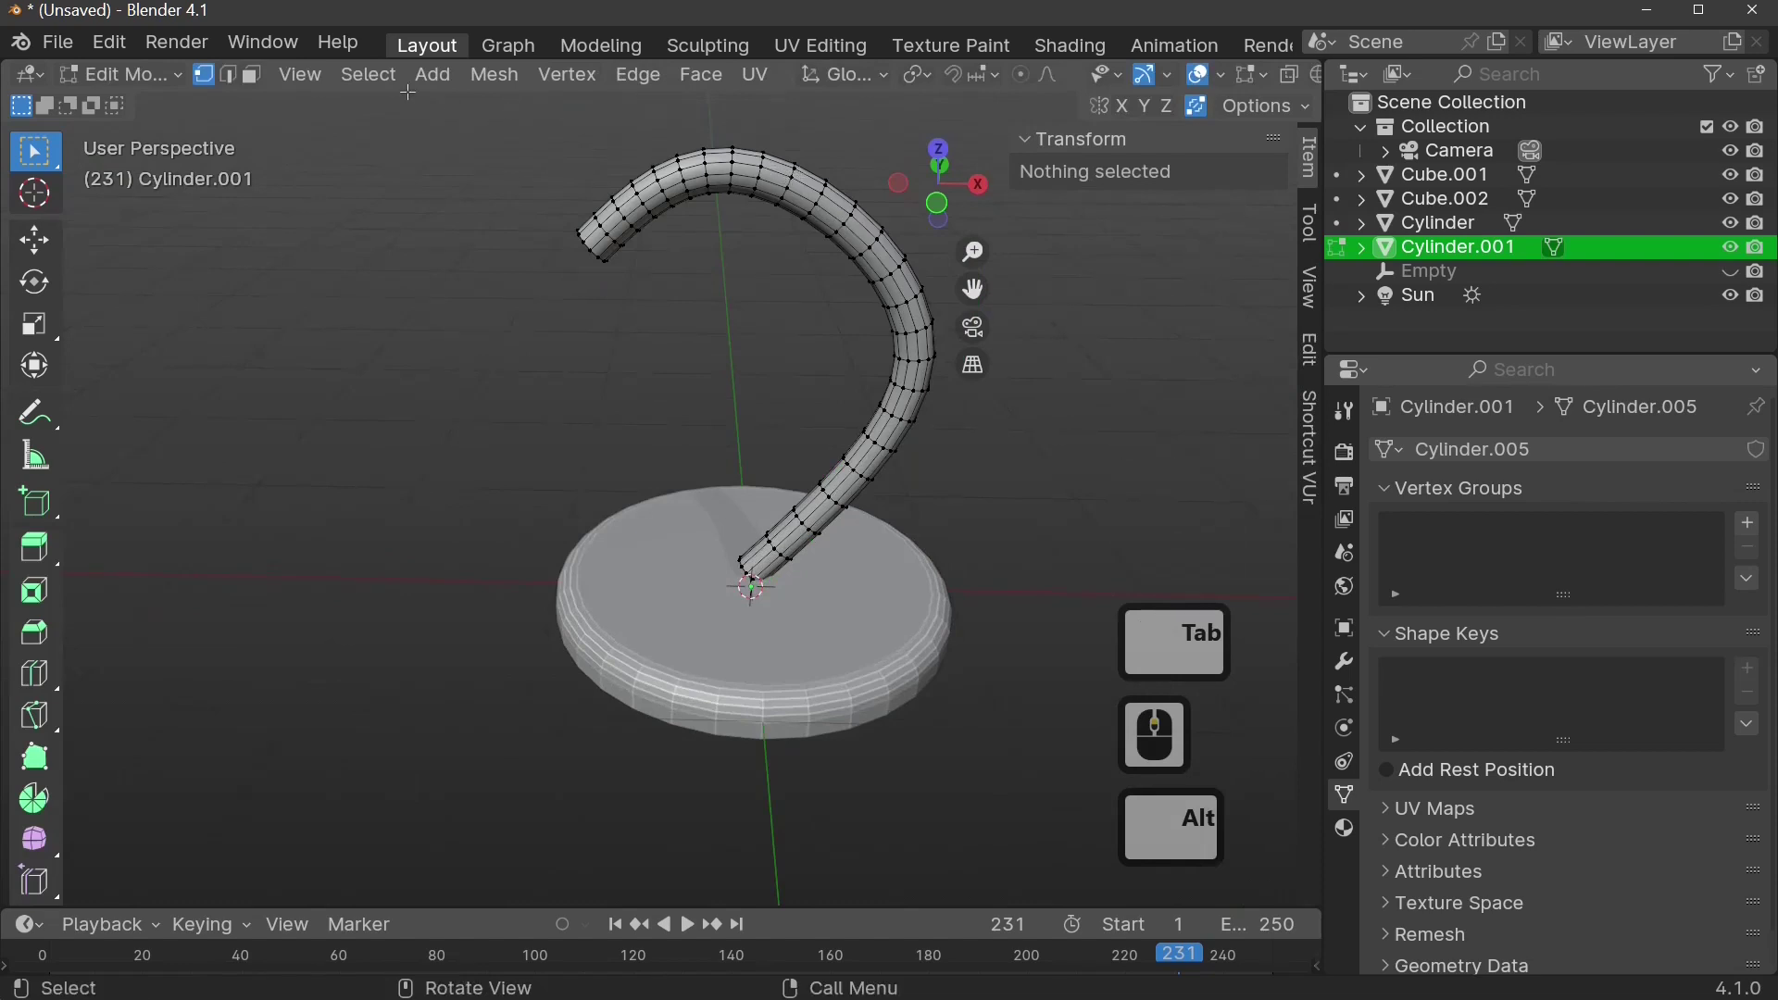
pyautogui.click(227, 75)
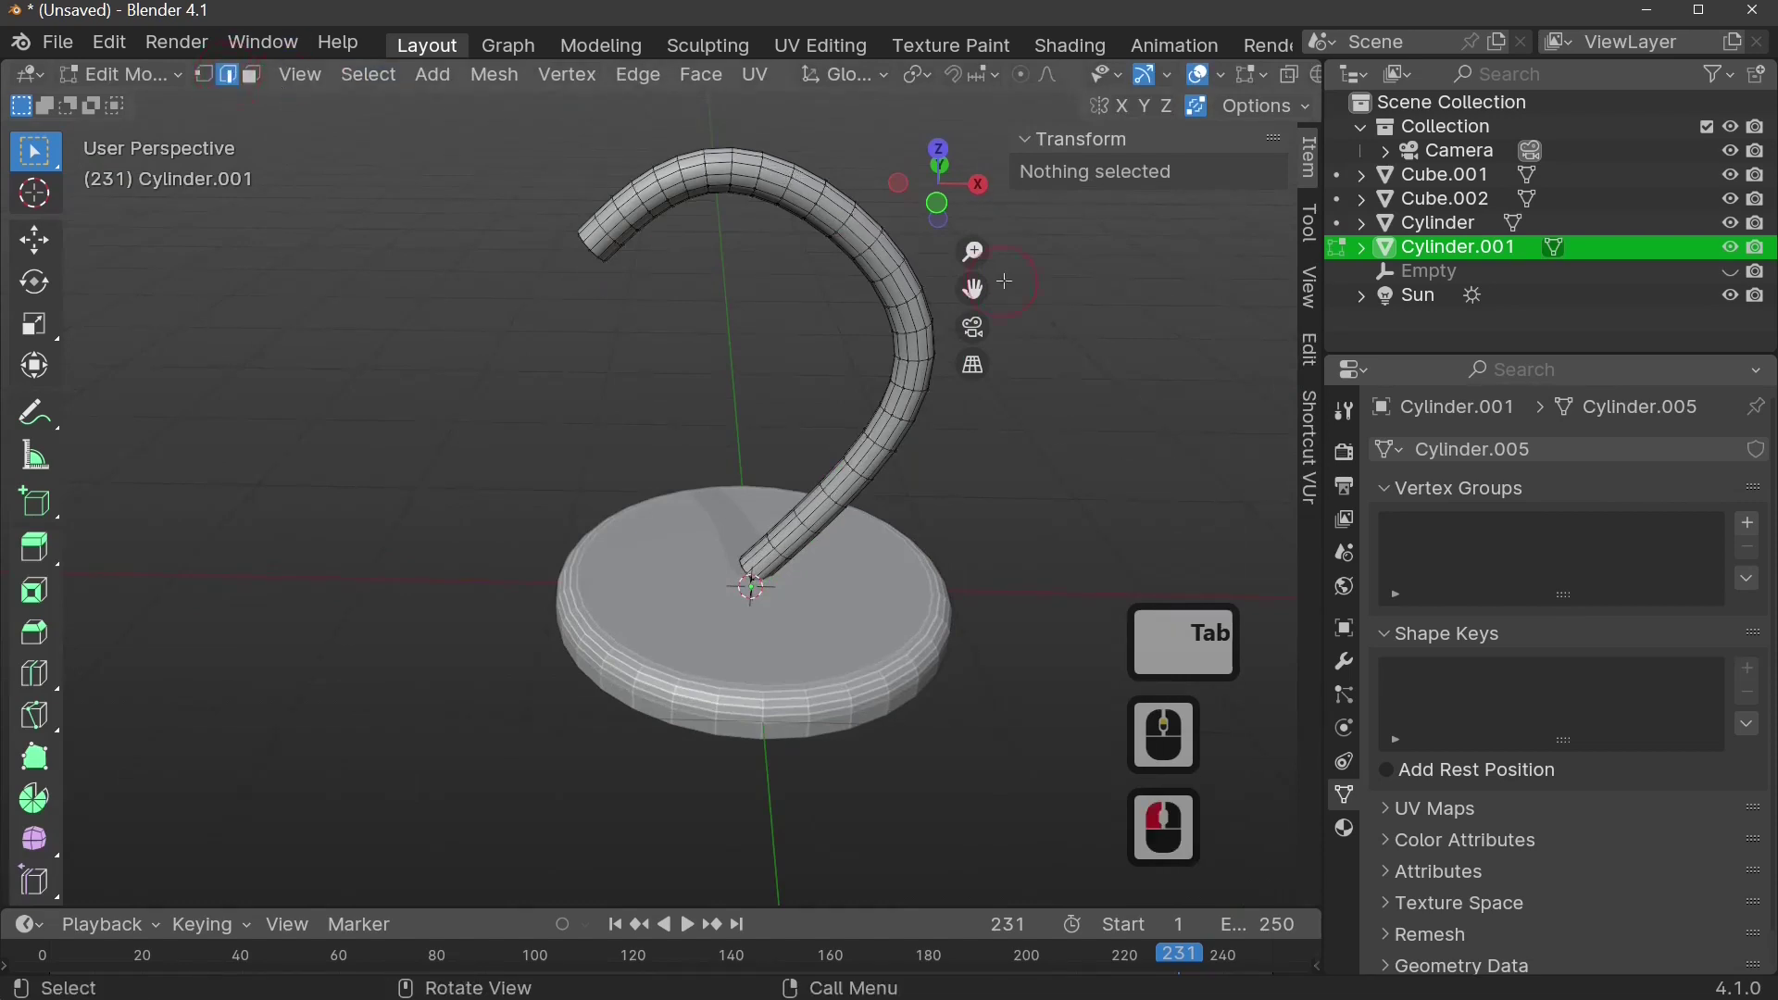
# - Try to select several cross-section edge loops on the arm's upper bend one by one
pyautogui.press('alt')
pyautogui.keyDown('alt'); pyautogui.click(850, 223); pyautogui.keyUp('alt')
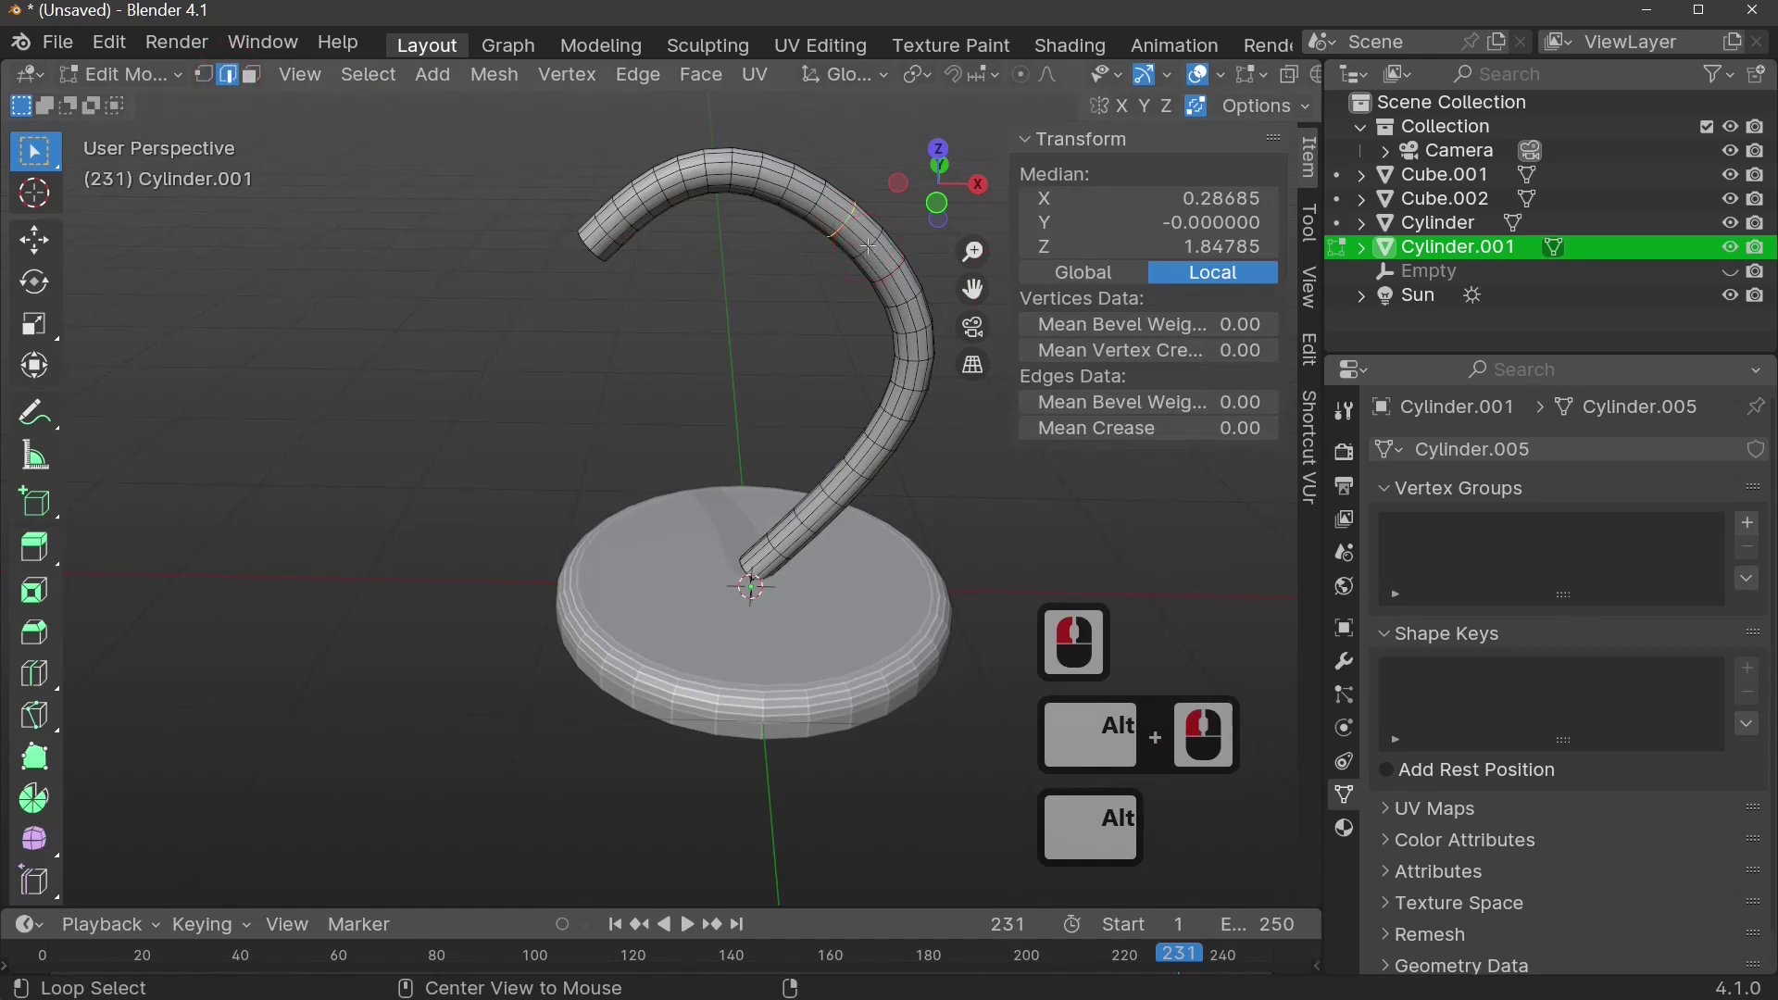
pyautogui.keyDown('alt'); pyautogui.keyDown('shift'); pyautogui.click(871, 247); pyautogui.keyUp('shift'); pyautogui.keyUp('alt')
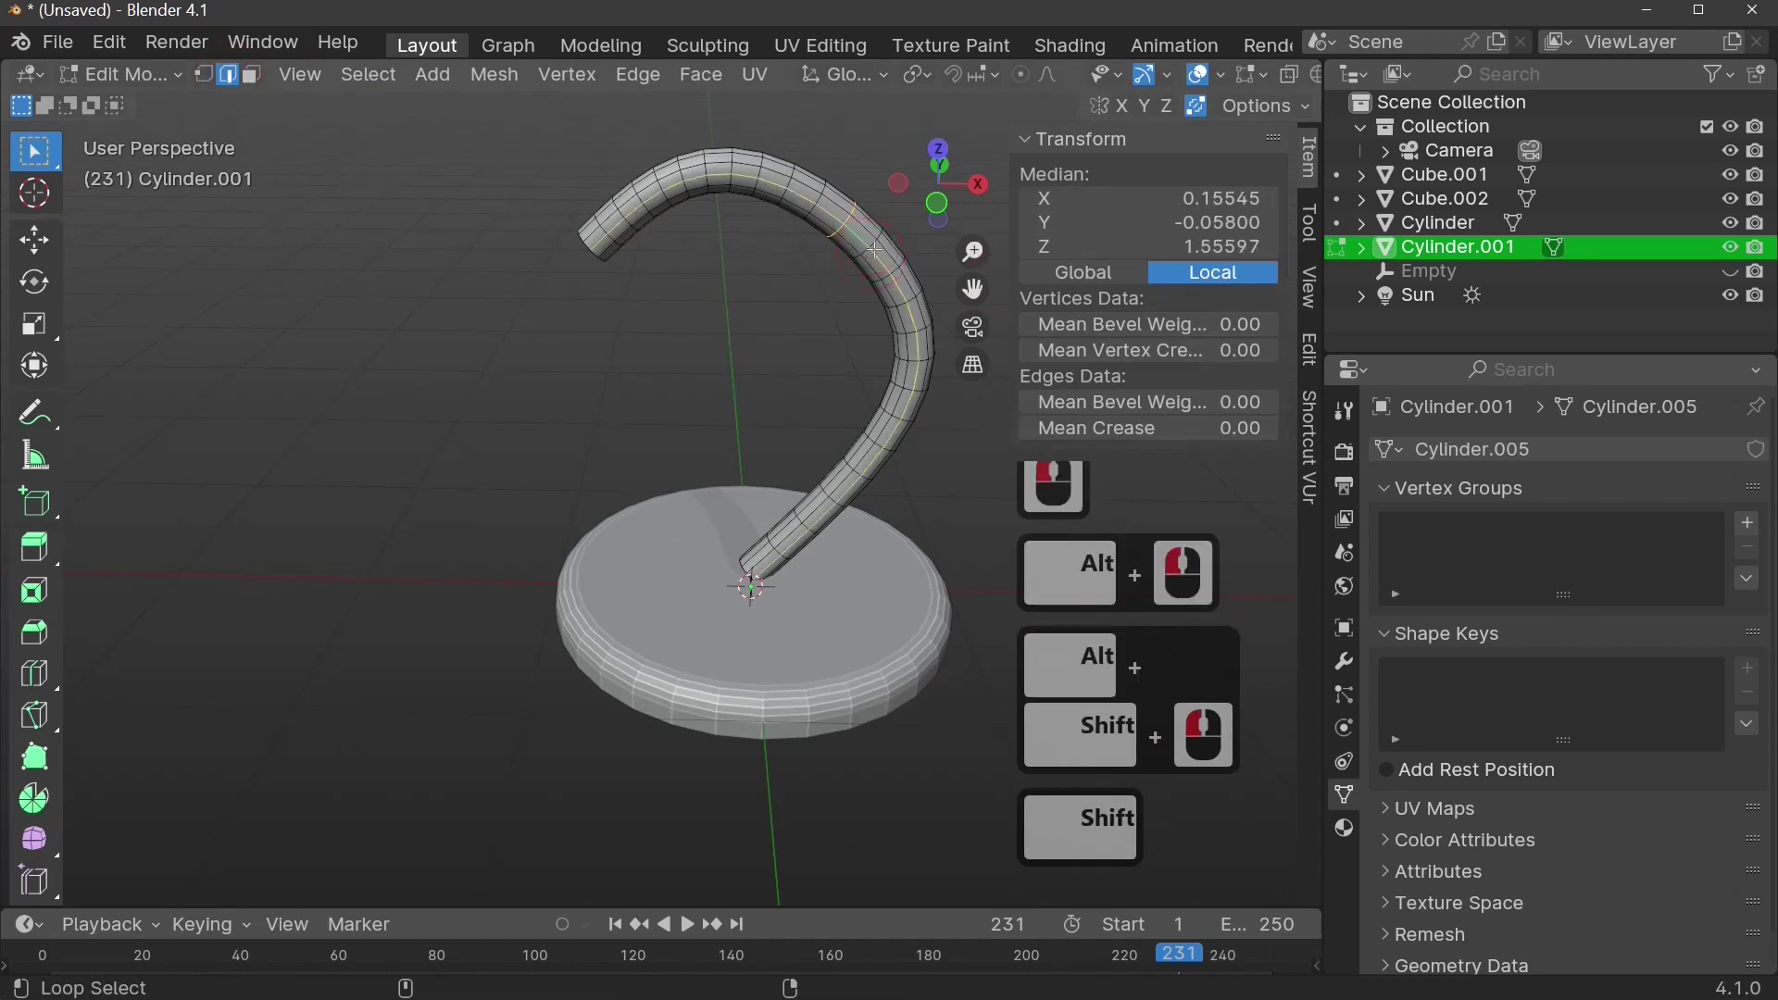
pyautogui.keyDown('alt'); pyautogui.keyDown('shift'); pyautogui.click(861, 250); pyautogui.keyUp('shift'); pyautogui.keyUp('alt')
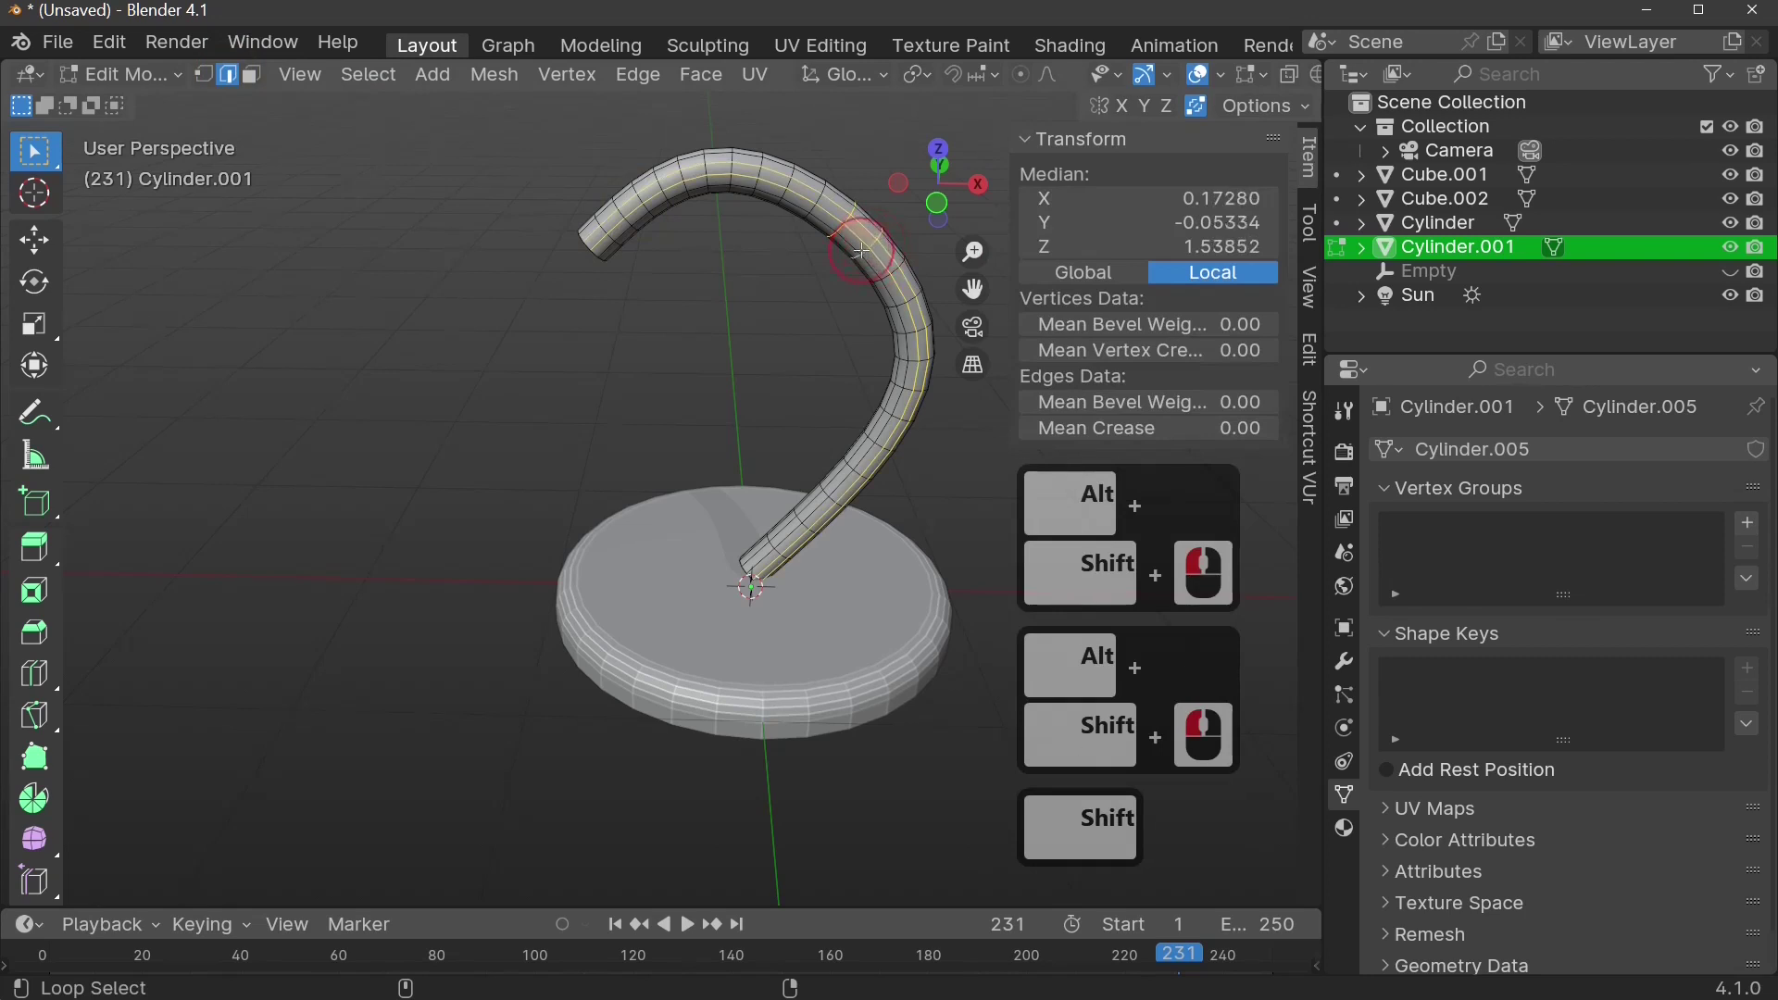
pyautogui.keyDown('alt'); pyautogui.keyDown('shift'); pyautogui.click(887, 264); pyautogui.keyUp('shift'); pyautogui.keyUp('alt')
pyautogui.keyDown('alt'); pyautogui.keyDown('shift'); pyautogui.click(903, 278); pyautogui.keyUp('shift'); pyautogui.keyUp('alt')
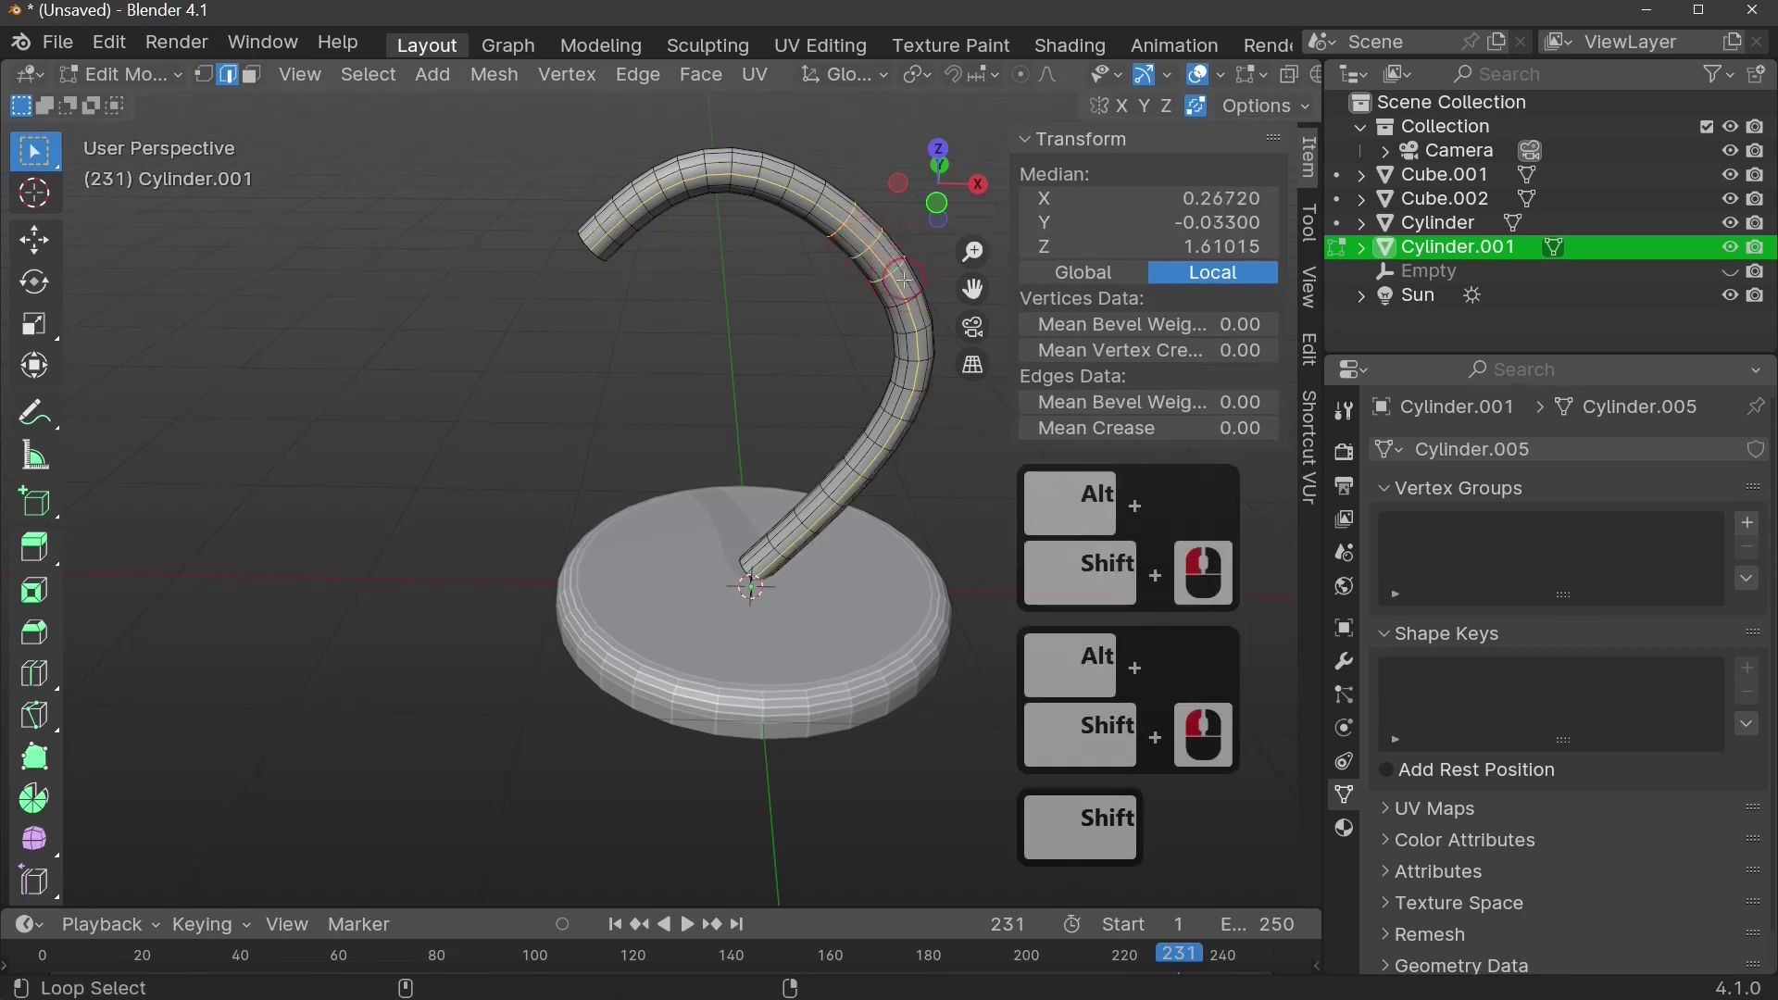
pyautogui.keyDown('alt'); pyautogui.click(900, 283); pyautogui.keyUp('alt')
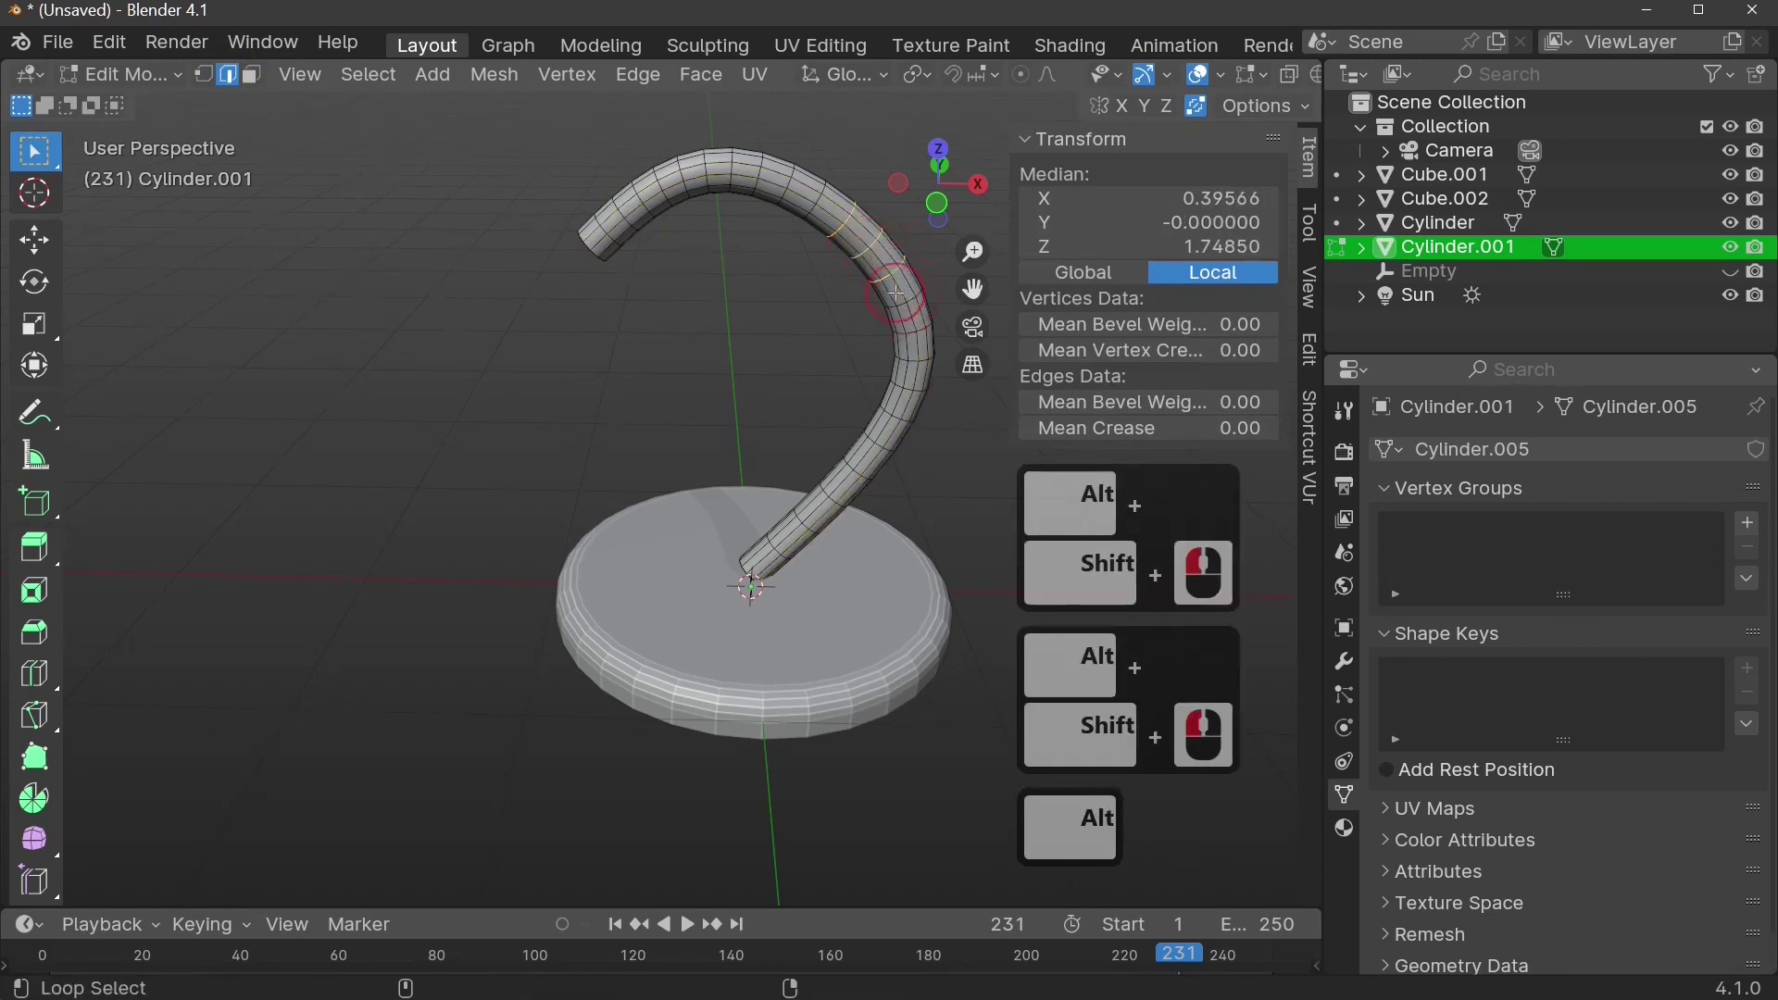
# - Select one cross-section edge loop on the arm's upper bend and extend the selection to all parallel loops with Edge Rings
pyautogui.click(847, 222)
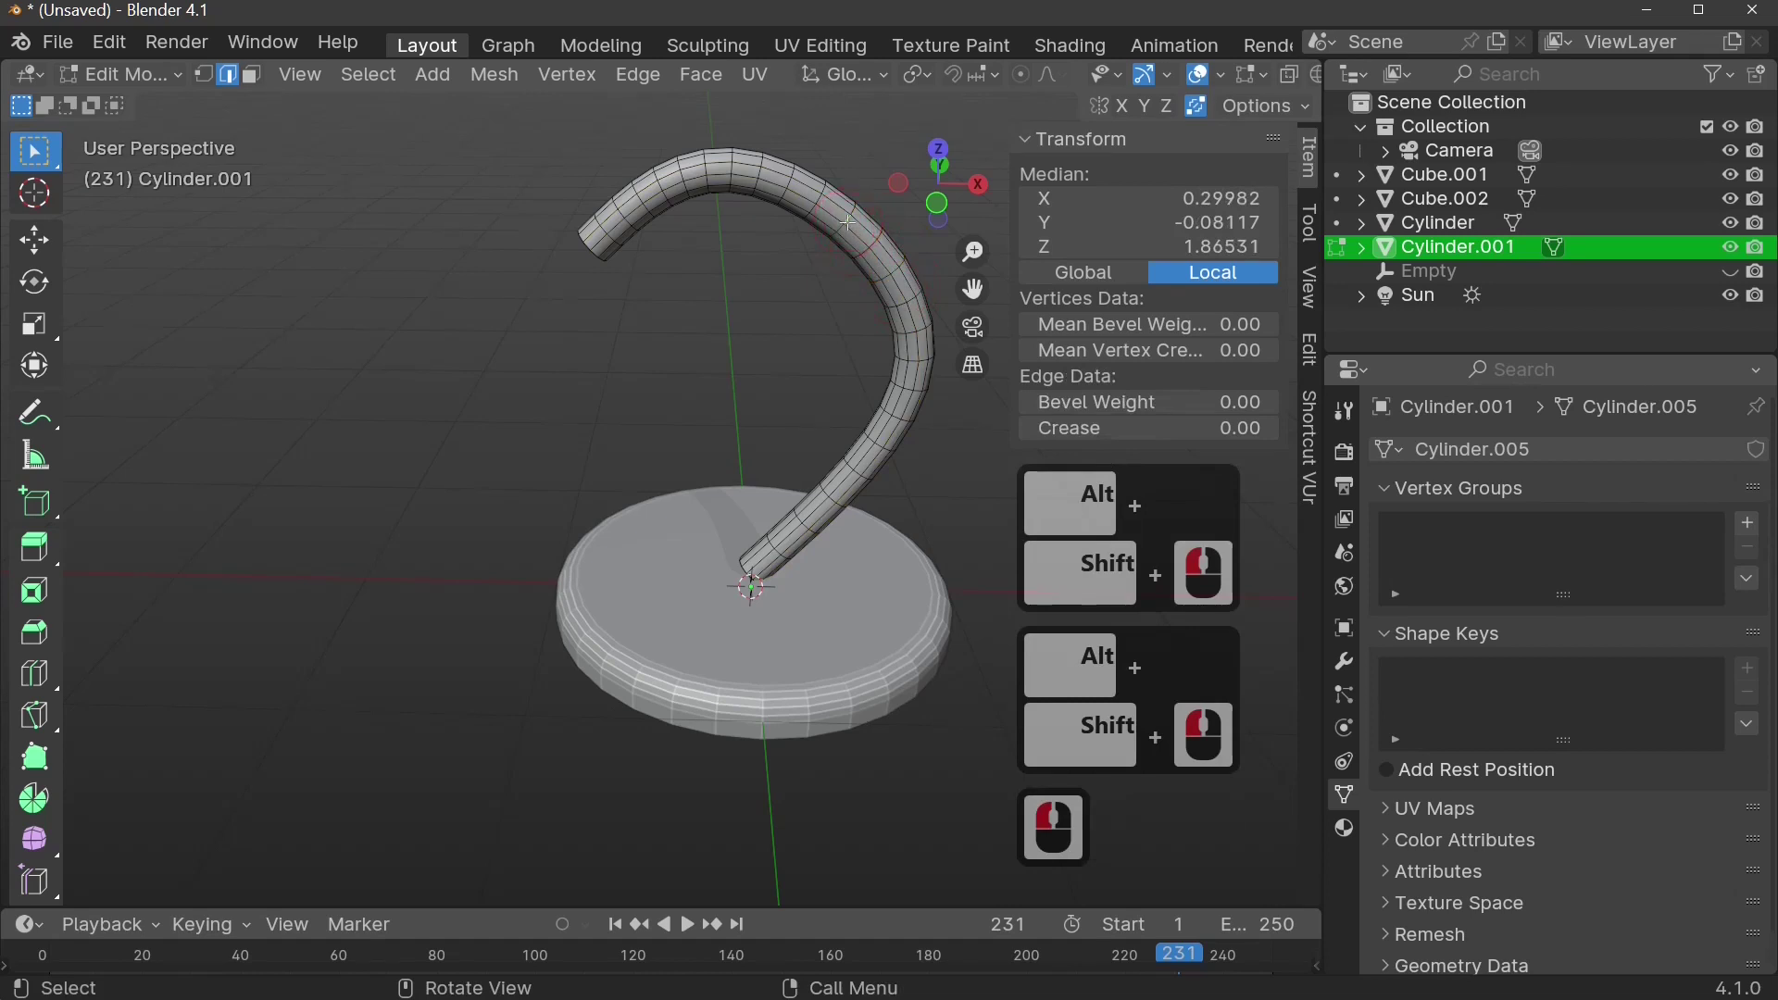
pyautogui.keyDown('alt'); pyautogui.click(847, 223); pyautogui.keyUp('alt')
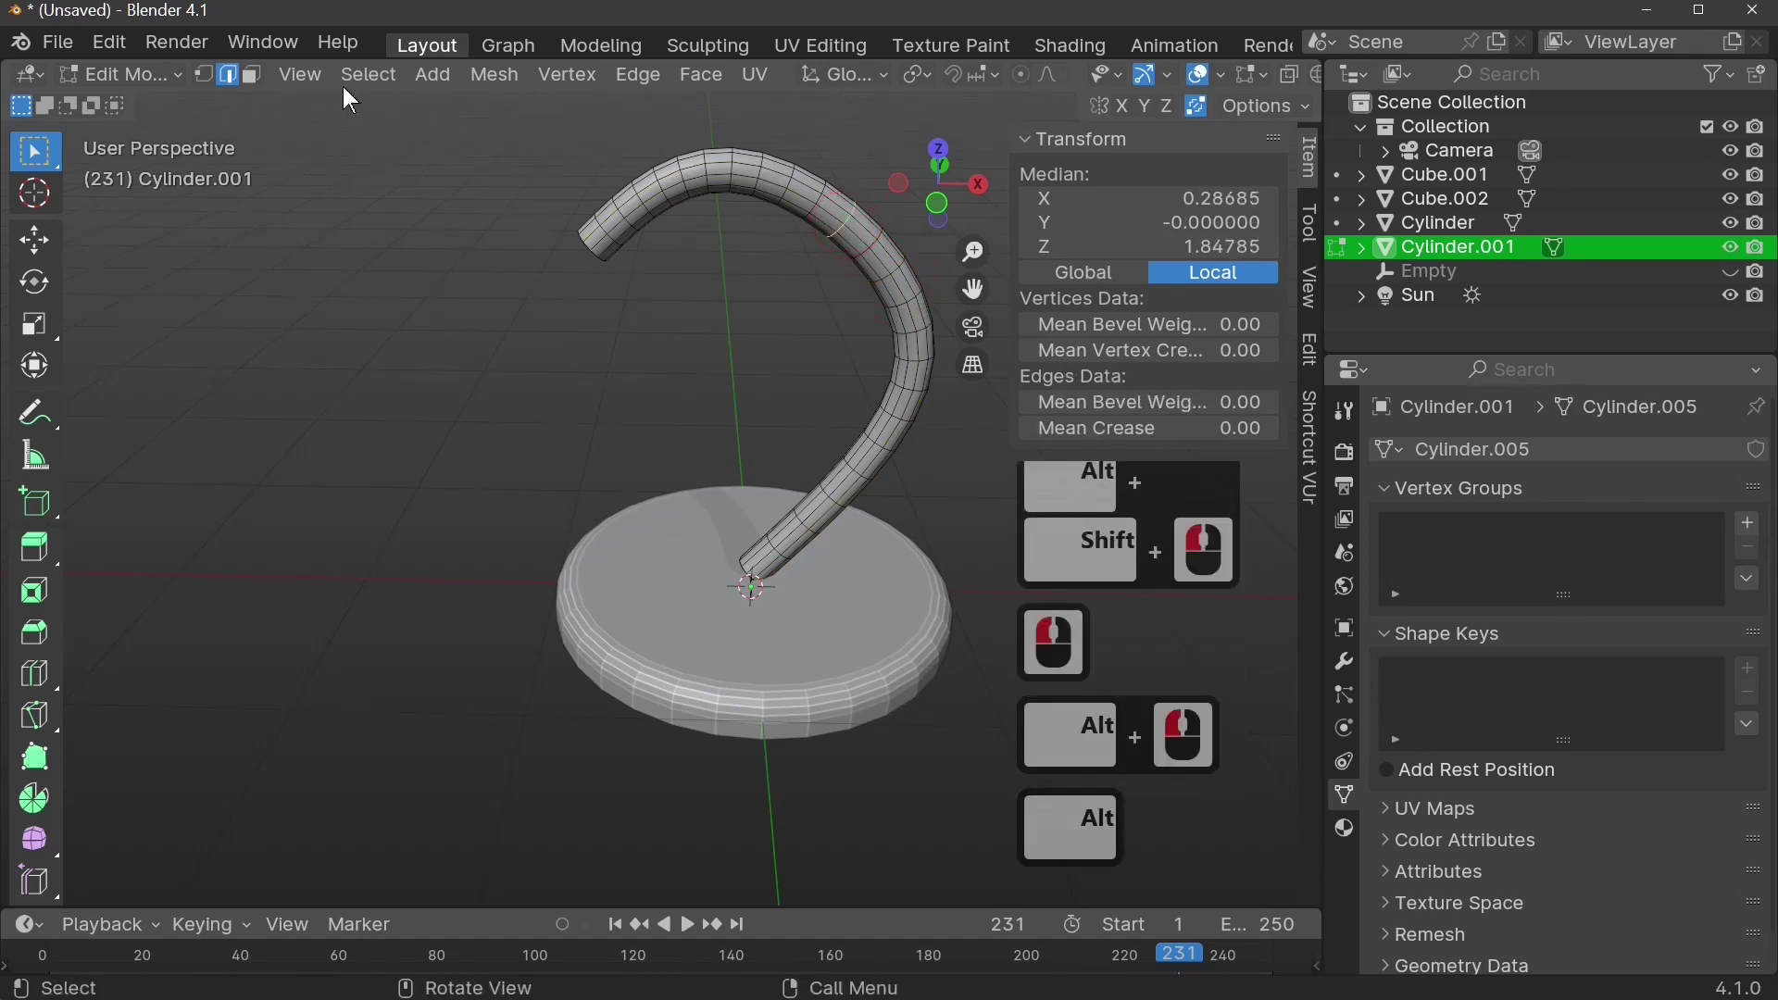
pyautogui.click(369, 74)
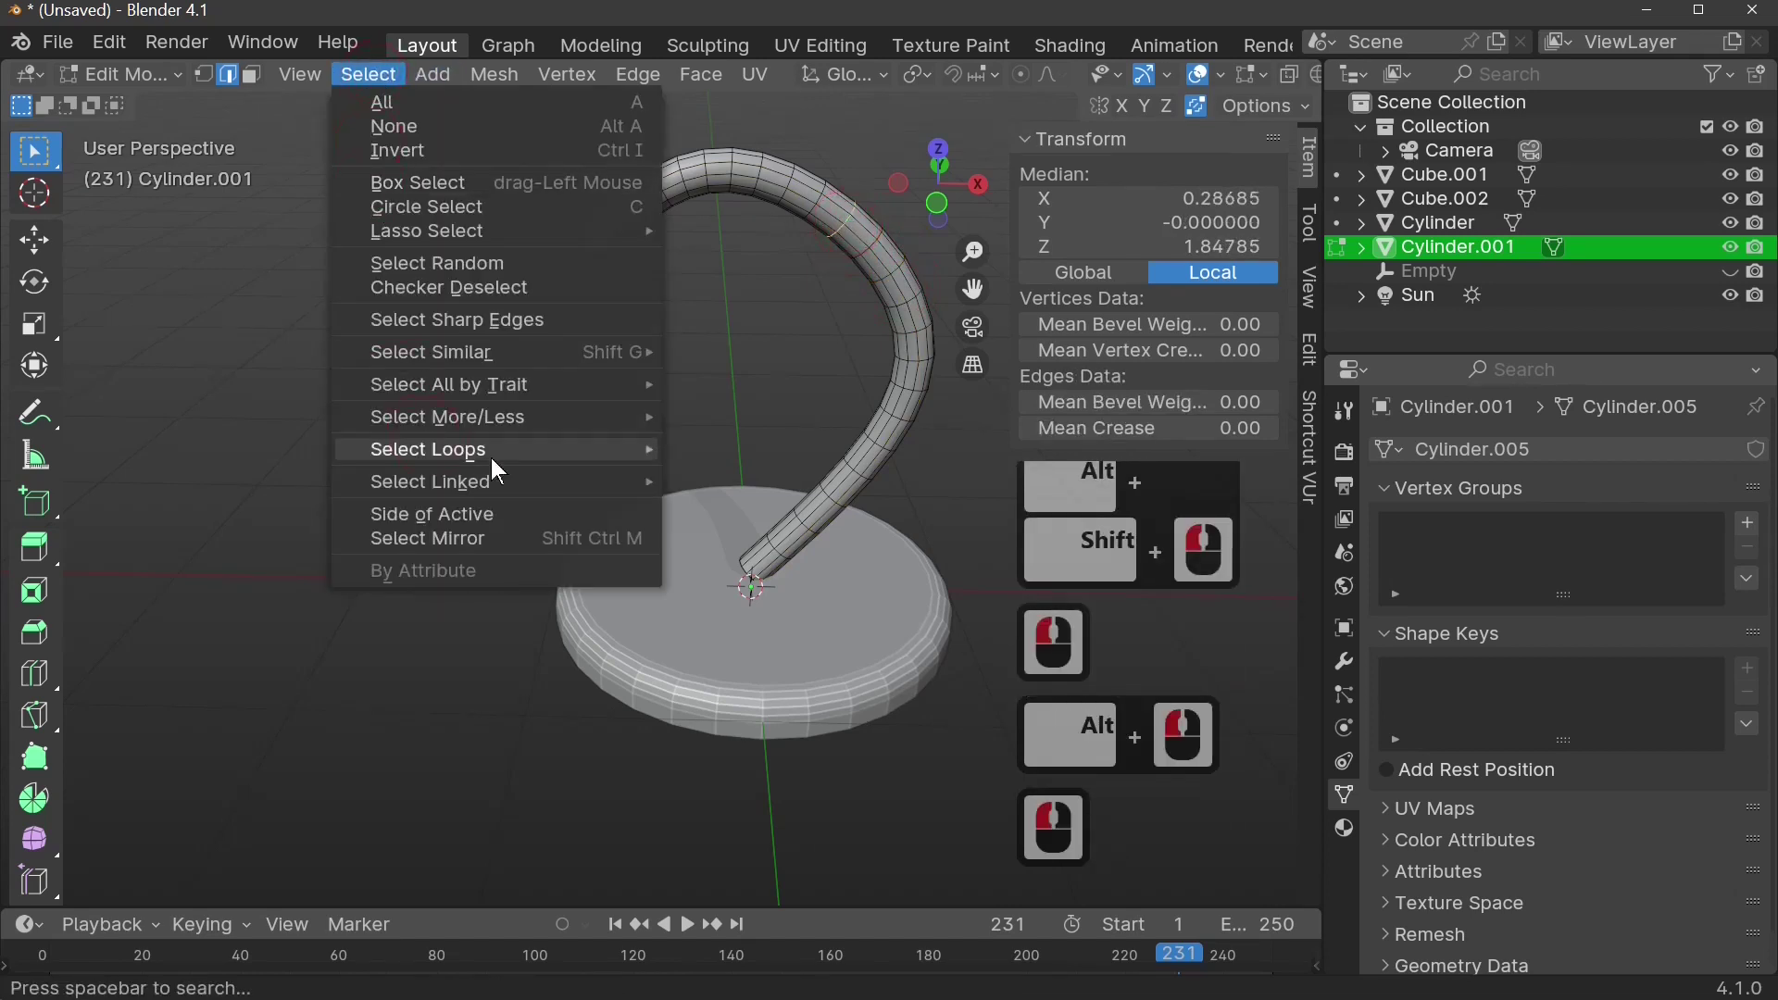
pyautogui.moveTo(497, 454)
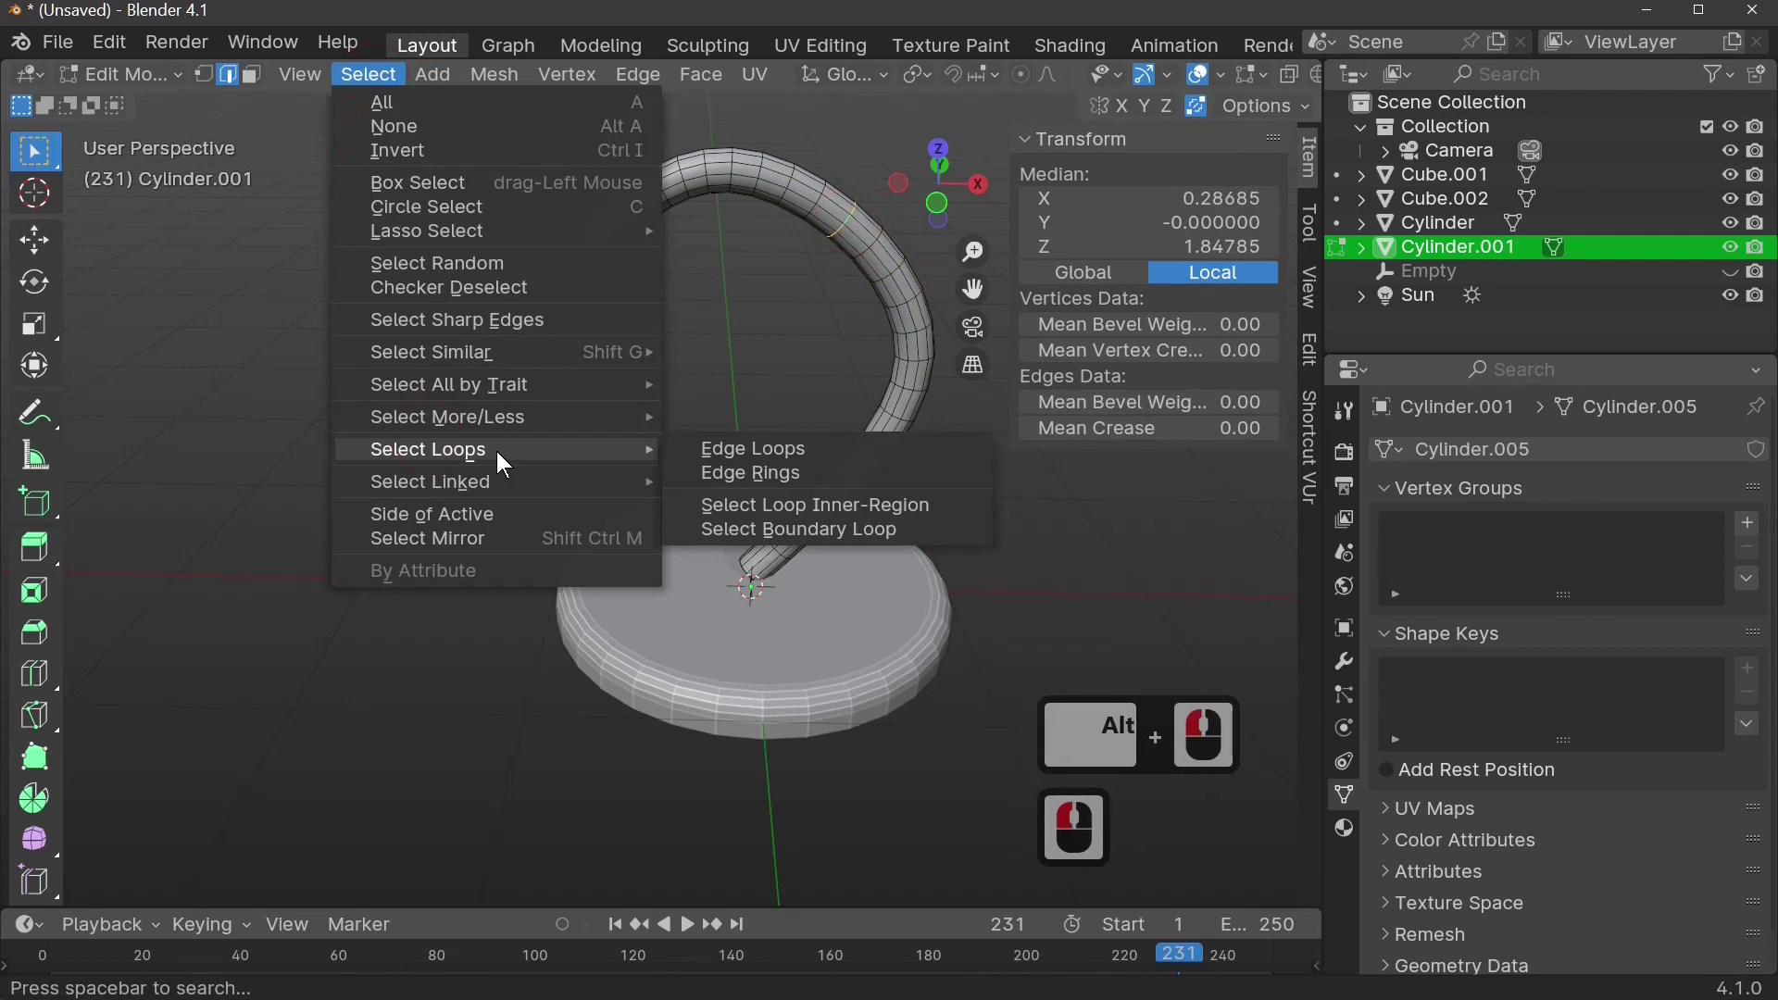
pyautogui.click(843, 483)
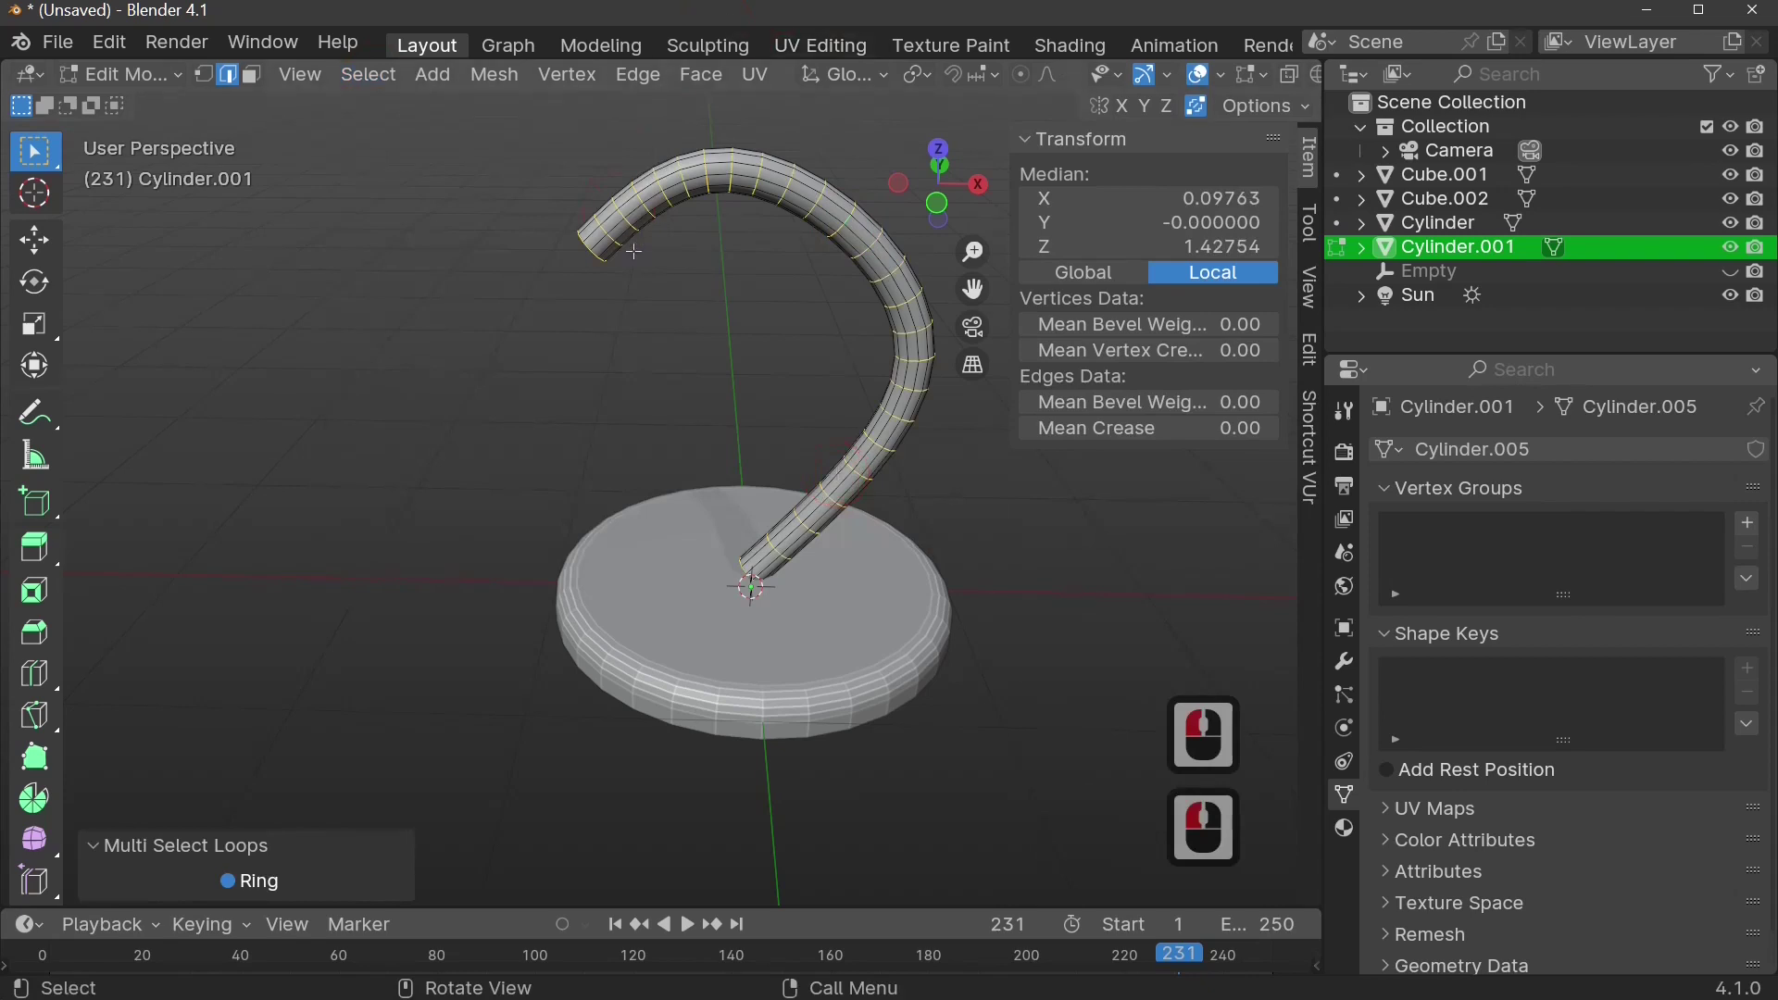
pyautogui.moveTo(834, 495); pyautogui.dragTo(564, 287, button='middle')
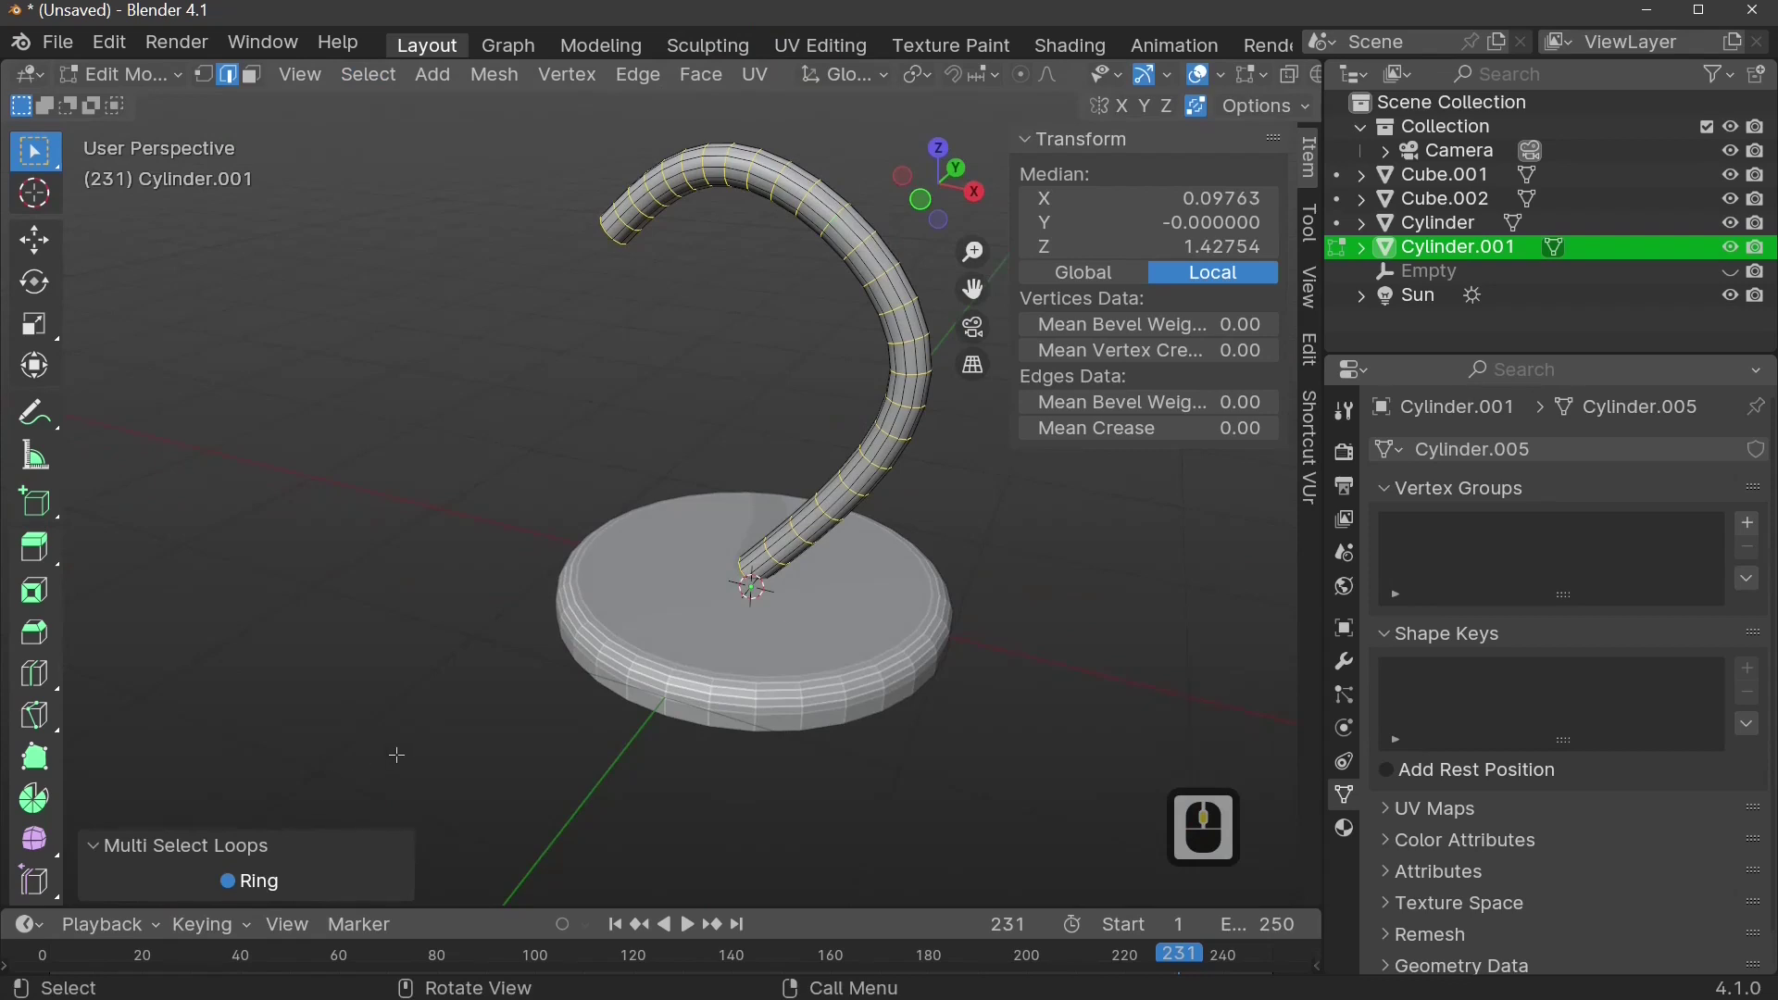
# - Bevel the arm's selected edge loops into narrow bands with width 0.020 and 5 segments, and switch to face selection
pyautogui.hotkey('ctrl', 'b')
pyautogui.click(396, 755)
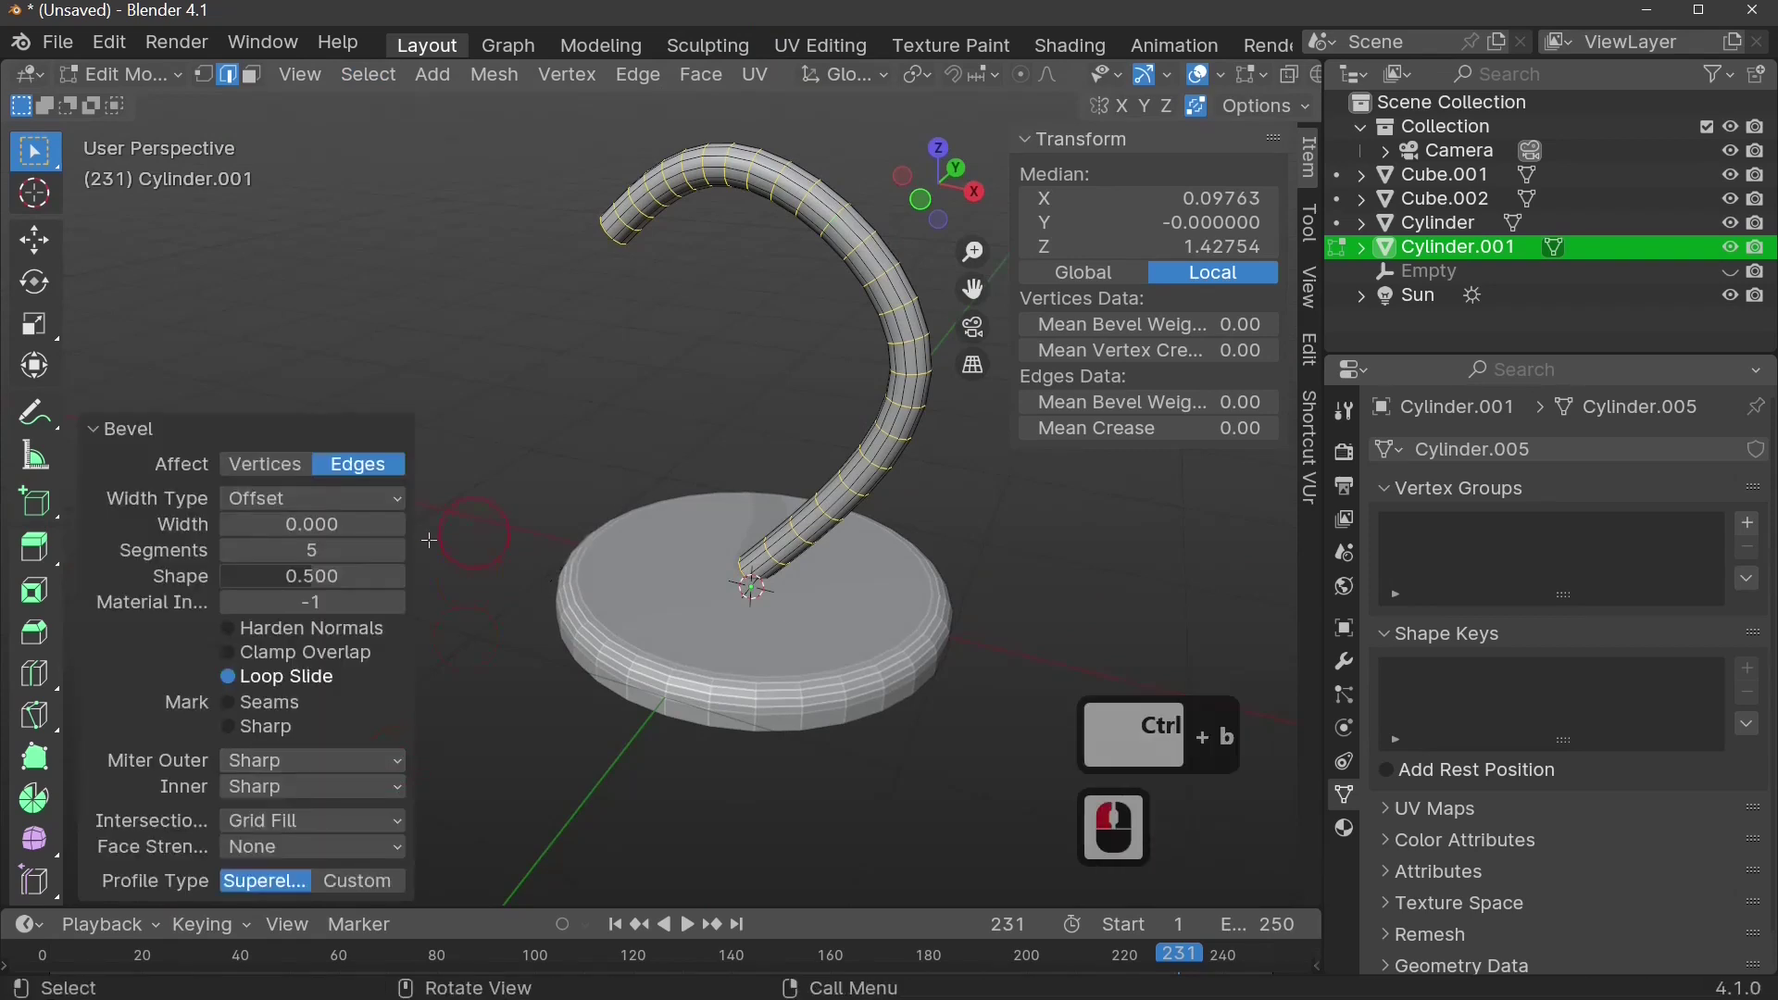
pyautogui.click(398, 525)
pyautogui.click(398, 525)
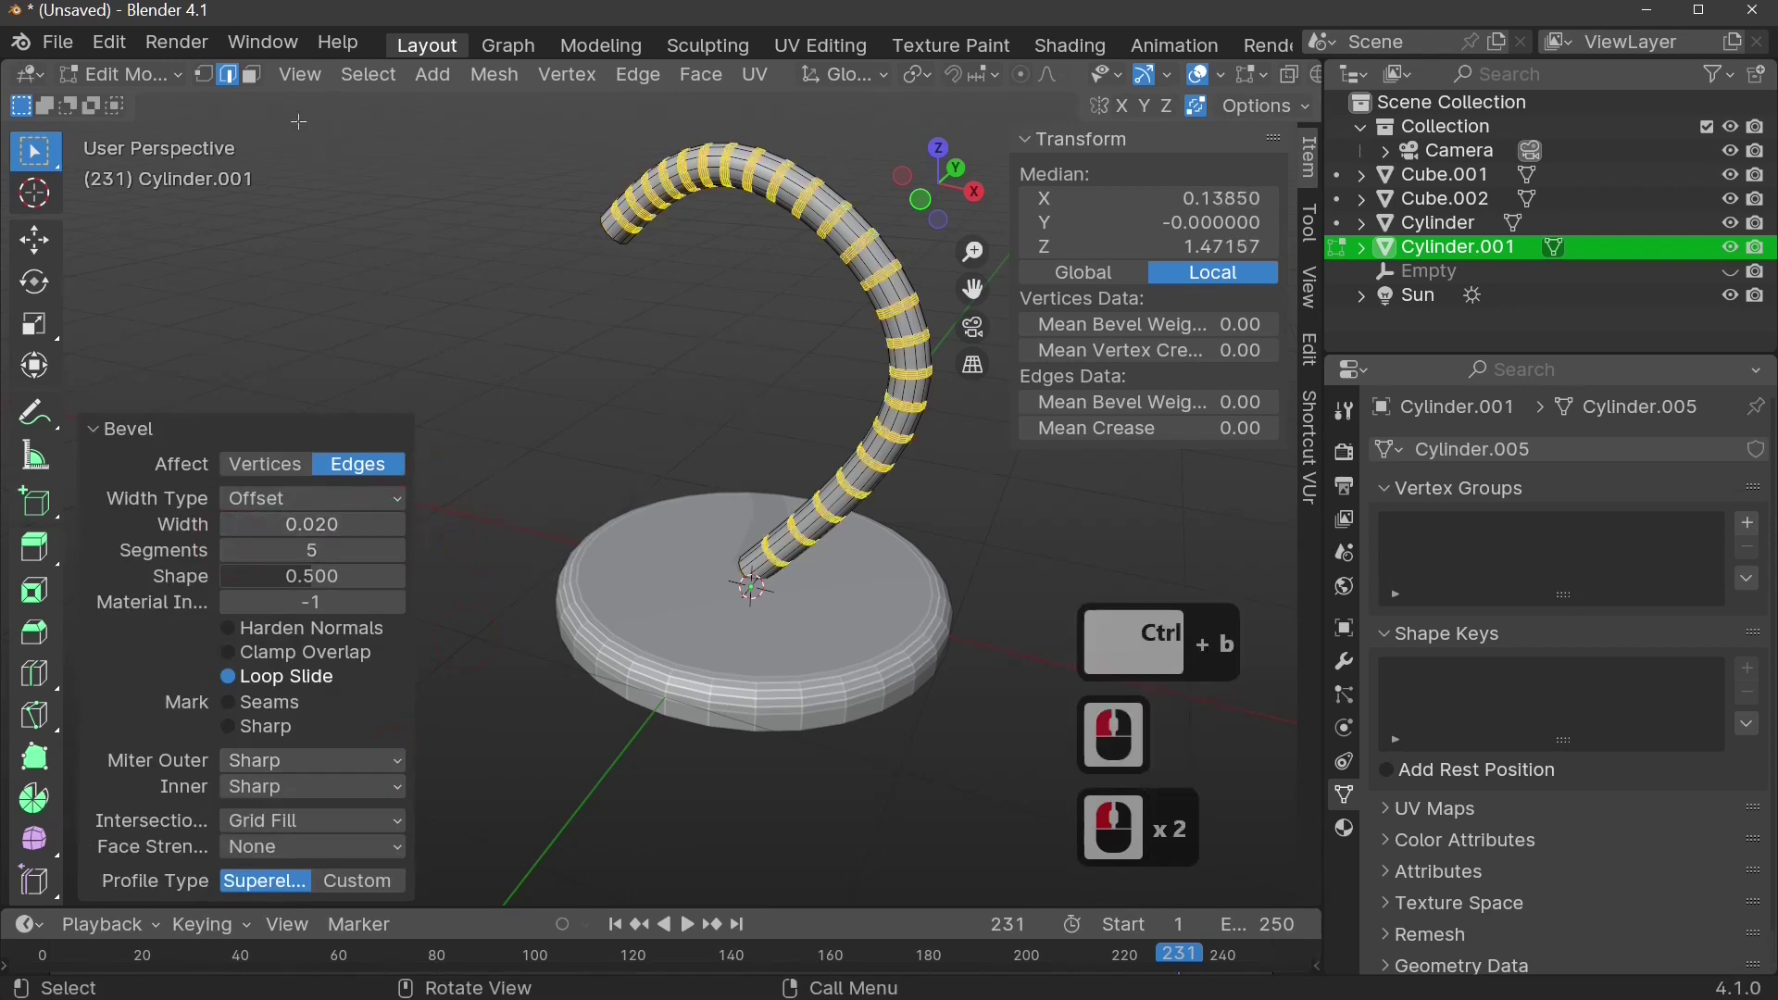
pyautogui.click(251, 76)
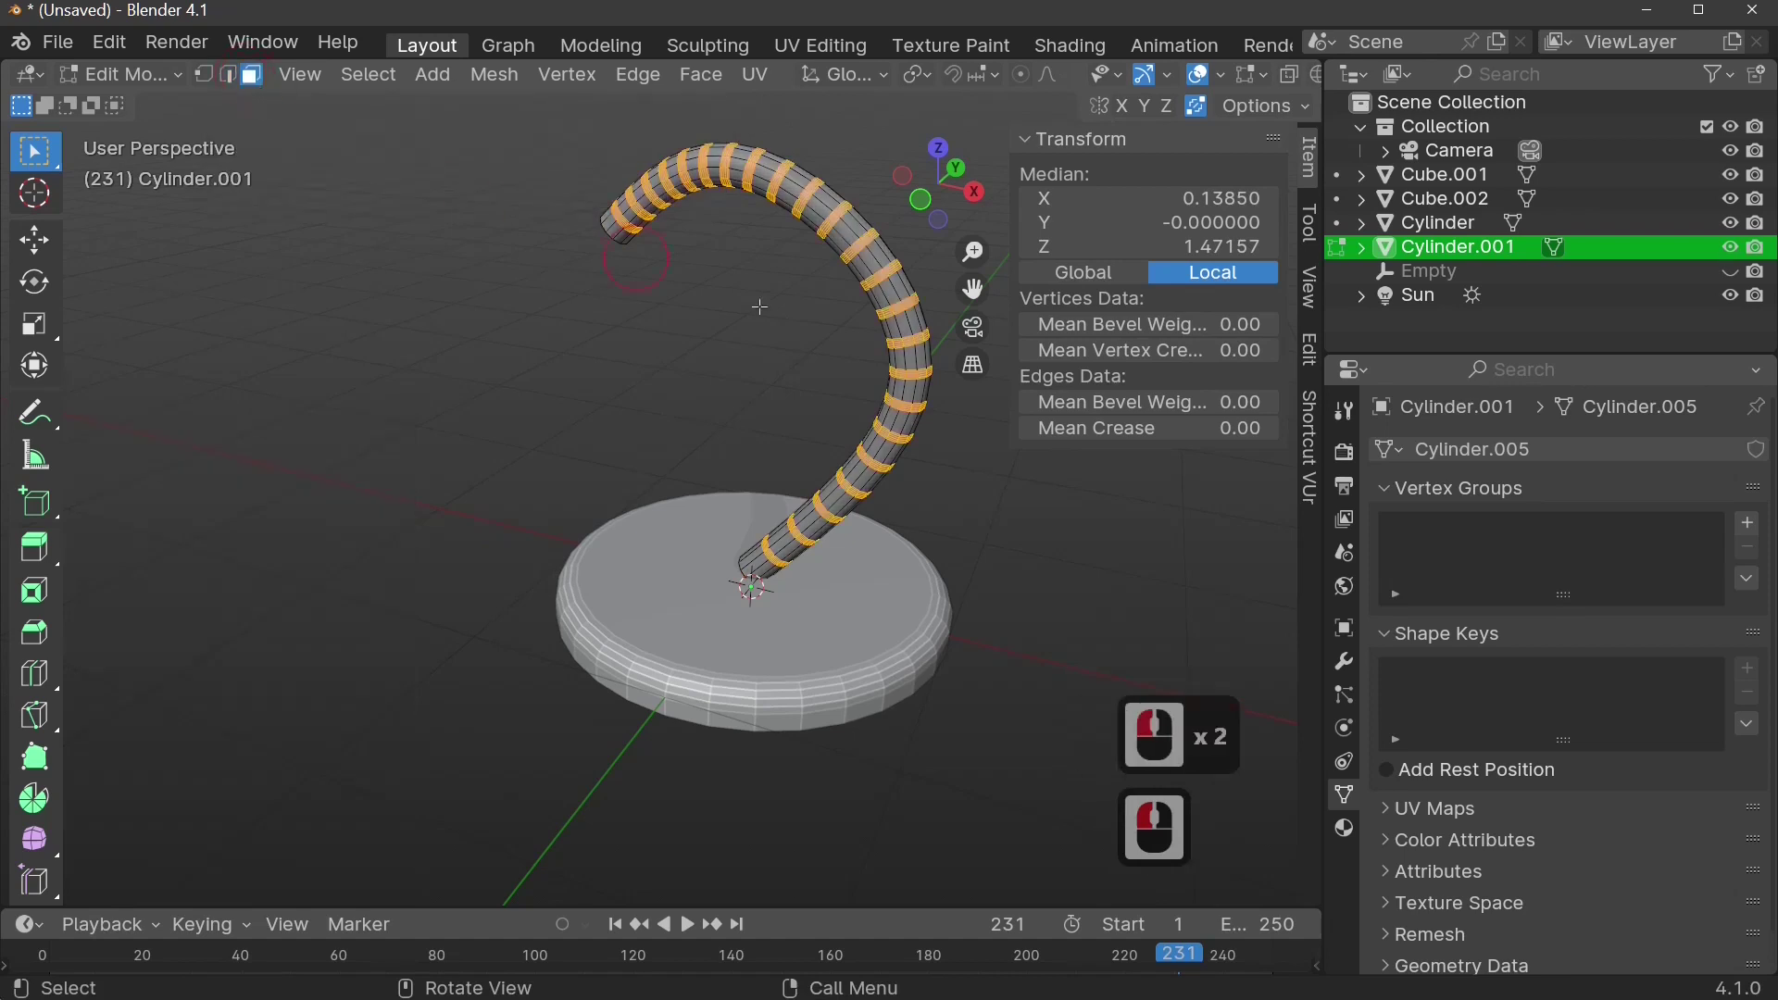
# - Extrude the arm's band faces along their normals with an offset of -0.005
pyautogui.scroll(2, 933, 412)
pyautogui.rightClick(943, 398)
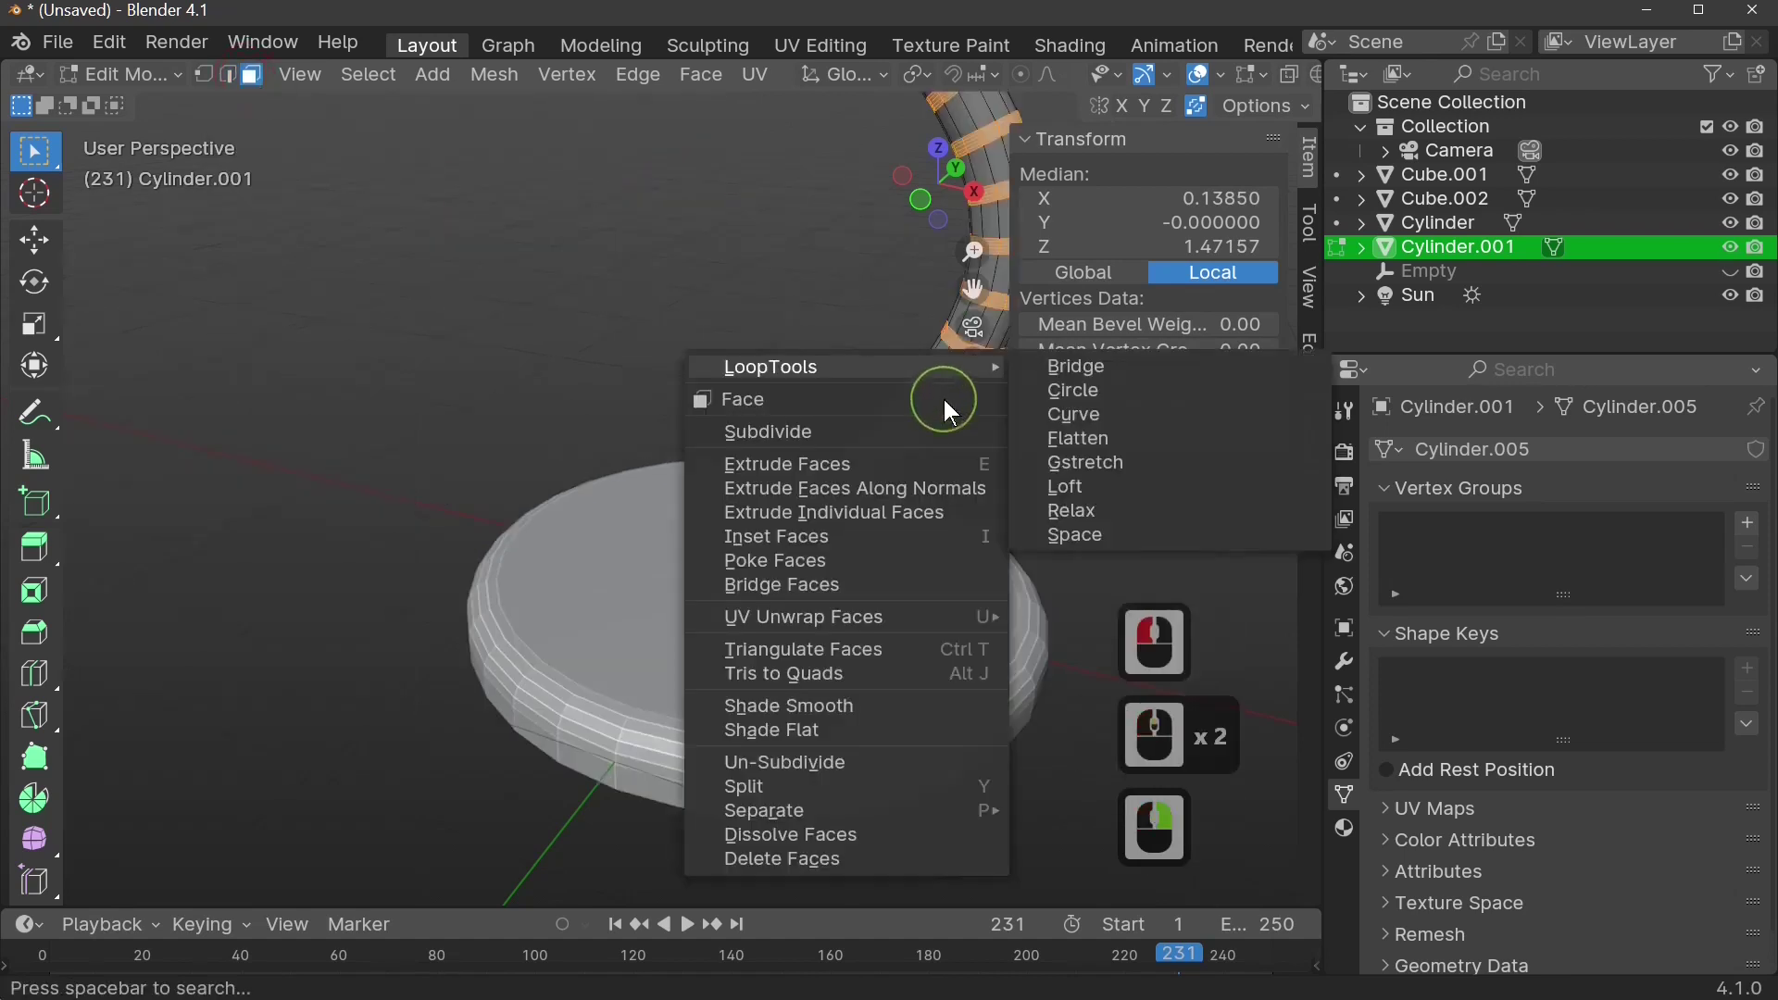
pyautogui.click(939, 489)
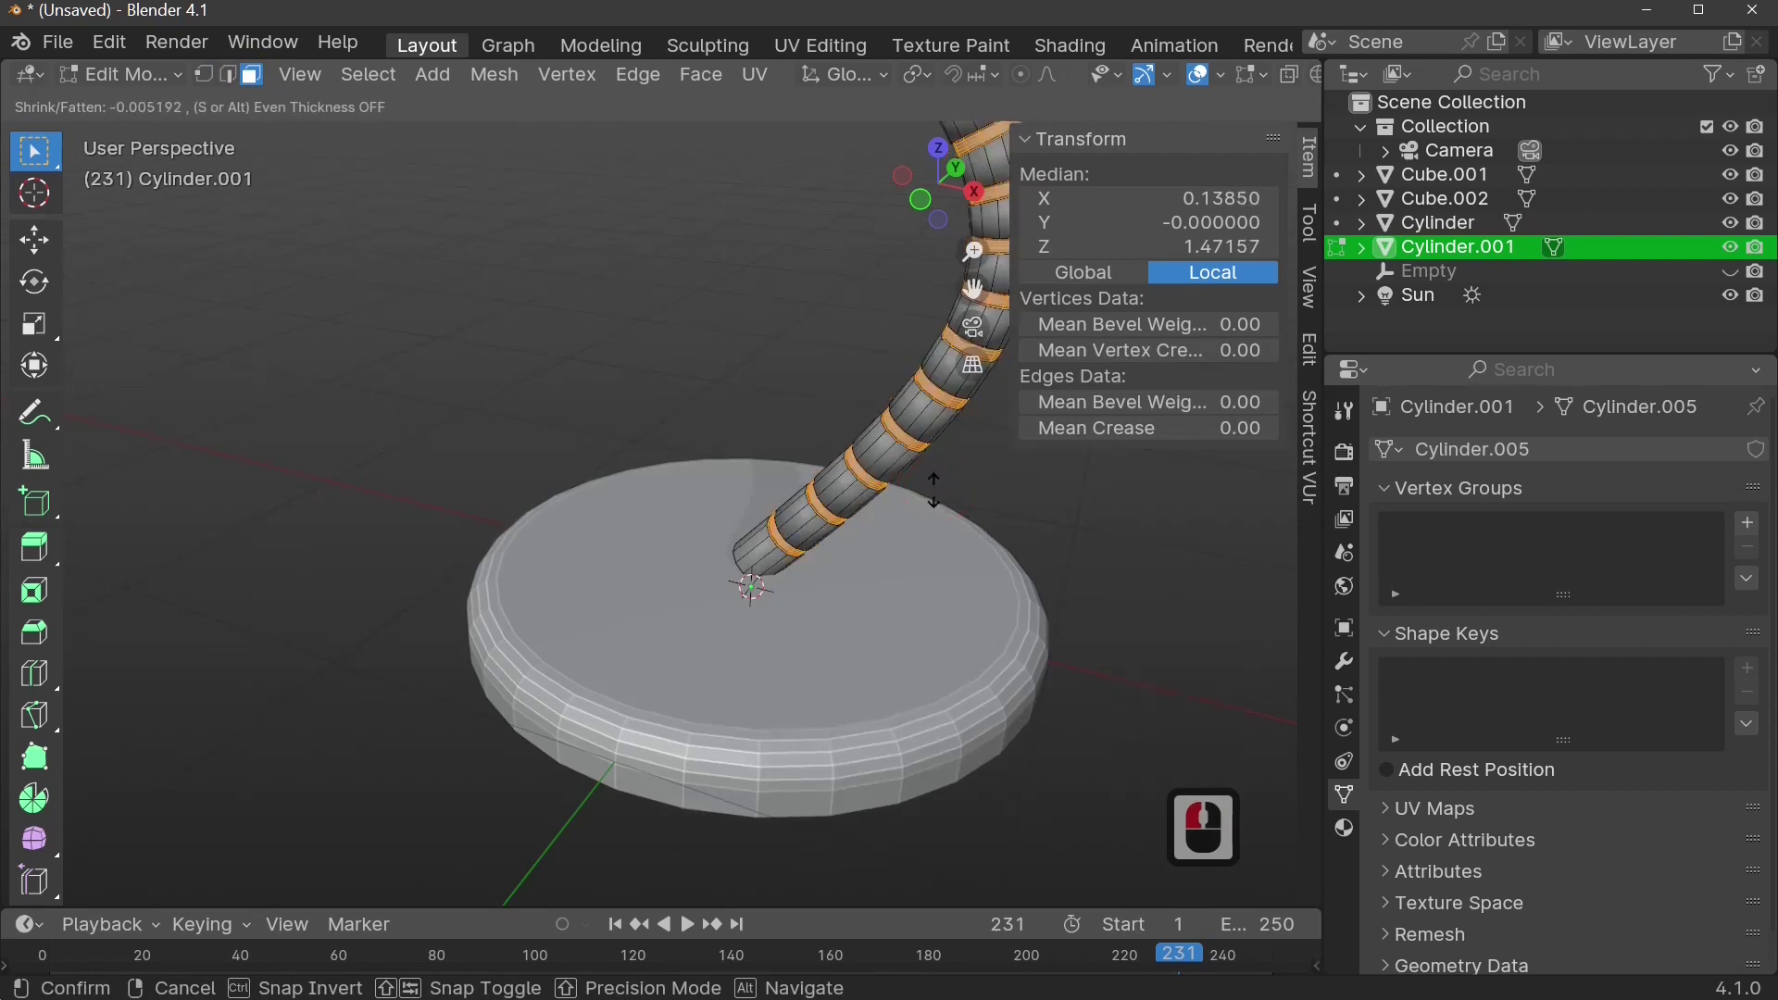
pyautogui.click(933, 491)
pyautogui.scroll(-4, 910, 515)
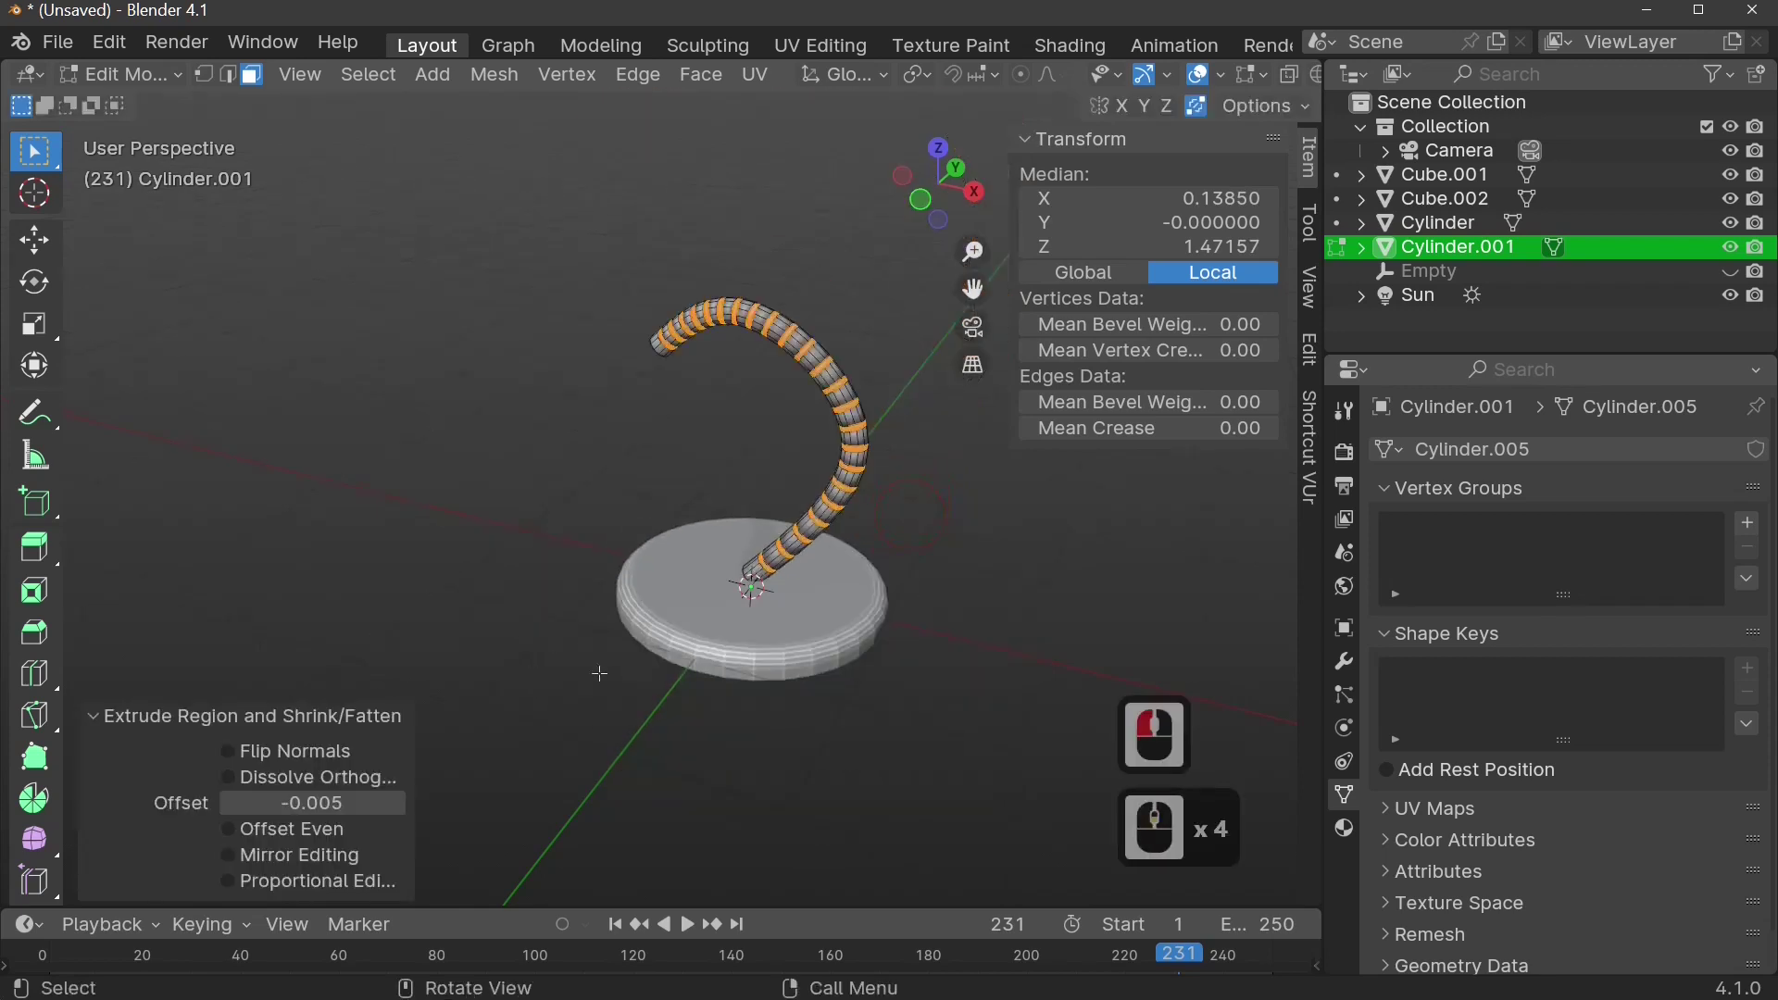
# - Examine the depth of the grooves along the arm in Object Mode, up close and as a whole
pyautogui.scroll(9, 600, 673)
pyautogui.scroll(-5, 704, 648)
pyautogui.press('Tab')
pyautogui.scroll(-3, 779, 625)
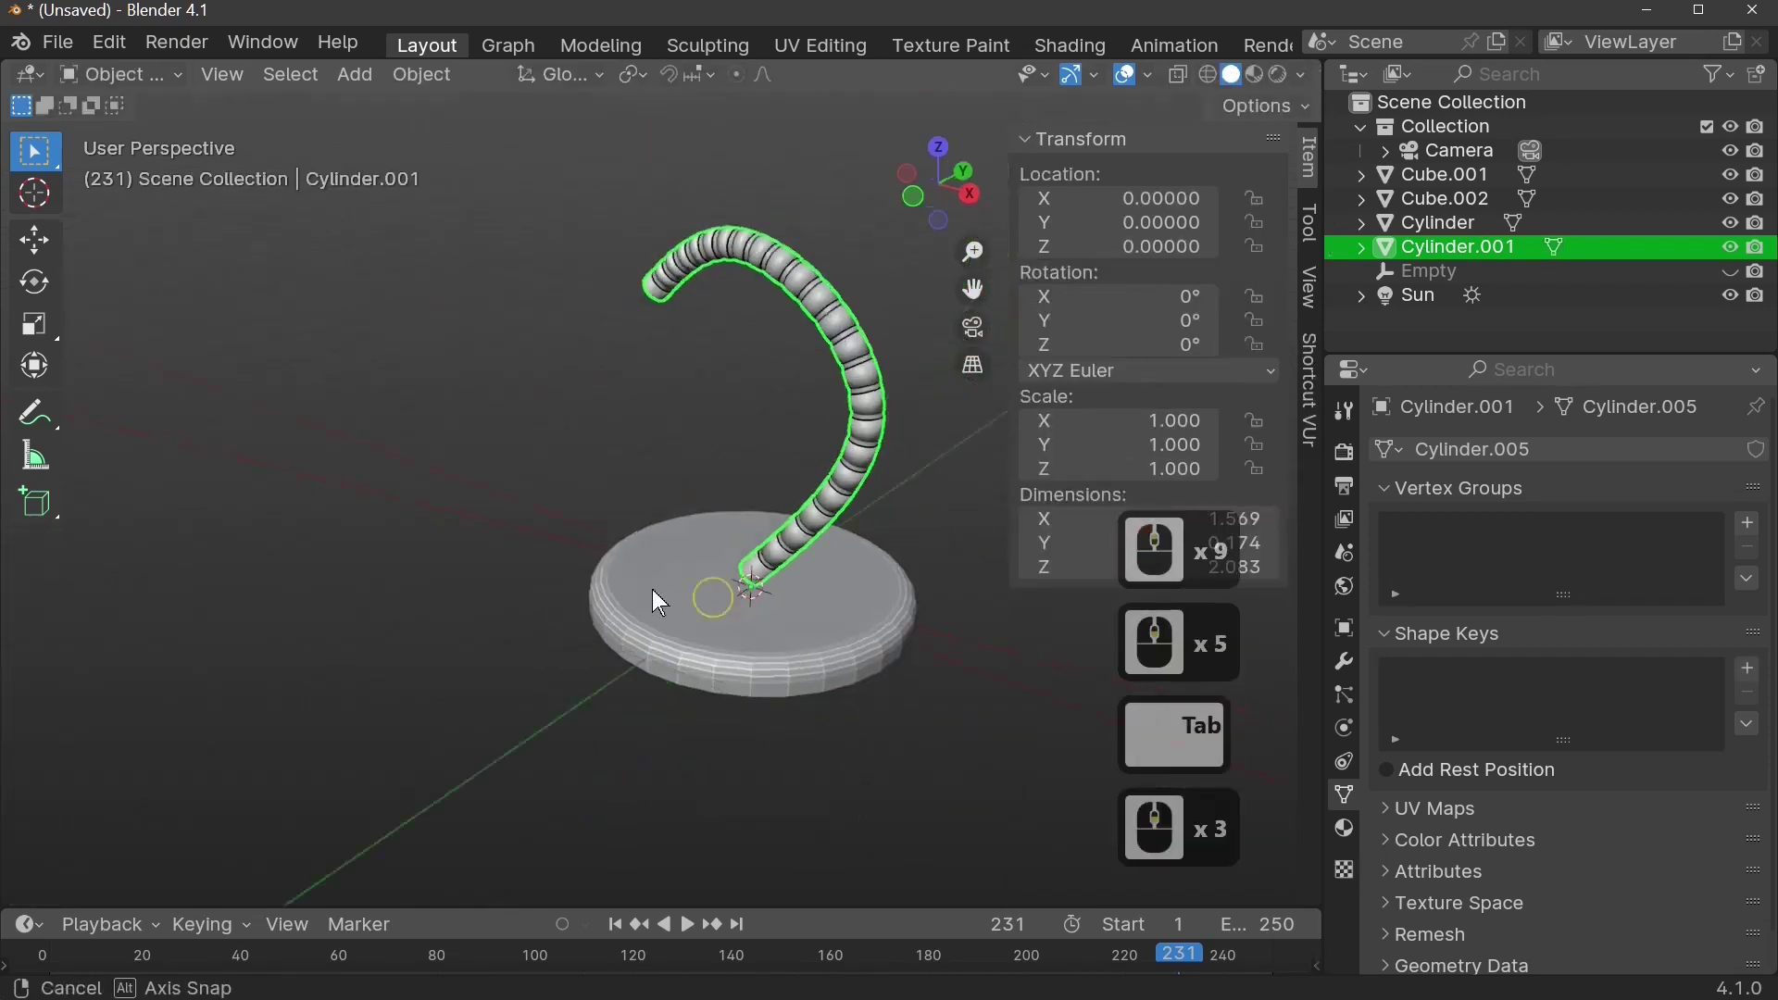
pyautogui.moveTo(653, 591); pyautogui.dragTo(846, 590, button='middle')
pyautogui.scroll(11, 839, 590)
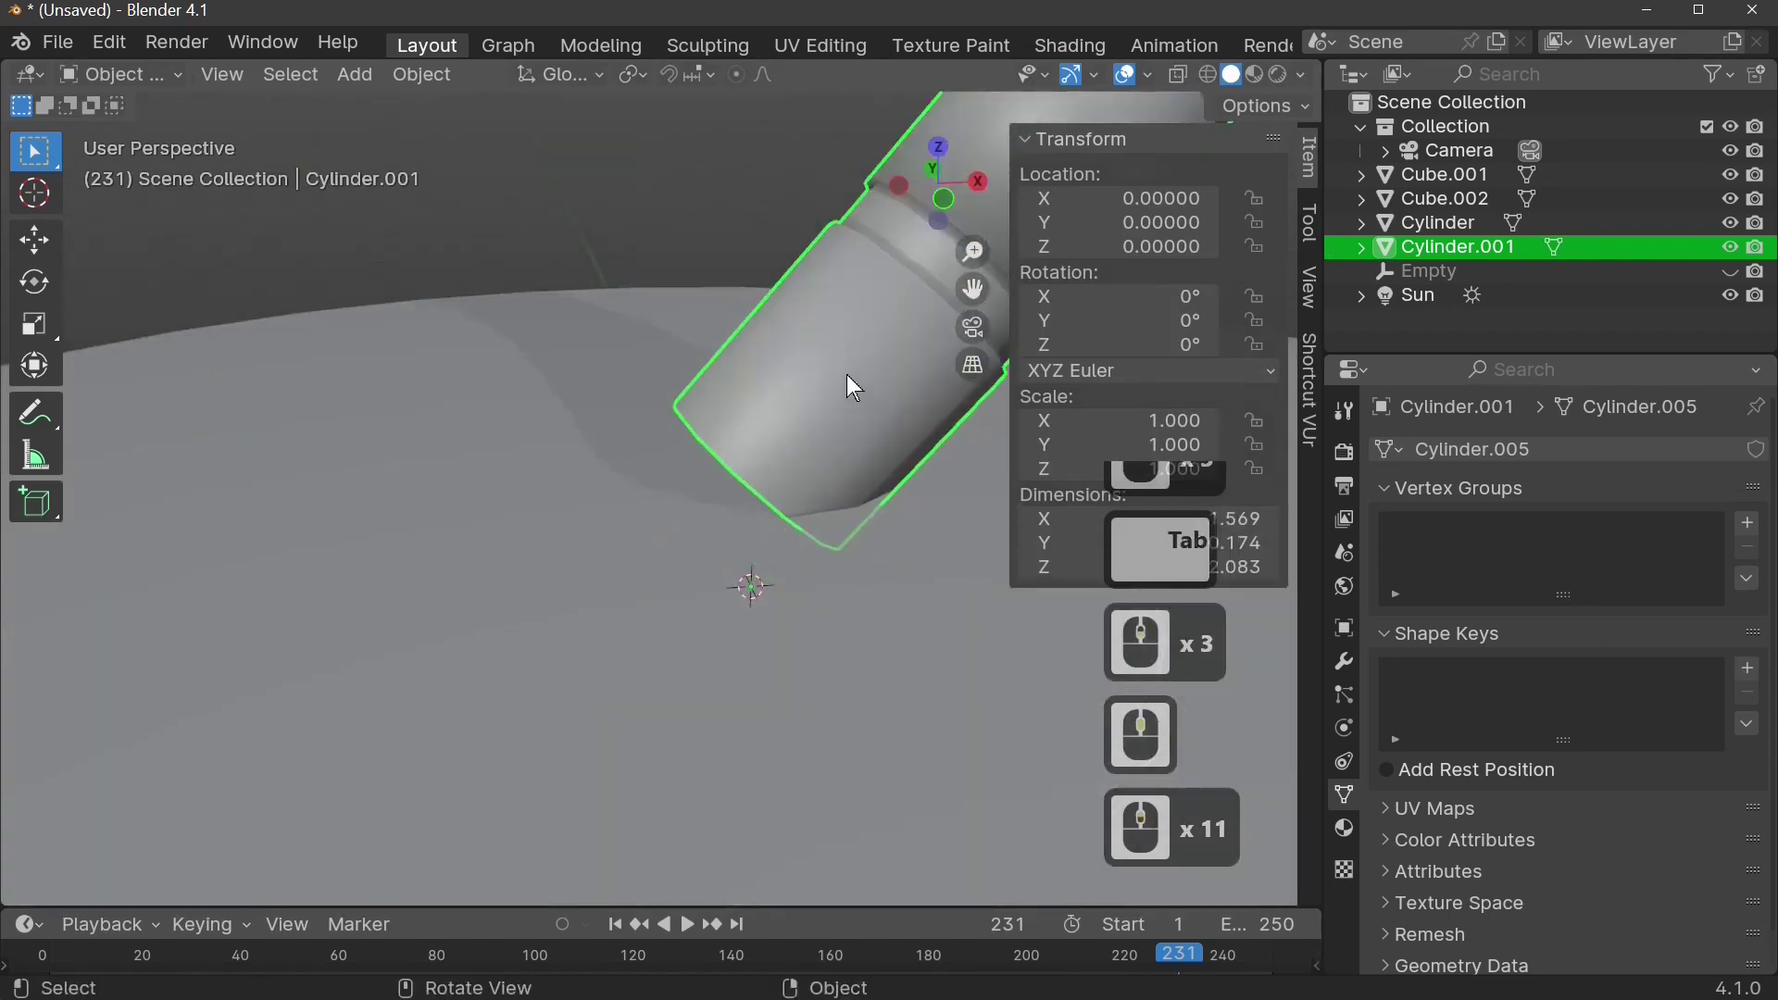
pyautogui.click(873, 297)
pyautogui.scroll(-9, 726, 426)
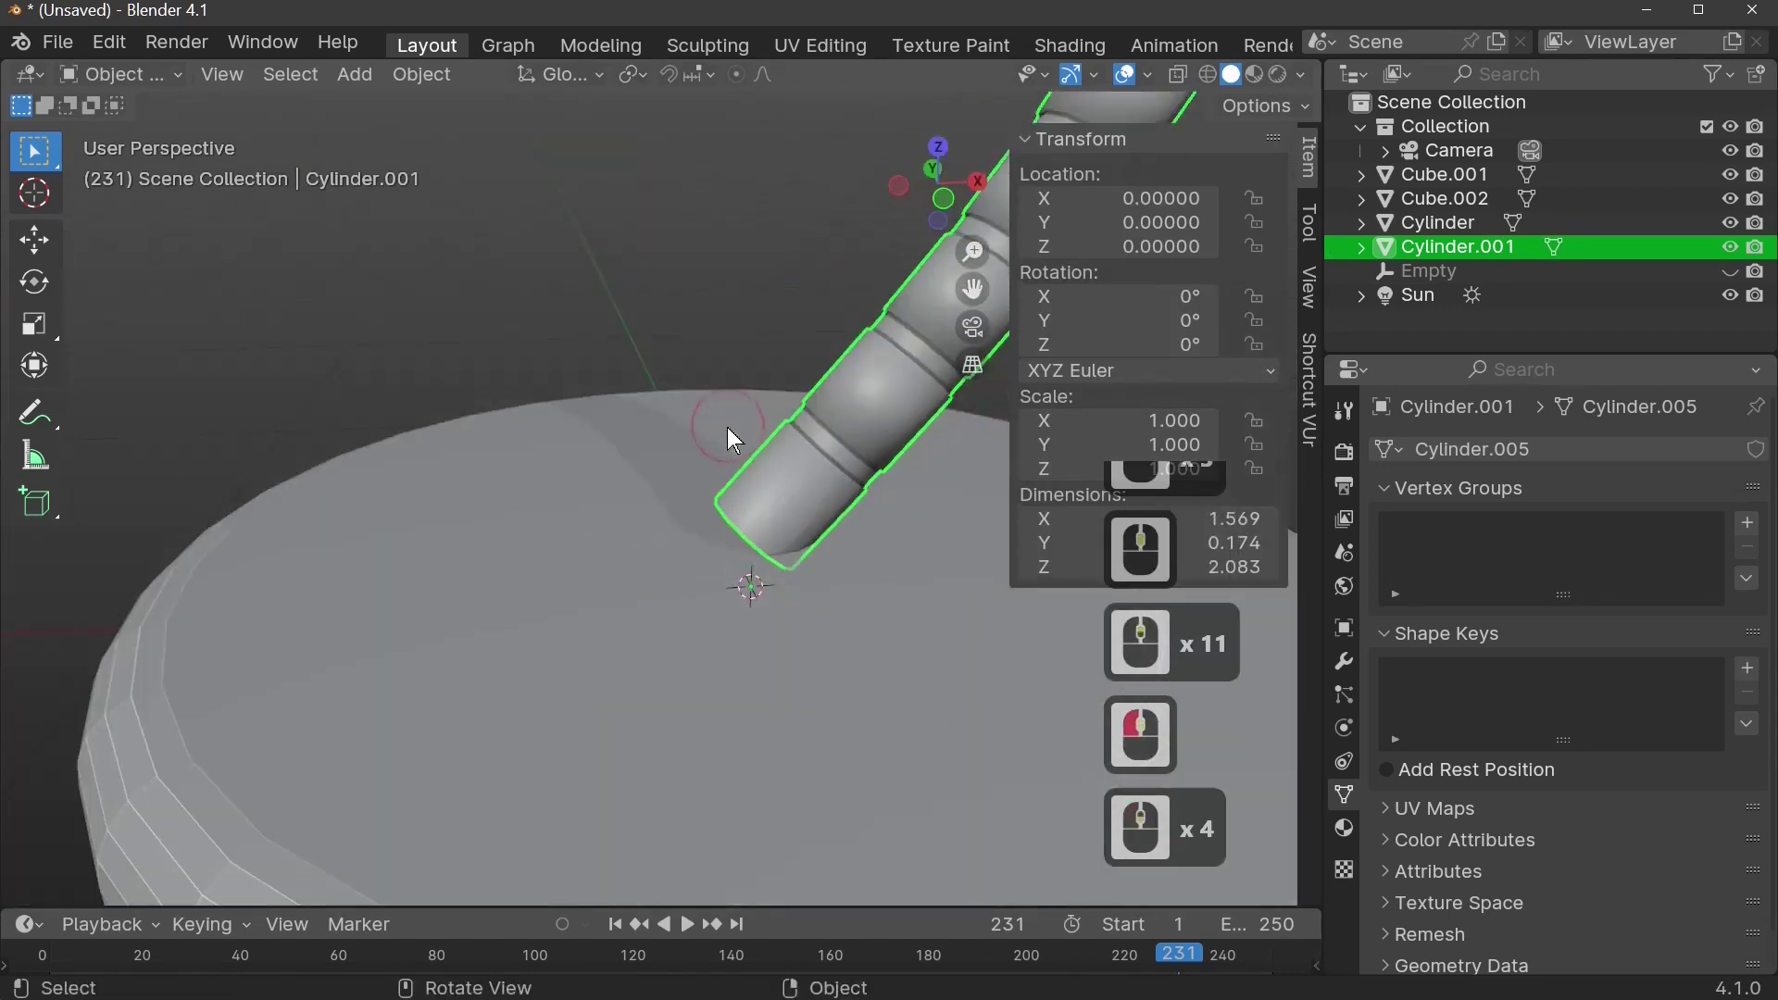
pyautogui.scroll(-2, 726, 430)
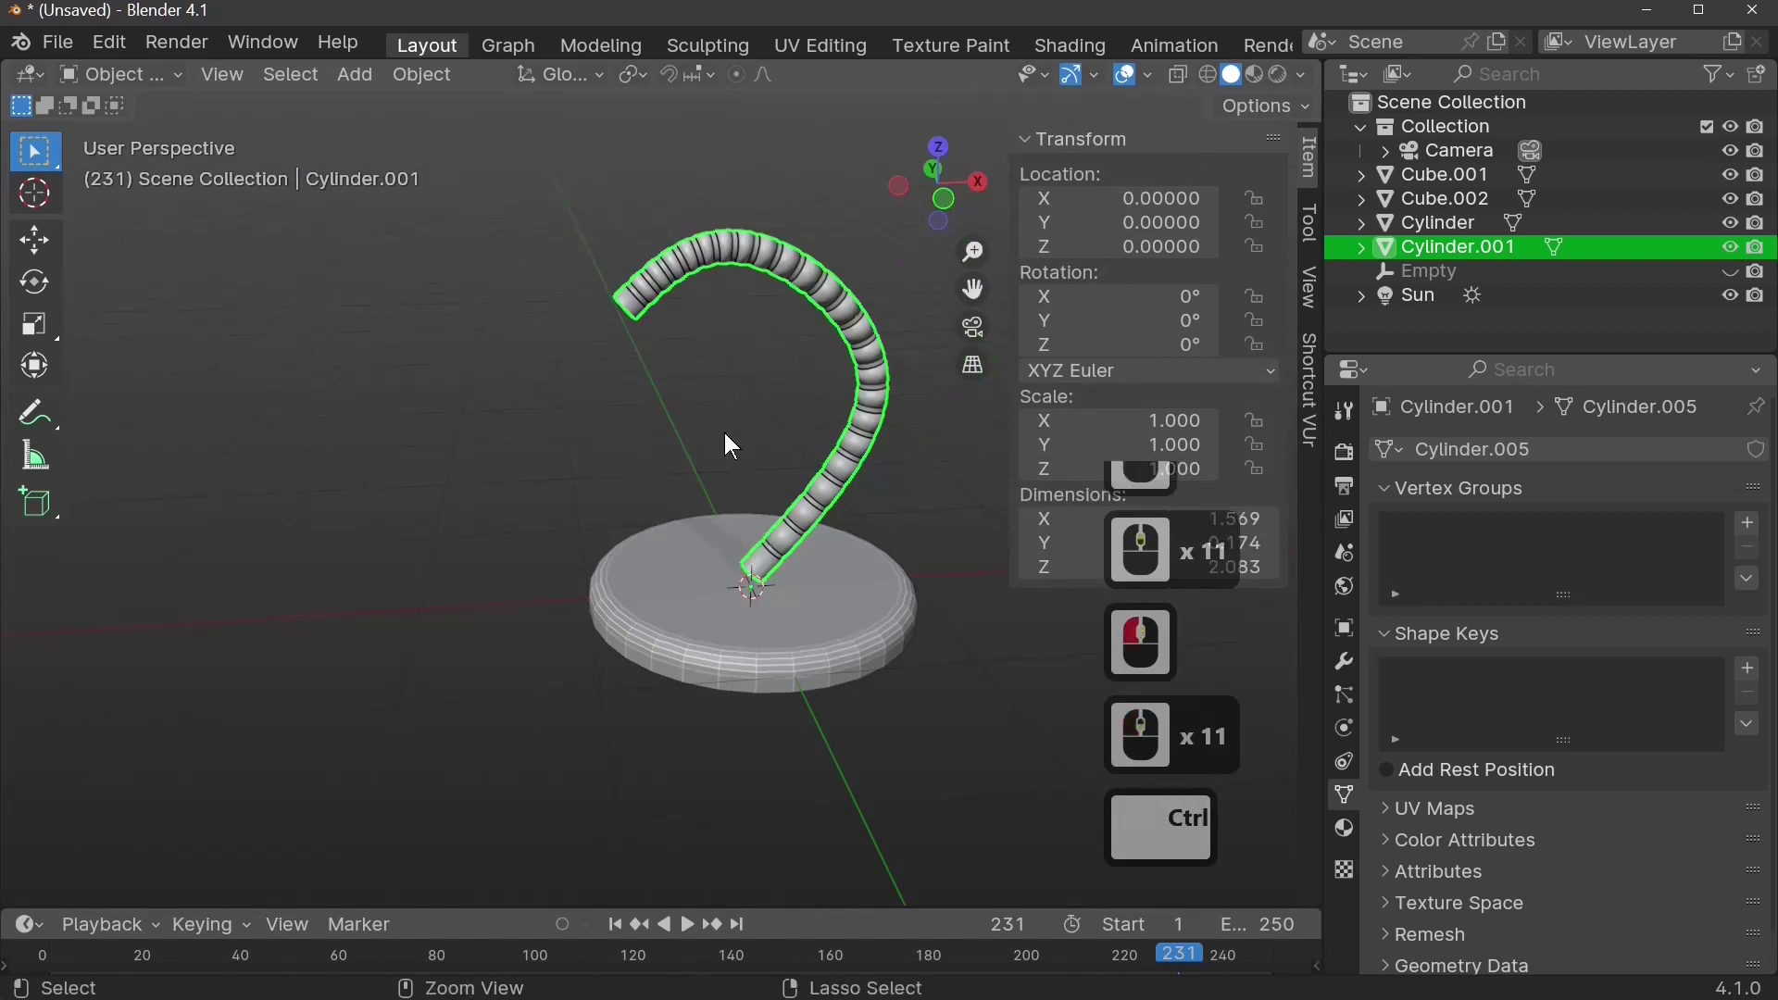
# - Undo the shallow groove extrusion on the arm, going back to the selected band faces in Edit Mode
pyautogui.hotkey('ctrl', 'z')
pyautogui.hotkey('ctrl', 'z')
pyautogui.hotkey('ctrl', 'z')
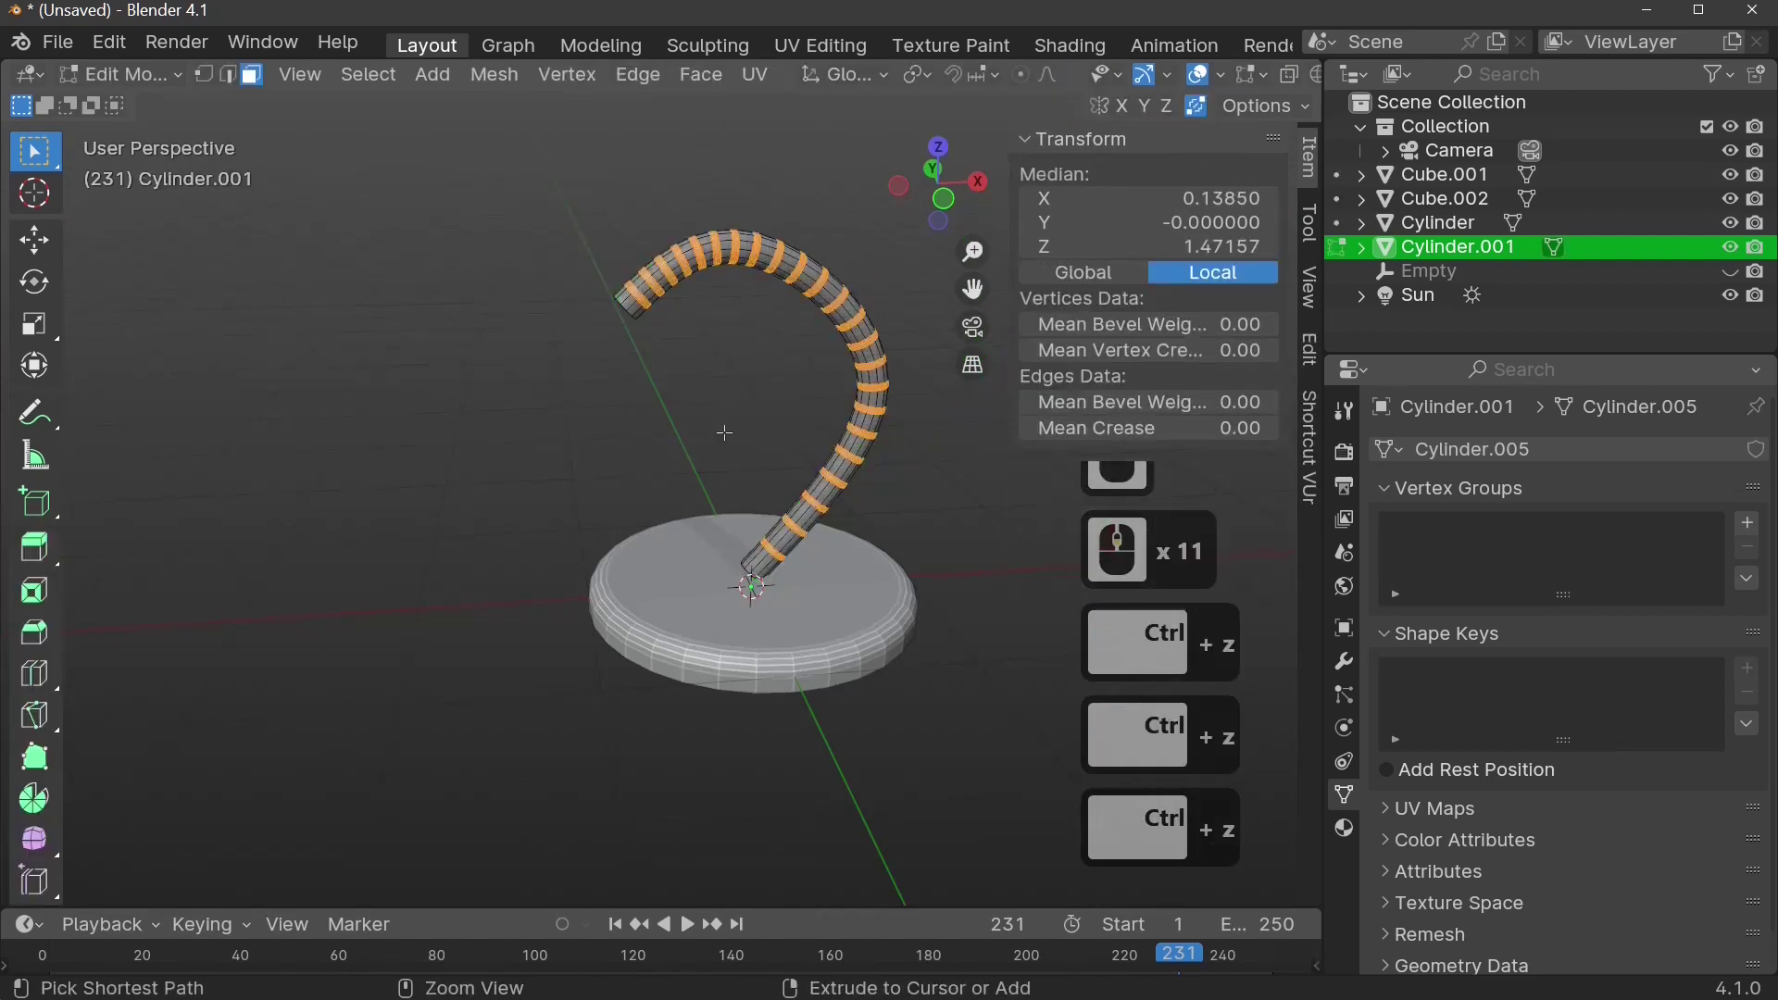
pyautogui.press('ctrl')
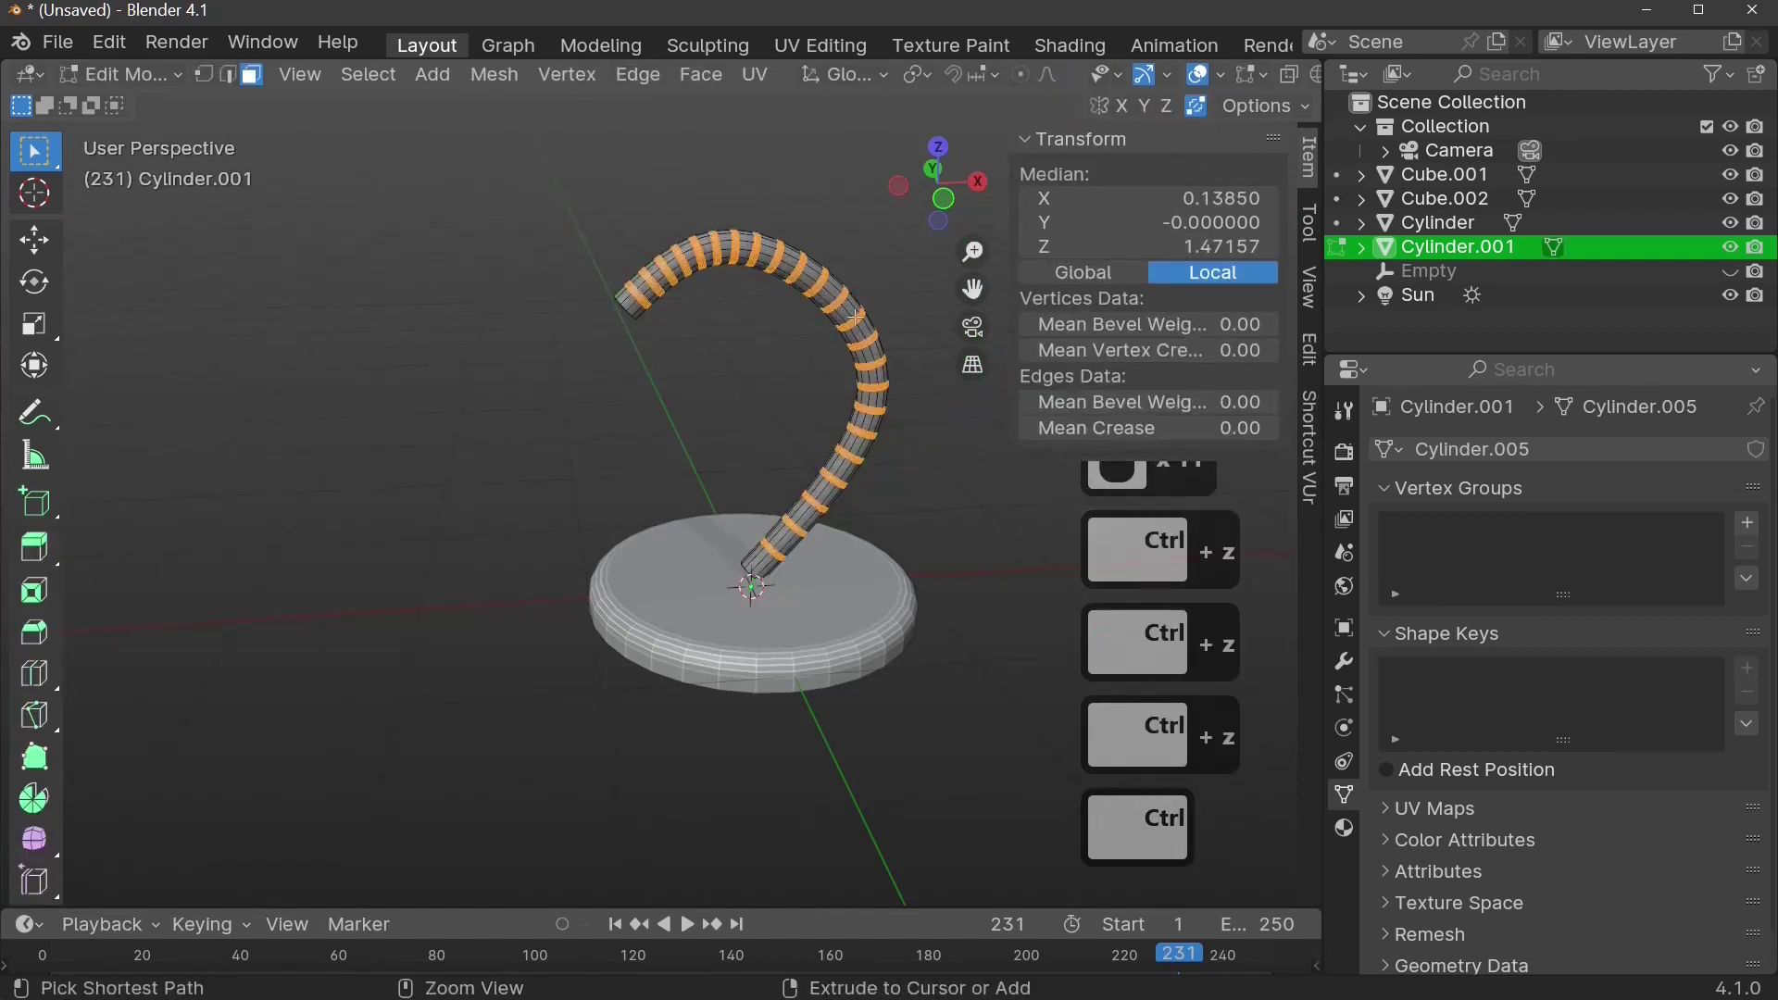
# - Bevel the selected band faces' edges with width 0.000 and reduce the segments to 1
pyautogui.hotkey('ctrl', 'b')
pyautogui.click(856, 316)
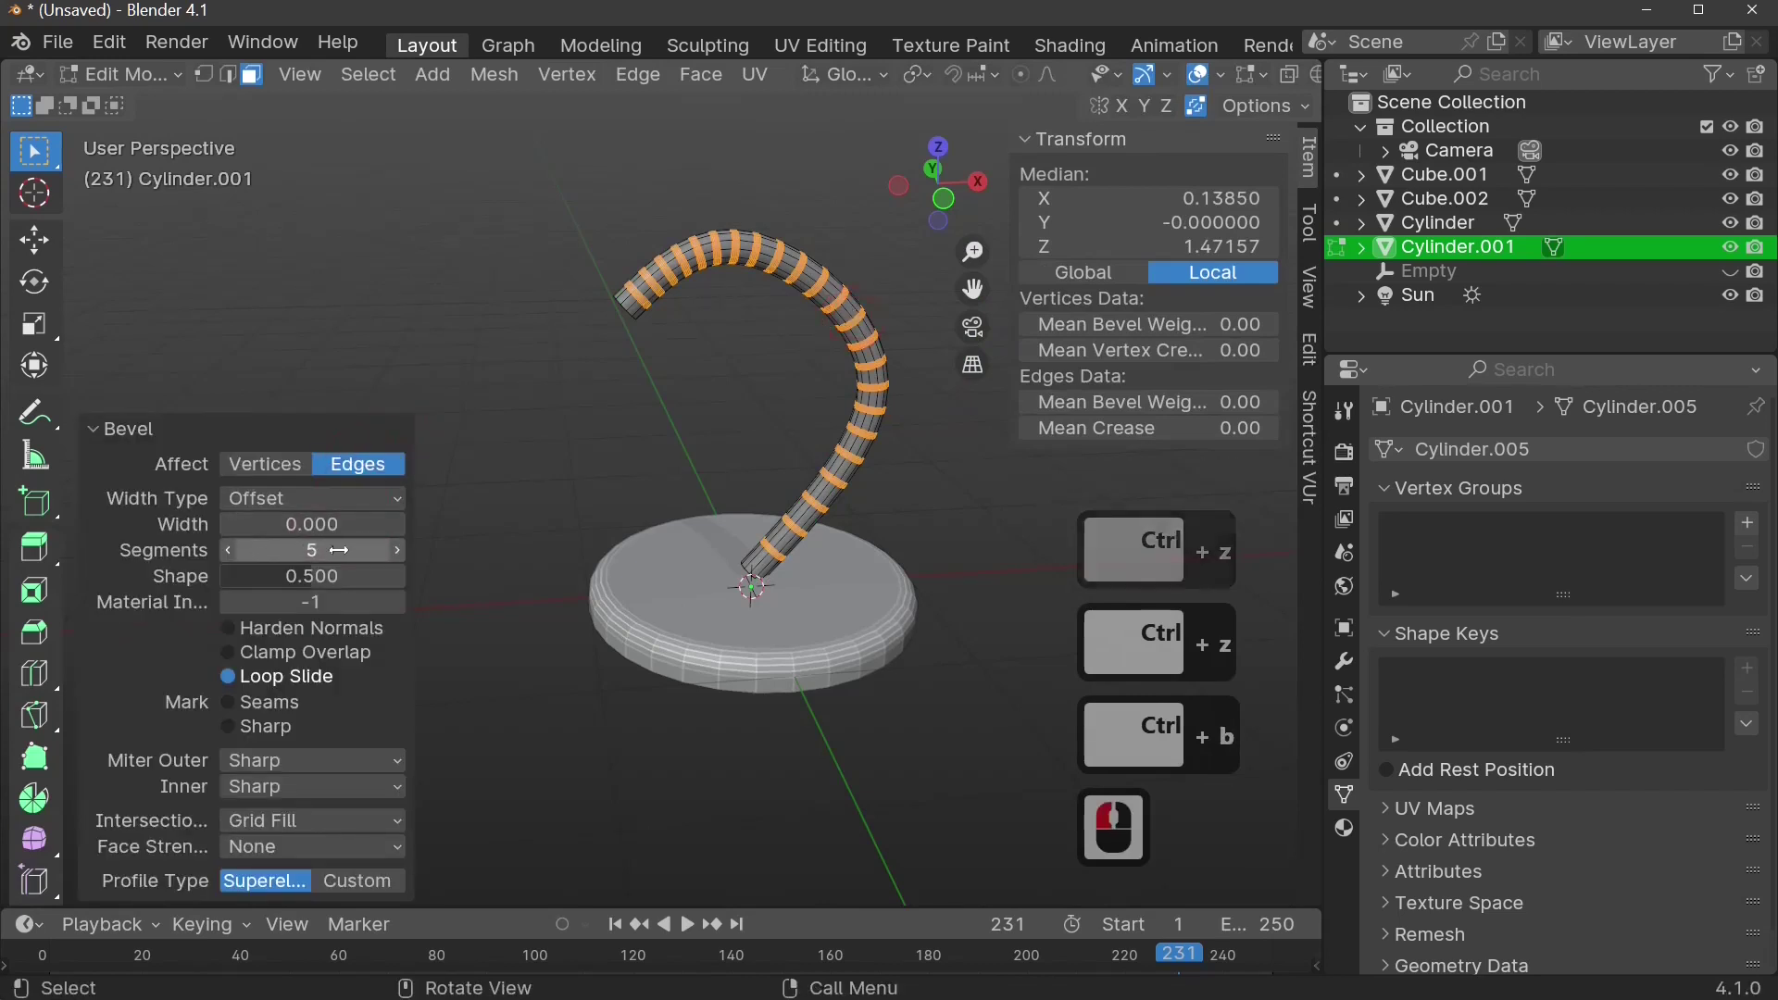
pyautogui.click(227, 552)
pyautogui.click(227, 552)
pyautogui.click(228, 552)
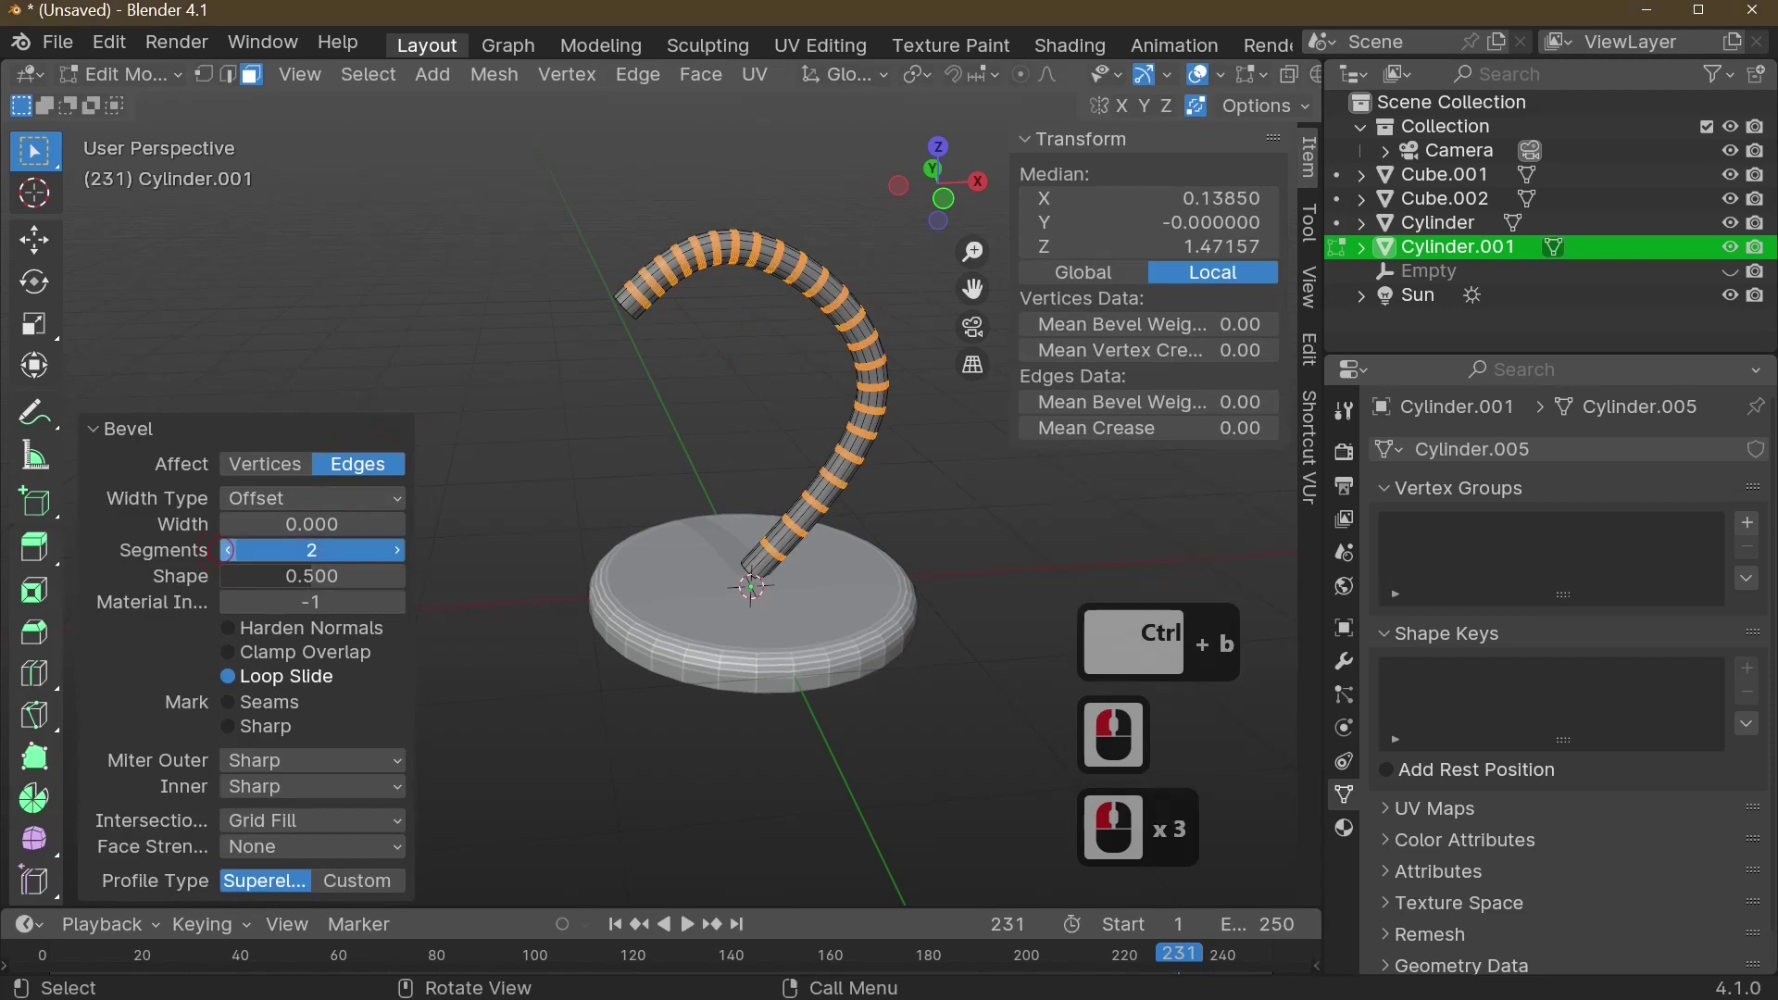
pyautogui.click(228, 552)
pyautogui.click(228, 552)
pyautogui.click(228, 552)
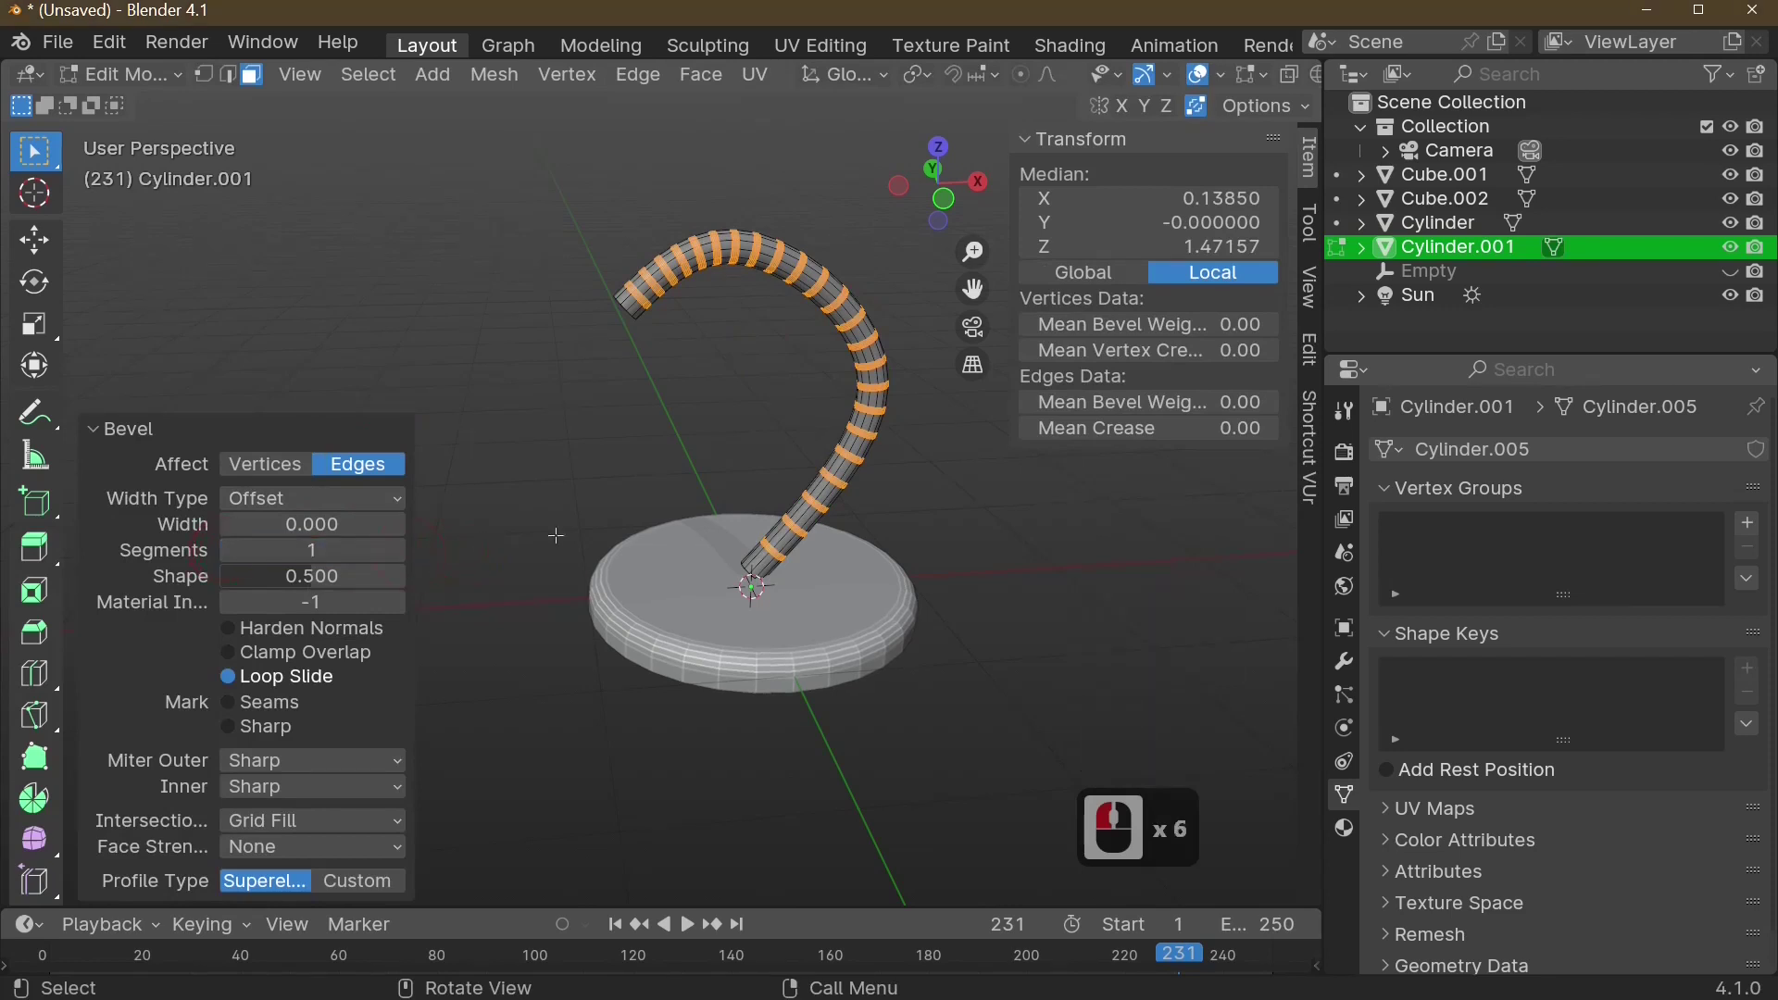
# - Extrude the arm's band faces along their normals with an offset of -0.022 and return to Object Mode
pyautogui.scroll(2, 951, 538)
pyautogui.scroll(1, 951, 538)
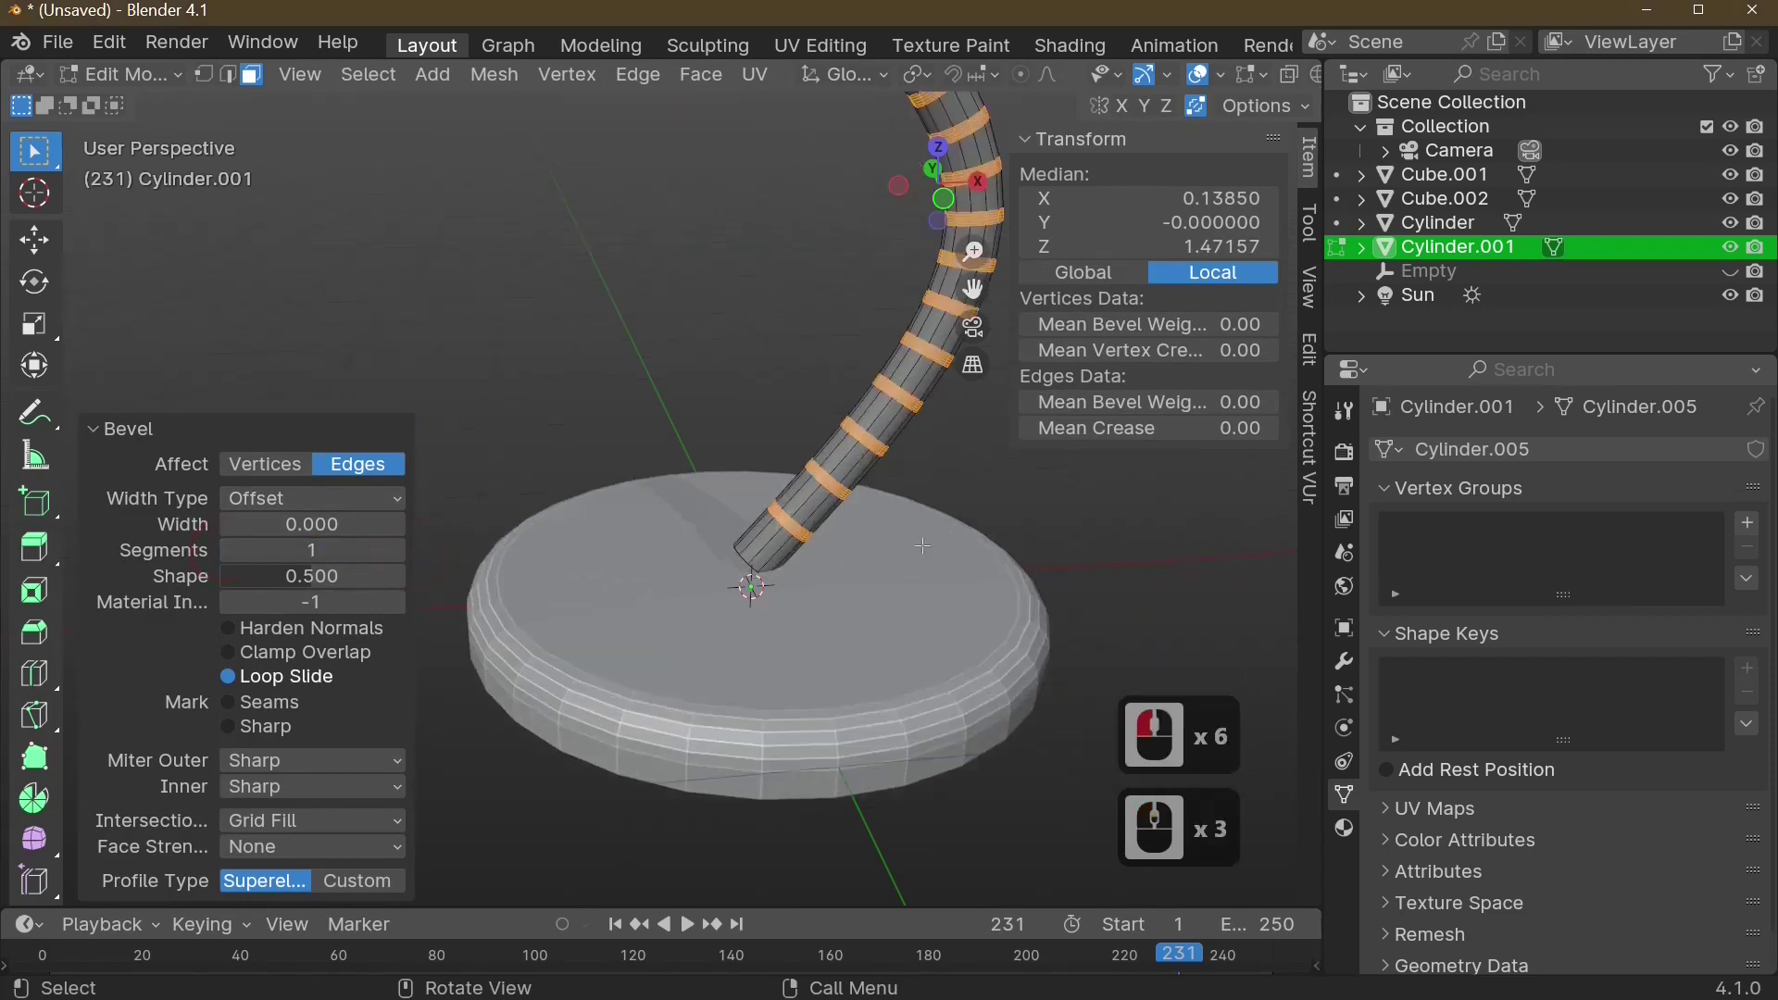
pyautogui.rightClick(937, 306)
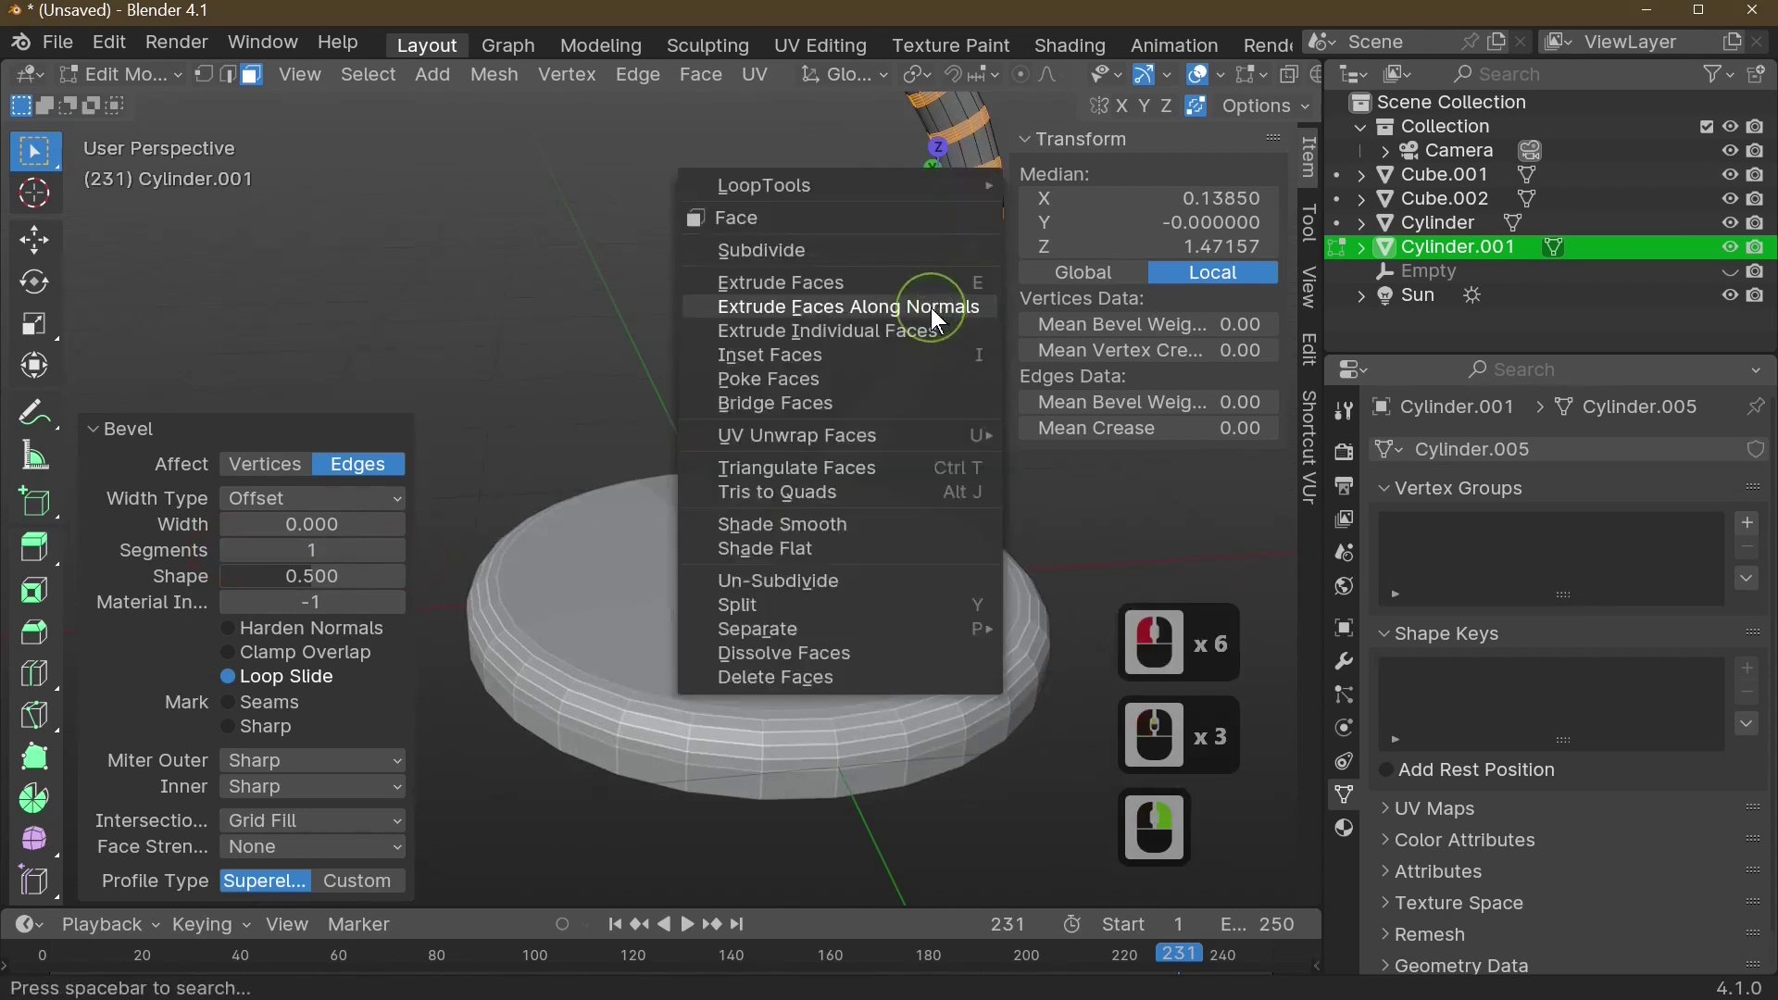
pyautogui.click(935, 306)
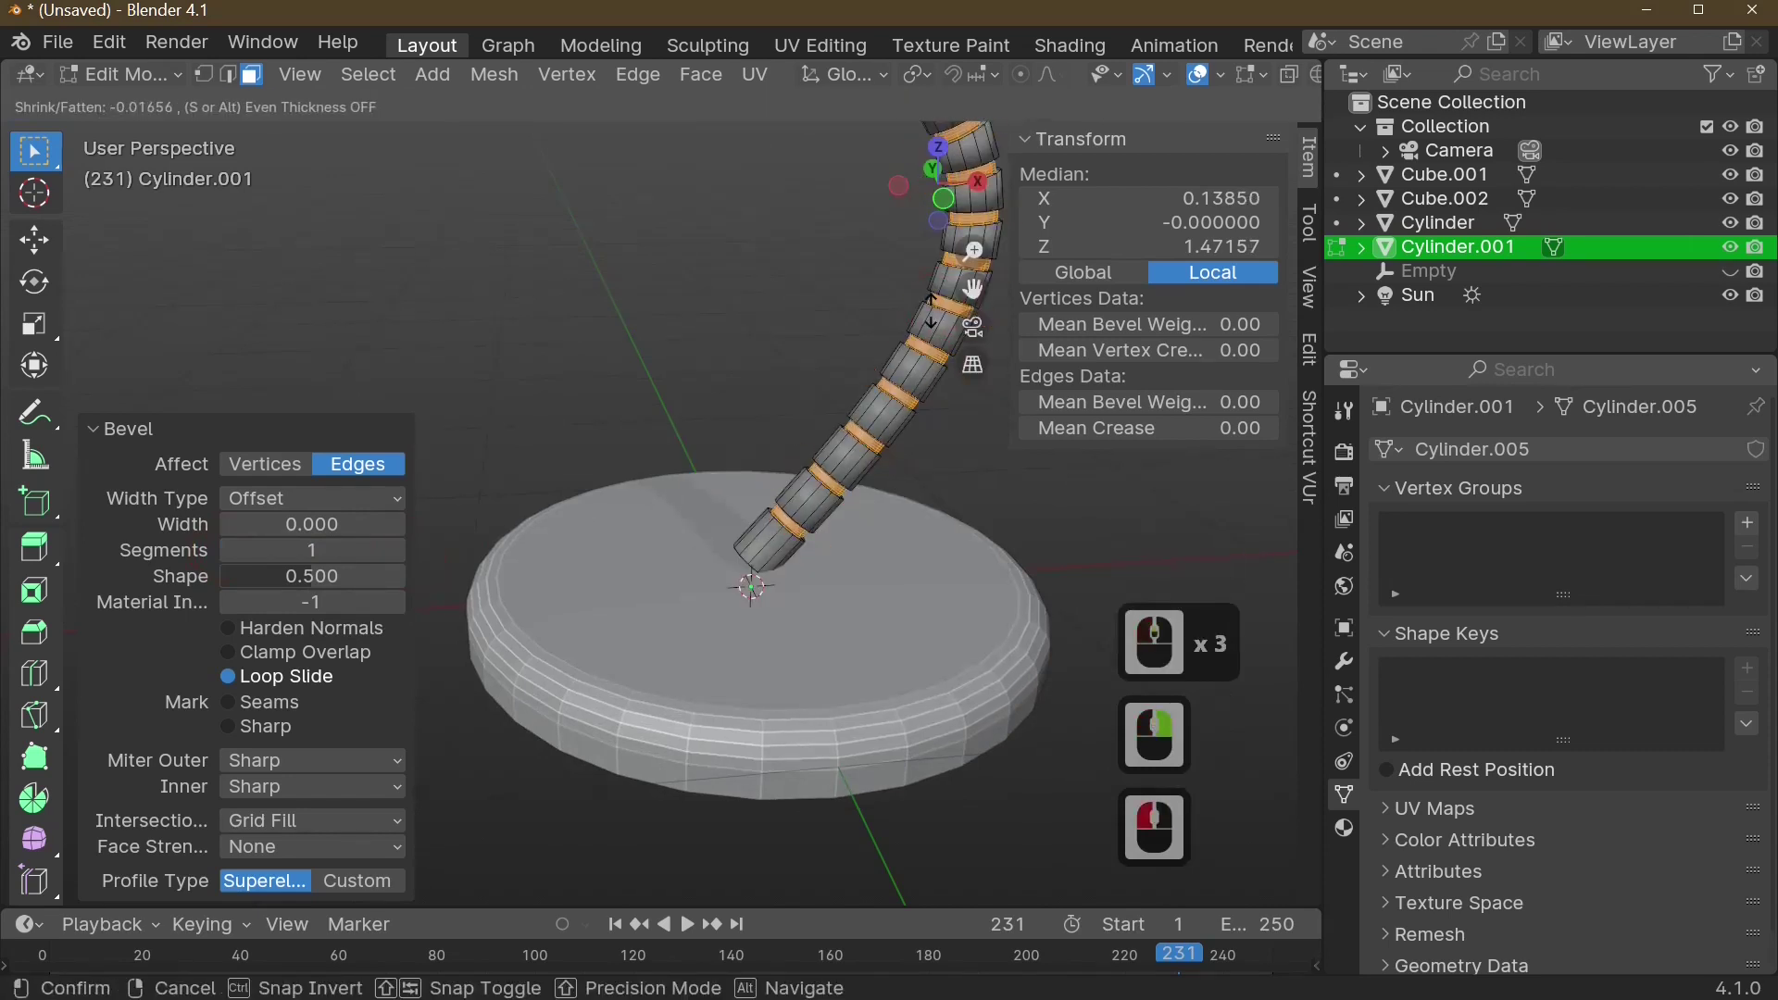
pyautogui.click(928, 308)
pyautogui.scroll(2, 847, 516)
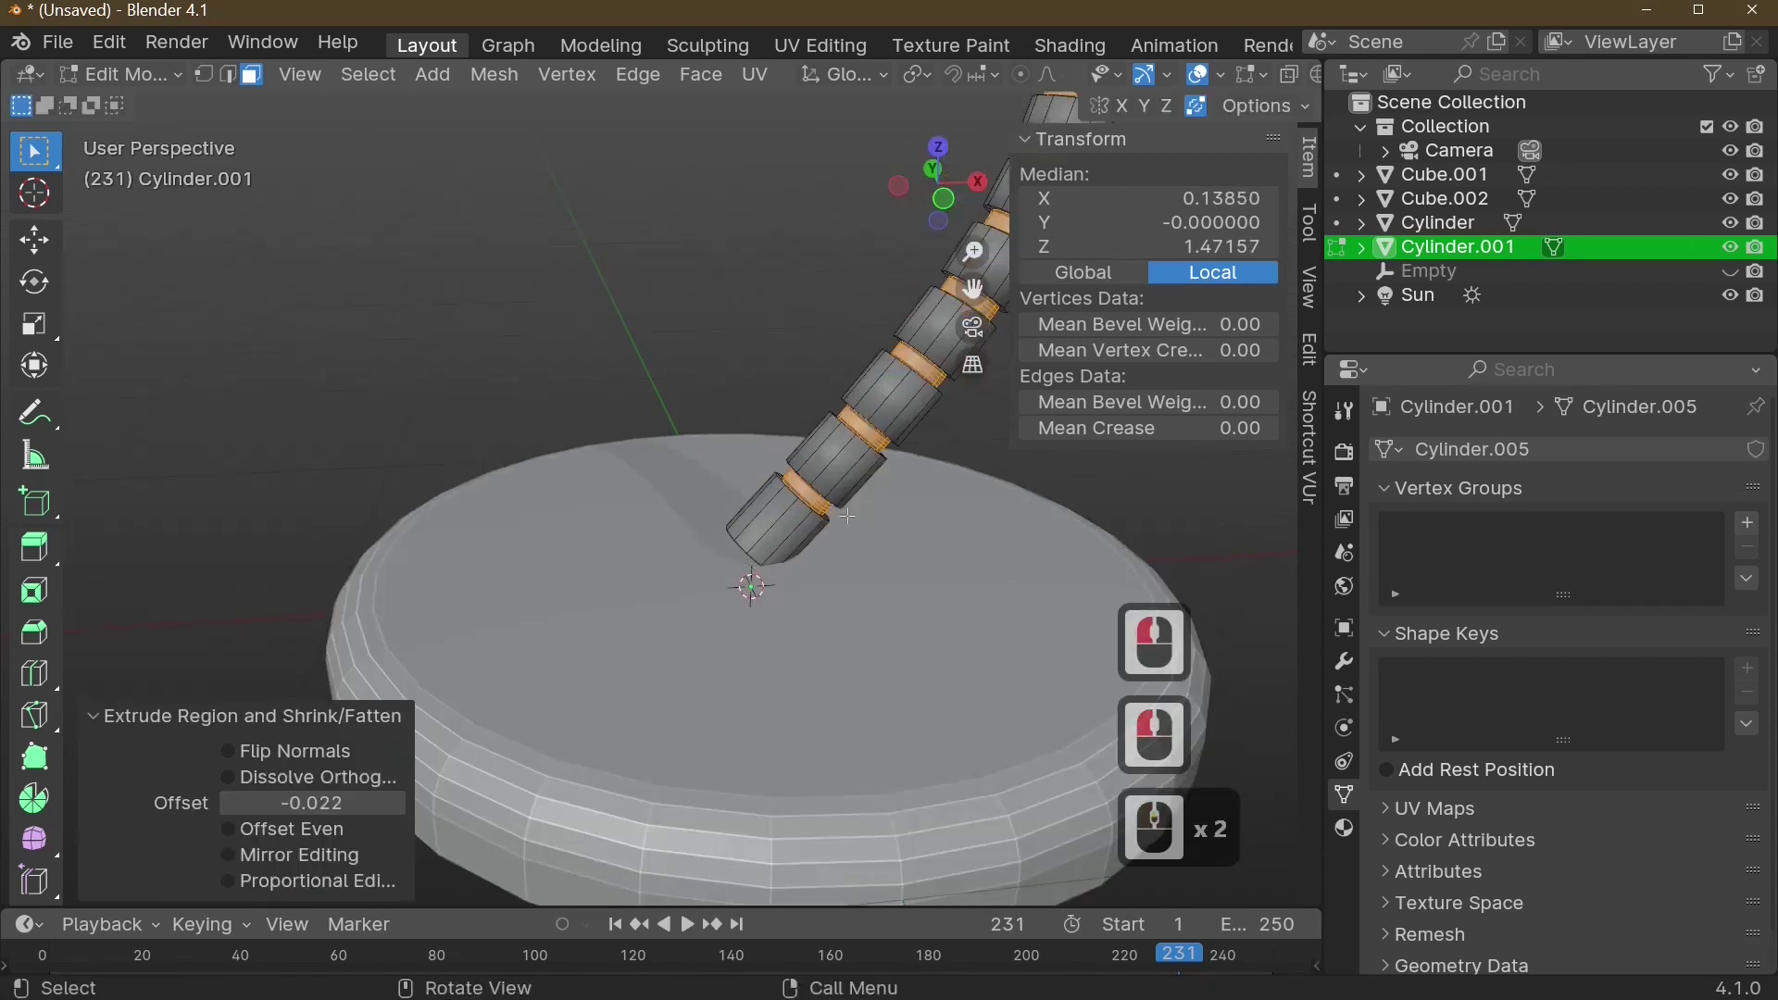
pyautogui.press('Tab')
pyautogui.scroll(-2, 847, 515)
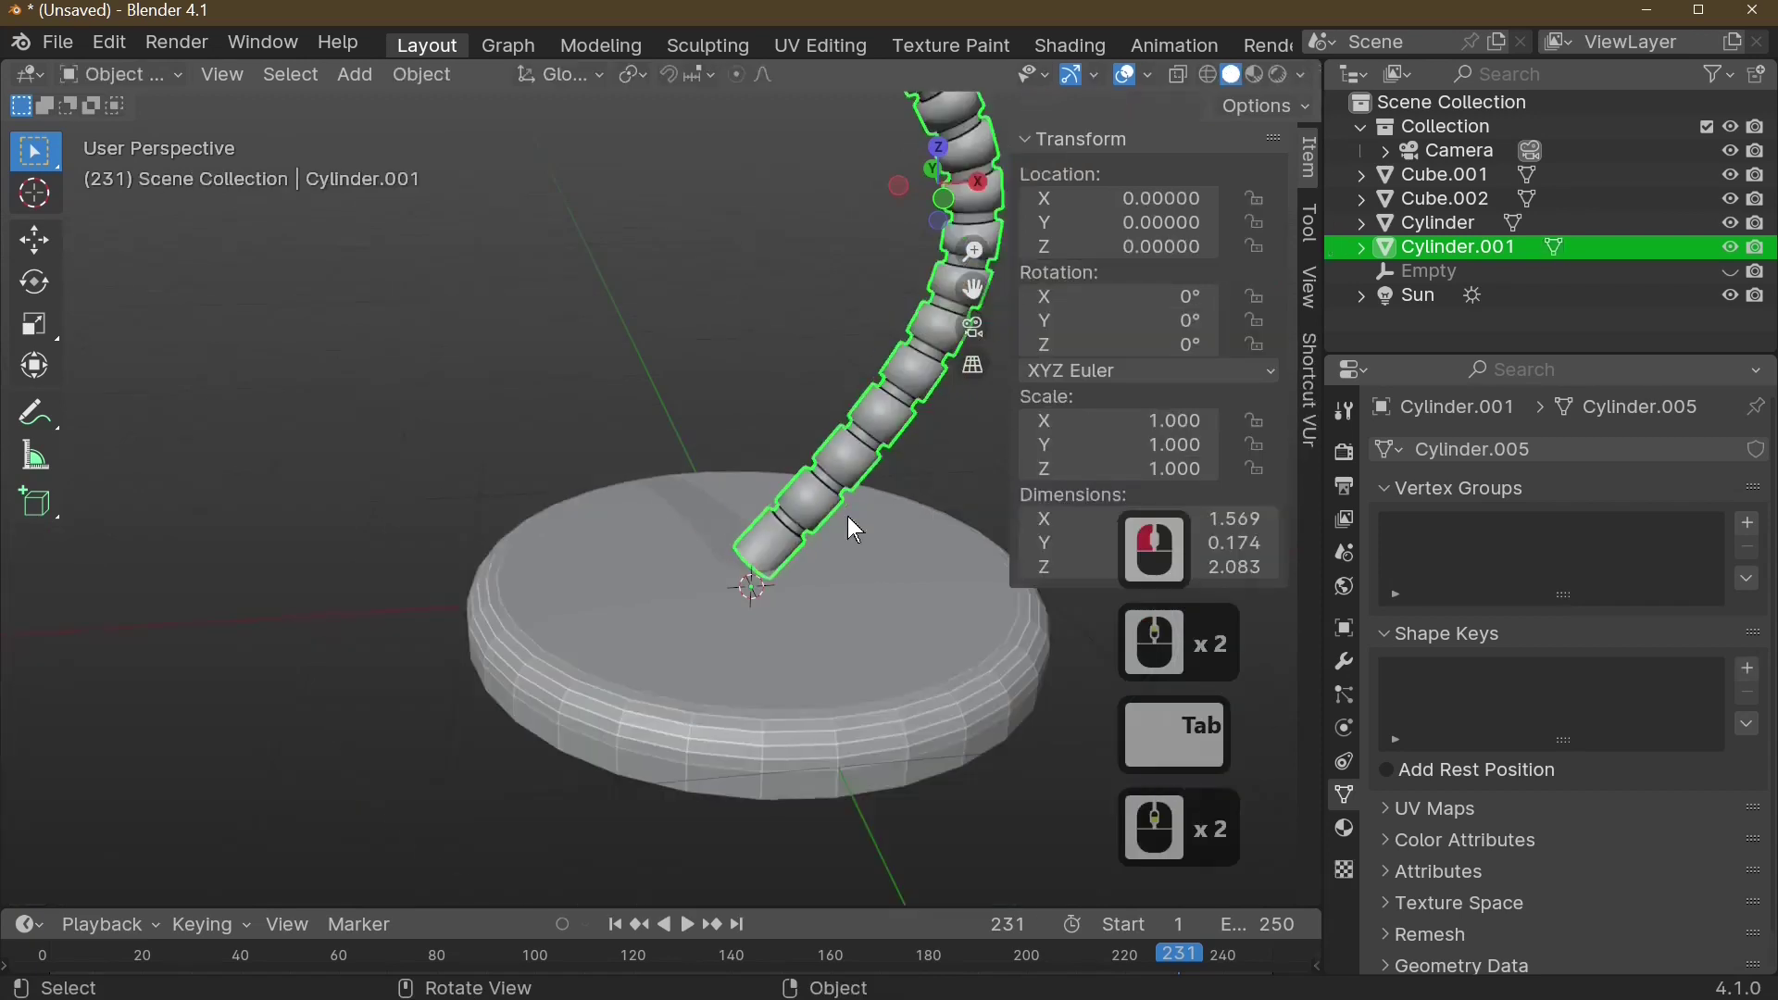
# - Shade the grooved arm smooth
pyautogui.rightClick(916, 374)
pyautogui.click(854, 363)
pyautogui.moveTo(847, 361); pyautogui.dragTo(934, 382, button='middle')
pyautogui.scroll(4, 574, 365)
pyautogui.scroll(-2, 592, 362)
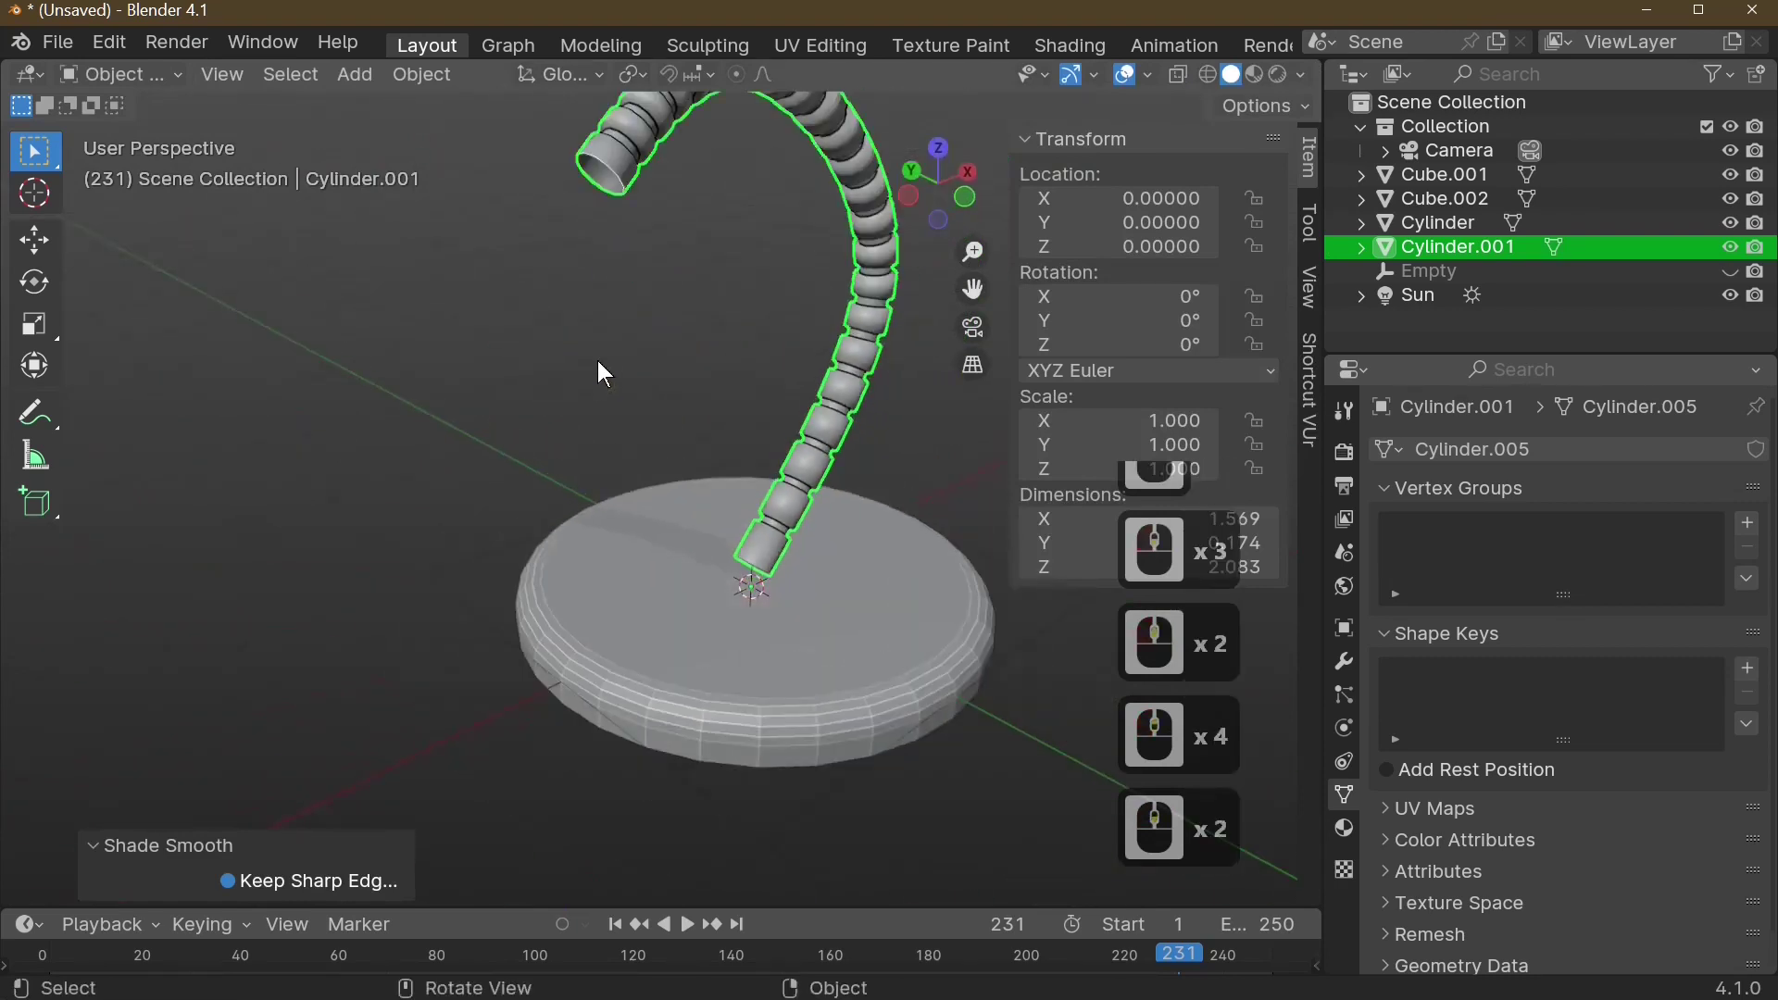
# - Select the open edge loop at the arm's upper free end in Edit Mode and fill it with a face
pyautogui.keyDown('shift'); pyautogui.moveTo(618, 365); pyautogui.dragTo(646, 609, button='middle'); pyautogui.keyUp('shift')
pyautogui.scroll(4, 646, 602)
pyautogui.scroll(-2, 667, 546)
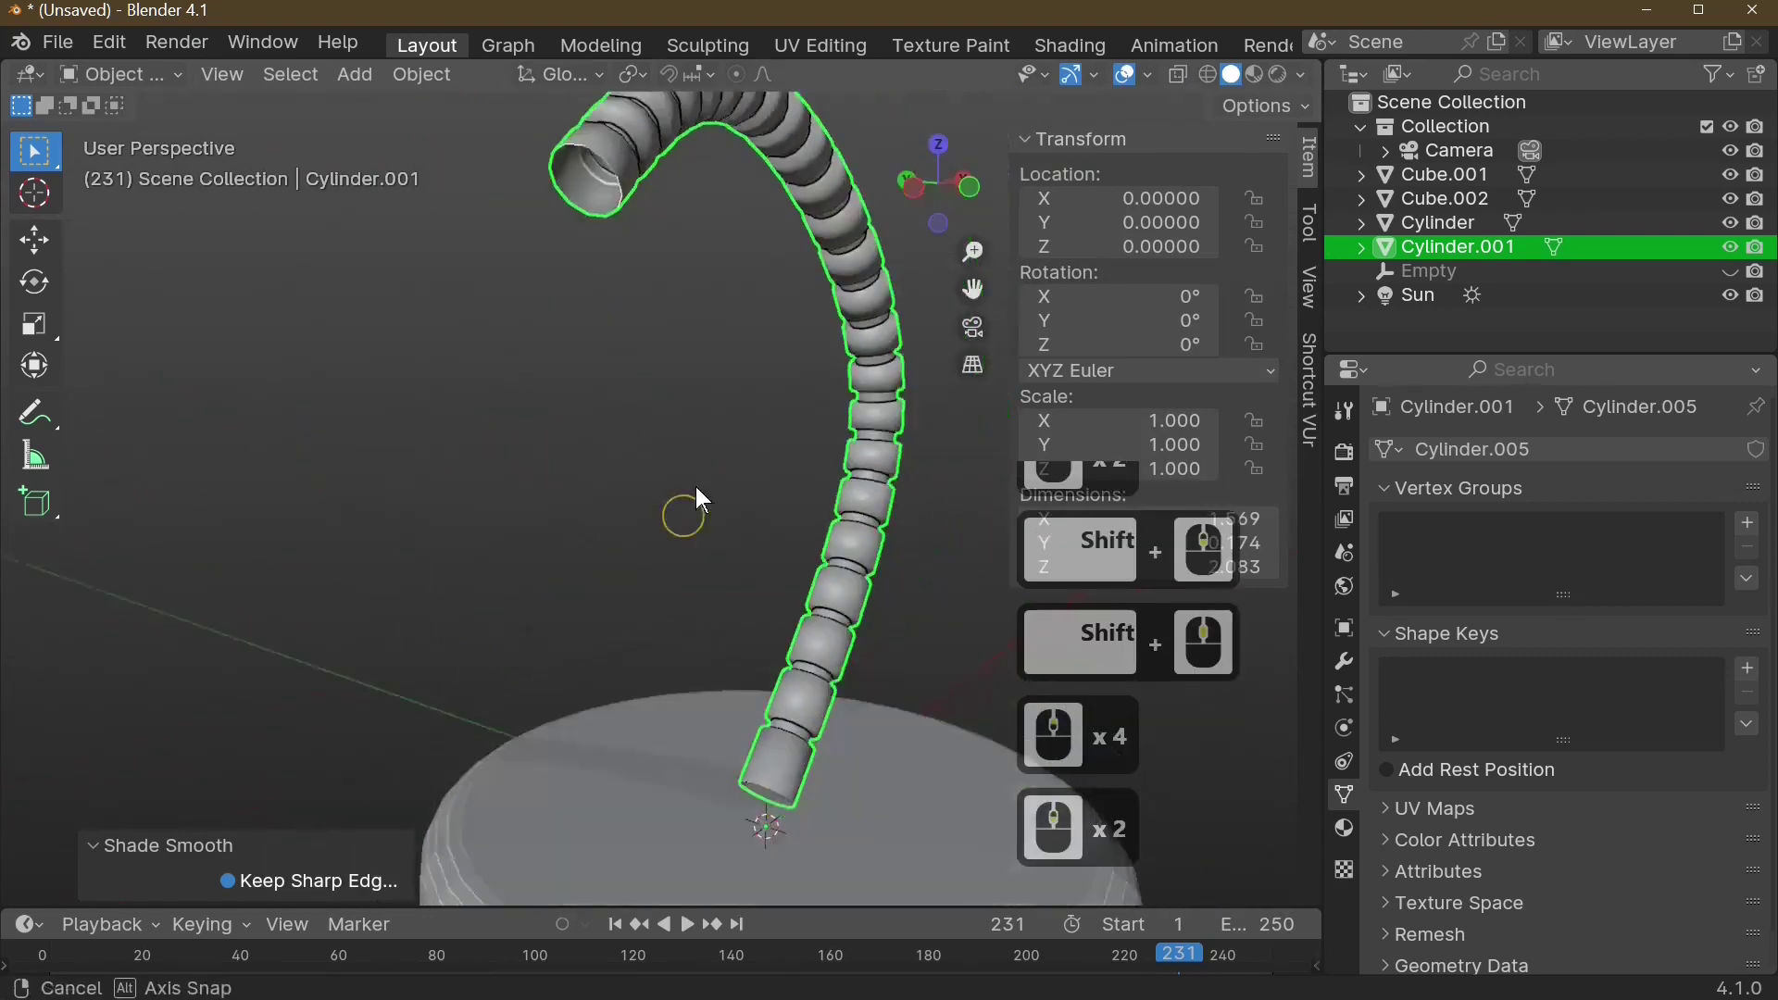
pyautogui.moveTo(696, 487); pyautogui.dragTo(699, 480, button='middle')
pyautogui.press('Tab')
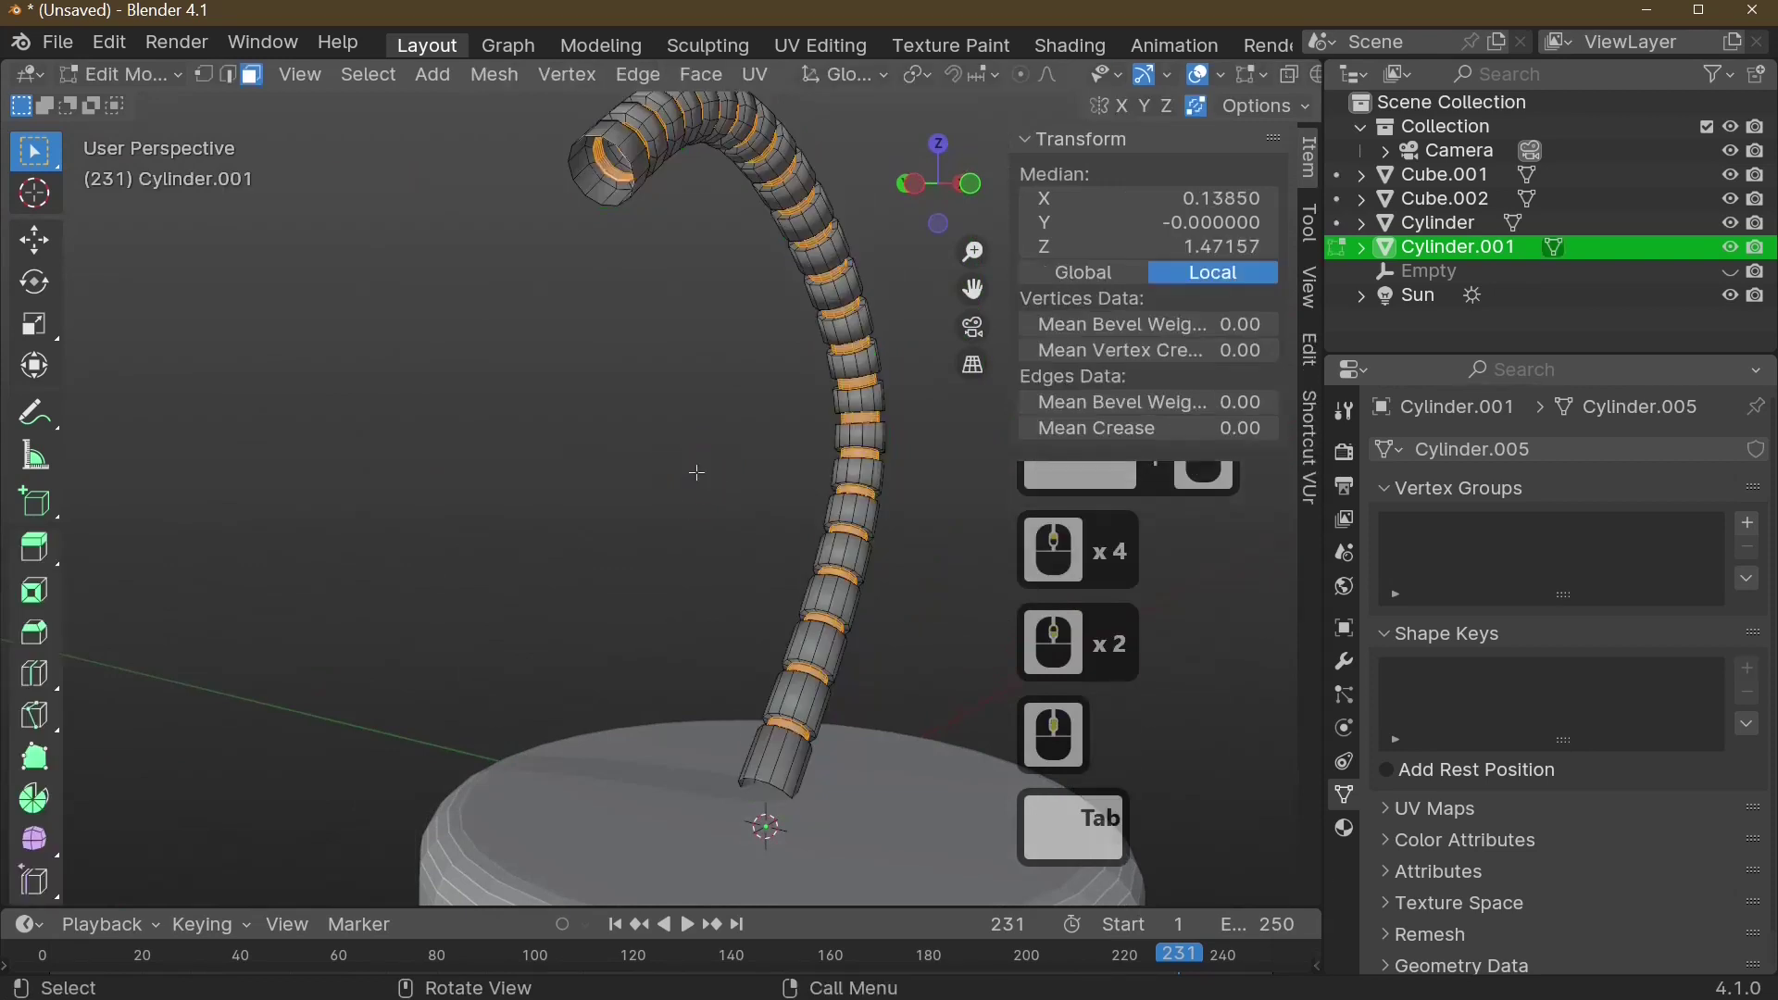
pyautogui.click(227, 74)
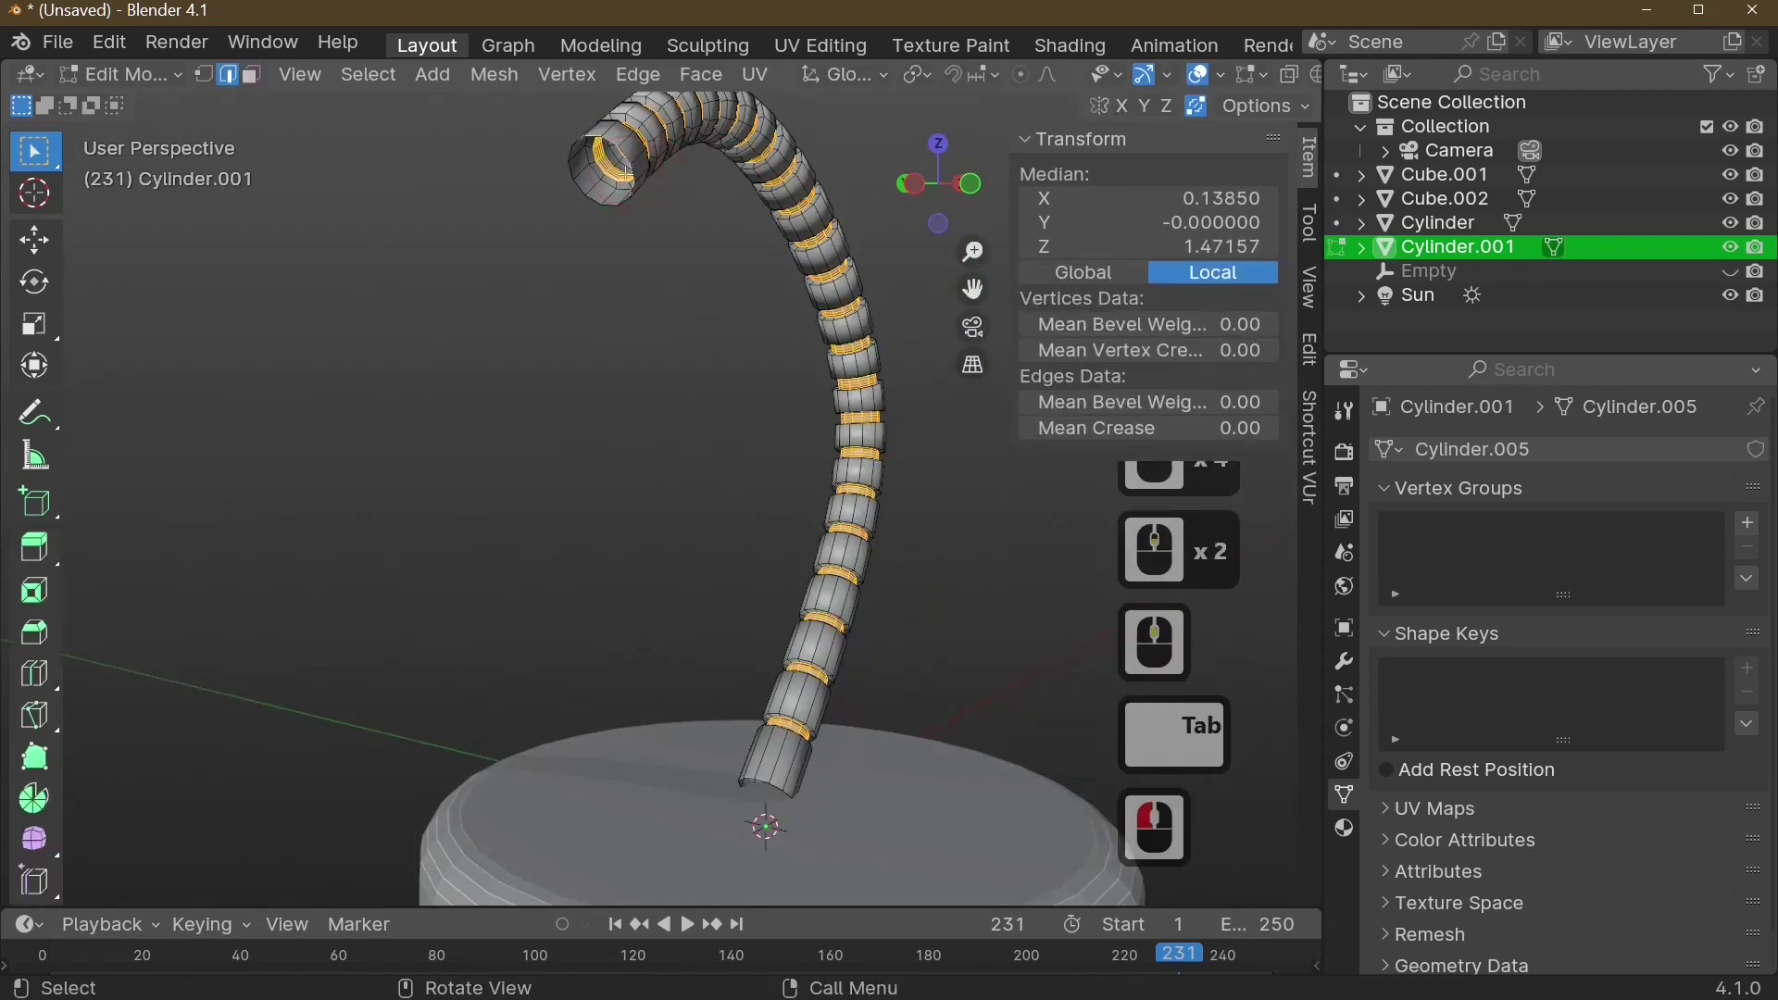
pyautogui.keyDown('shift'); pyautogui.moveTo(556, 435); pyautogui.dragTo(595, 398, button='middle'); pyautogui.keyUp('shift')
pyautogui.scroll(2, 573, 422)
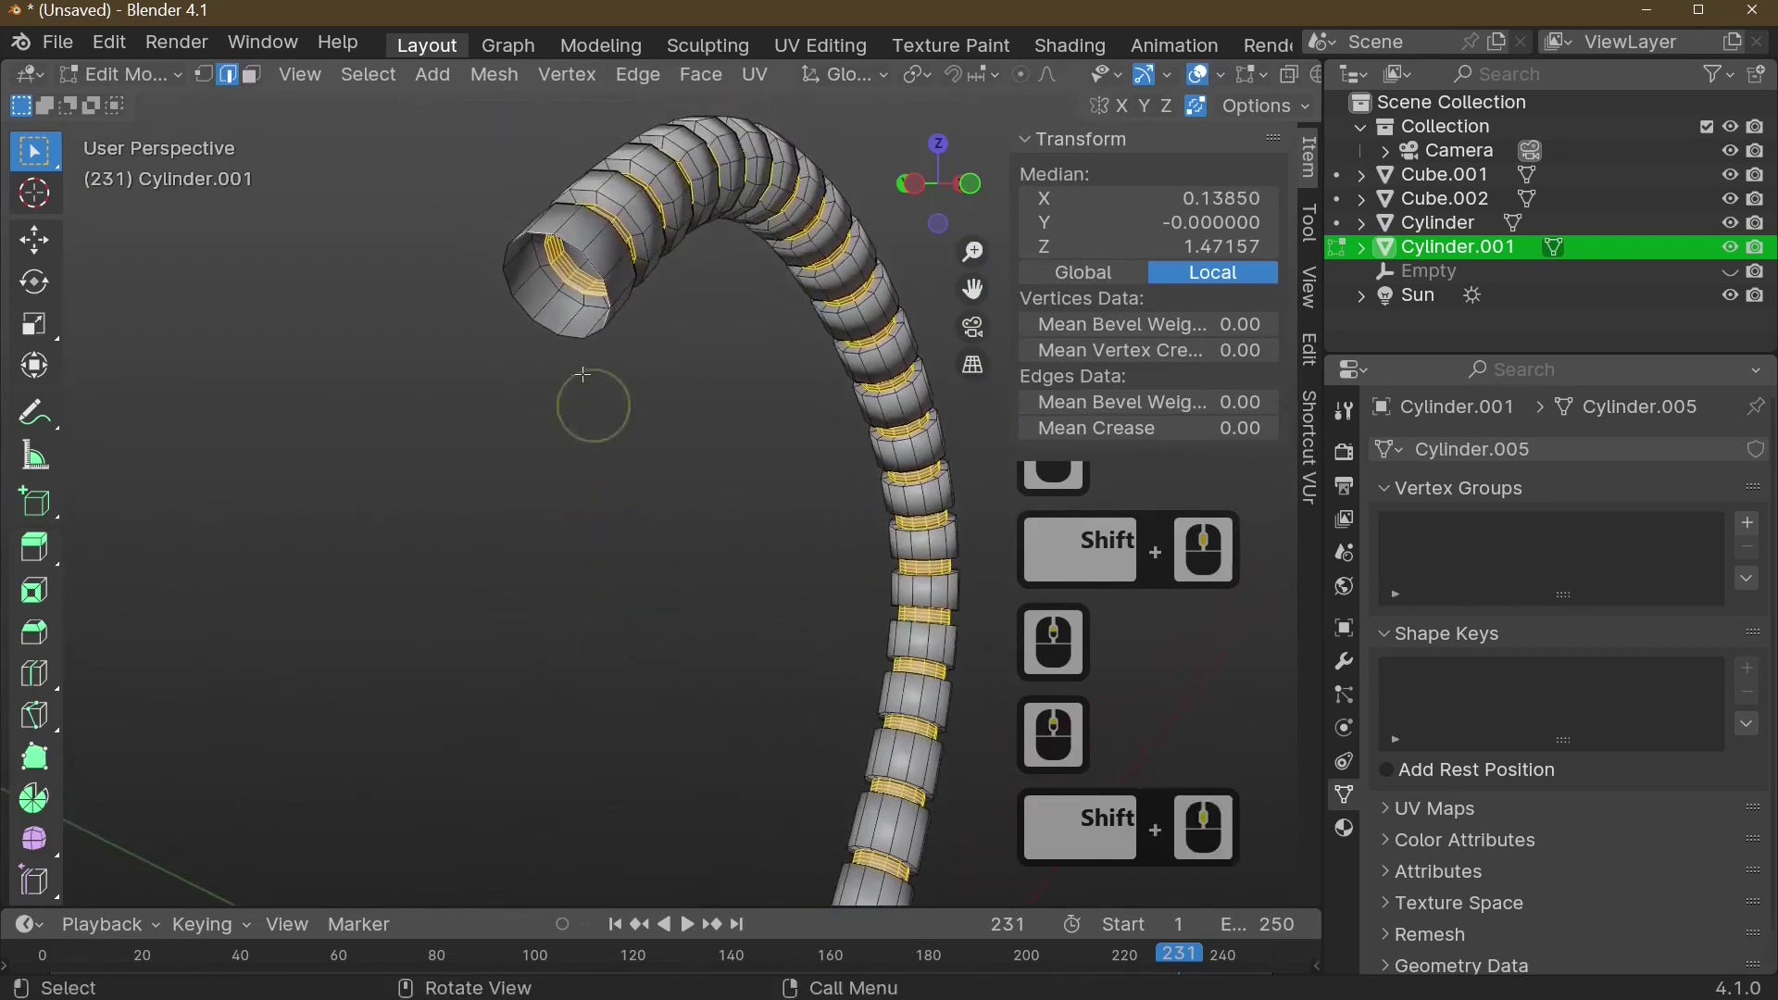
pyautogui.keyDown('alt'); pyautogui.click(551, 329); pyautogui.keyUp('alt')
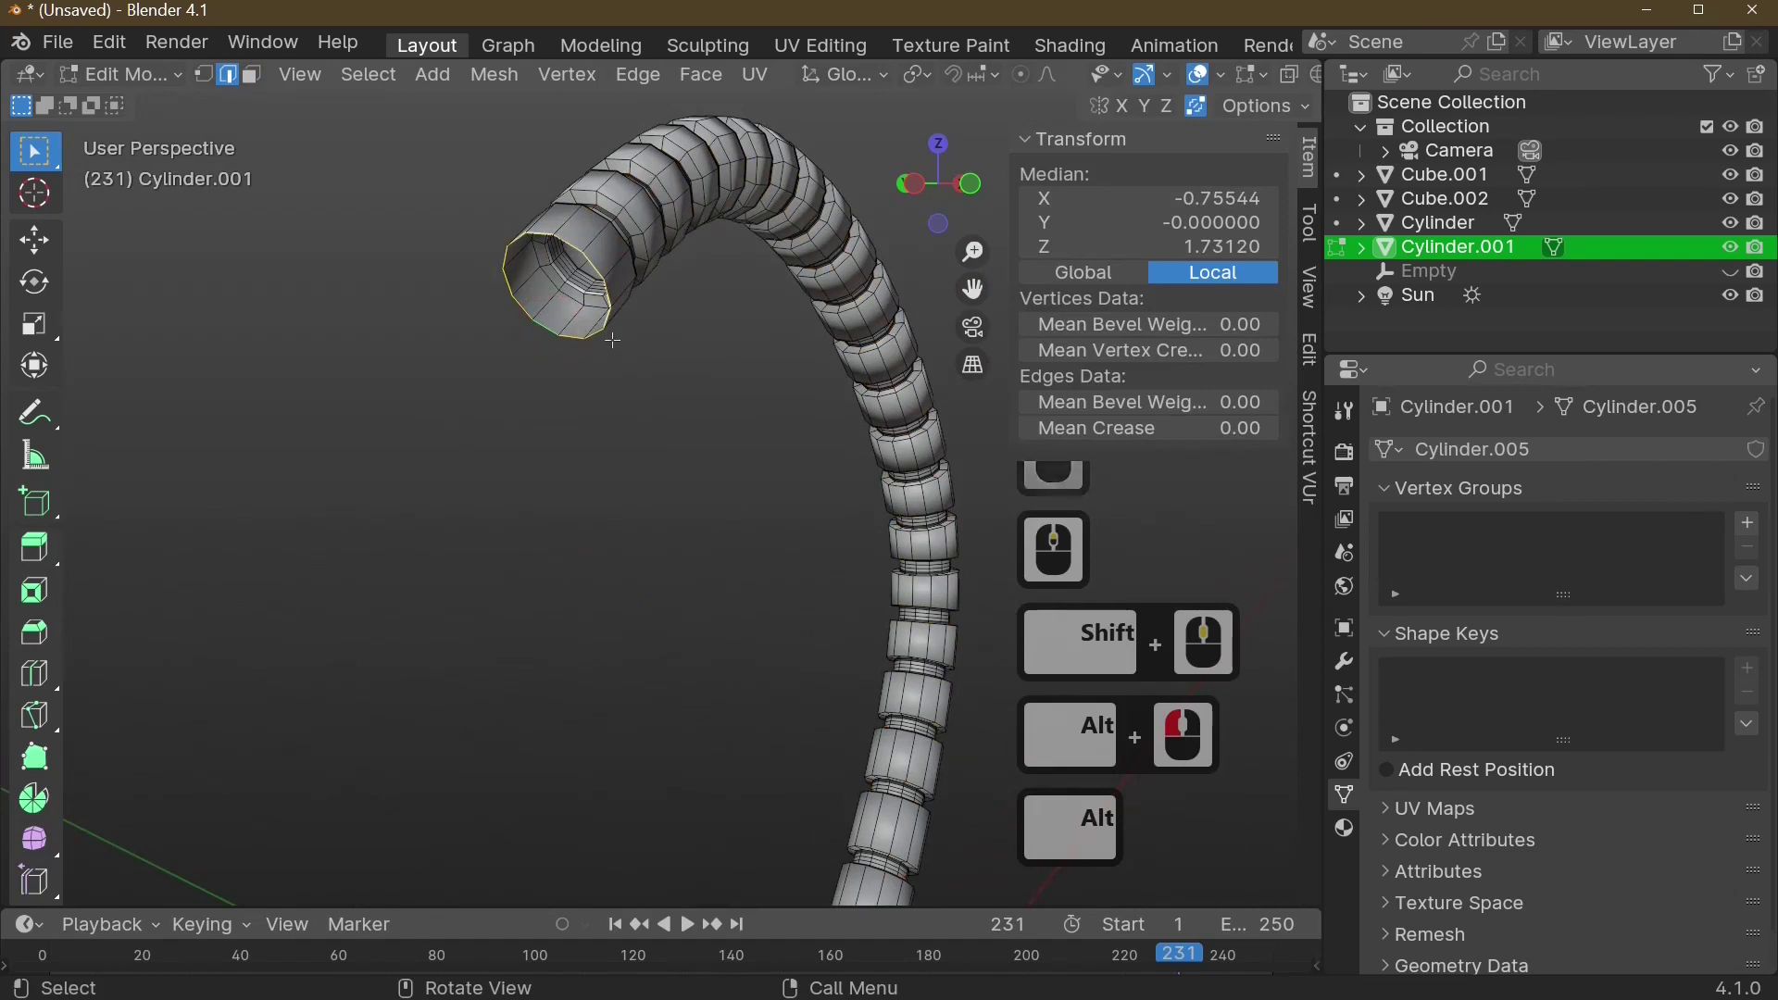
pyautogui.press('f')
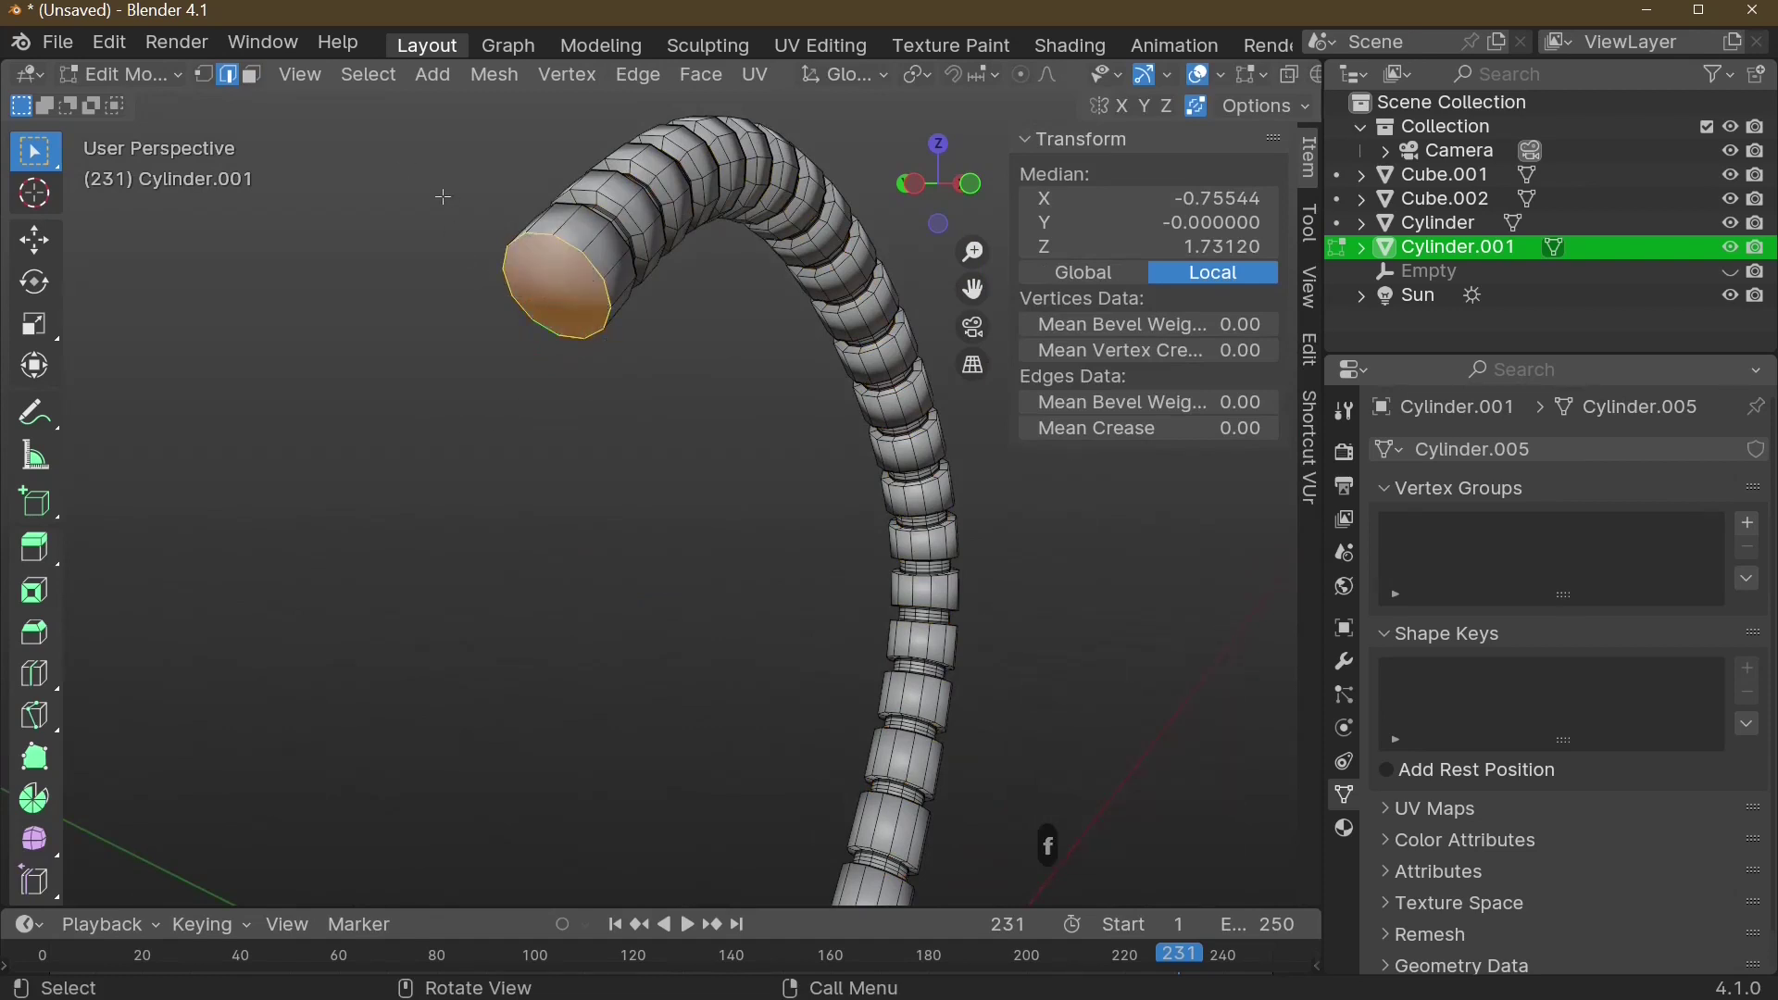
# - Extrude the new end face of the arm outward along its normal by an offset of about 0.471
pyautogui.click(252, 75)
pyautogui.click(556, 283)
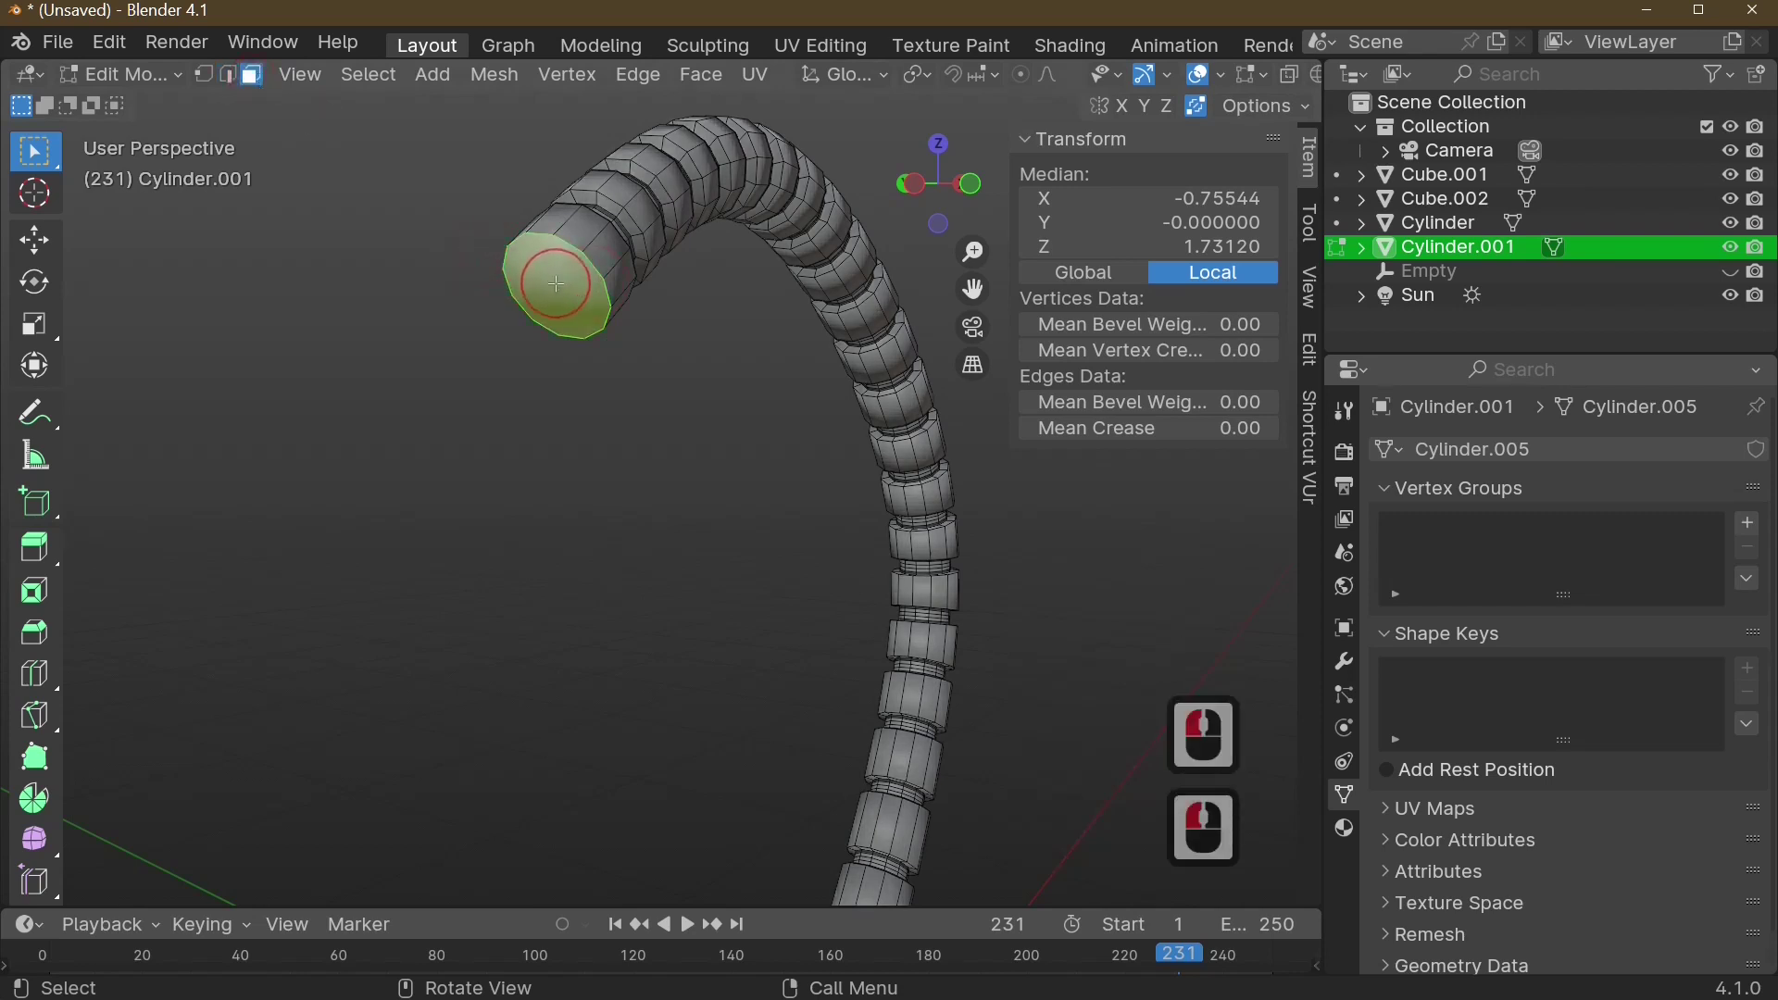
pyautogui.rightClick(555, 283)
pyautogui.click(555, 283)
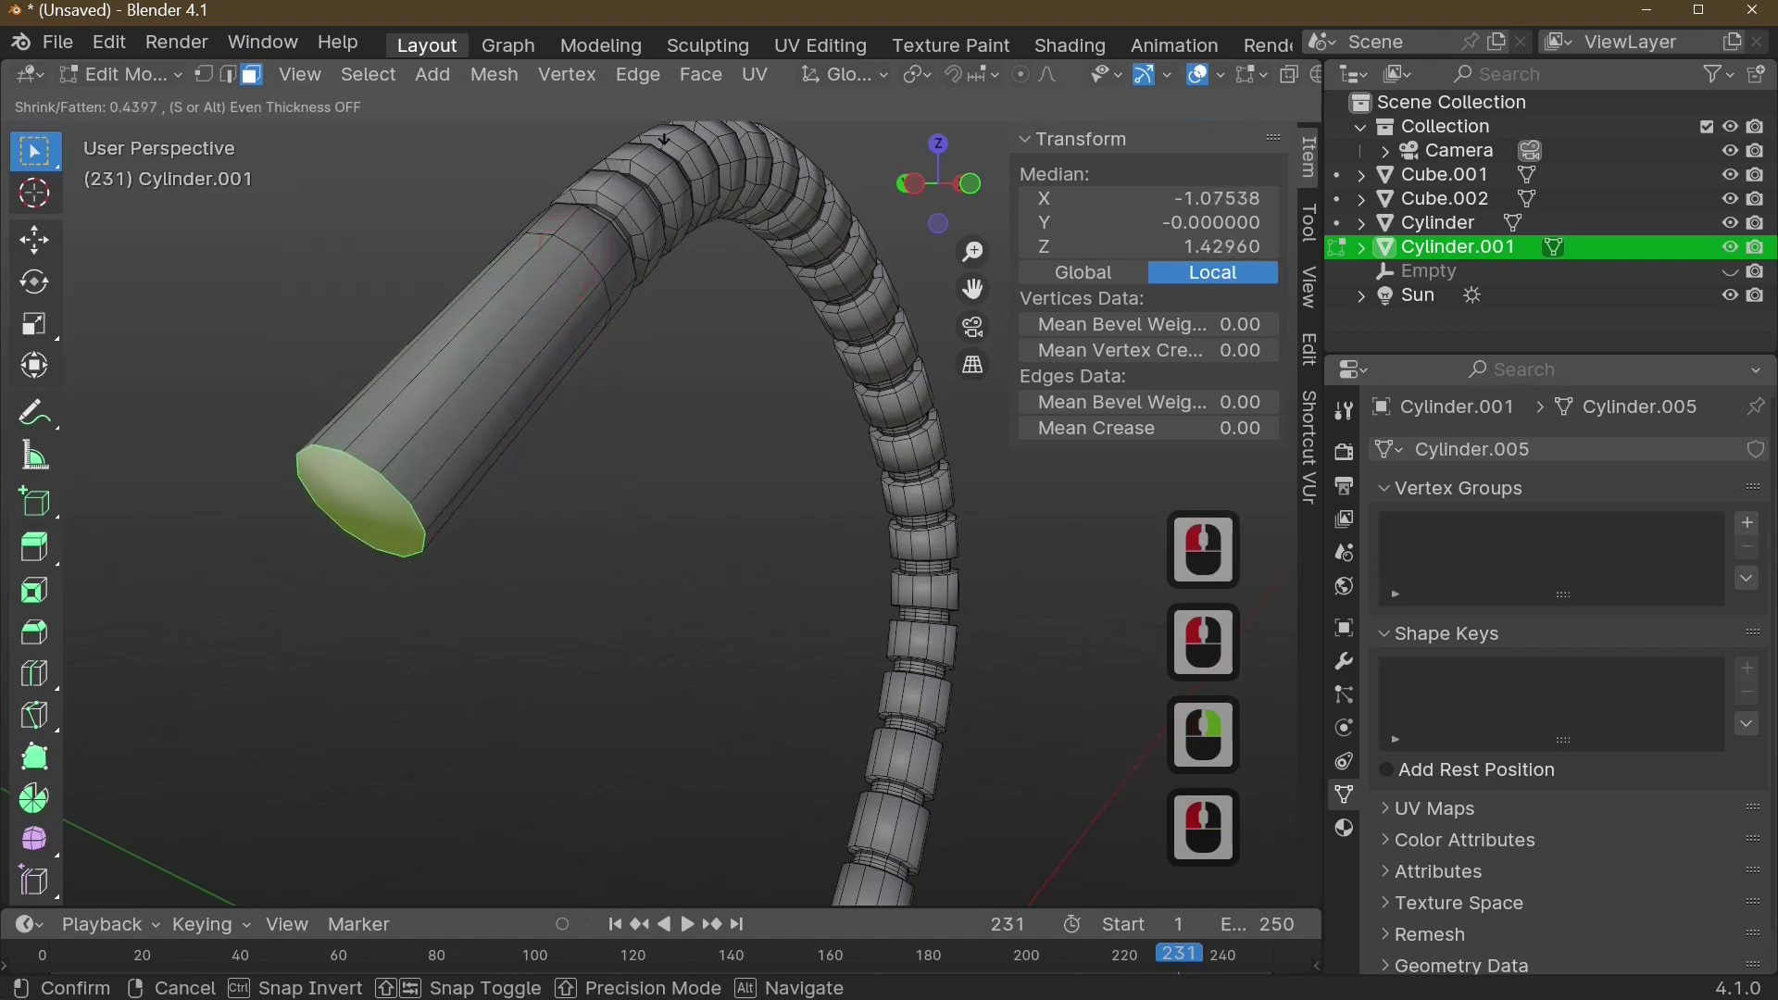
pyautogui.click(873, 382)
pyautogui.scroll(-5, 873, 383)
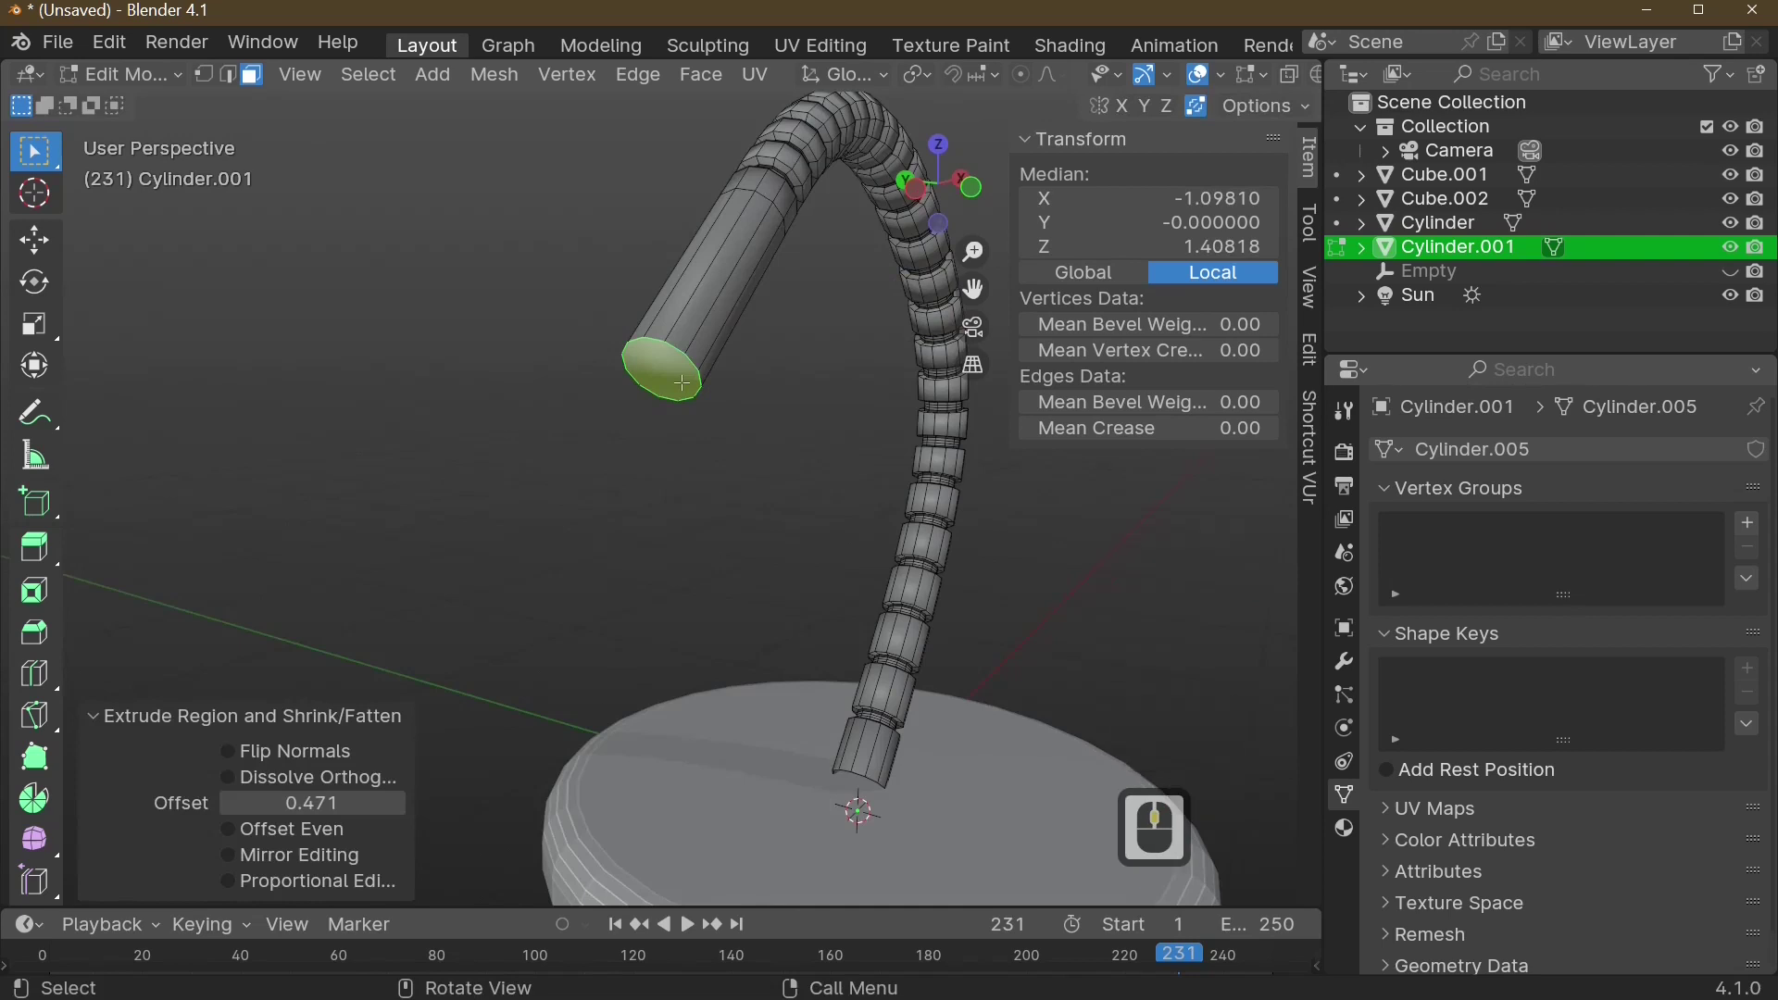
# - Scale the extruded end face up by about 3.5, and again by about 1.06, to flare it into a lampshade cone
pyautogui.press('s')
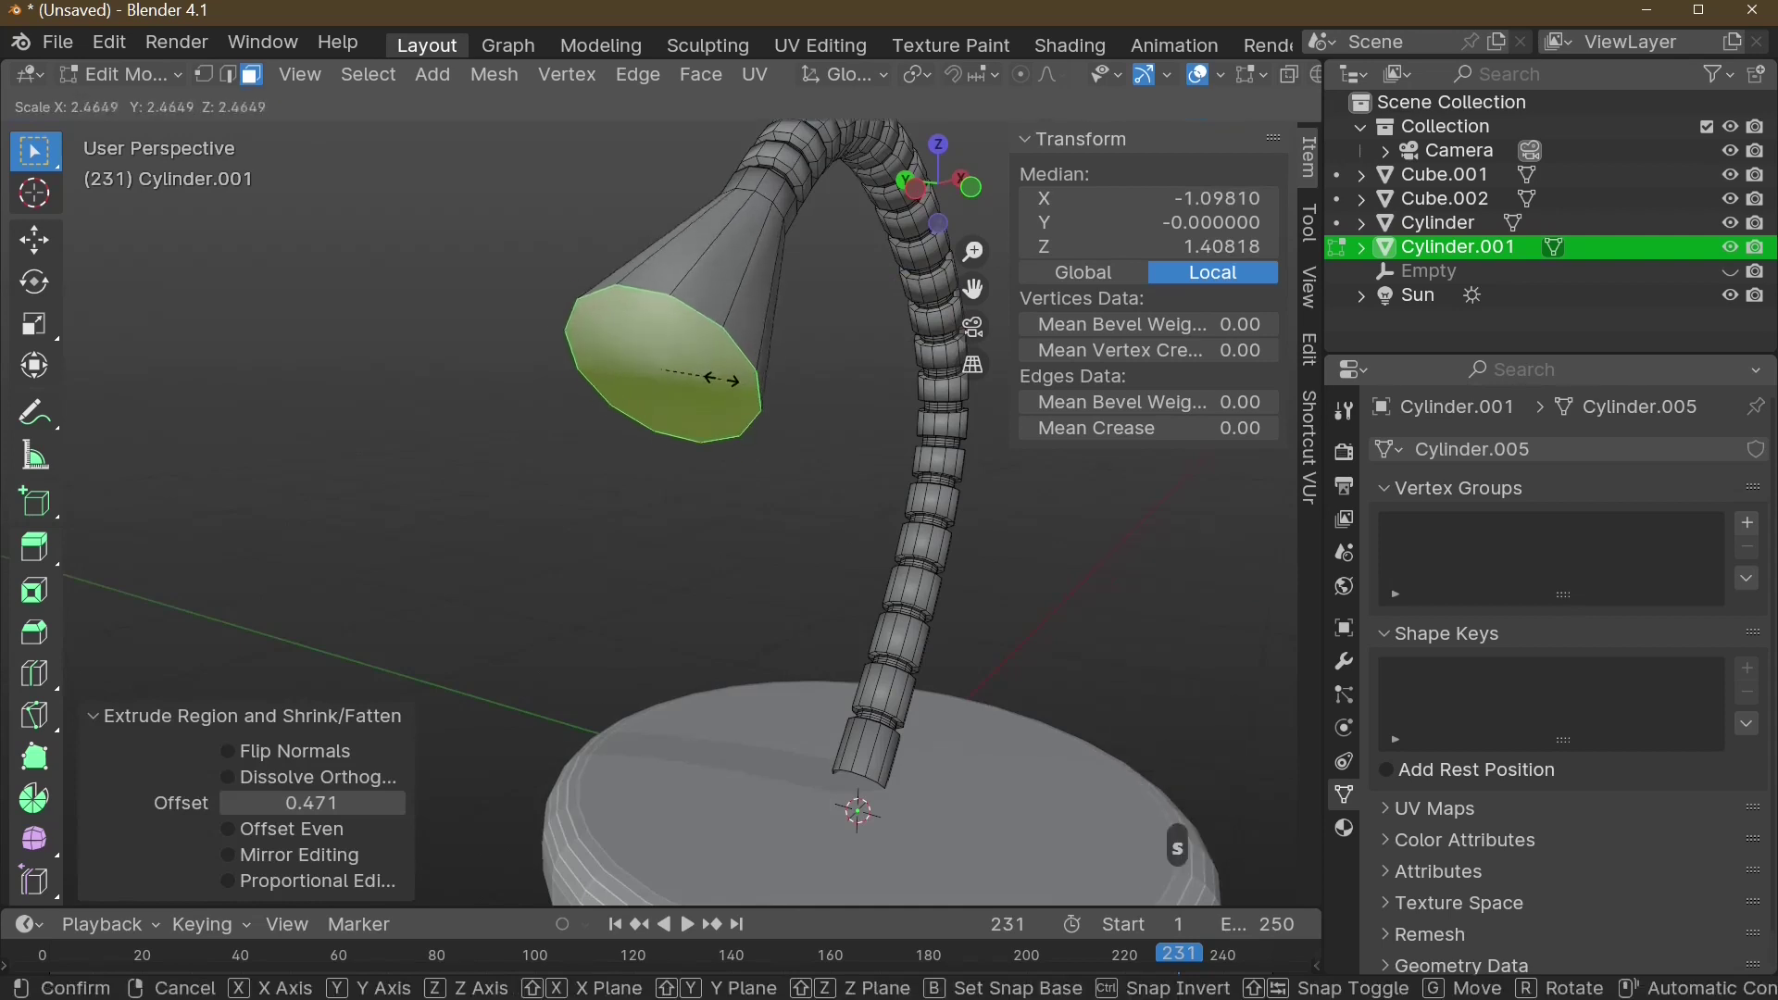
pyautogui.click(738, 369)
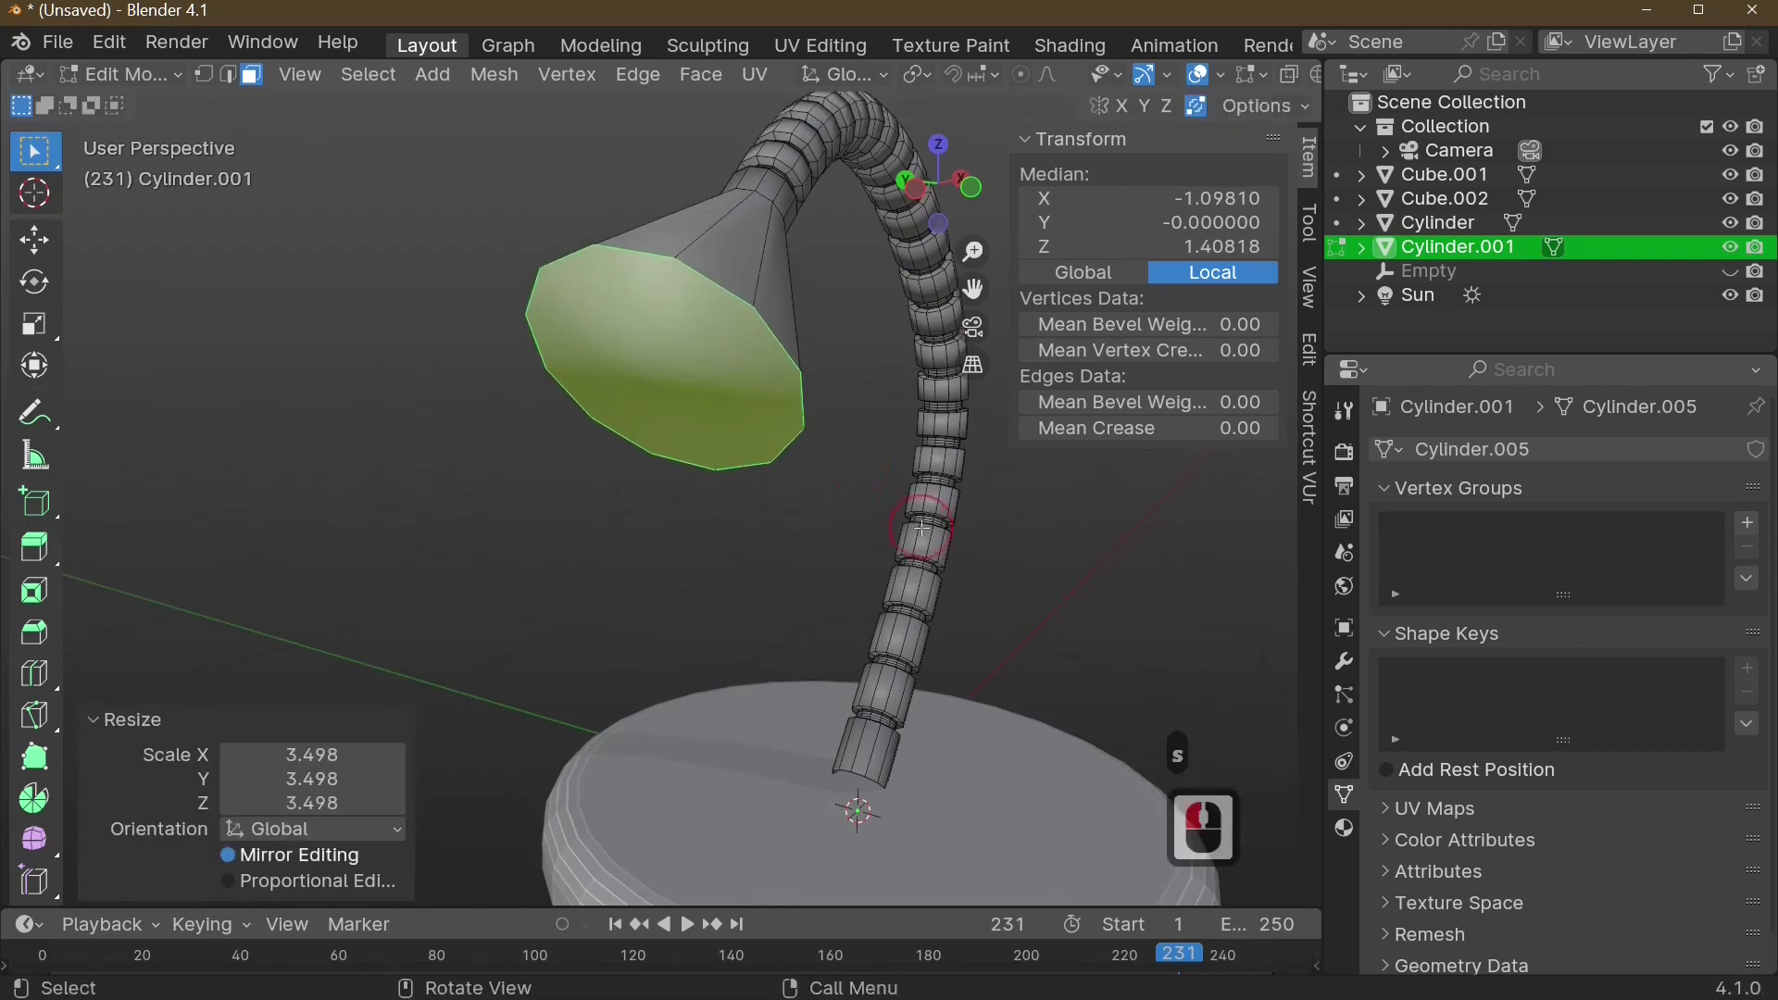
pyautogui.moveTo(738, 369); pyautogui.dragTo(795, 544, button='middle')
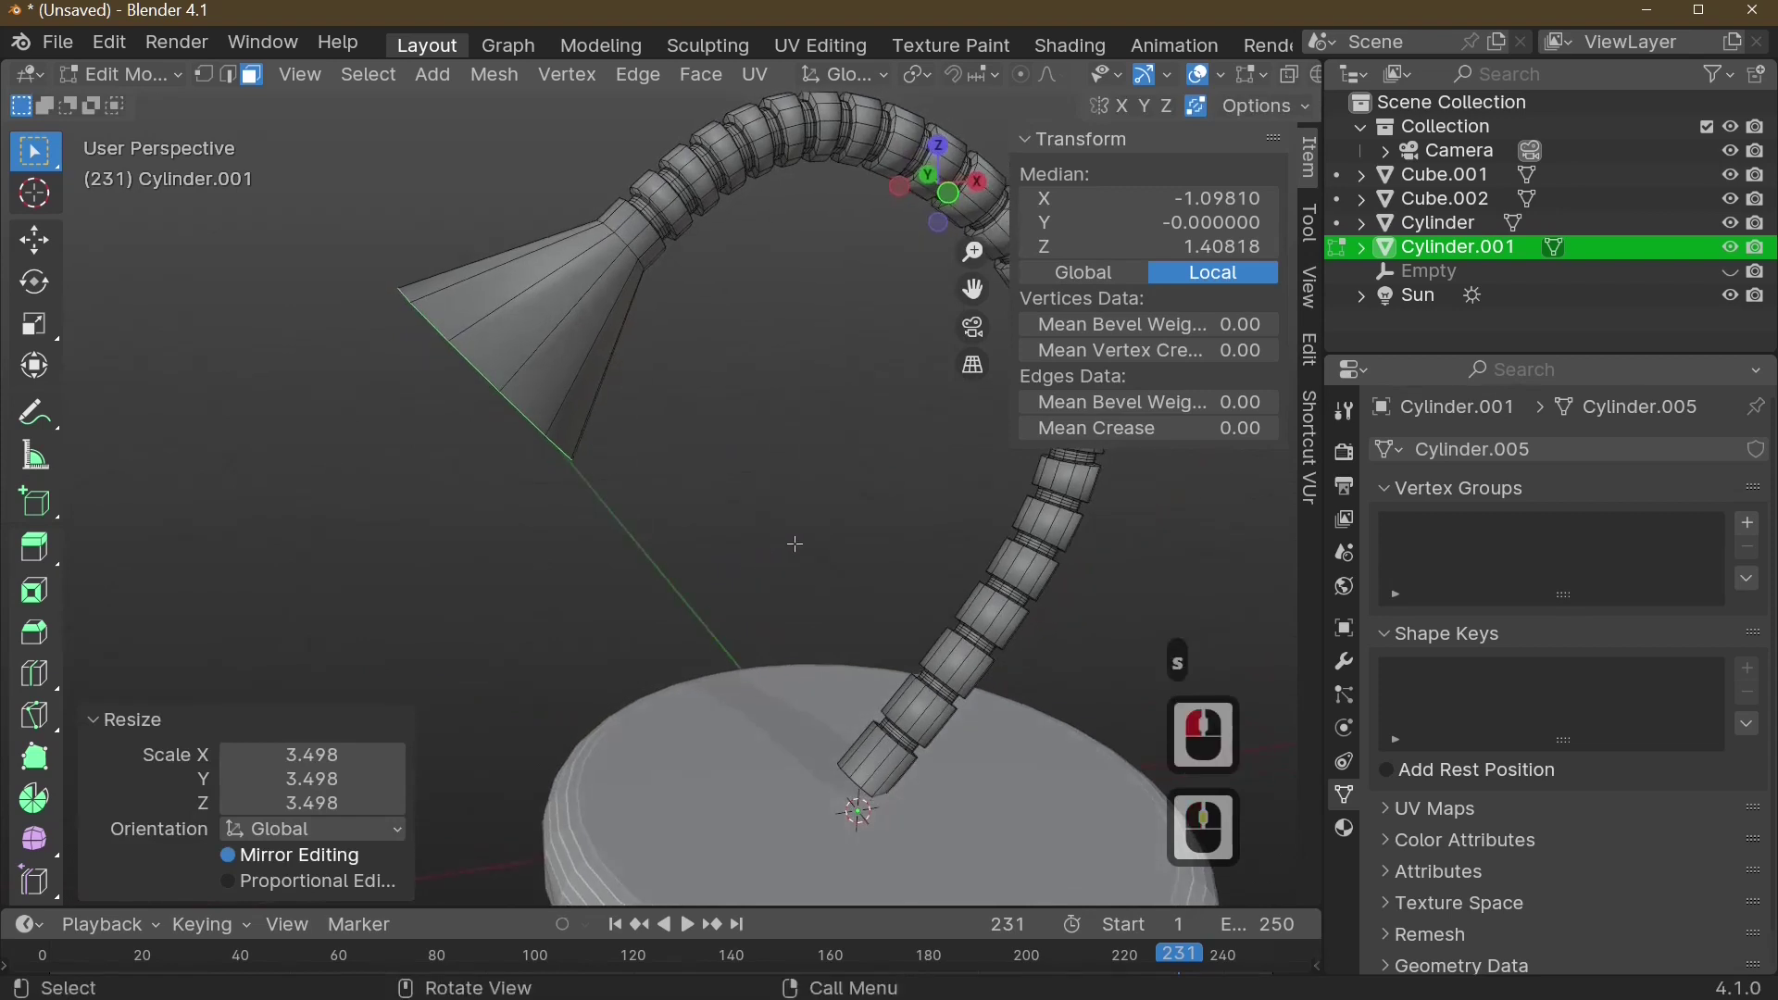
pyautogui.press('s')
pyautogui.click(678, 415)
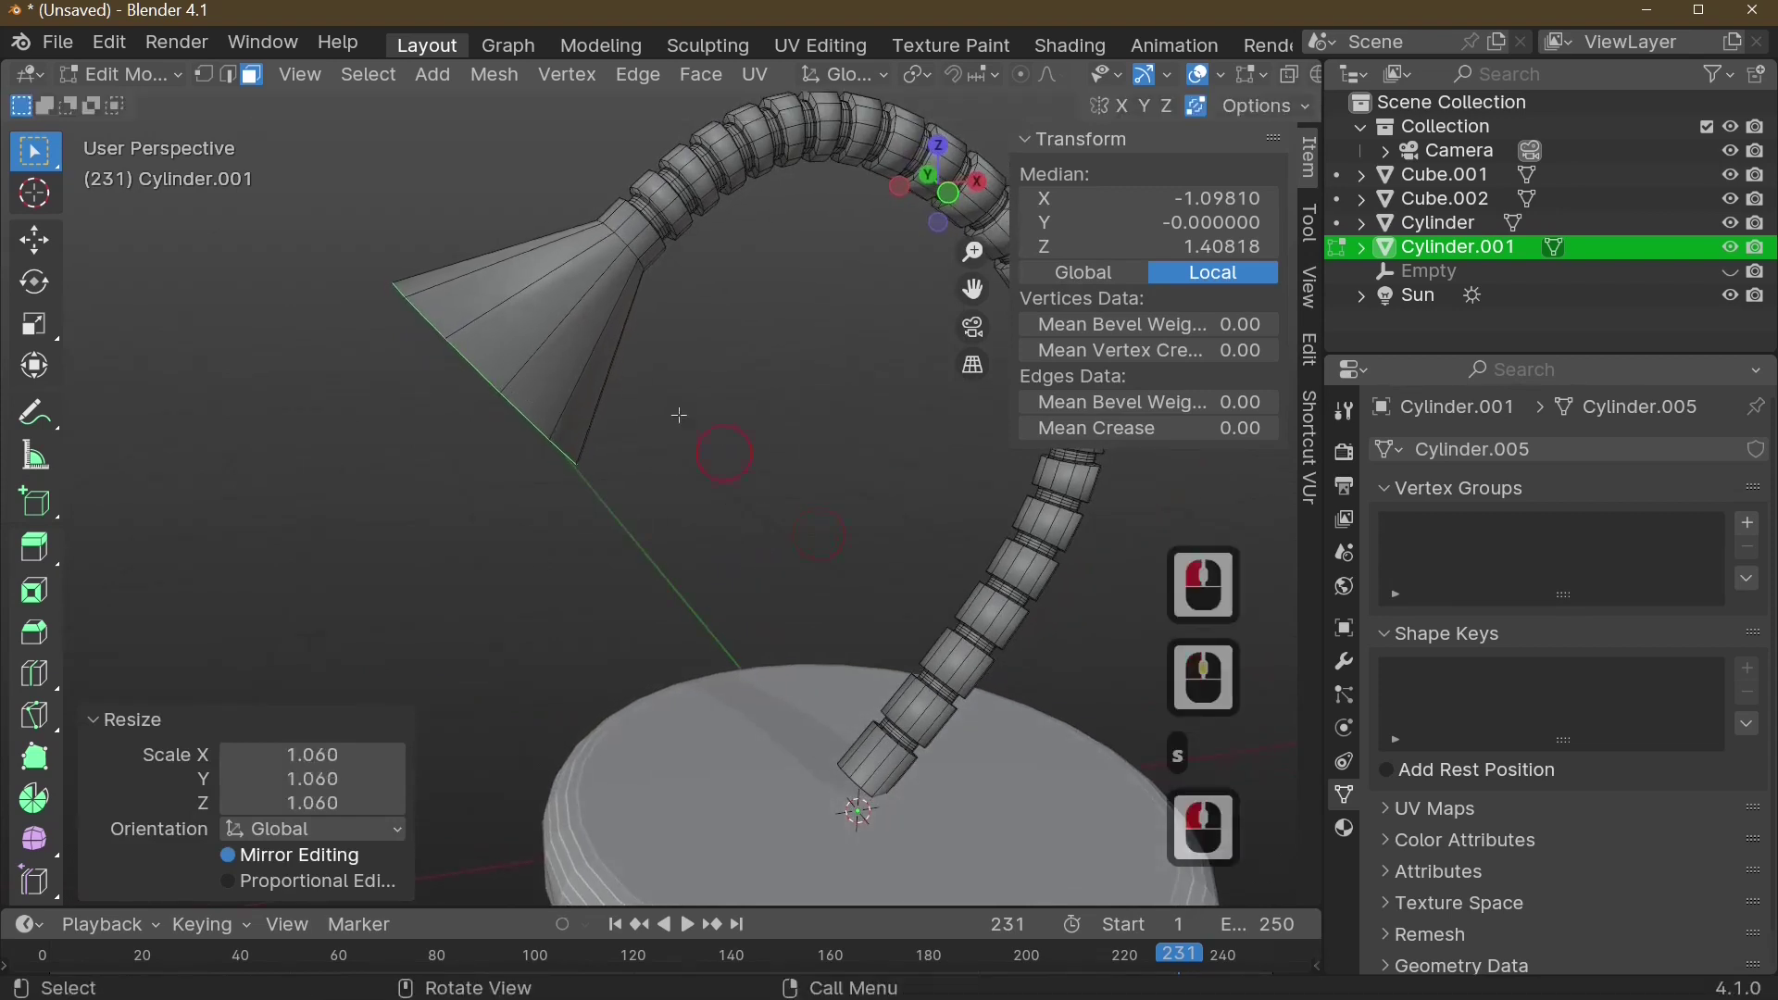
# - Add one loop cut around the middle of the cone, scale it outward to round the shade, and return to Object Mode
pyautogui.click(575, 336)
pyautogui.hotkey('ctrl', 'r')
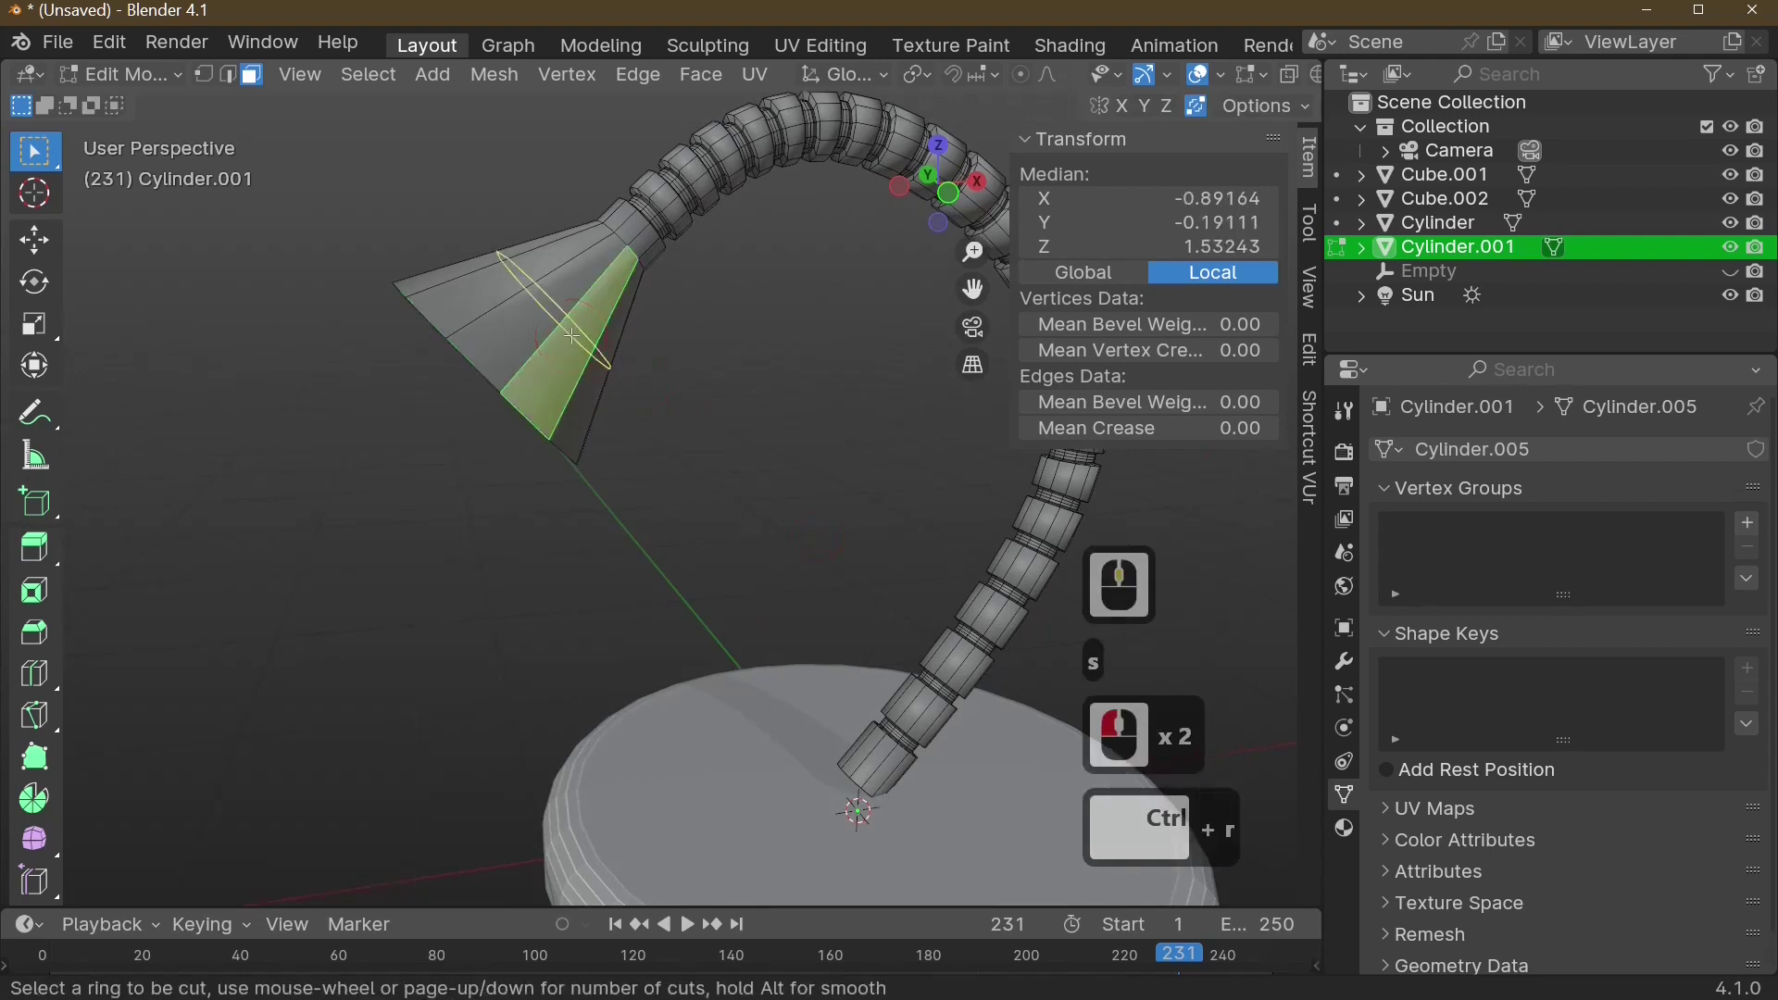
pyautogui.click(573, 336)
pyautogui.press('s')
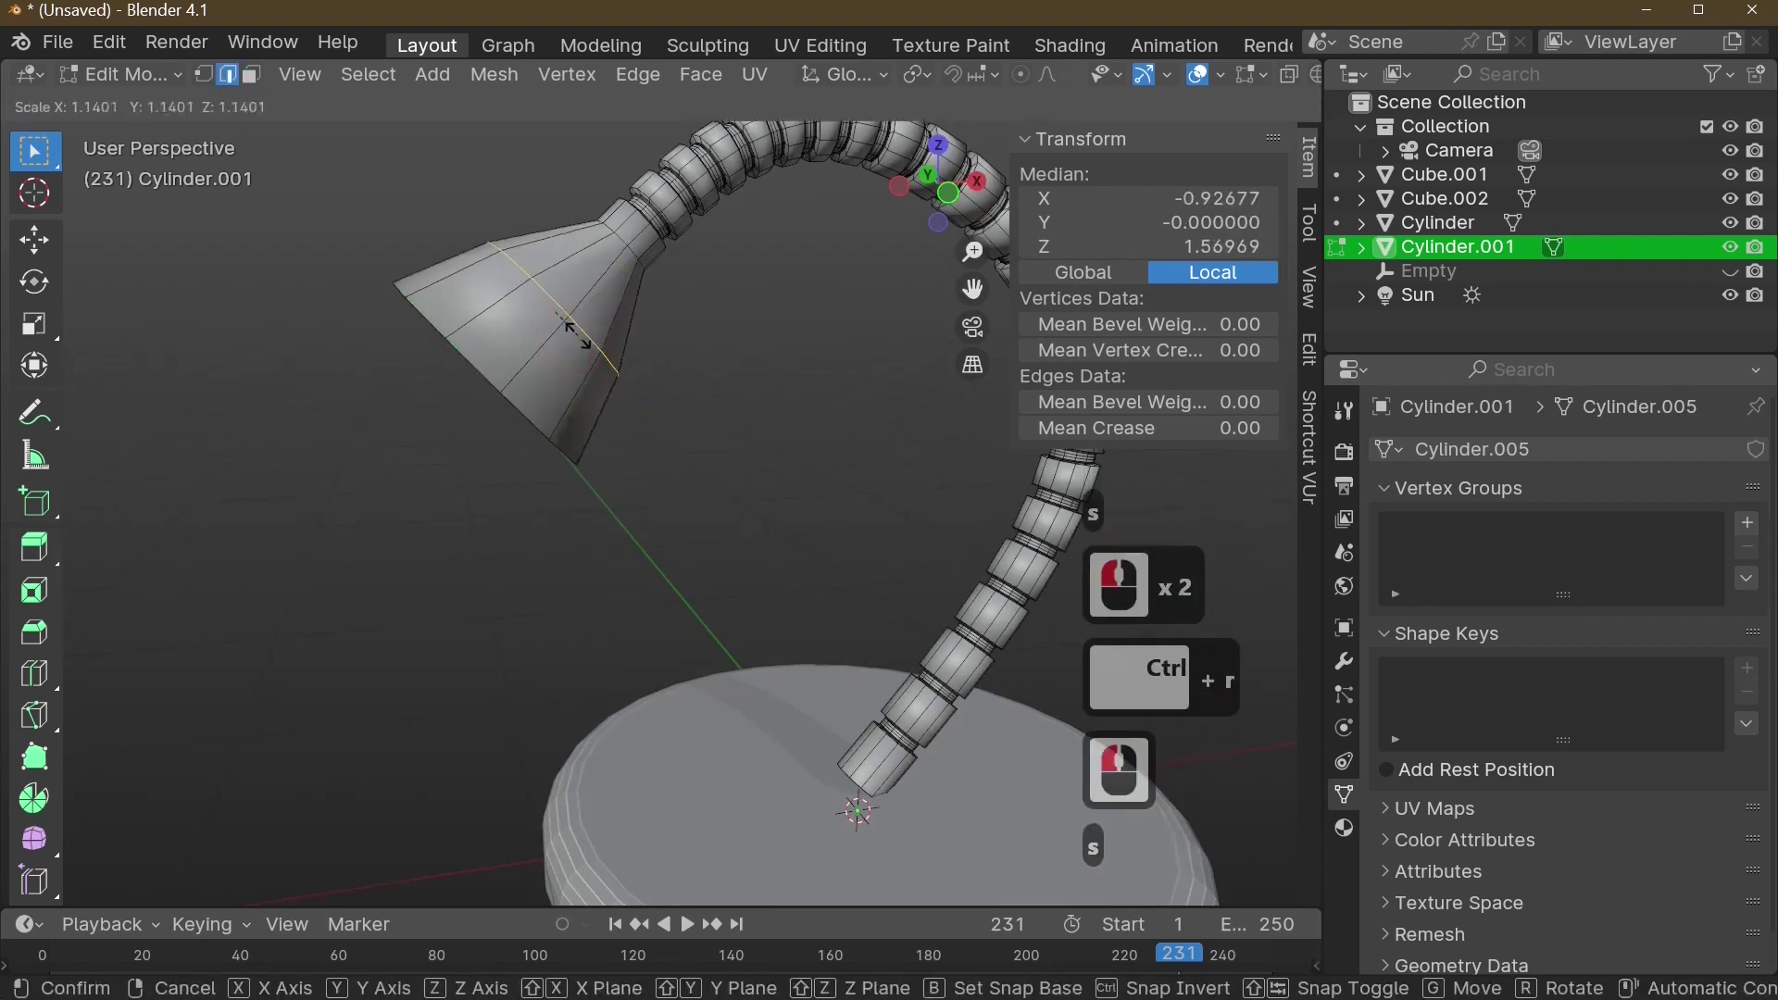
pyautogui.click(596, 345)
pyautogui.press('Tab')
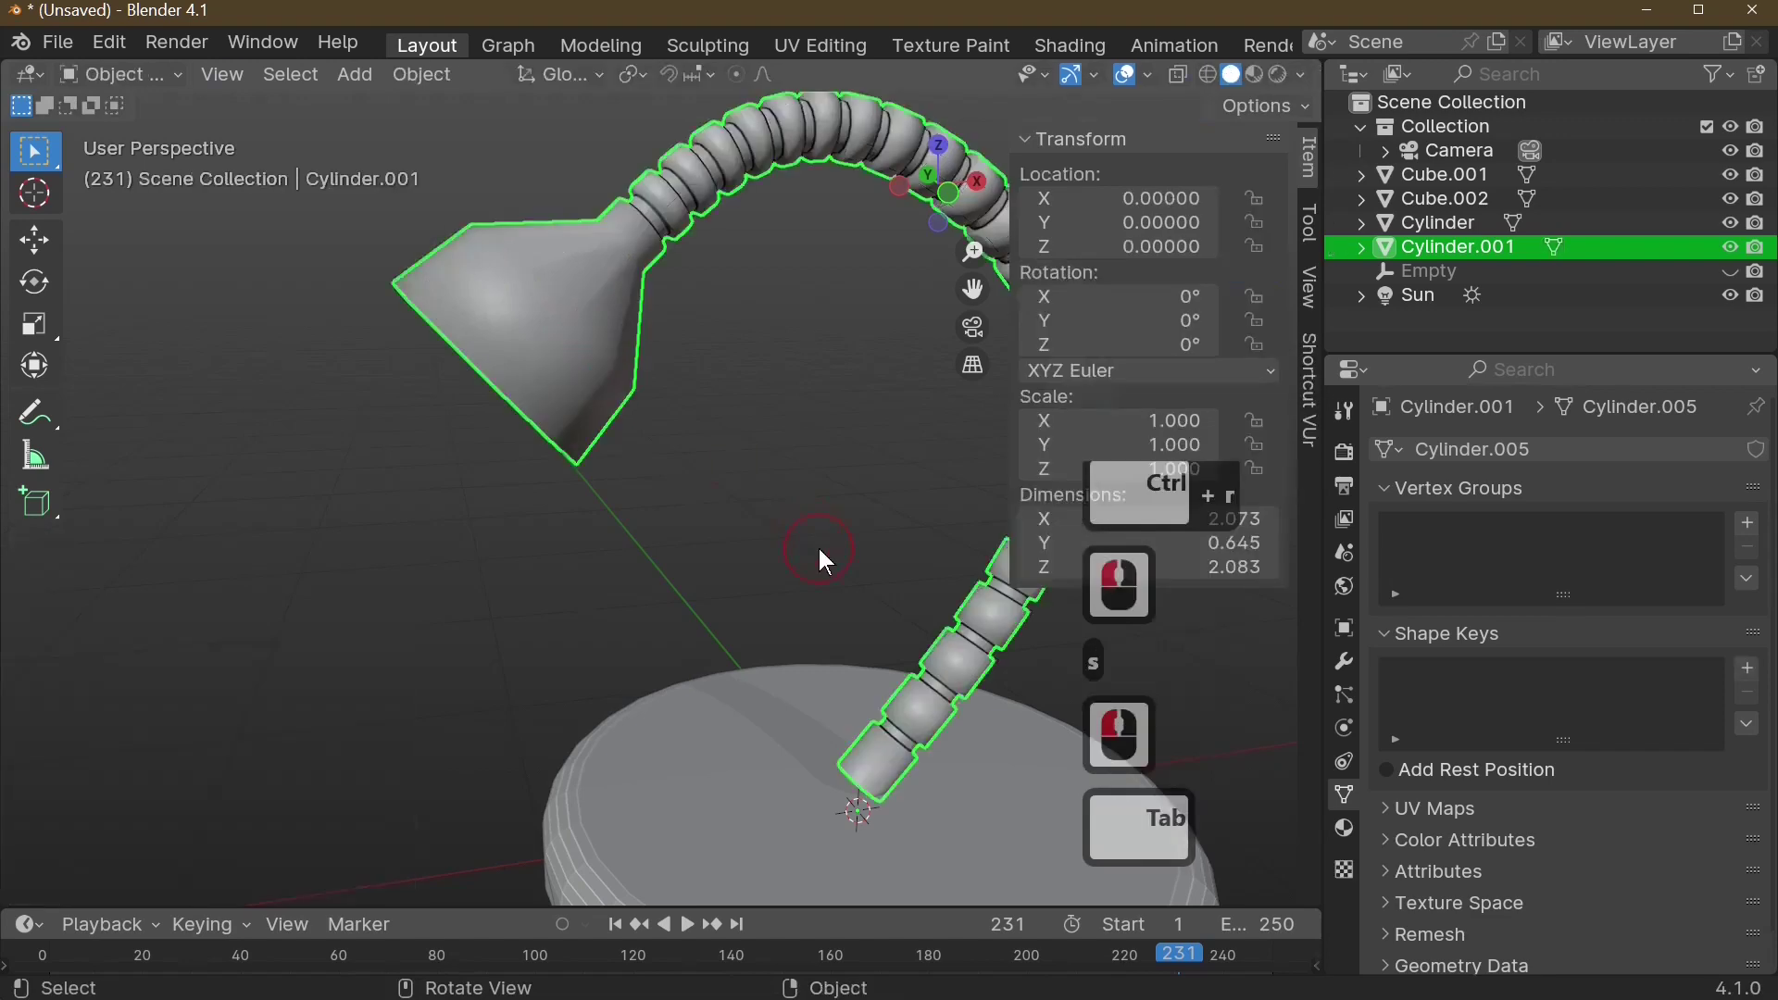
# - Examine the lampshade's shape from several angles in Object Mode and Edit Mode
pyautogui.scroll(-4, 819, 548)
pyautogui.moveTo(837, 547); pyautogui.dragTo(1041, 647, button='middle')
pyautogui.scroll(5, 875, 658)
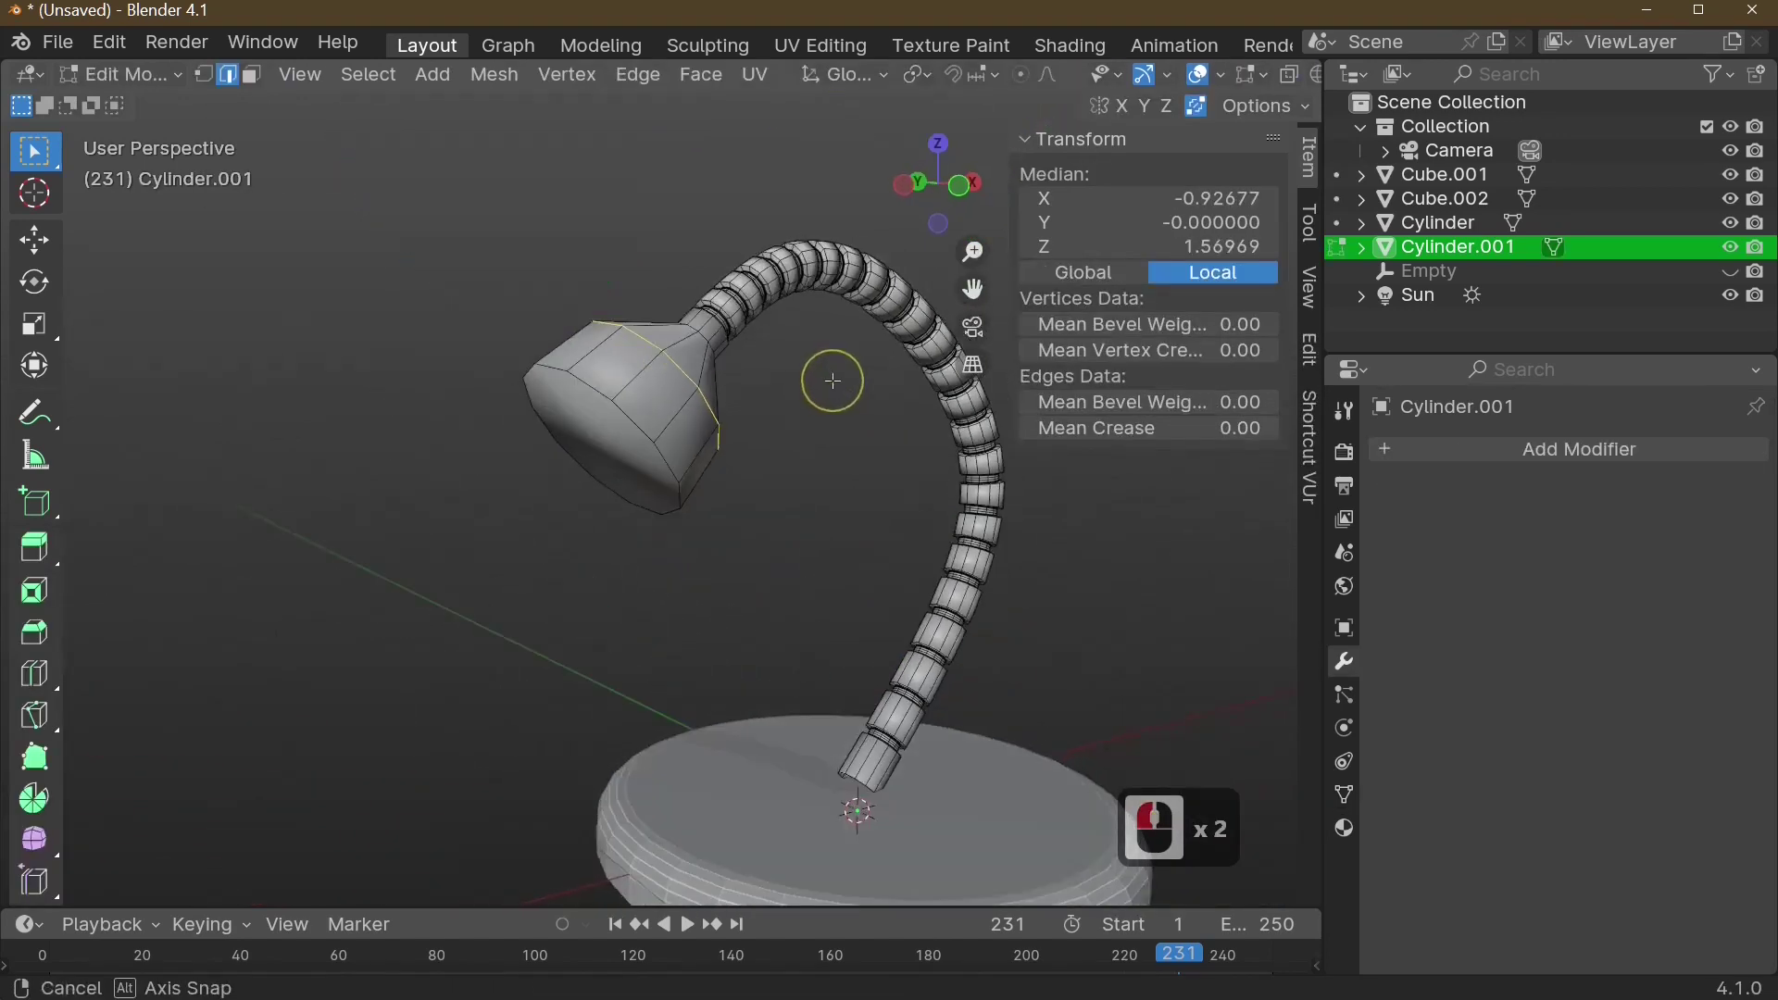
pyautogui.middleClick(831, 380)
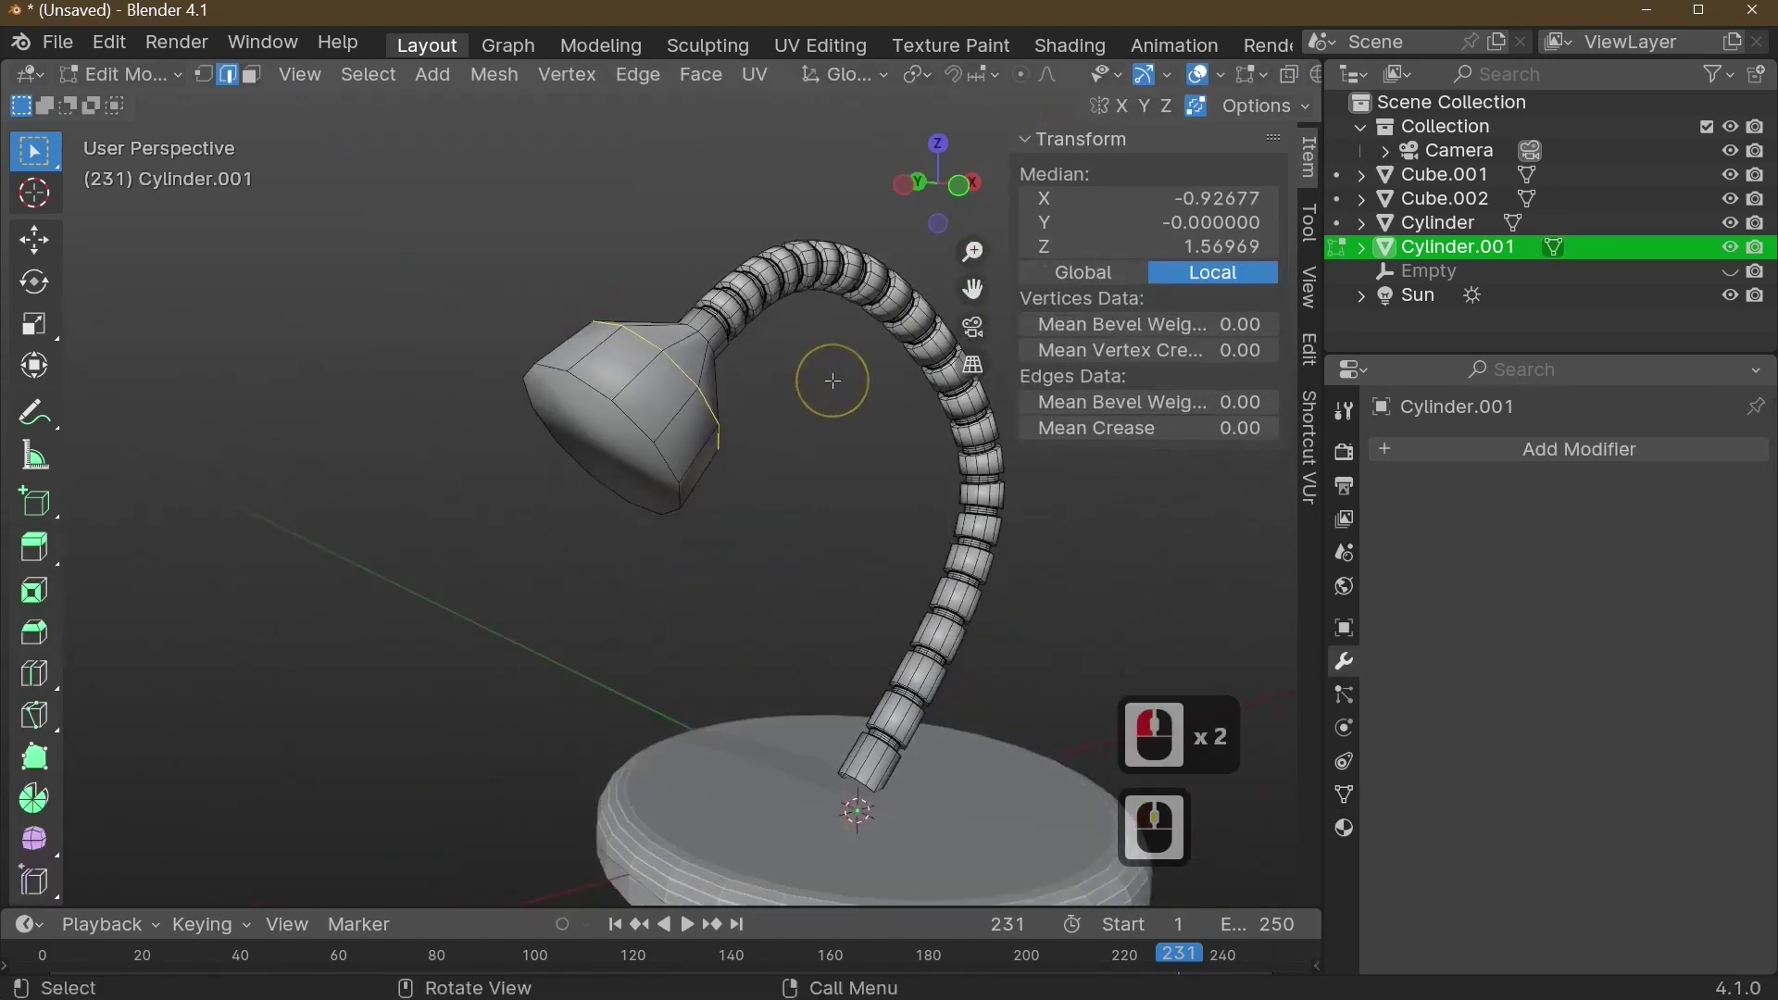
pyautogui.press('Tab')
pyautogui.moveTo(743, 420); pyautogui.dragTo(772, 366, button='middle')
pyautogui.press('Tab')
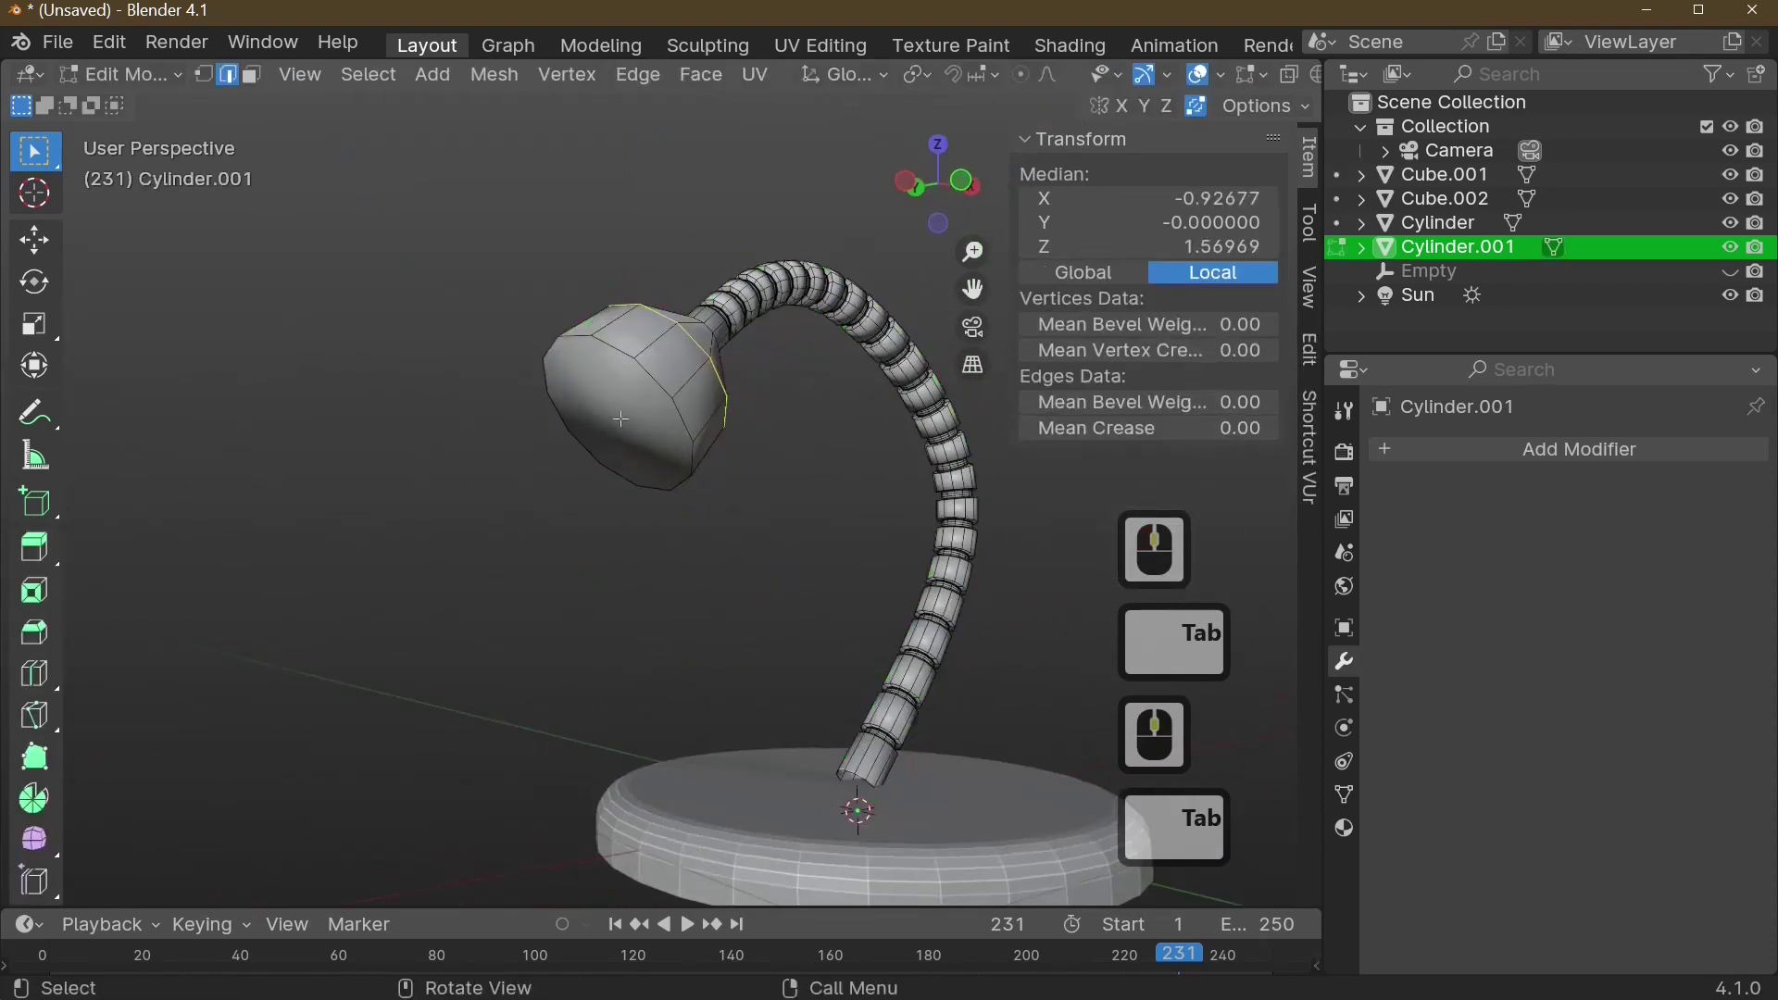
# - Separate the lampshade and its neck faces from the arm into their own object, and check in Object Mode that both select independently
pyautogui.click(617, 422)
pyautogui.click(252, 78)
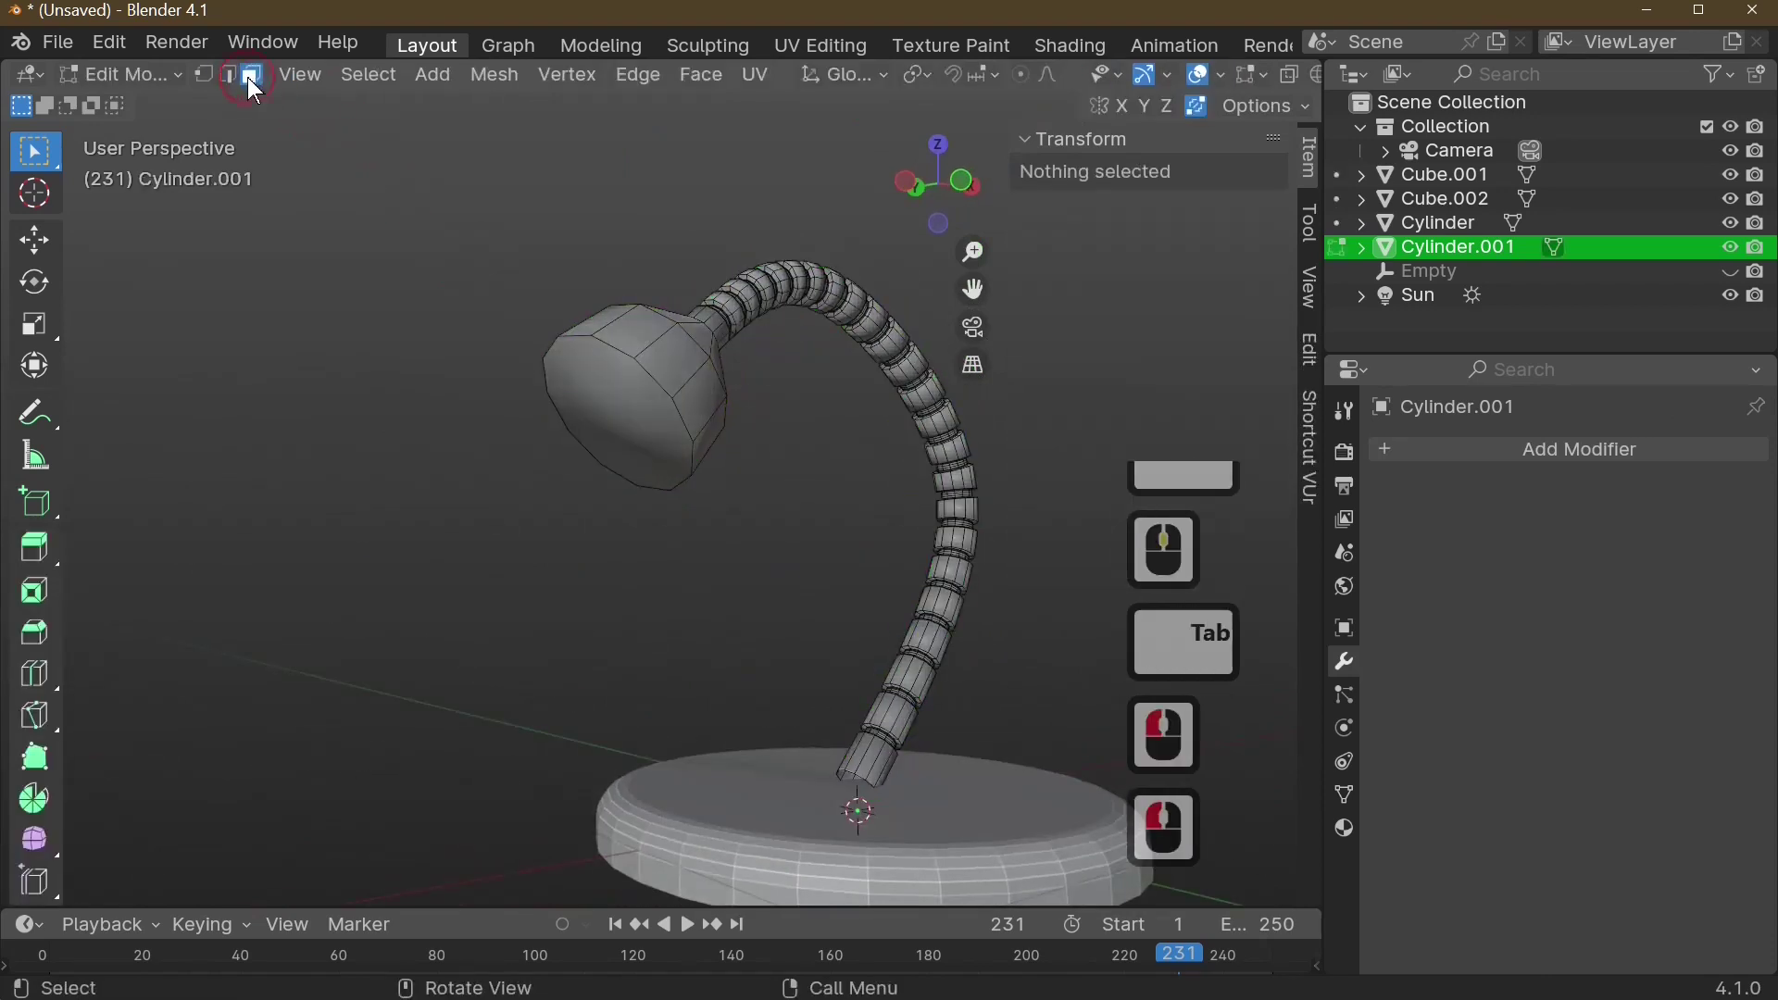
pyautogui.click(641, 396)
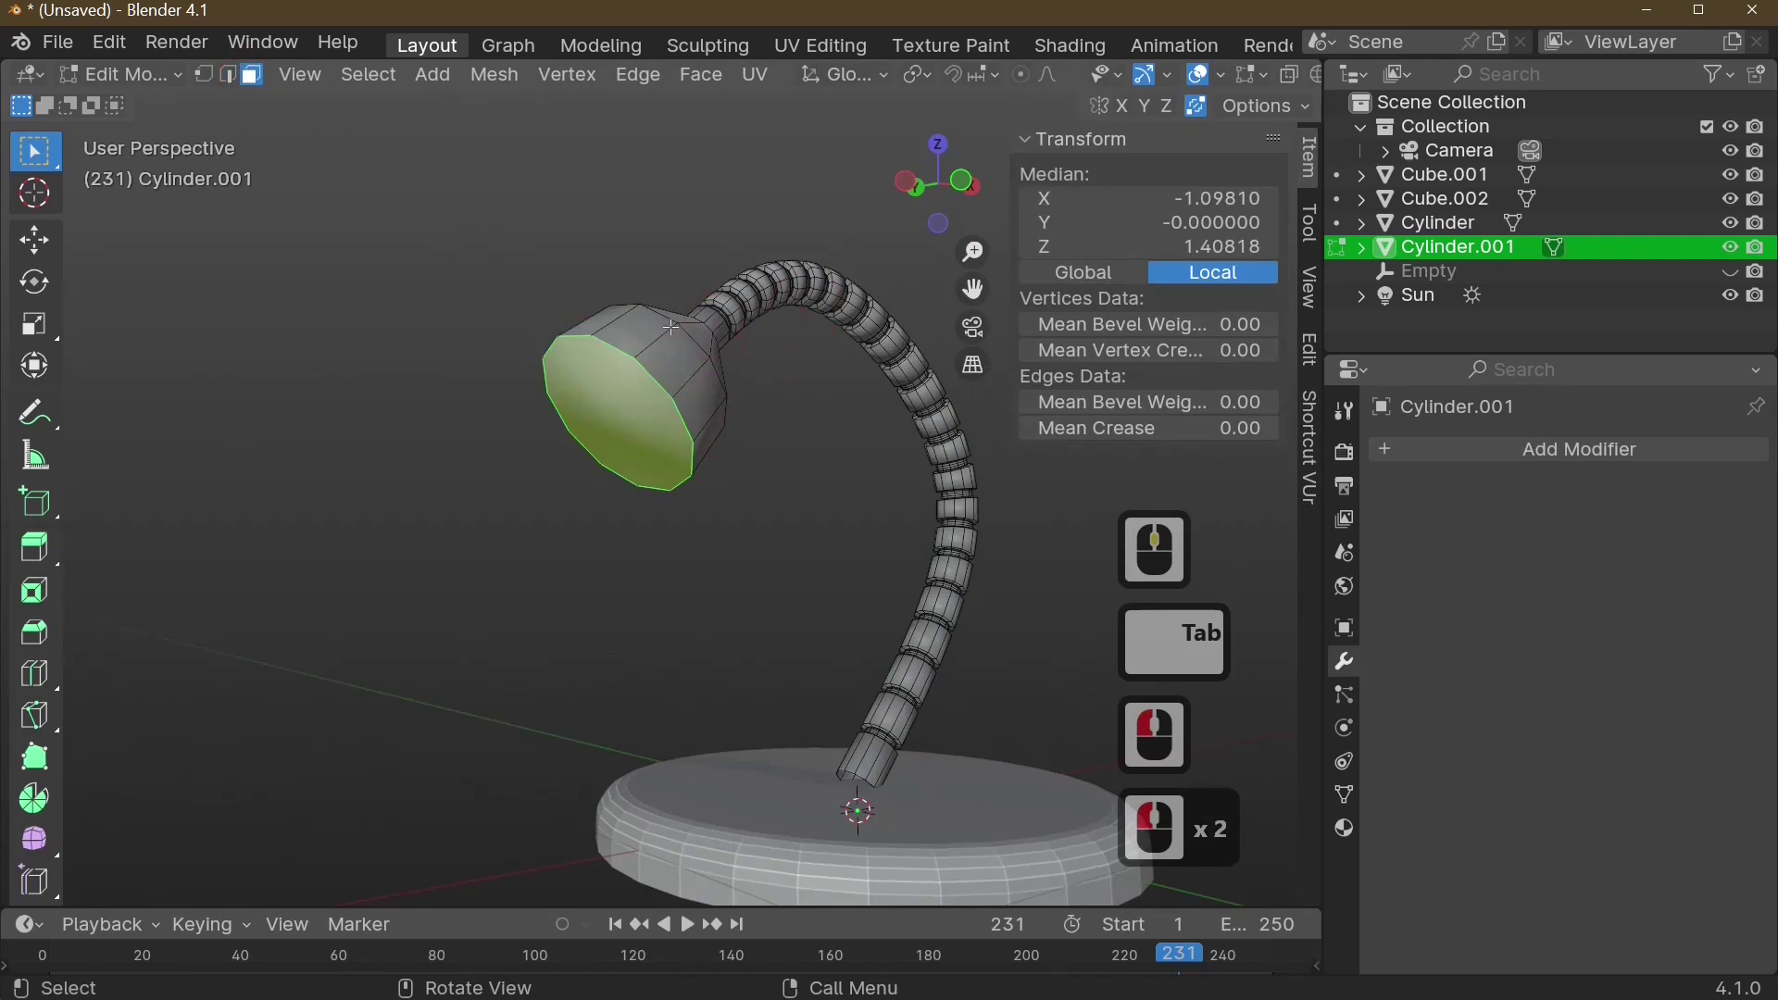
pyautogui.press('ctrl+KP_Add')
pyautogui.press('ctrl+KP_Add')
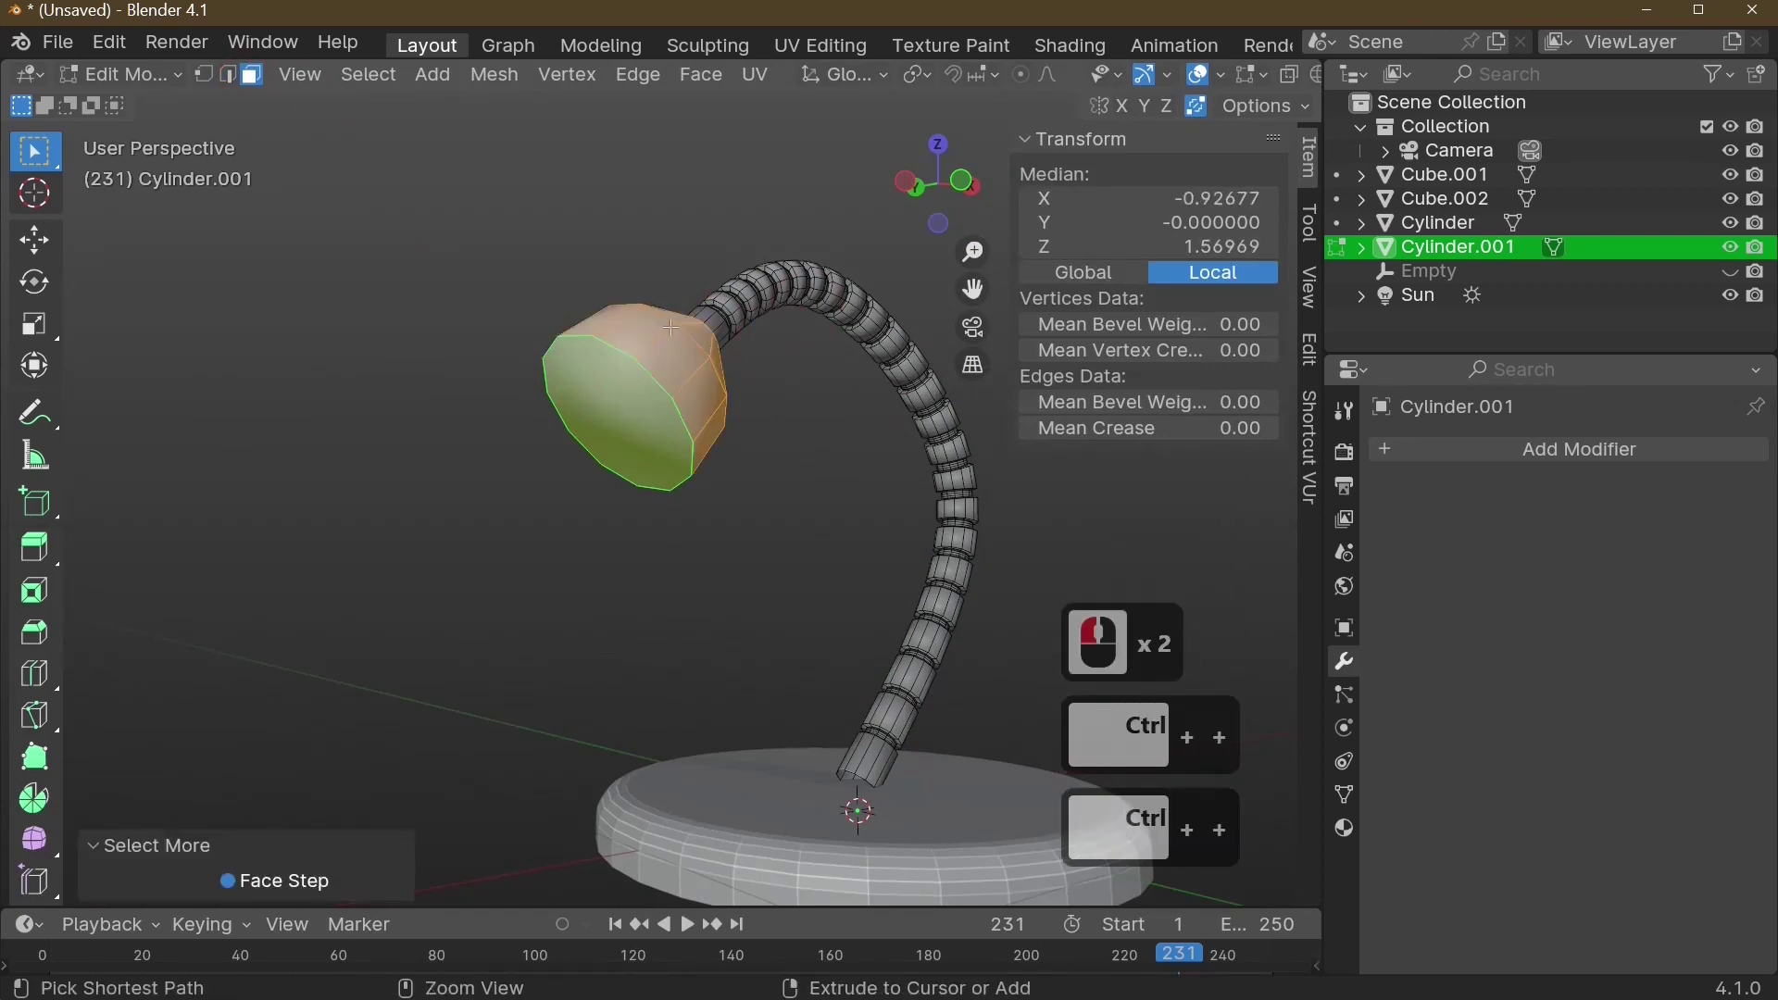
pyautogui.press('ctrl+KP_Add')
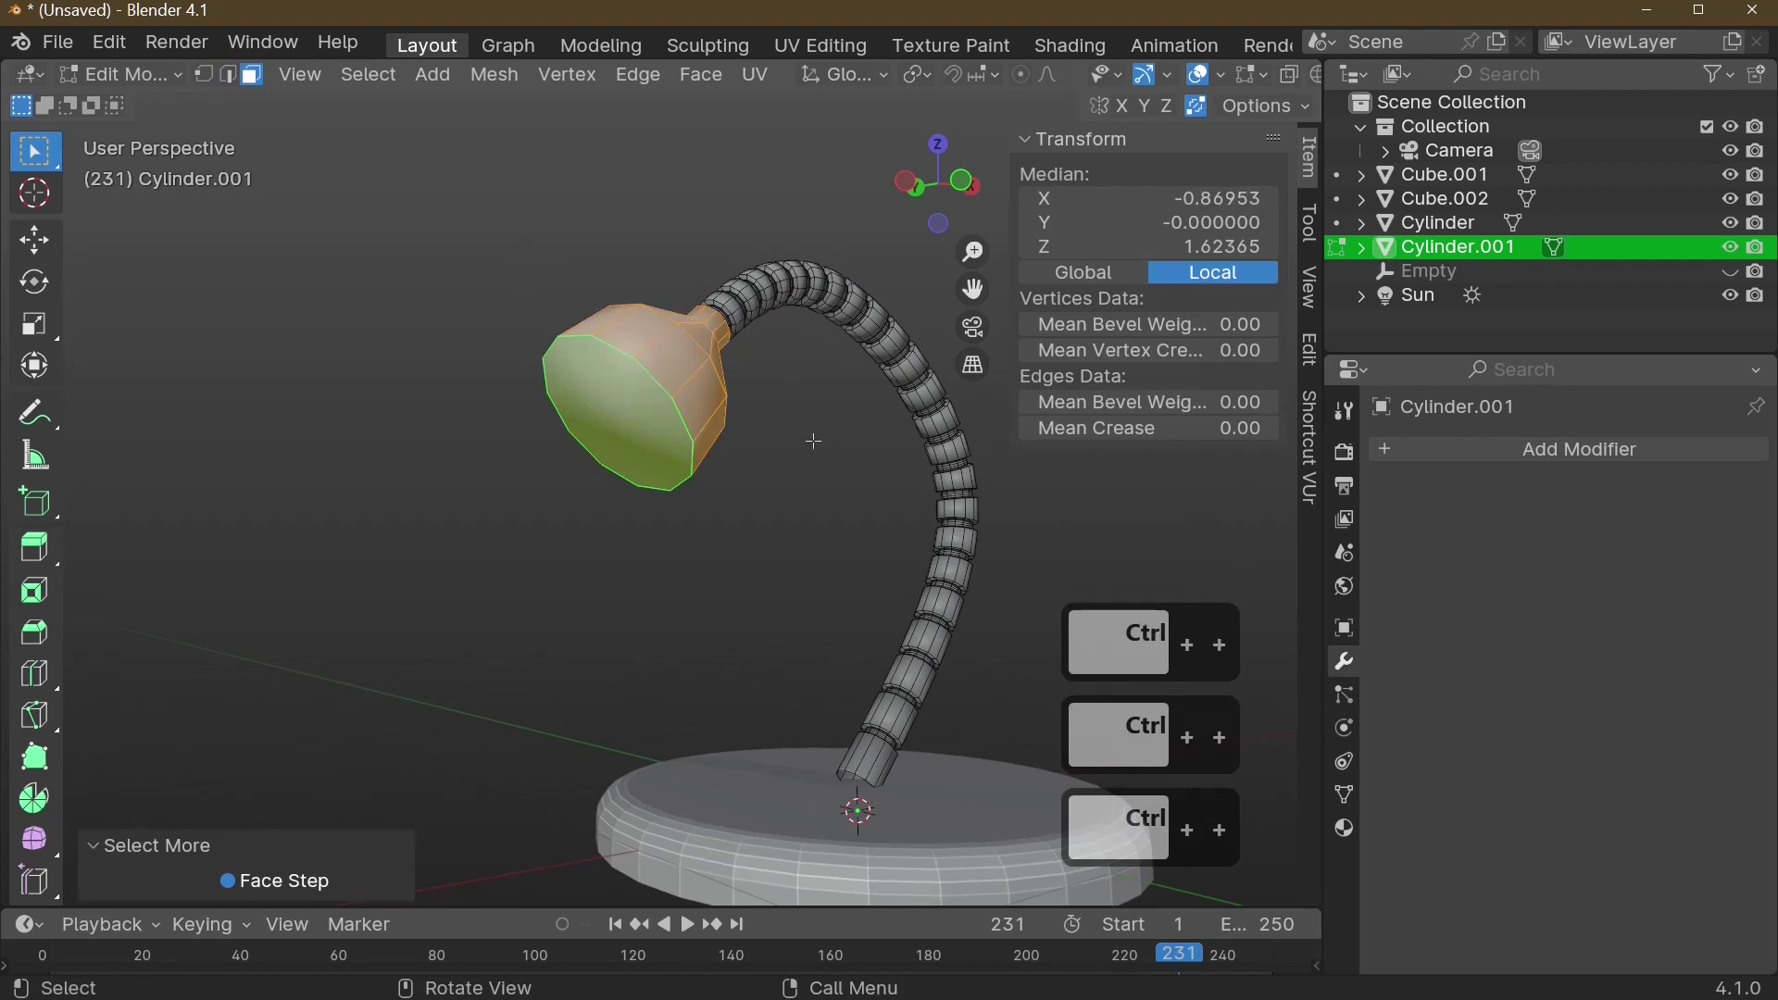
pyautogui.press('p')
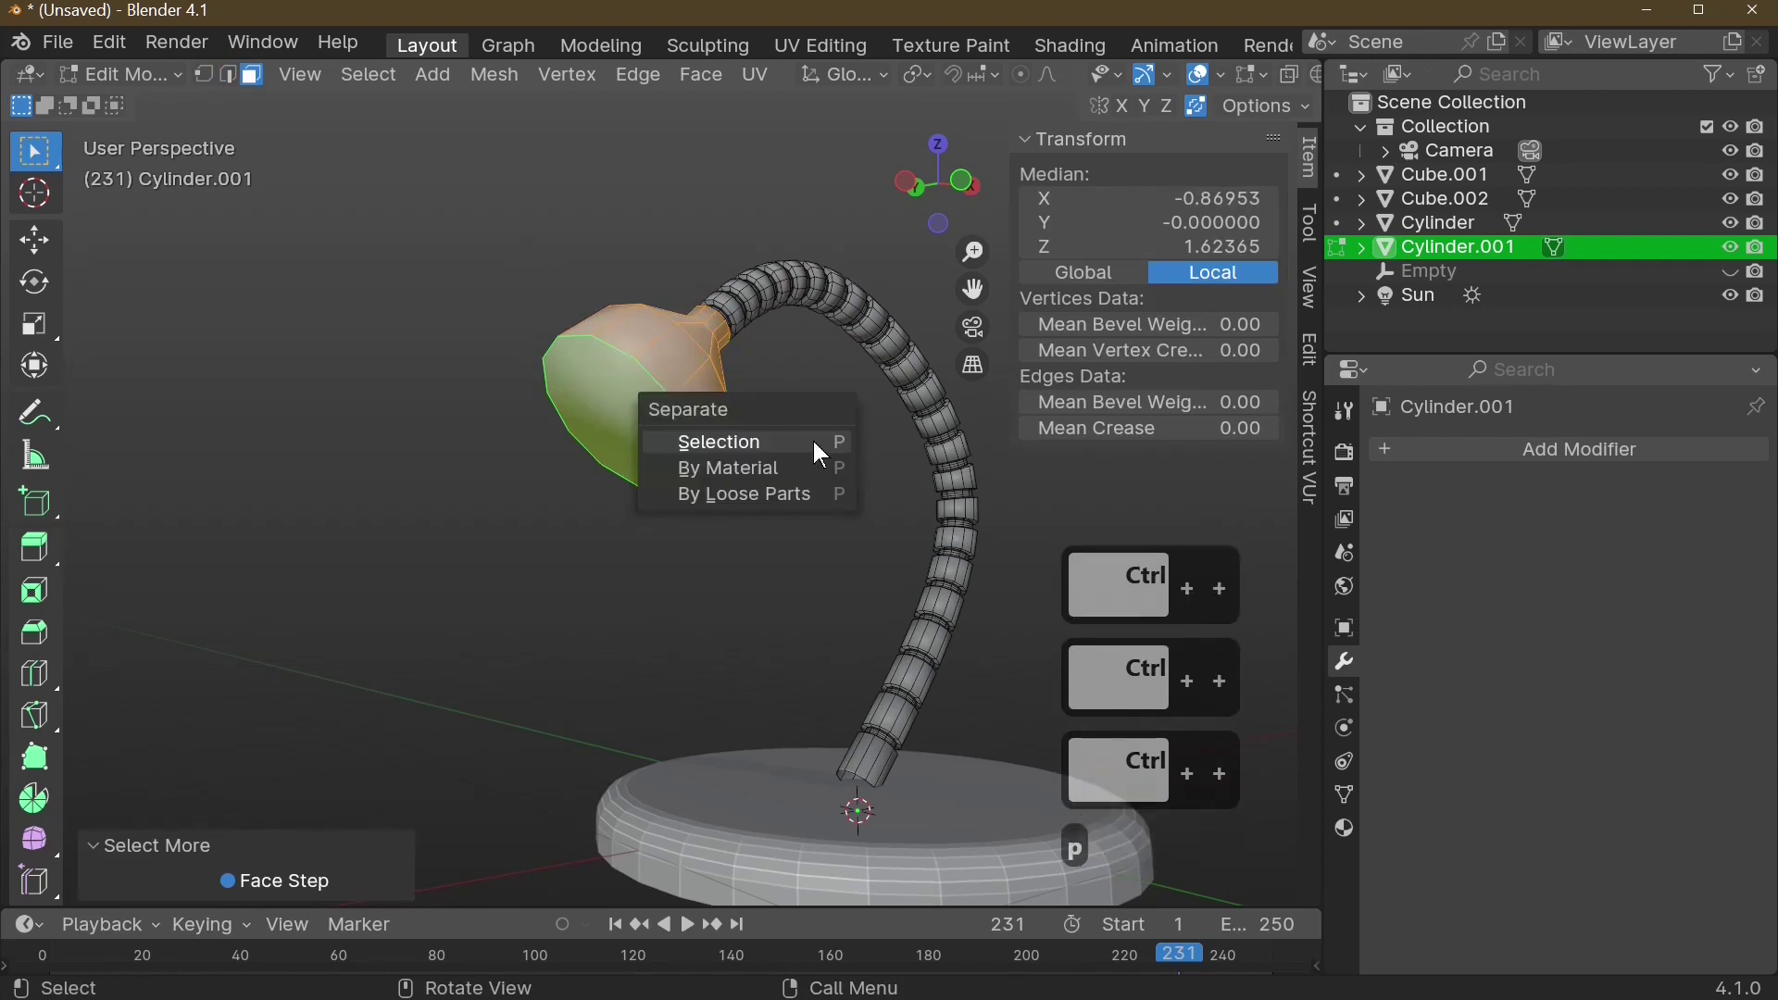
pyautogui.click(813, 441)
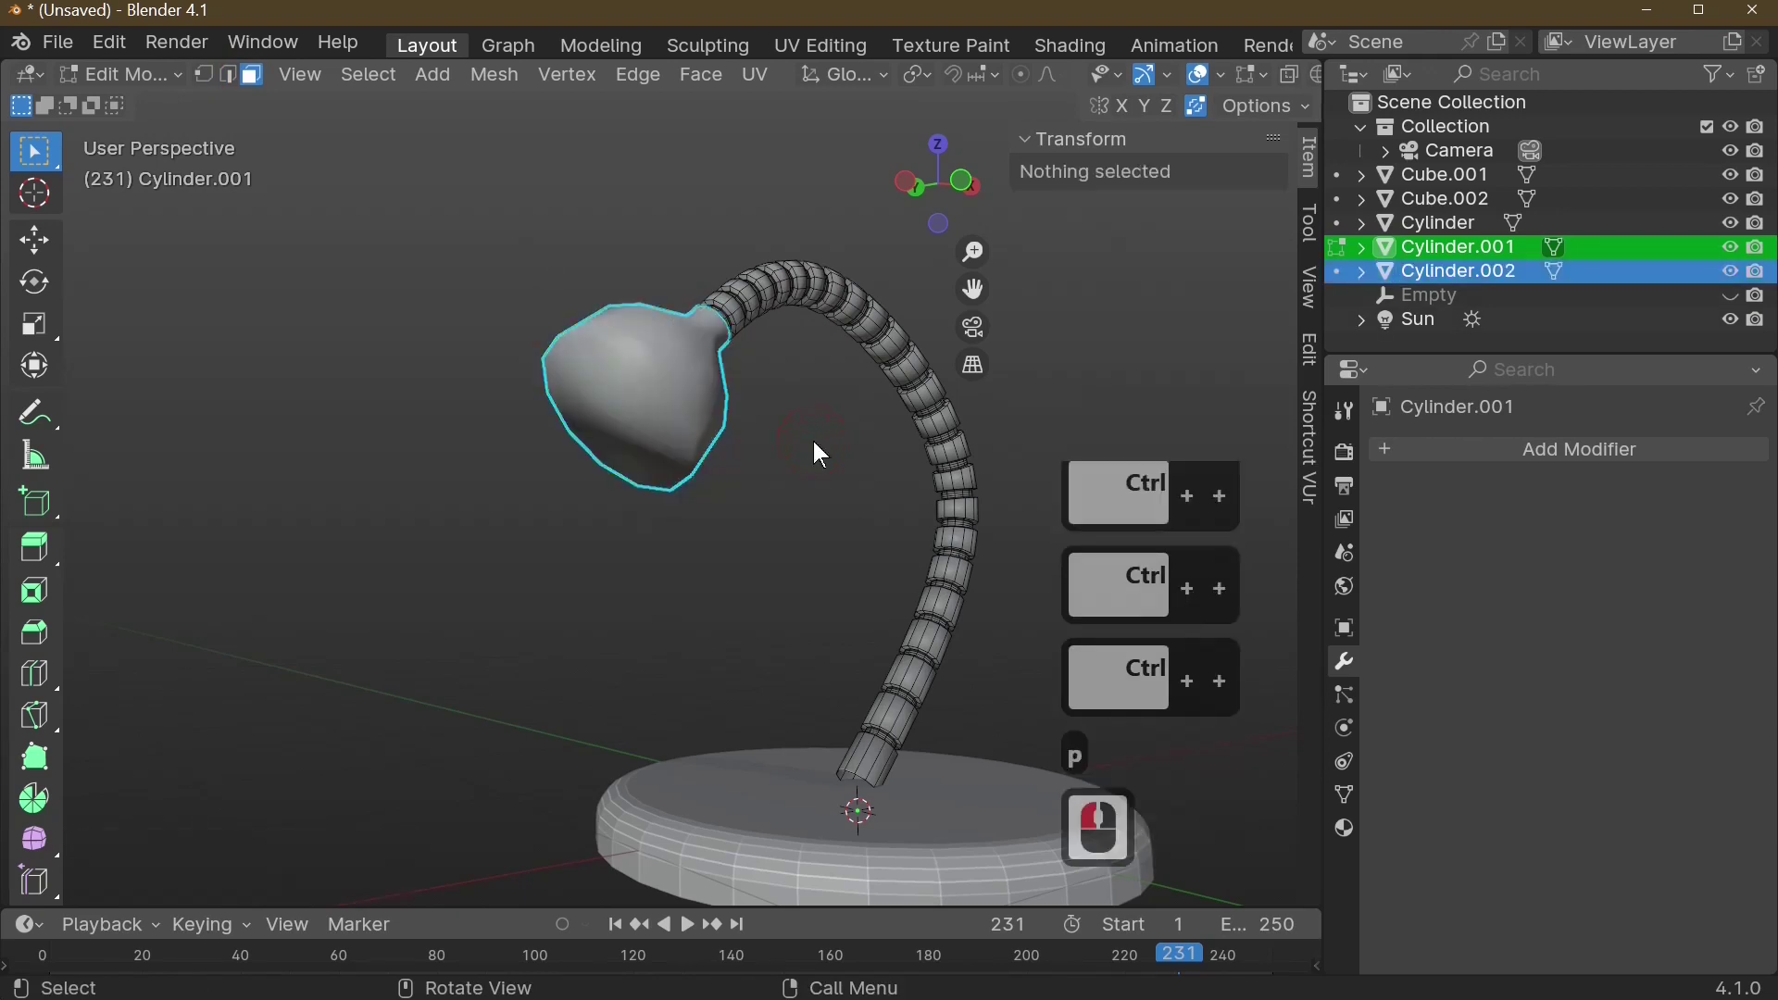
pyautogui.press('Tab')
pyautogui.moveTo(652, 615); pyautogui.dragTo(620, 463, button='middle')
pyautogui.click(620, 463)
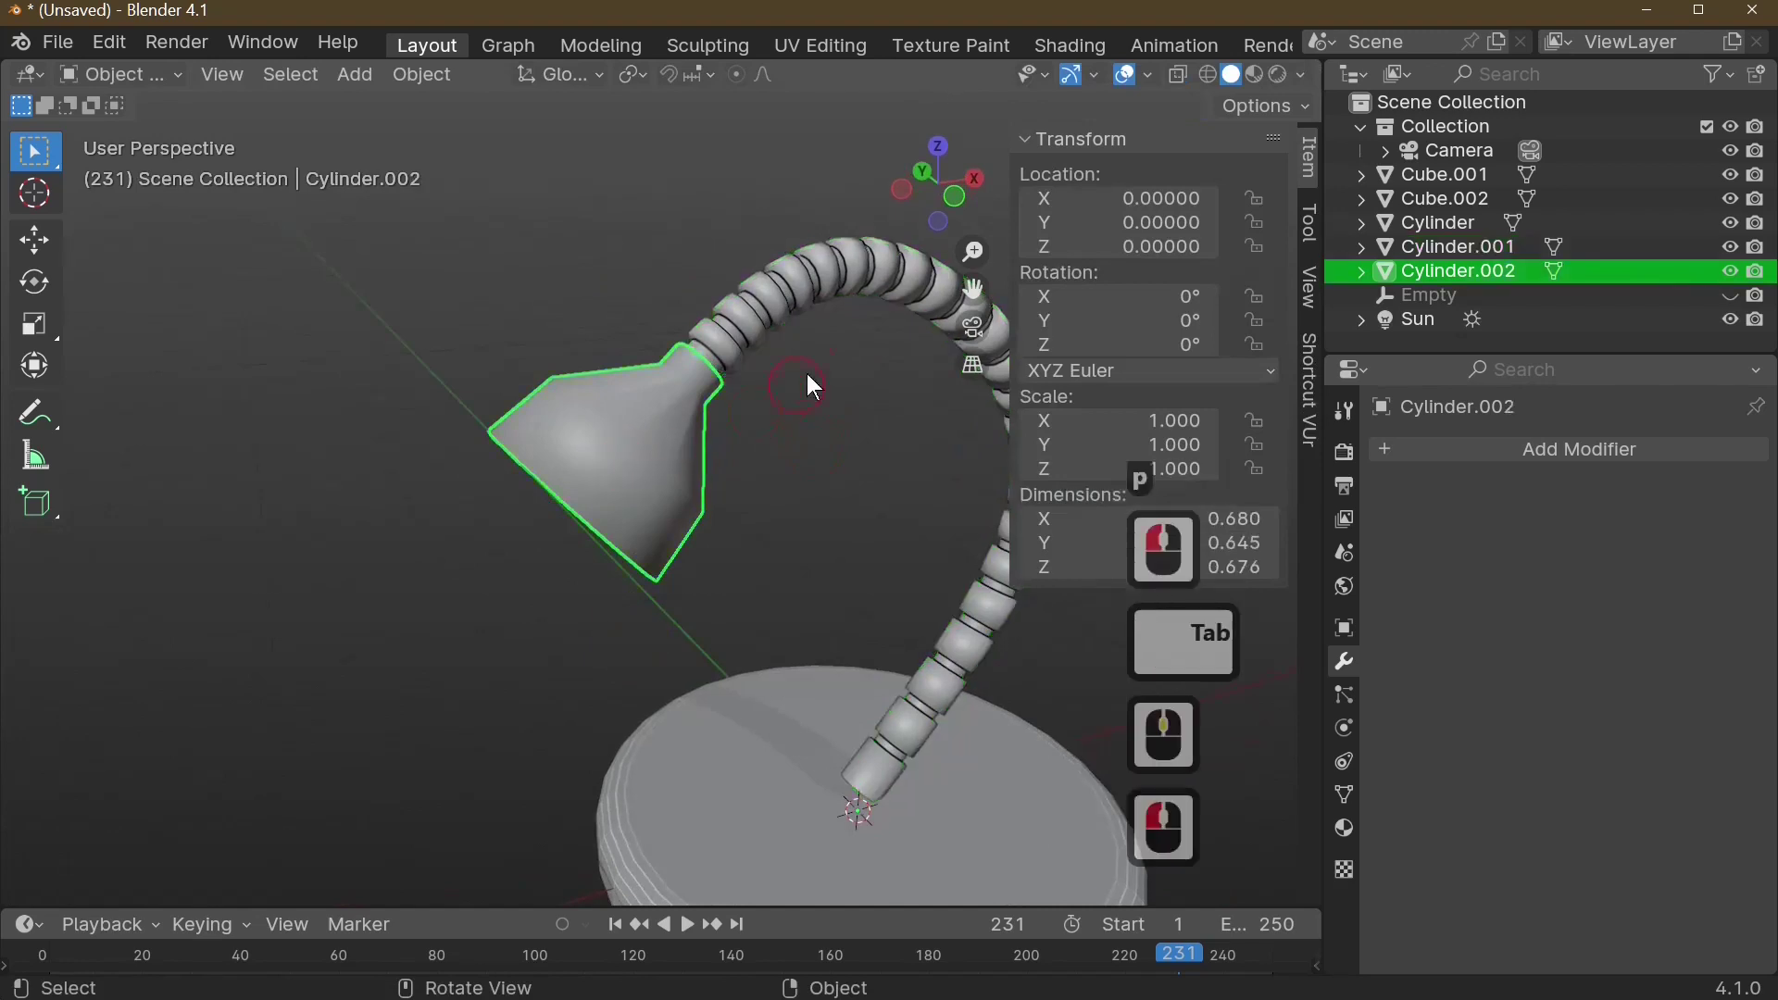
pyautogui.click(785, 318)
# - Try a level 2 Subdivision modifier on the lampshade, and undo it
pyautogui.click(632, 461)
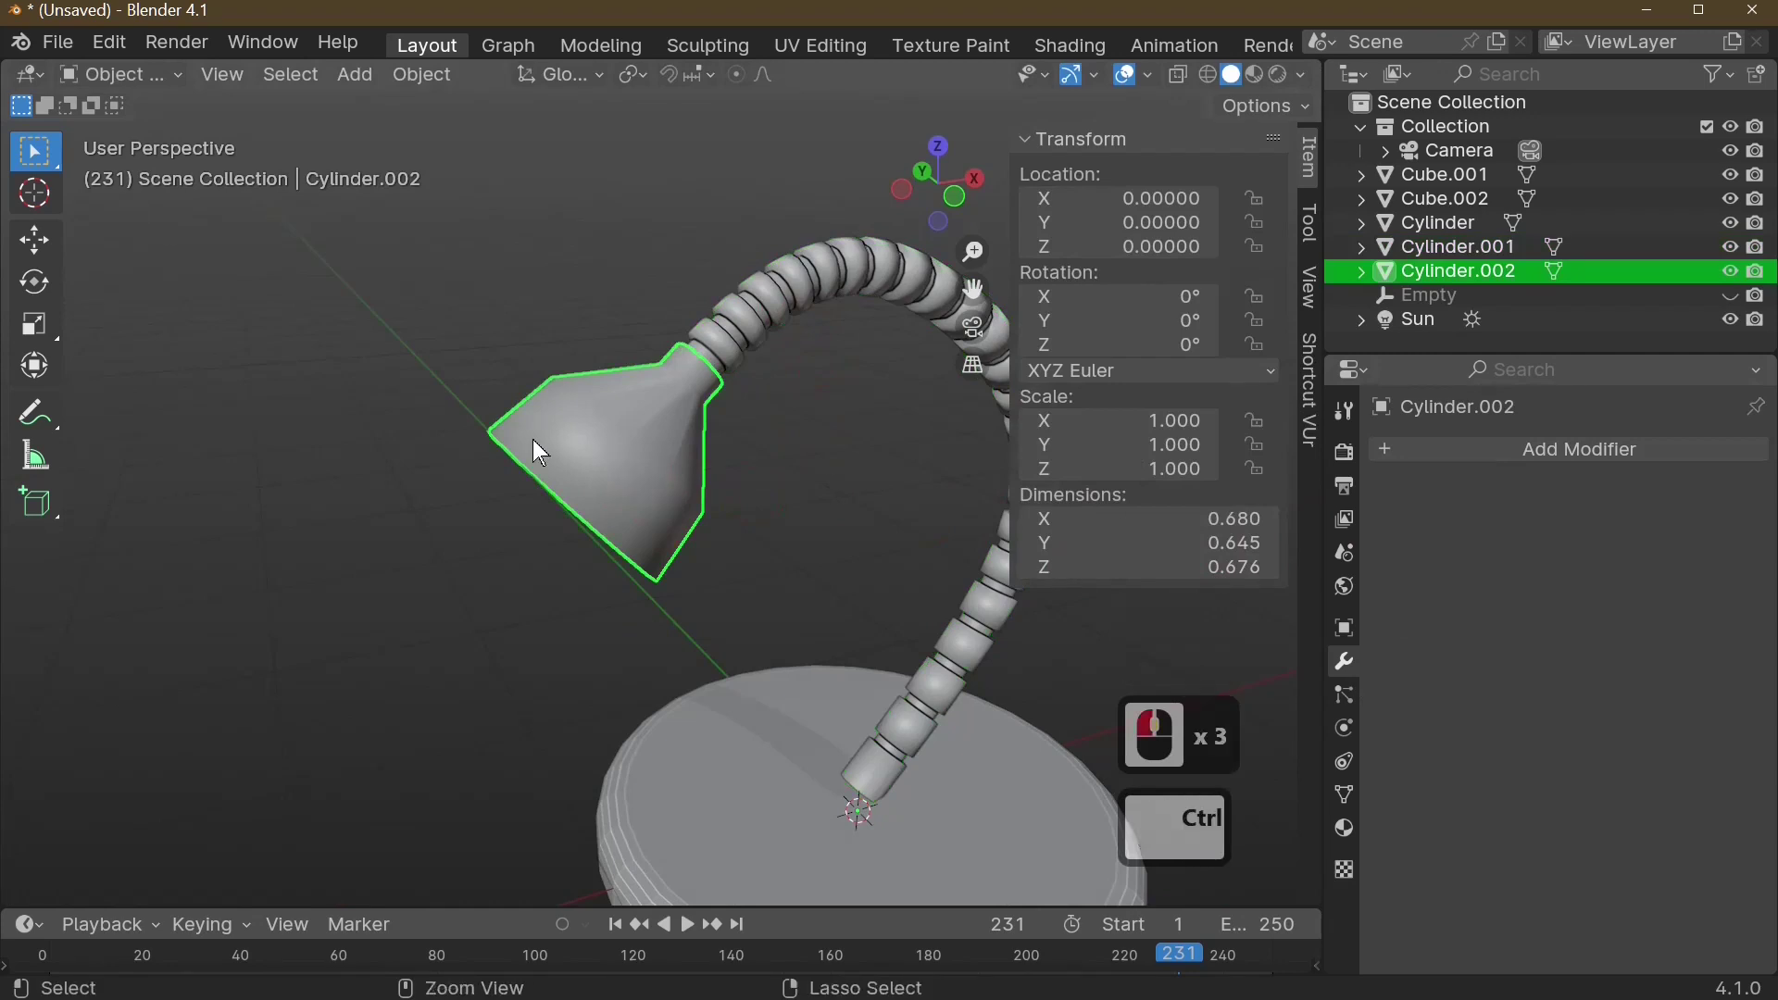
pyautogui.hotkey('ctrl', '2')
pyautogui.moveTo(603, 397); pyautogui.dragTo(657, 367, button='middle')
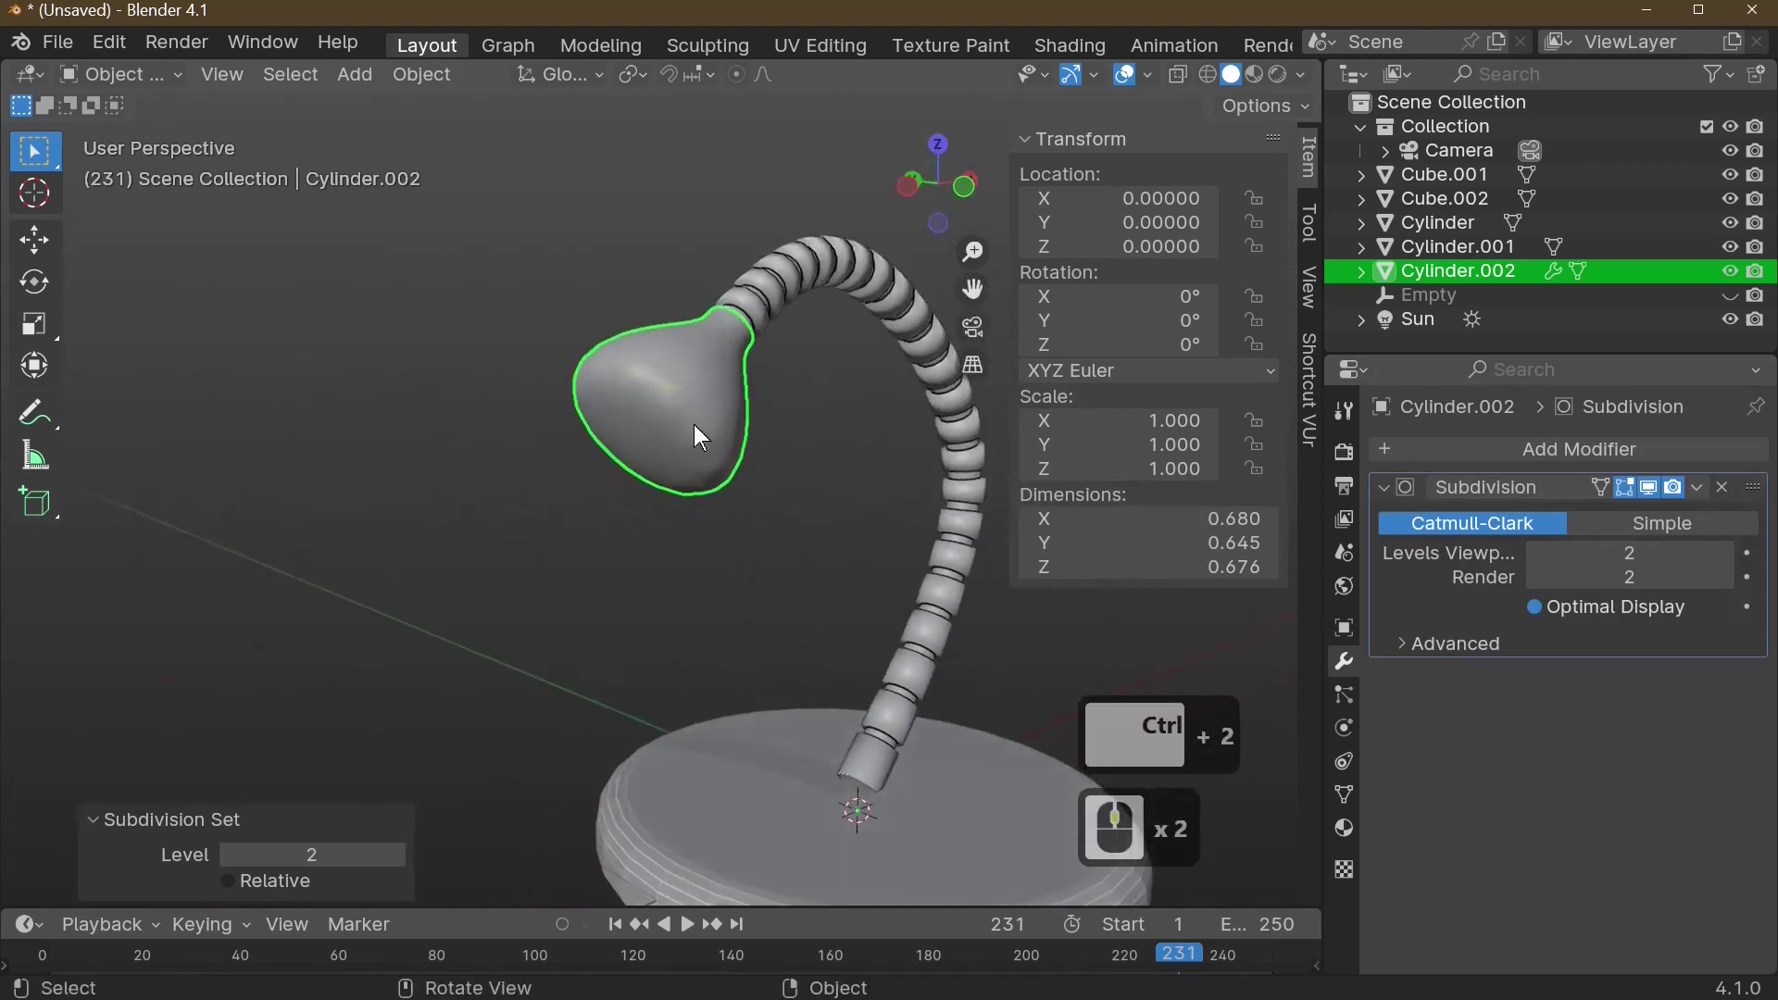
pyautogui.press('ctrl')
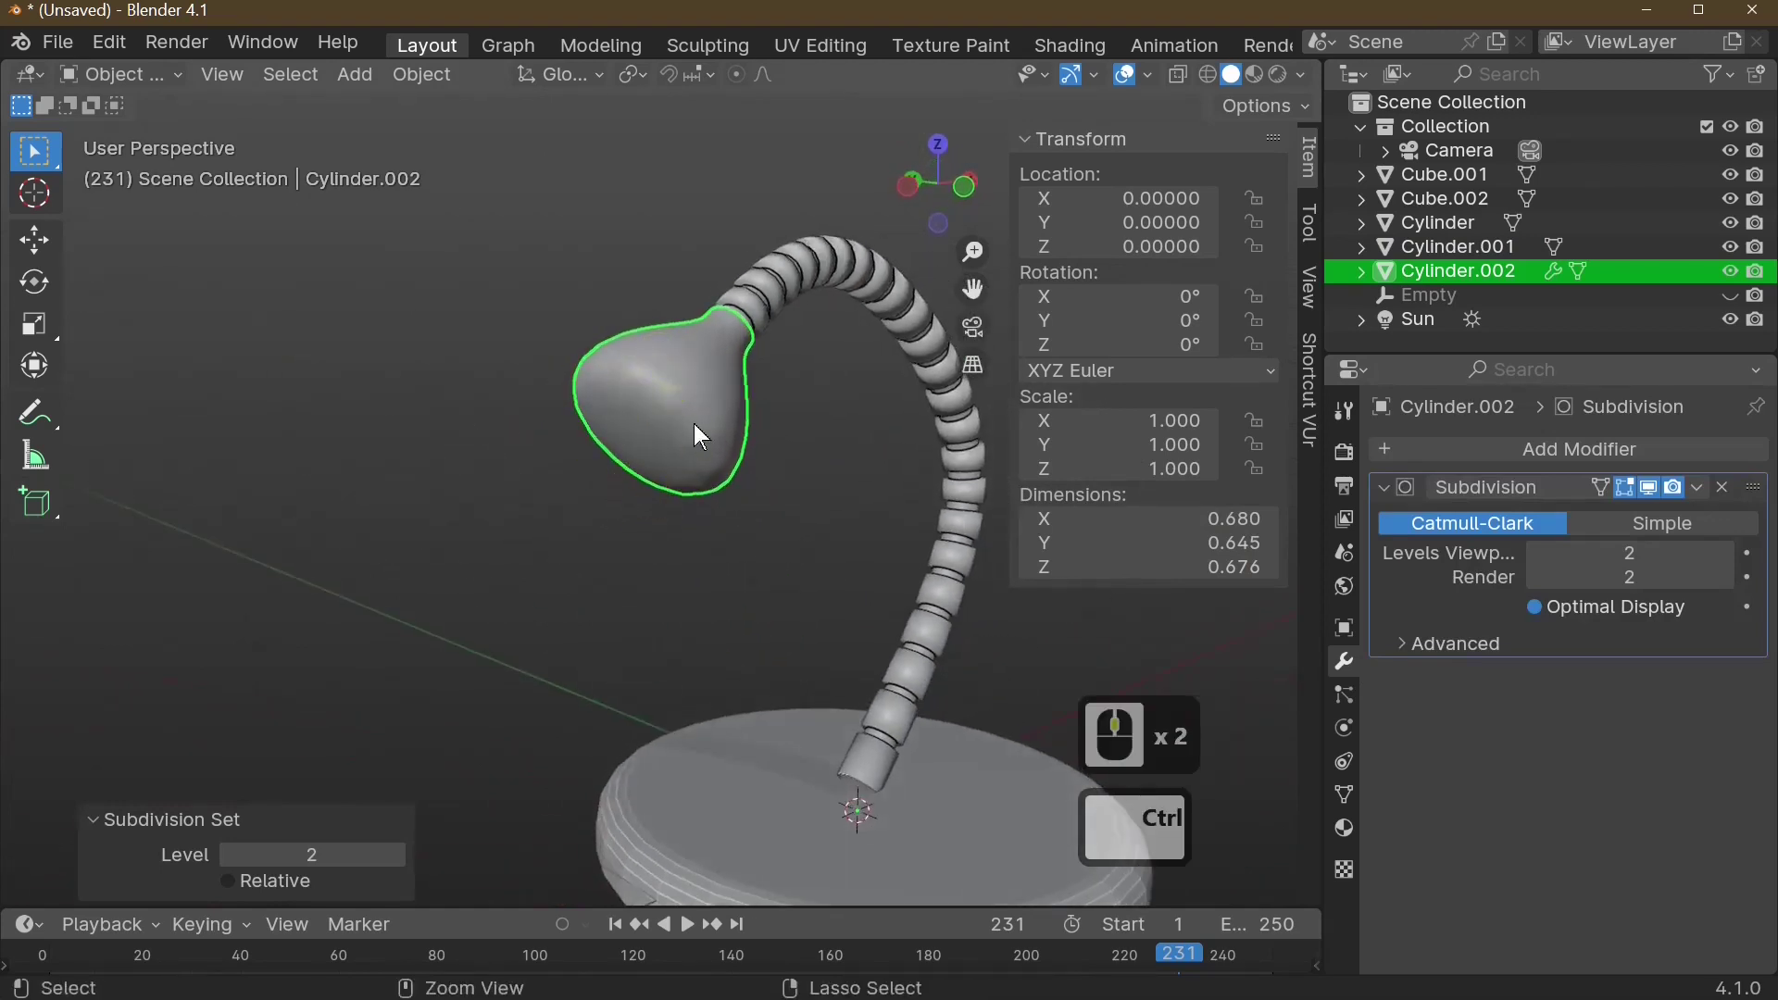
pyautogui.hotkey('ctrl', 'z')
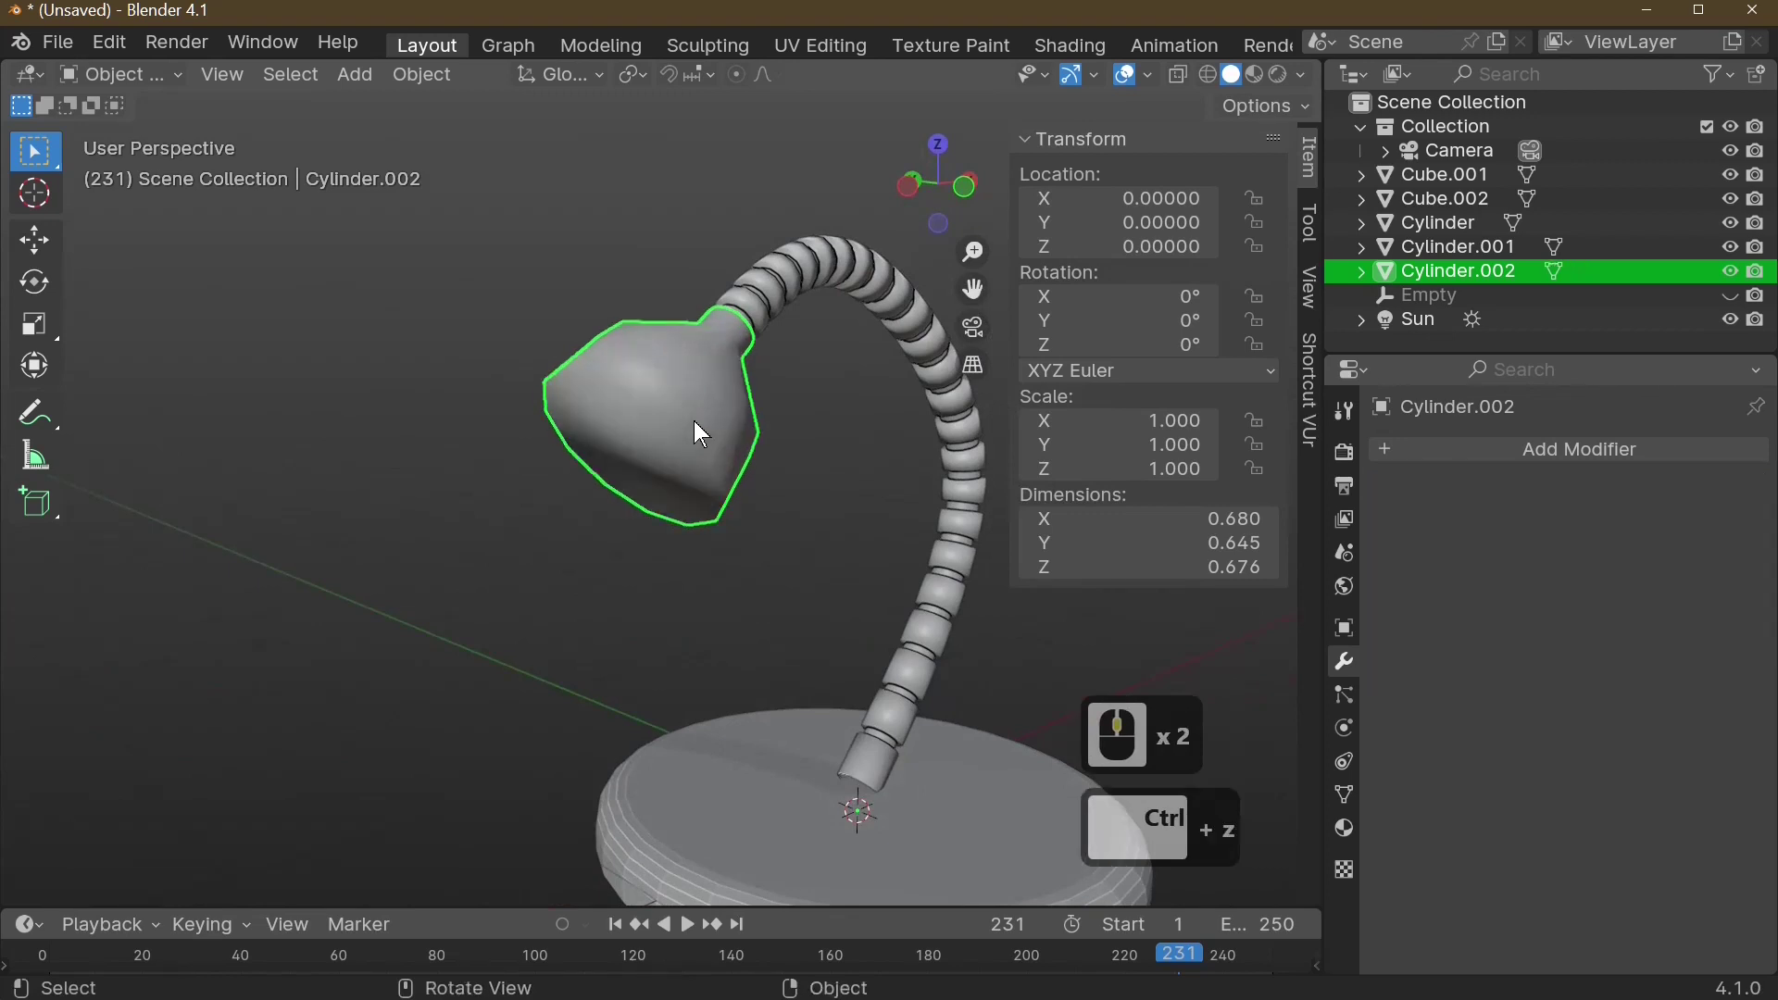
# - Delete only the face closing the lampshade's wide opening and return to Object Mode
pyautogui.press('Tab')
pyautogui.click(655, 442)
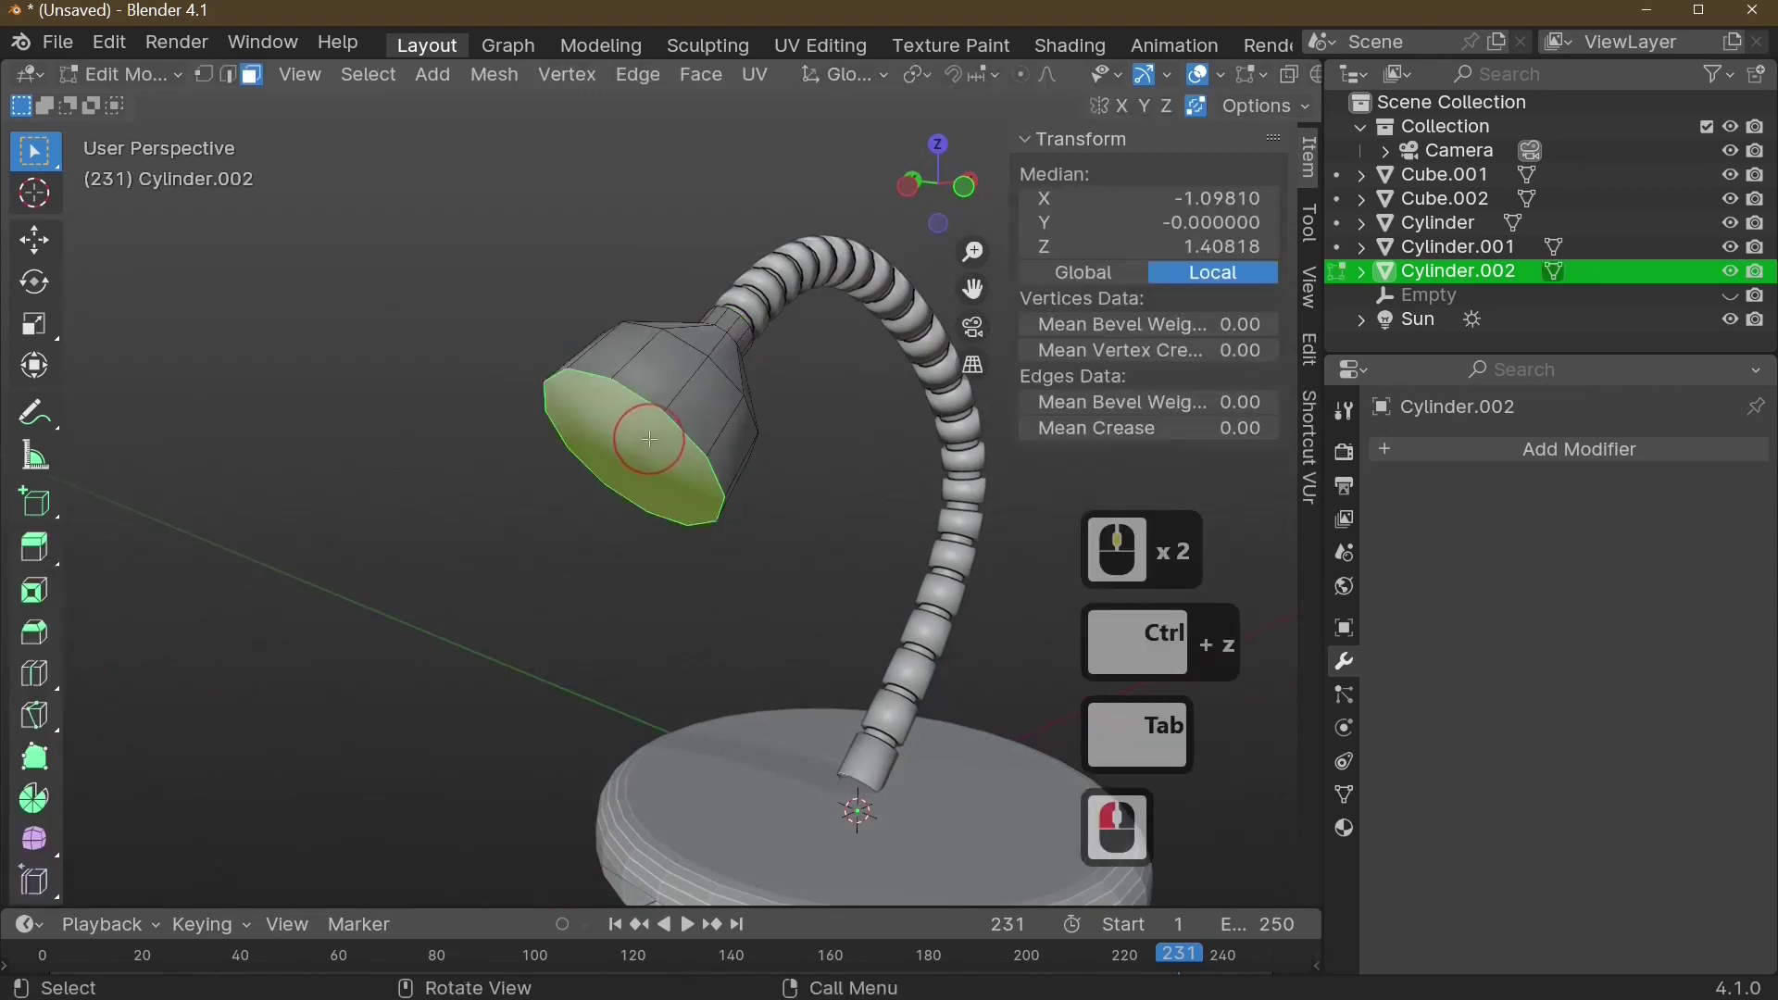
pyautogui.press('x')
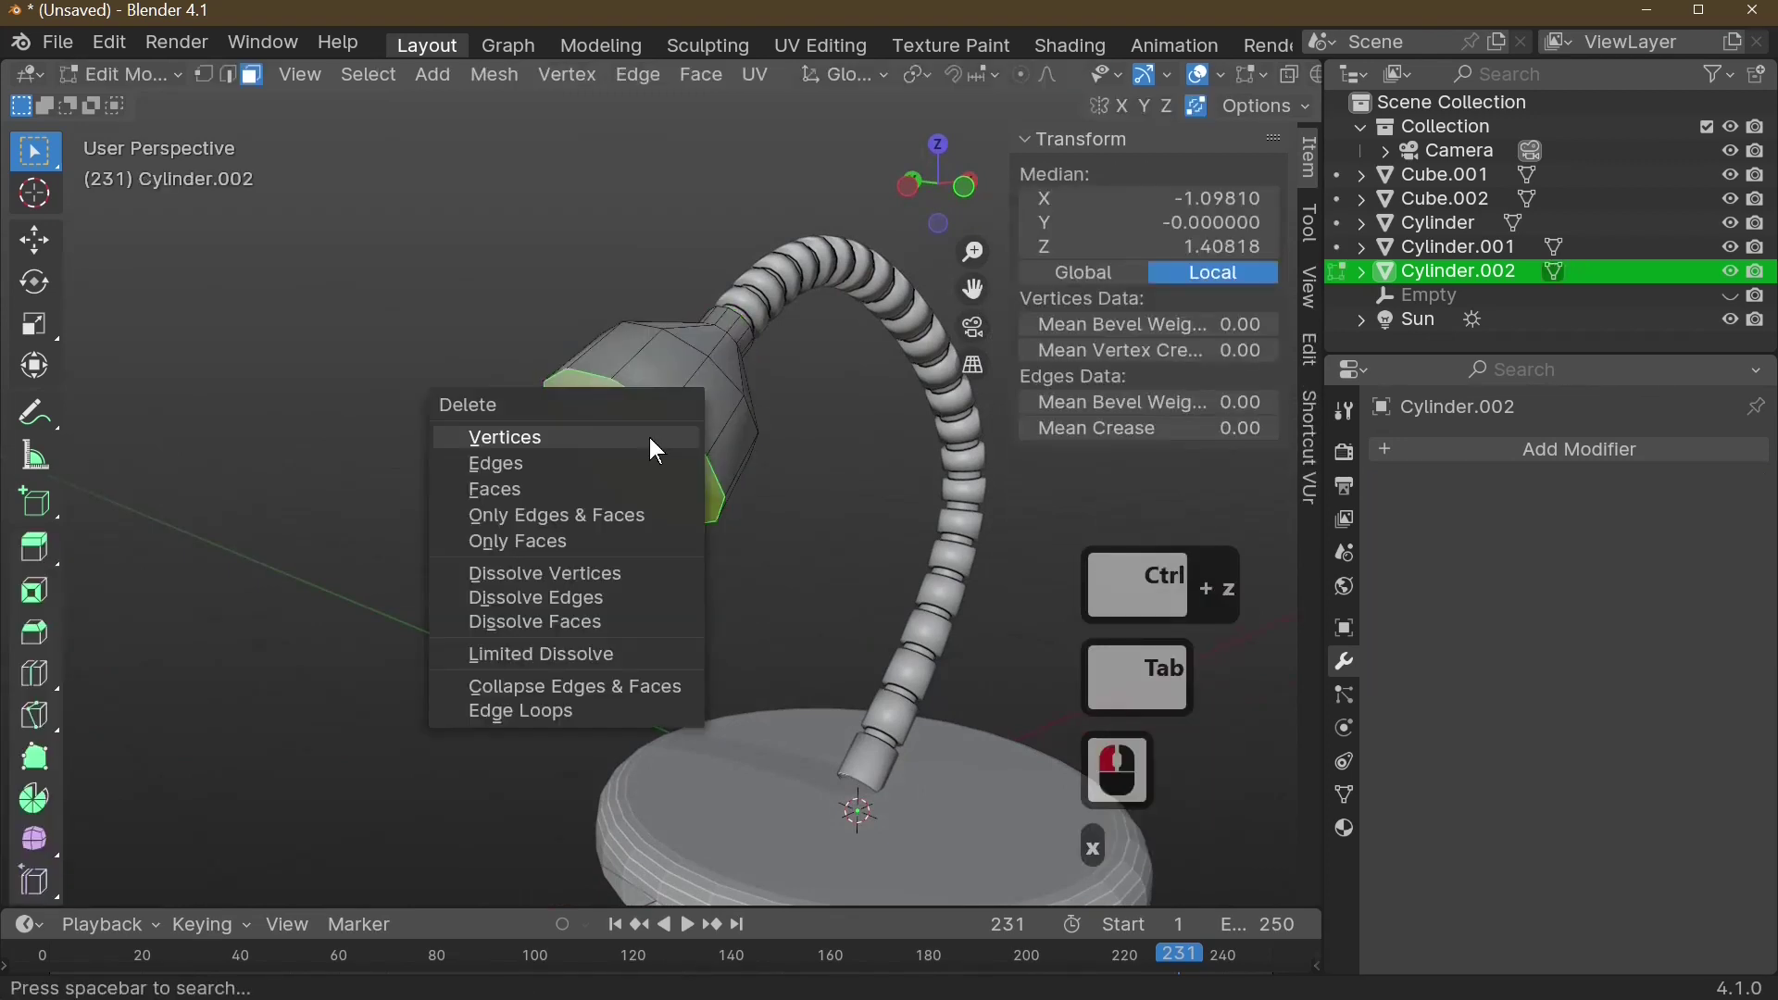
pyautogui.click(604, 541)
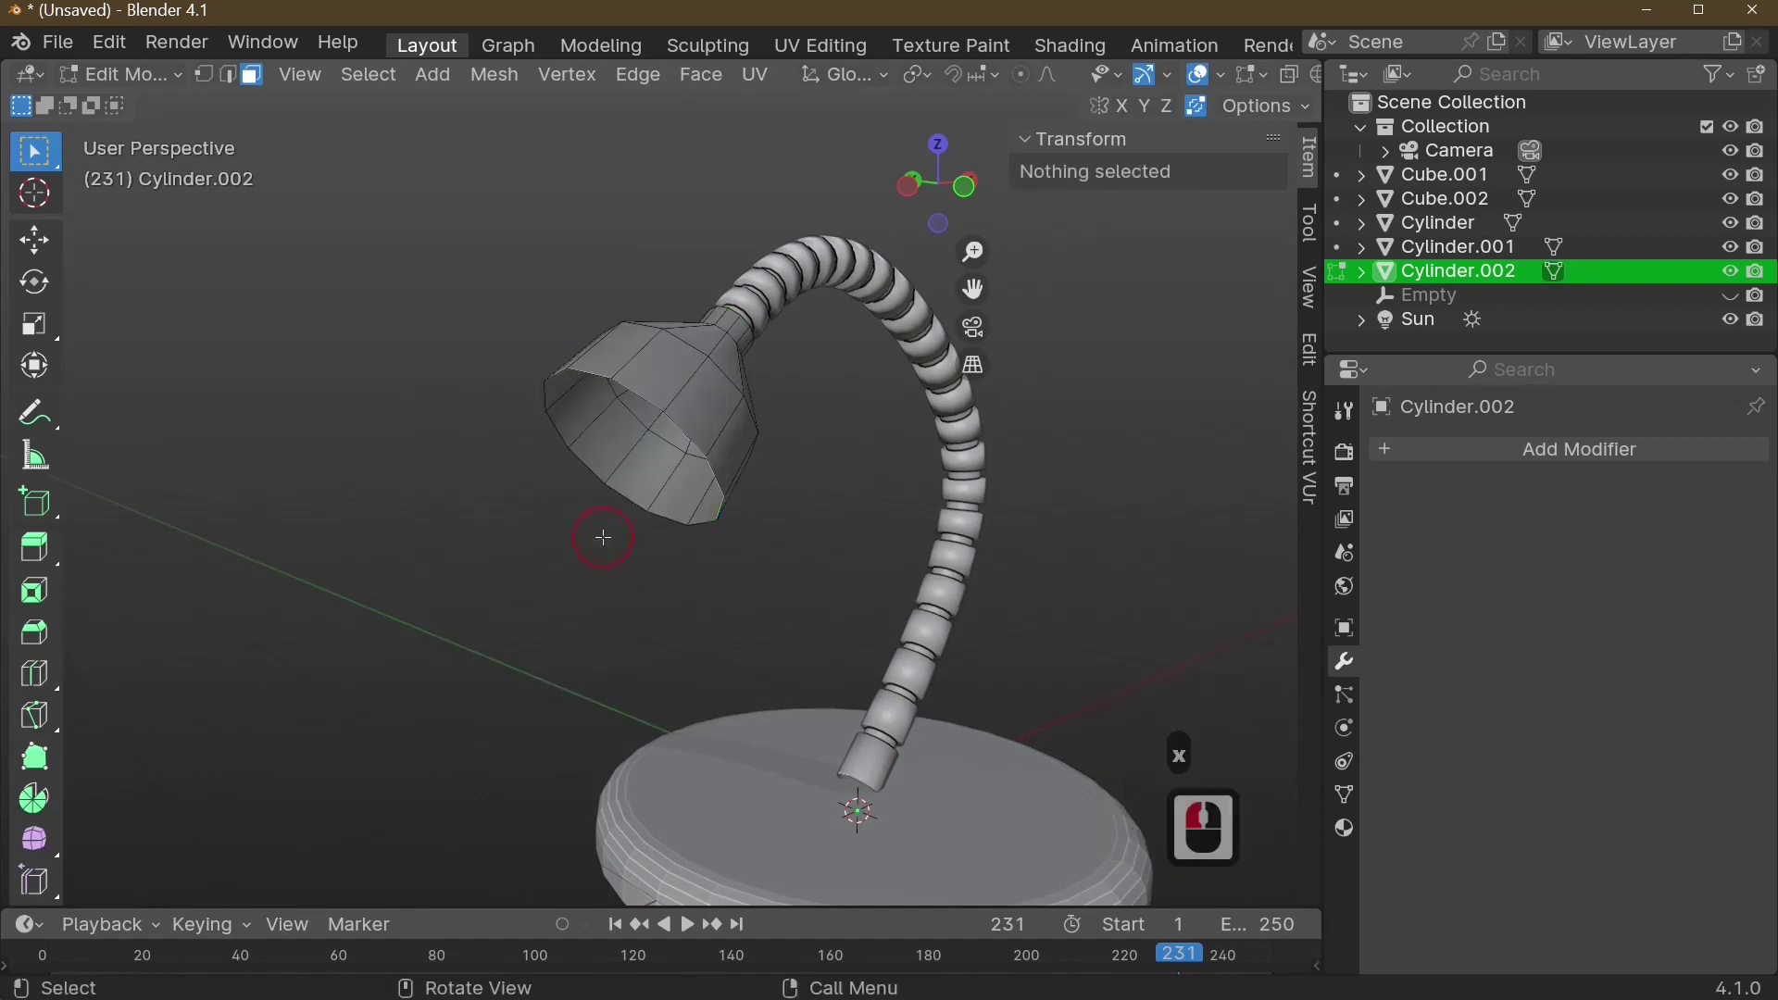
pyautogui.press('Tab')
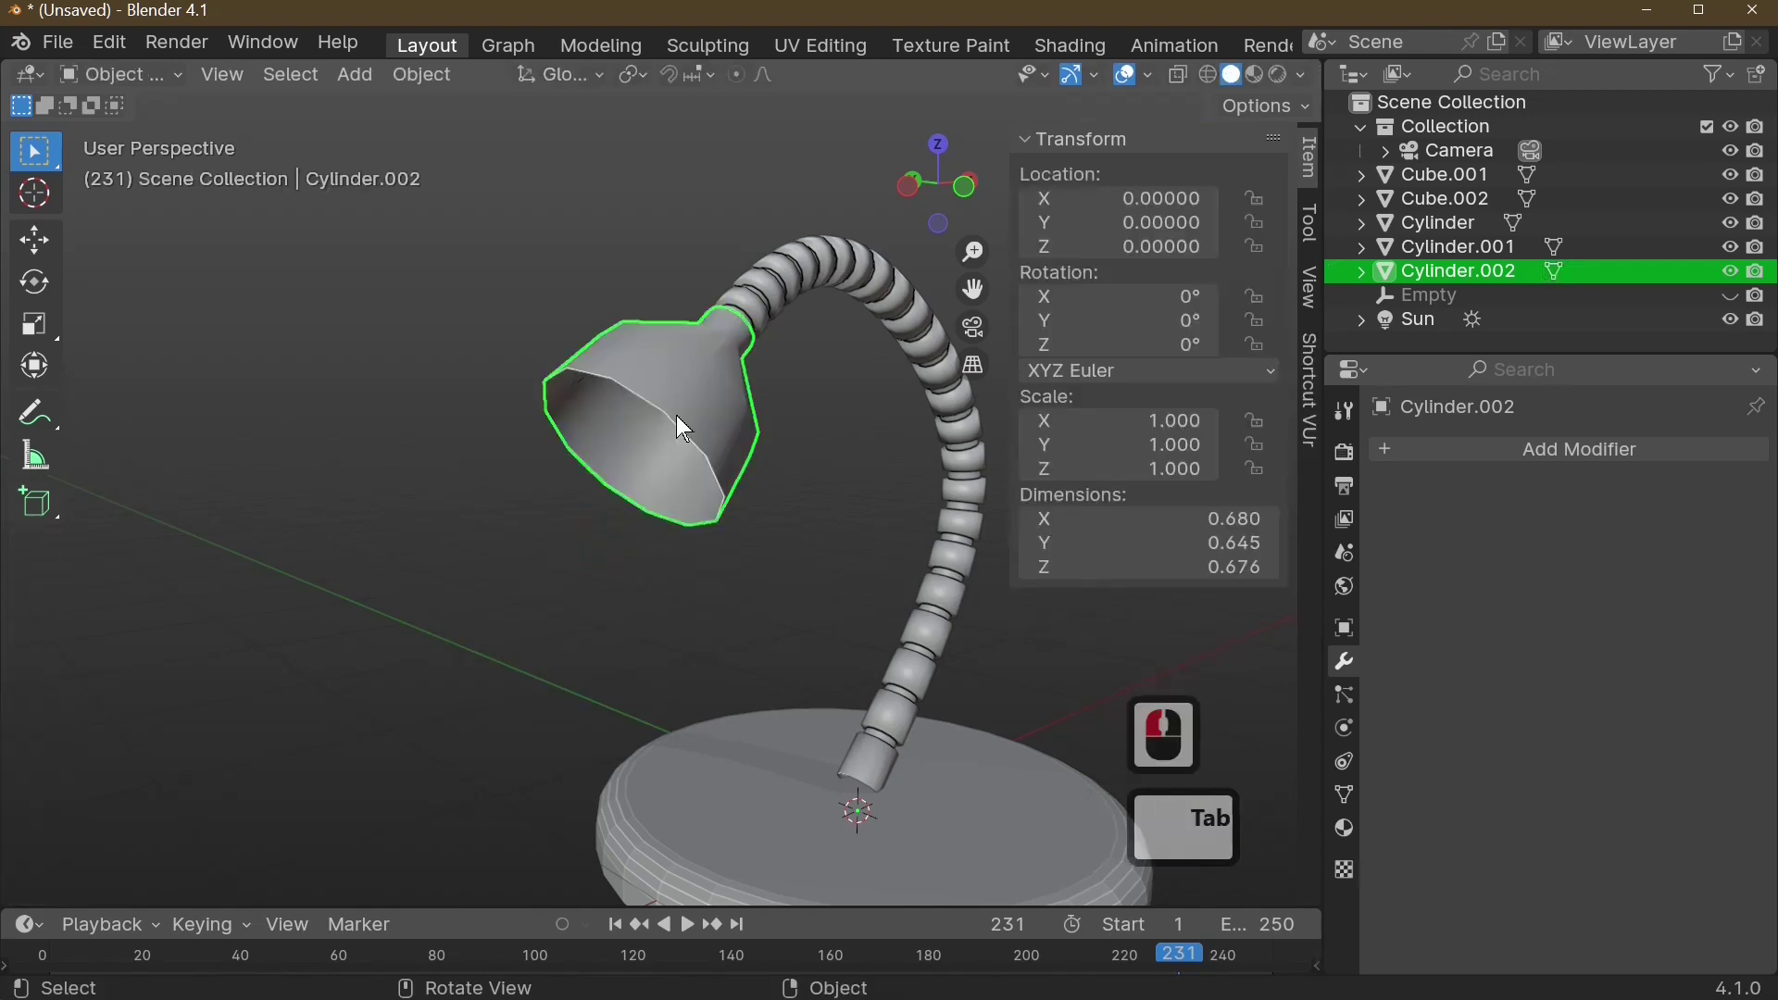
# - Add a level 2 Subdivision modifier to the lampshade and apply it
pyautogui.press('ctrl')
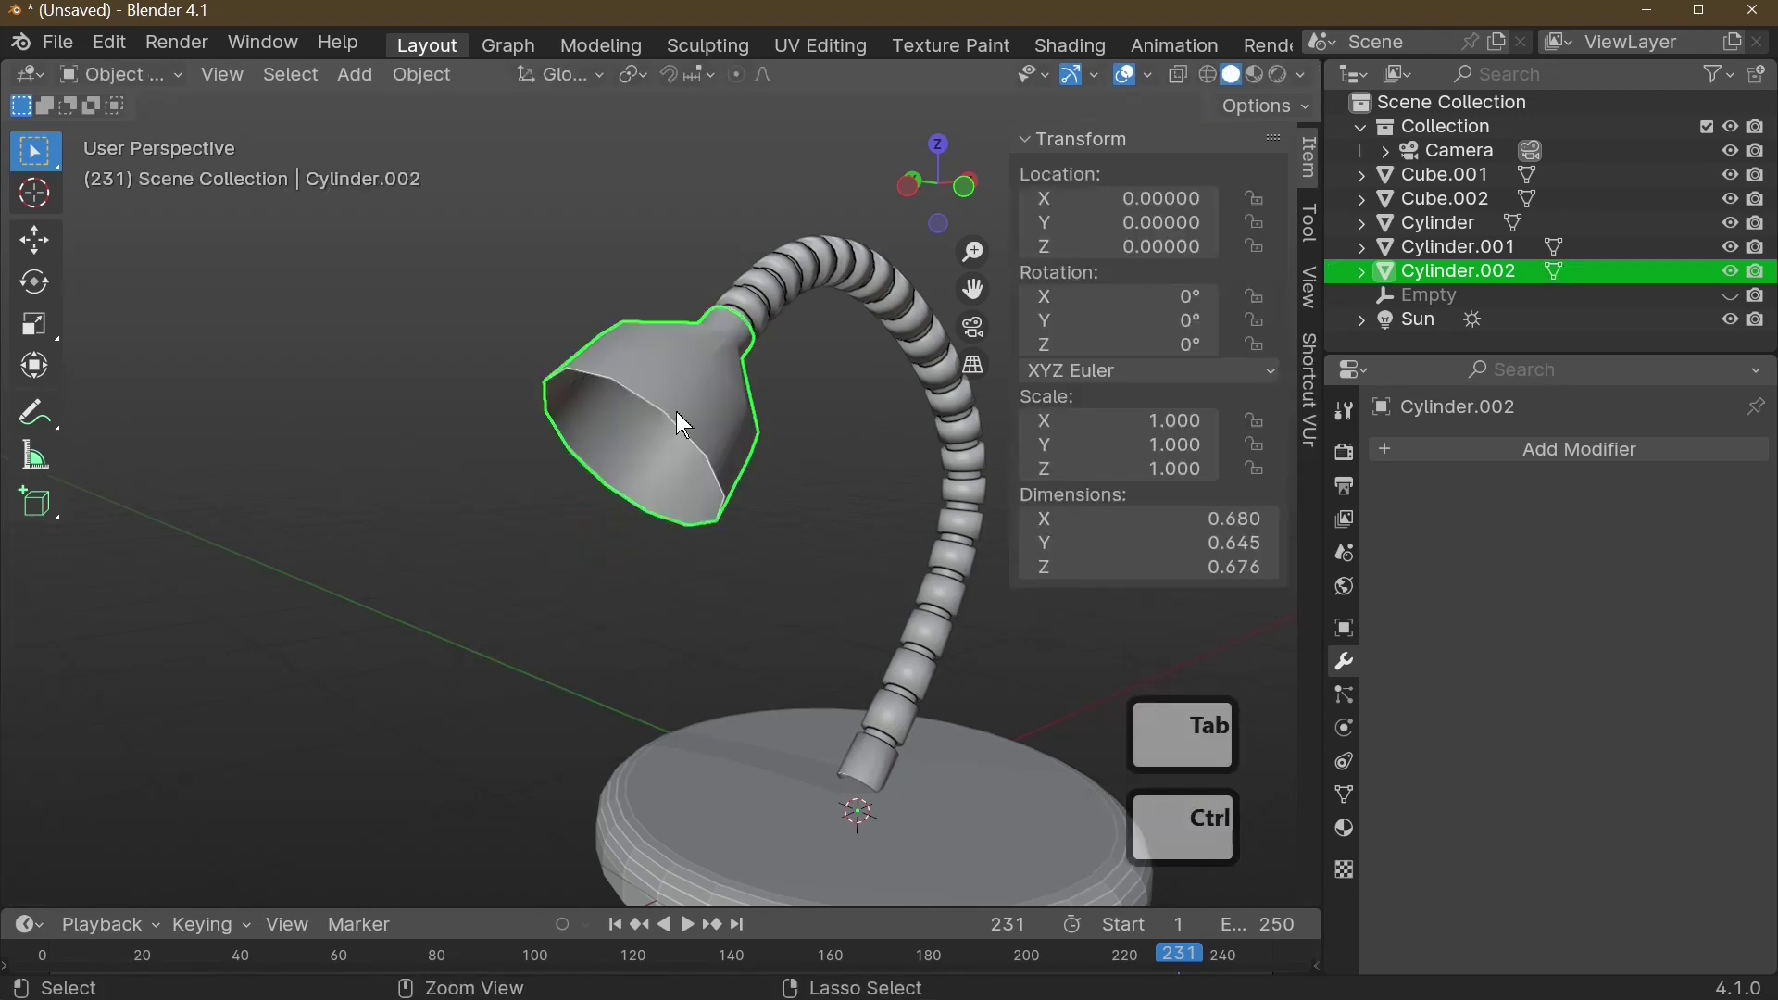
pyautogui.hotkey('ctrl', '2')
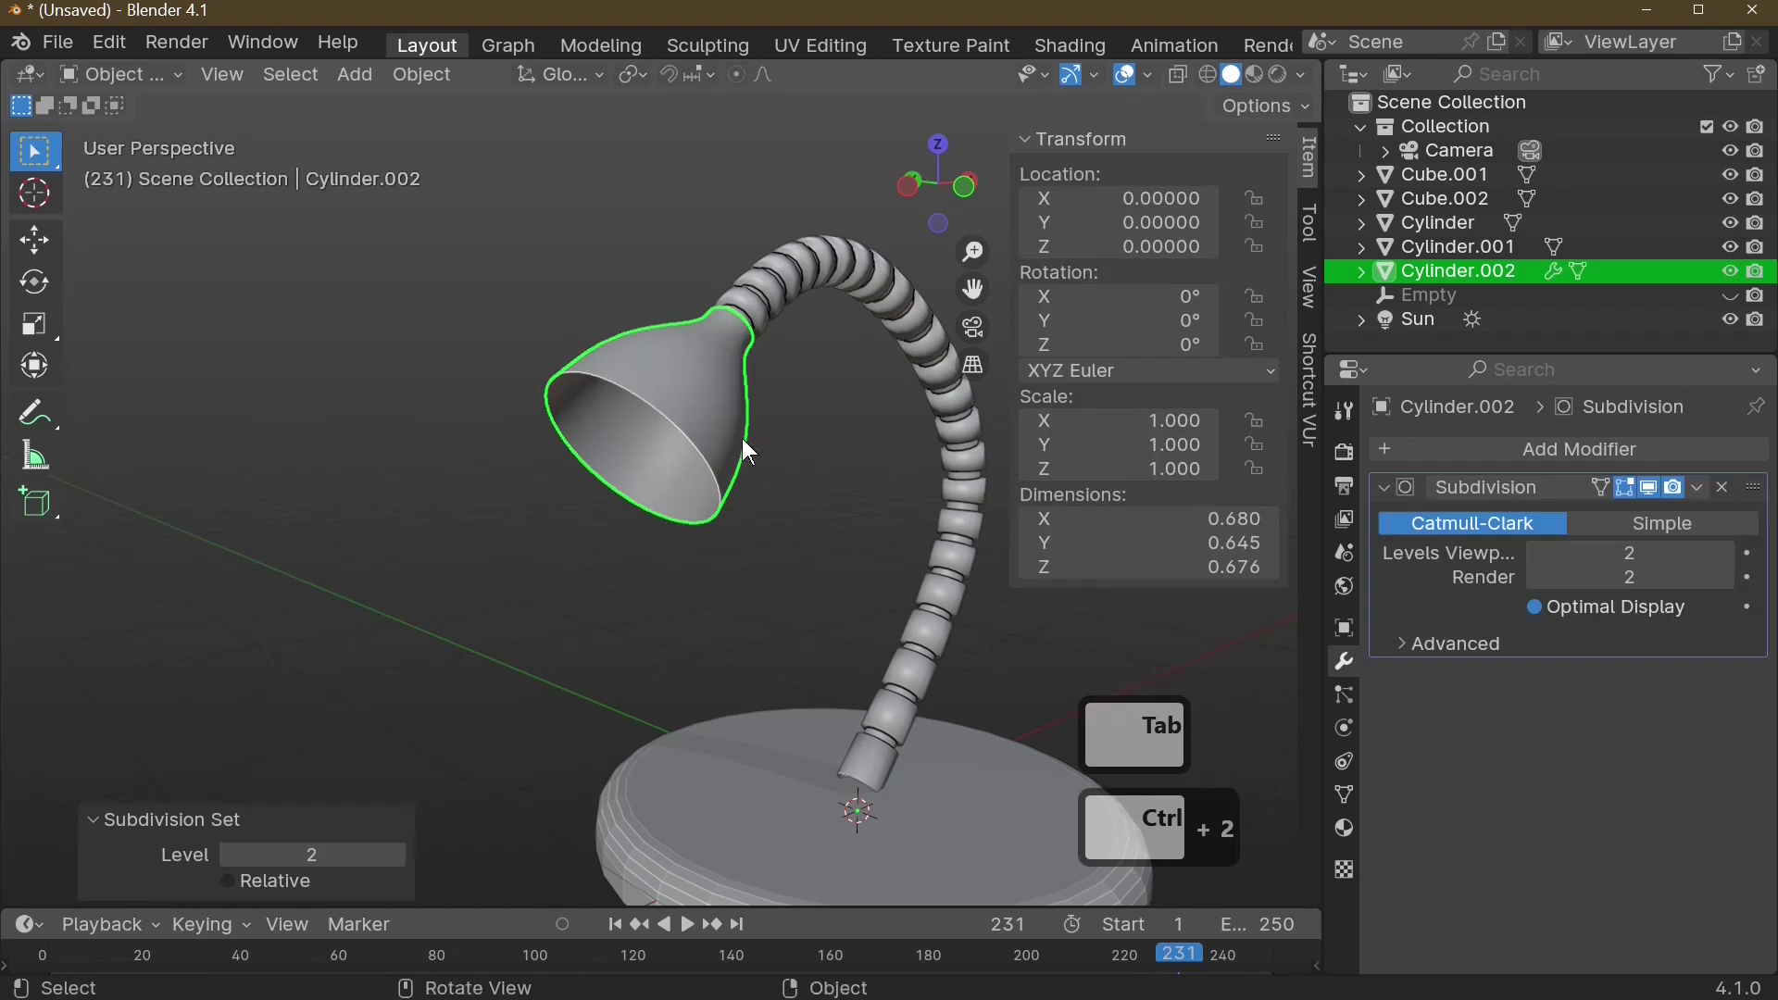
pyautogui.moveTo(814, 417); pyautogui.dragTo(925, 337, button='middle')
pyautogui.press('Tab')
pyautogui.press('Tab')
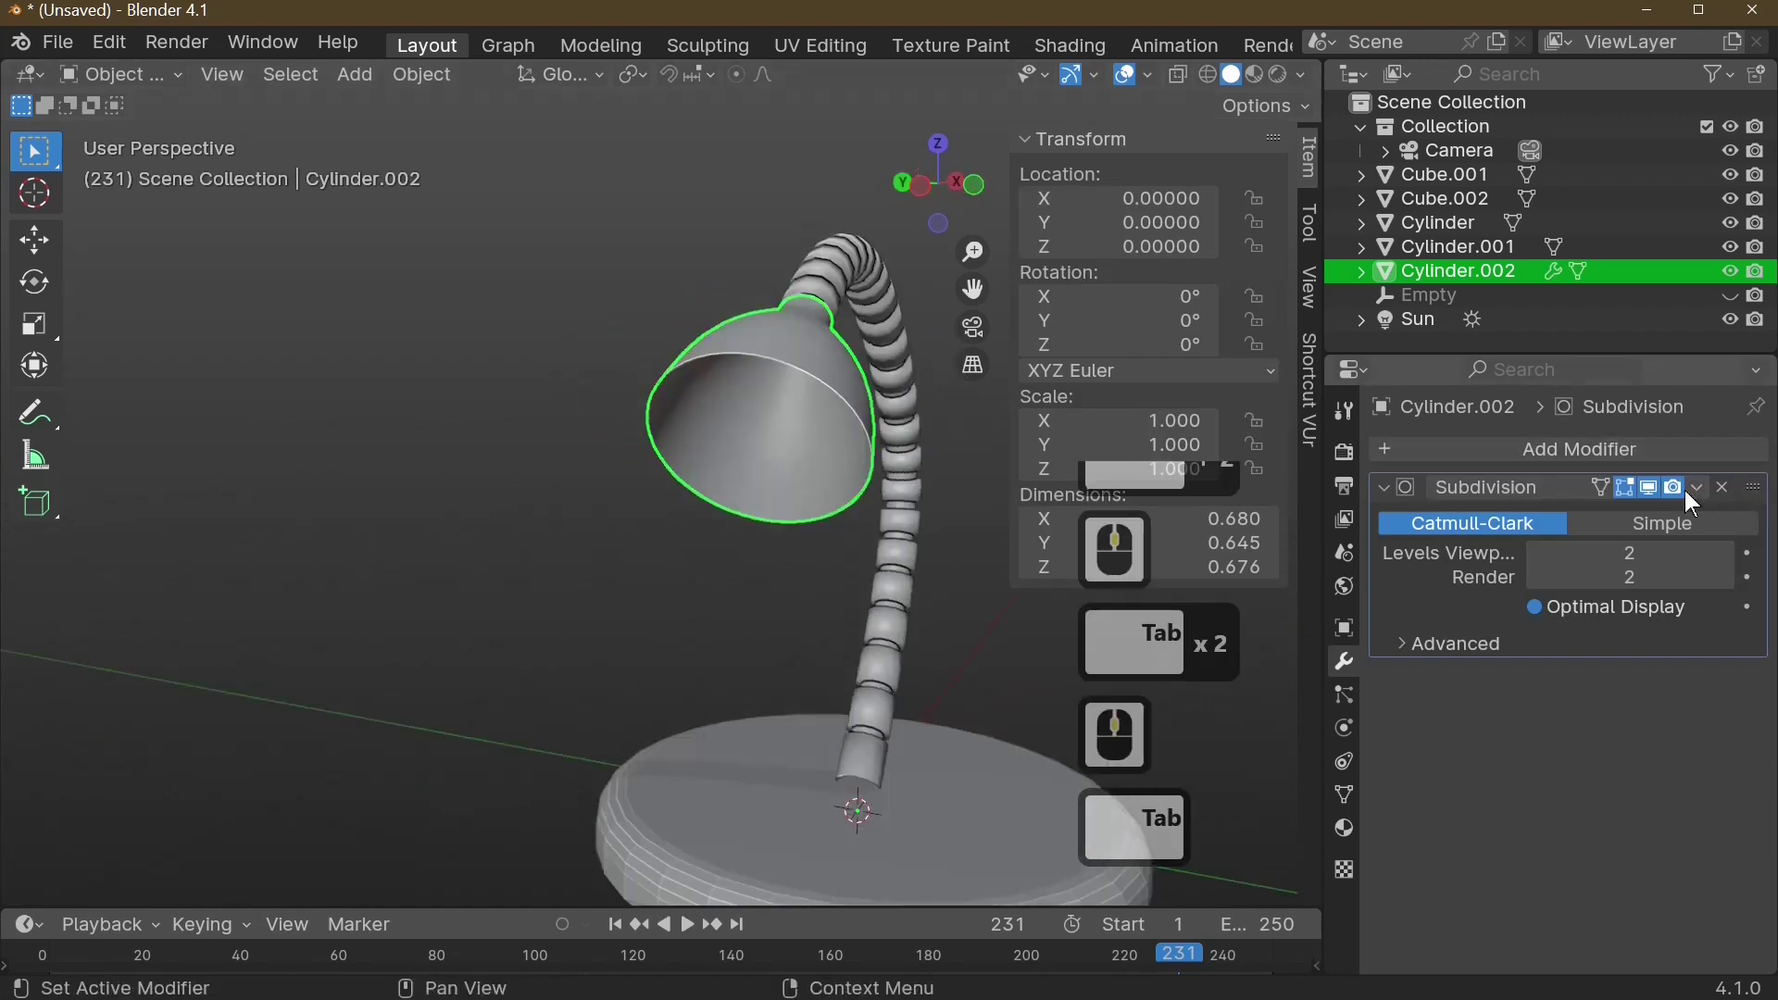
pyautogui.click(1699, 486)
pyautogui.click(1574, 515)
# - Add a Solidify modifier with a thickness of 0.027 to the lampshade and apply it
pyautogui.moveTo(704, 555); pyautogui.dragTo(780, 605, button='middle')
pyautogui.scroll(3, 854, 721)
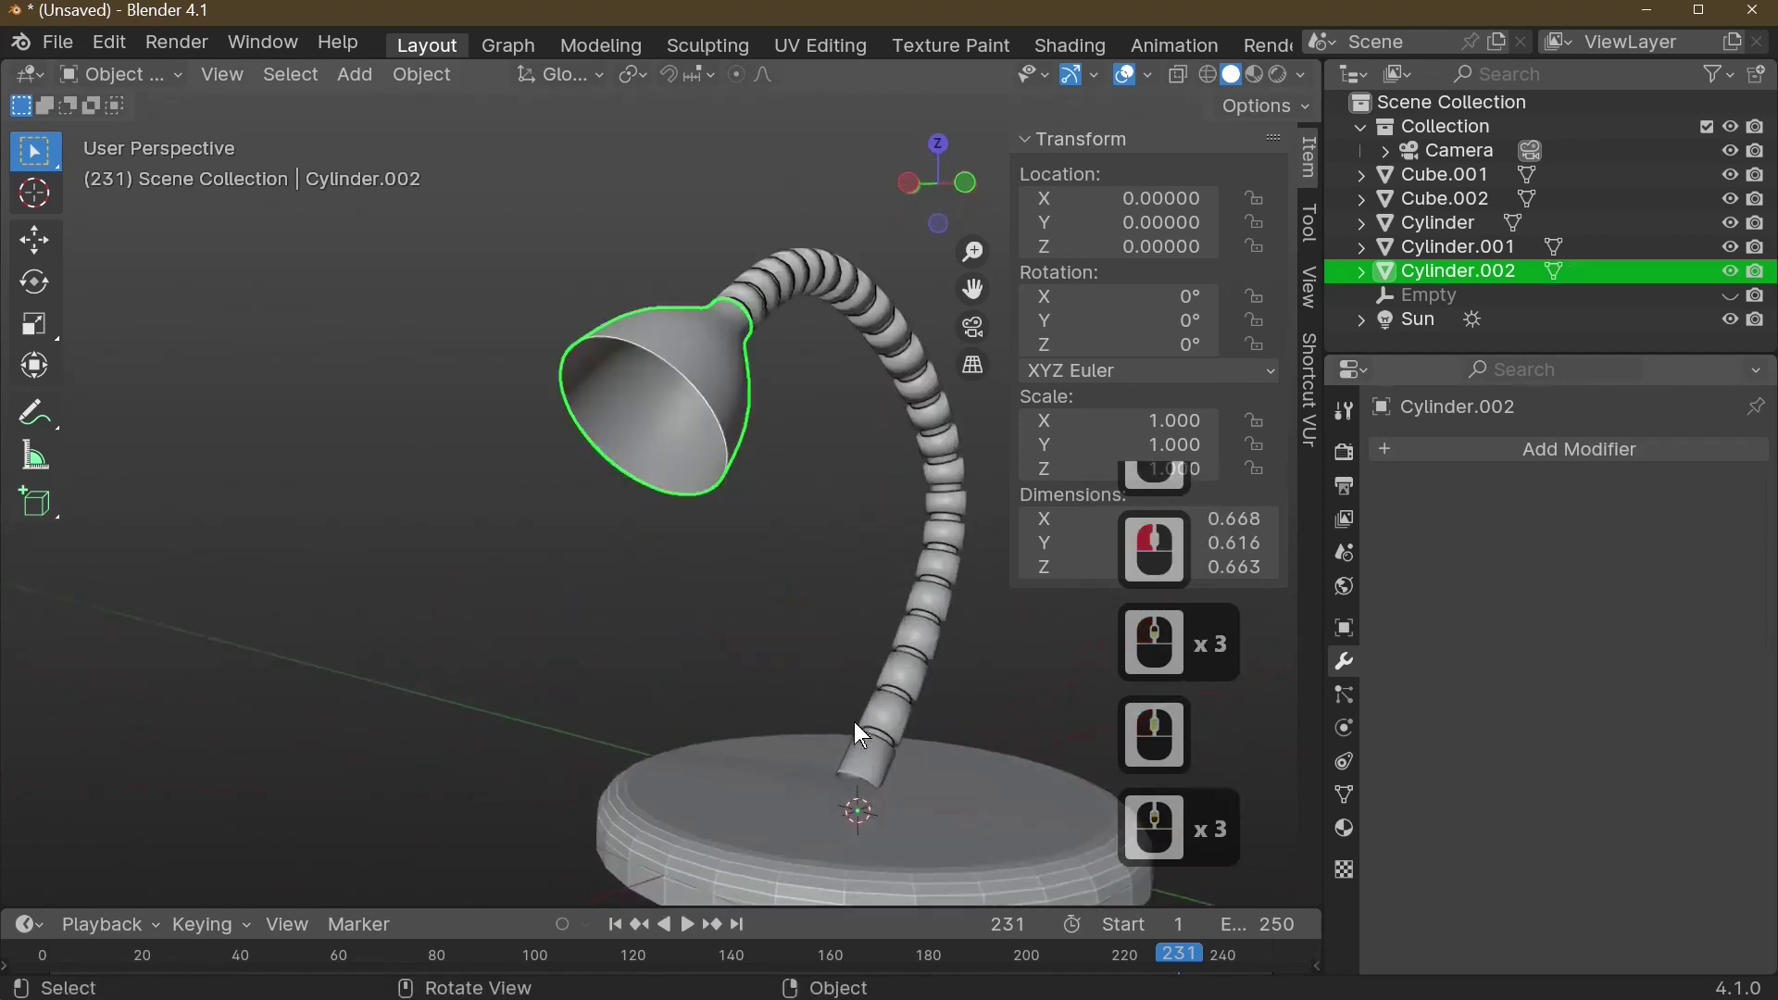
pyautogui.moveTo(853, 721); pyautogui.dragTo(854, 570, button='middle')
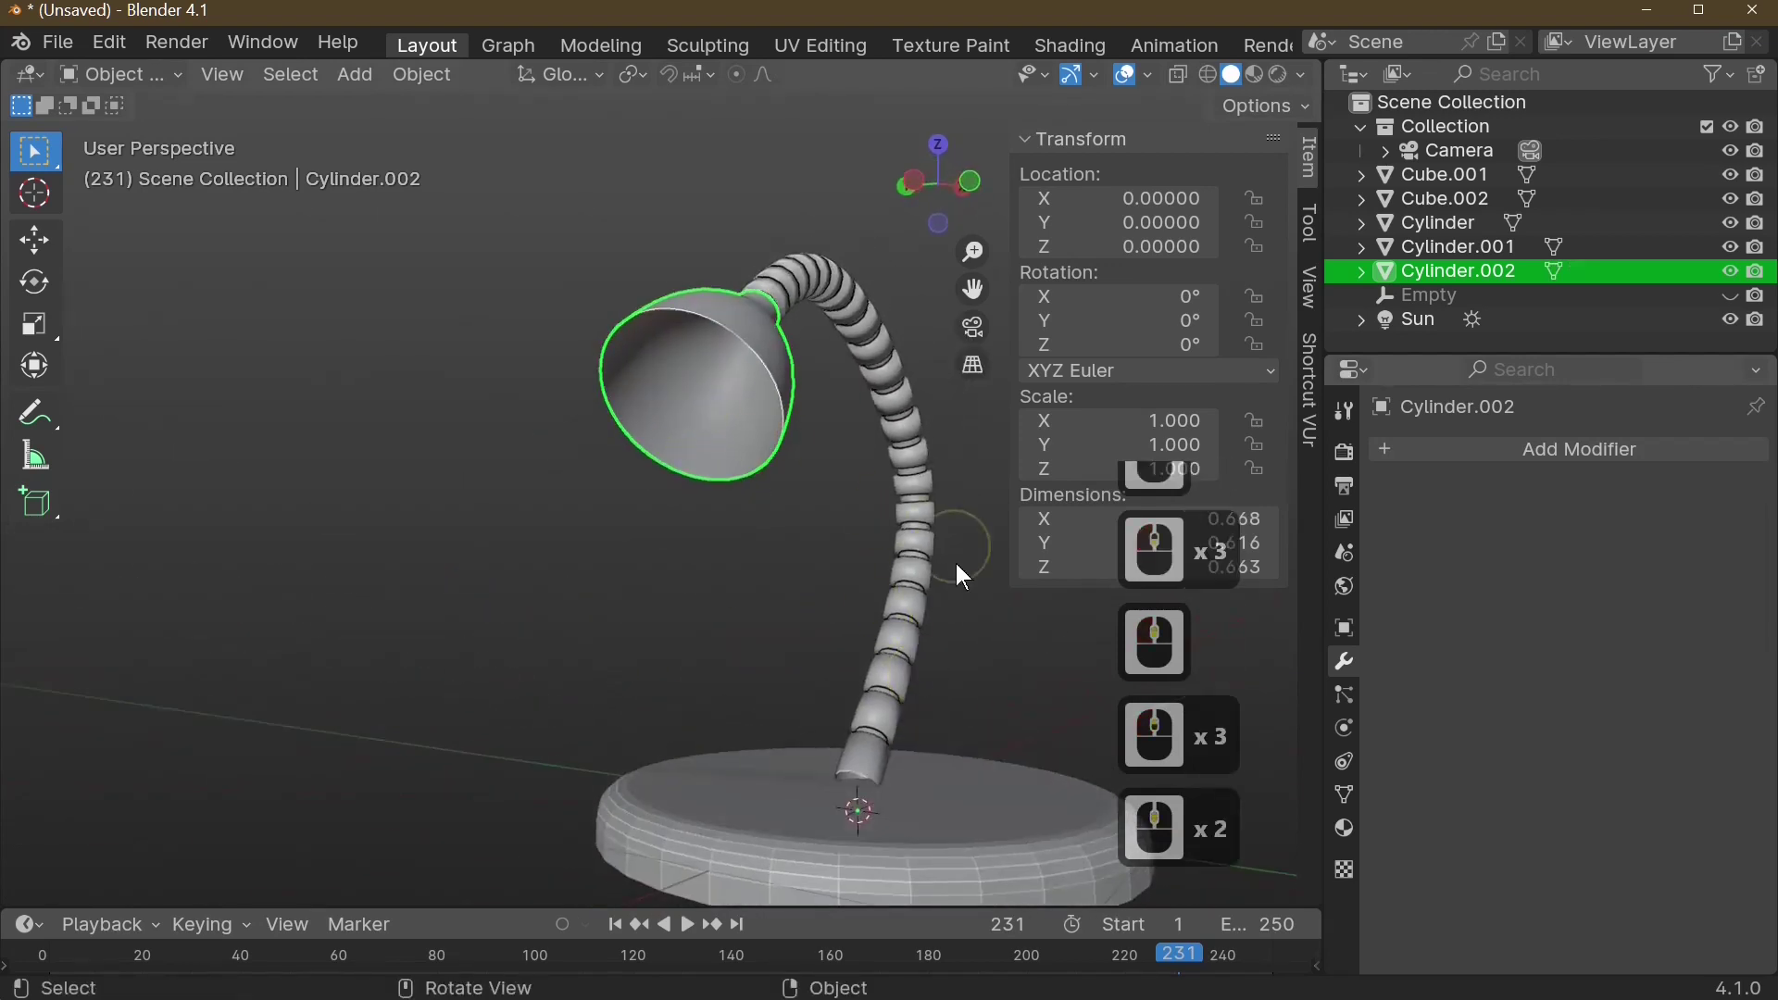
pyautogui.click(1563, 441)
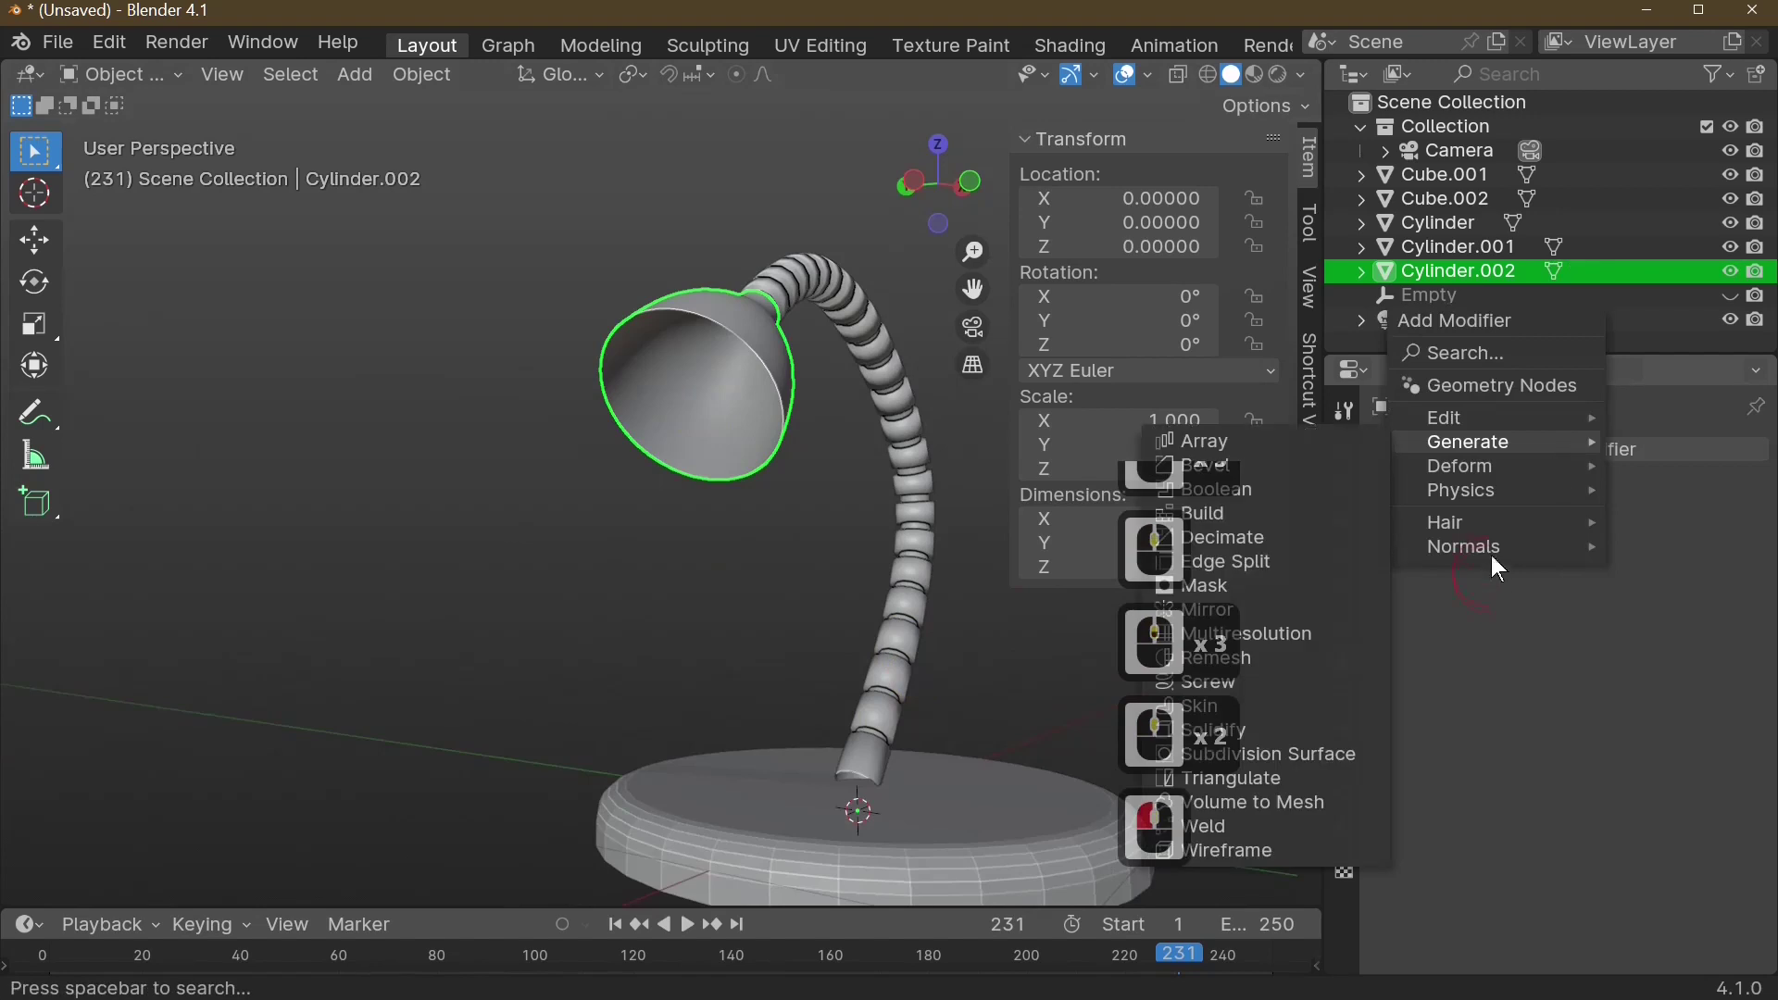
pyautogui.click(1288, 731)
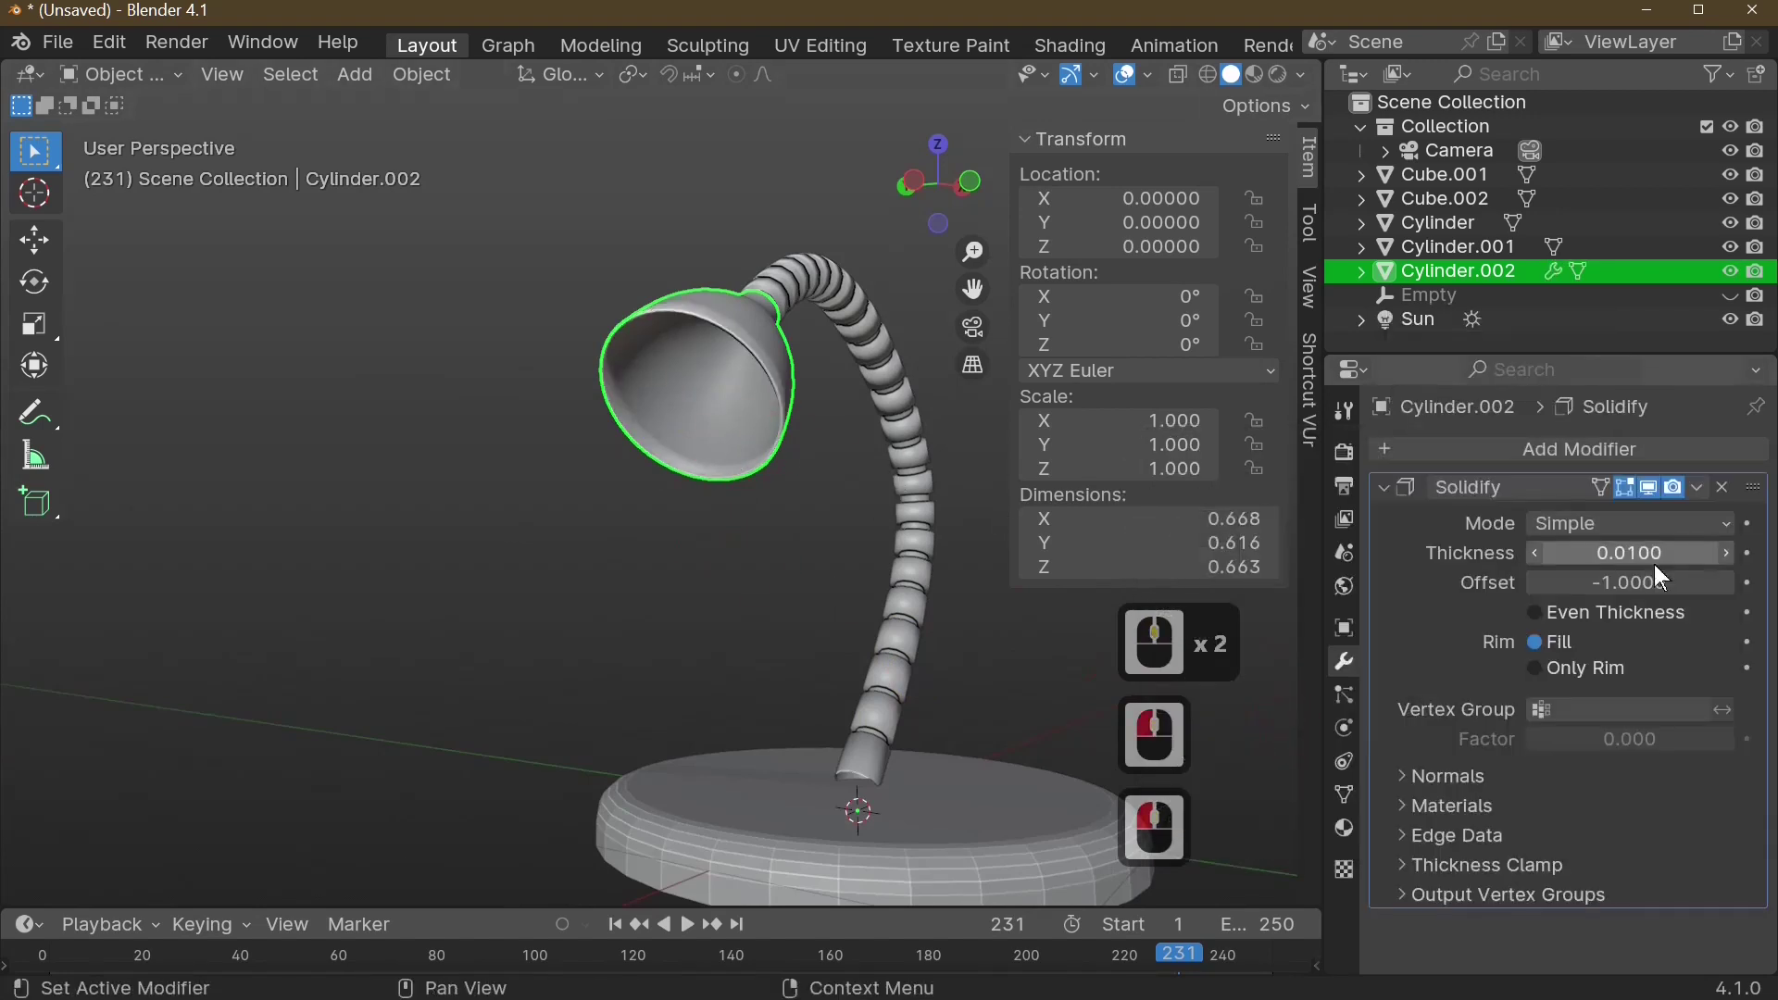
pyautogui.click(1728, 555)
pyautogui.click(1727, 554)
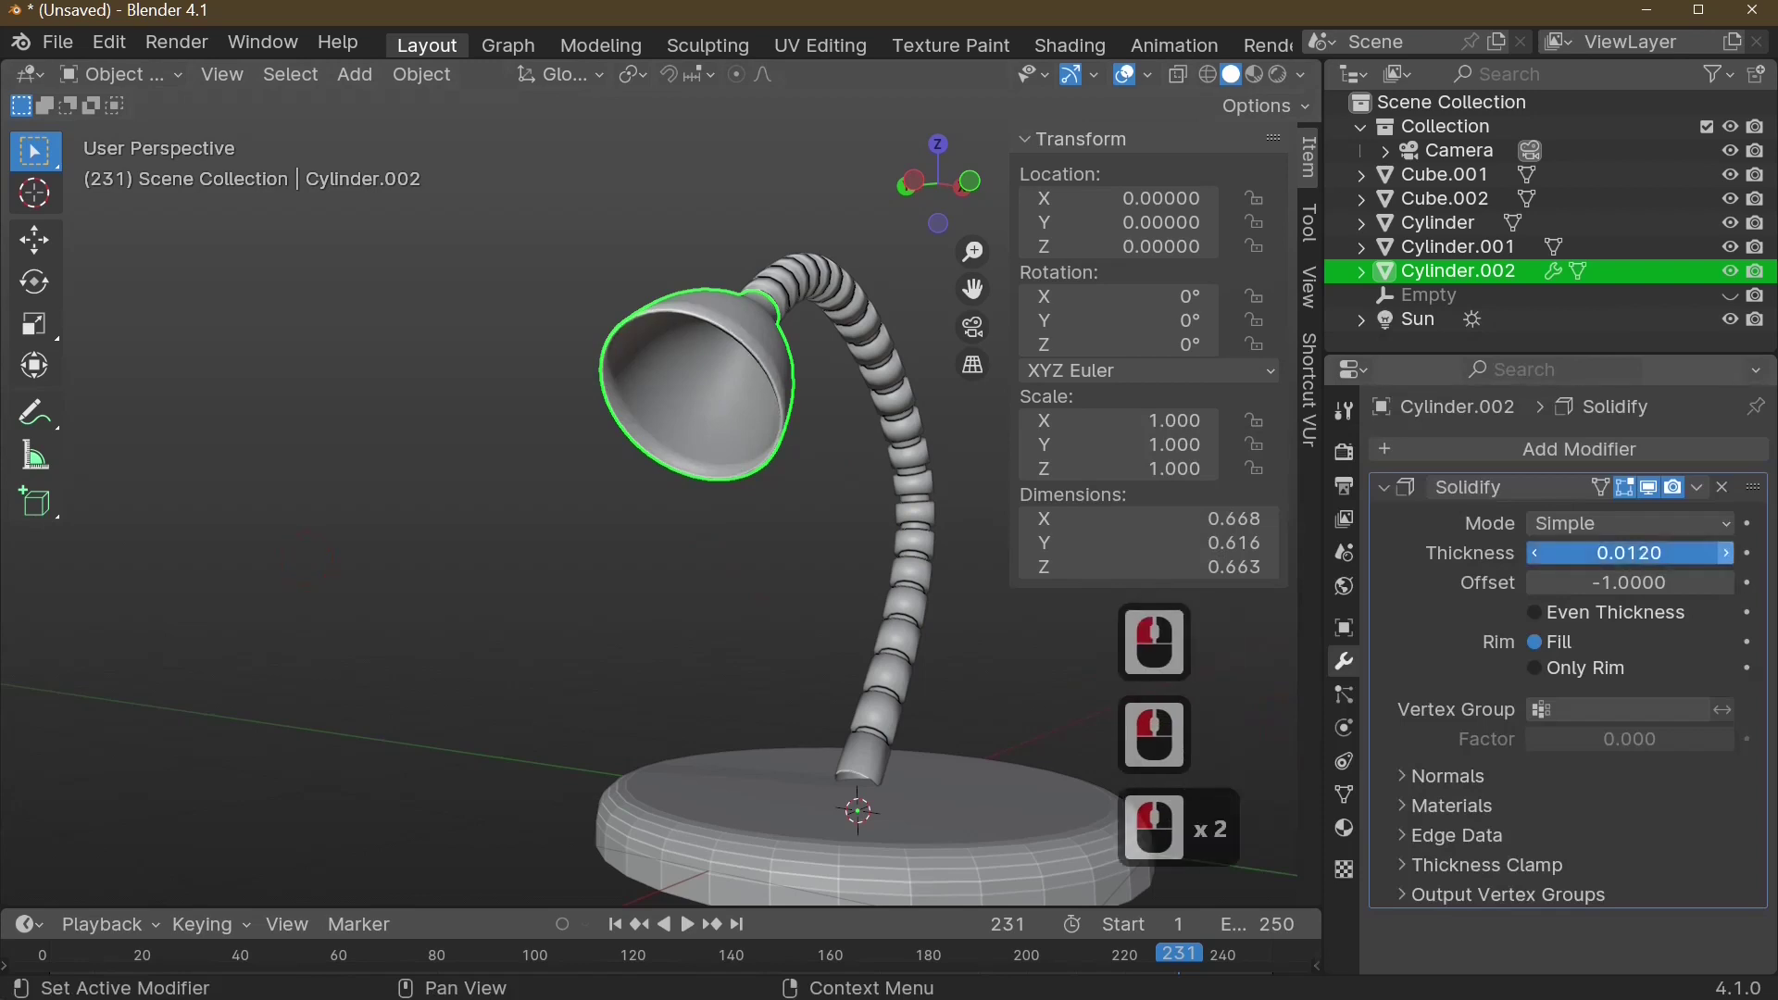
pyautogui.click(1728, 555)
pyautogui.click(1727, 554)
pyautogui.moveTo(1629, 555)
pyautogui.mouseDown()
pyautogui.moveTo(1667, 555)
pyautogui.moveTo(1639, 555)
pyautogui.mouseUp()
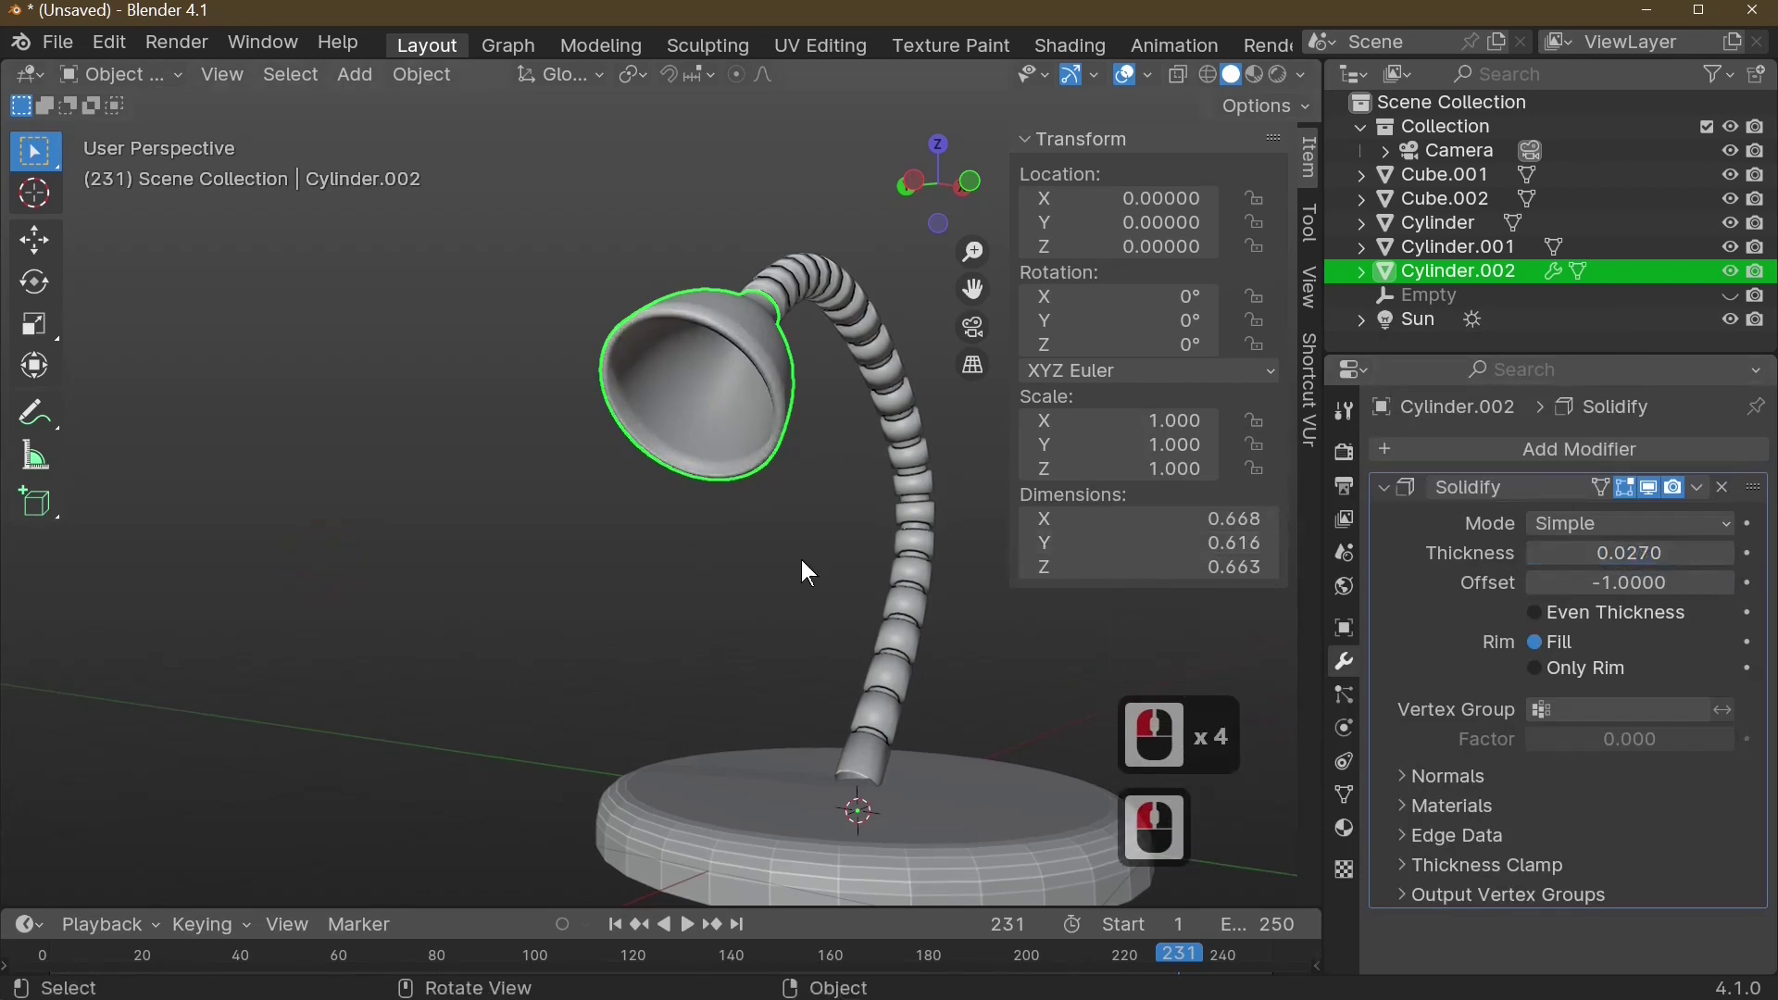
pyautogui.click(1698, 488)
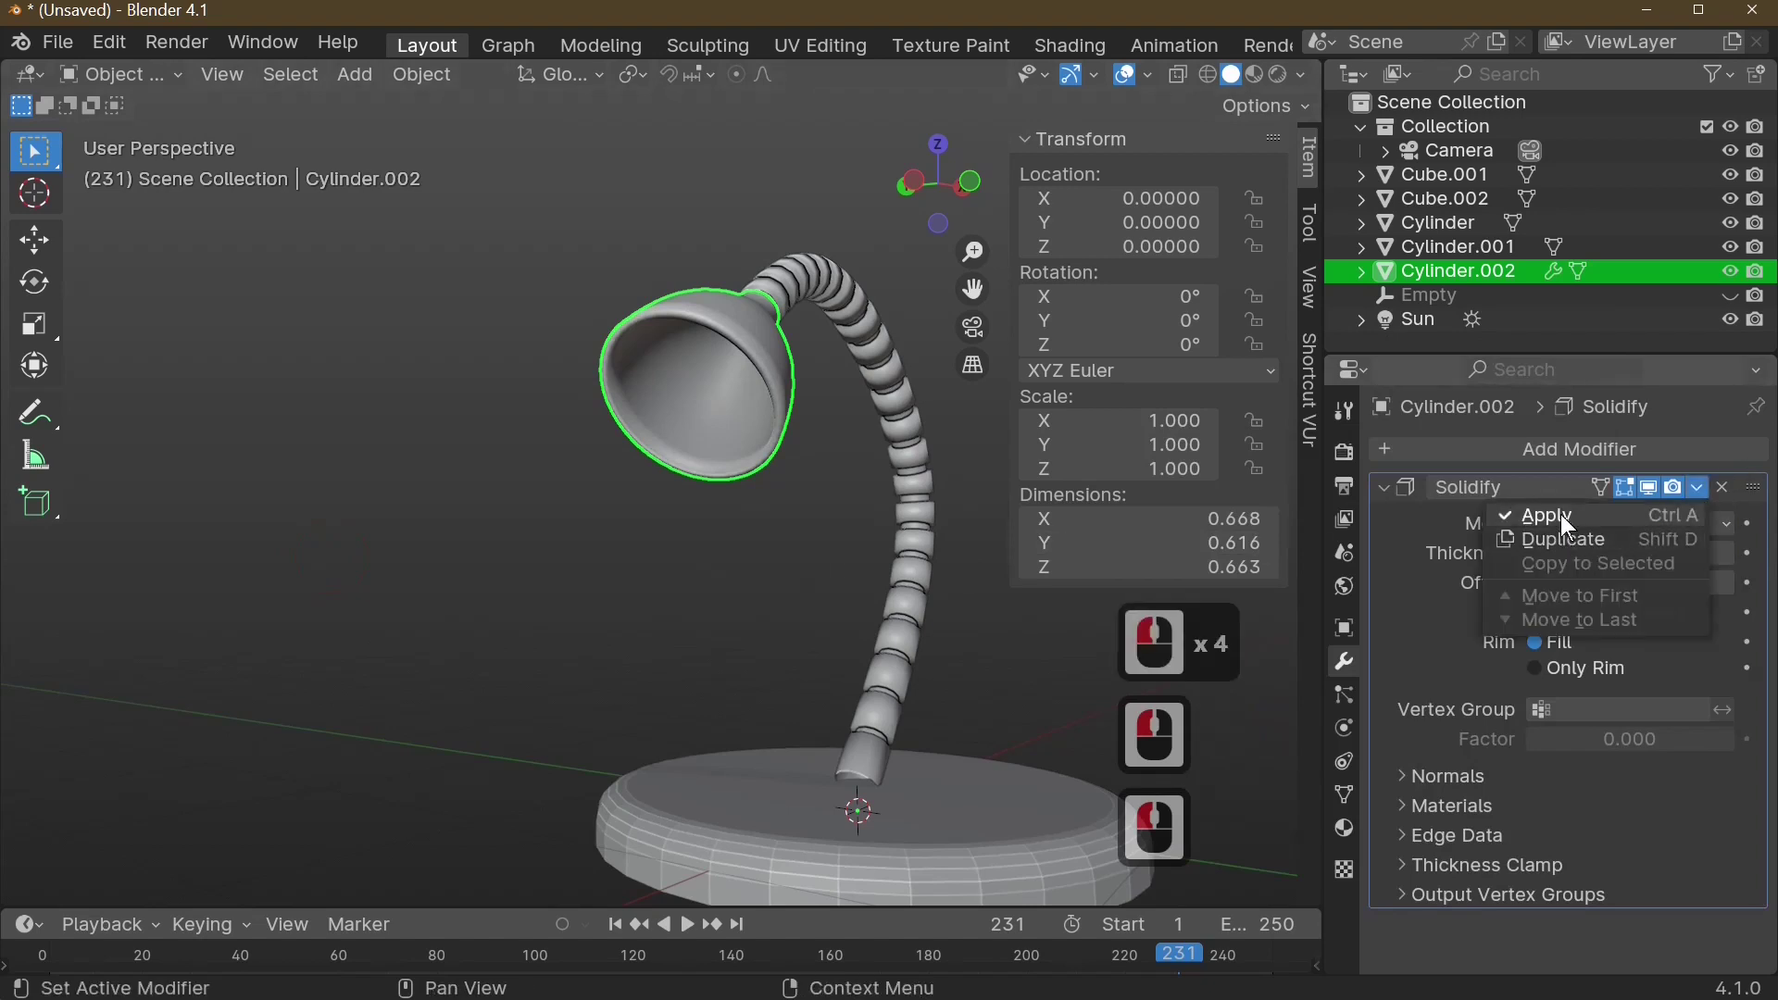
pyautogui.click(1545, 516)
# - Enter Edit Mode on the lampshade and select a face loop around its outer surface
pyautogui.moveTo(759, 407); pyautogui.dragTo(626, 481, button='middle')
pyautogui.press('Tab')
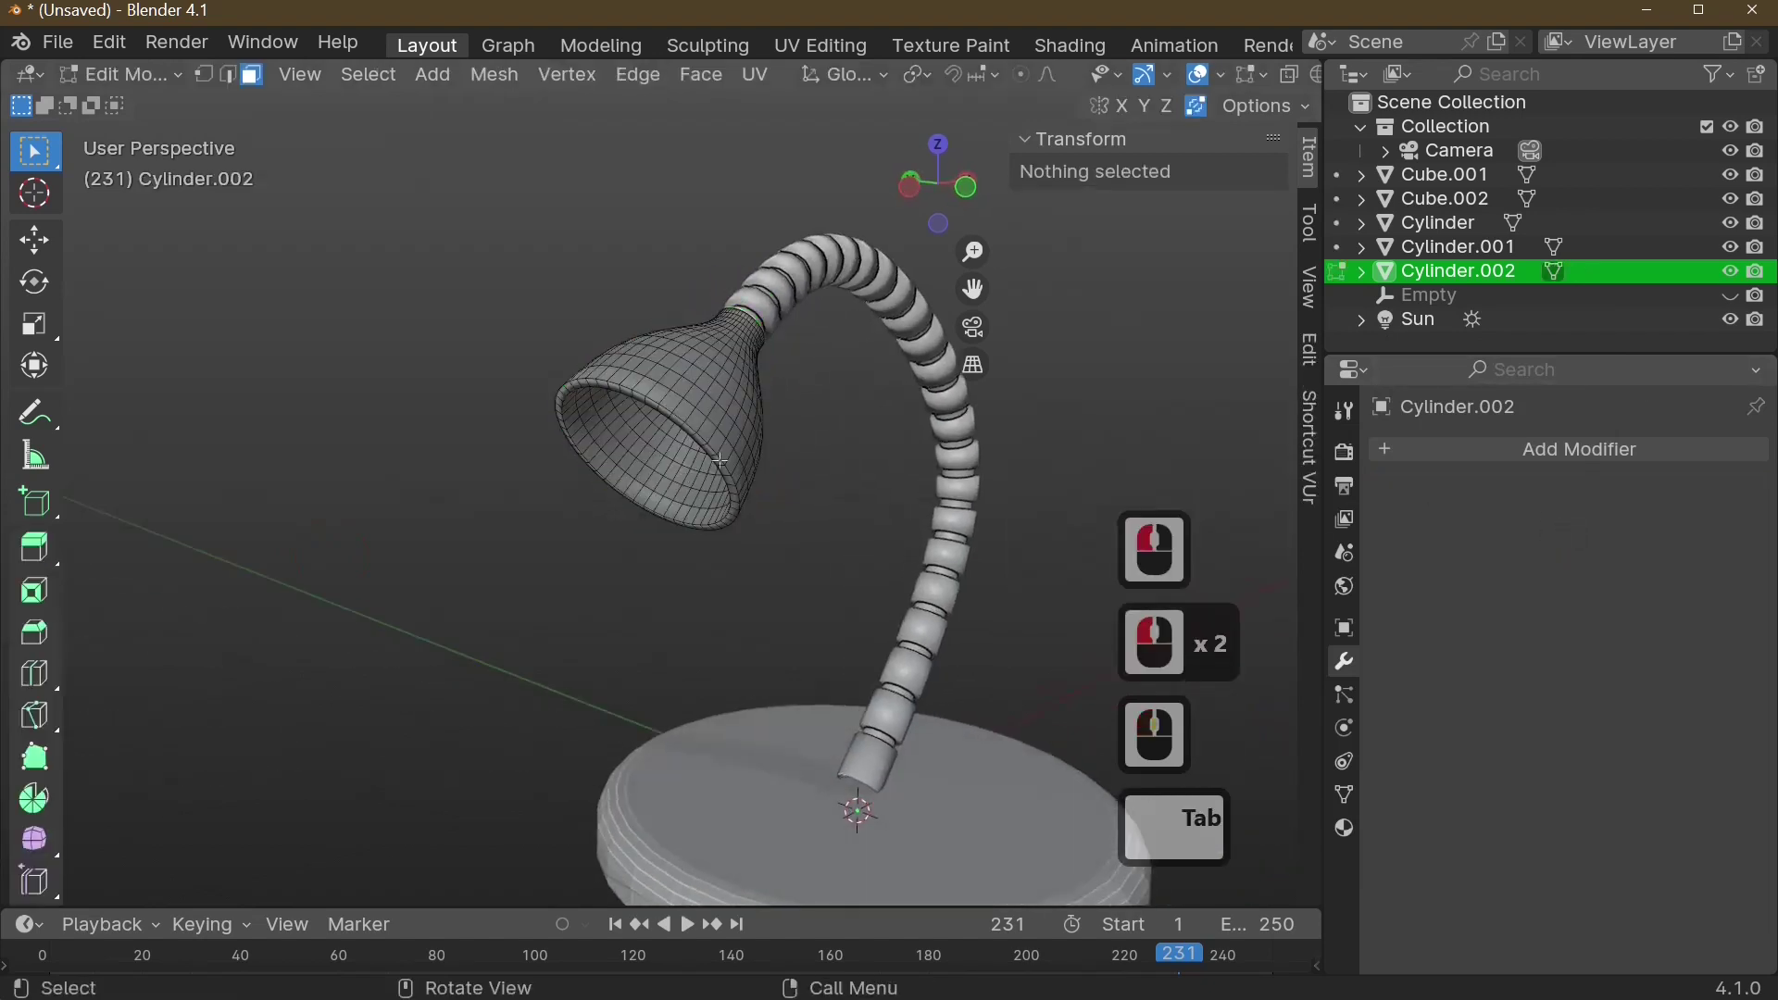
pyautogui.keyDown('alt'); pyautogui.click(717, 383); pyautogui.keyUp('alt')
pyautogui.keyDown('alt'); pyautogui.click(727, 384); pyautogui.keyUp('alt')
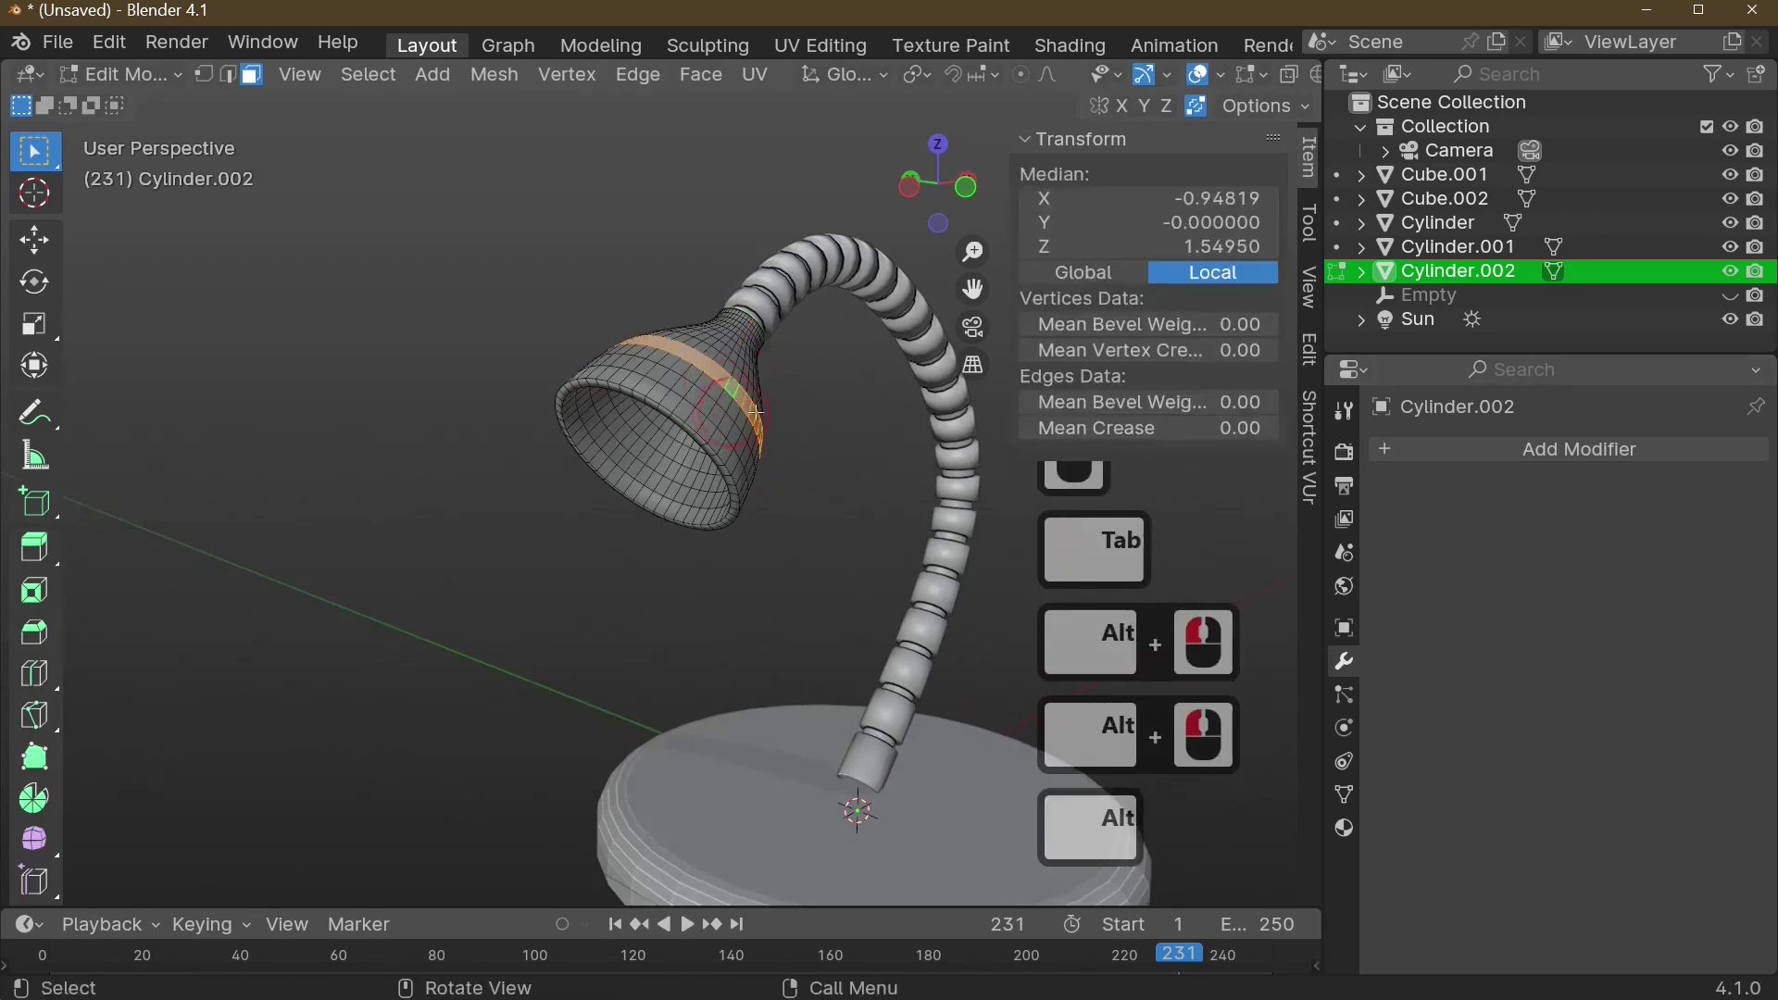
pyautogui.moveTo(727, 384); pyautogui.dragTo(379, 134, button='middle')
# - In edge selection mode, select an edge loop deep inside the lampshade, fill it with a face and return to Object Mode
pyautogui.click(228, 74)
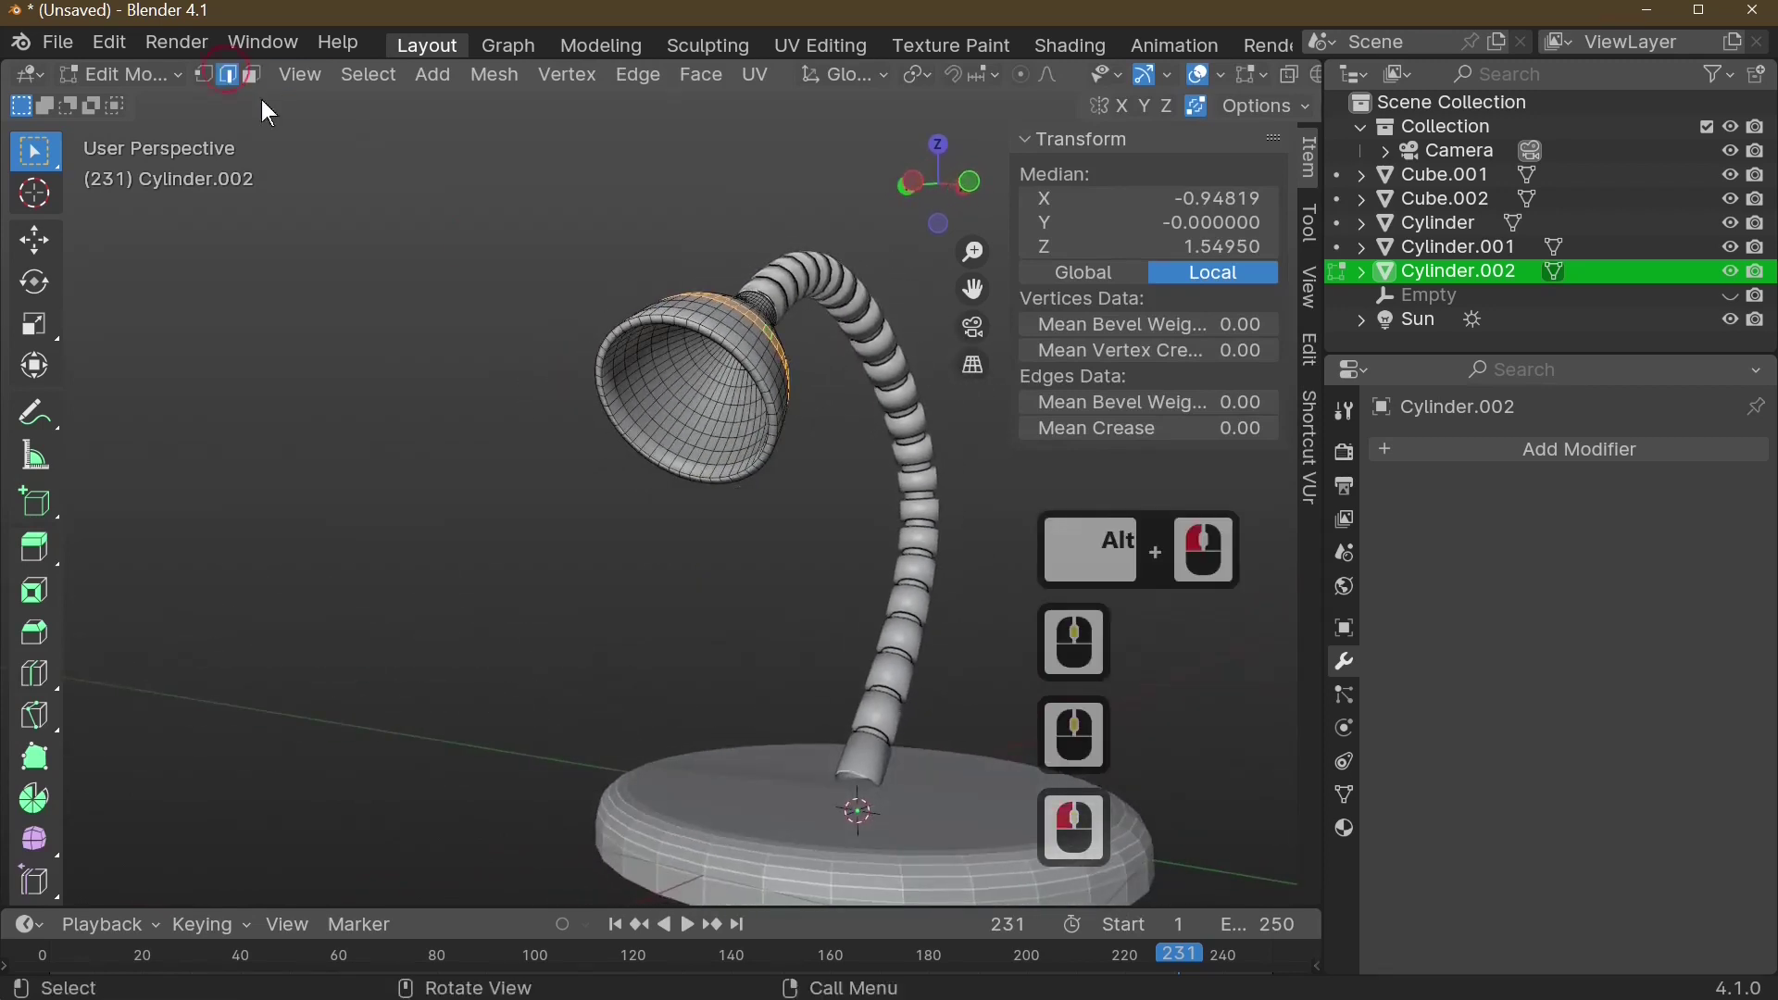
pyautogui.click(719, 402)
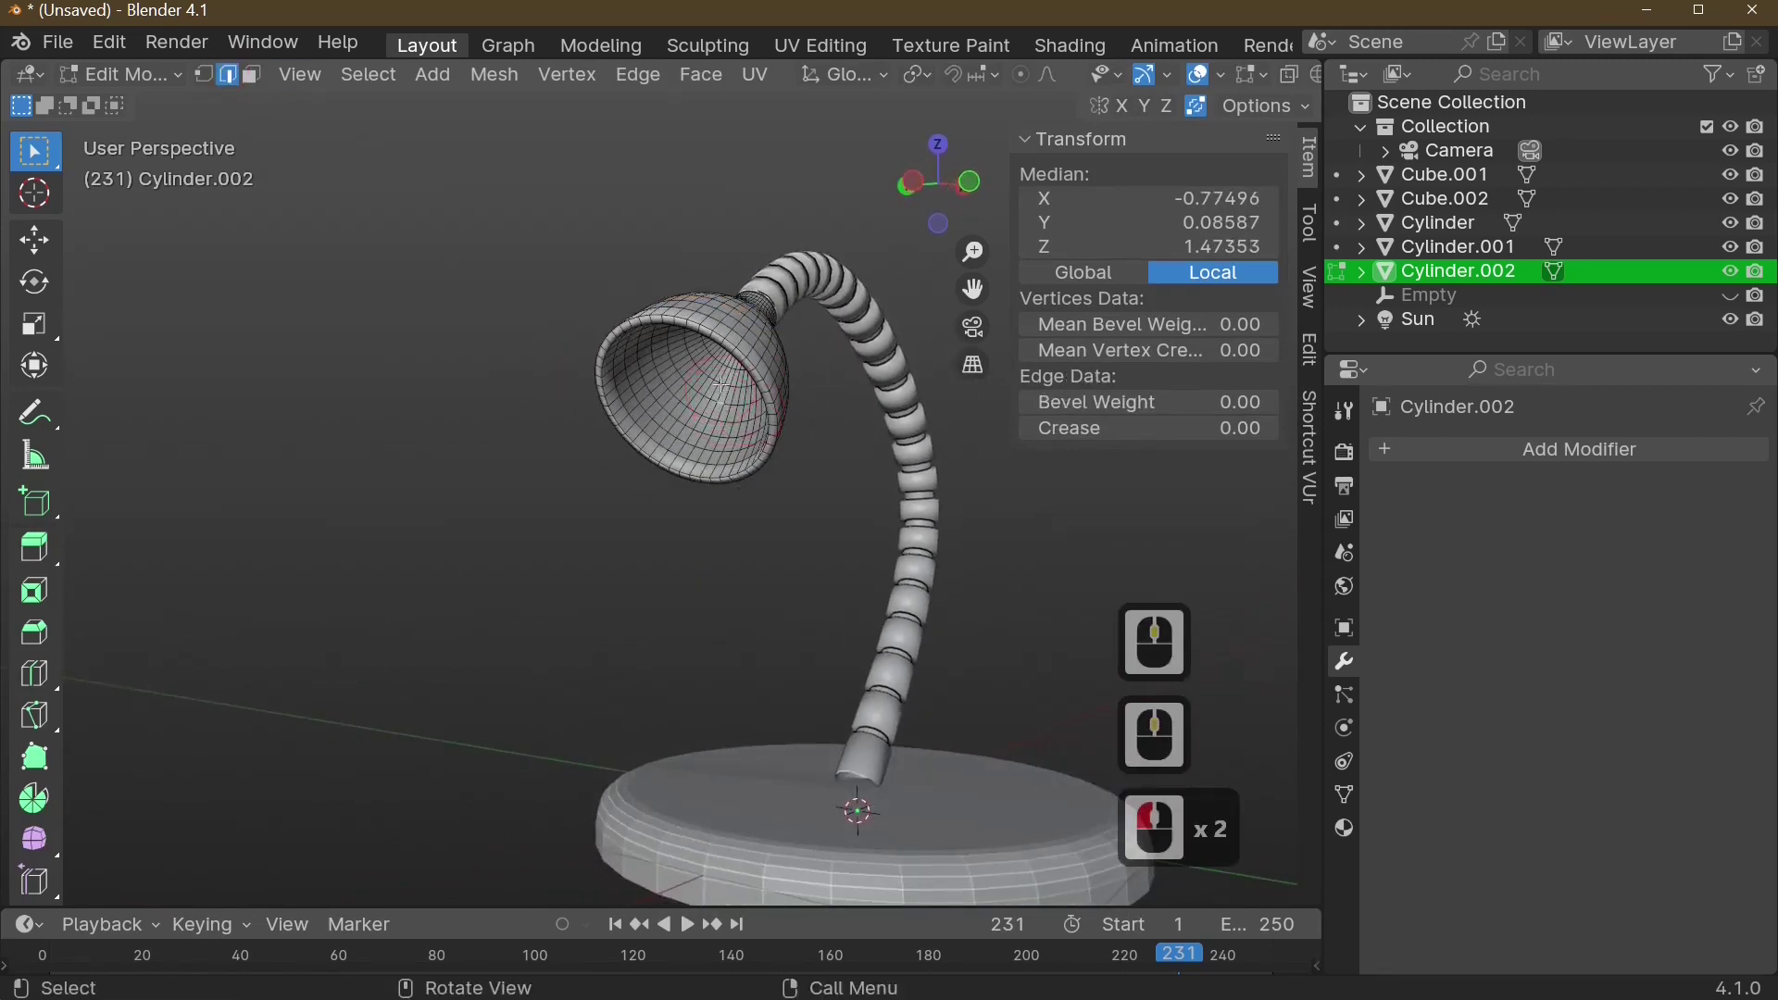
pyautogui.click(720, 383)
pyautogui.scroll(2, 856, 423)
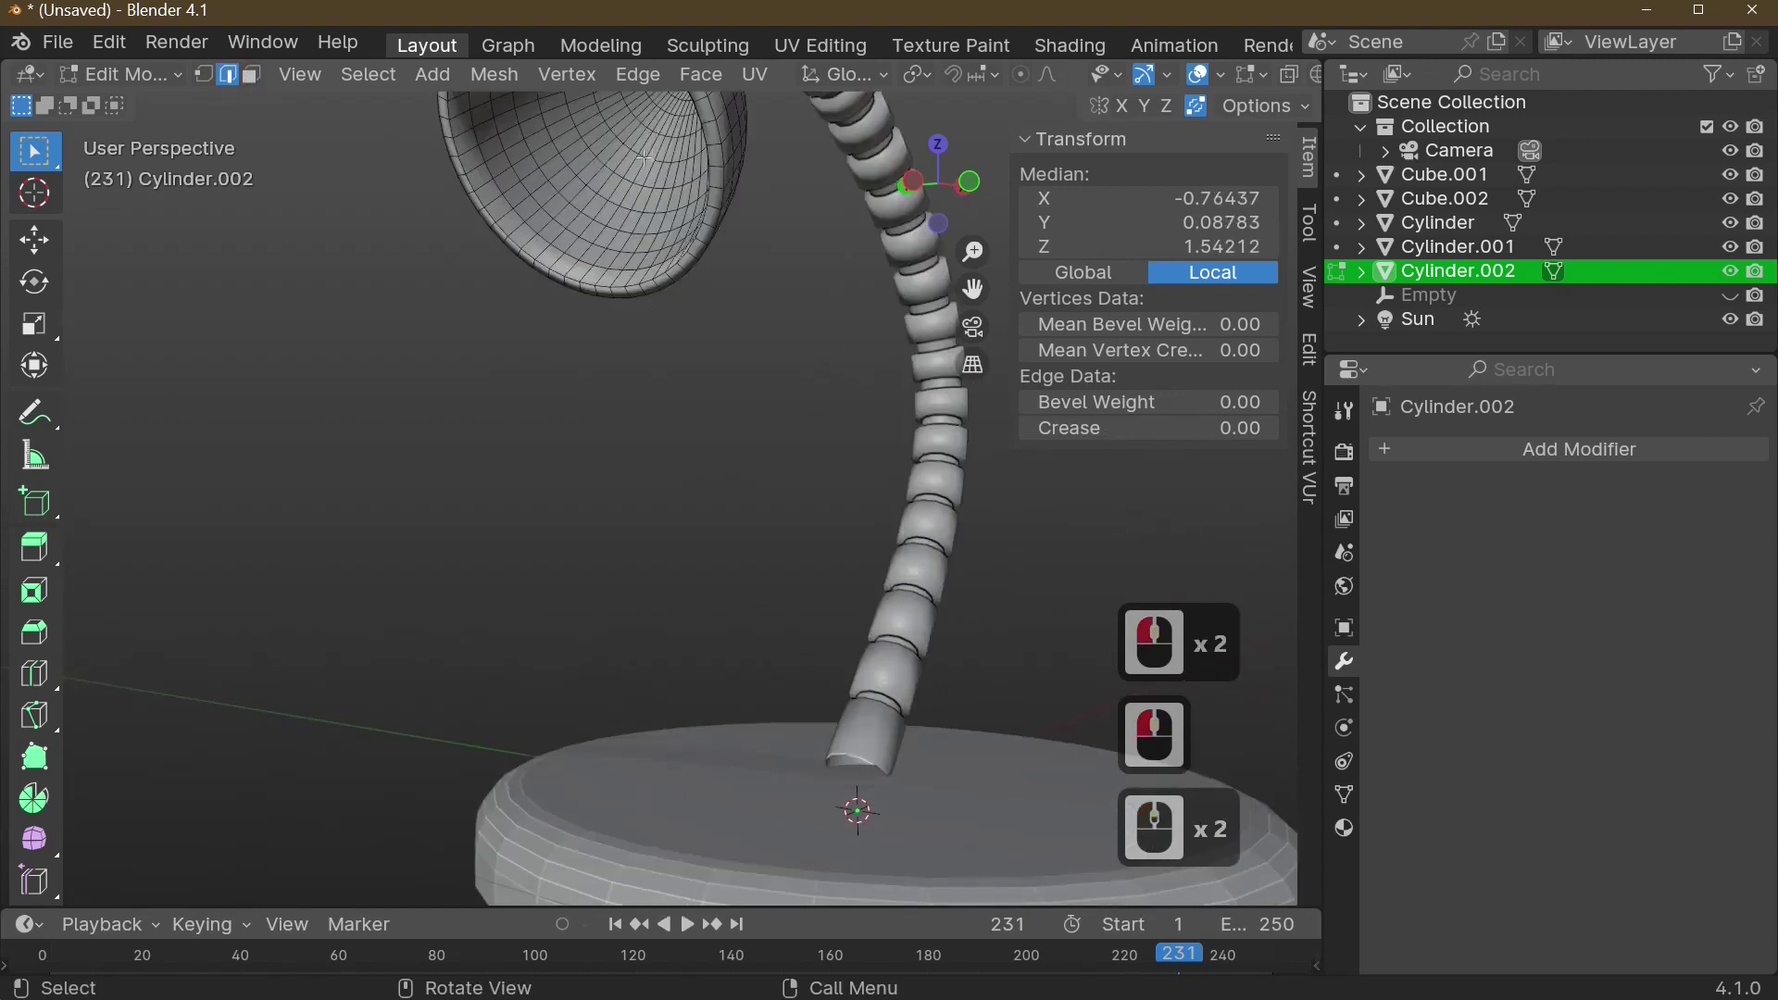
pyautogui.press('alt')
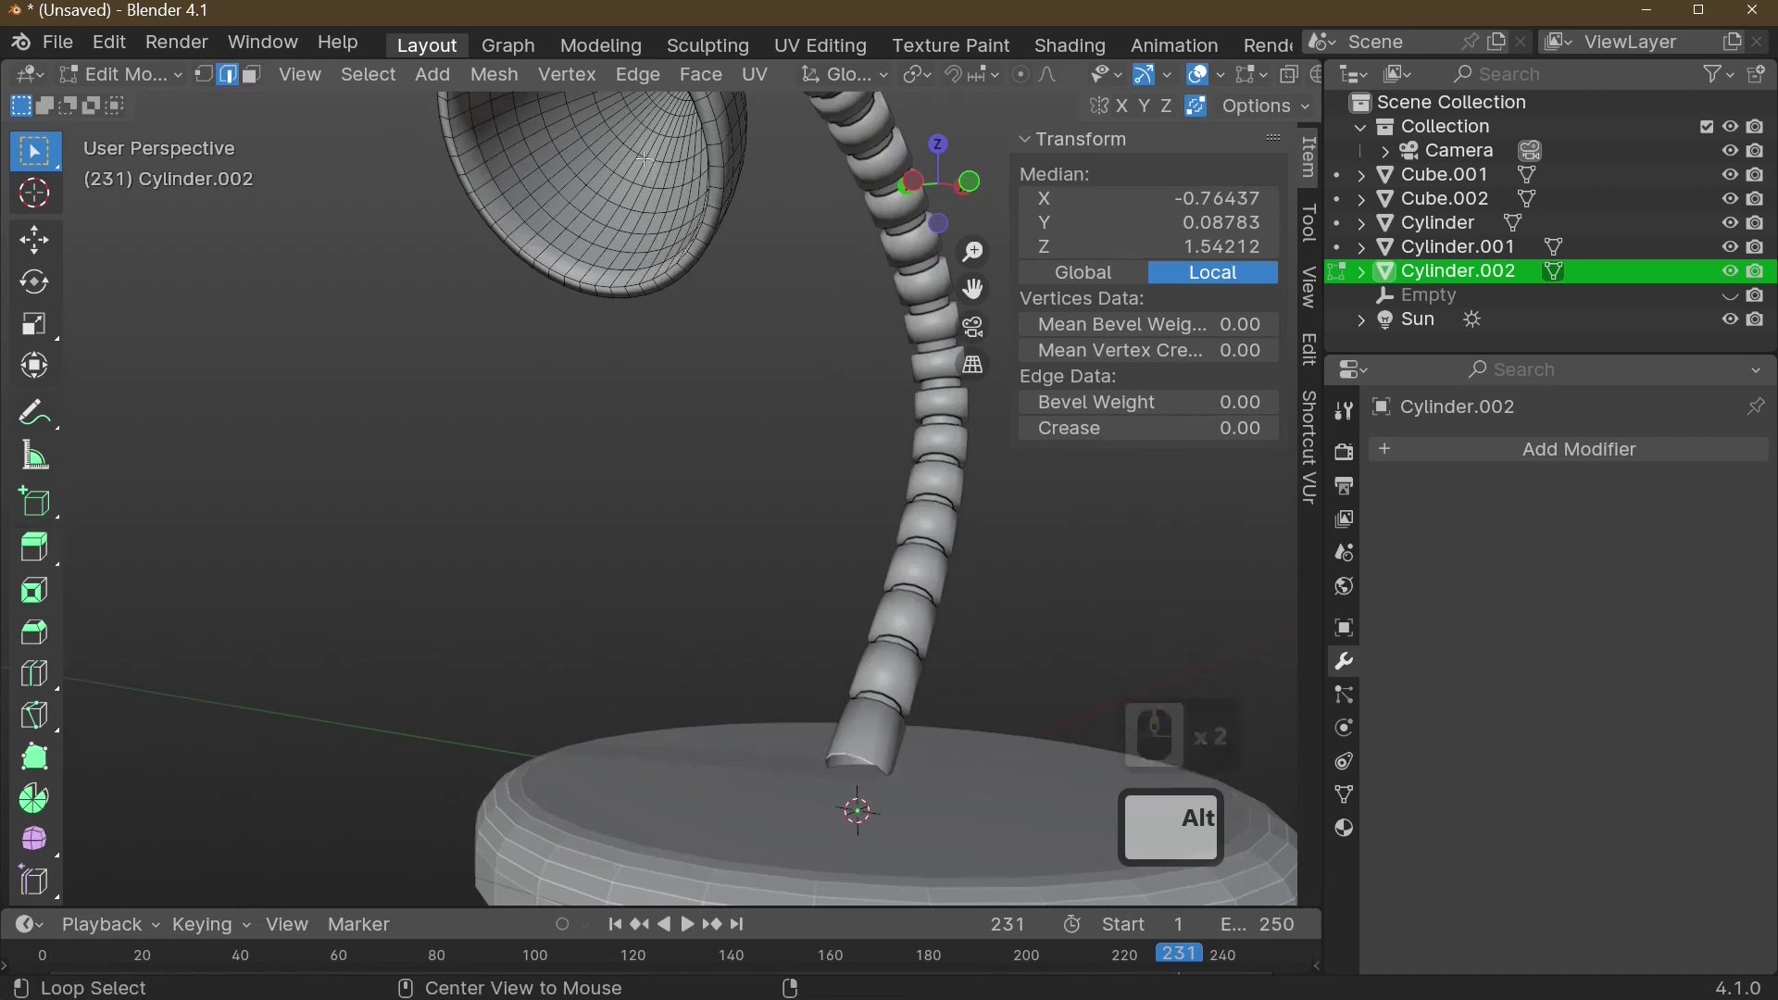
pyautogui.keyDown('alt'); pyautogui.click(642, 160); pyautogui.keyUp('alt')
pyautogui.moveTo(641, 159); pyautogui.dragTo(711, 194, button='middle')
pyautogui.scroll(-3, 710, 194)
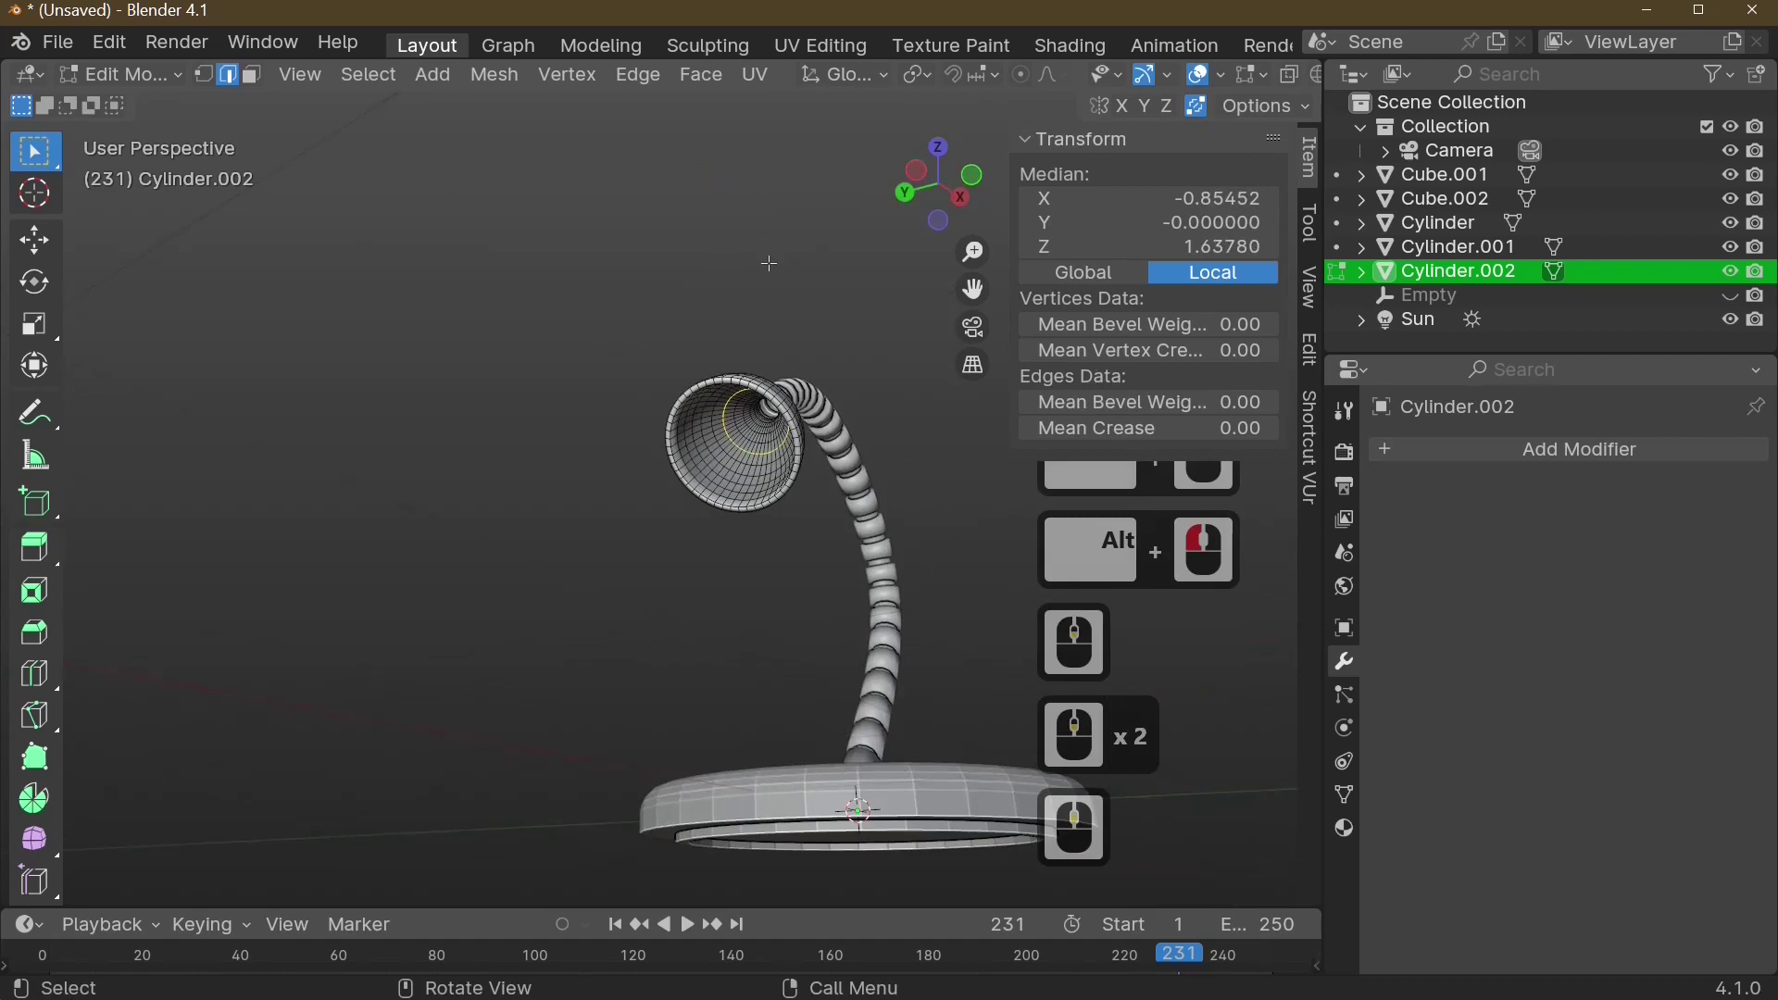
pyautogui.press('f')
pyautogui.moveTo(786, 387); pyautogui.dragTo(721, 830, button='middle')
pyautogui.press('Tab')
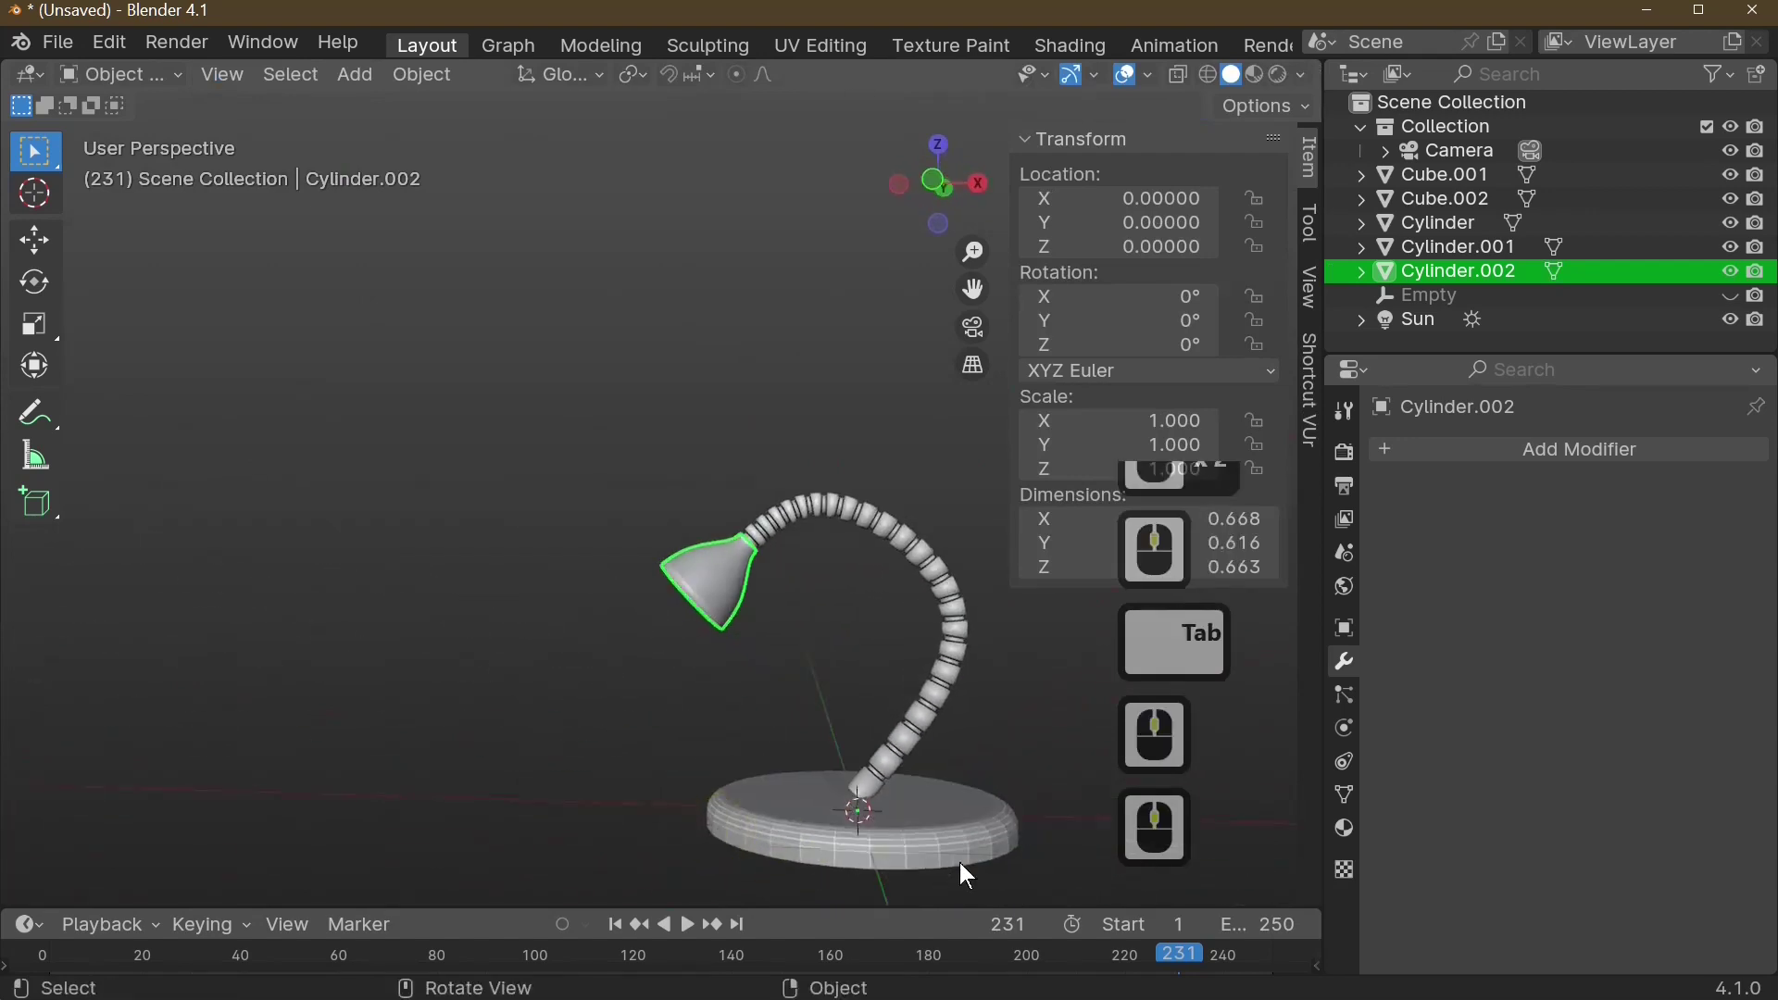
# - Change to vertex selection mode and switch Edit Mode from the lampshade to the base disc
pyautogui.moveTo(960, 865); pyautogui.dragTo(763, 889, button='middle')
pyautogui.press('Tab')
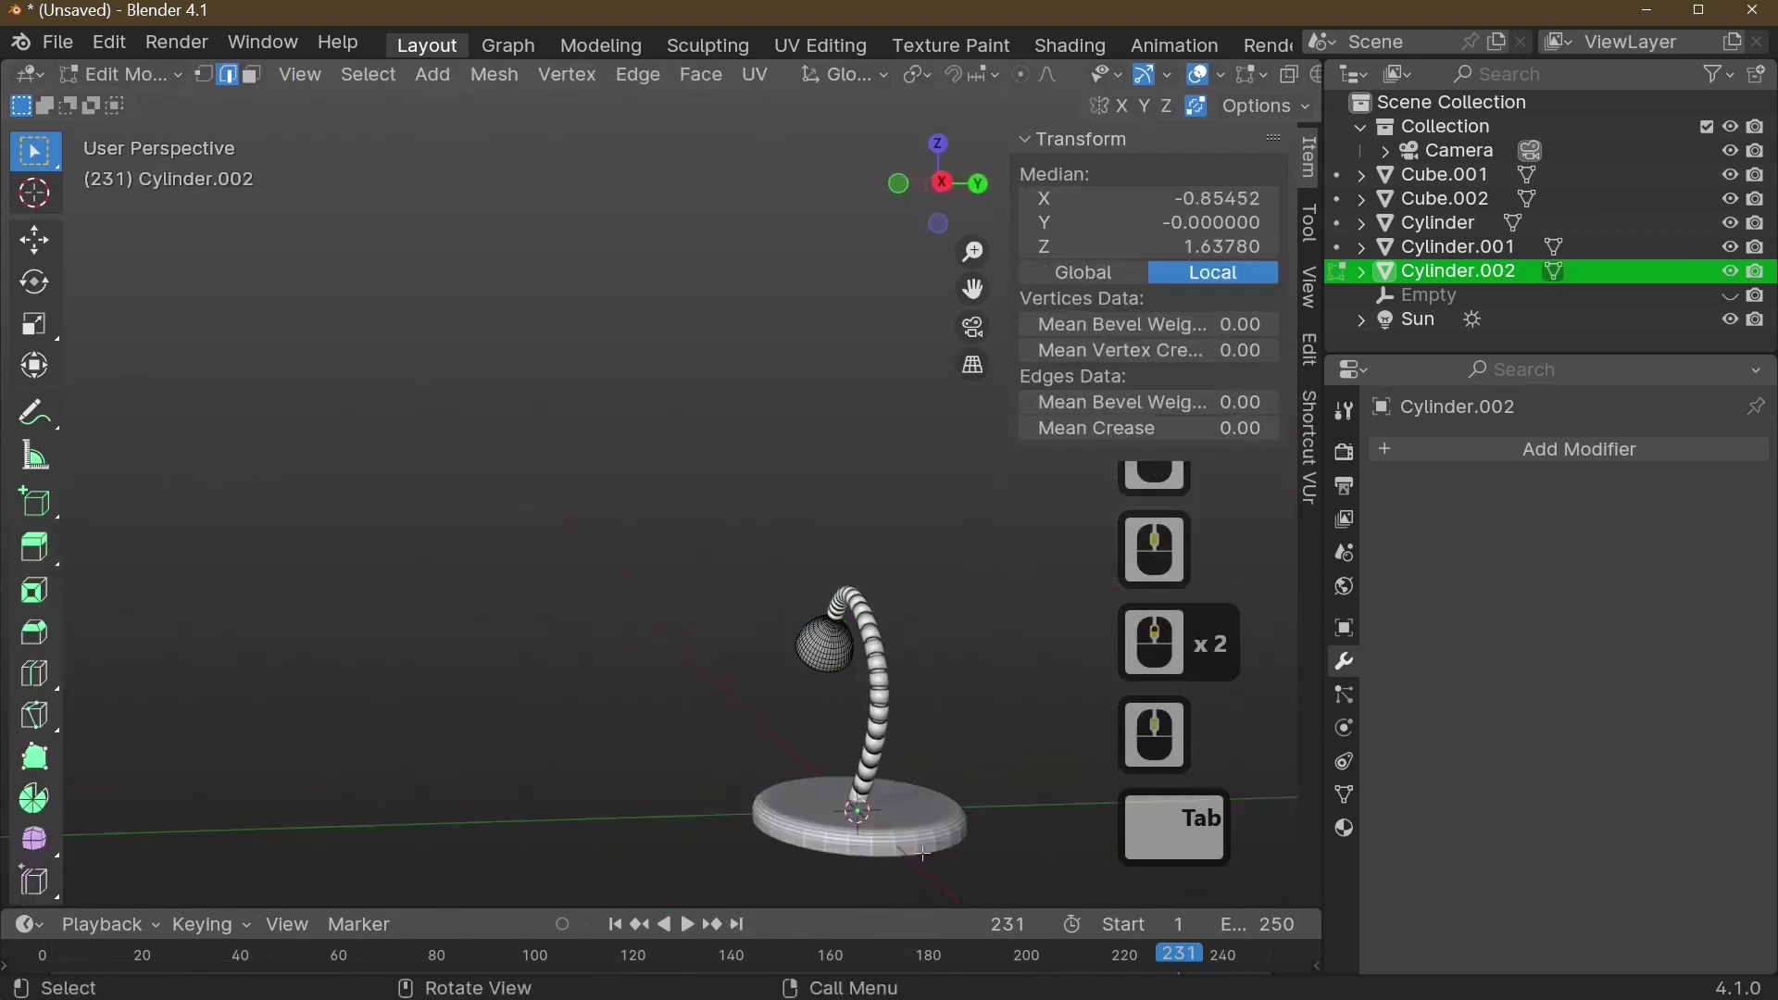
pyautogui.moveTo(956, 865); pyautogui.dragTo(926, 787, button='middle')
pyautogui.scroll(3, 881, 707)
pyautogui.keyDown('shift'); pyautogui.moveTo(852, 857); pyautogui.dragTo(890, 678, button='middle'); pyautogui.keyUp('shift')
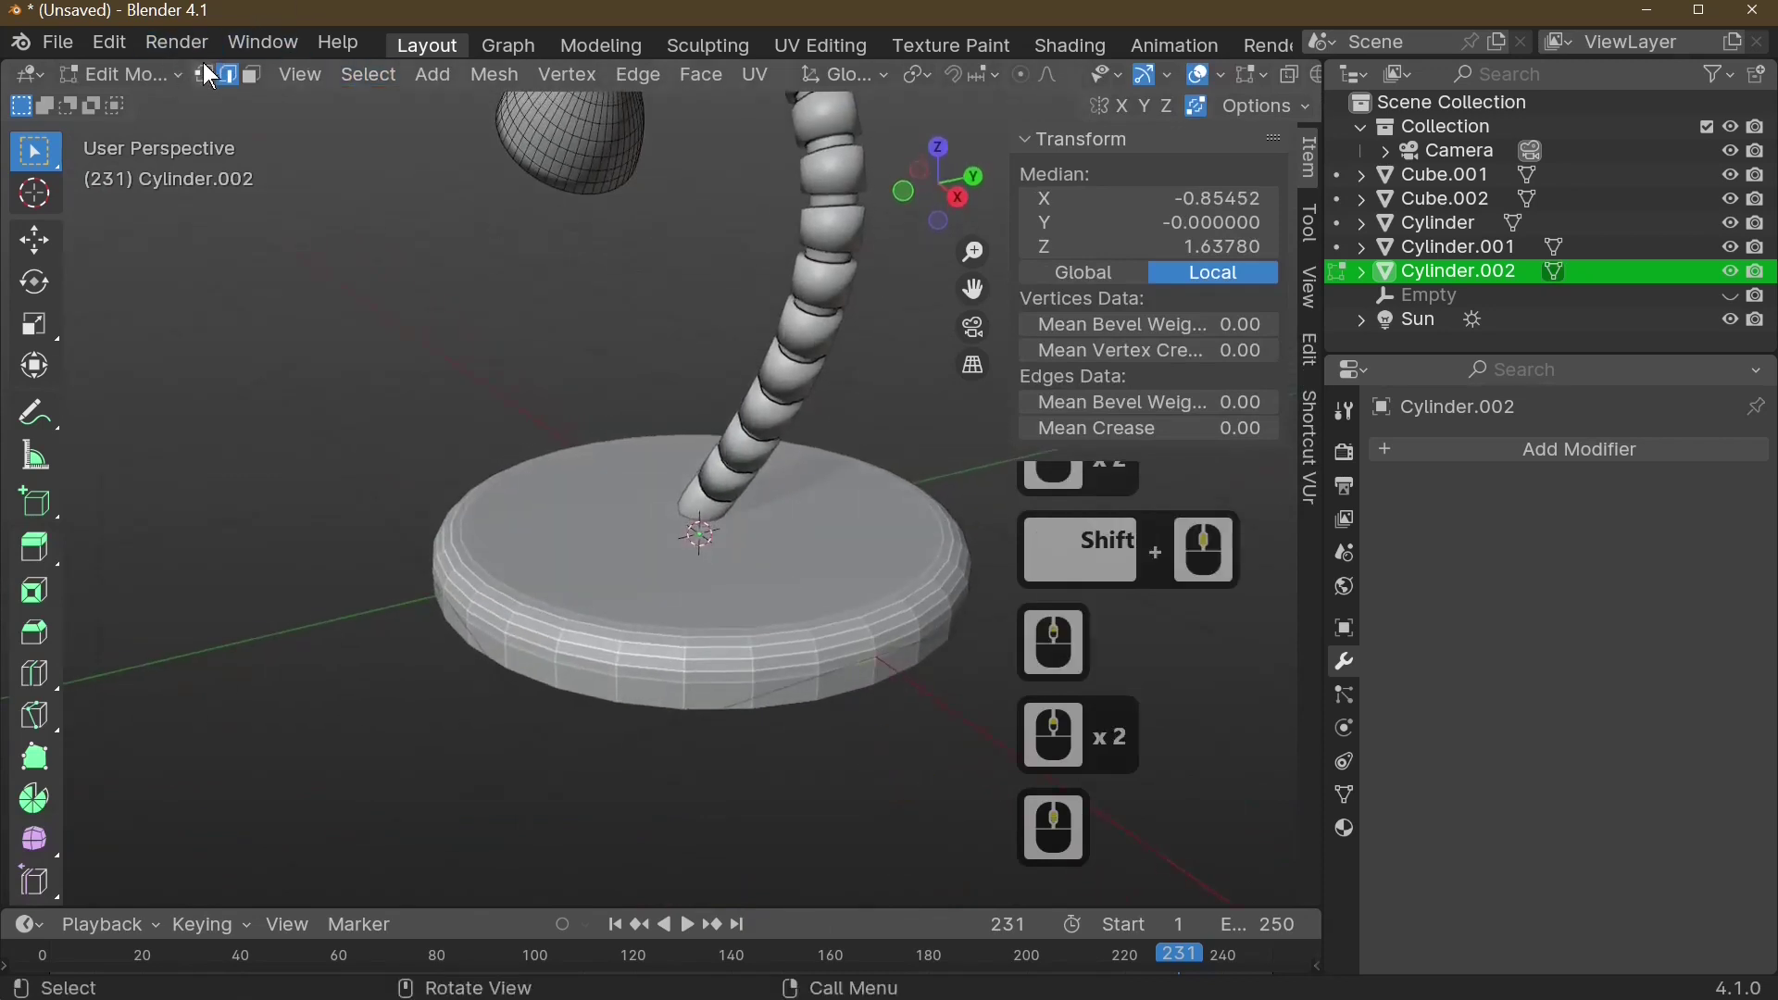
pyautogui.click(204, 74)
pyautogui.click(941, 718)
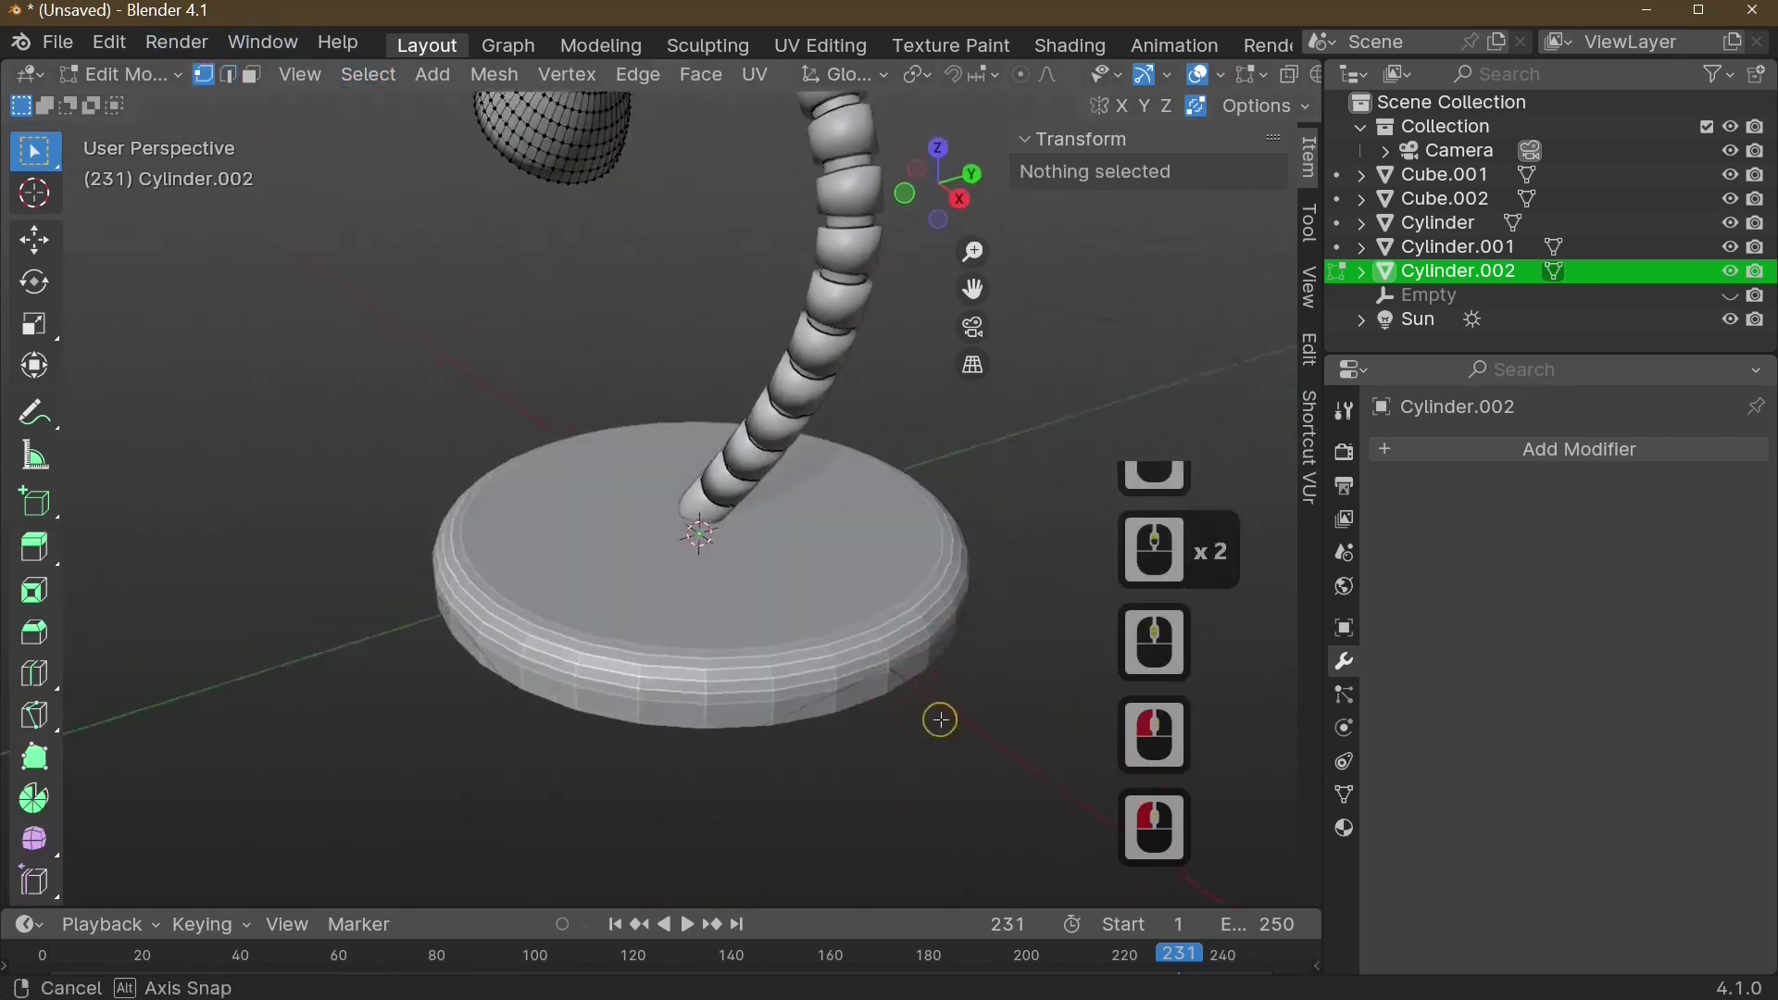
pyautogui.press('Tab')
pyautogui.click(921, 641)
pyautogui.press('Tab')
# - Extrude one vertex on the base's rim three times outward and downward, ending at about X 2.31, Y -0.08, Z -0.97
pyautogui.click(924, 622)
pyautogui.moveTo(1024, 698); pyautogui.dragTo(1037, 685, button='middle')
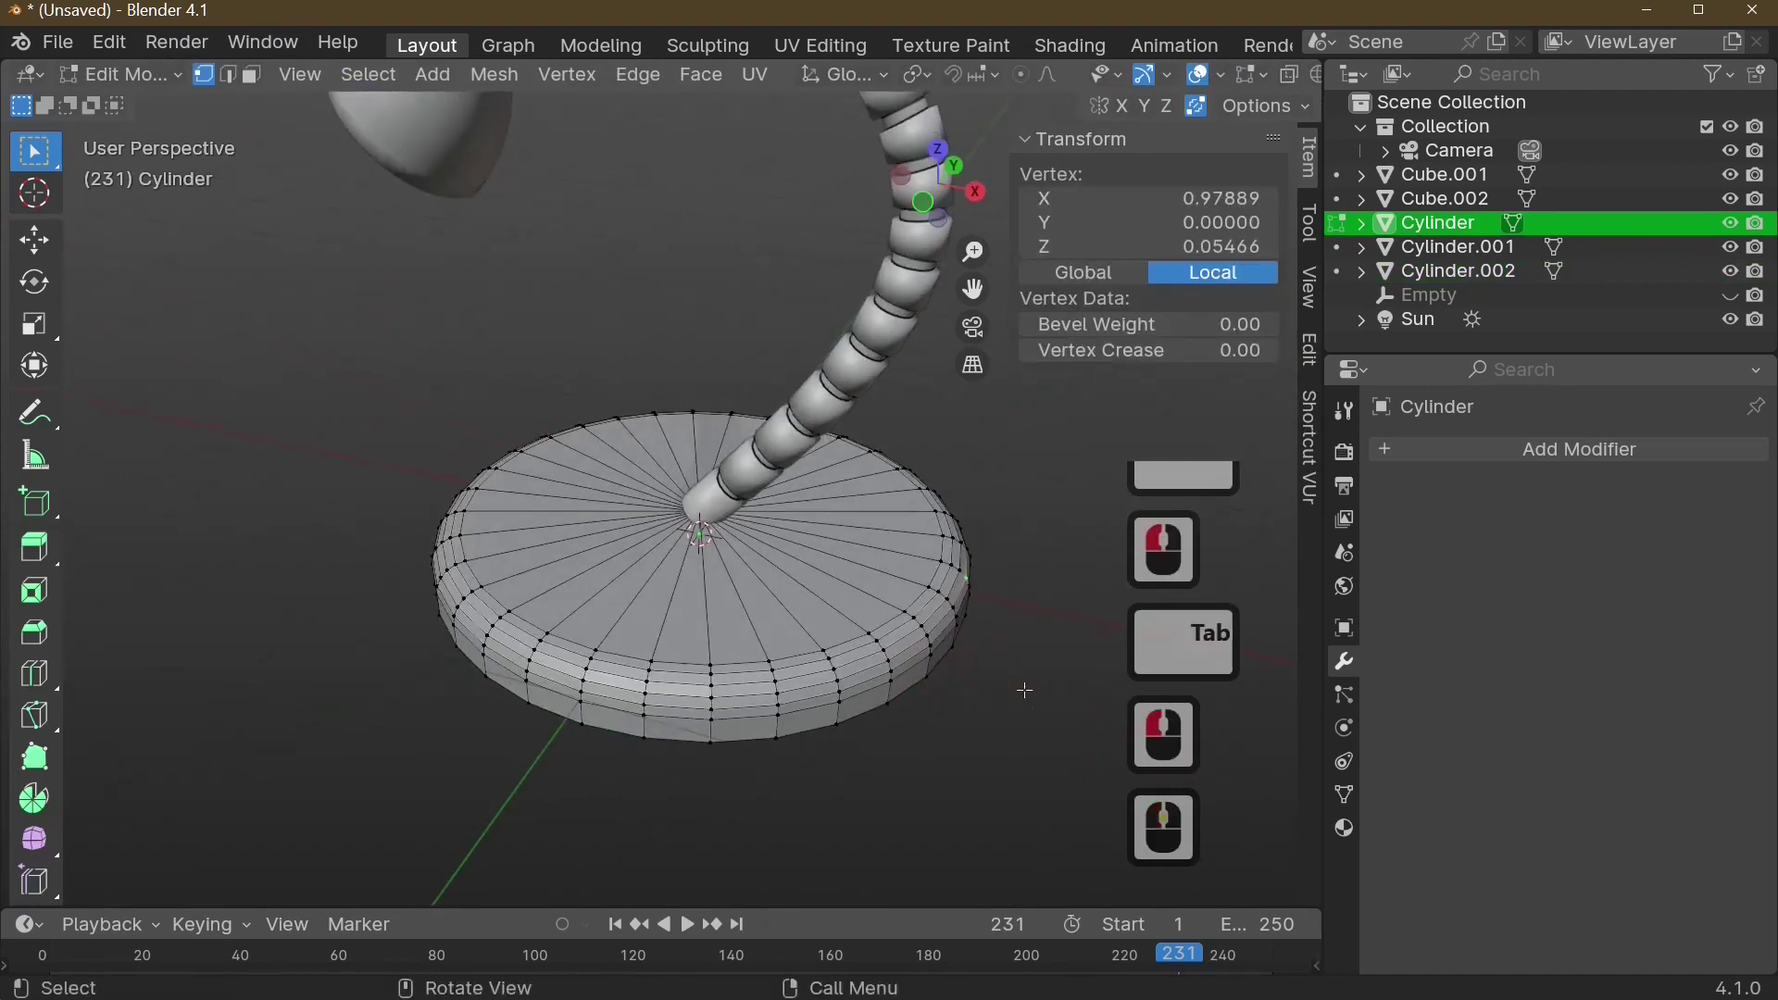
pyautogui.press('e')
pyautogui.click(1167, 685)
pyautogui.press('e')
pyautogui.press('e')
pyautogui.click(1260, 768)
pyautogui.press('e')
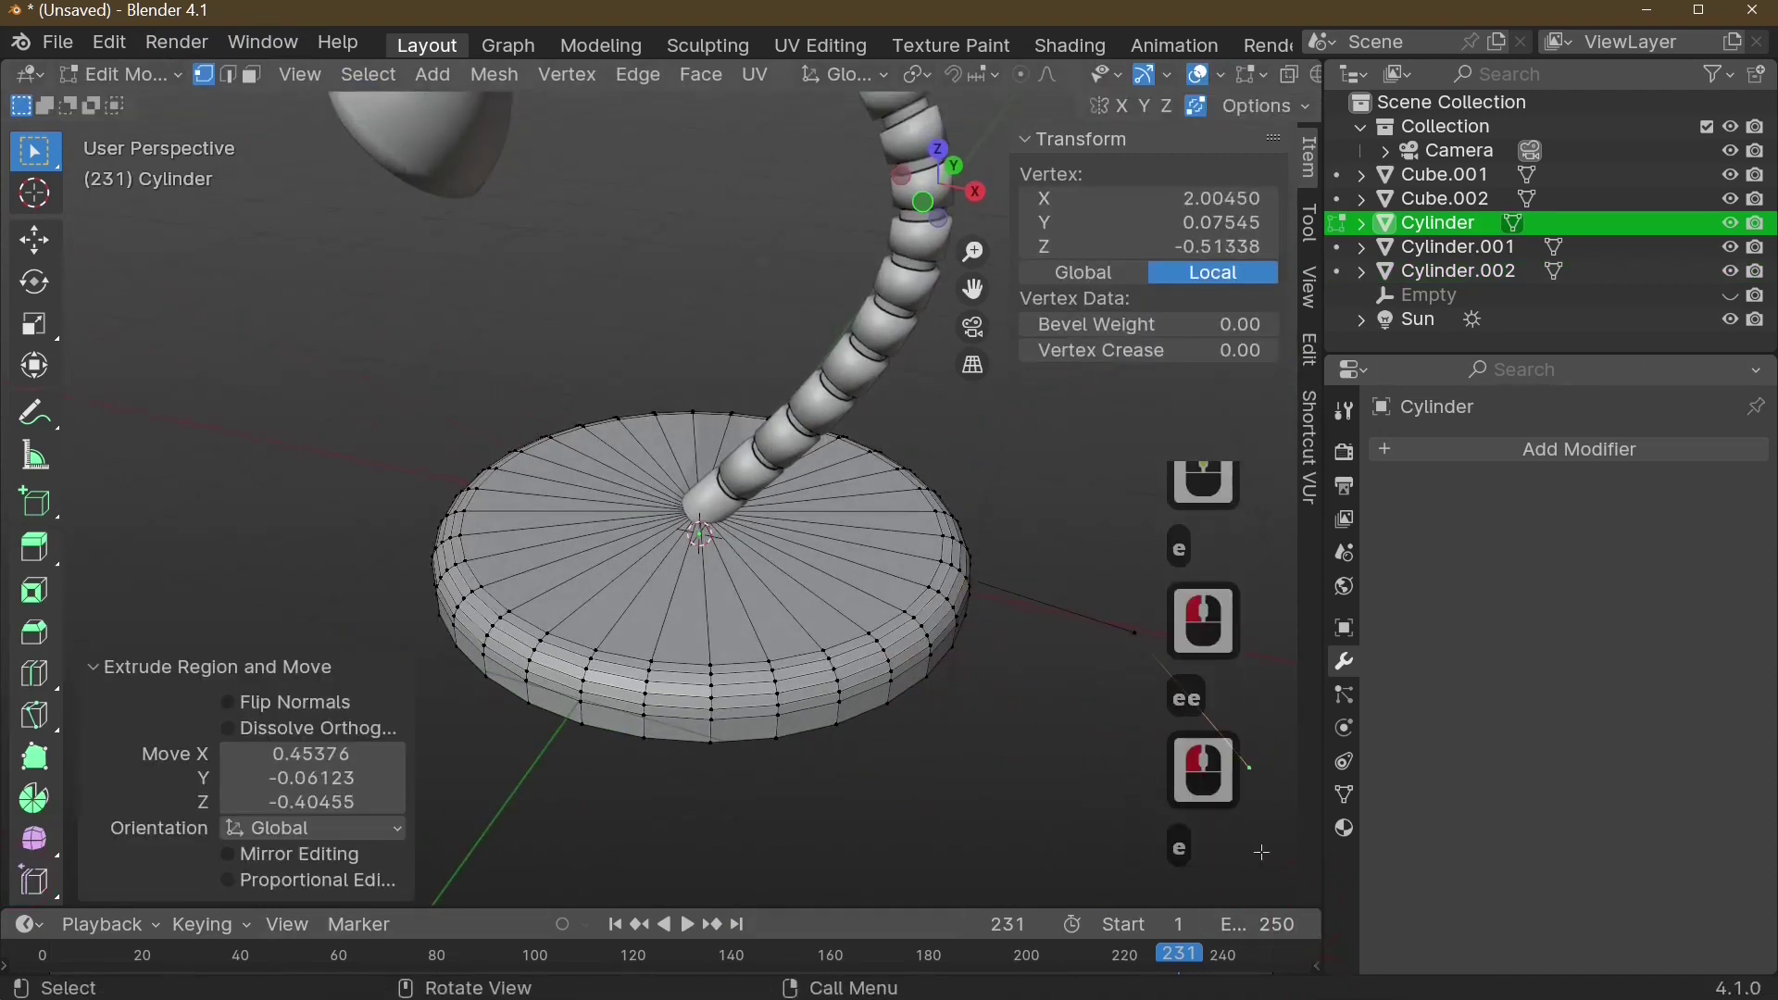
pyautogui.scroll(-2, 1093, 787)
pyautogui.press('e')
pyautogui.click(1076, 751)
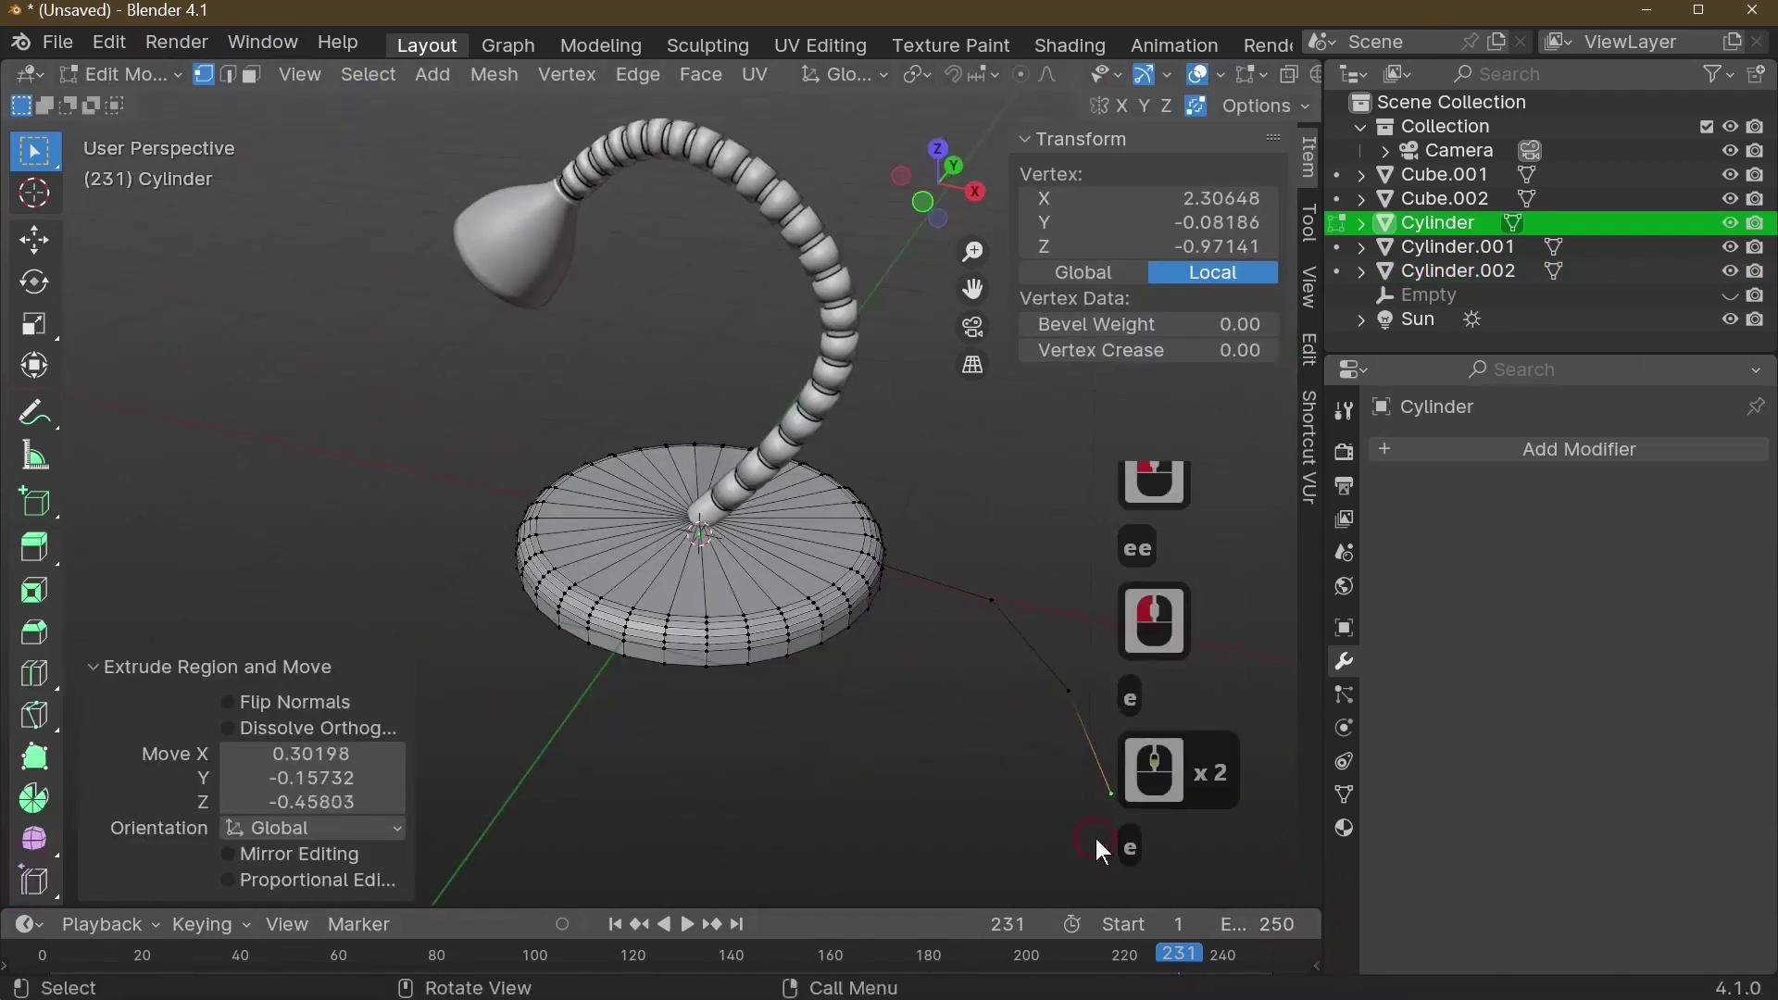
# - Check the extruded edge chain in Object Mode, and in Edit Mode try to grow the selection from its end vertex
pyautogui.press('Tab')
pyautogui.moveTo(1082, 761); pyautogui.dragTo(957, 596, button='middle')
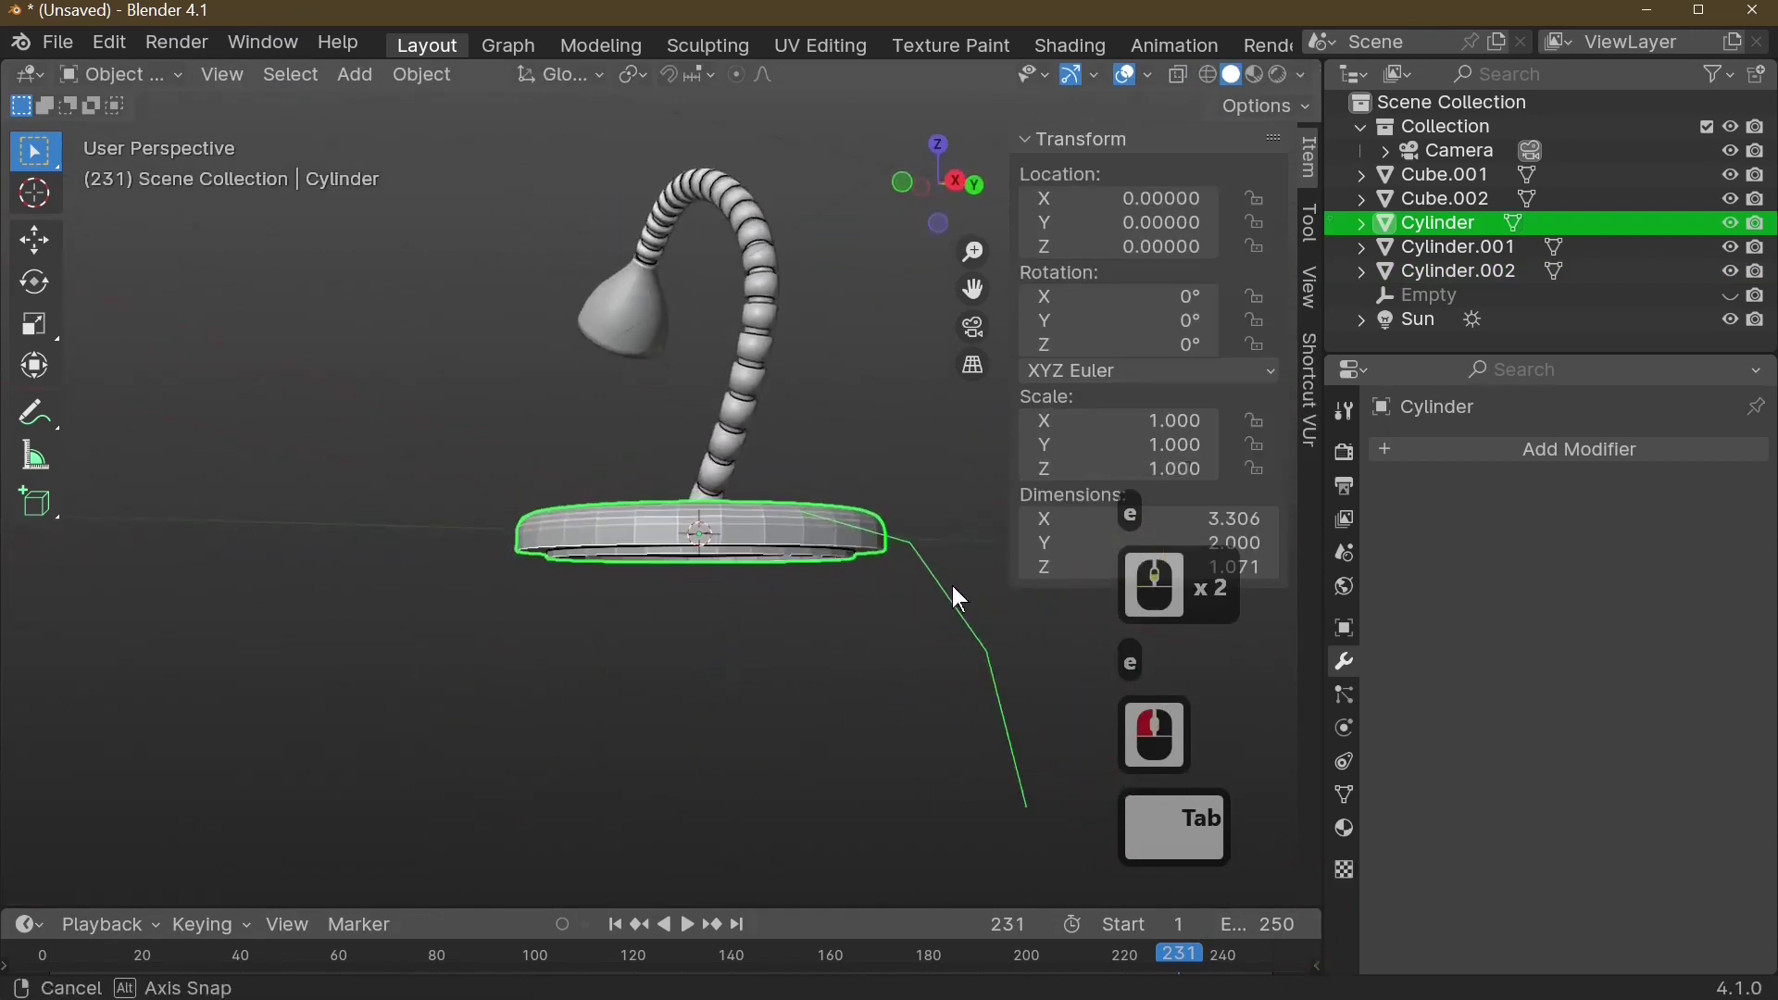
pyautogui.press('Tab')
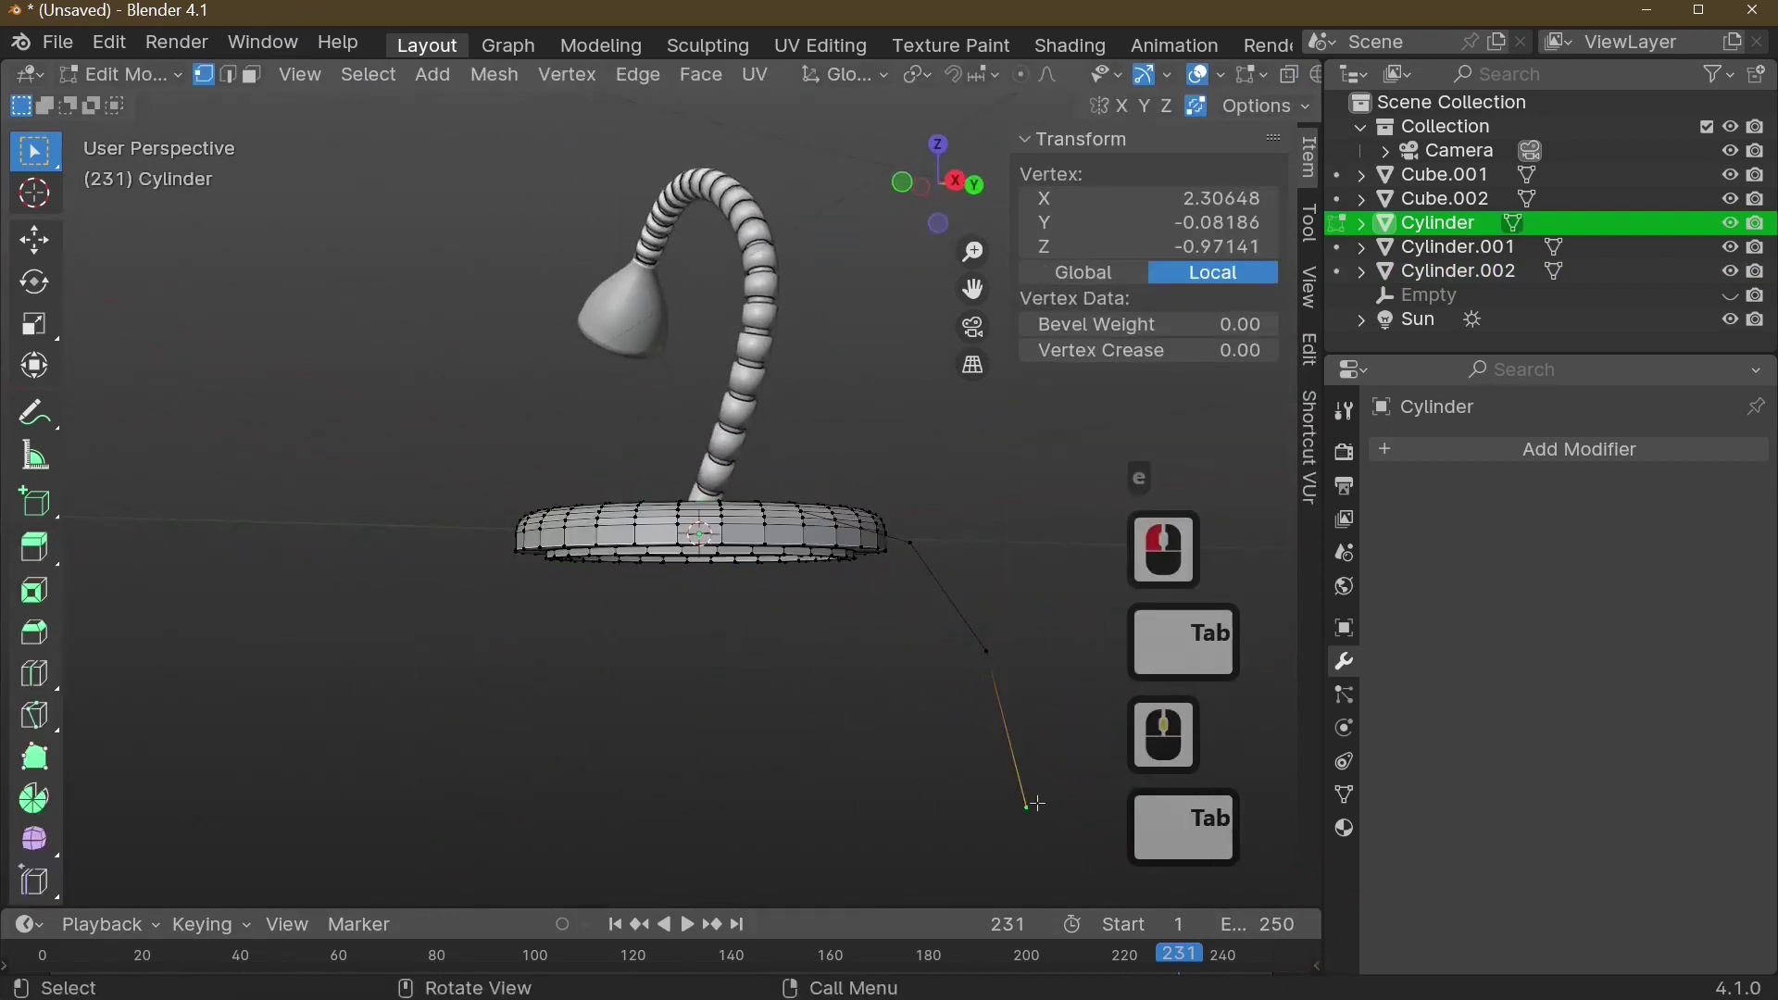
pyautogui.press('ctrl+KP_Add')
pyautogui.press('ctrl+KP_Add')
pyautogui.press('ctrl+KP_Add')
pyautogui.press('ctrl+KP_Add')
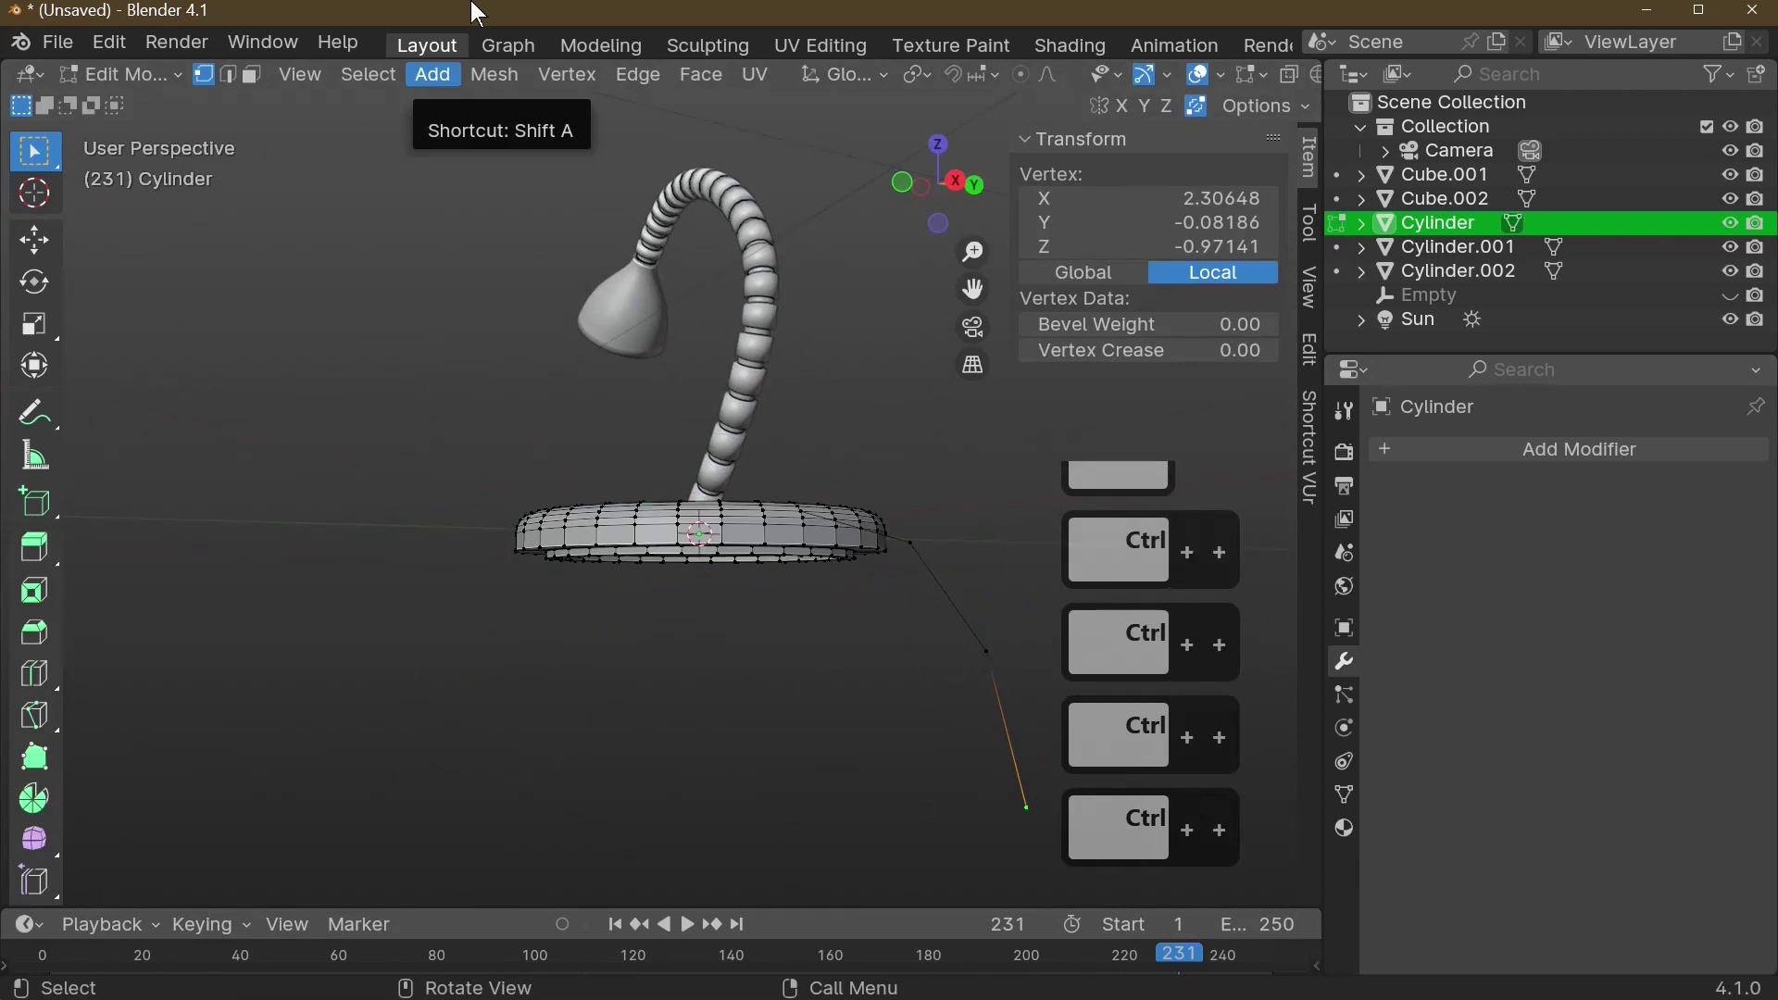
pyautogui.click(1028, 822)
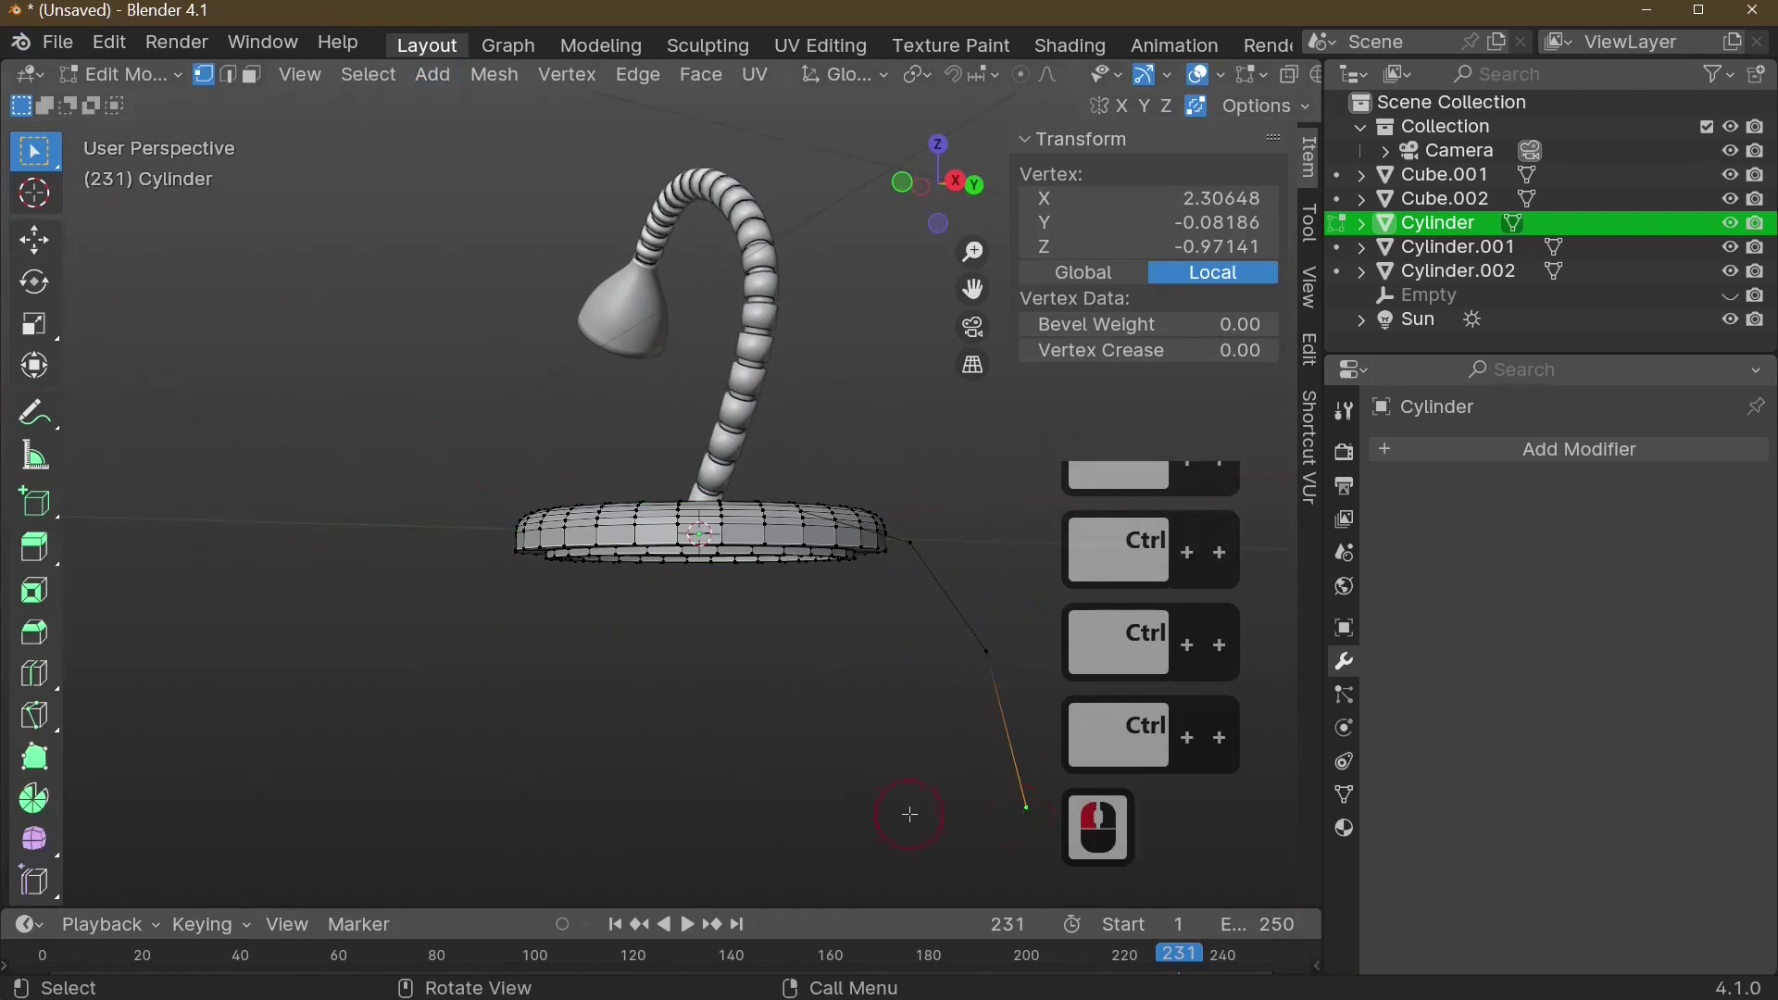
# - Grow the selection from the end vertex along the extruded edge chain and separate that chain into its own object
pyautogui.press('ctrl+KP_Add')
pyautogui.press('ctrl+KP_Add')
pyautogui.press('ctrl+KP_Add')
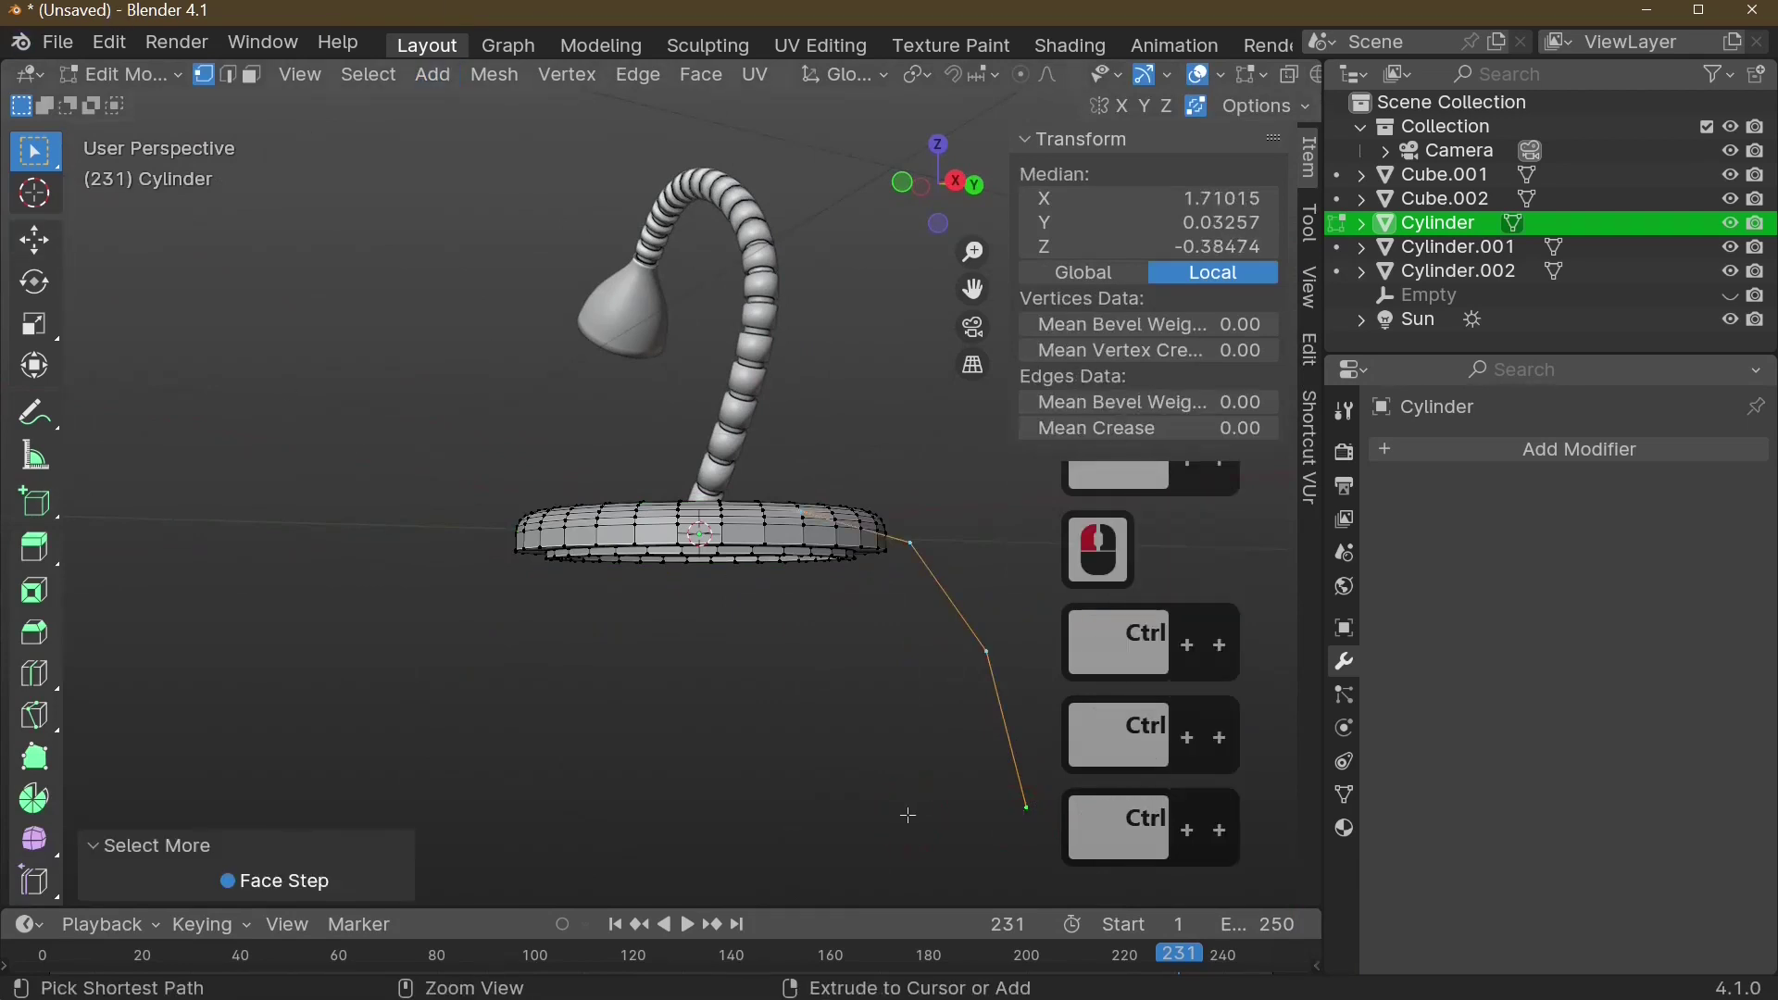
pyautogui.press('ctrl+KP_Add')
pyautogui.press('ctrl+KP_Subtract')
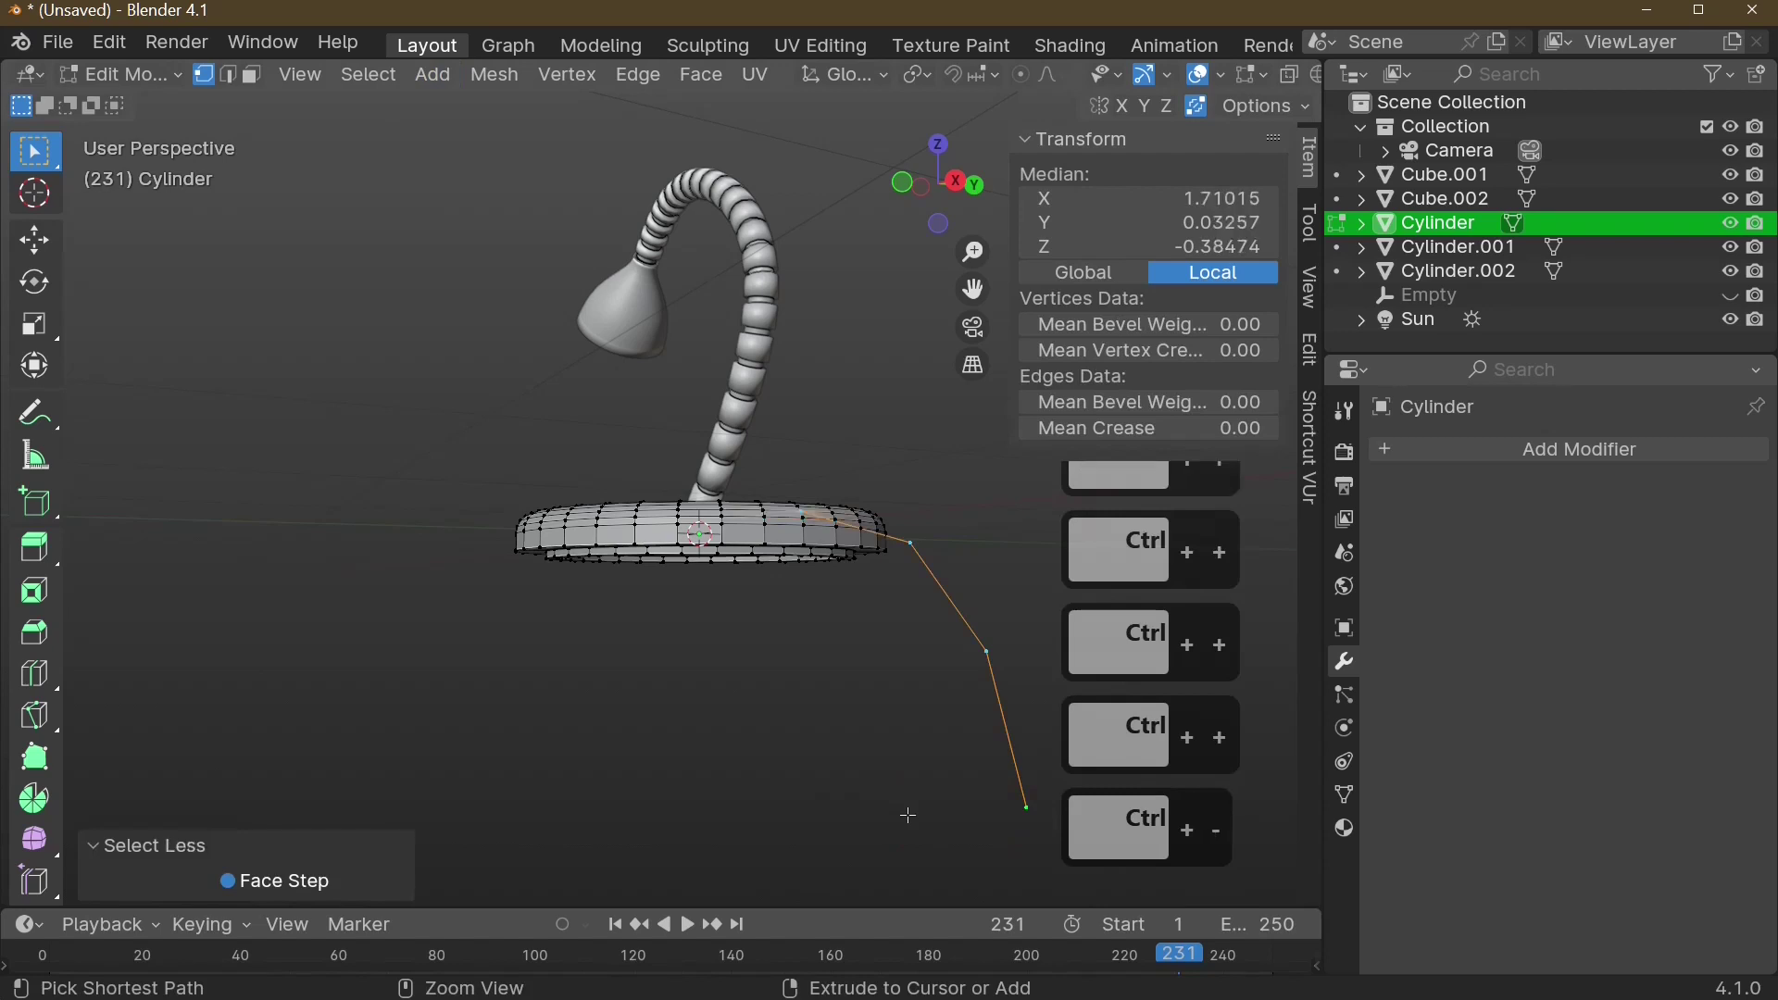
pyautogui.press('p')
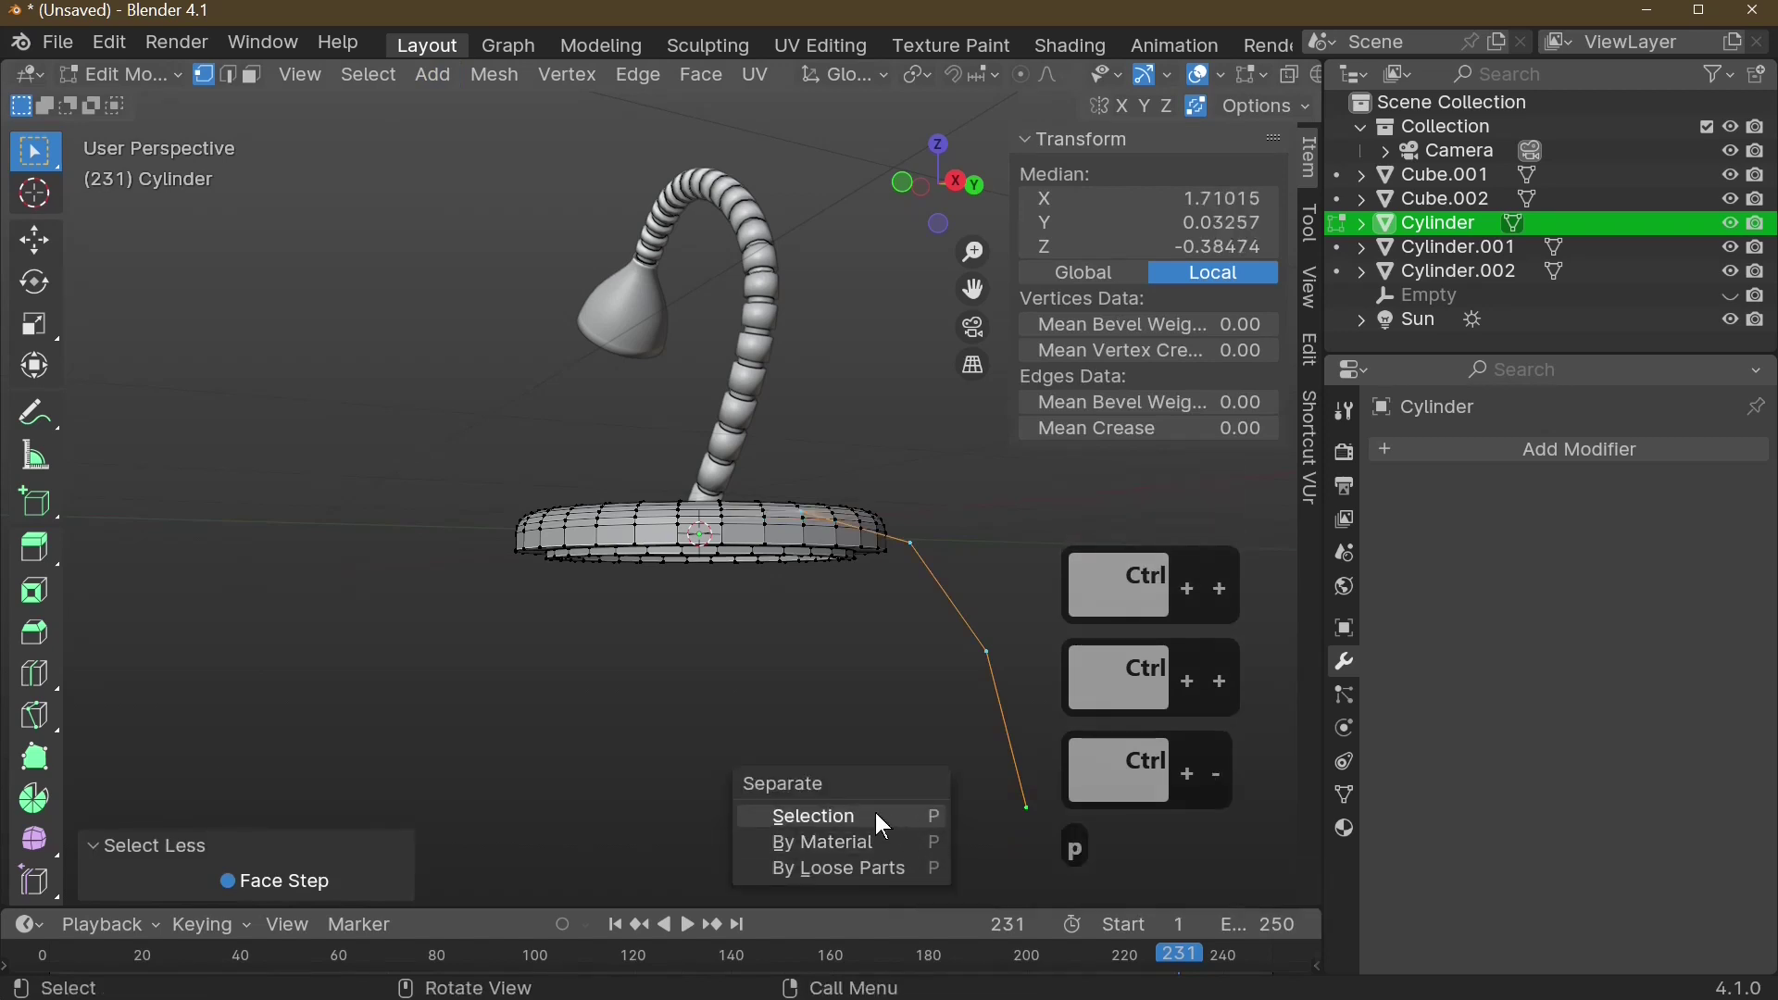
pyautogui.click(875, 813)
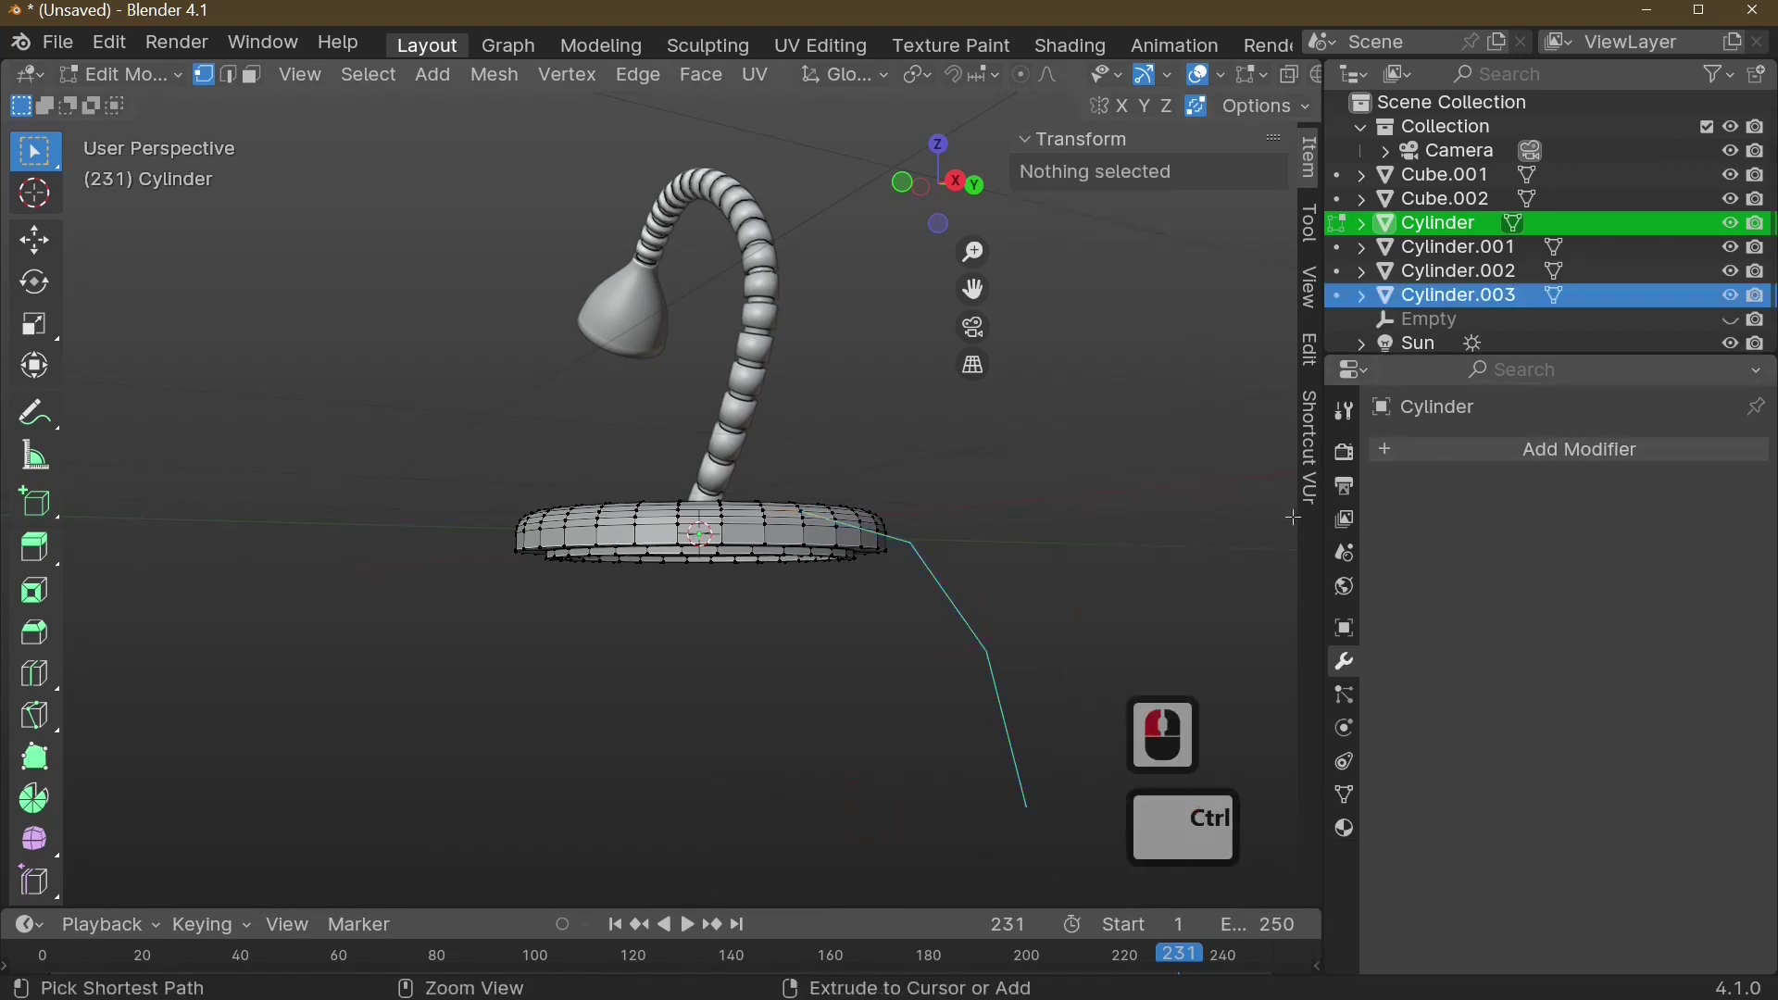
# - Return to Object Mode, select the separated cable chain, and give it a level 3 Subdivision modifier
pyautogui.hotkey('ctrl', '3')
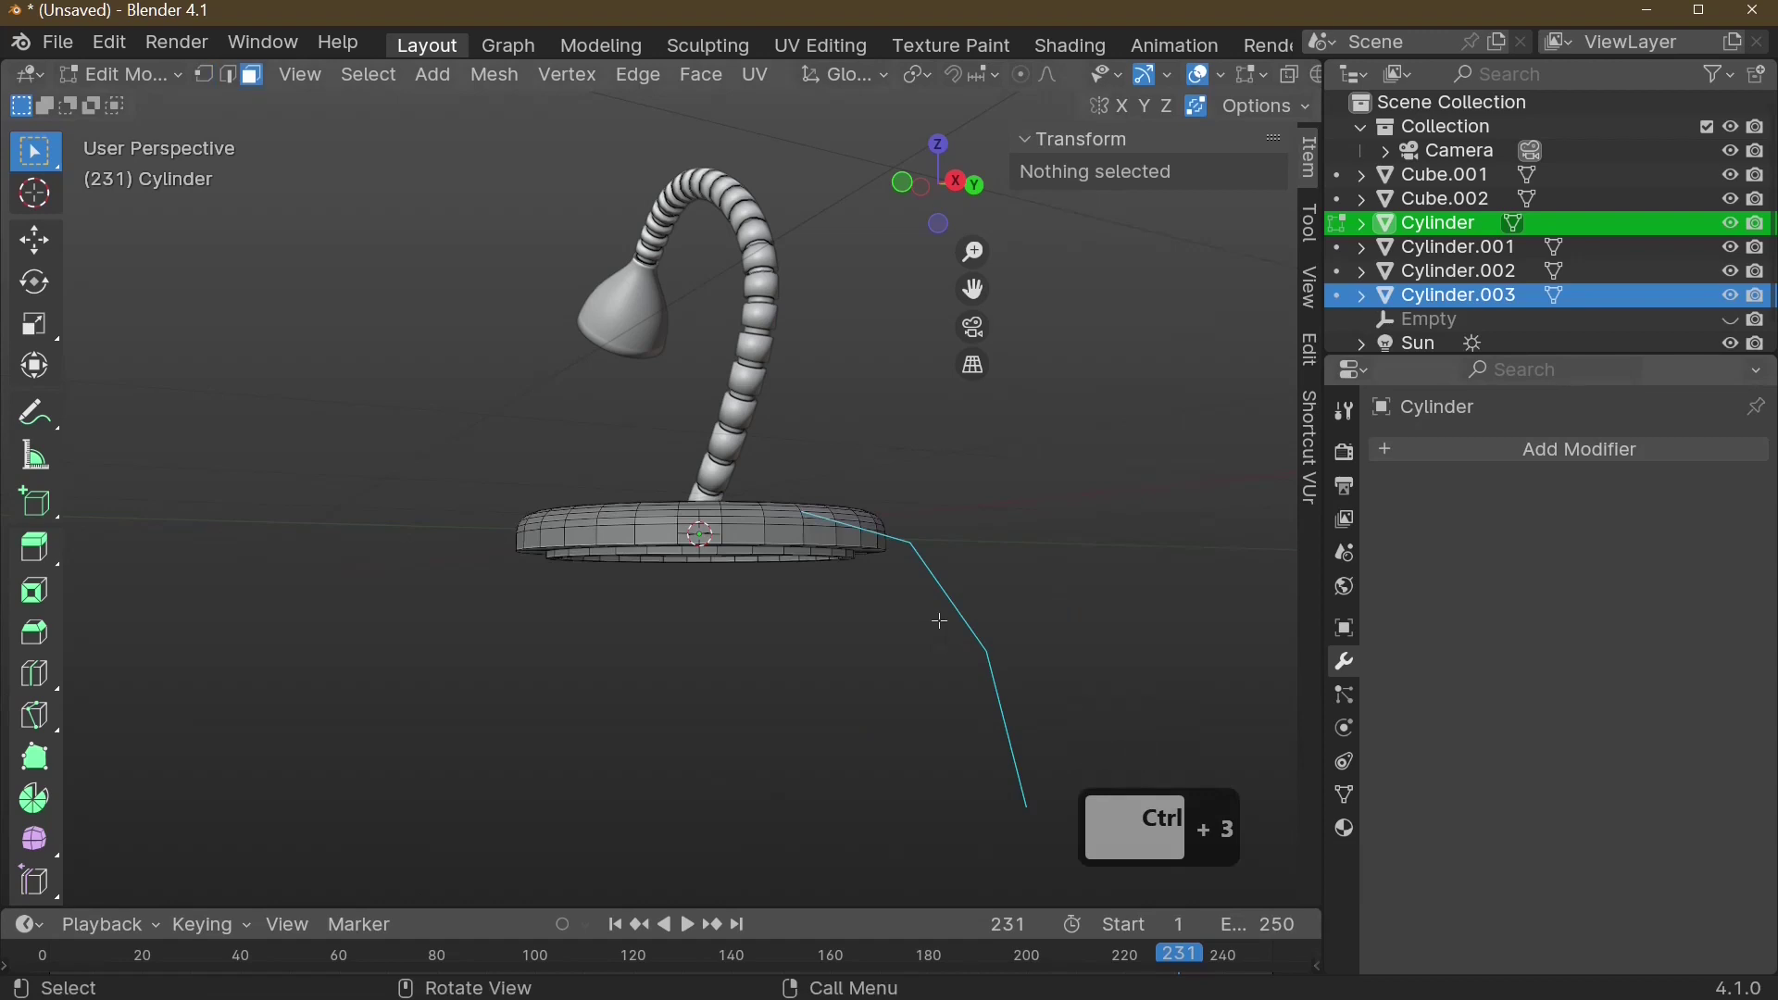
pyautogui.press('Tab')
pyautogui.click(995, 643)
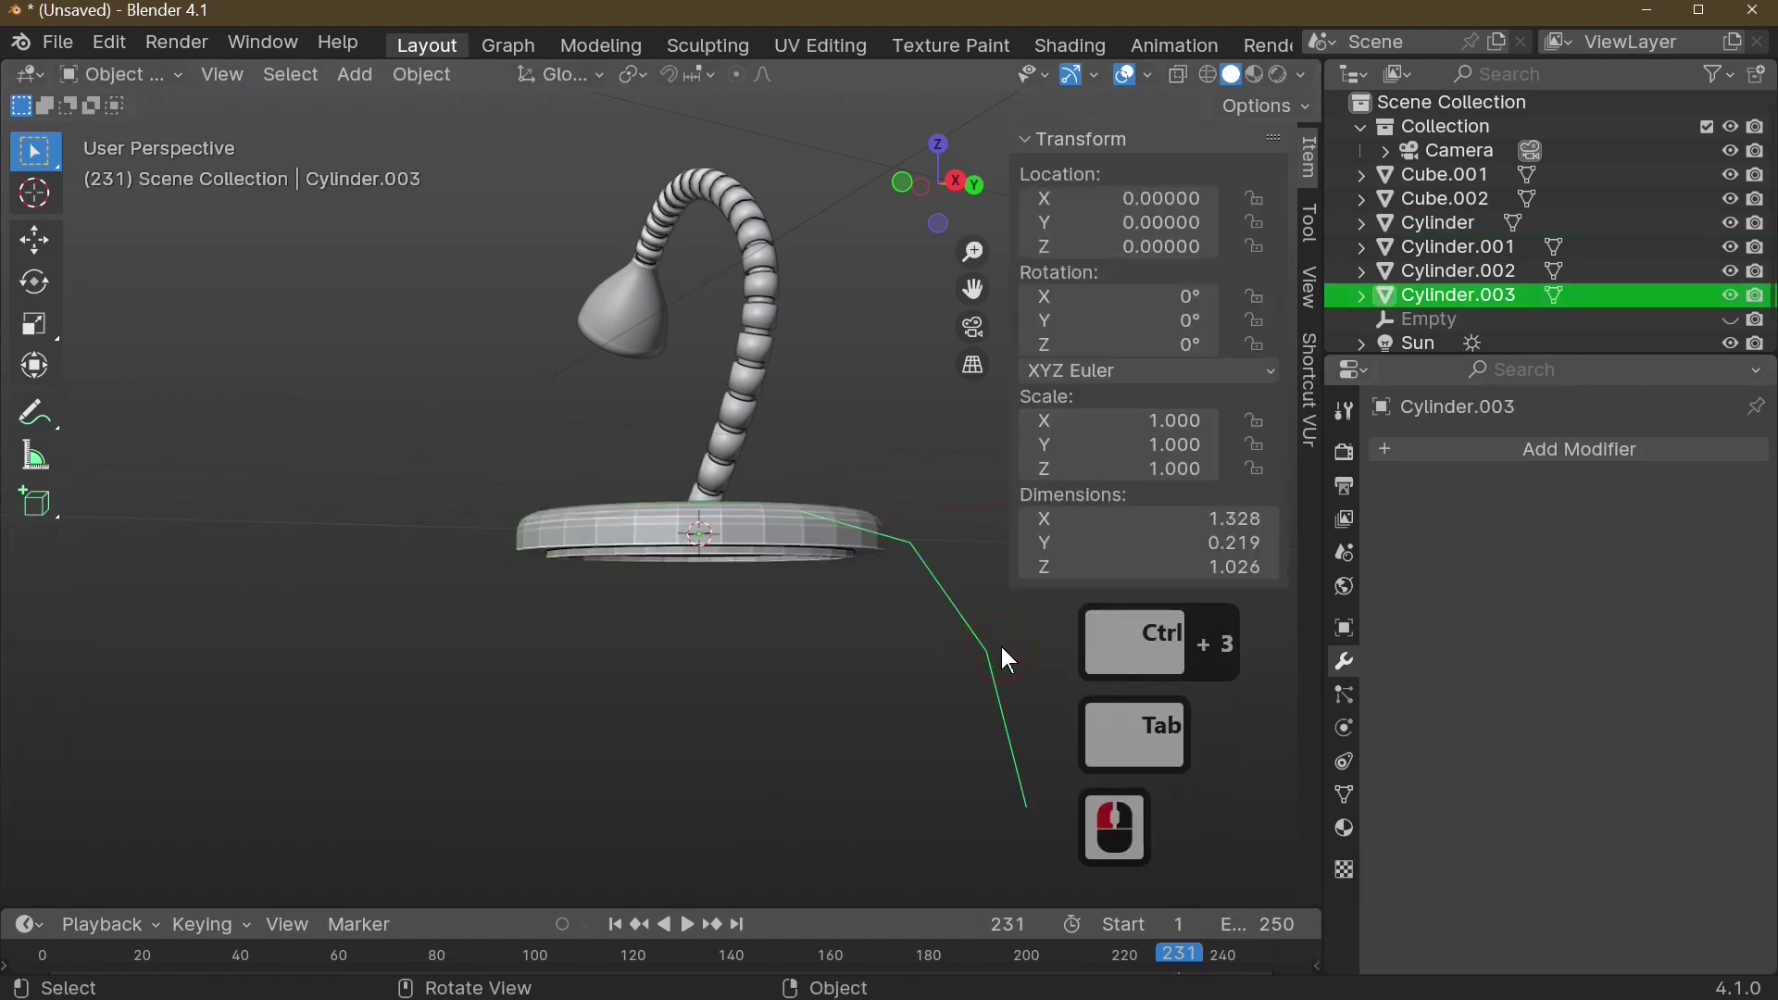
pyautogui.press('Tab')
pyautogui.press('Tab')
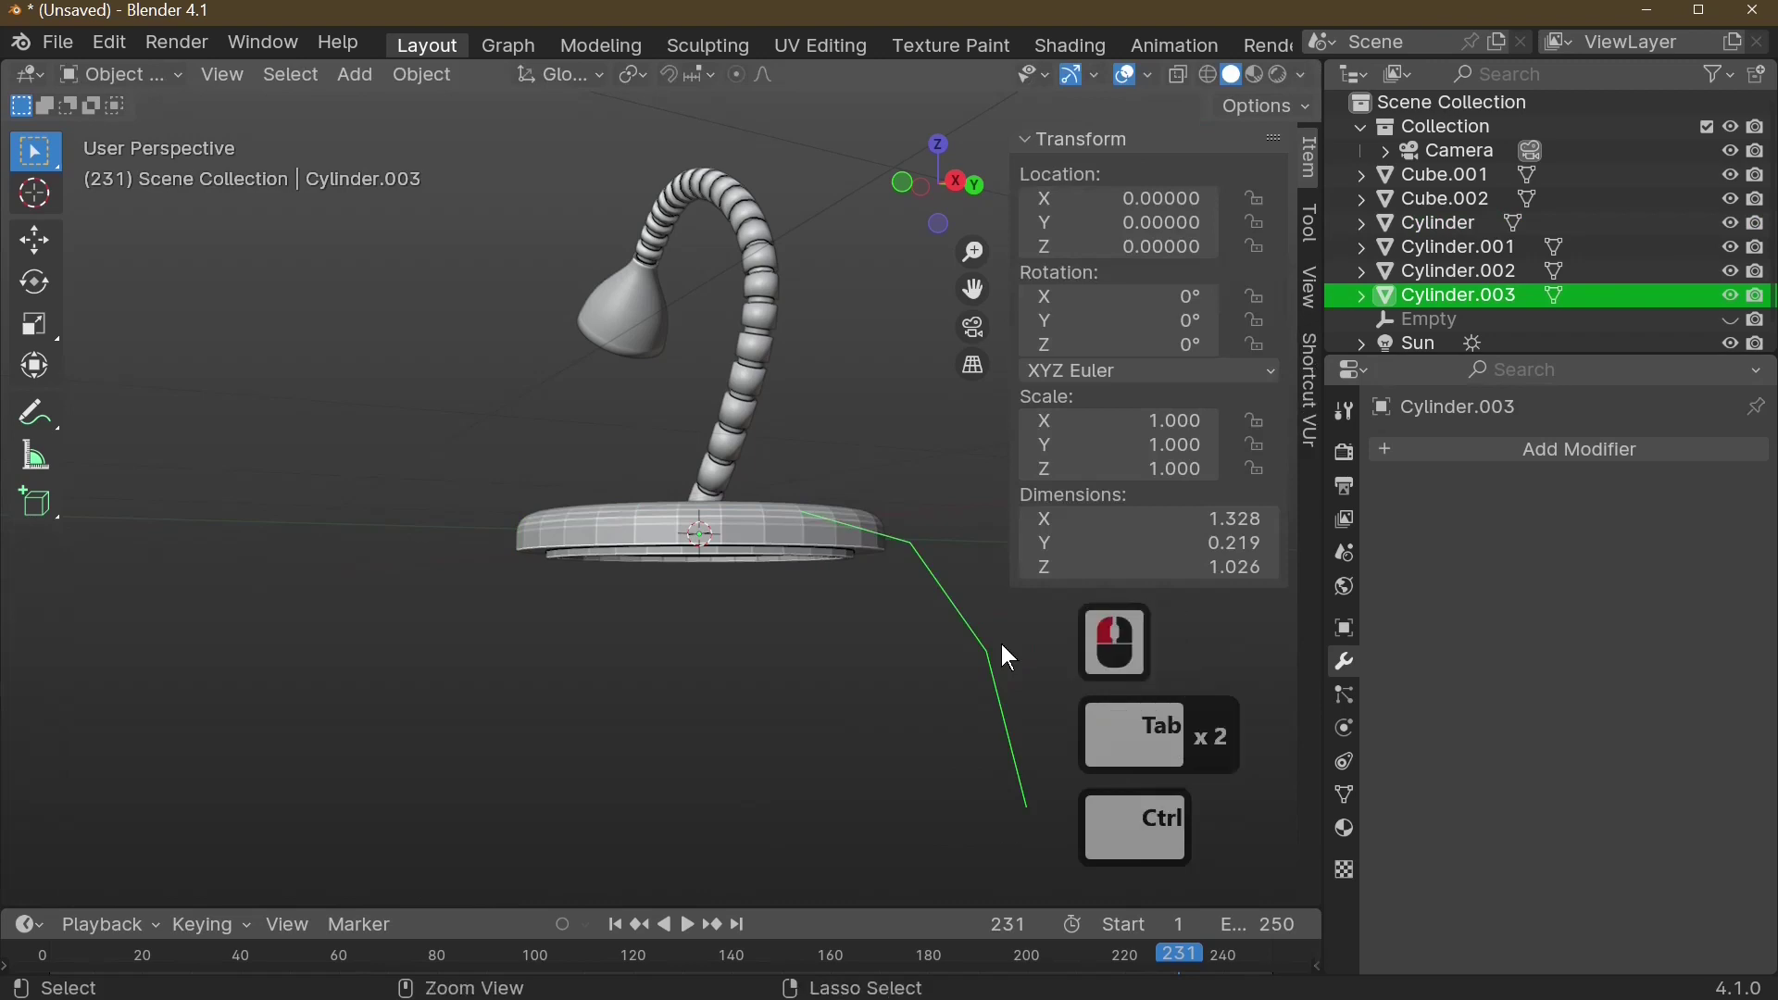
pyautogui.hotkey('ctrl', '3')
pyautogui.moveTo(1002, 642); pyautogui.dragTo(928, 771, button='middle')
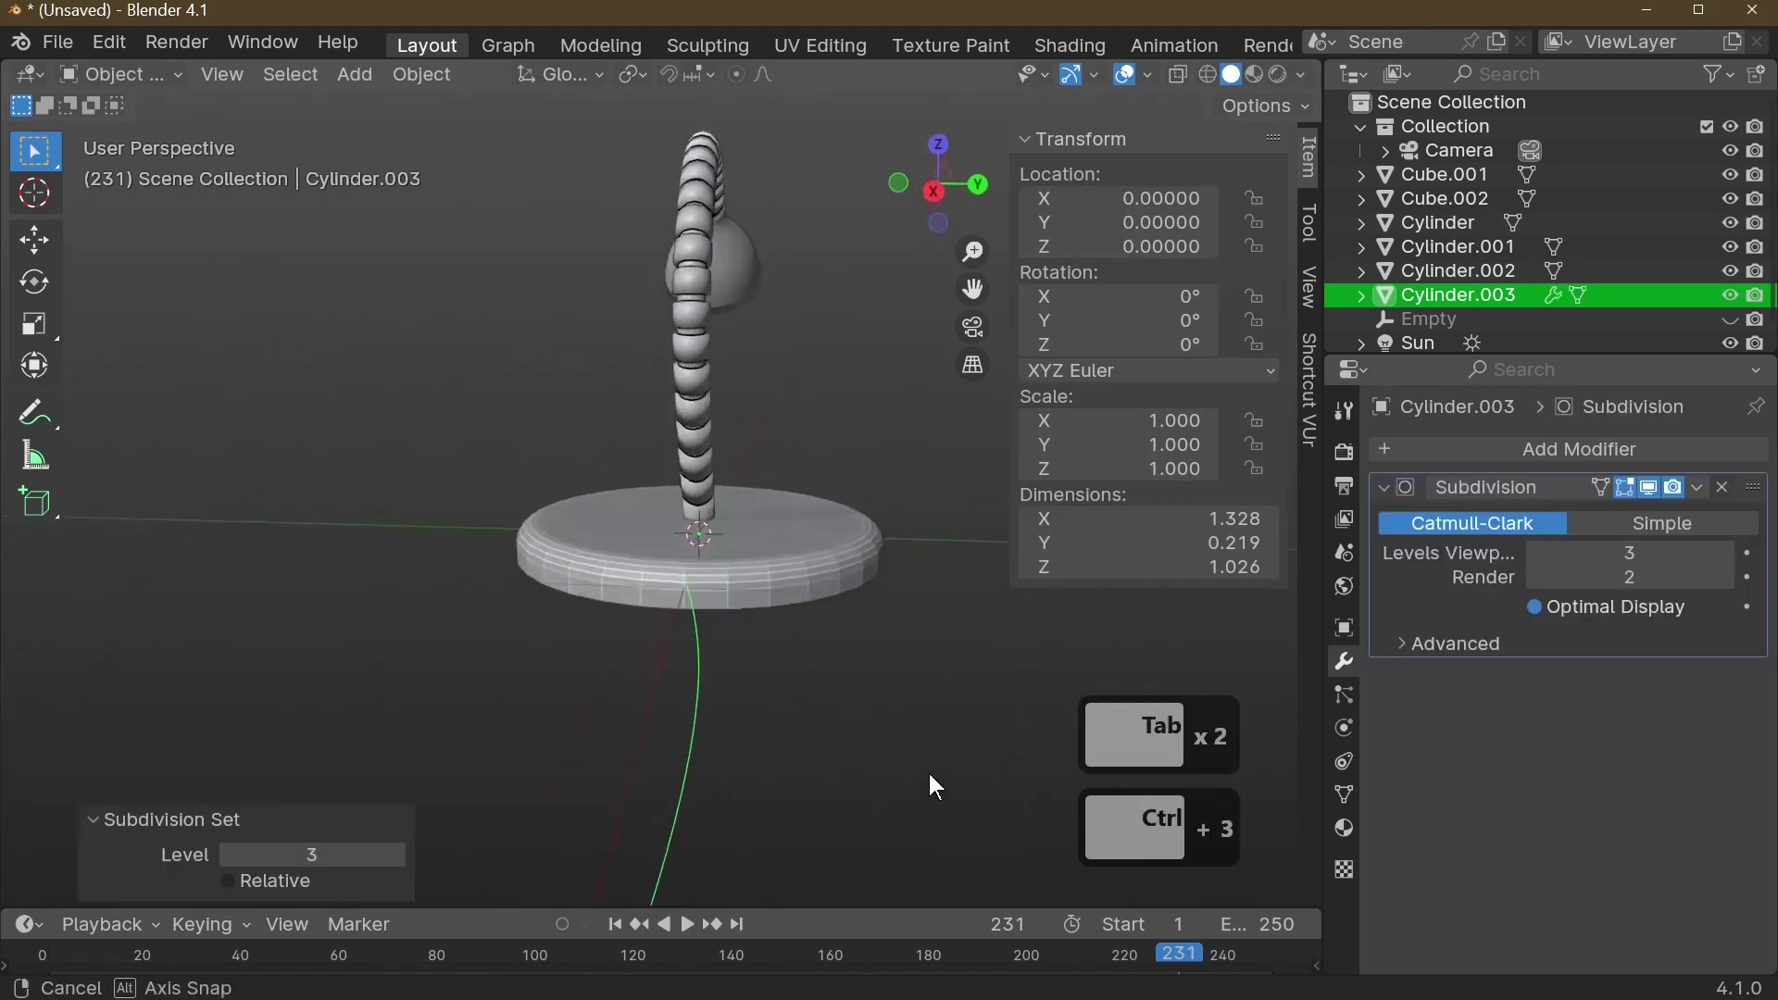
# - Convert the cable chain from a mesh to a curve
pyautogui.click(404, 72)
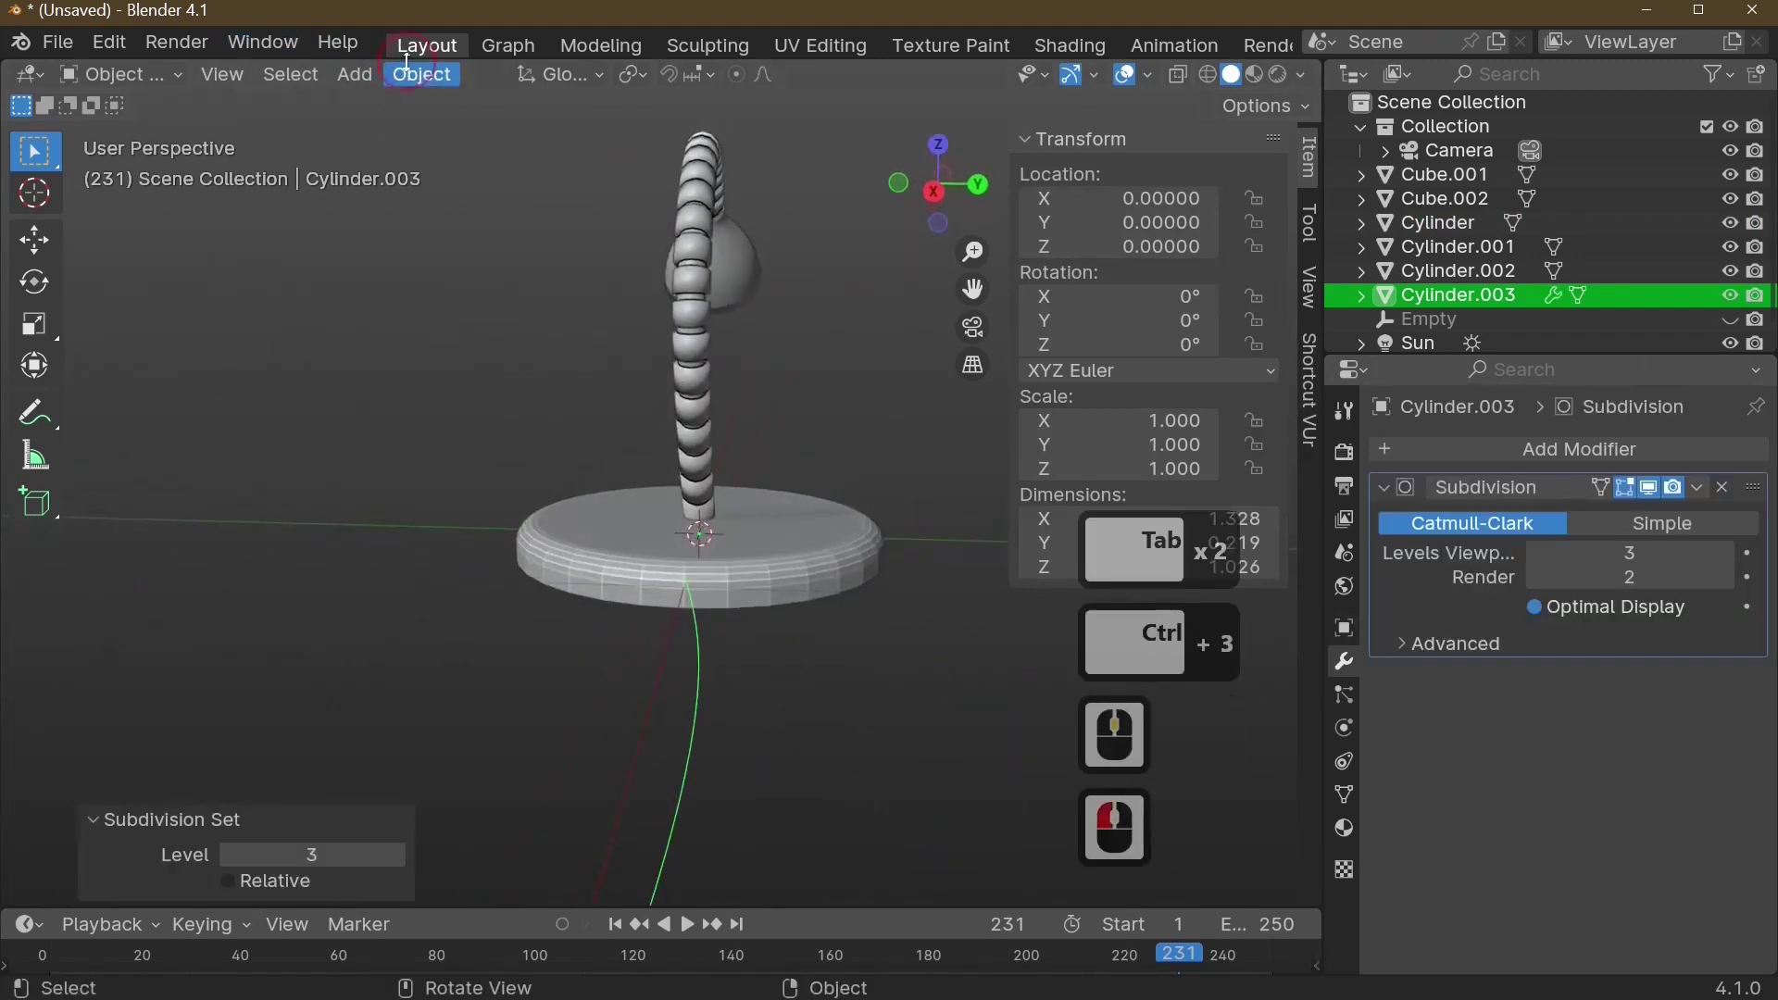
pyautogui.click(411, 76)
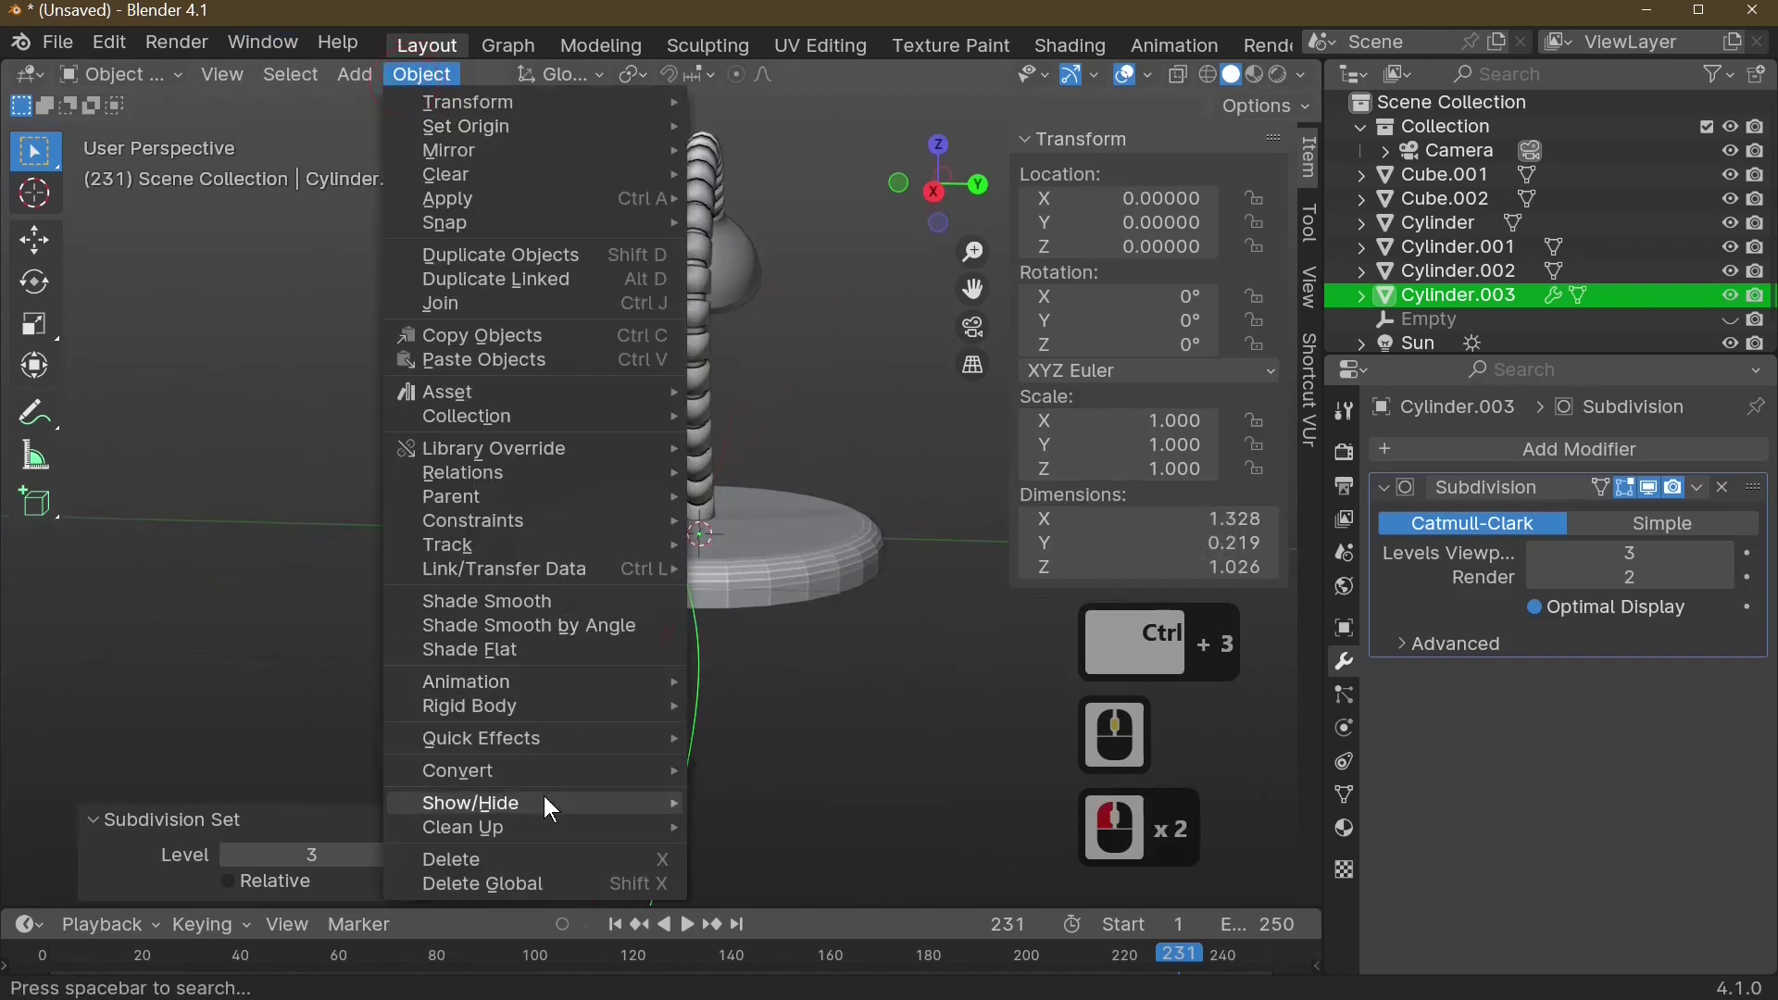
pyautogui.moveTo(631, 782)
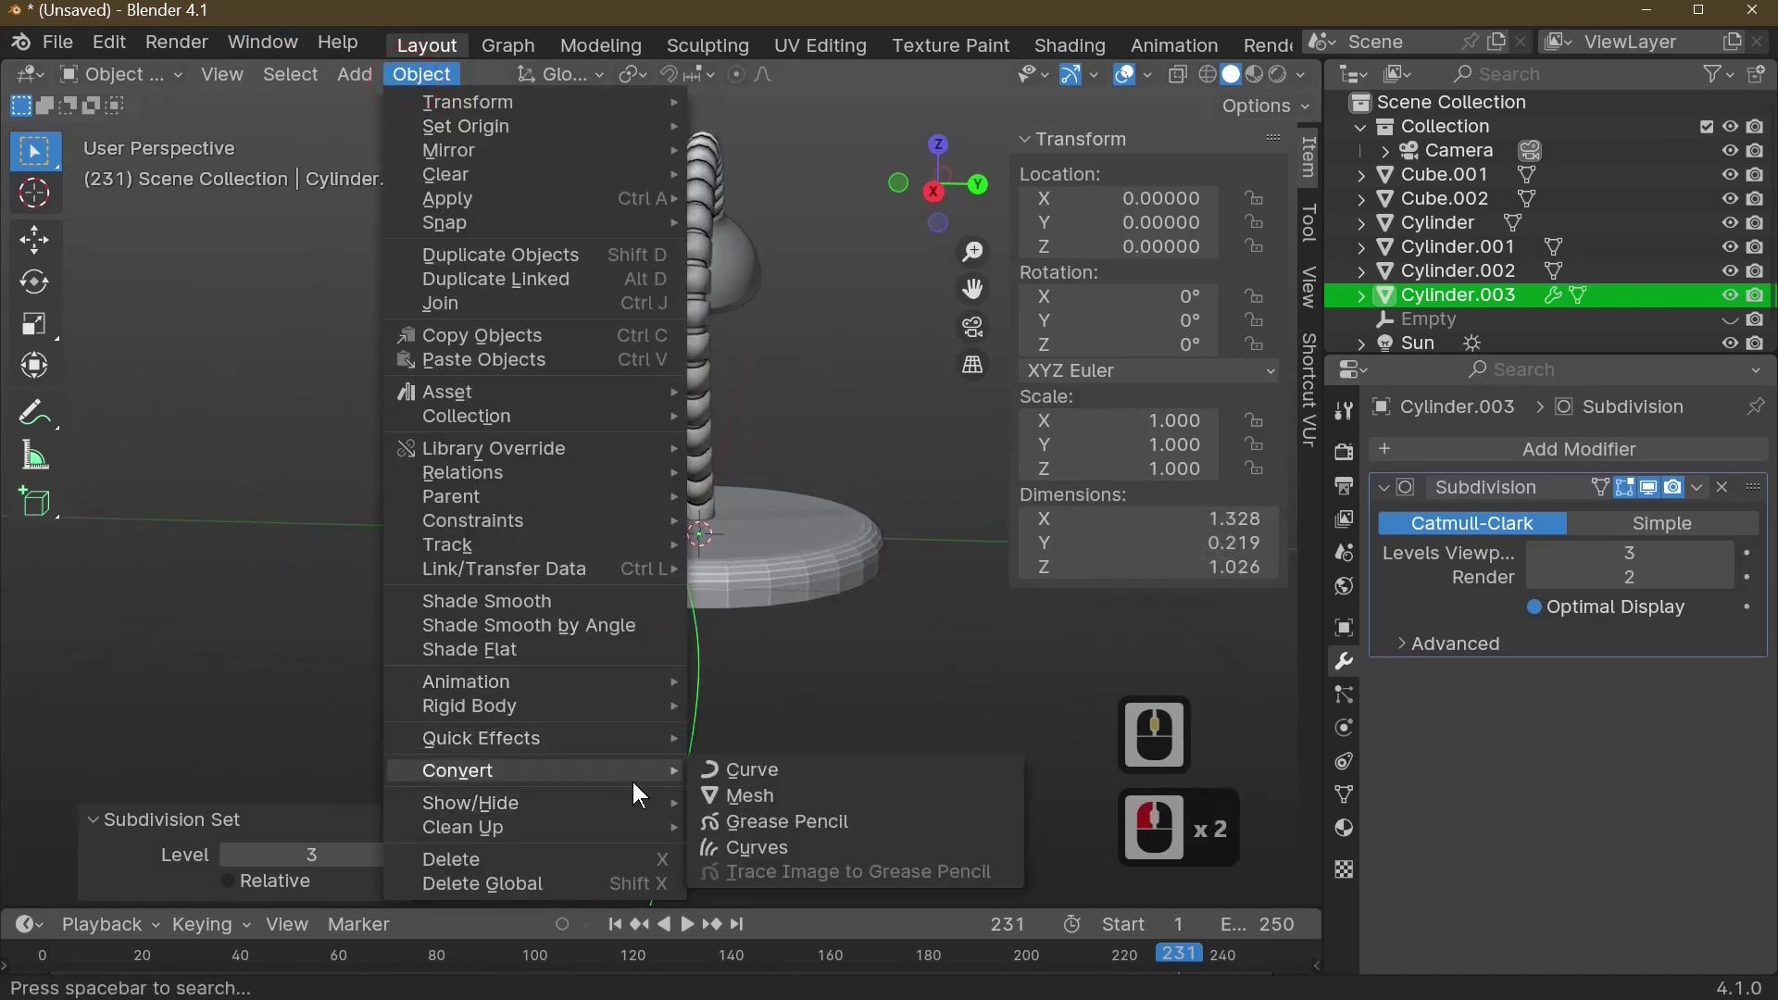
pyautogui.click(726, 765)
pyautogui.click(1405, 705)
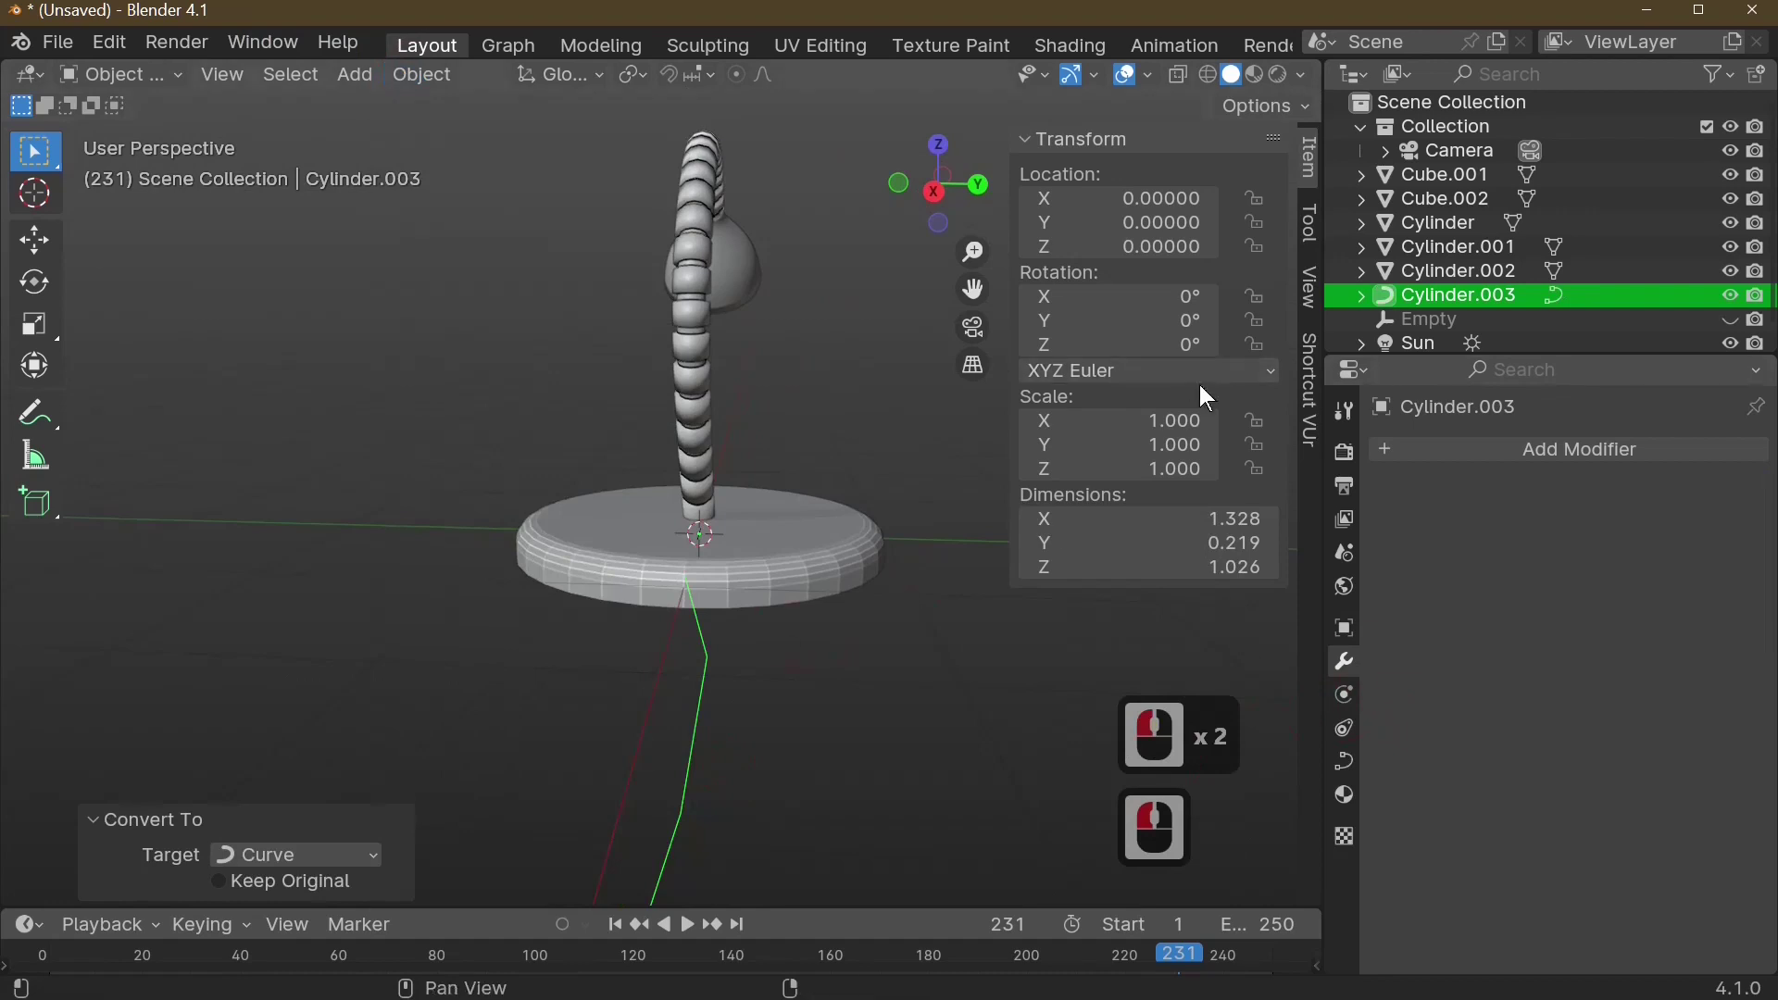
pyautogui.click(1530, 450)
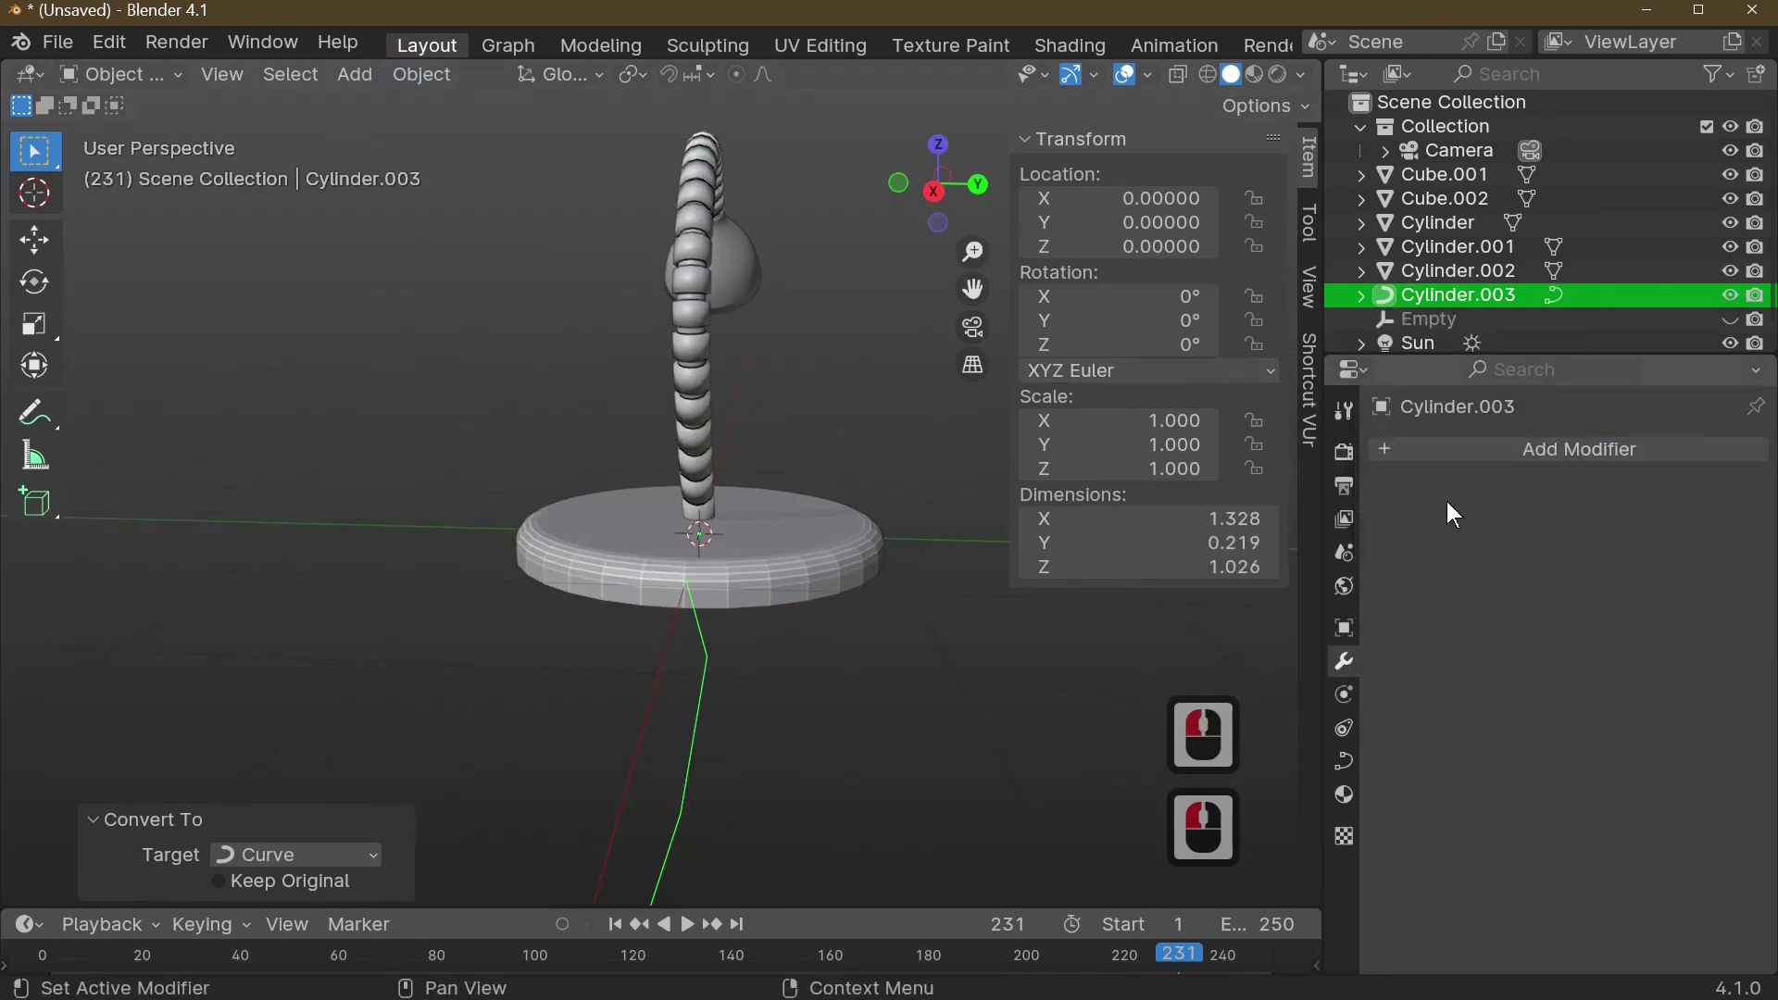
# - Thicken the cable curve with a round bevel depth of 0.021
pyautogui.click(1343, 760)
pyautogui.scroll(-2, 1457, 723)
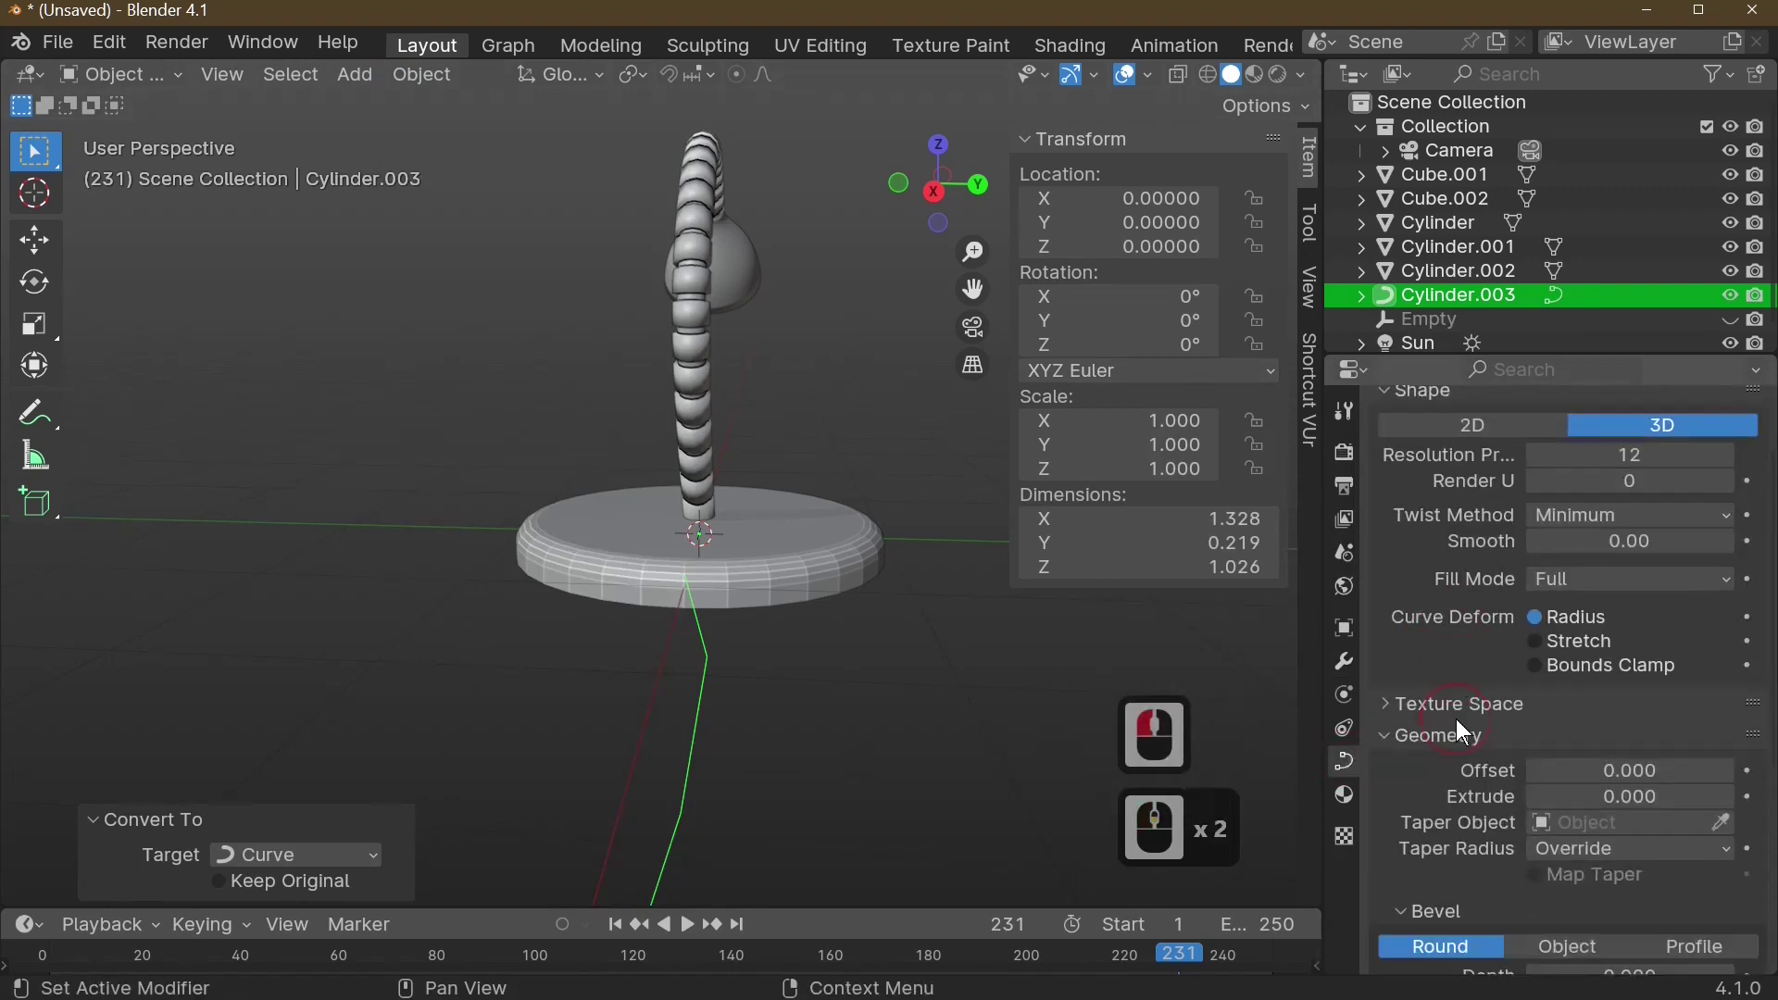
pyautogui.scroll(-8, 1456, 719)
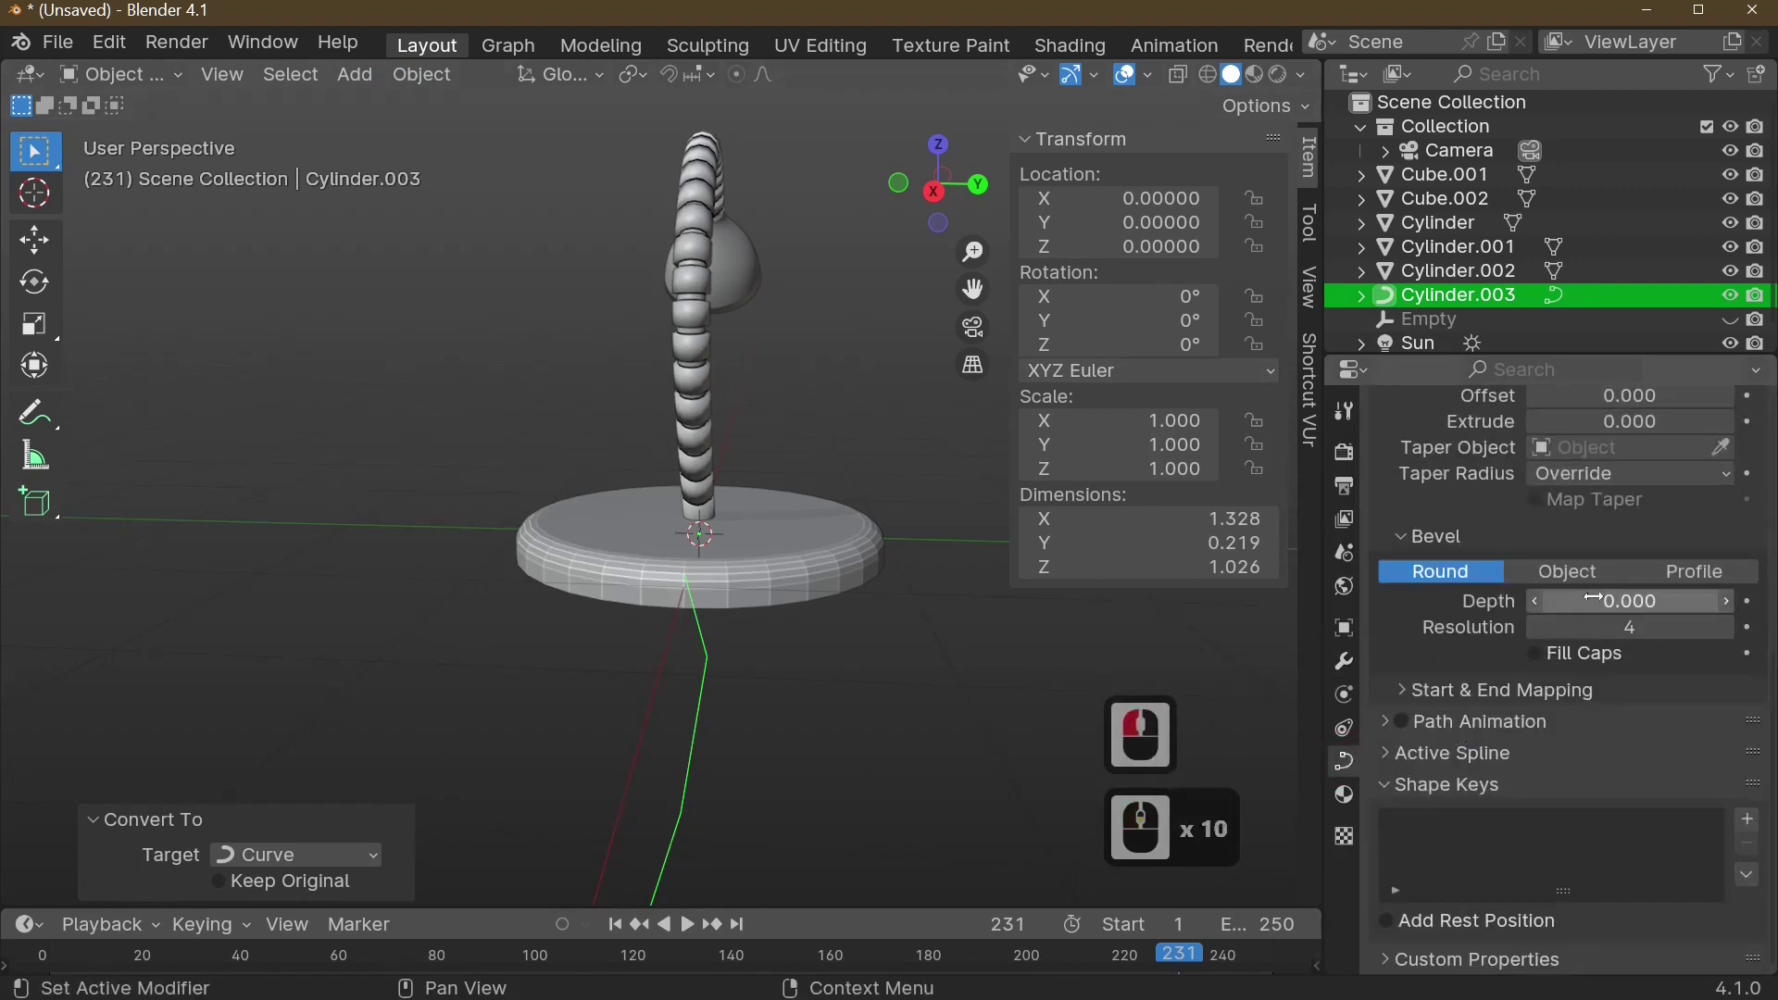
pyautogui.moveTo(1592, 600); pyautogui.dragTo(1644, 600)
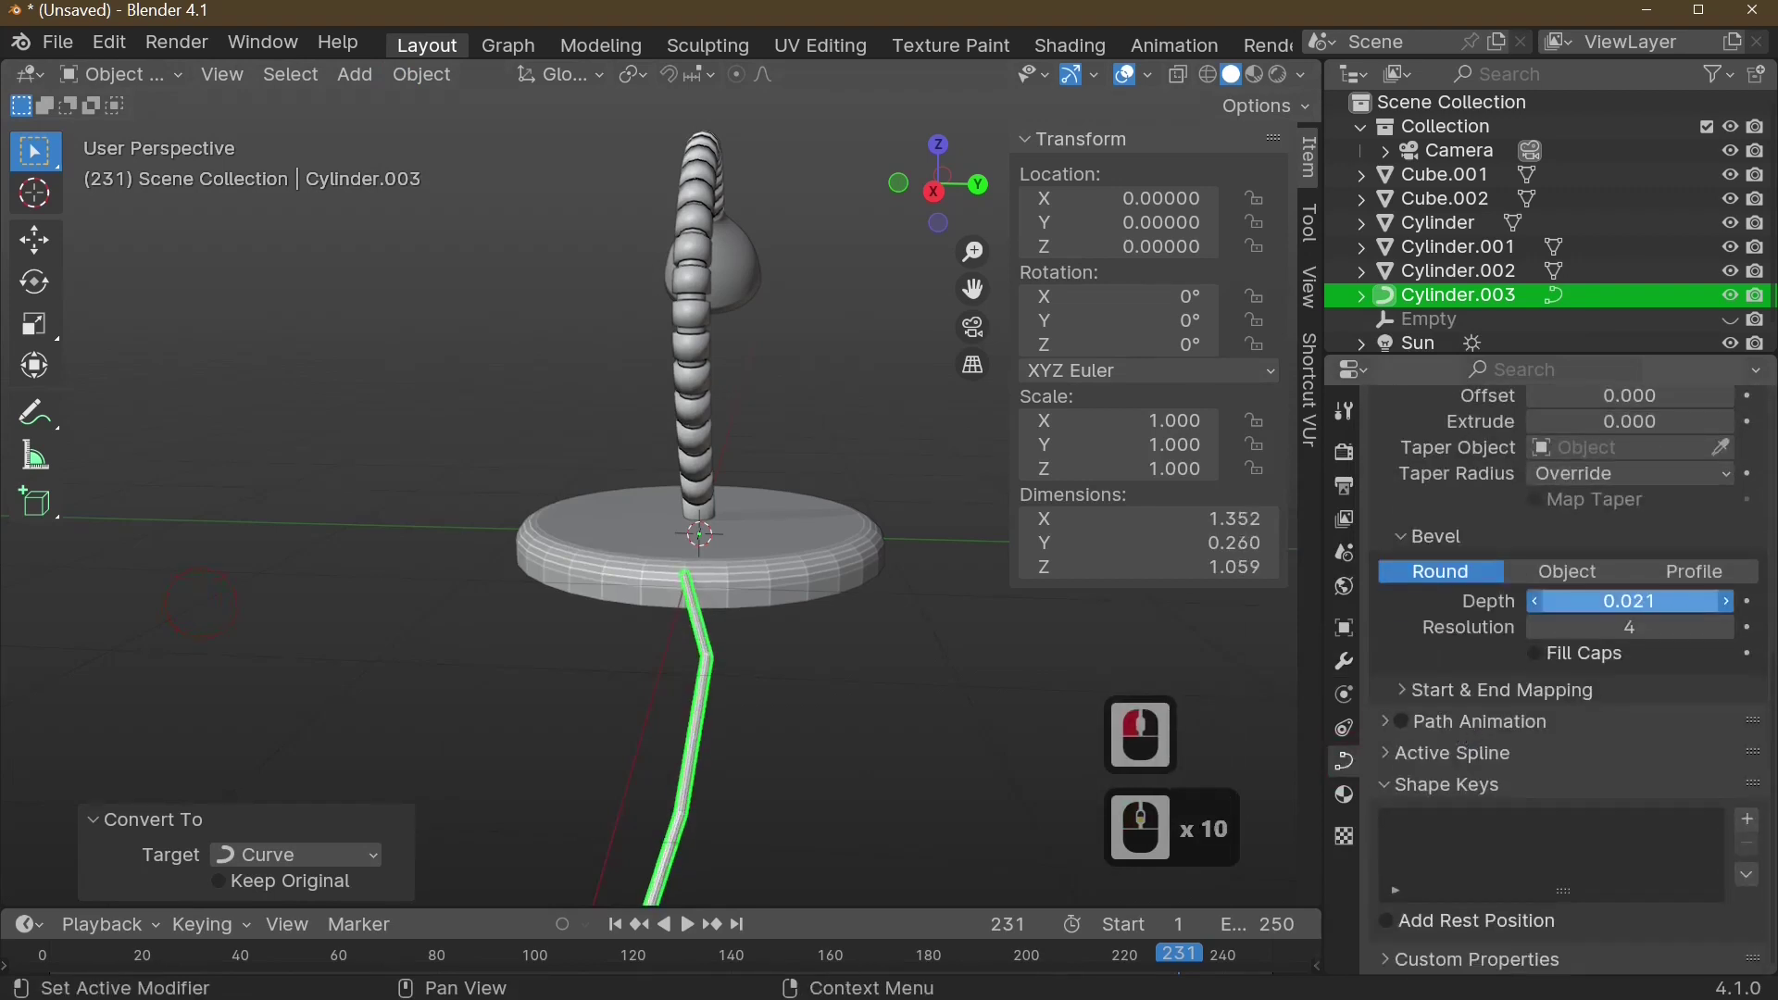
pyautogui.moveTo(1222, 610)
pyautogui.mouseDown(button='middle')
pyautogui.moveTo(1019, 647)
pyautogui.moveTo(1204, 630)
pyautogui.mouseUp(button='middle')
# - Convert the thickened cable curve back to a mesh
pyautogui.scroll(4, 1548, 640)
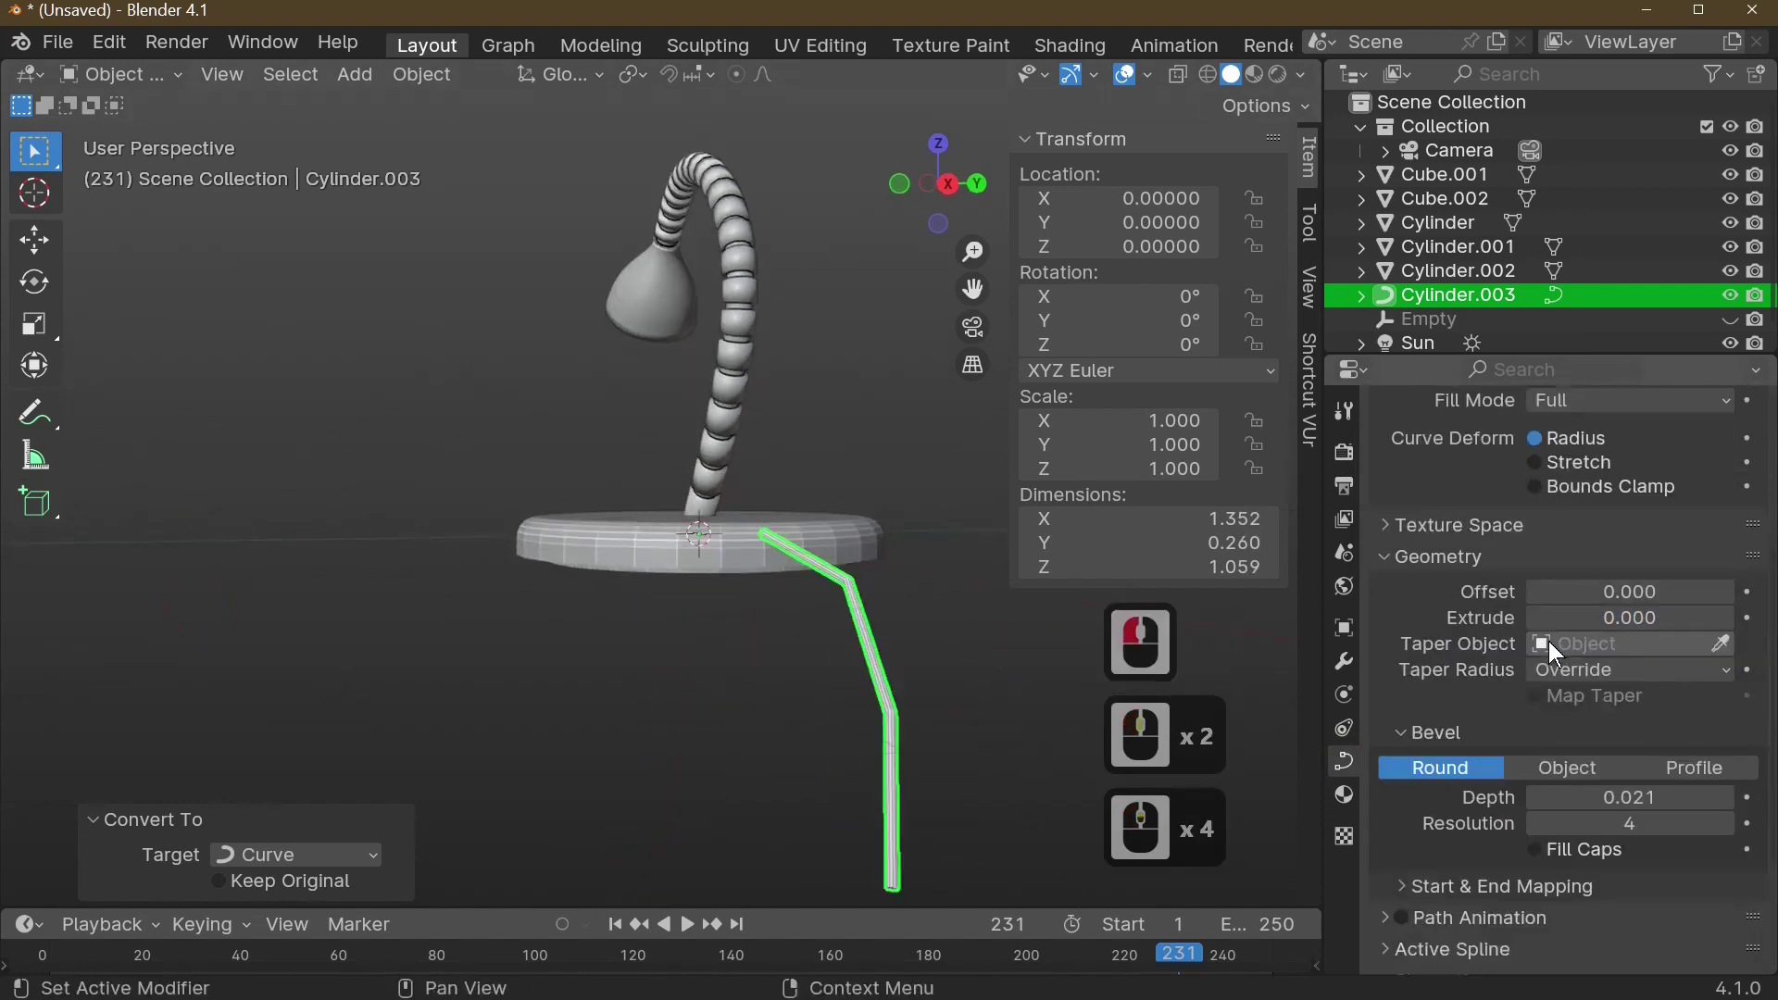
pyautogui.scroll(7, 1549, 642)
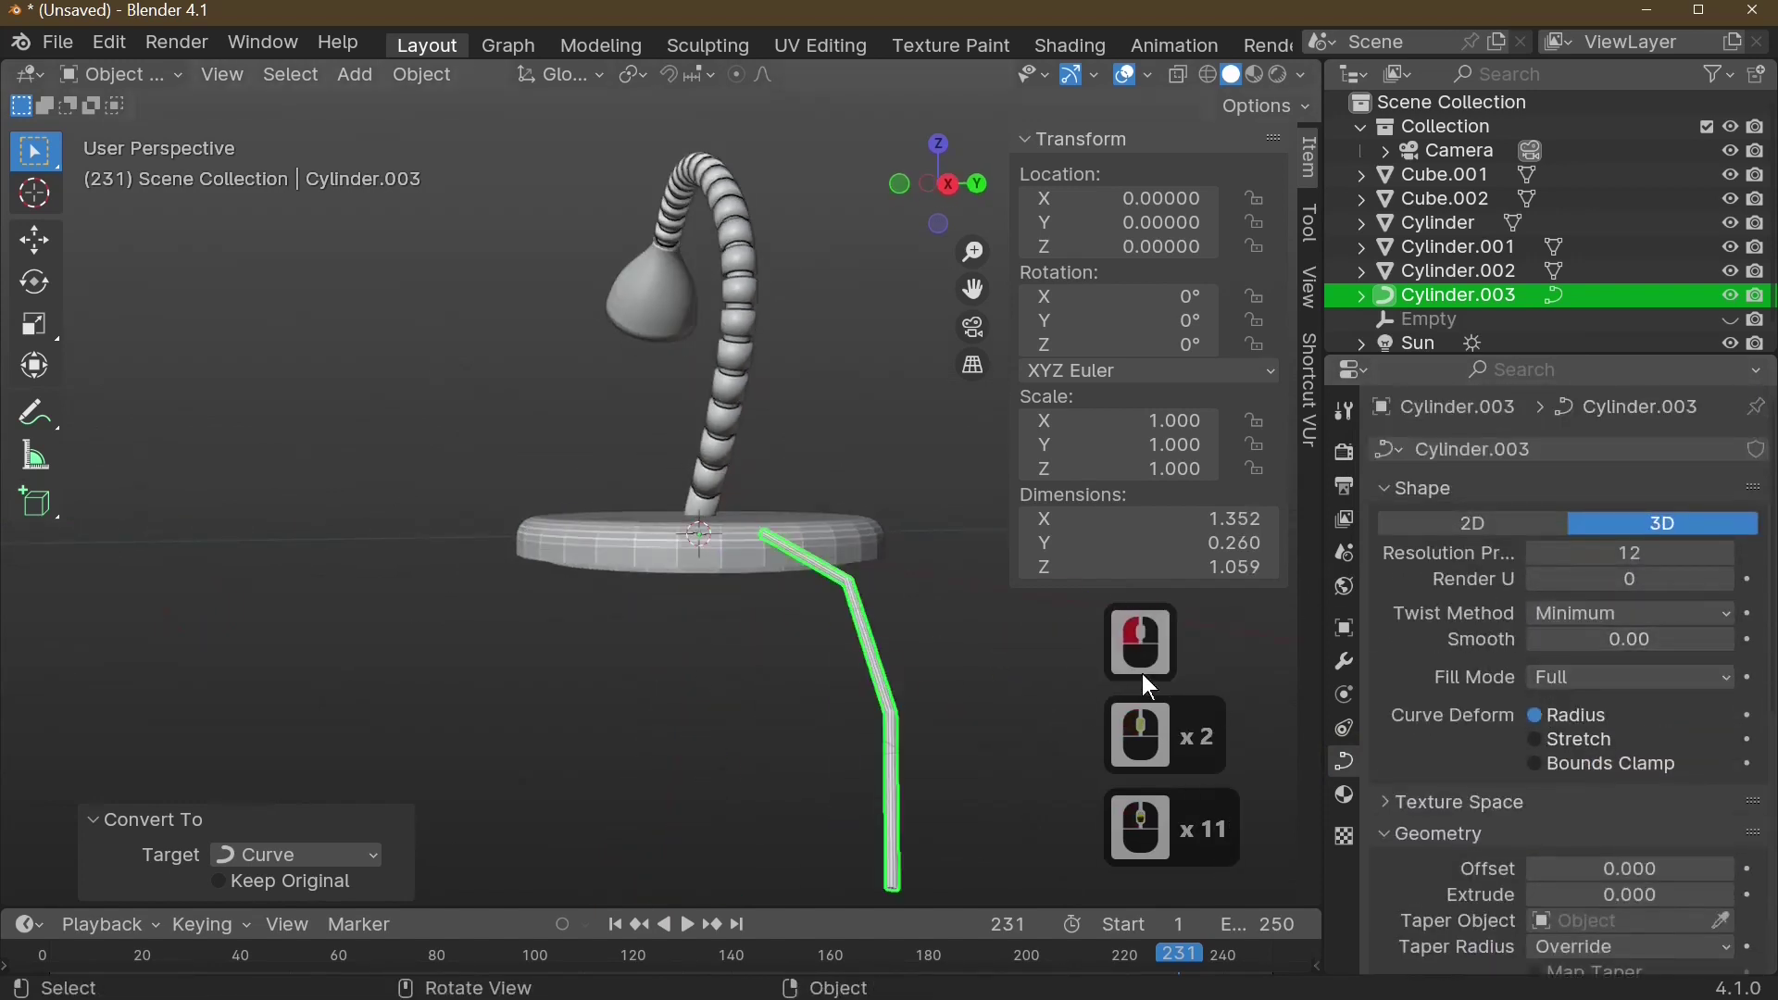
pyautogui.scroll(3, 1406, 587)
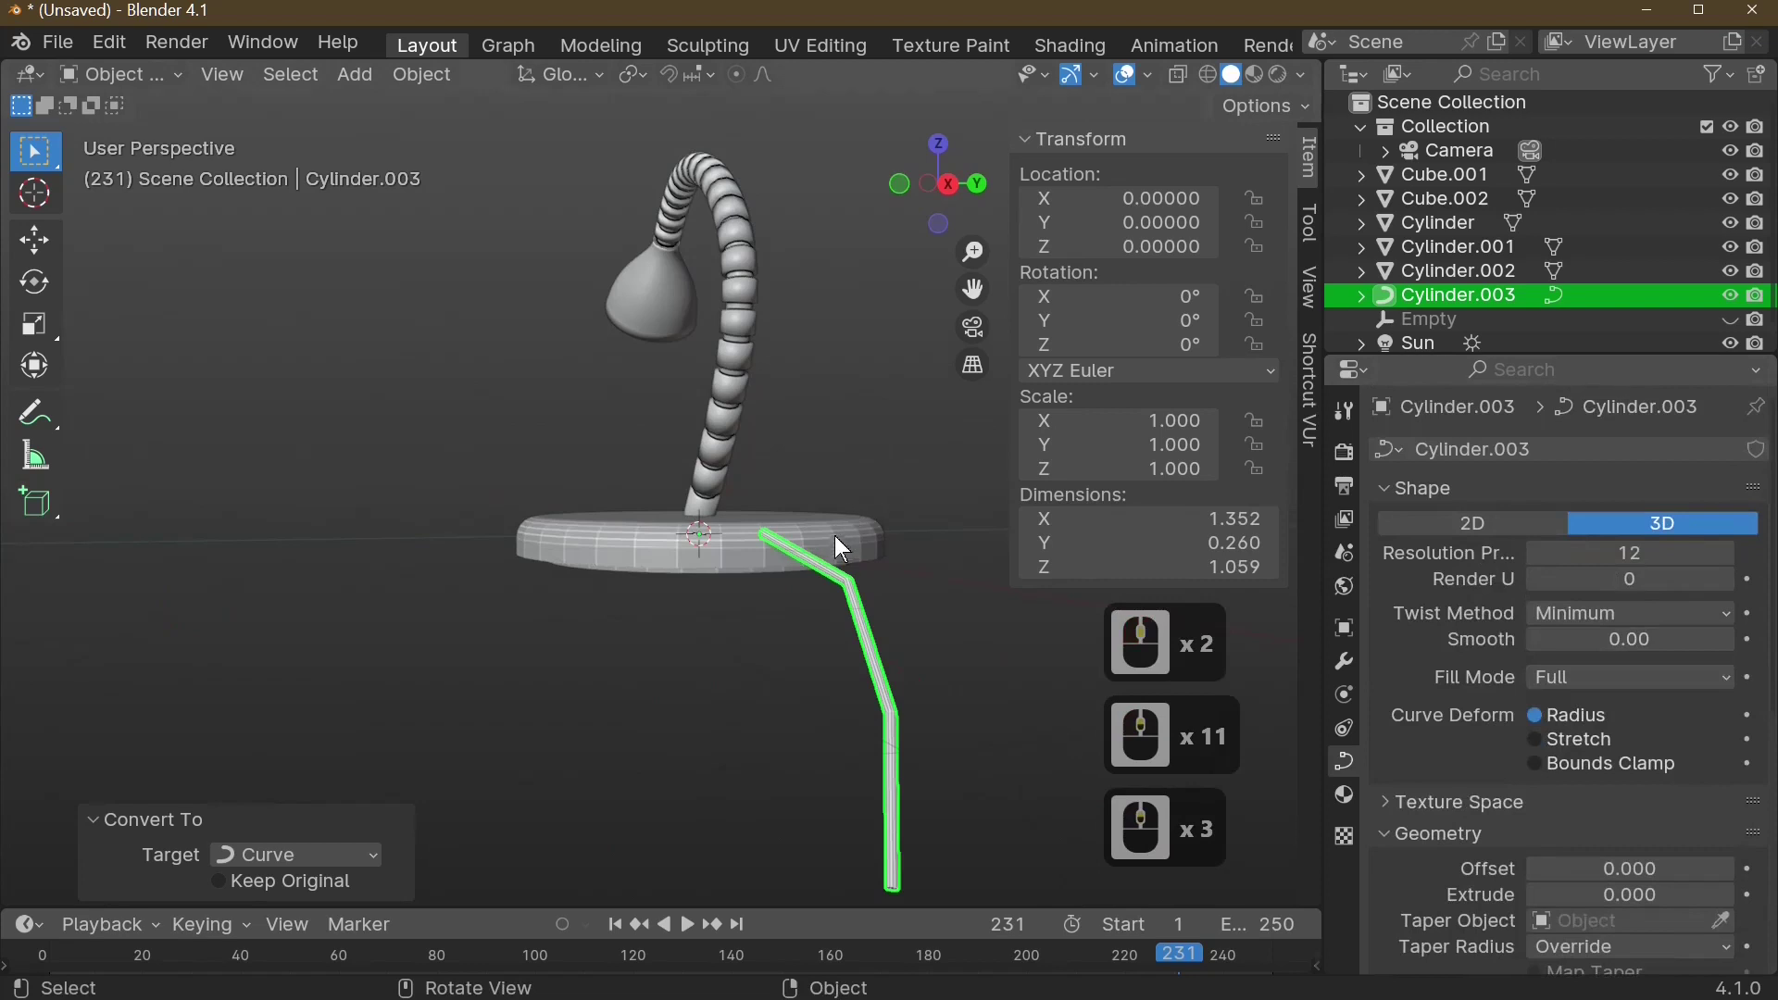
pyautogui.scroll(-1, 835, 539)
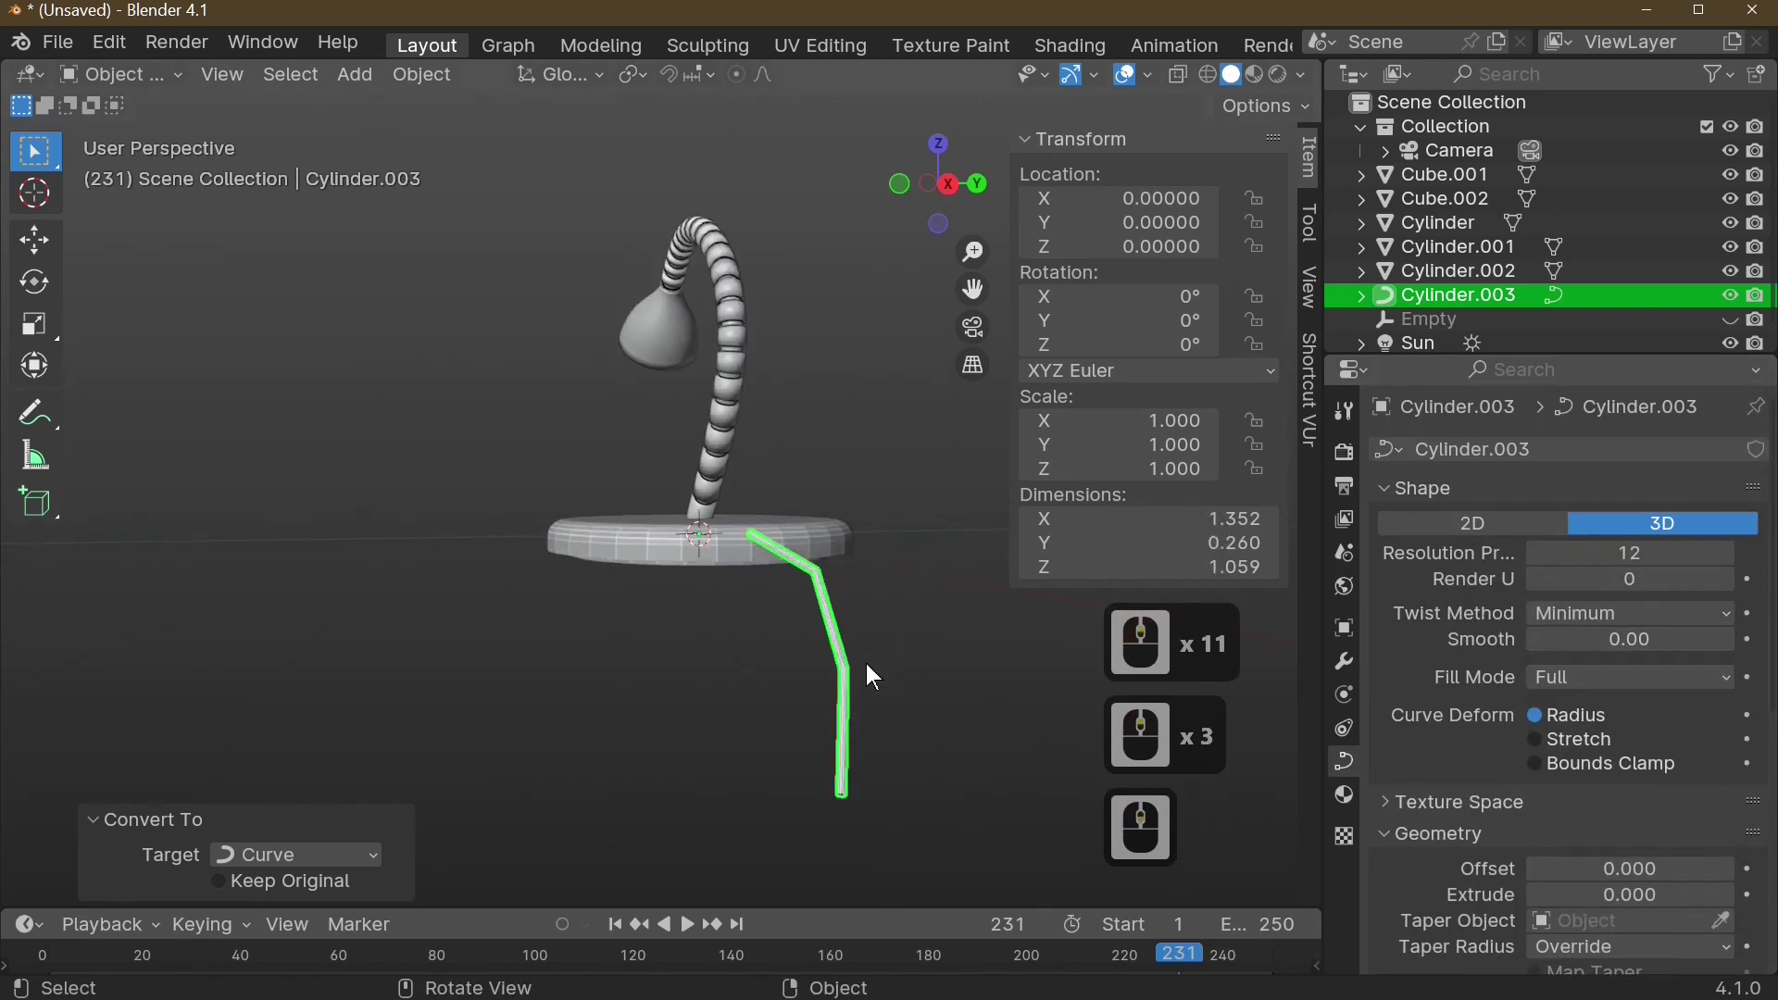
pyautogui.moveTo(866, 665); pyautogui.dragTo(930, 600, button='middle')
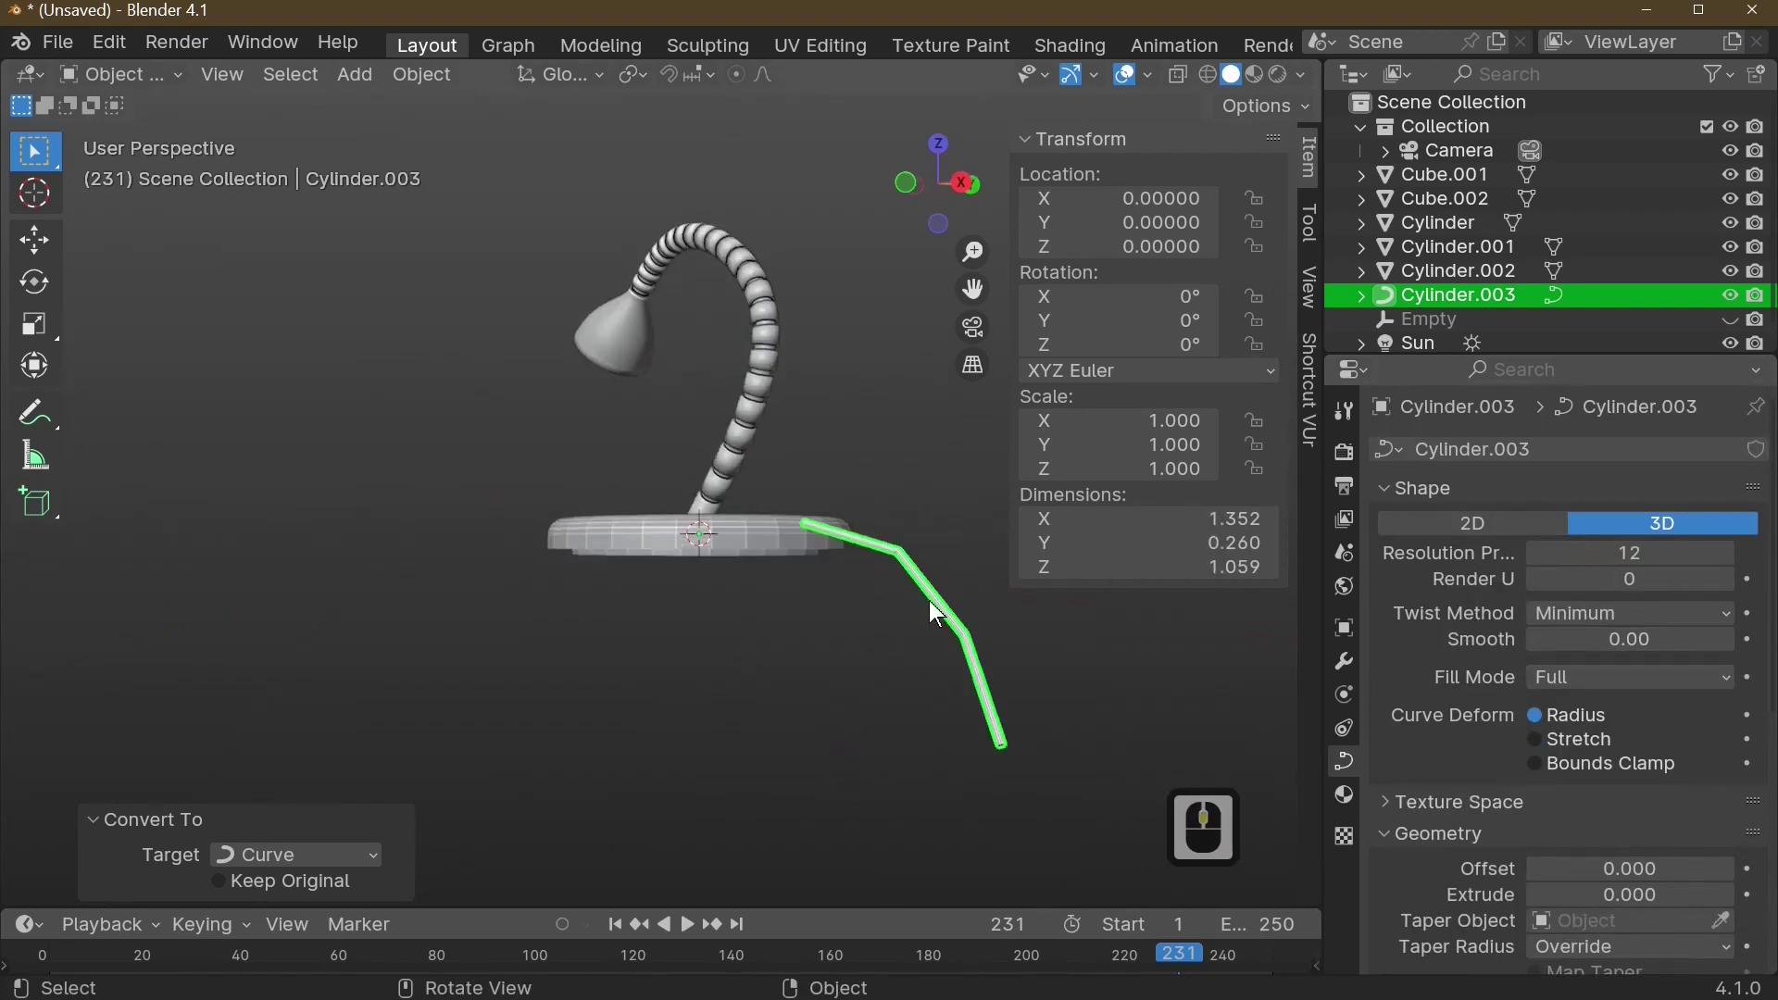
pyautogui.click(410, 74)
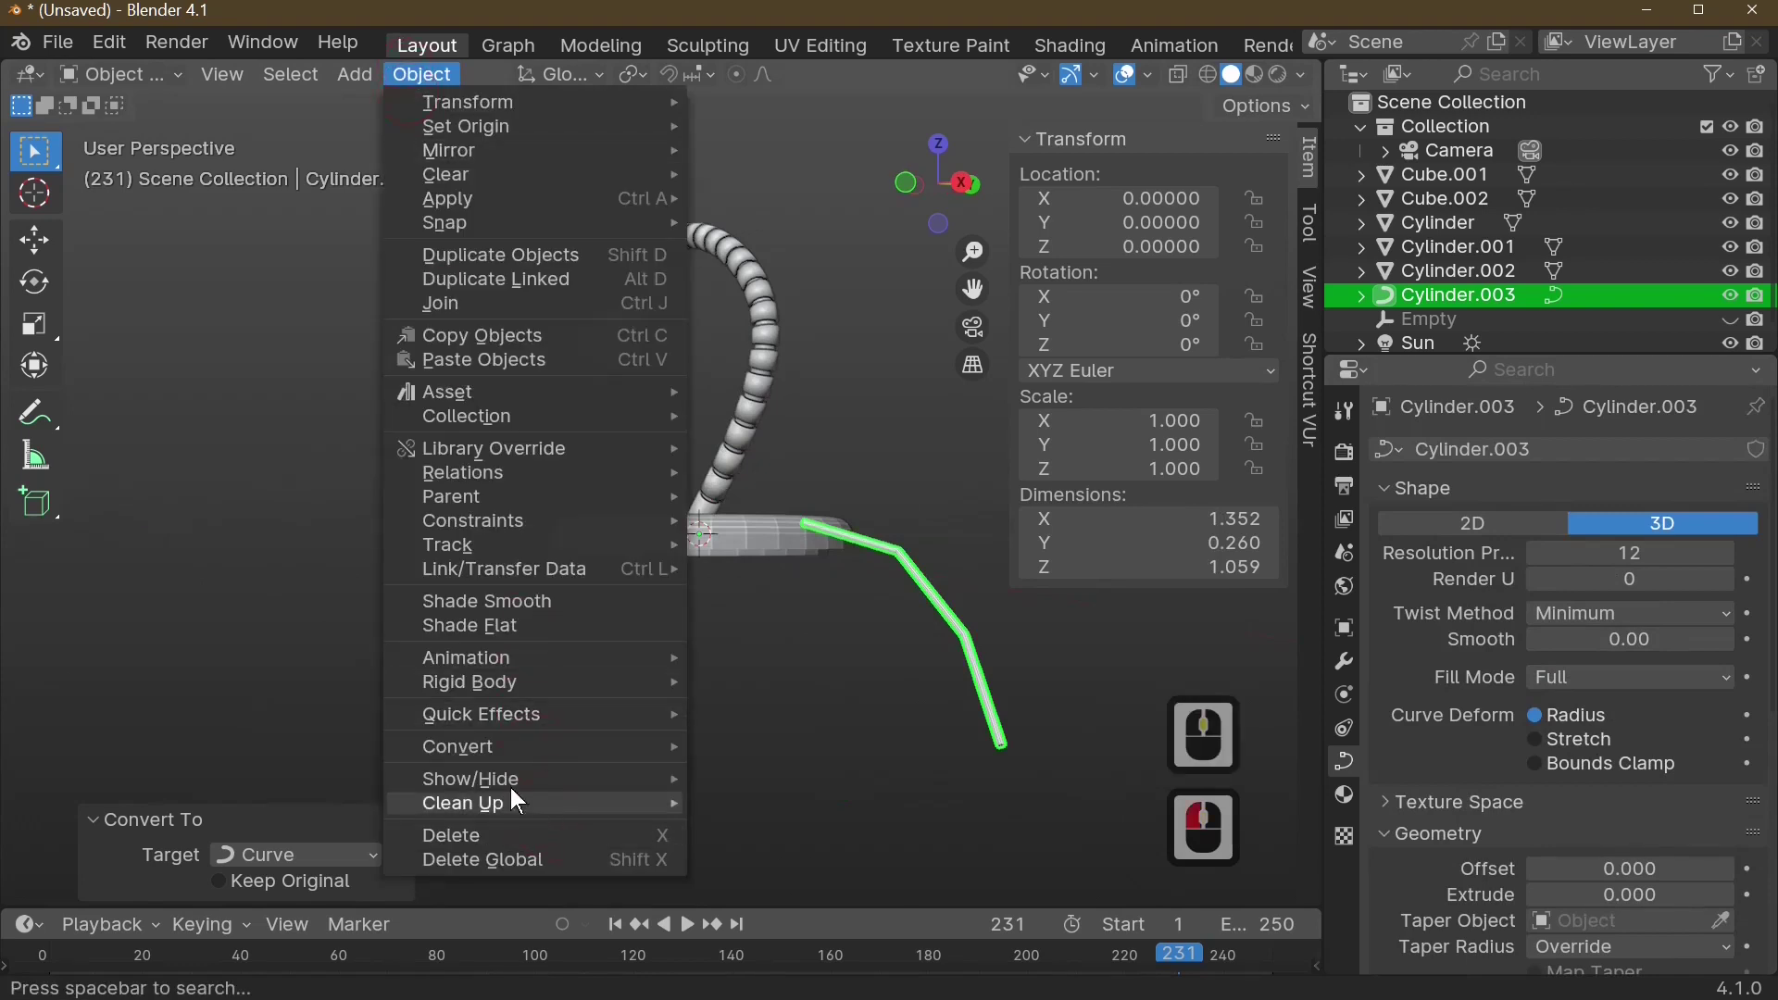
pyautogui.click(676, 747)
pyautogui.click(765, 774)
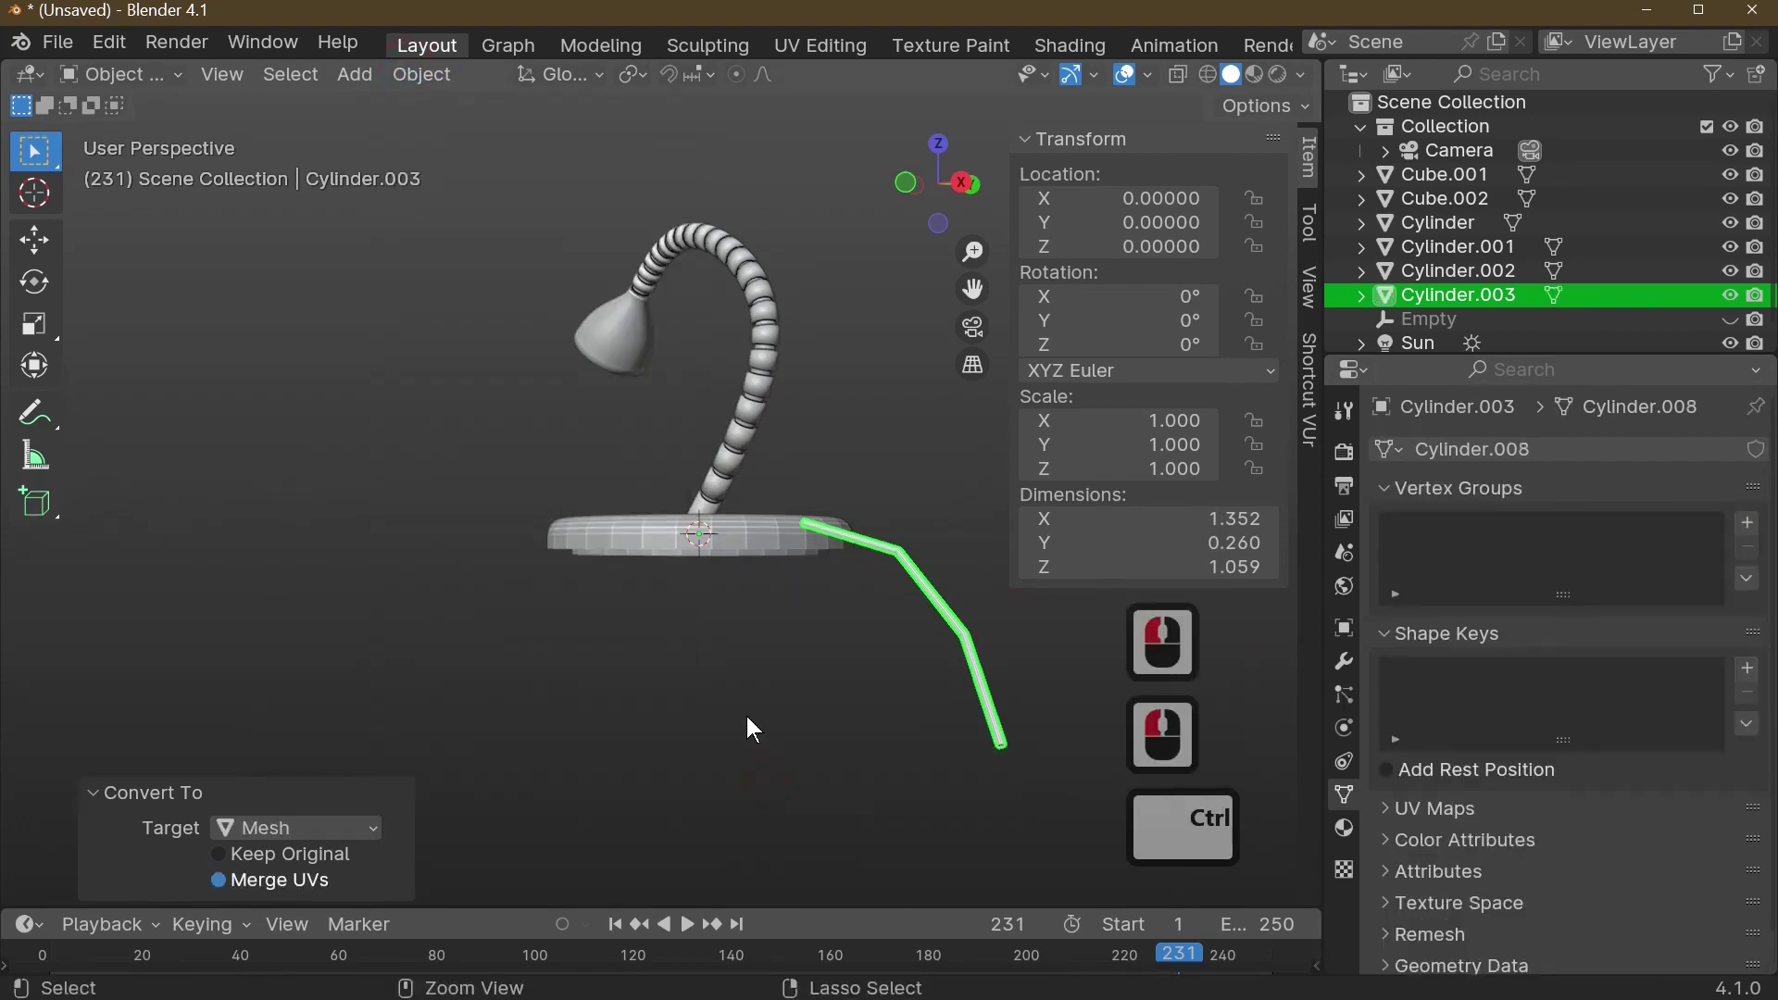
# - Smooth the cable mesh with a level 2 Subdivision modifier and apply it
pyautogui.hotkey('ctrl', '2')
pyautogui.moveTo(747, 717); pyautogui.dragTo(802, 836, button='middle')
pyautogui.press('Tab')
pyautogui.press('Tab')
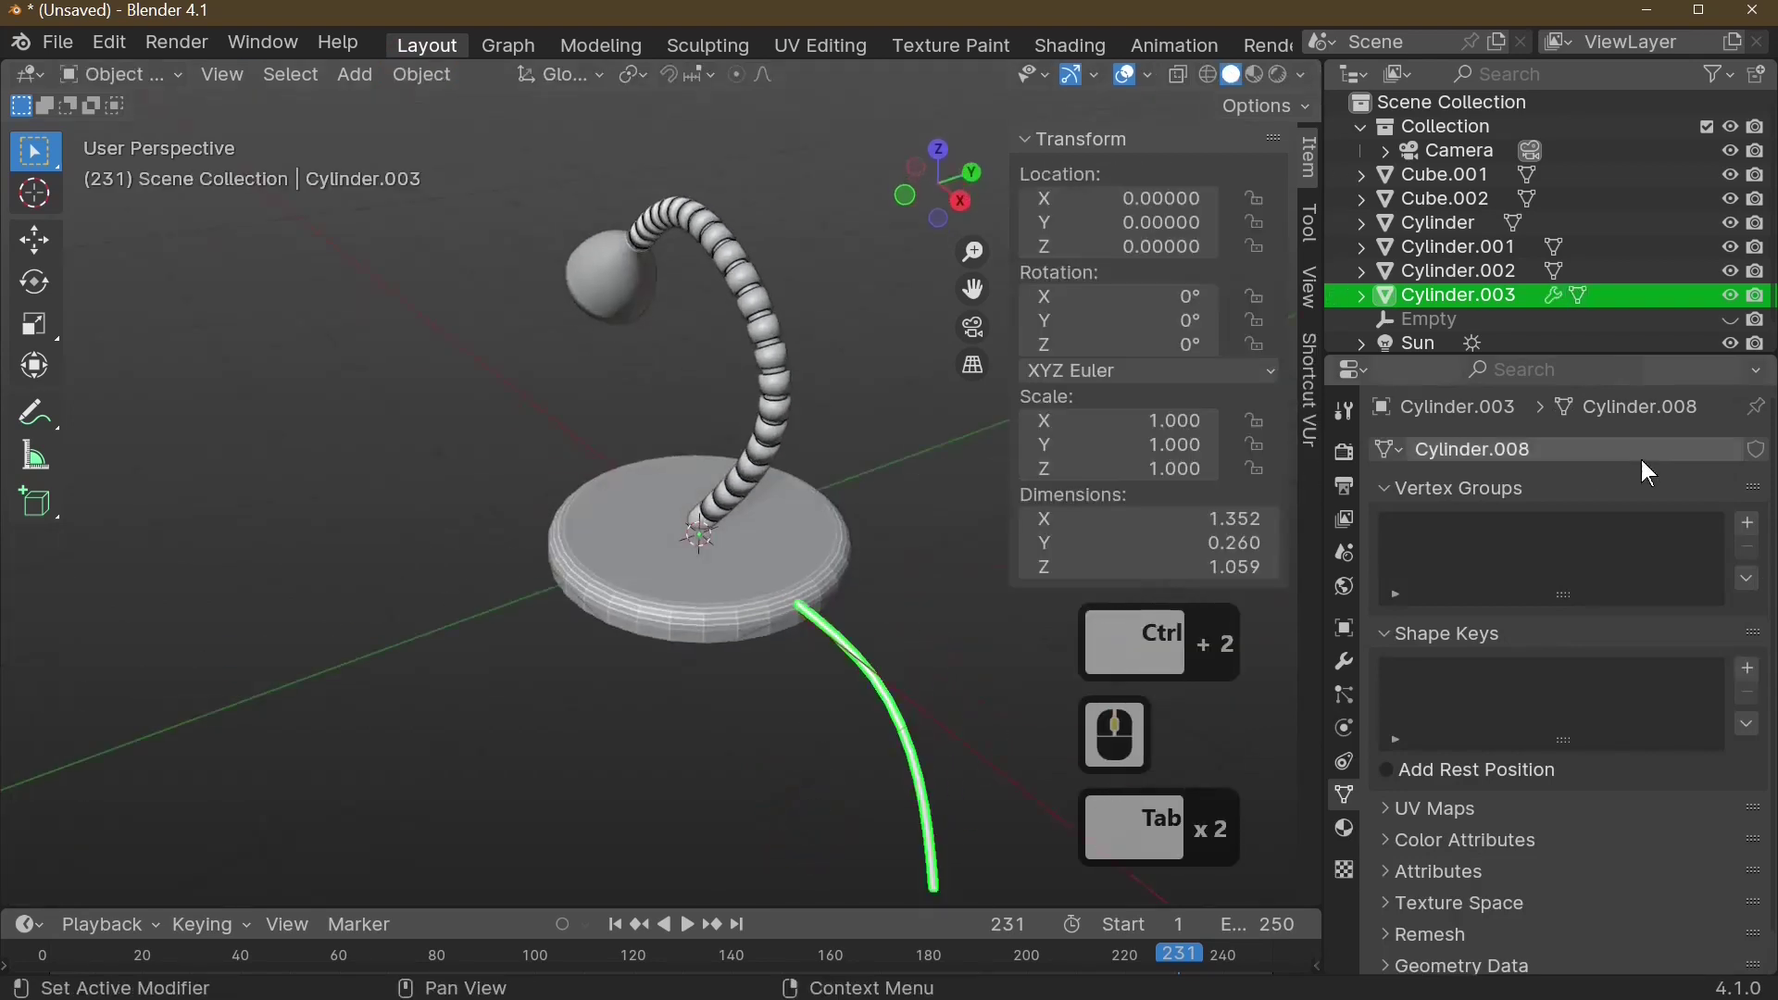
pyautogui.click(1345, 660)
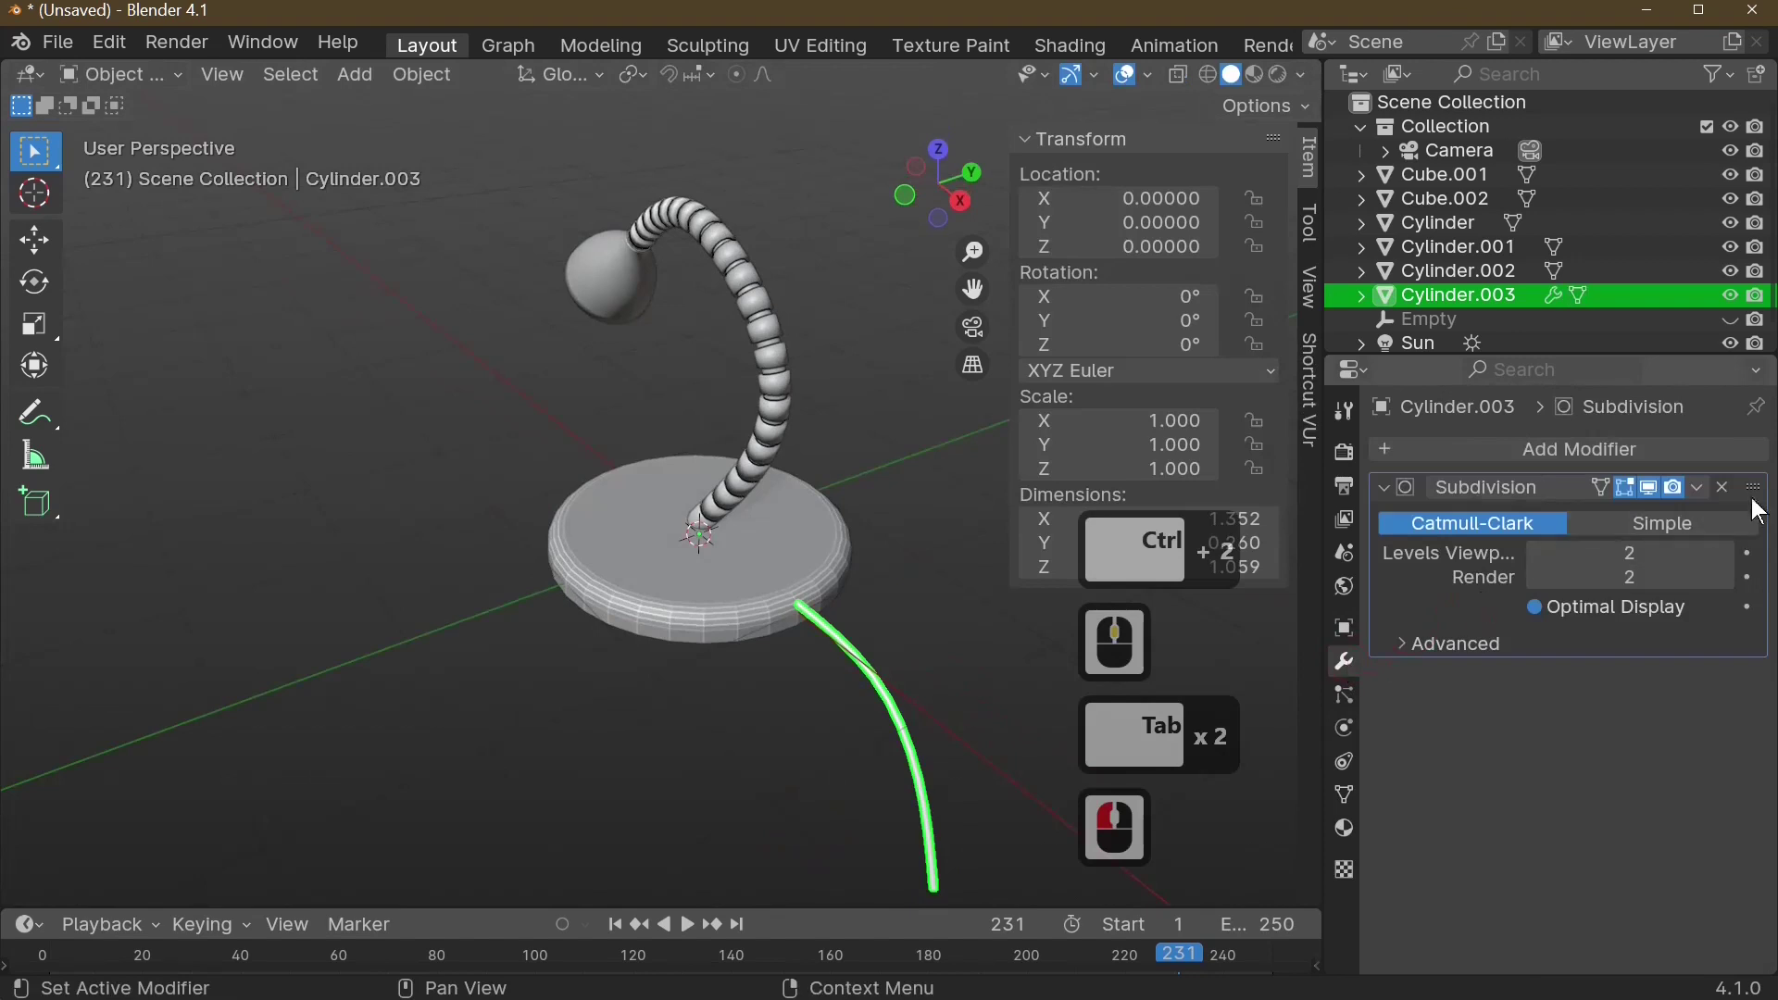
pyautogui.click(1705, 490)
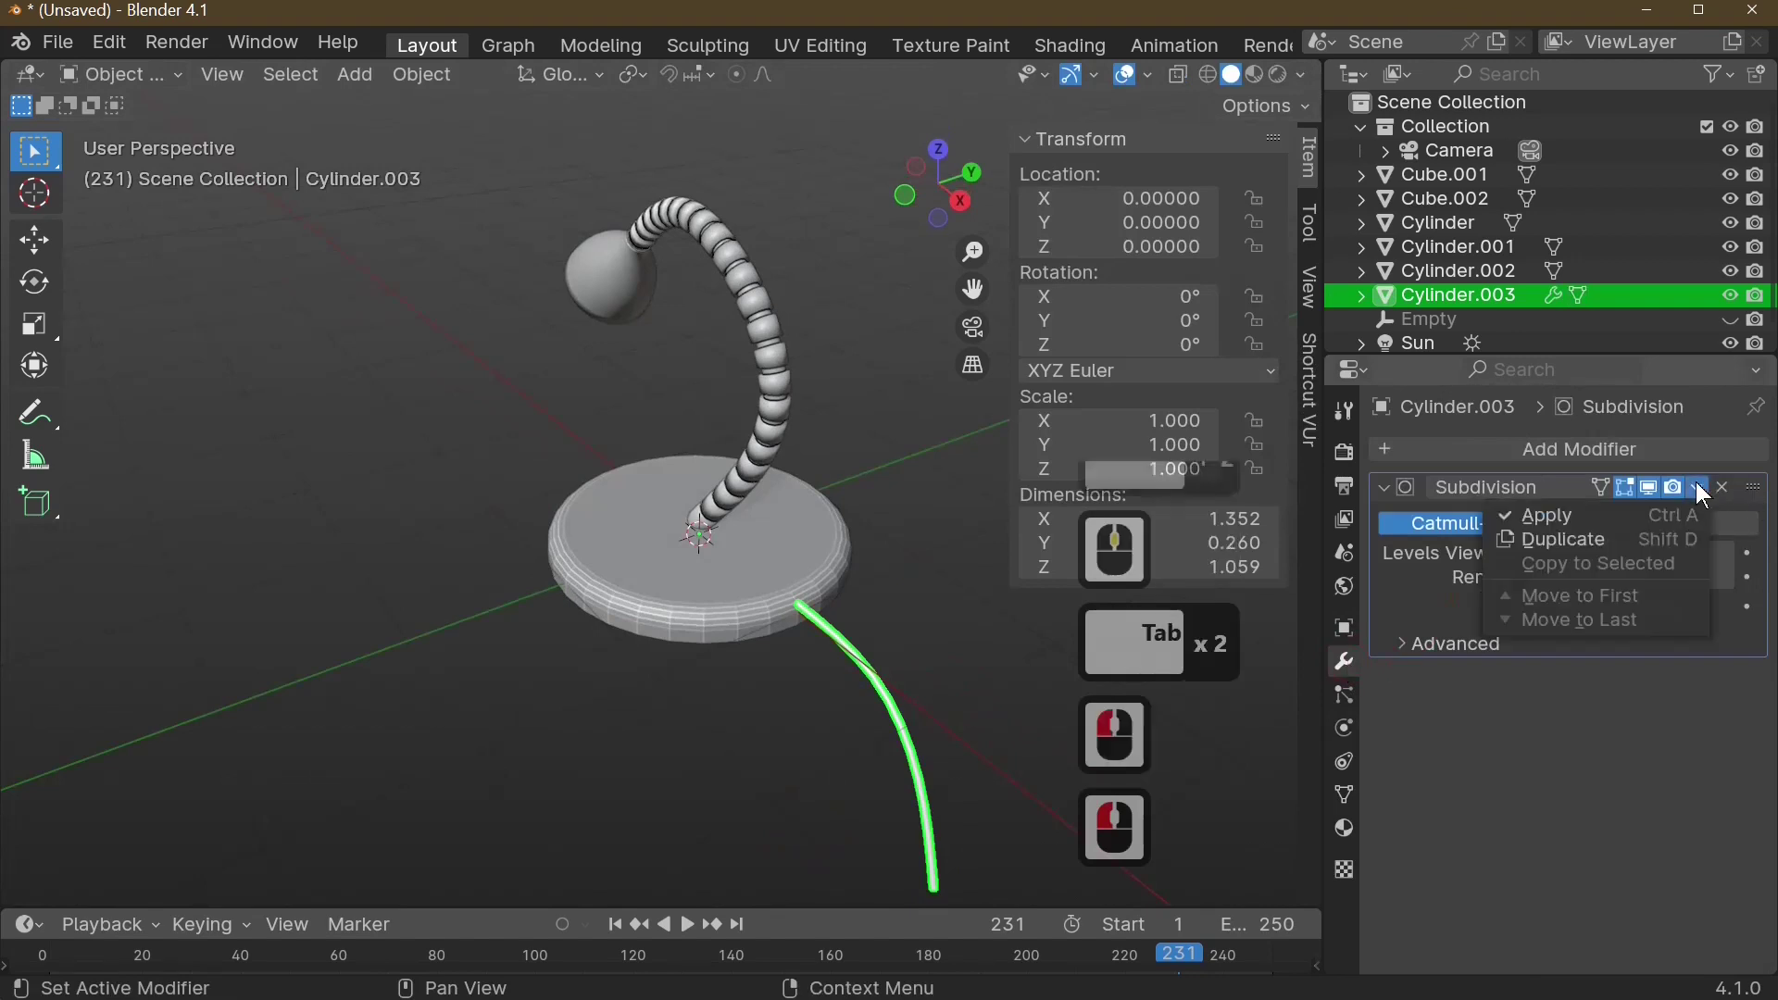
pyautogui.click(1568, 513)
# - Give the lamp's base disc a level 2 Subdivision modifier and smooth shading
pyautogui.press('g')
pyautogui.click(569, 224)
pyautogui.click(562, 230)
pyautogui.click(759, 219)
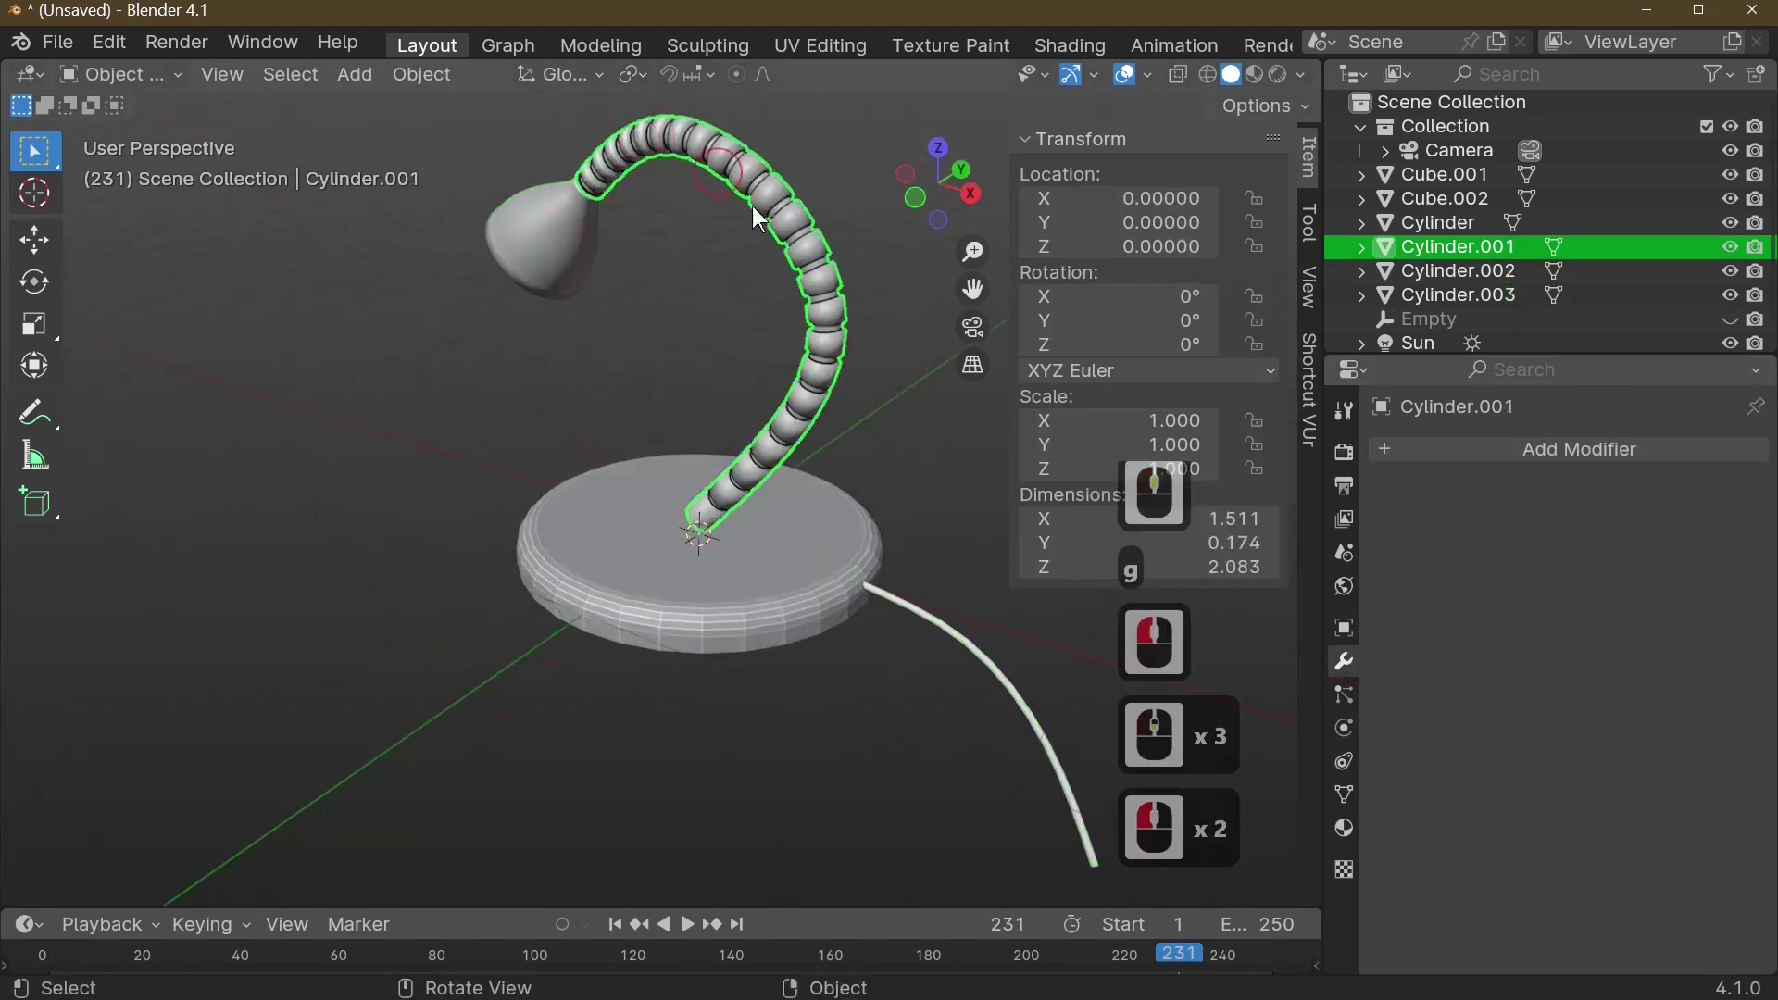
pyautogui.click(798, 509)
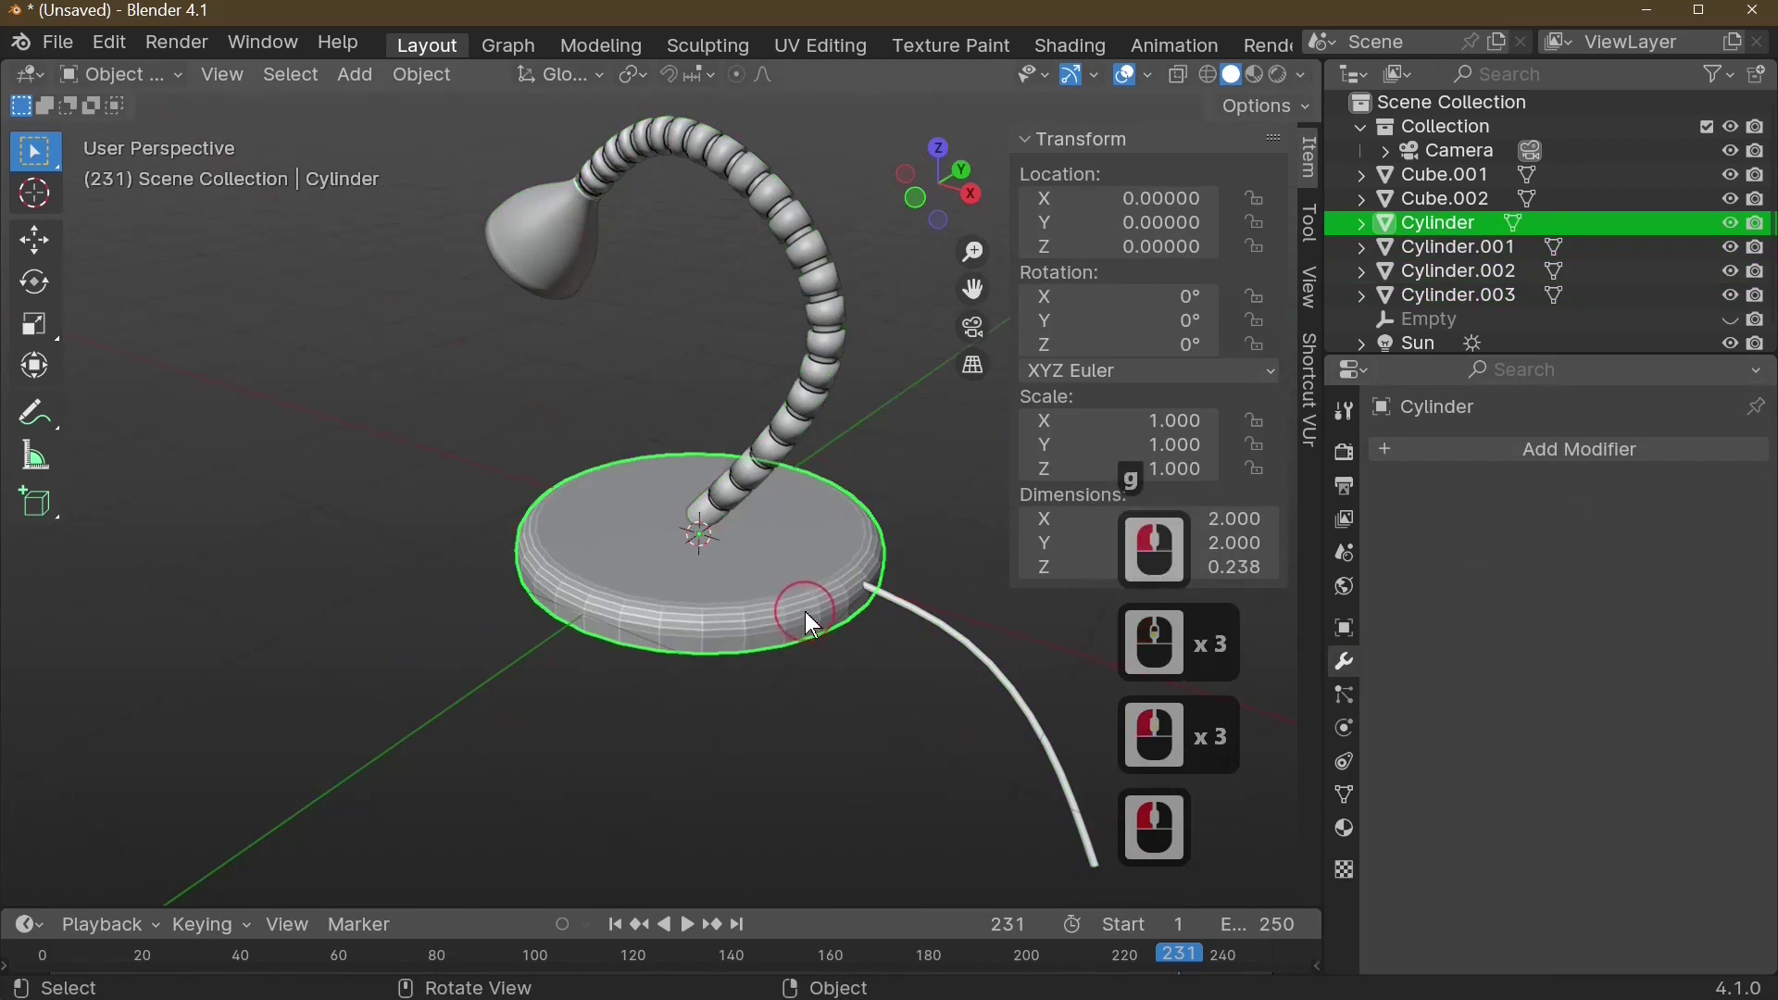
pyautogui.moveTo(804, 611); pyautogui.dragTo(862, 550, button='middle')
pyautogui.hotkey('ctrl', '2')
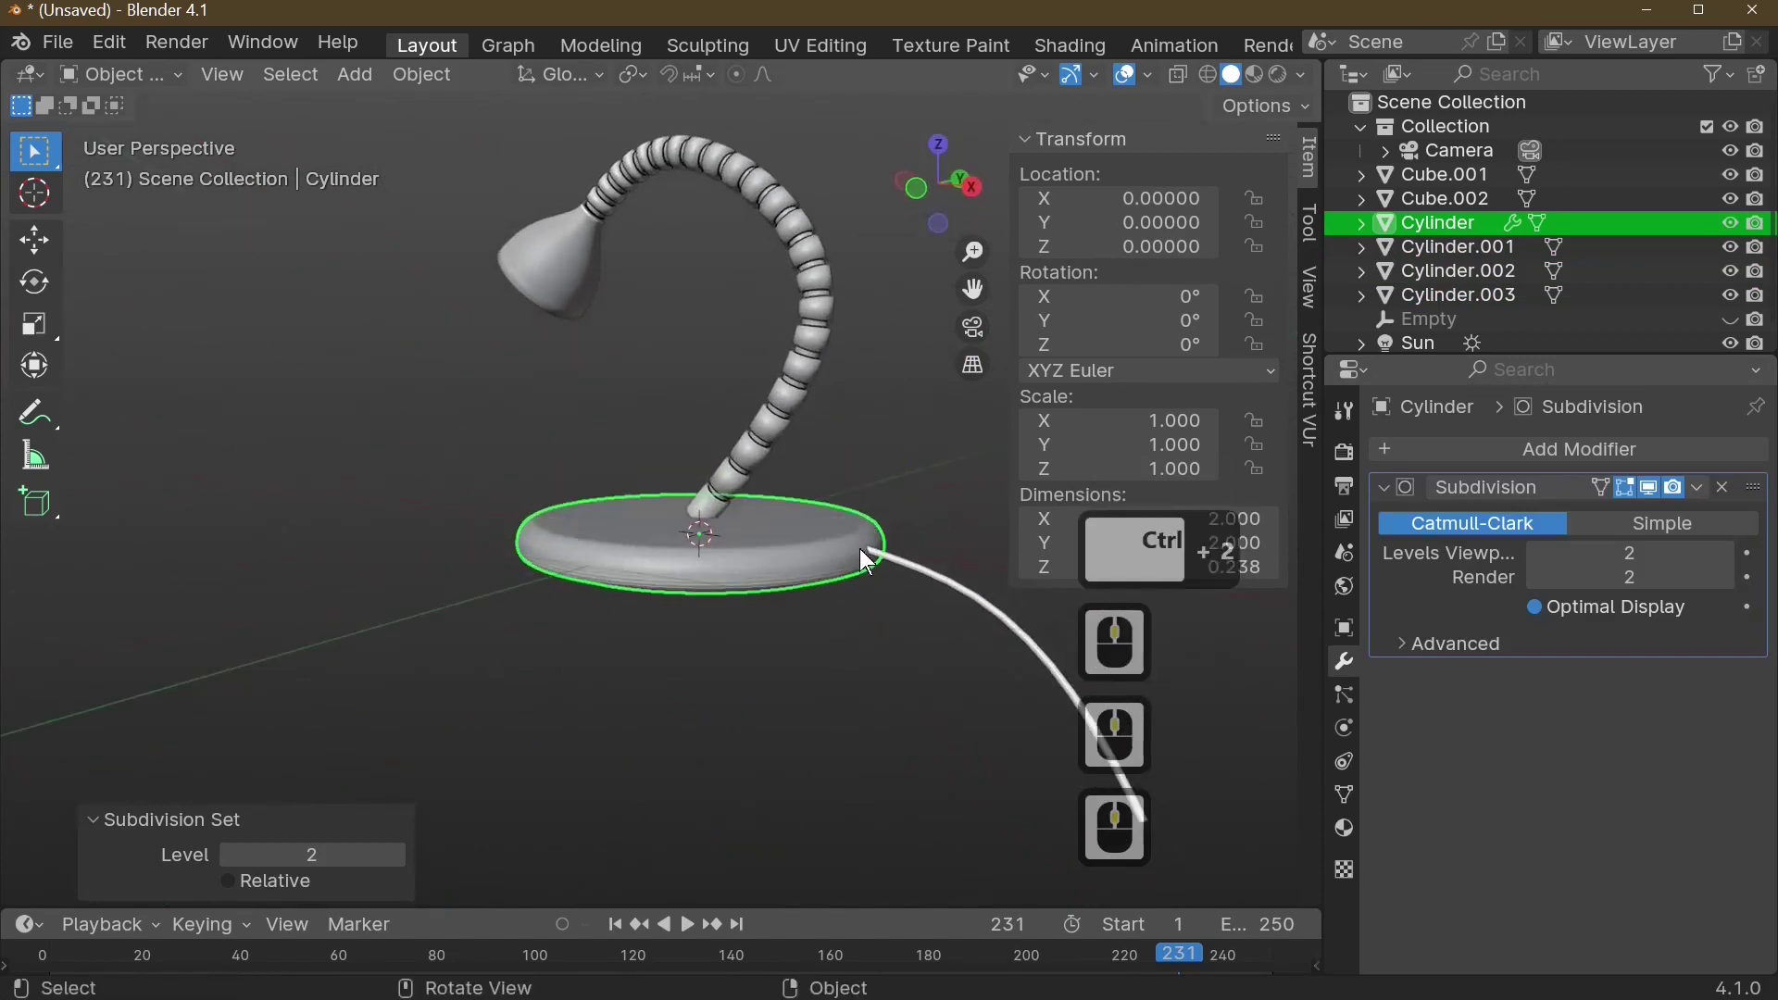
pyautogui.rightClick(859, 550)
pyautogui.click(636, 524)
# - Add a new mesh cylinder at the origin with 32 vertices, radius 1 and depth 2
pyautogui.moveTo(845, 754); pyautogui.dragTo(980, 625, button='middle')
pyautogui.click(370, 69)
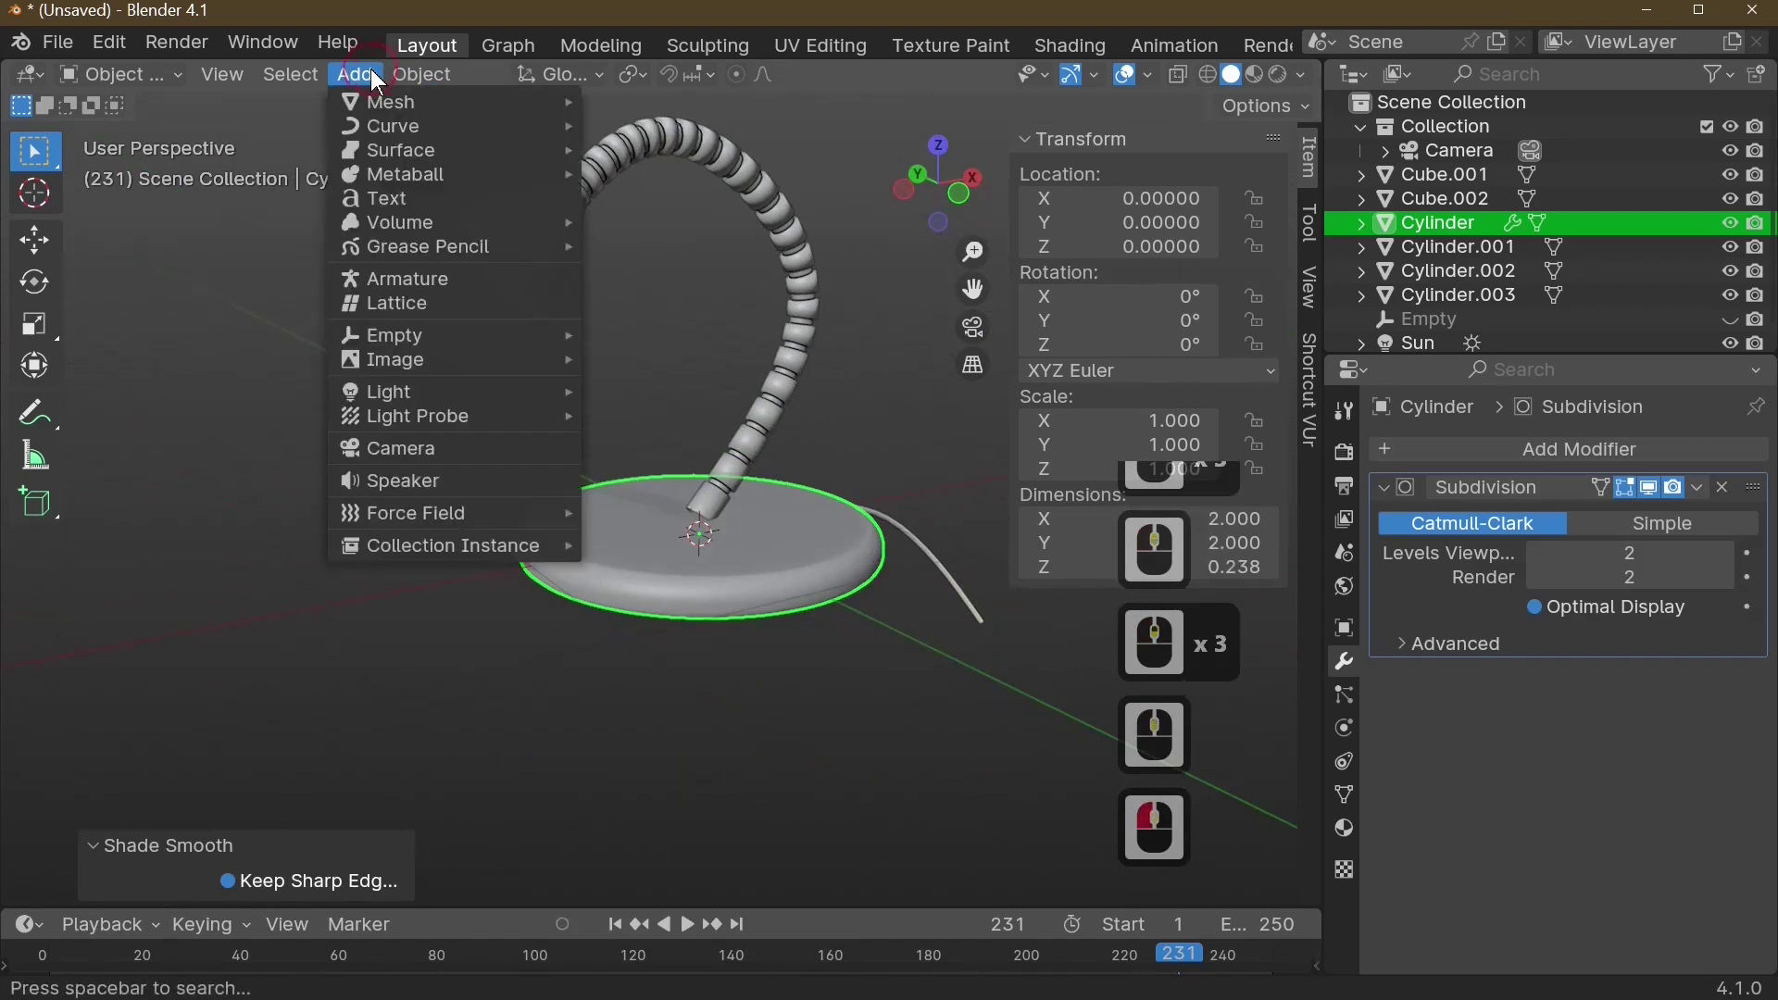
pyautogui.moveTo(379, 111)
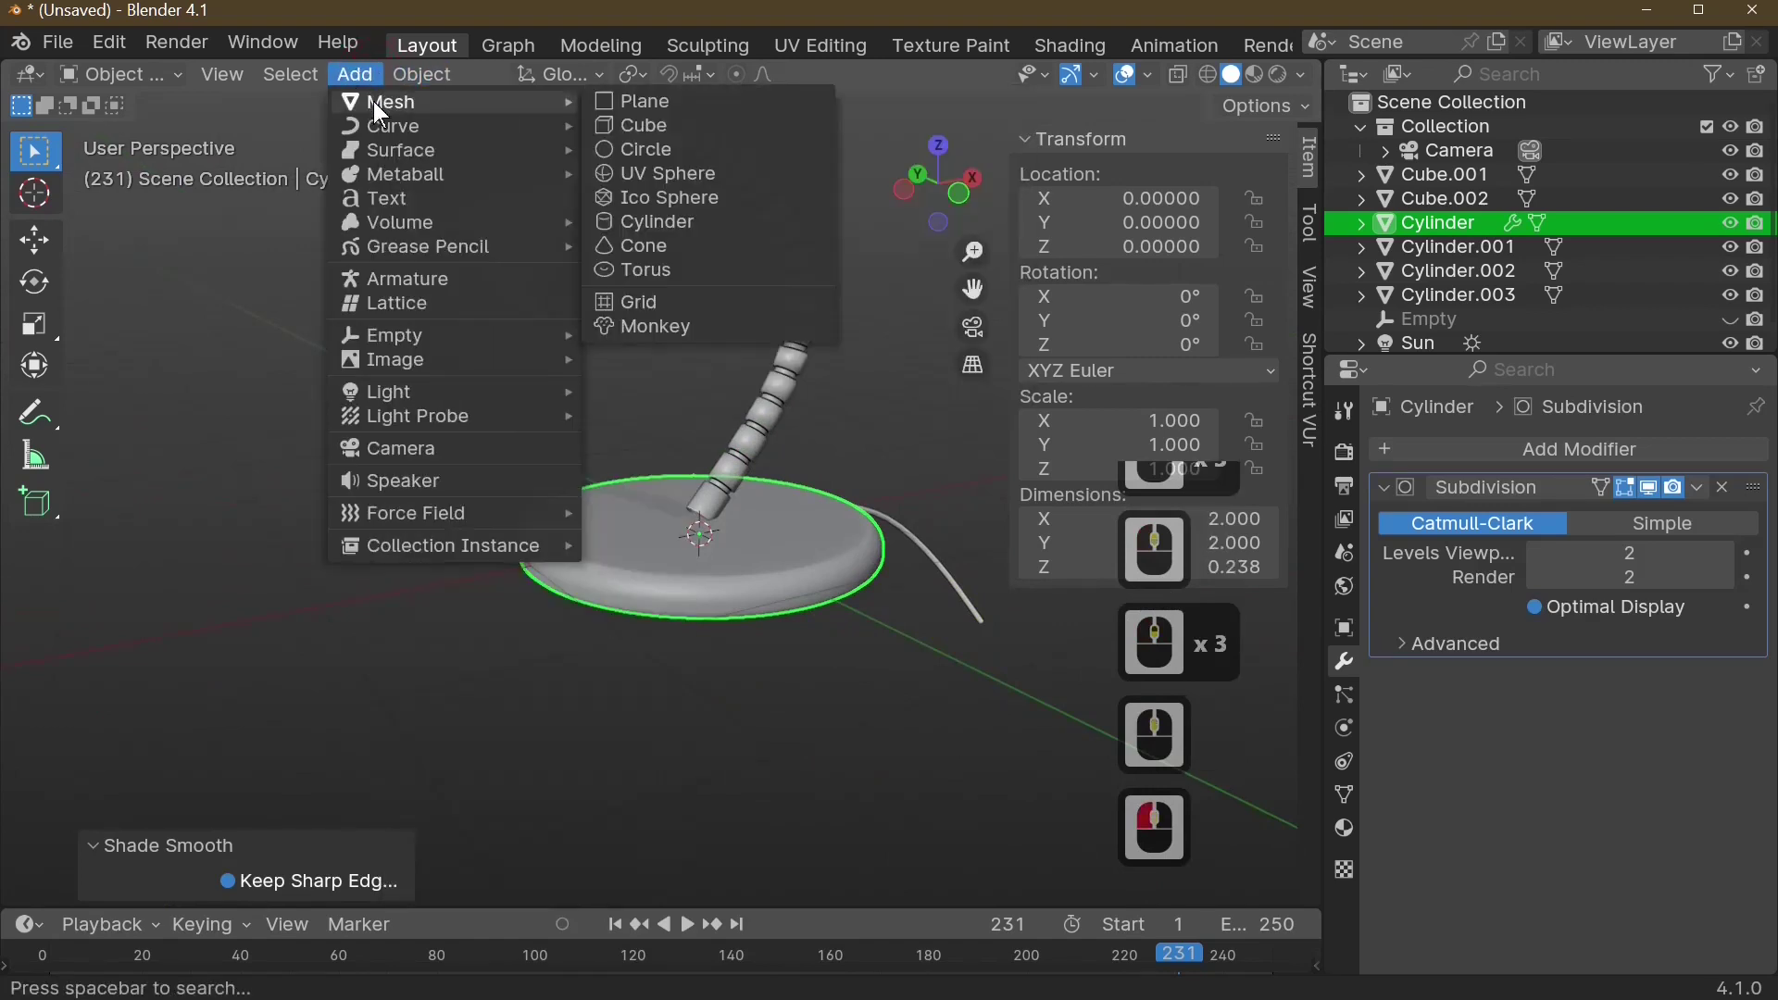
pyautogui.click(698, 221)
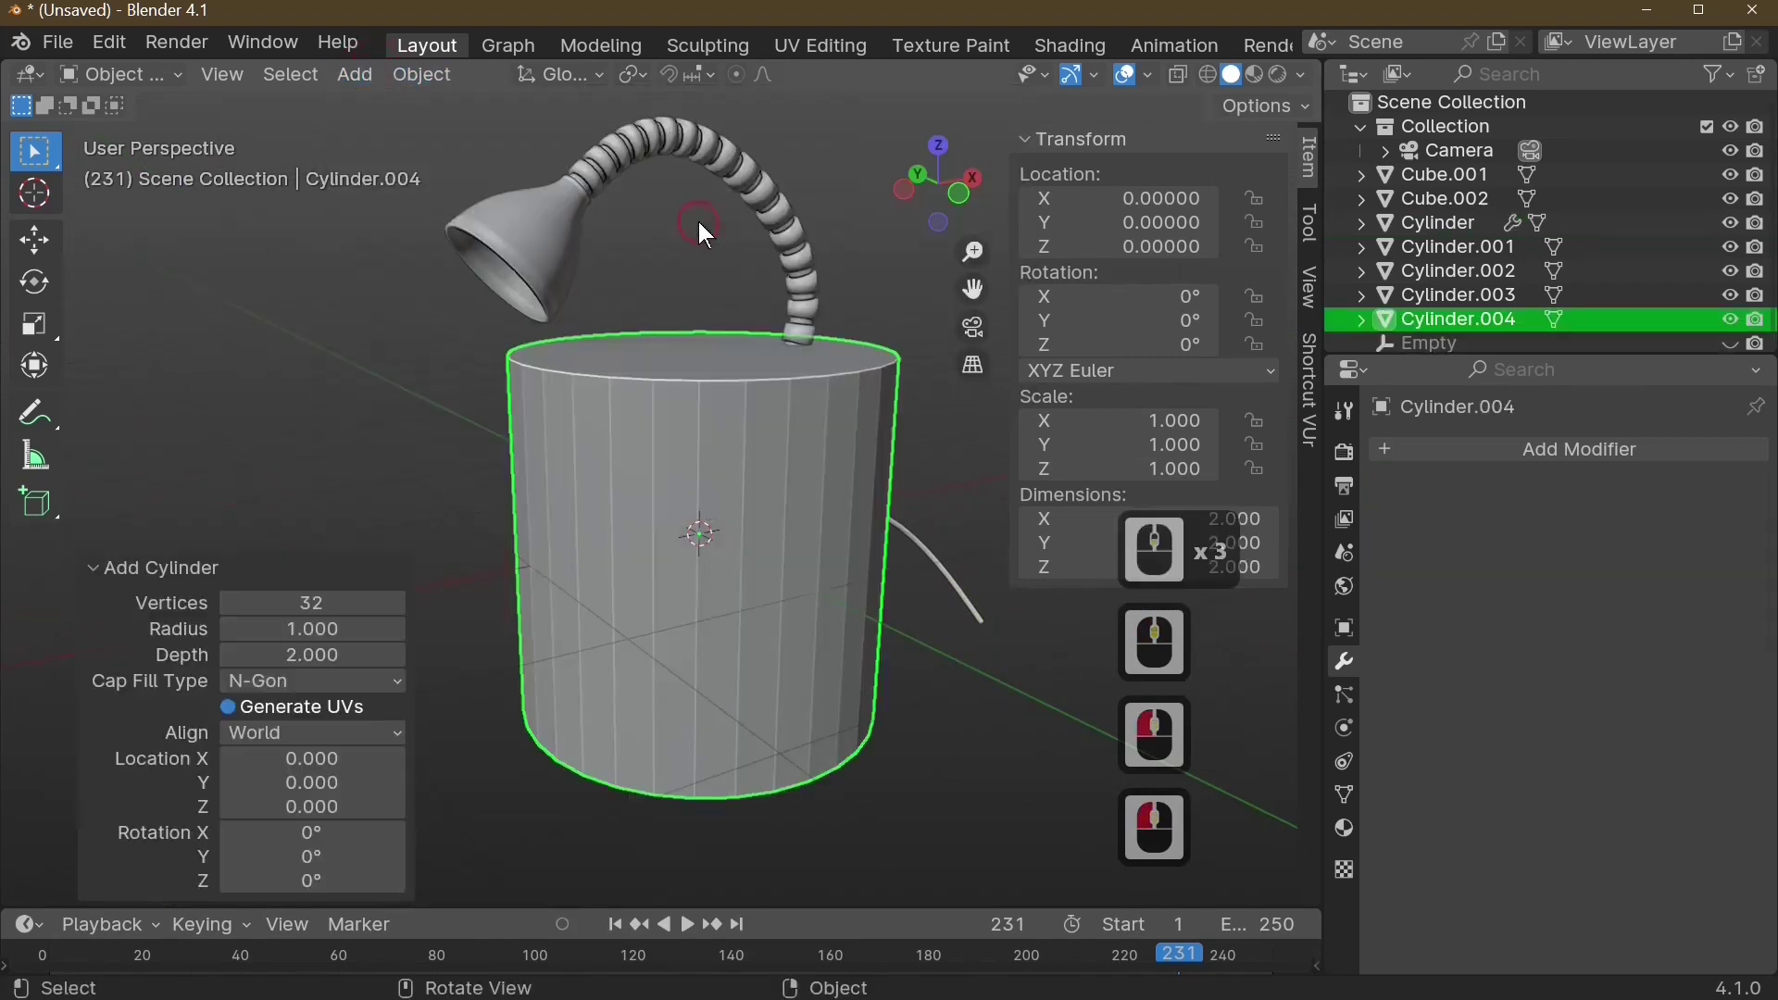
pyautogui.click(775, 555)
pyautogui.scroll(2, 793, 570)
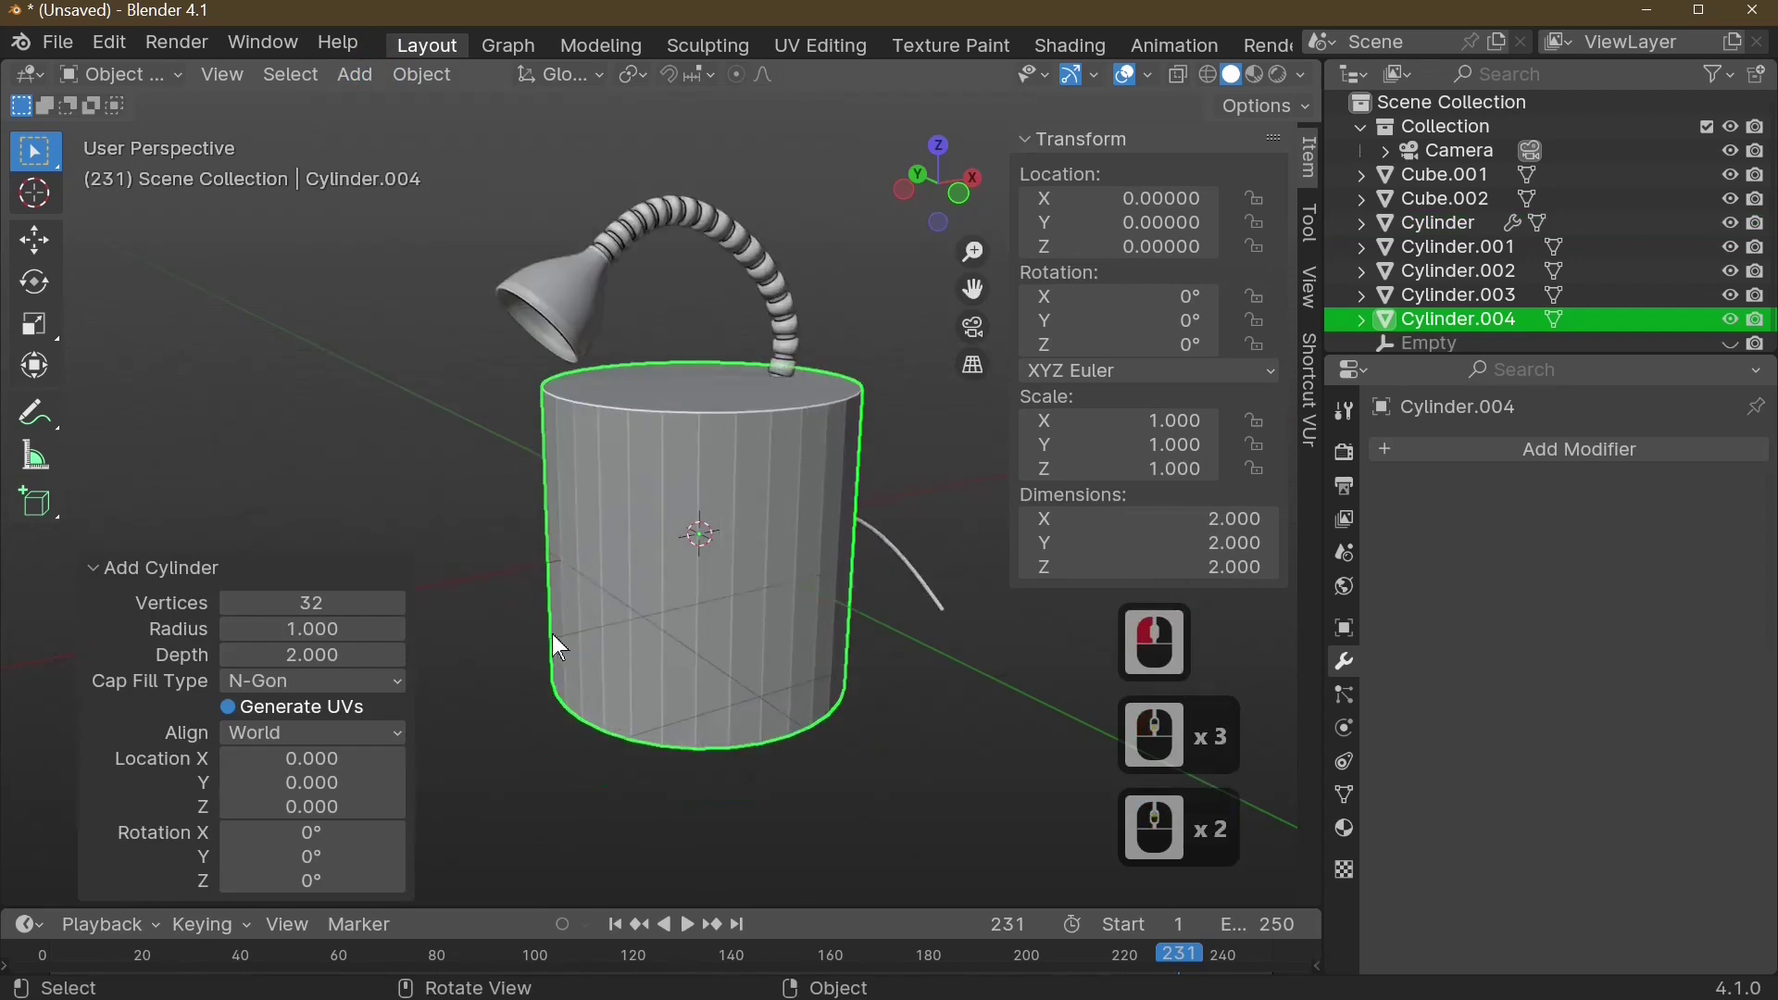
# - Bevel the edges of the new cylinder's top face with a width of 0.22 and 4 segments
pyautogui.press('Tab')
pyautogui.click(787, 400)
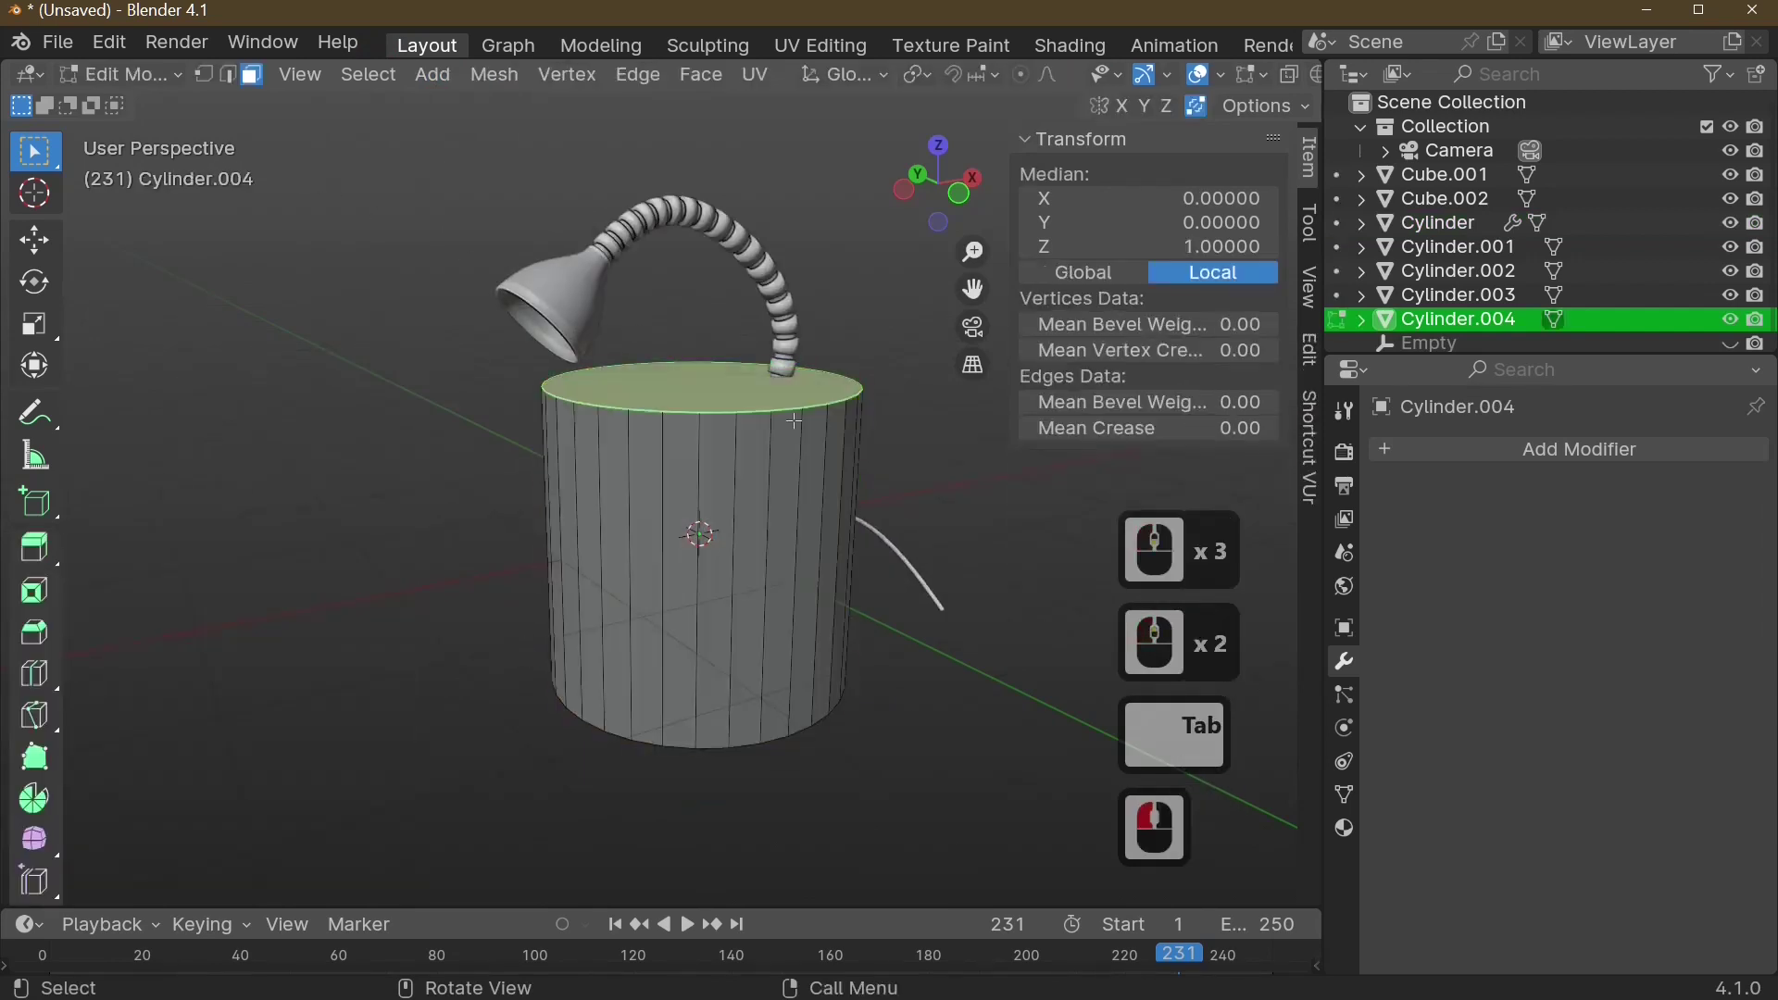
pyautogui.hotkey('ctrl', 'b')
pyautogui.click(795, 420)
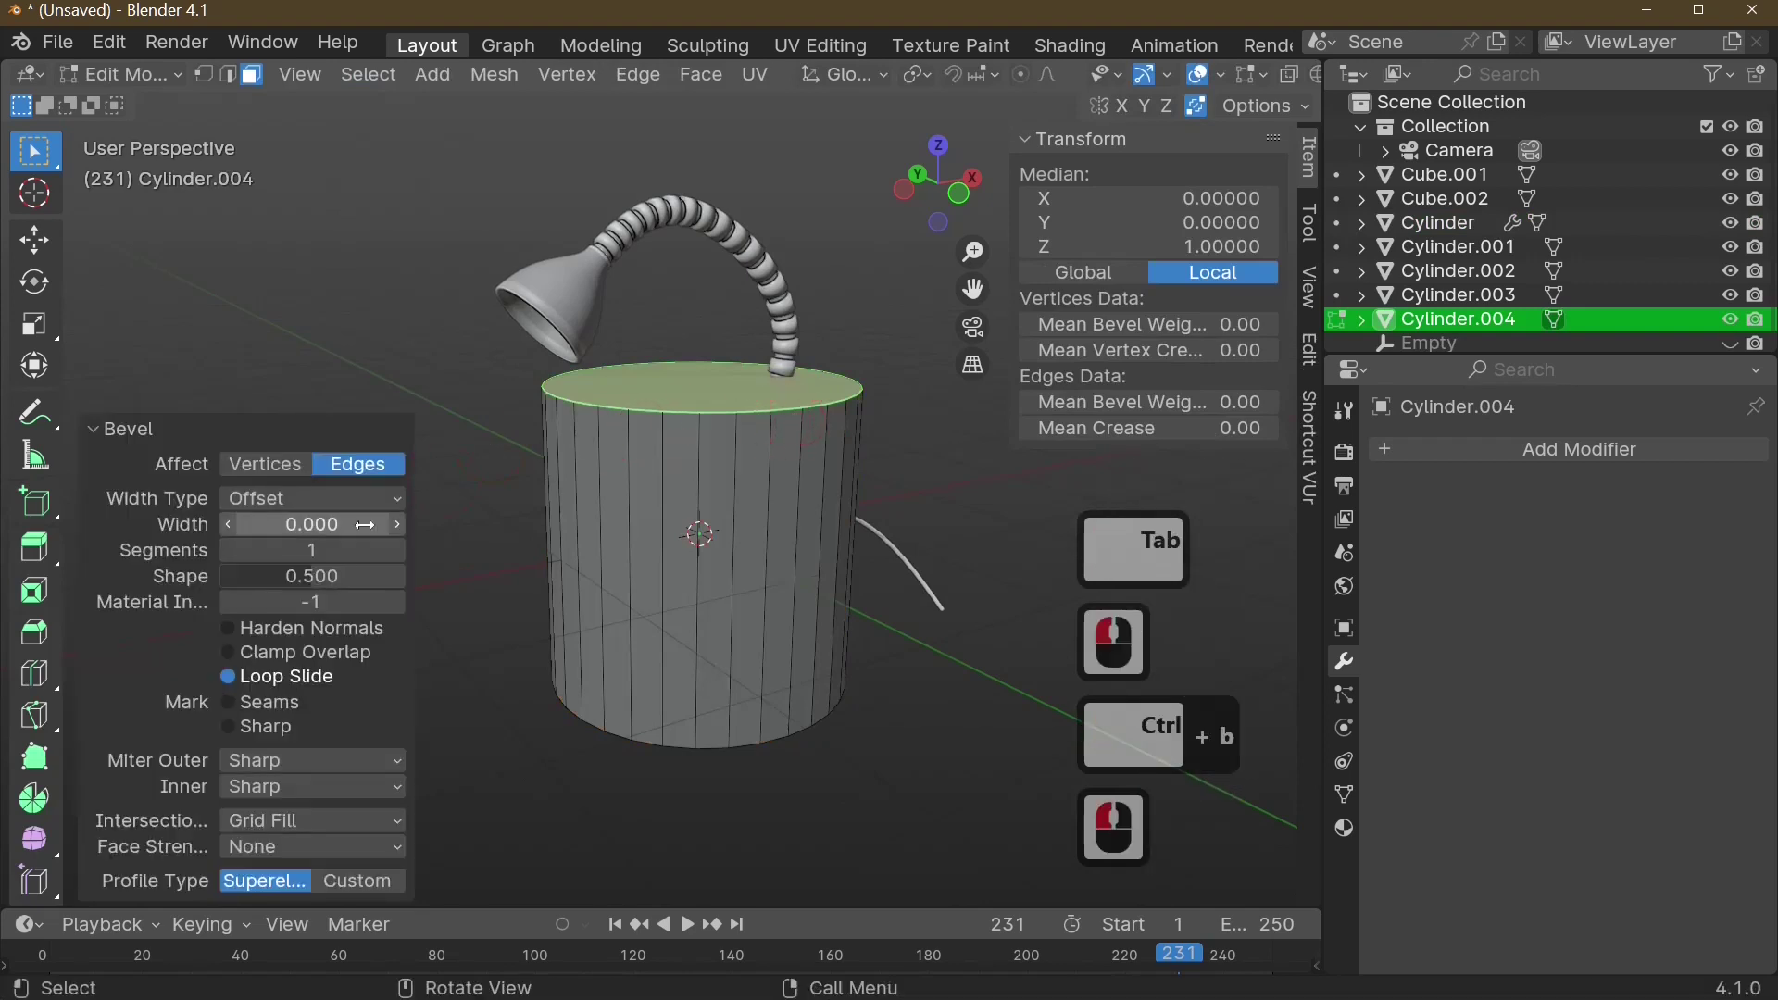
pyautogui.moveTo(312, 524); pyautogui.dragTo(343, 538)
pyautogui.click(398, 551)
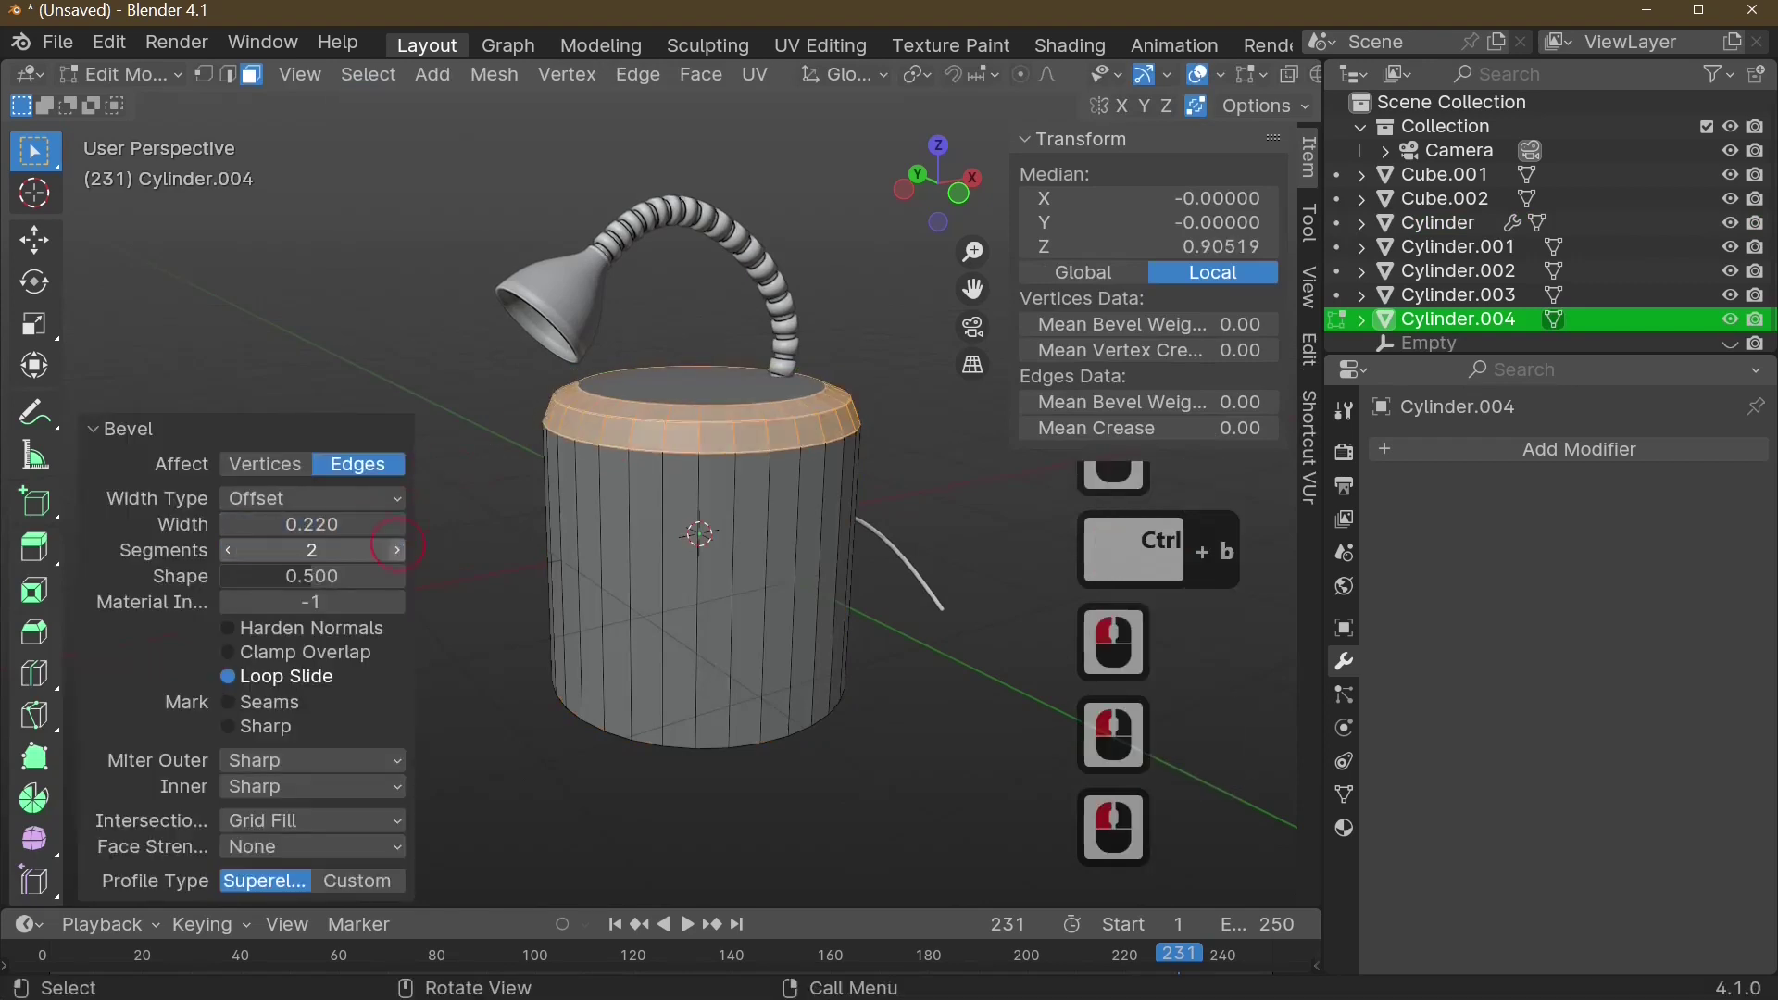
pyautogui.click(399, 551)
pyautogui.click(398, 551)
pyautogui.scroll(-2, 721, 639)
# - Add one edge loop around the new cylinder's side, slid toward its bottom edge with a factor of about 0.705
pyautogui.click(736, 565)
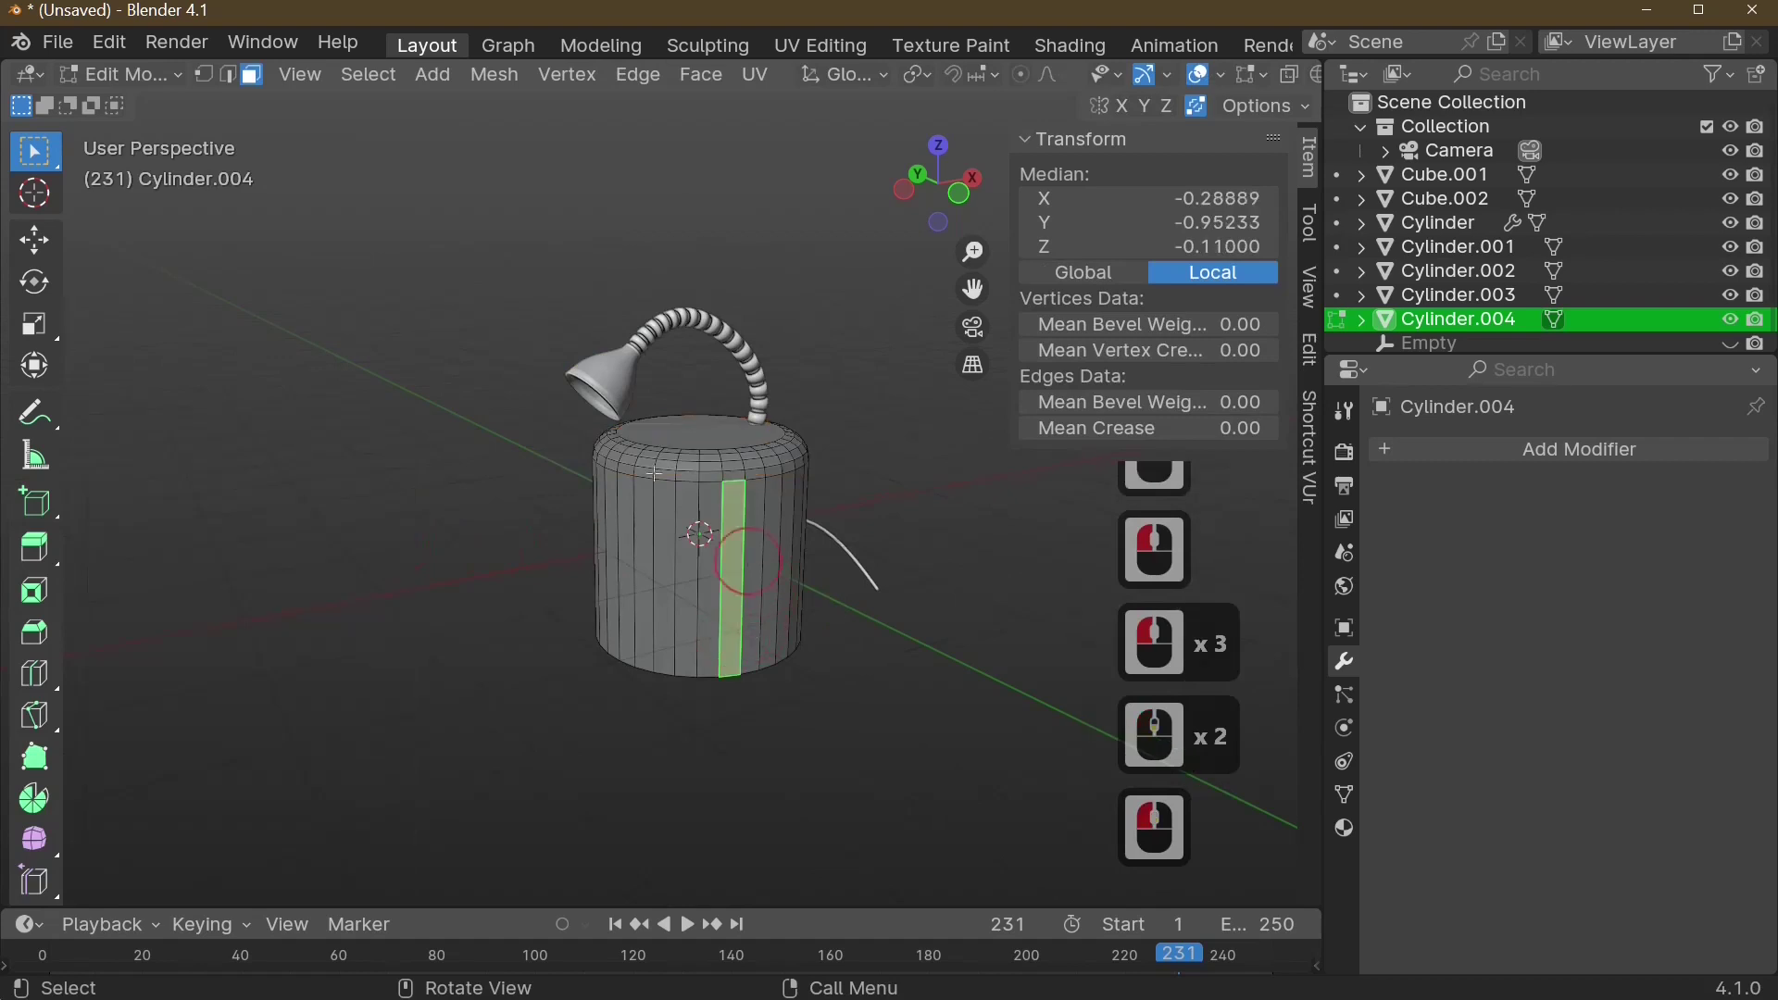
pyautogui.press('ctrl')
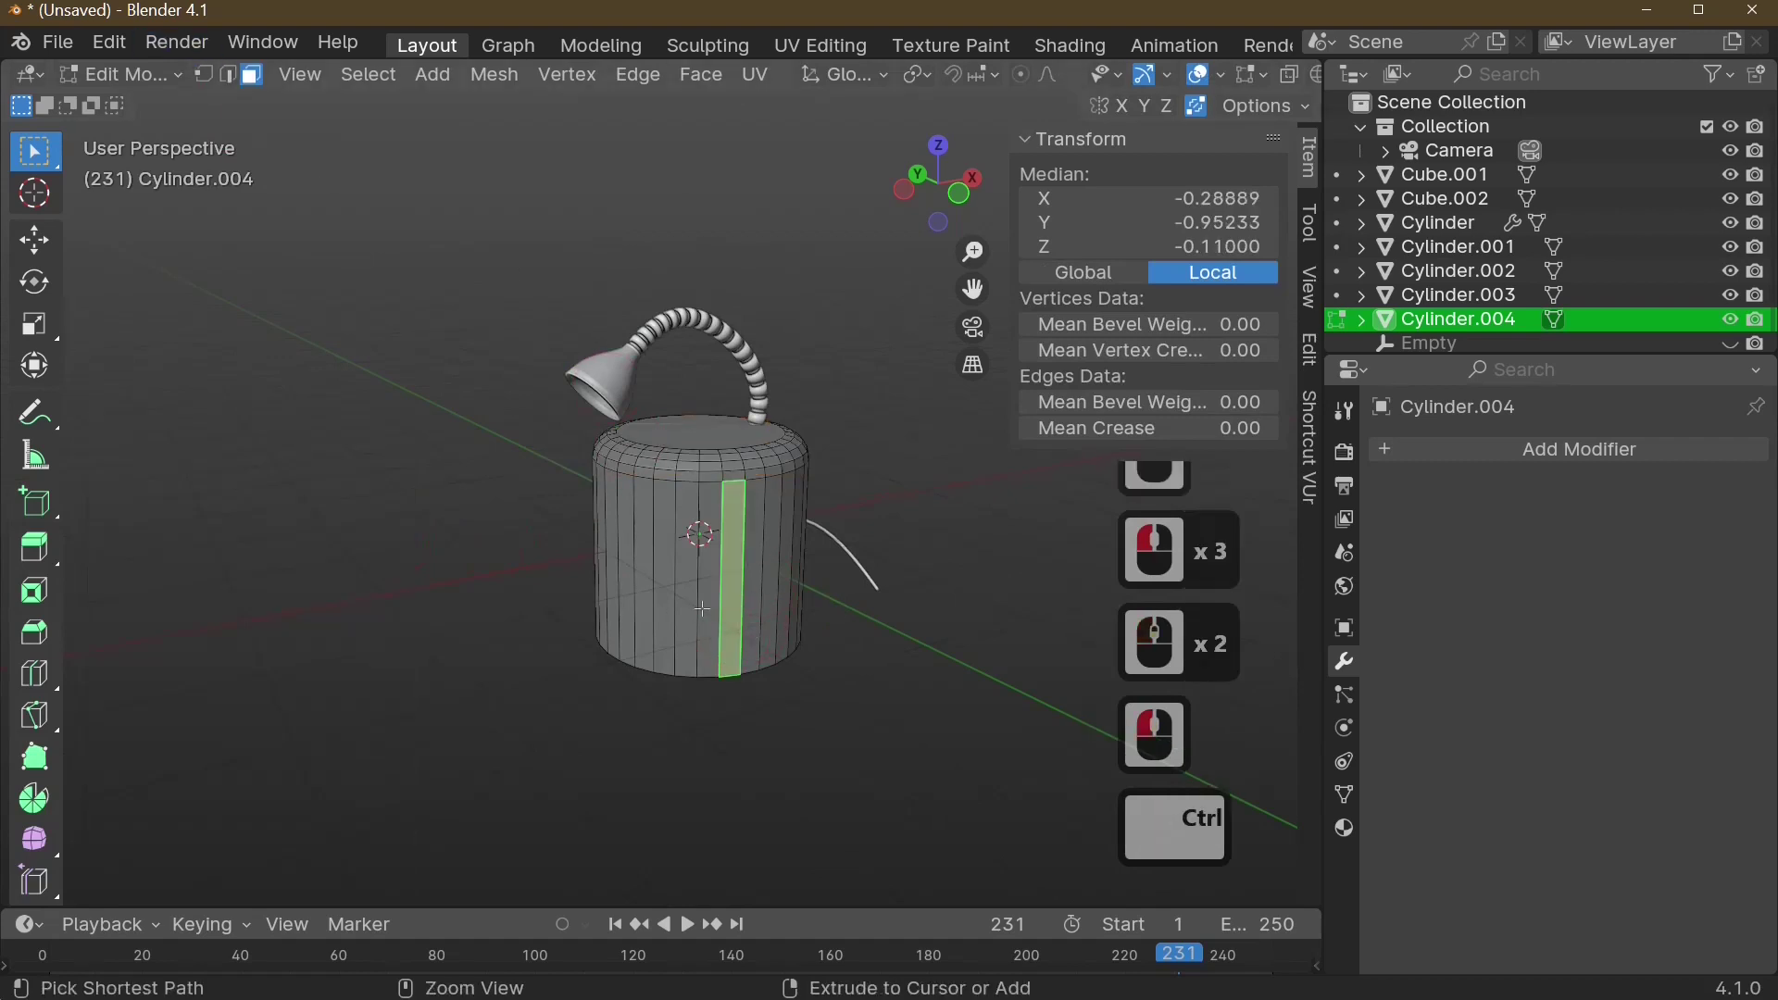
pyautogui.hotkey('ctrl', 'r')
pyautogui.click(714, 623)
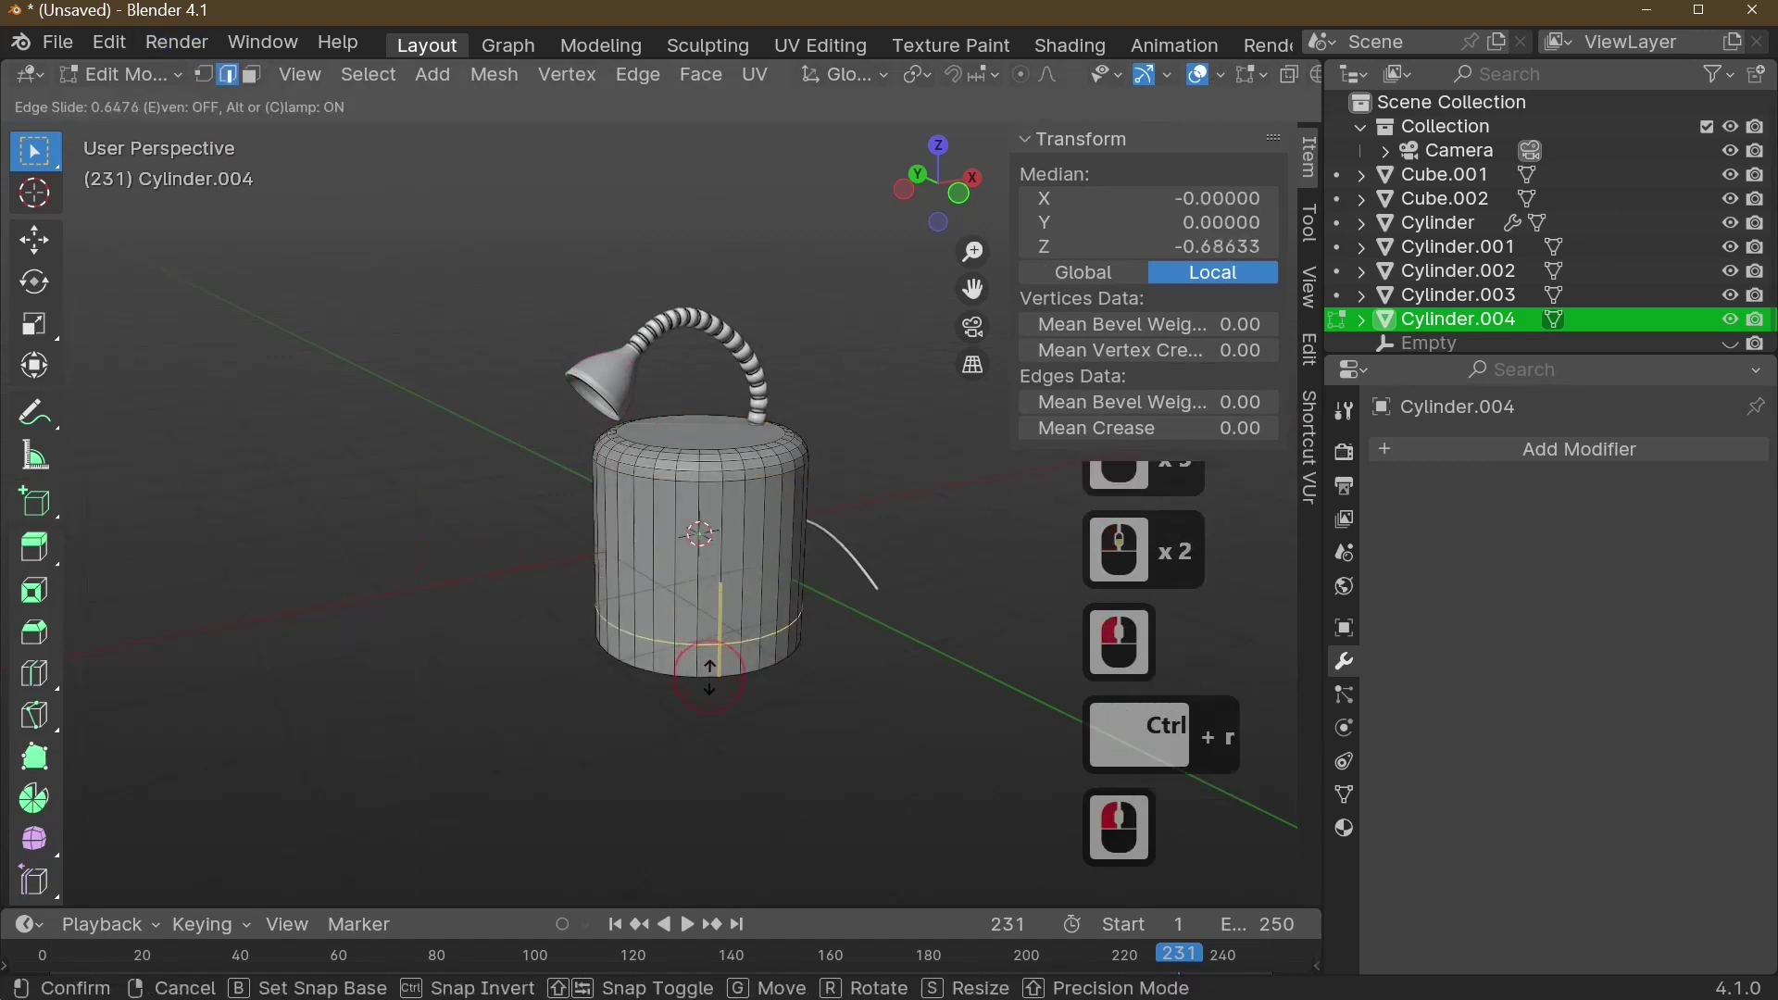
pyautogui.click(693, 479)
pyautogui.click(242, 74)
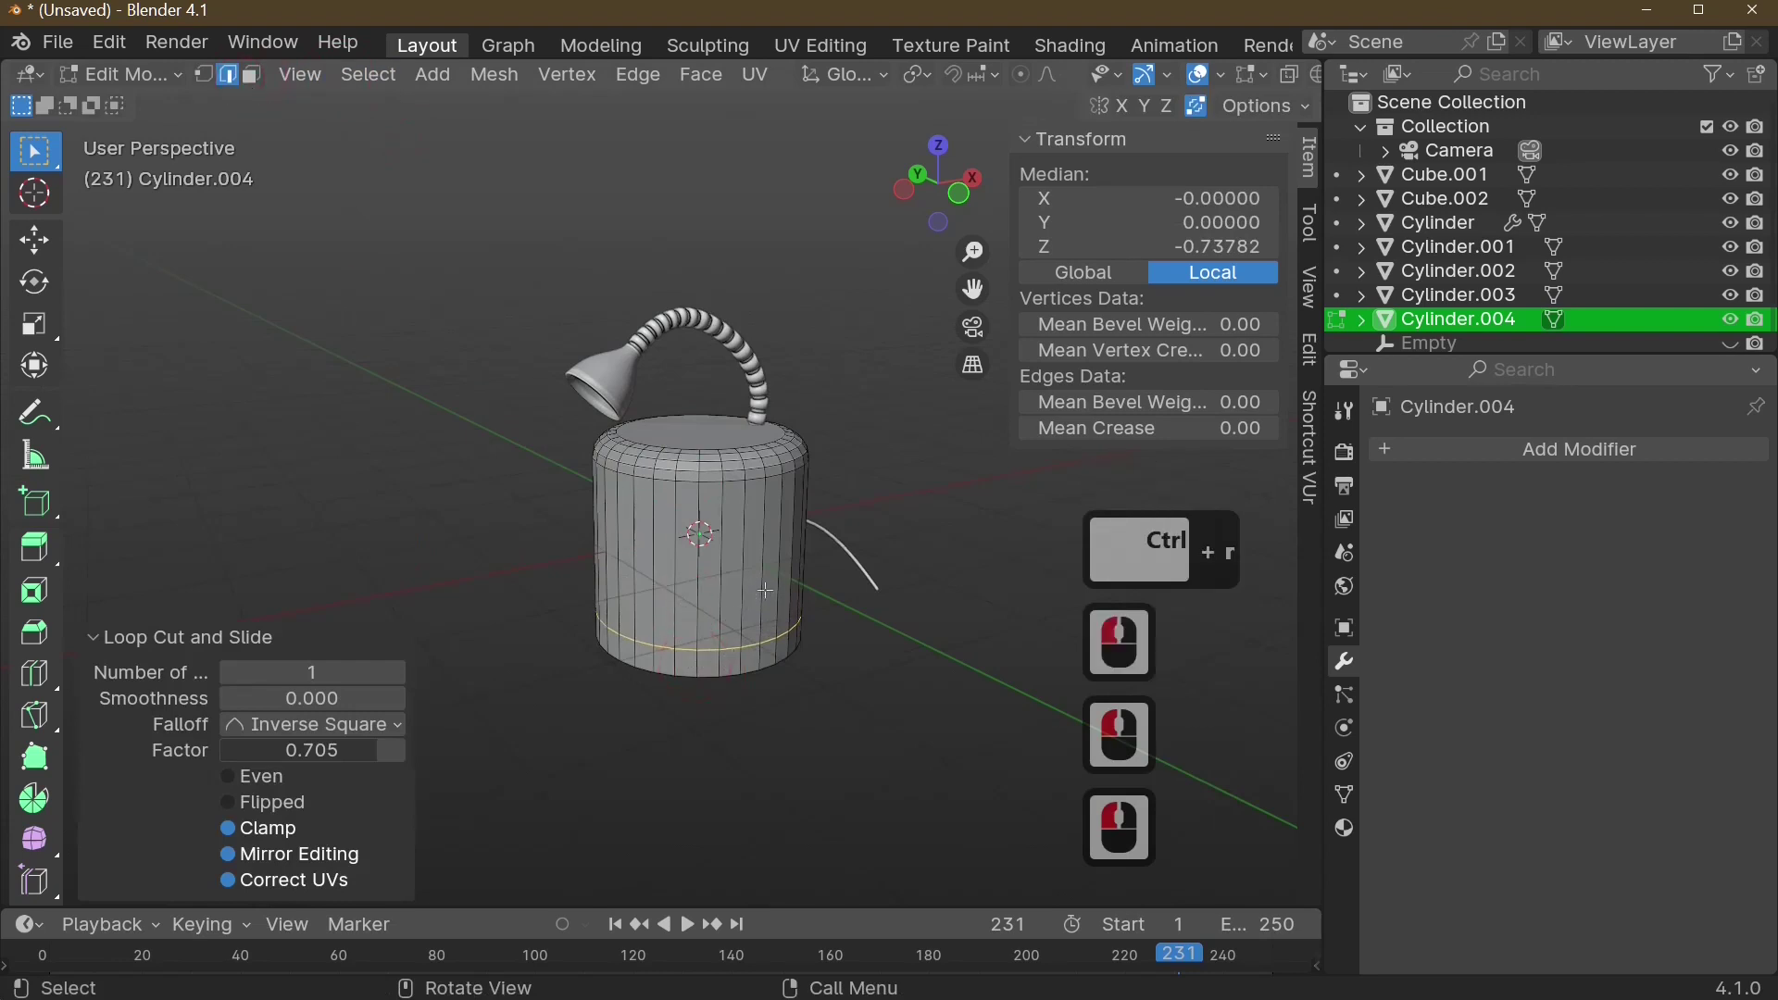
# - Flatten the new cylinder by scaling it along Z to about 0.5
pyautogui.press('Tab')
pyautogui.press('s')
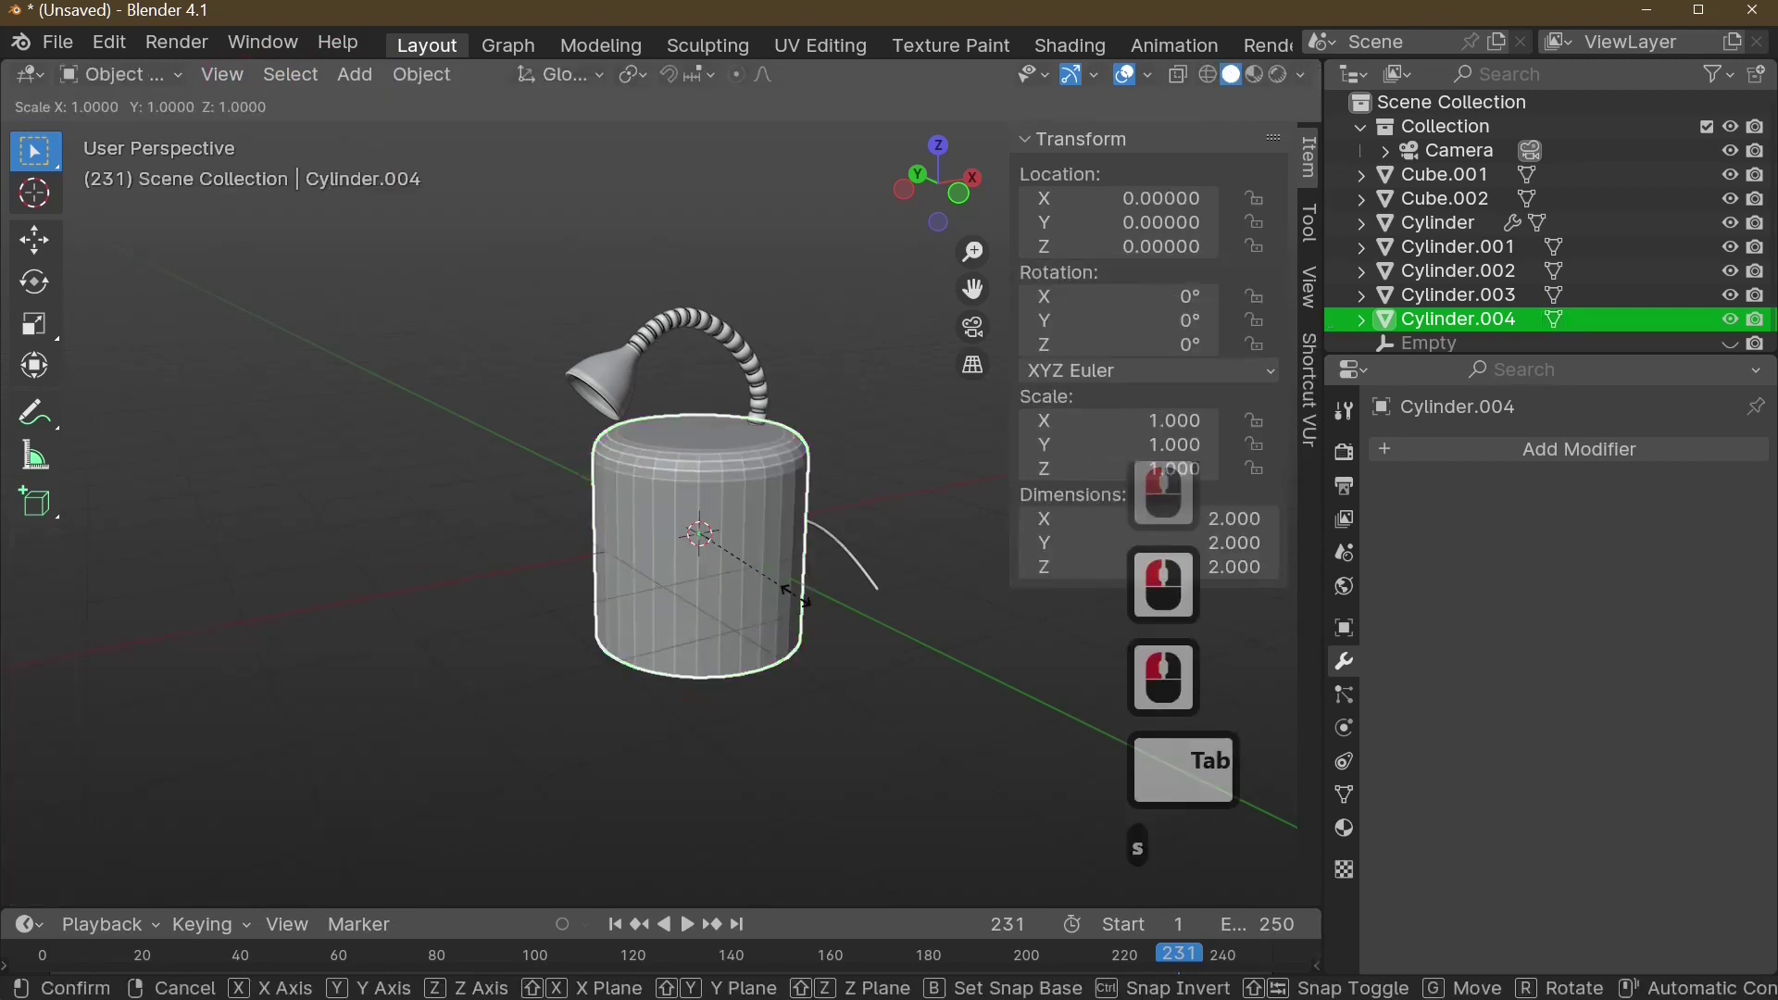
pyautogui.press('z')
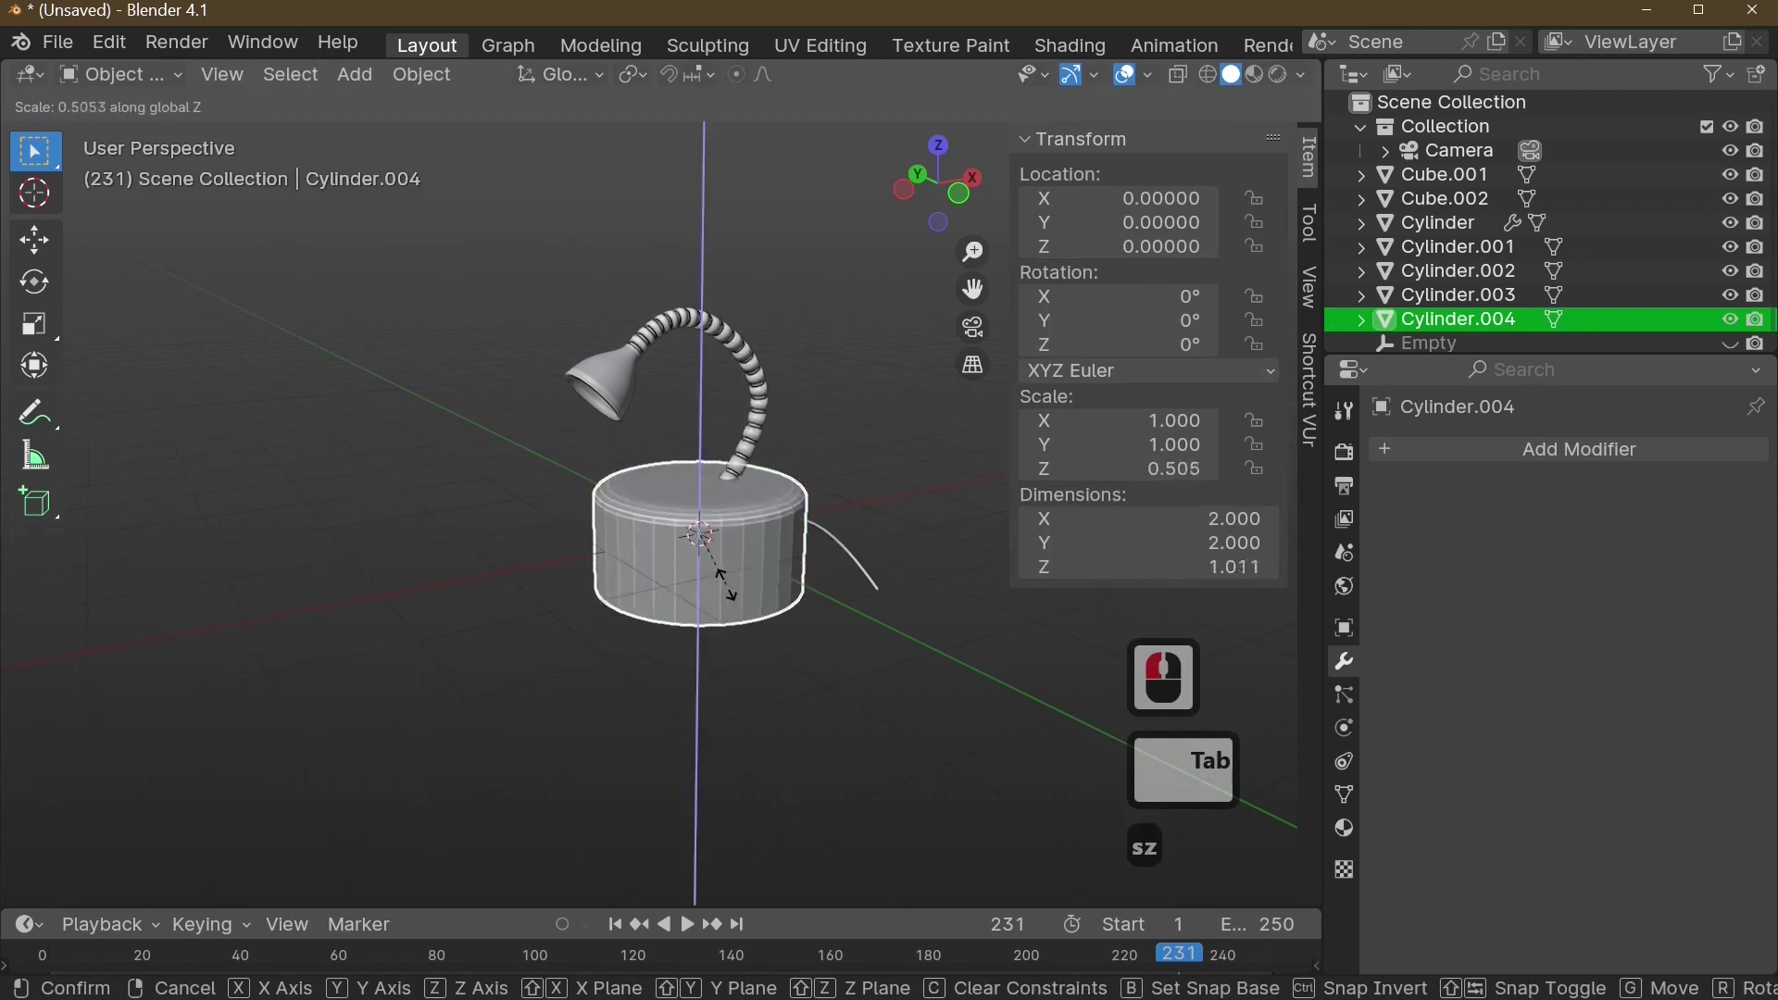
pyautogui.click(726, 583)
# - Extrude the cylinder's bottom face ring and scale it outward into a flange about 2.81 wide
pyautogui.press('Tab')
pyautogui.press('Tab')
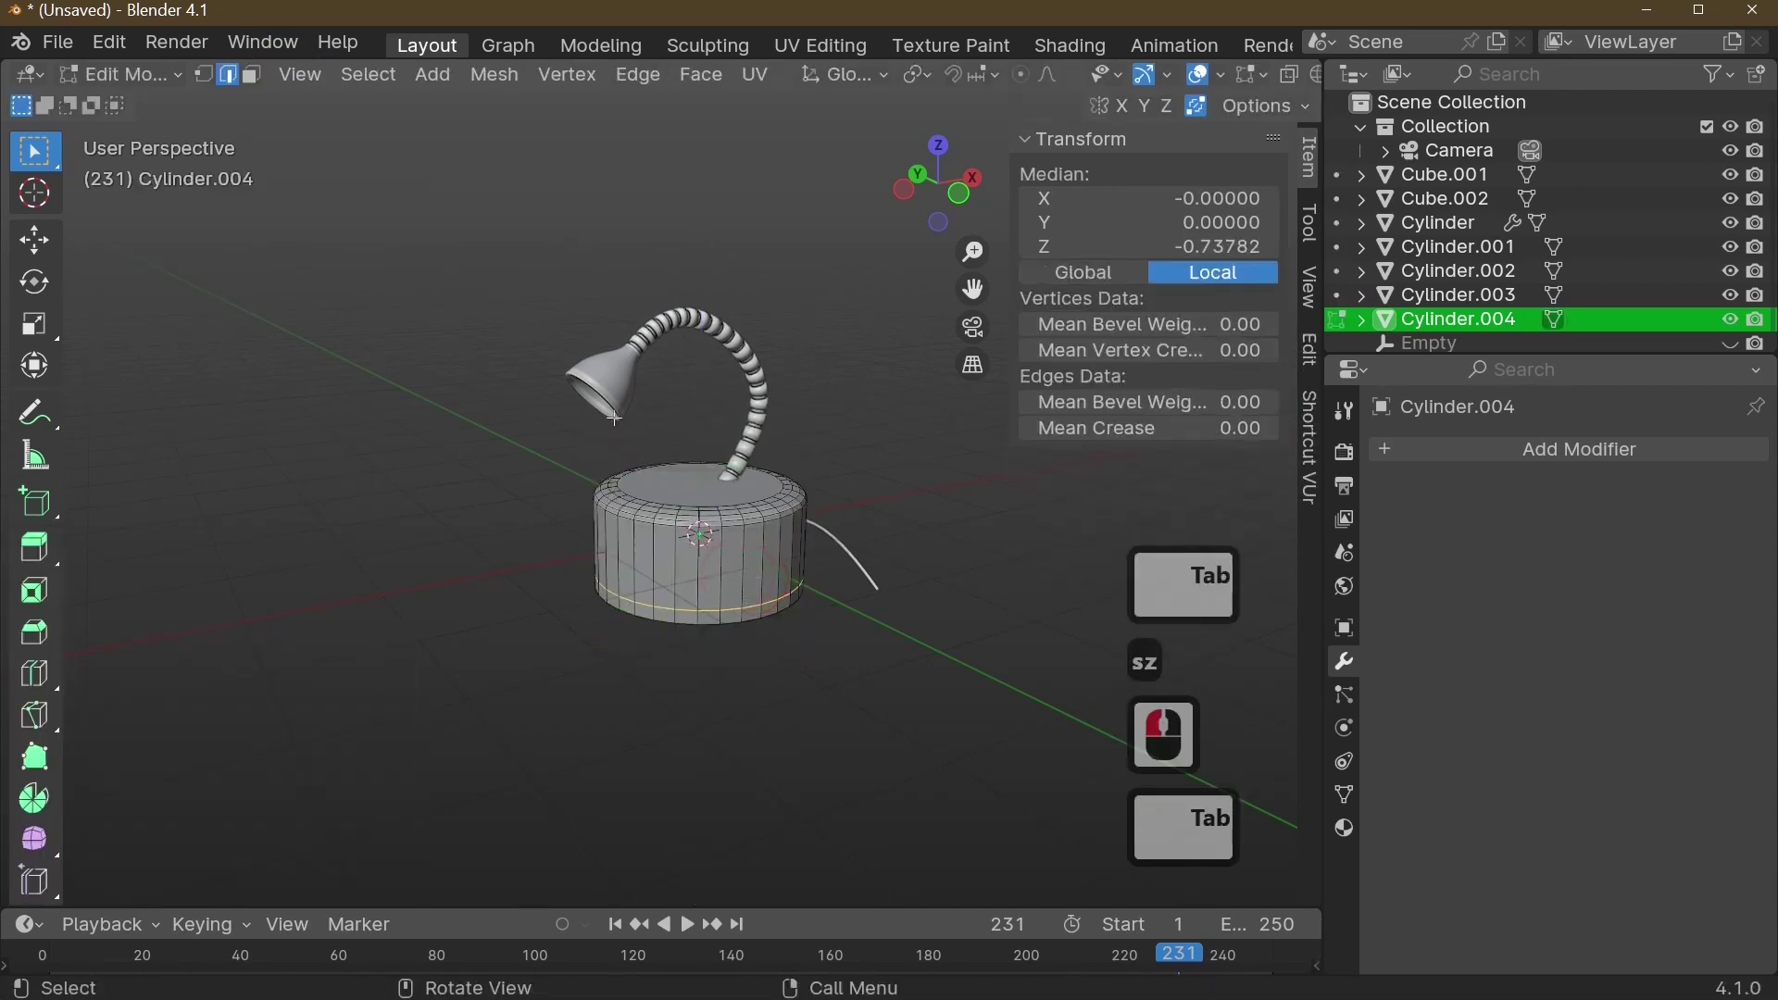
pyautogui.click(252, 75)
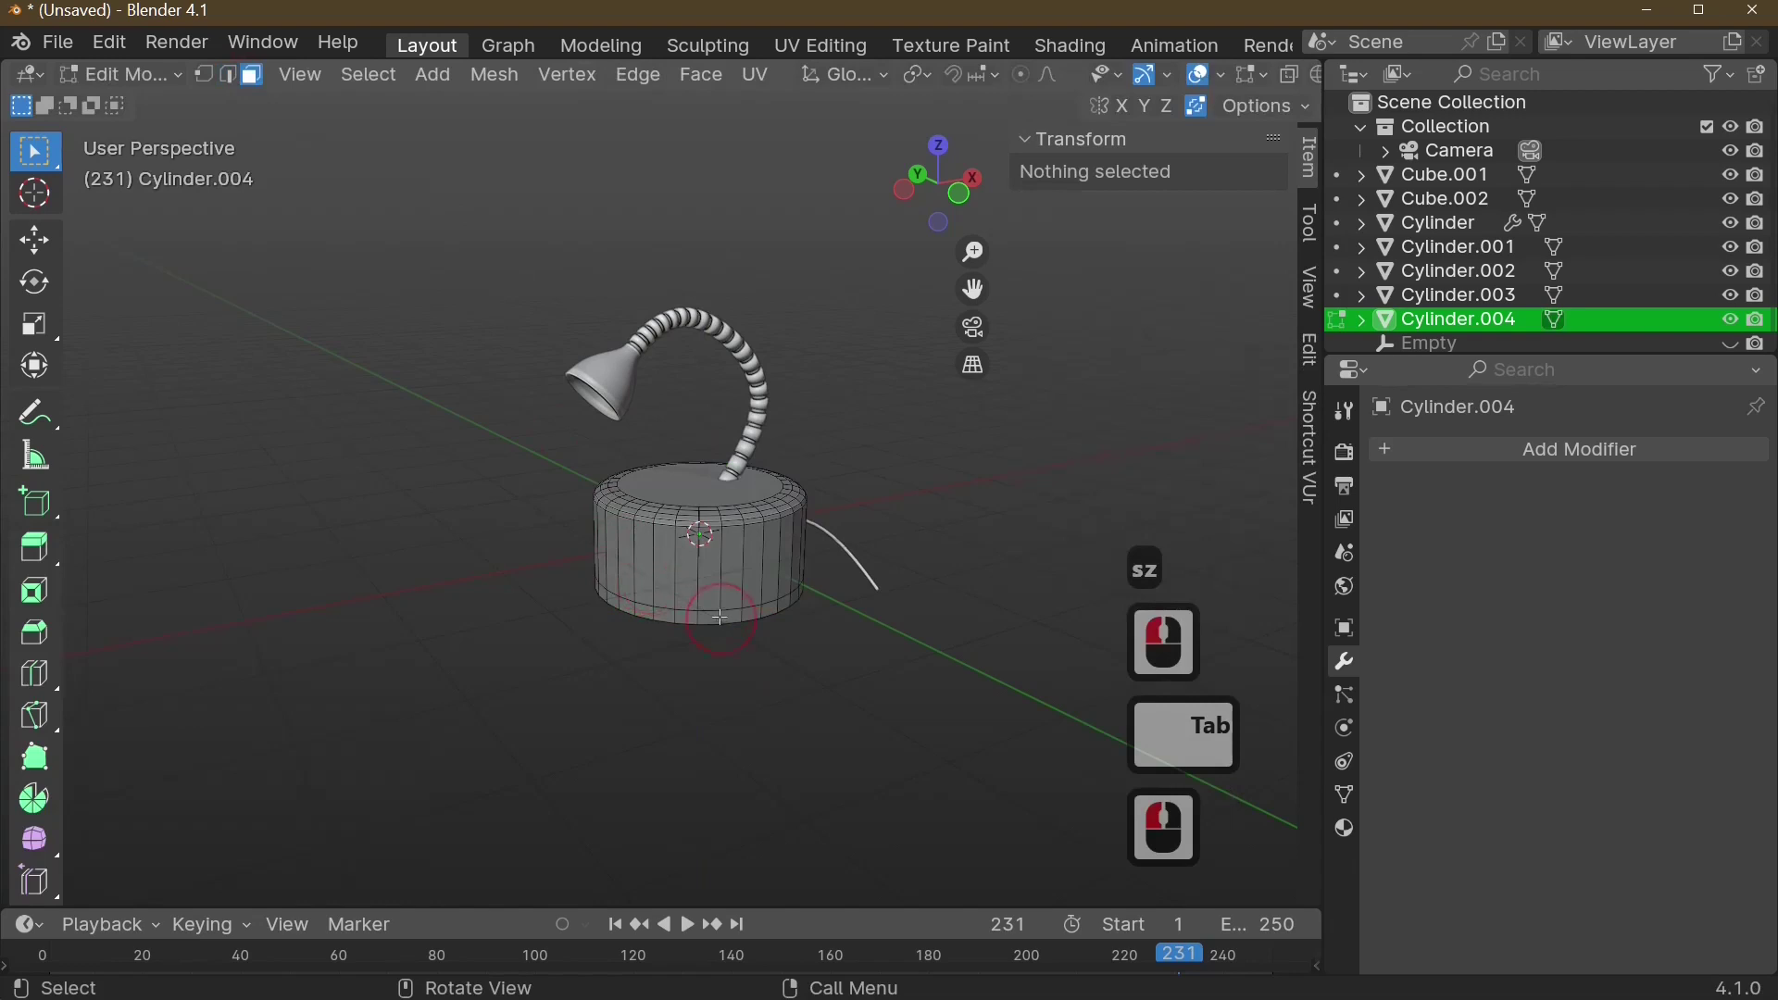
pyautogui.keyDown('alt'); pyautogui.click(780, 634); pyautogui.keyUp('alt')
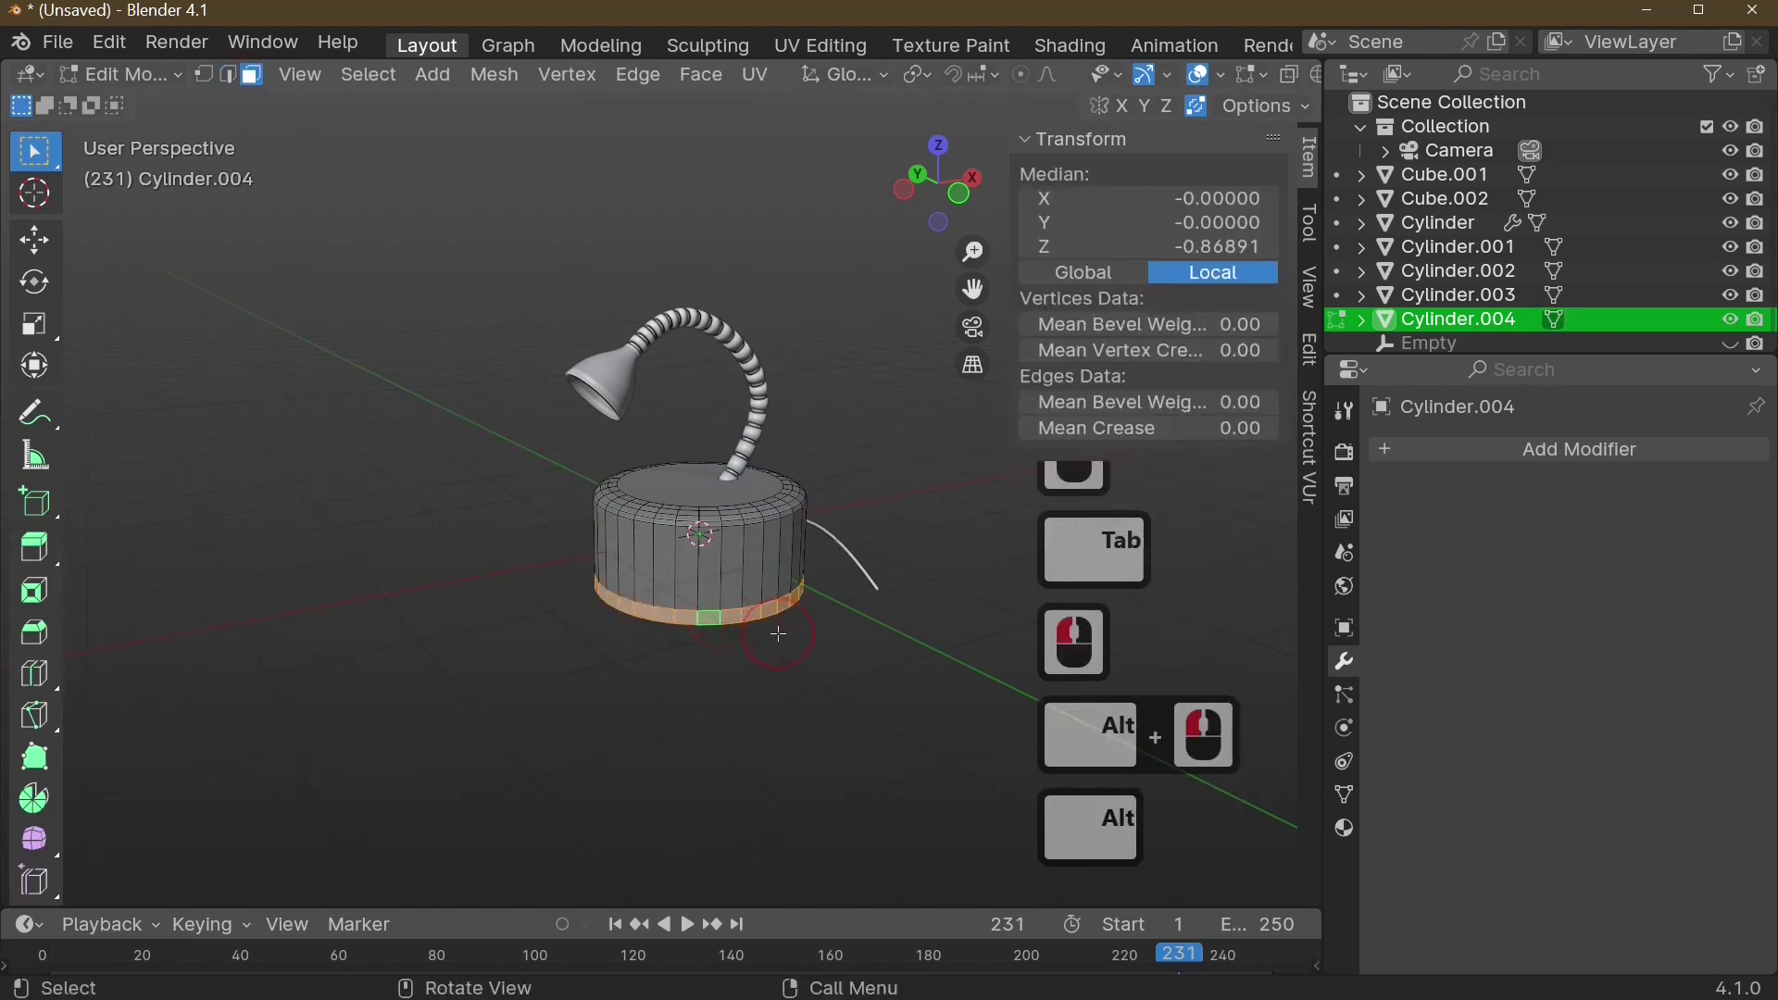
pyautogui.press('e')
pyautogui.press('s')
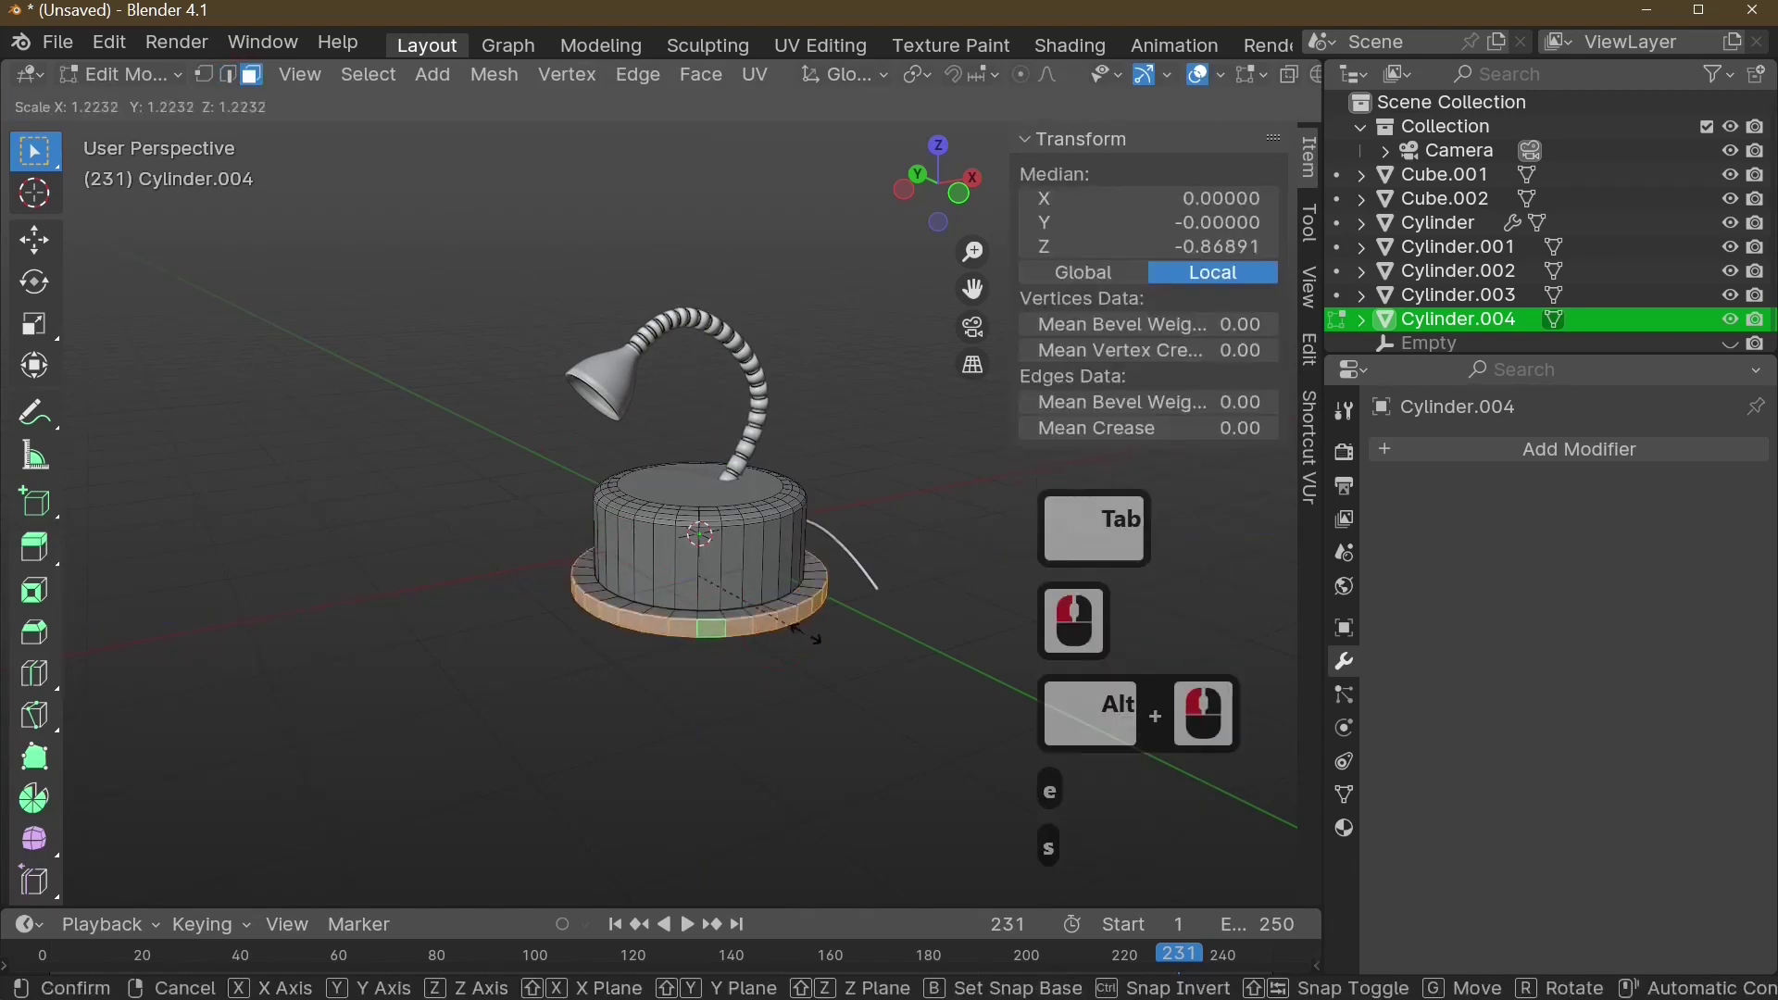
pyautogui.click(822, 630)
pyautogui.press('Tab')
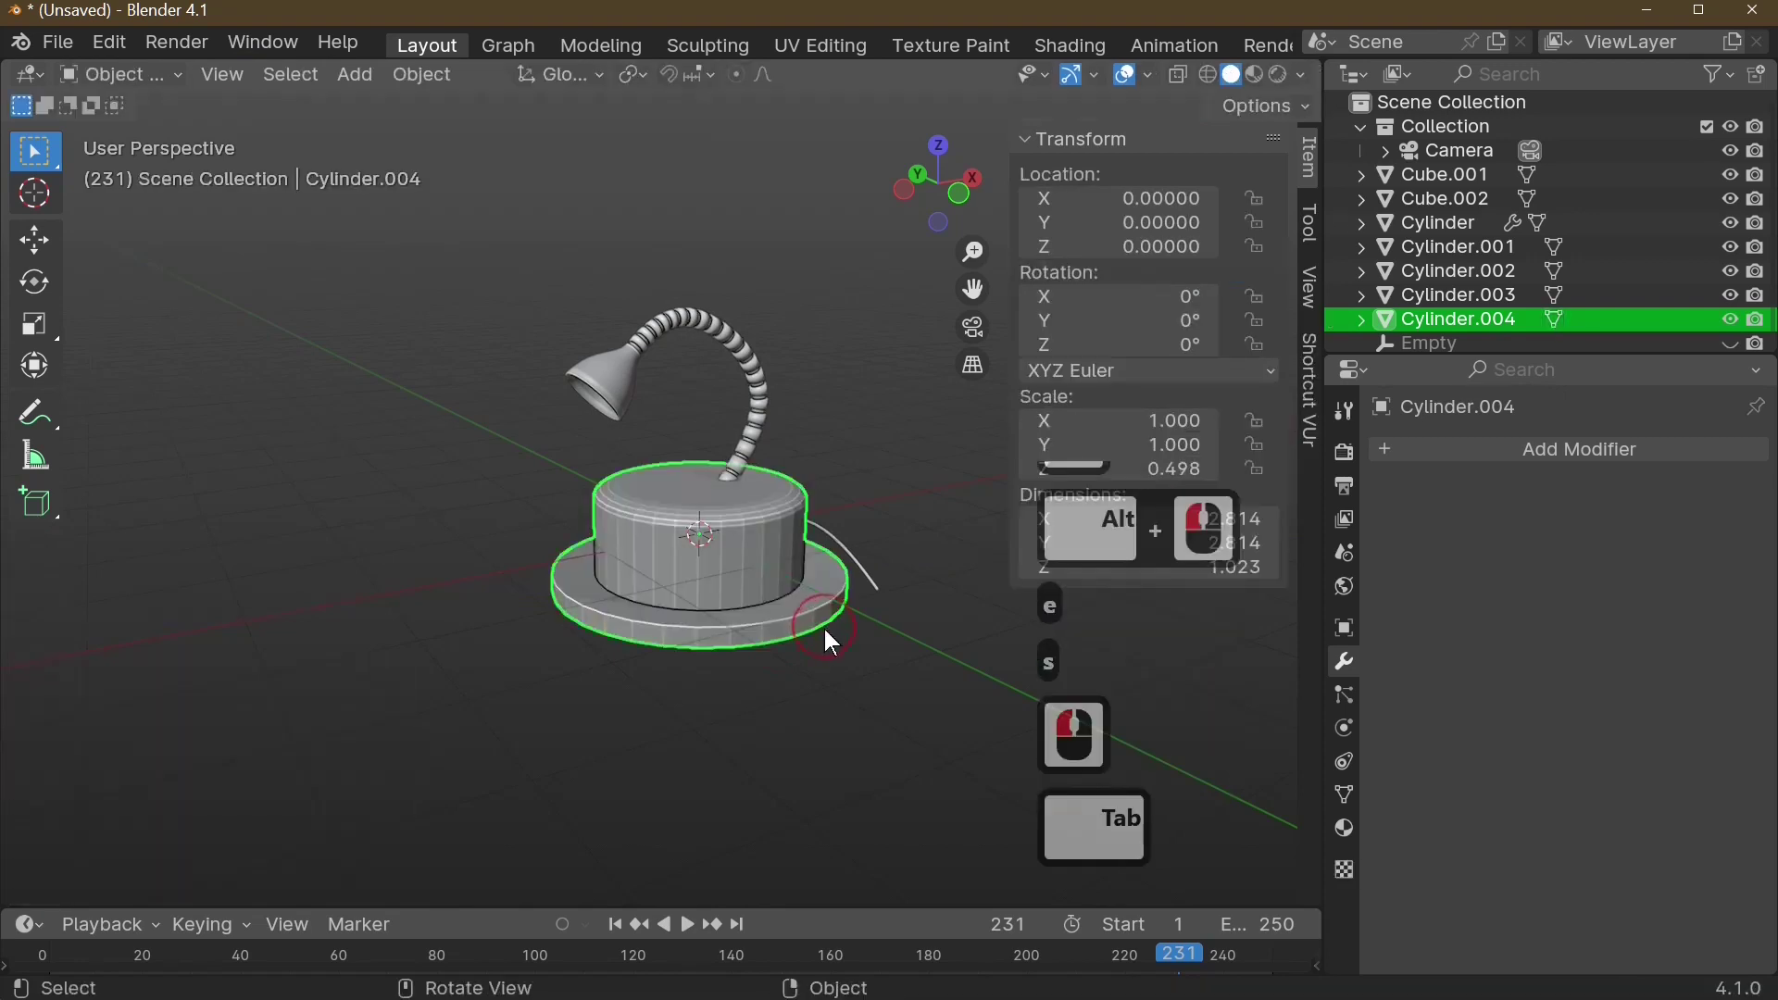
# - Scale the whole flanged cylinder down to about 0.106 to make a small button
pyautogui.moveTo(824, 626)
pyautogui.mouseDown(button='middle')
pyautogui.moveTo(871, 697)
pyautogui.moveTo(855, 635)
pyautogui.mouseUp(button='middle')
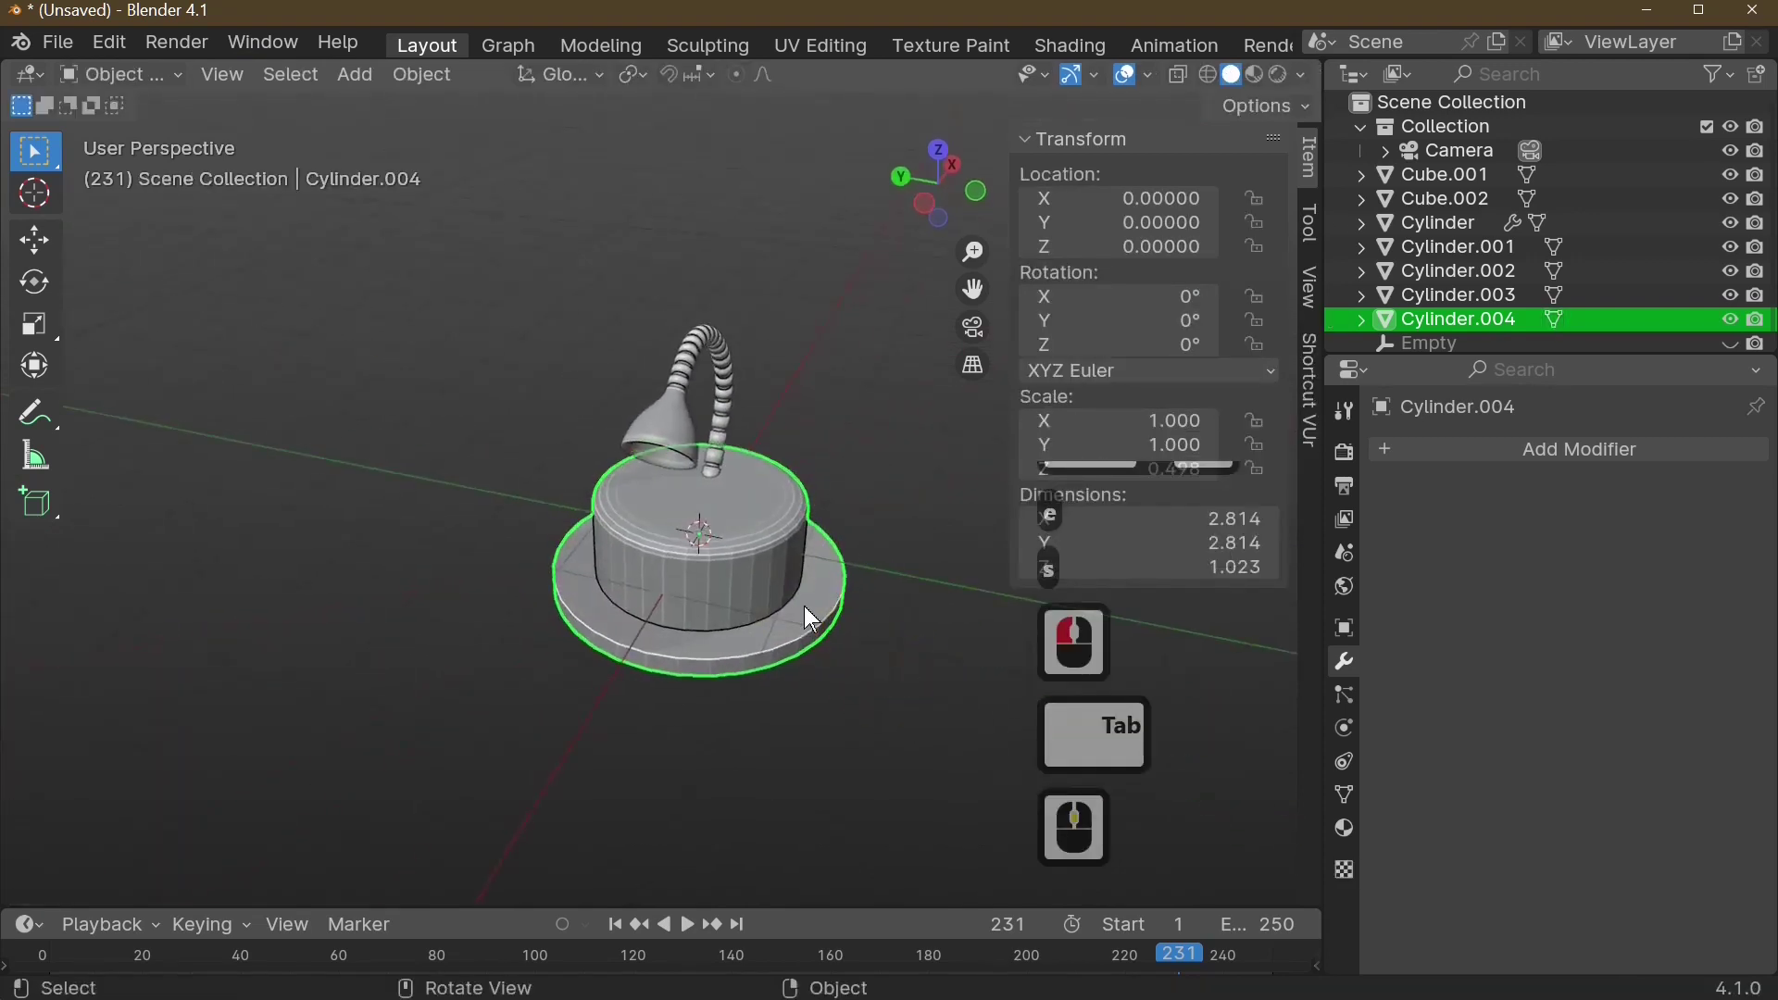
pyautogui.press('s')
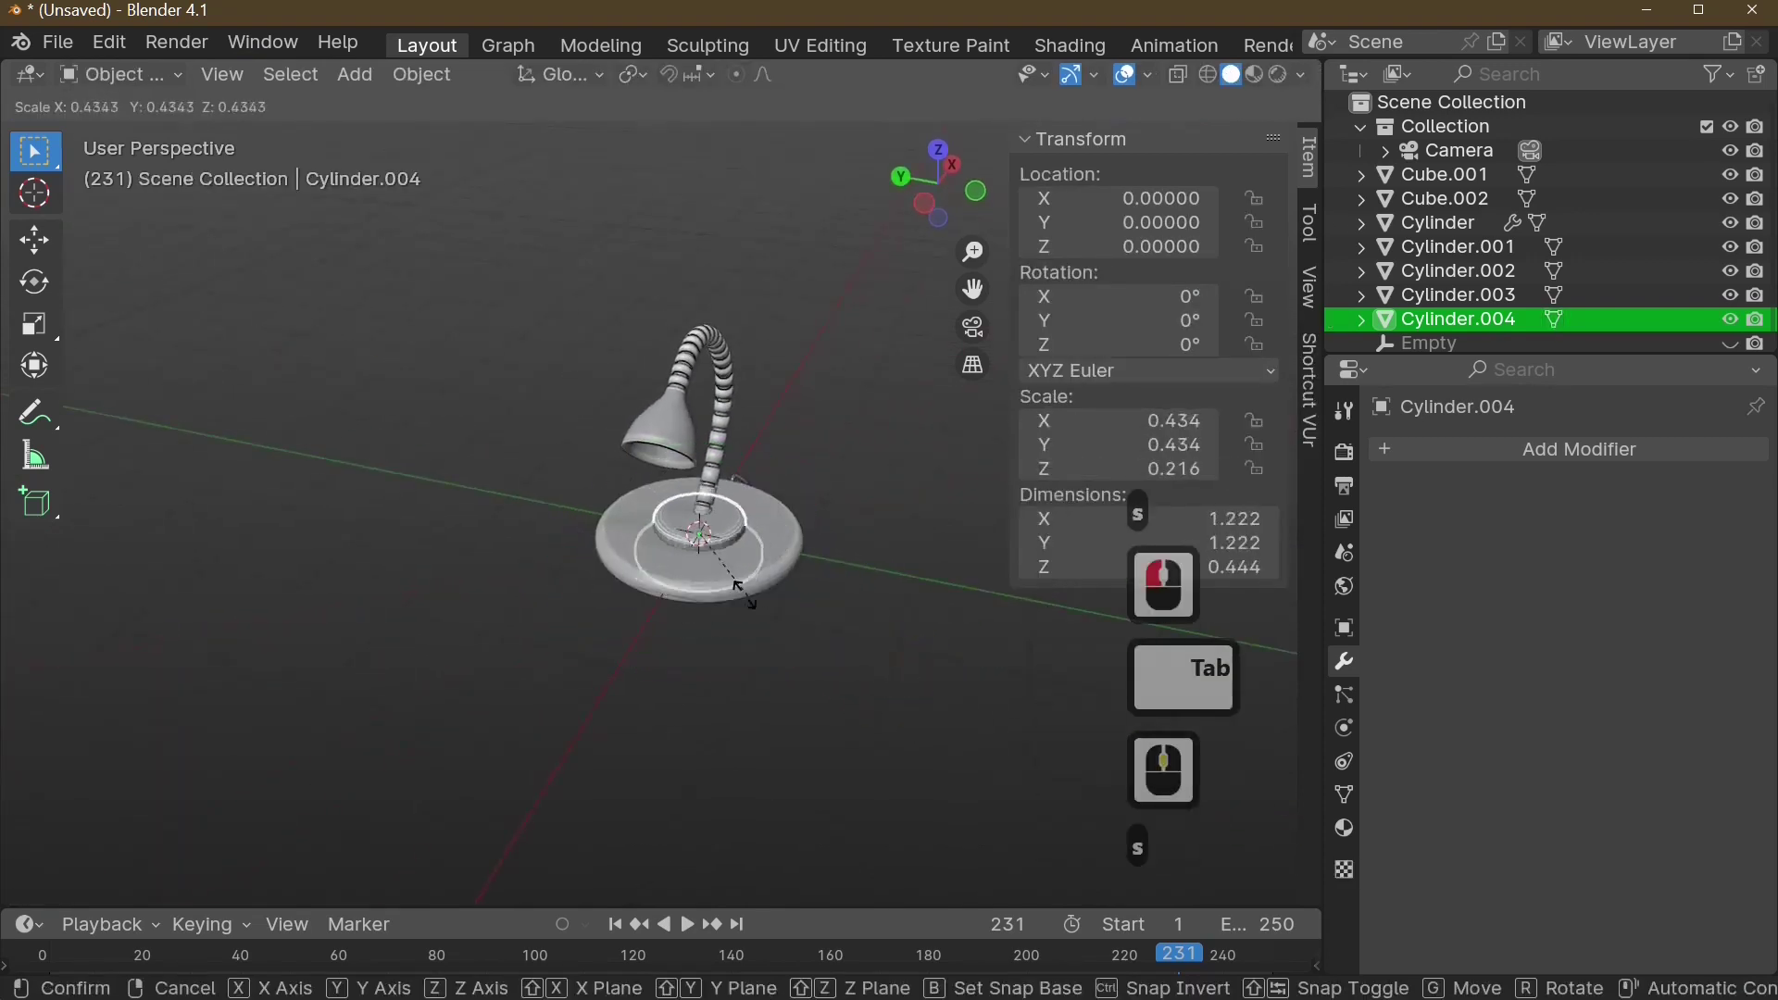
pyautogui.click(717, 548)
pyautogui.scroll(5, 718, 548)
pyautogui.moveTo(718, 548); pyautogui.dragTo(792, 682, button='middle')
# - Move the button up about 0.14 along Z and about -0.516 along X, placing it on the lamp base
pyautogui.press('g')
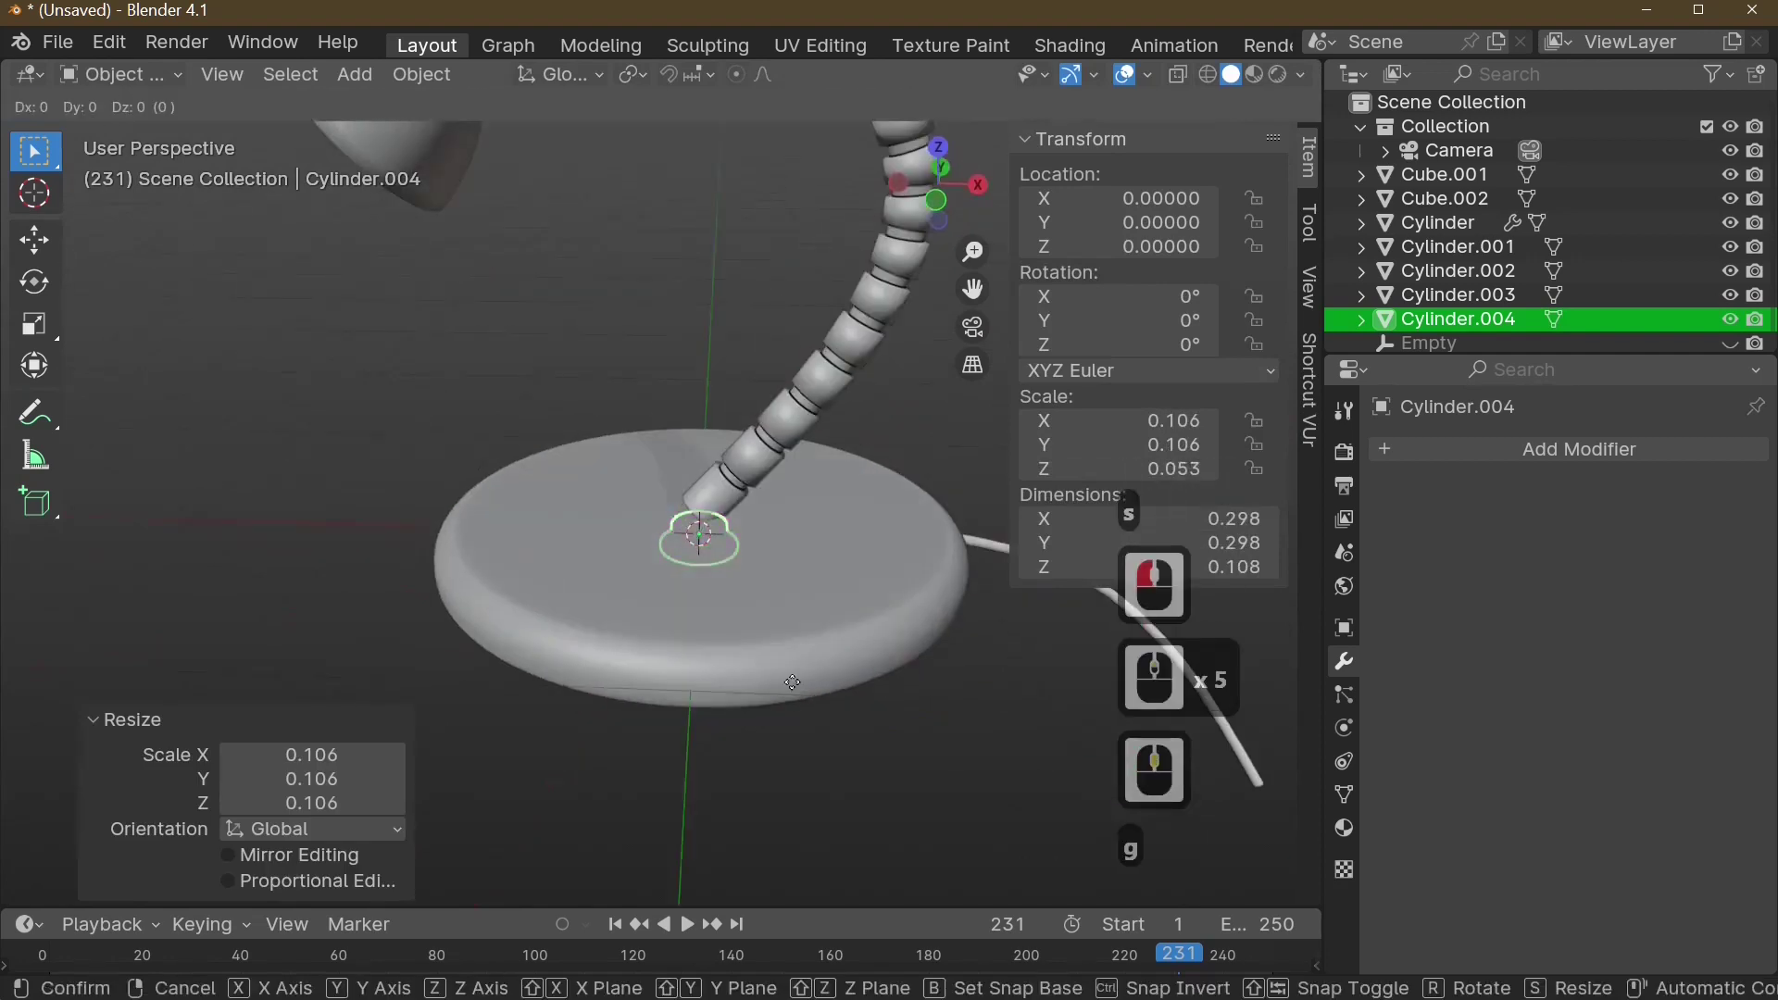
pyautogui.press('z')
pyautogui.click(802, 659)
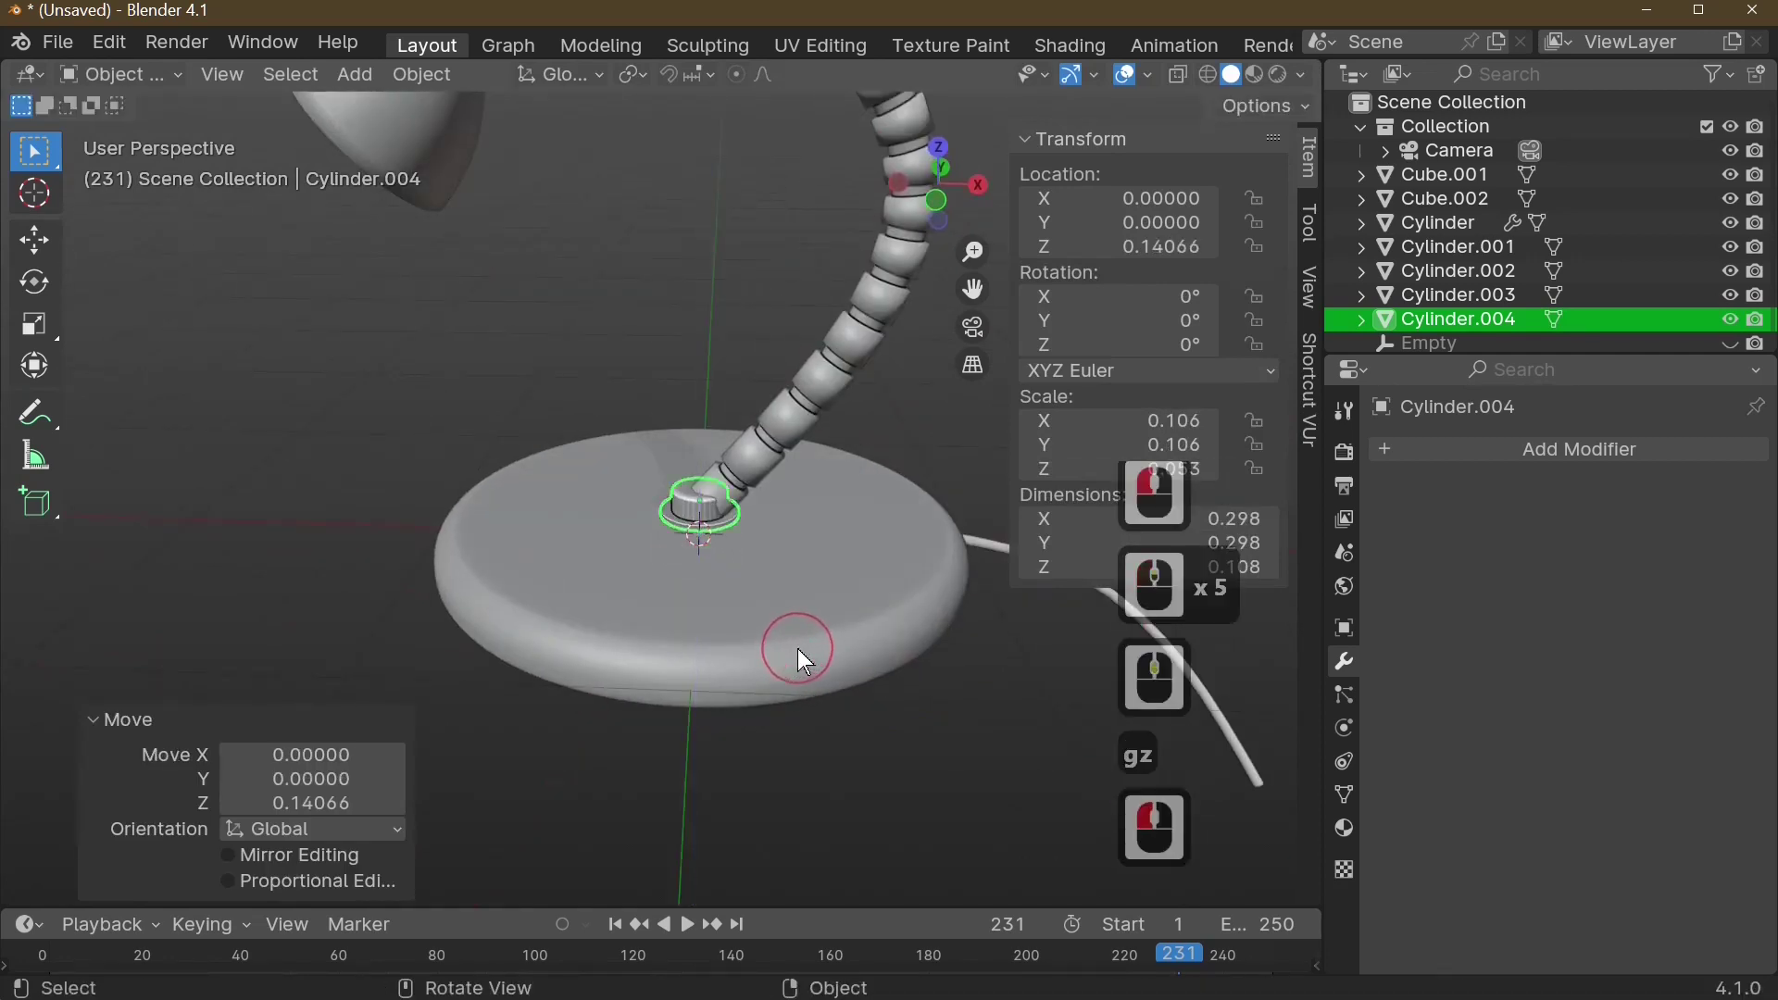
pyautogui.press('g')
pyautogui.press('y')
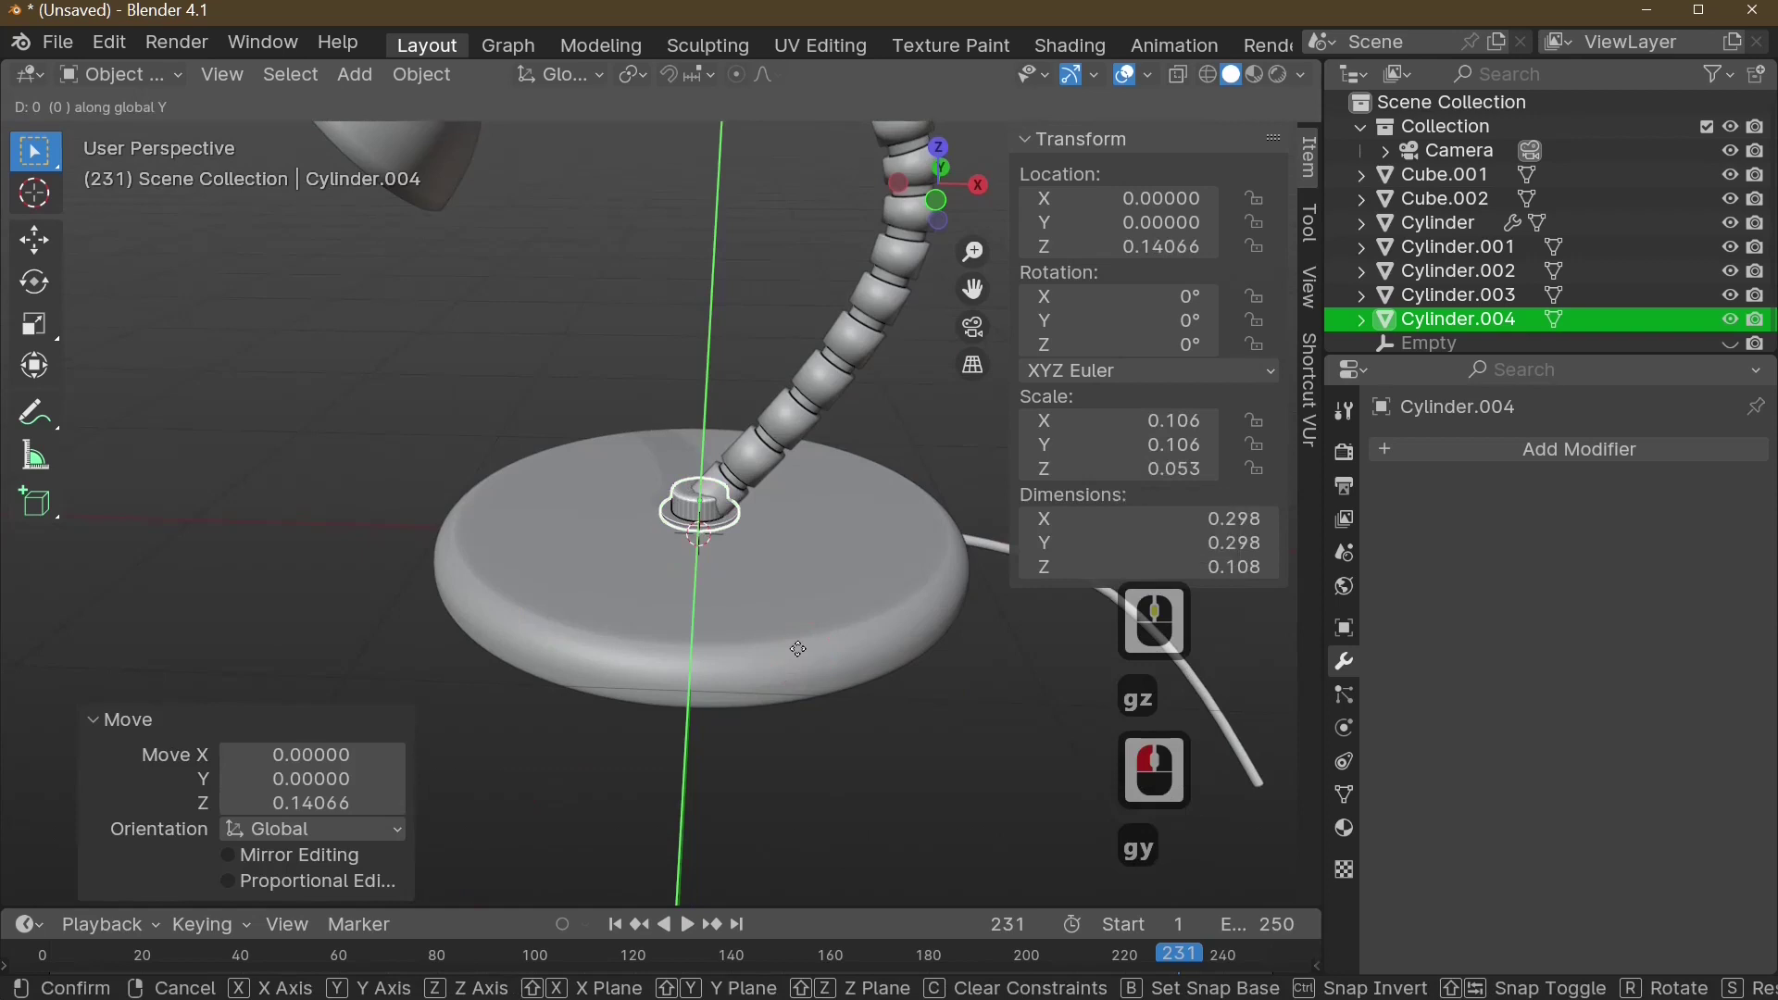
pyautogui.press('x')
pyautogui.click(663, 650)
pyautogui.moveTo(663, 650); pyautogui.dragTo(941, 737, button='middle')
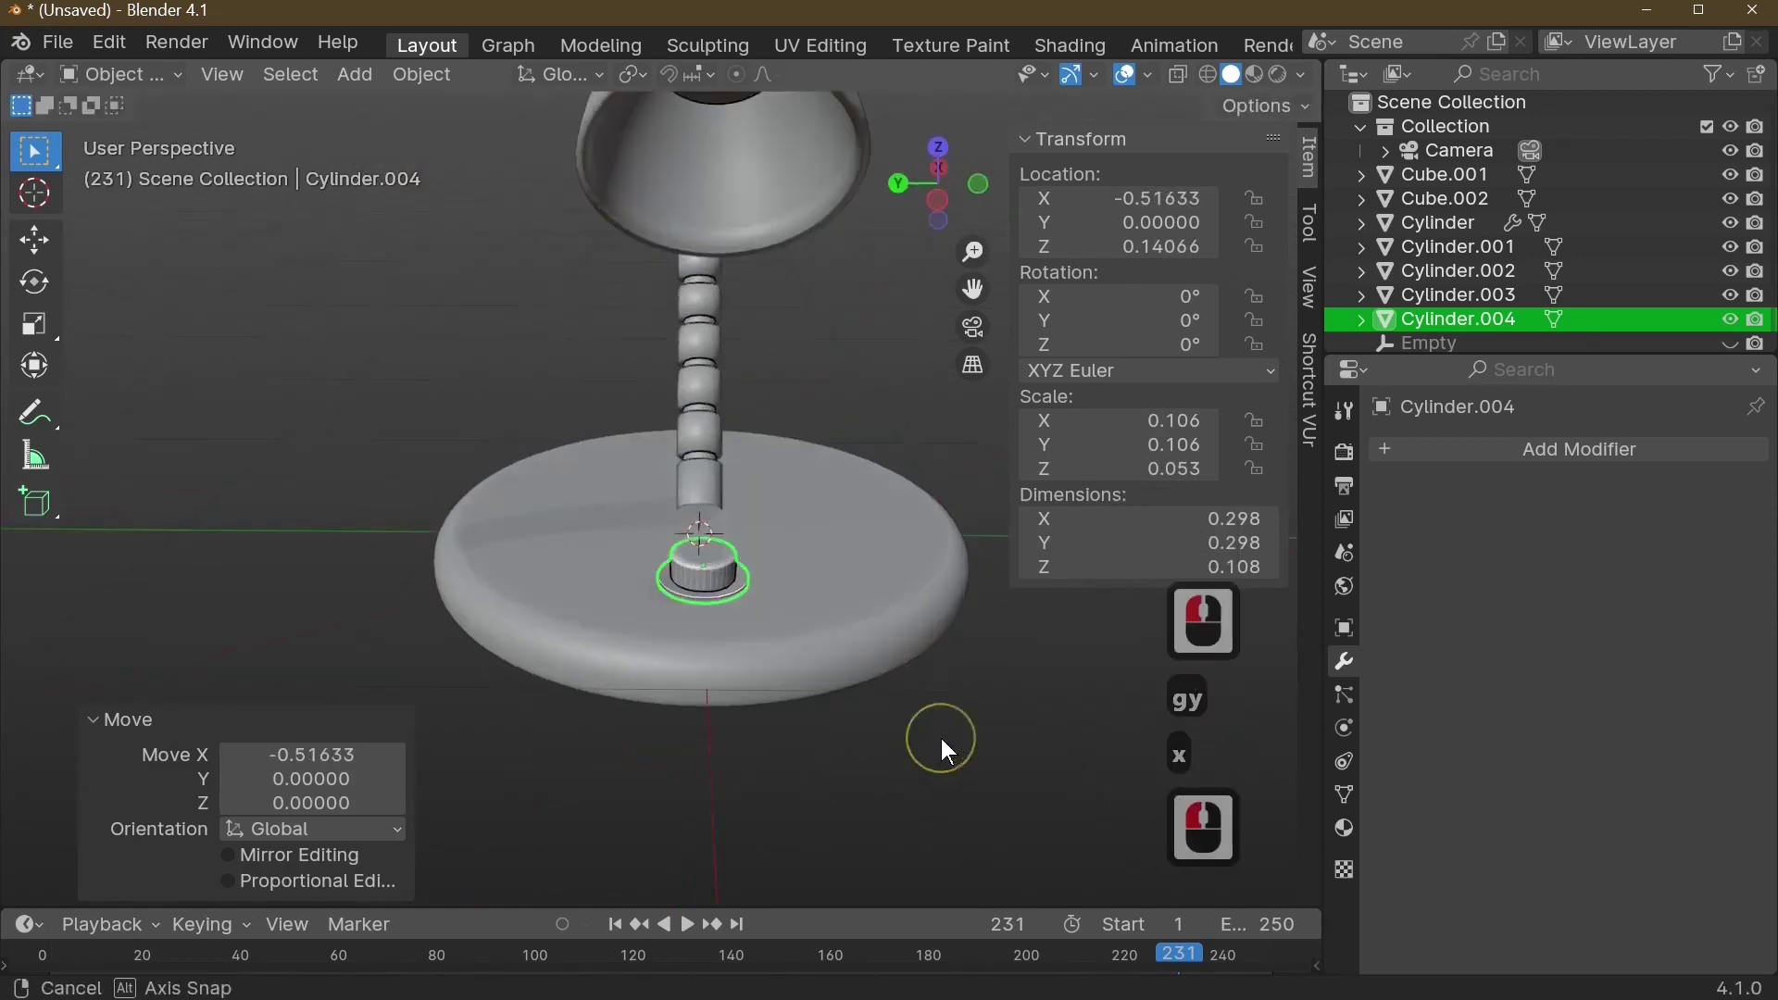
# - Nudge the button slightly upward along Z to seat it on the base disc's surface
pyautogui.press('Tab')
pyautogui.scroll(2, 926, 726)
pyautogui.press('Tab')
pyautogui.scroll(5, 926, 726)
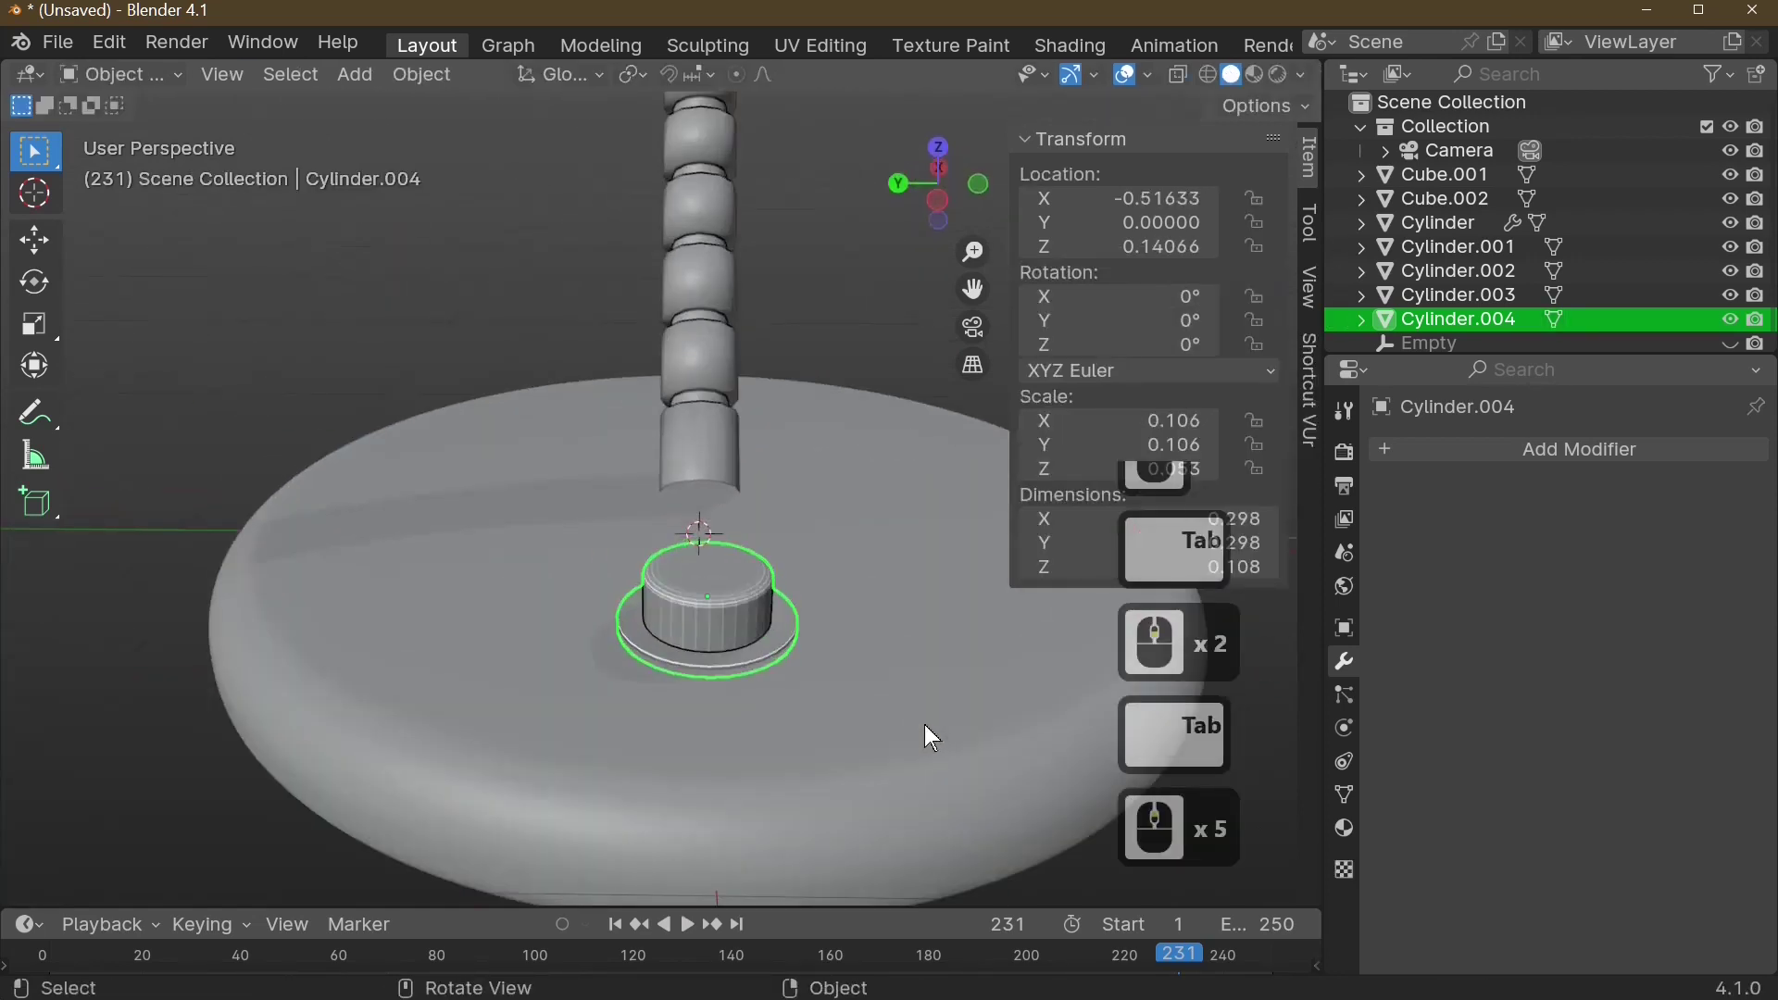
pyautogui.press('g')
pyautogui.press('z')
pyautogui.click(925, 721)
pyautogui.press('Tab')
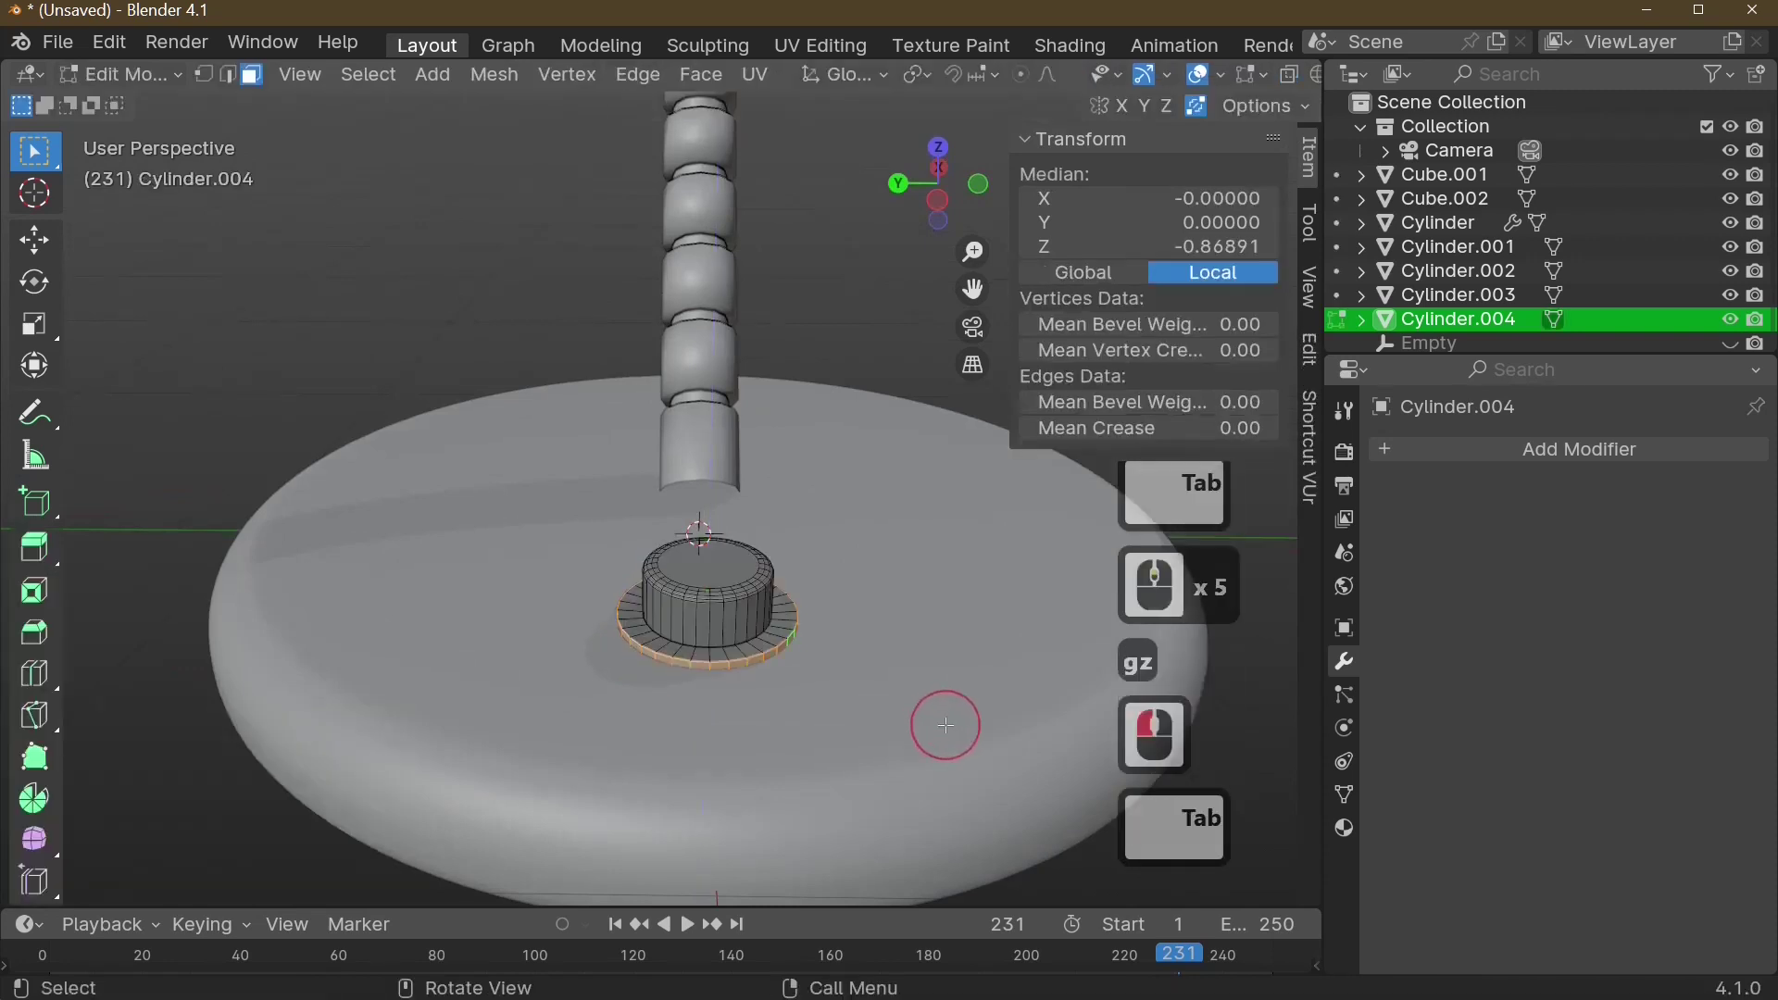
pyautogui.scroll(-1, 766, 492)
pyautogui.moveTo(765, 492); pyautogui.dragTo(711, 474, button='middle')
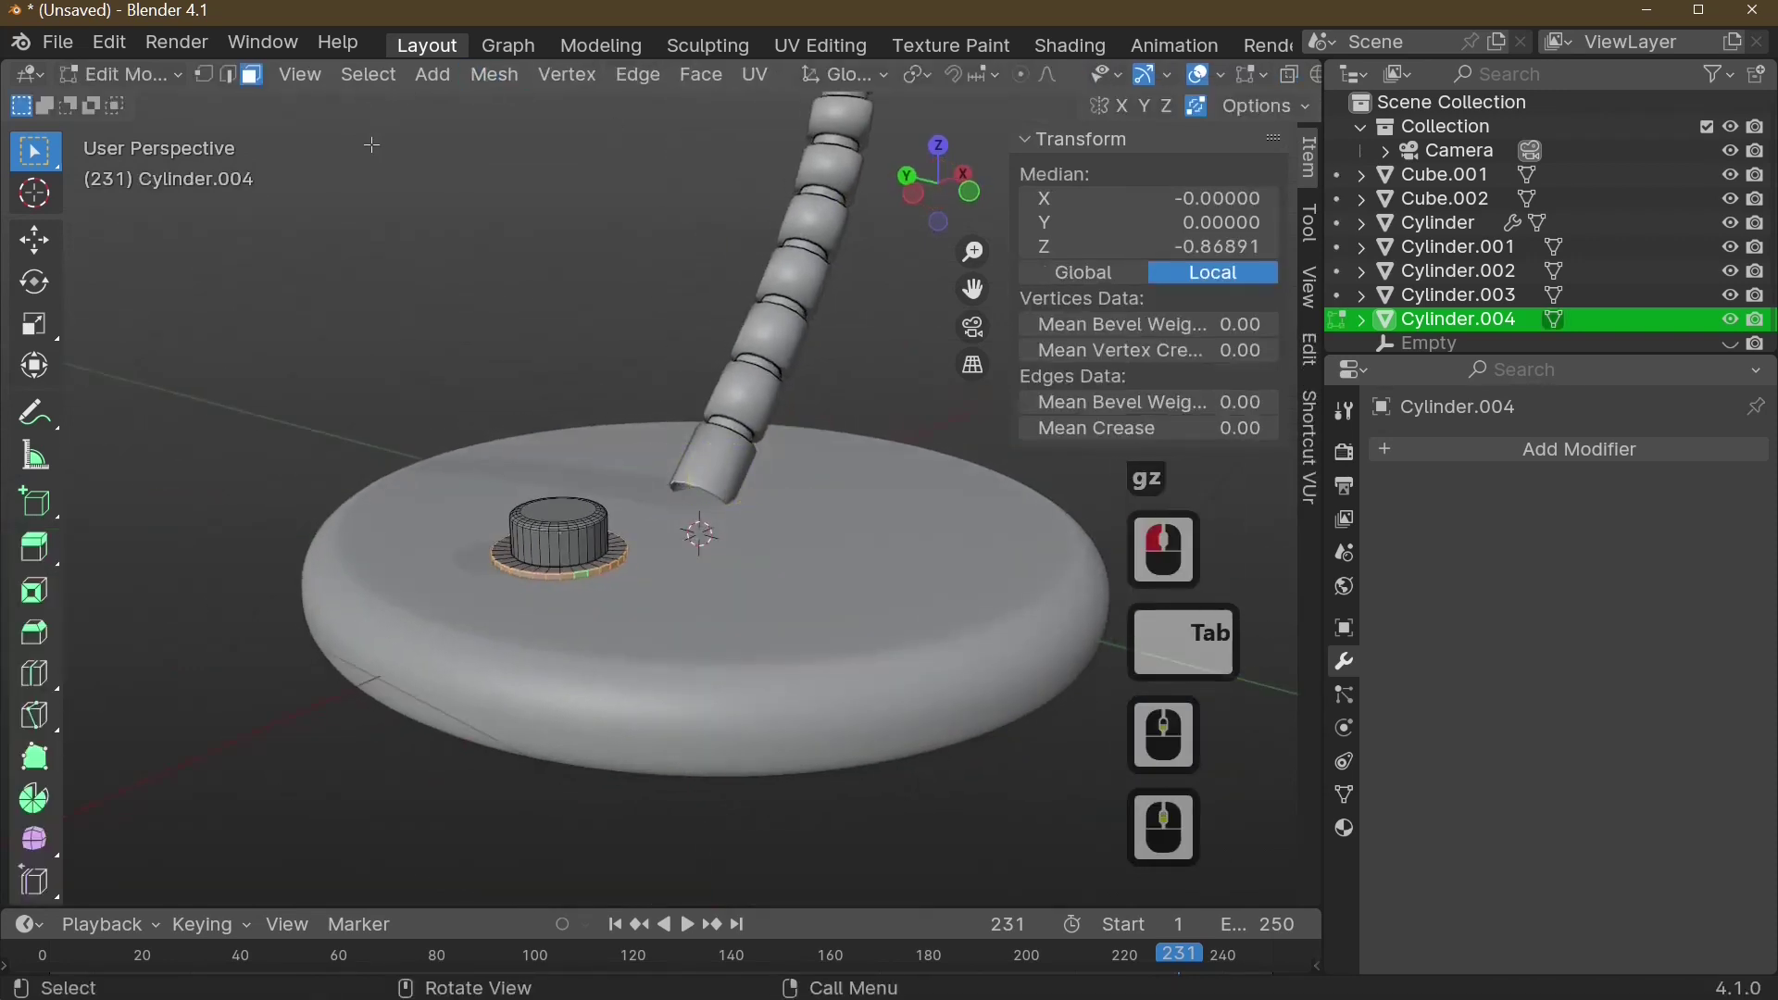
pyautogui.scroll(-3, 574, 340)
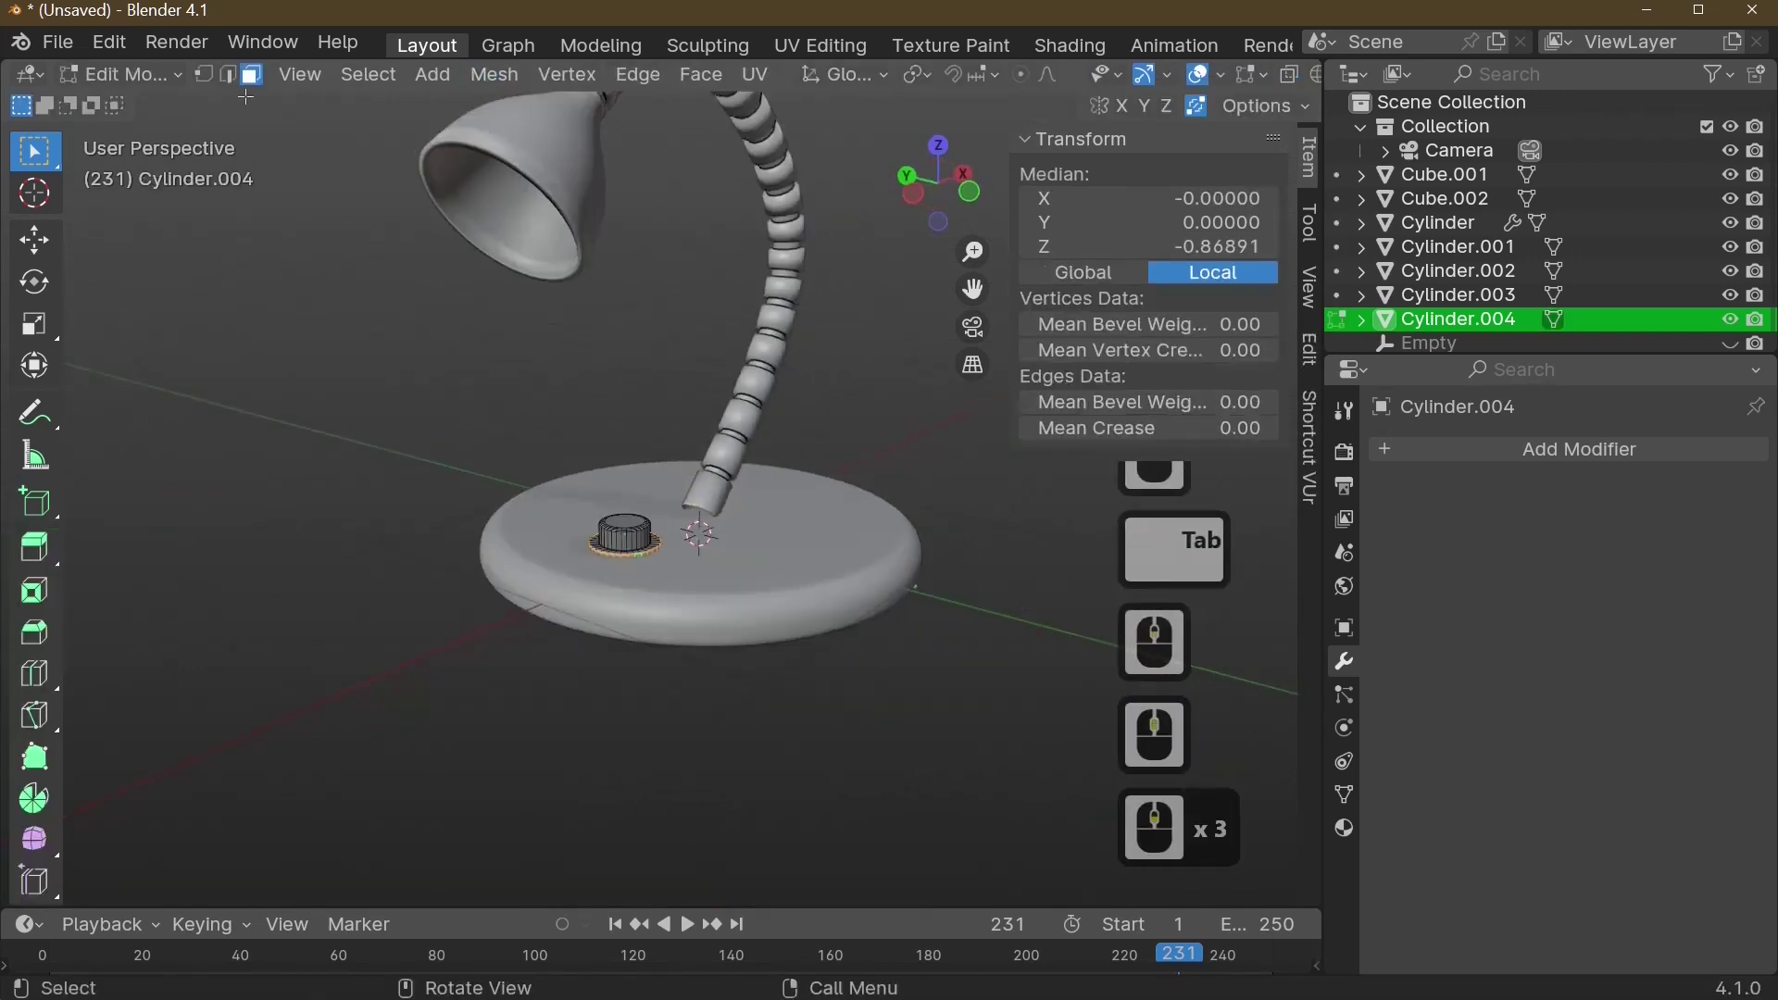
# - Join the lampshade and the curved grooved arm into one object
pyautogui.press('Tab')
pyautogui.click(546, 184)
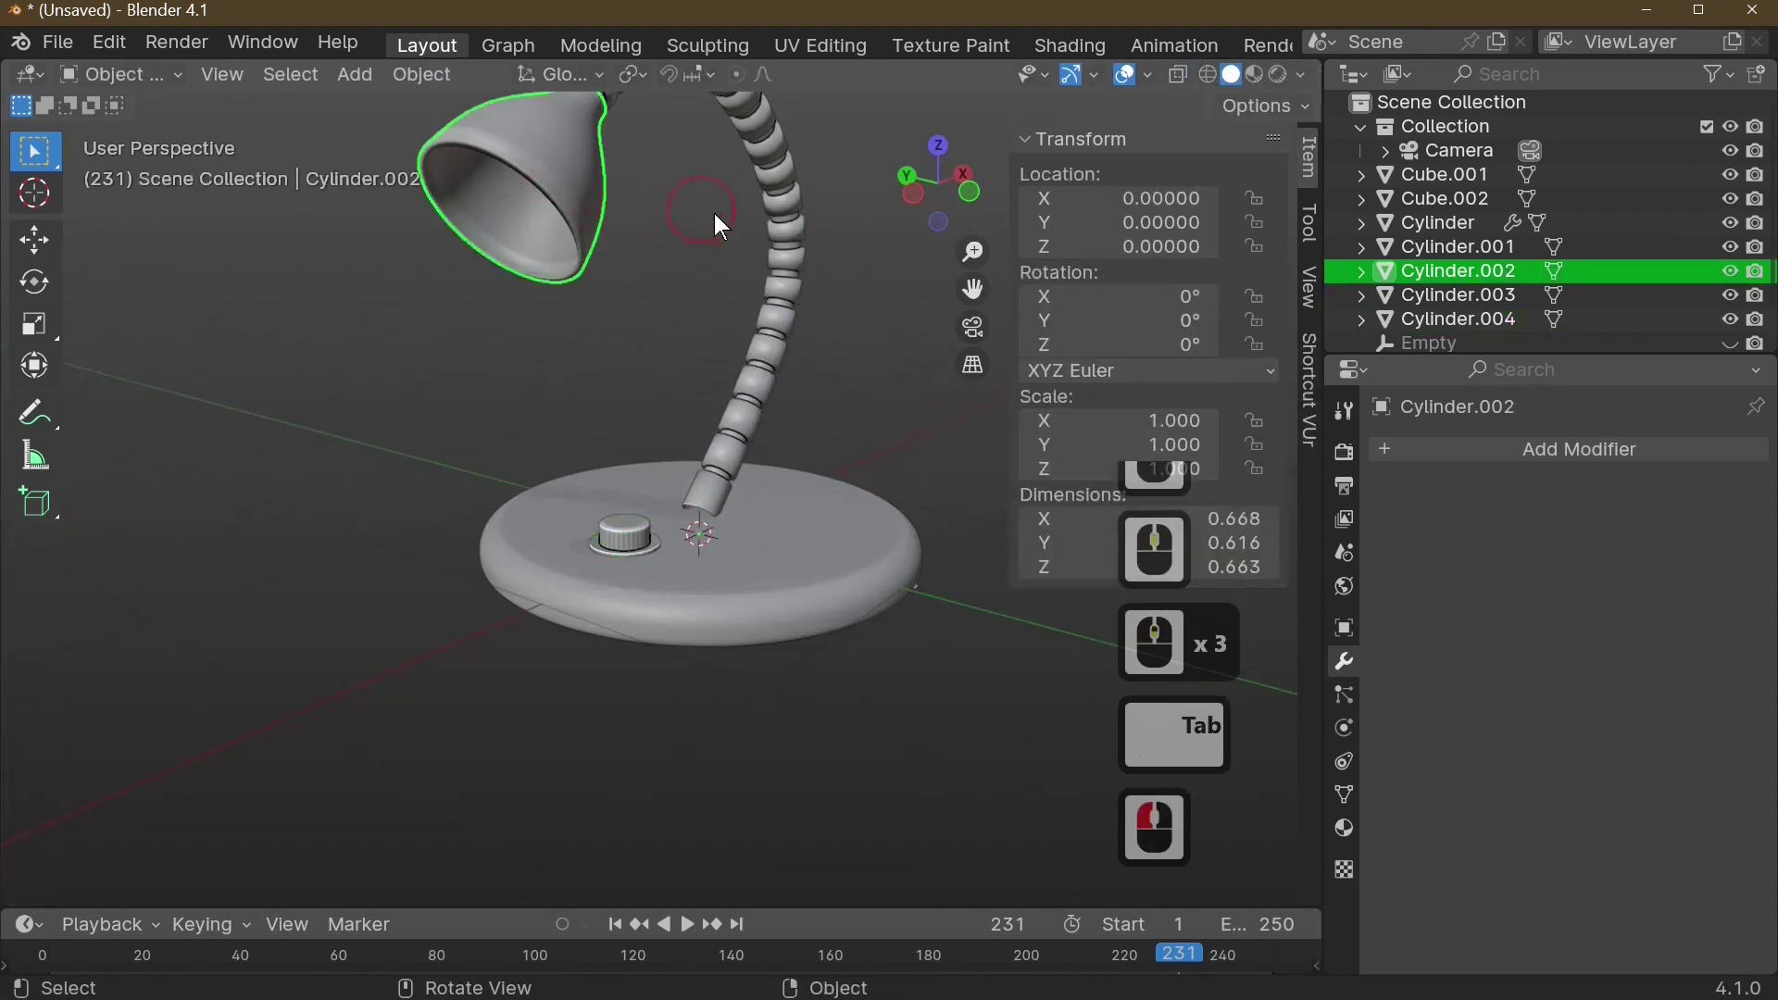
pyautogui.keyDown('shift'); pyautogui.click(785, 186); pyautogui.keyUp('shift')
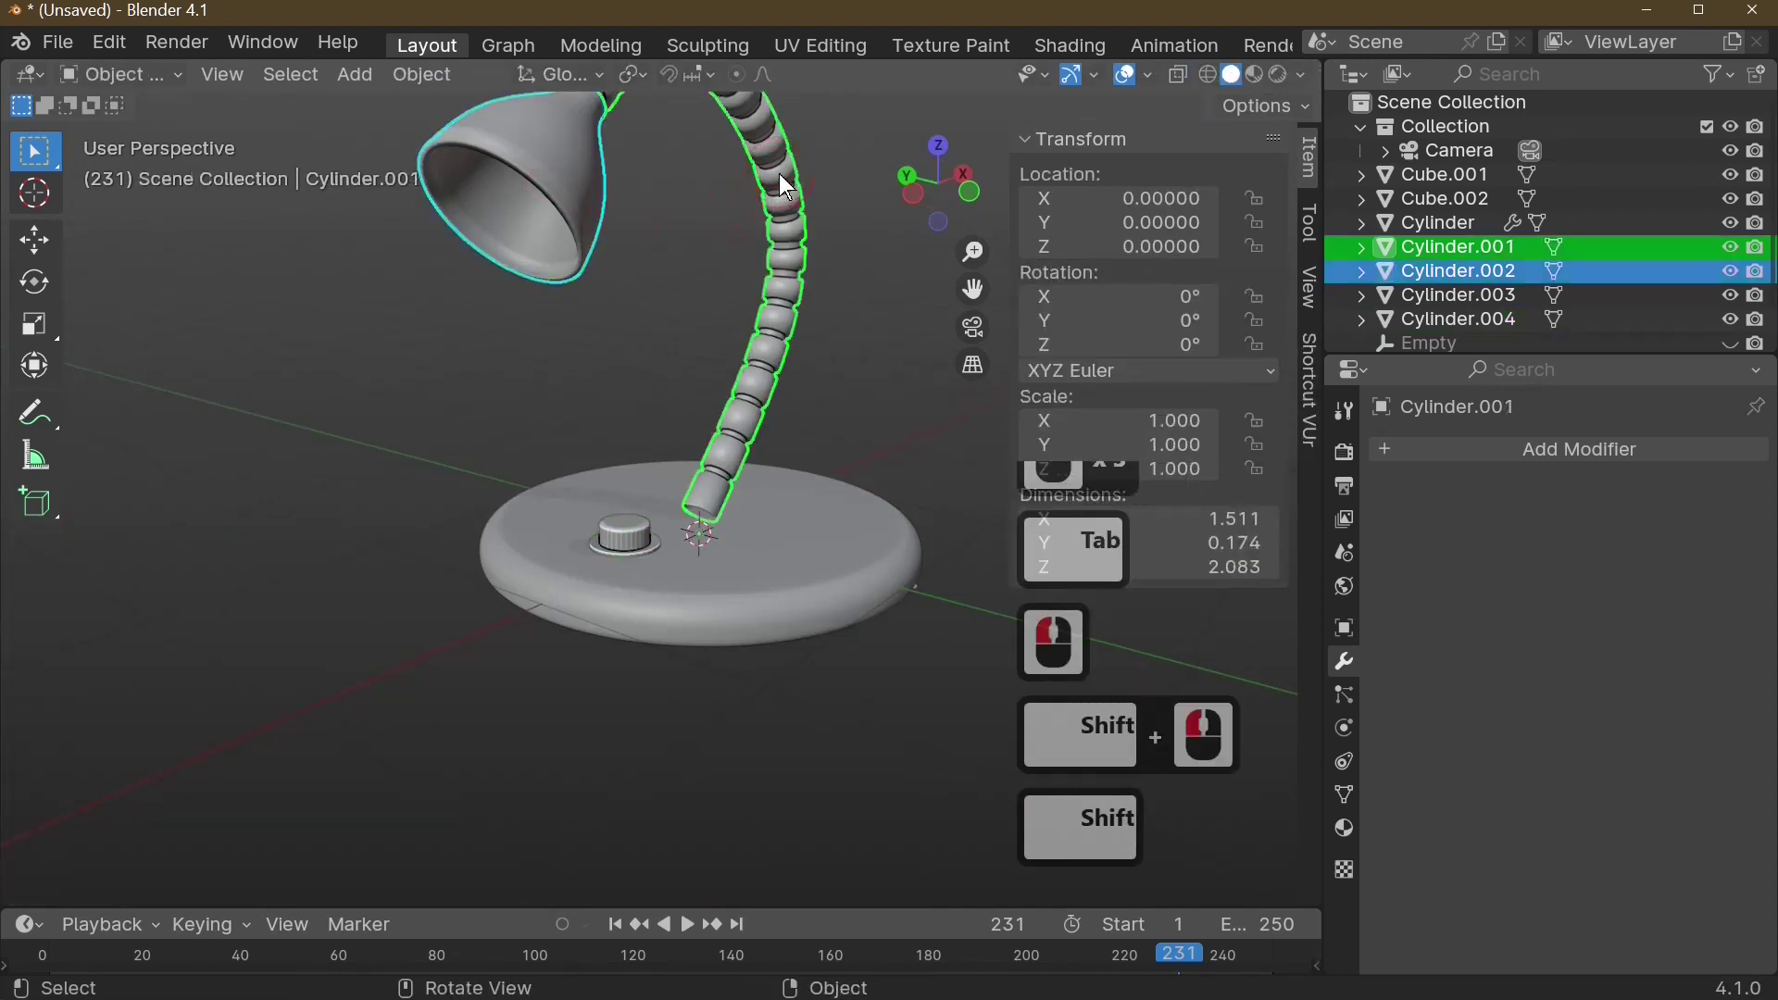
pyautogui.rightClick(780, 174)
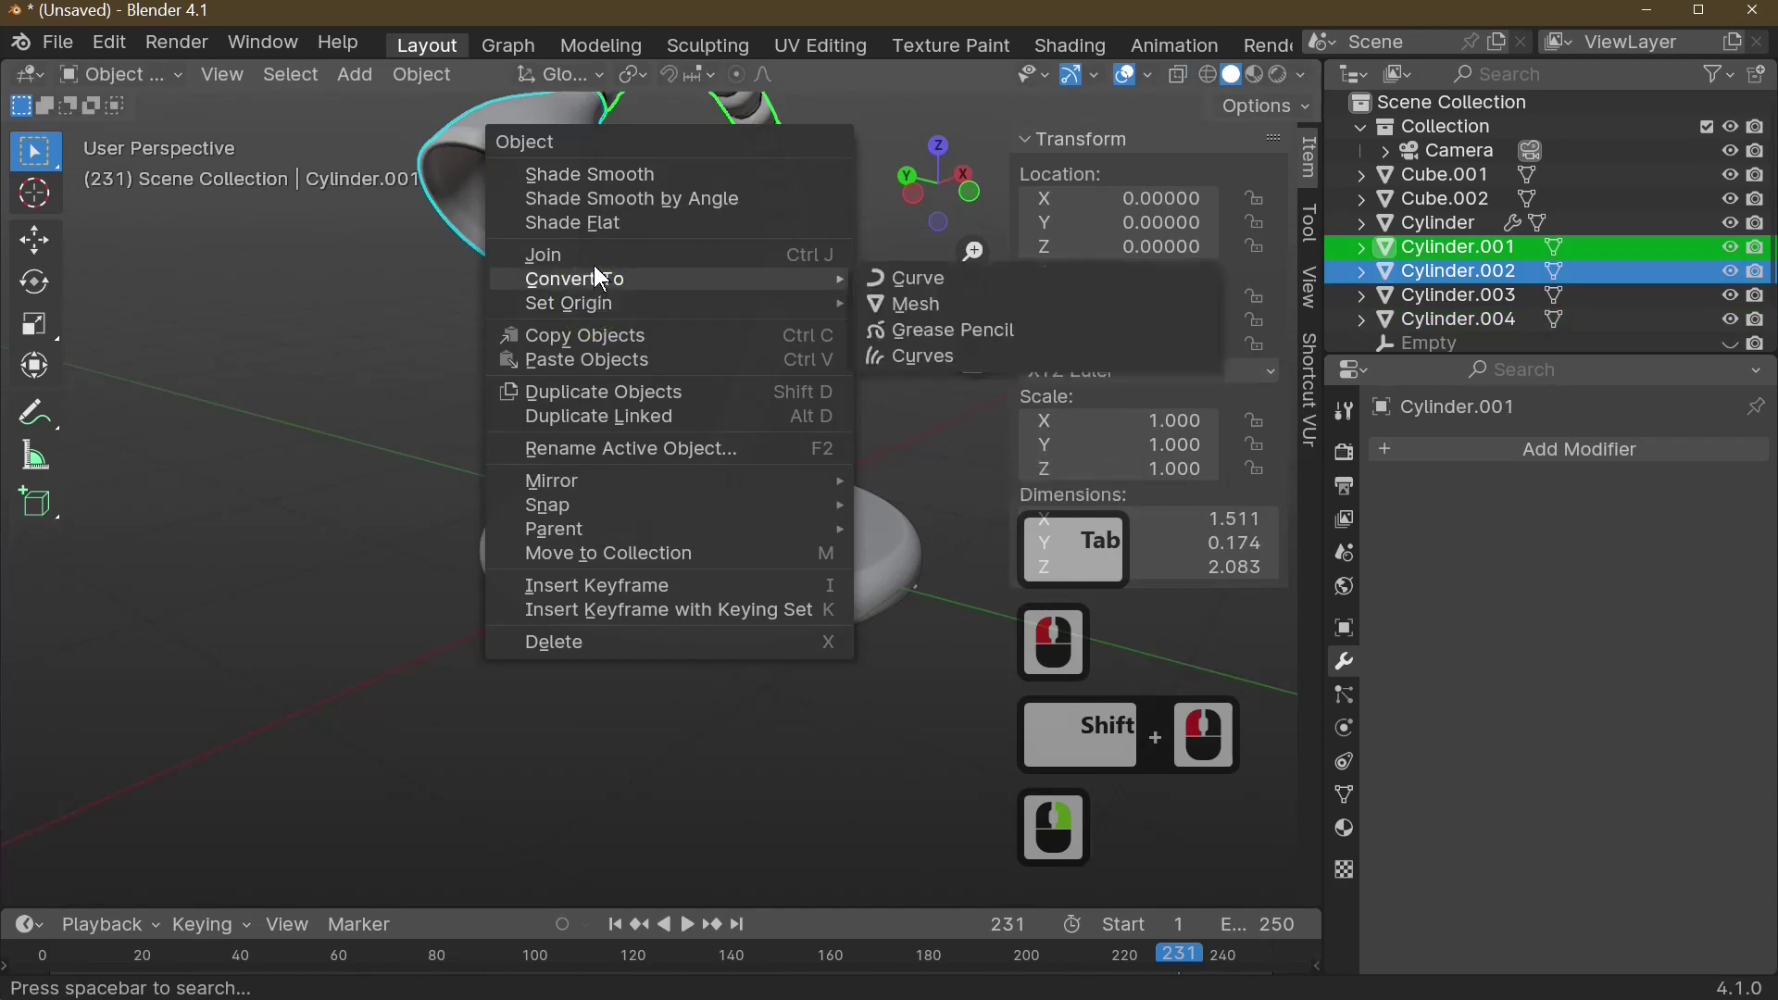
pyautogui.hotkey('ctrl', 'j')
pyautogui.click(597, 263)
# - Lower the joined arm and lampshade about 0.07 along Z so the arm's foot sinks into the base
pyautogui.press('g')
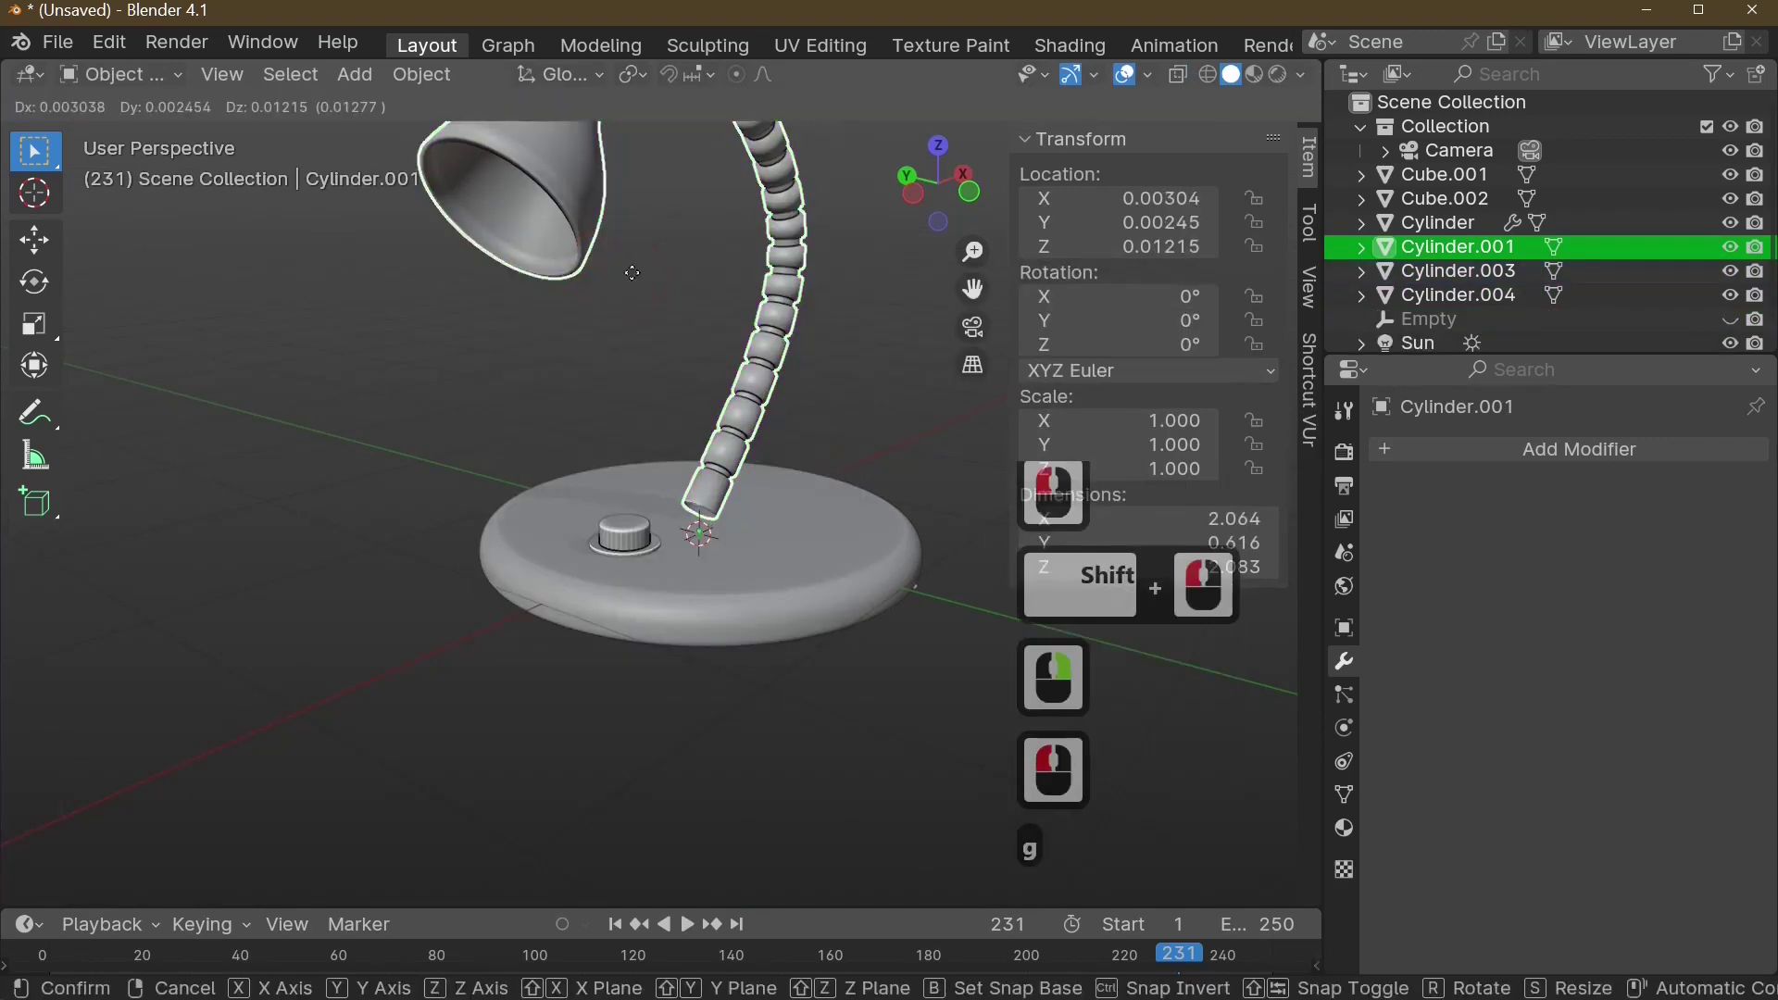
pyautogui.press('z')
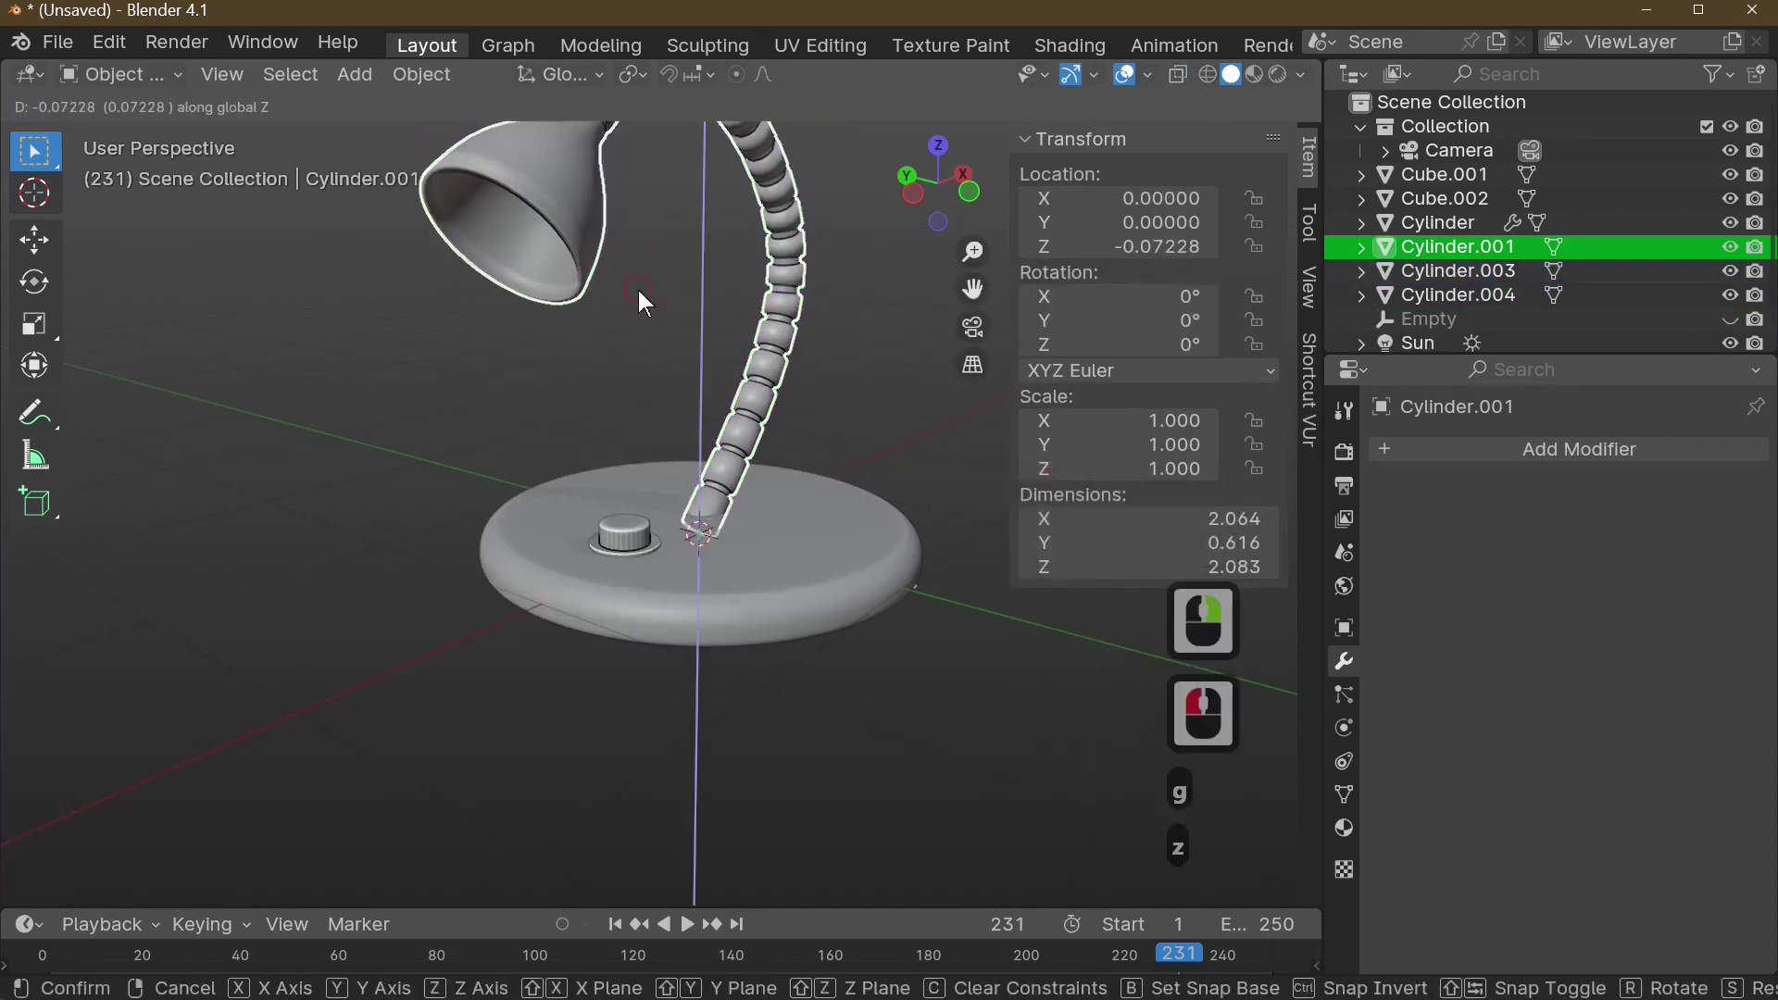
pyautogui.click(637, 291)
pyautogui.scroll(-4, 742, 463)
pyautogui.moveTo(742, 463); pyautogui.dragTo(971, 435, button='middle')
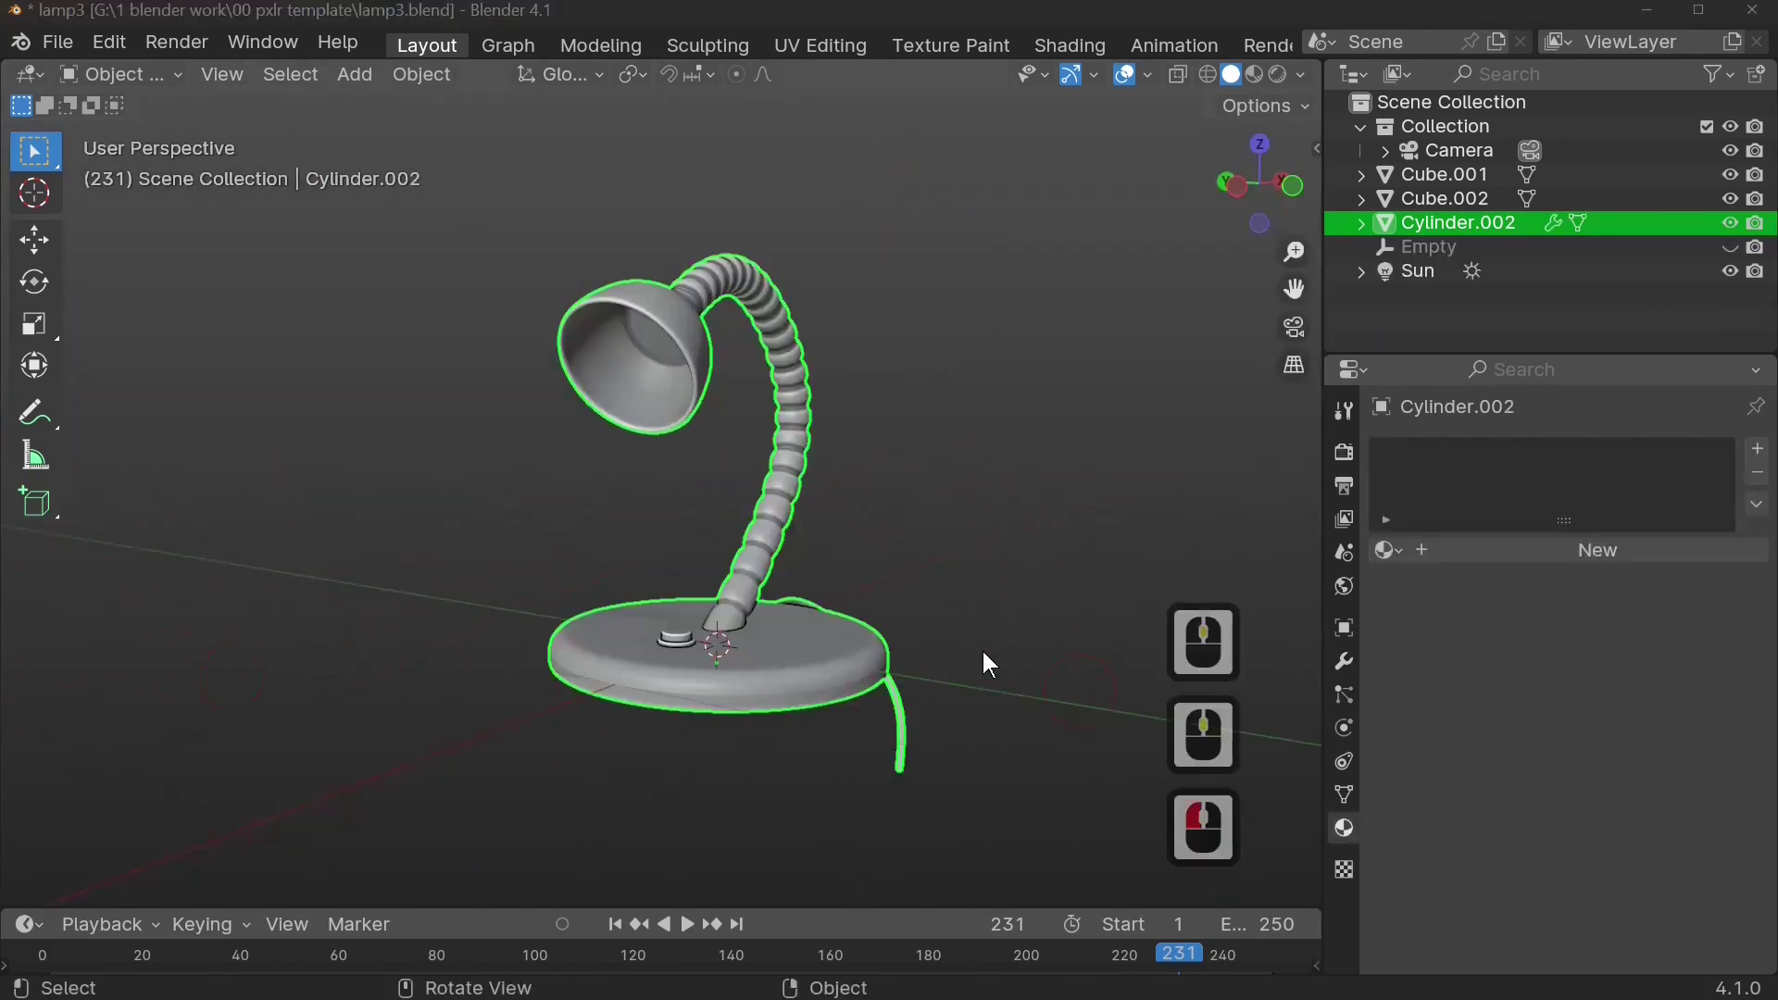
# - Unlink the existing World data from the scene
pyautogui.moveTo(982, 653)
pyautogui.mouseDown(button='middle')
pyautogui.moveTo(665, 649)
pyautogui.moveTo(364, 609)
pyautogui.moveTo(250, 670)
pyautogui.moveTo(646, 750)
pyautogui.moveTo(814, 681)
pyautogui.moveTo(1030, 666)
pyautogui.moveTo(1013, 640)
pyautogui.mouseUp(button='middle')
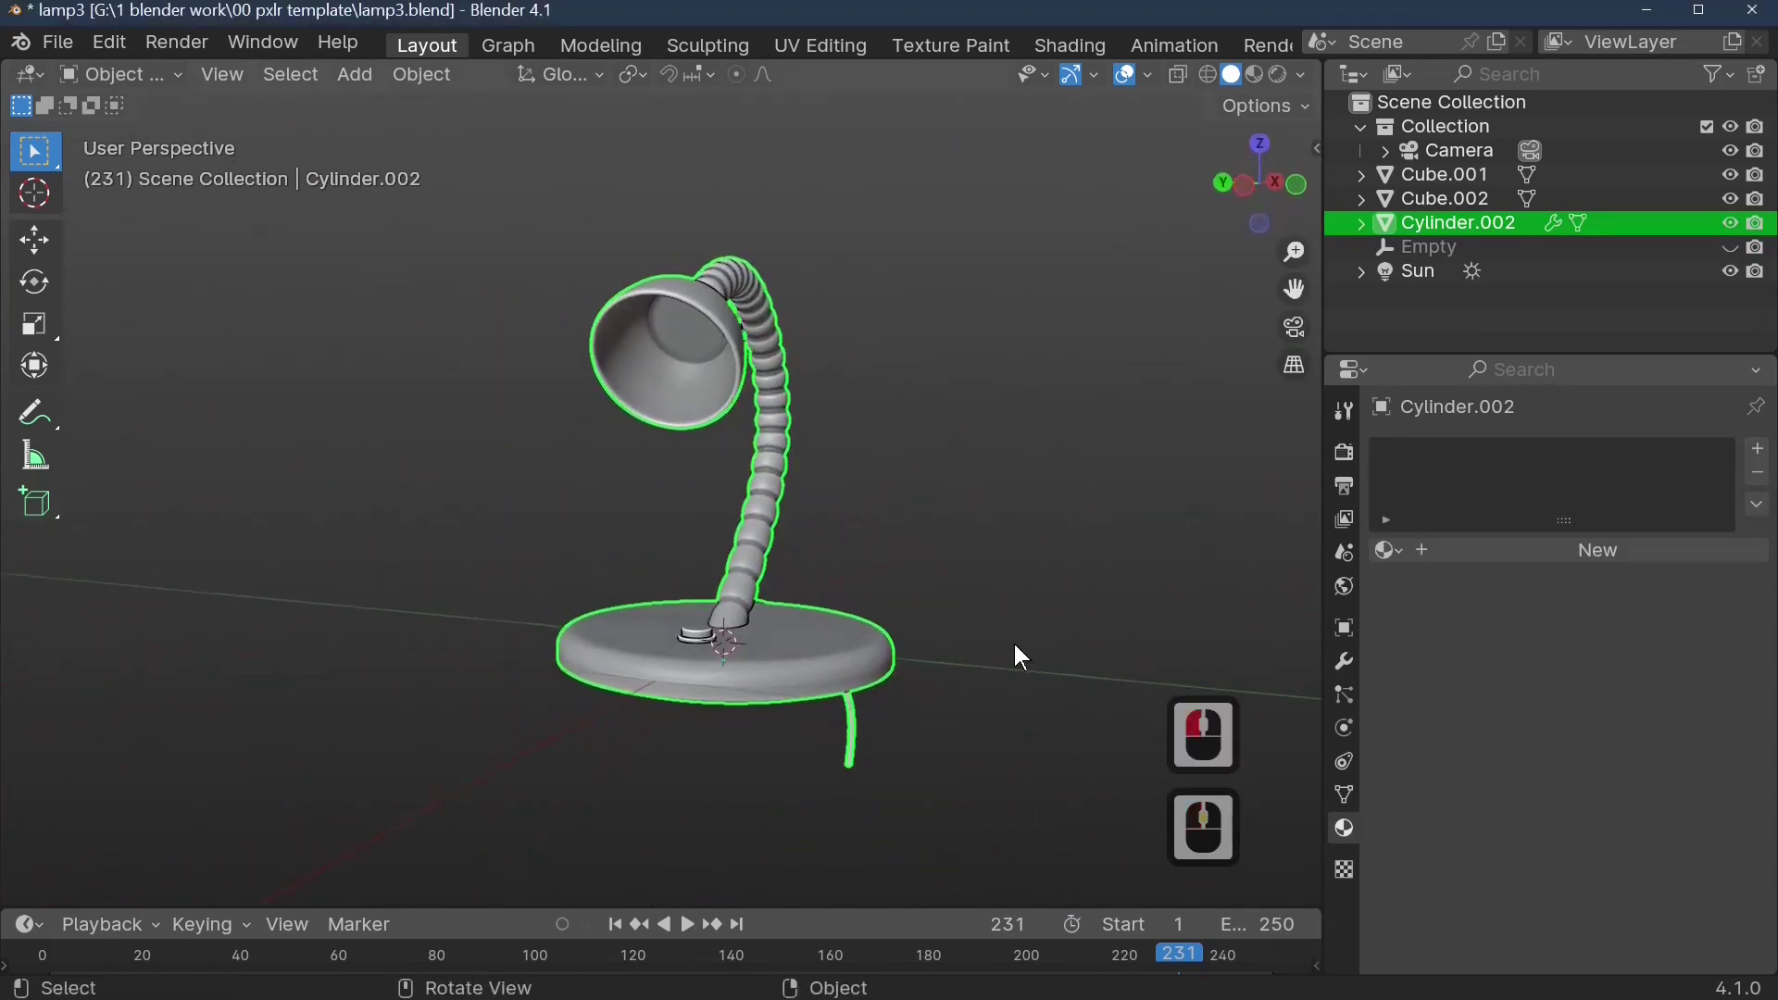
pyautogui.click(1345, 587)
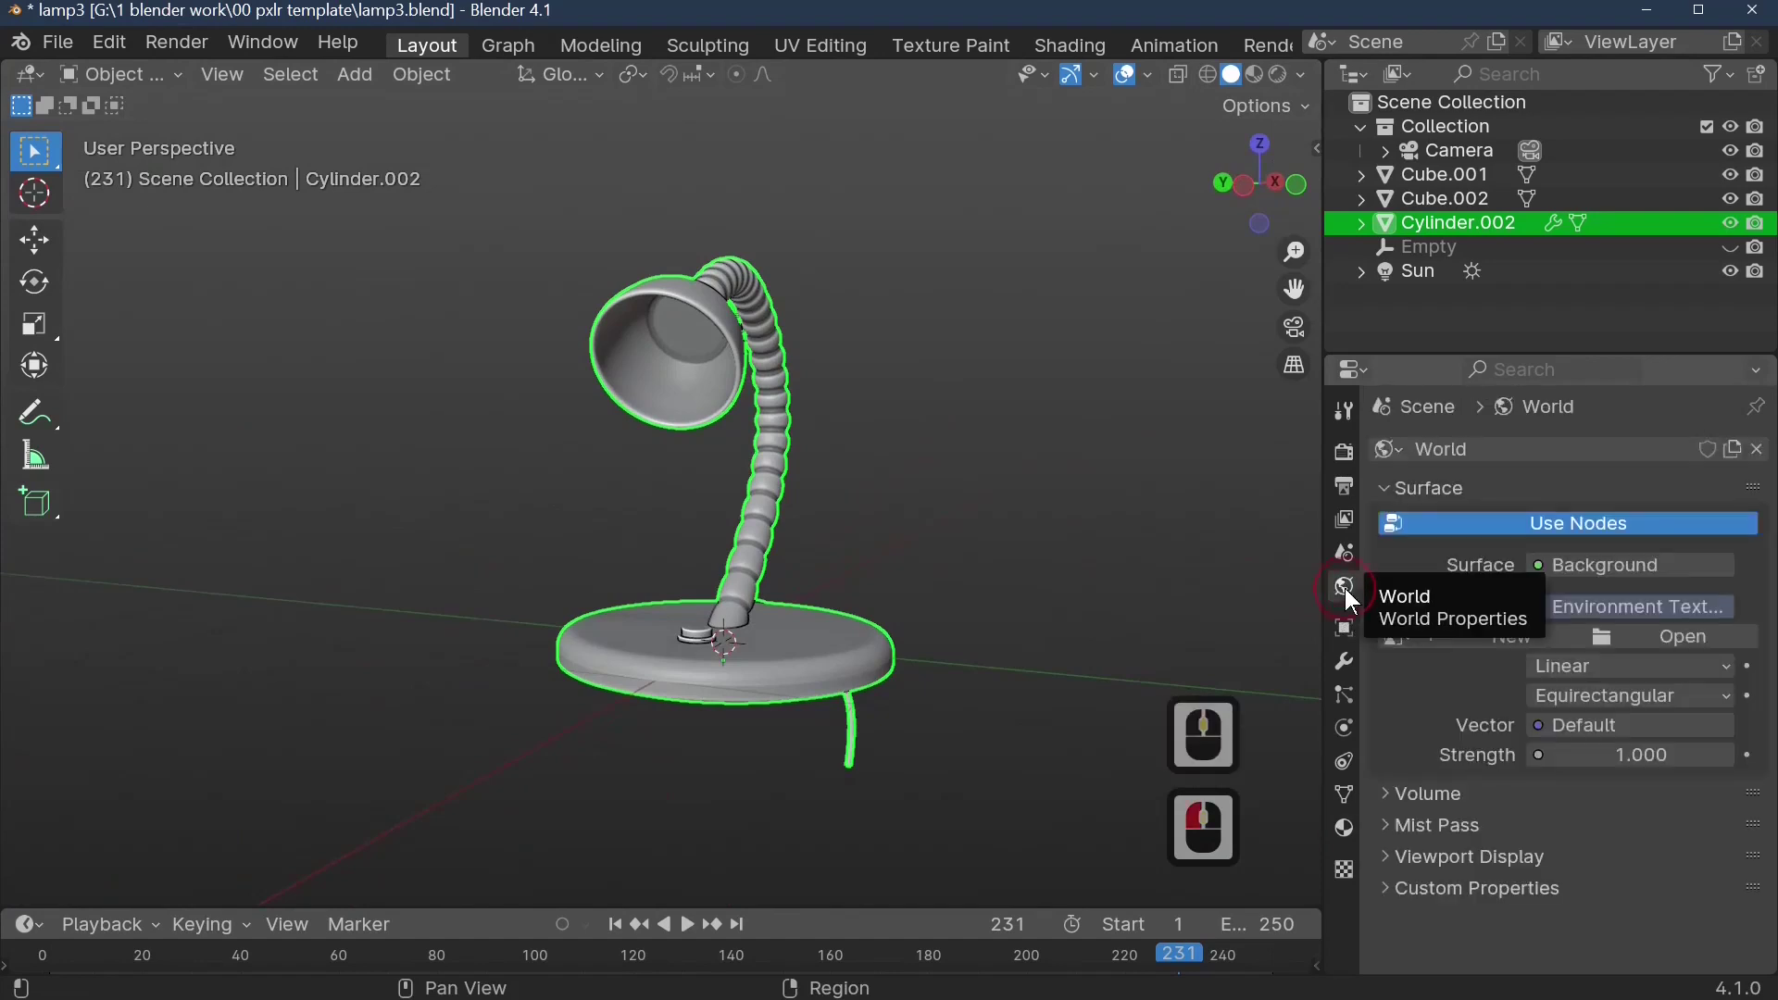
pyautogui.click(1760, 451)
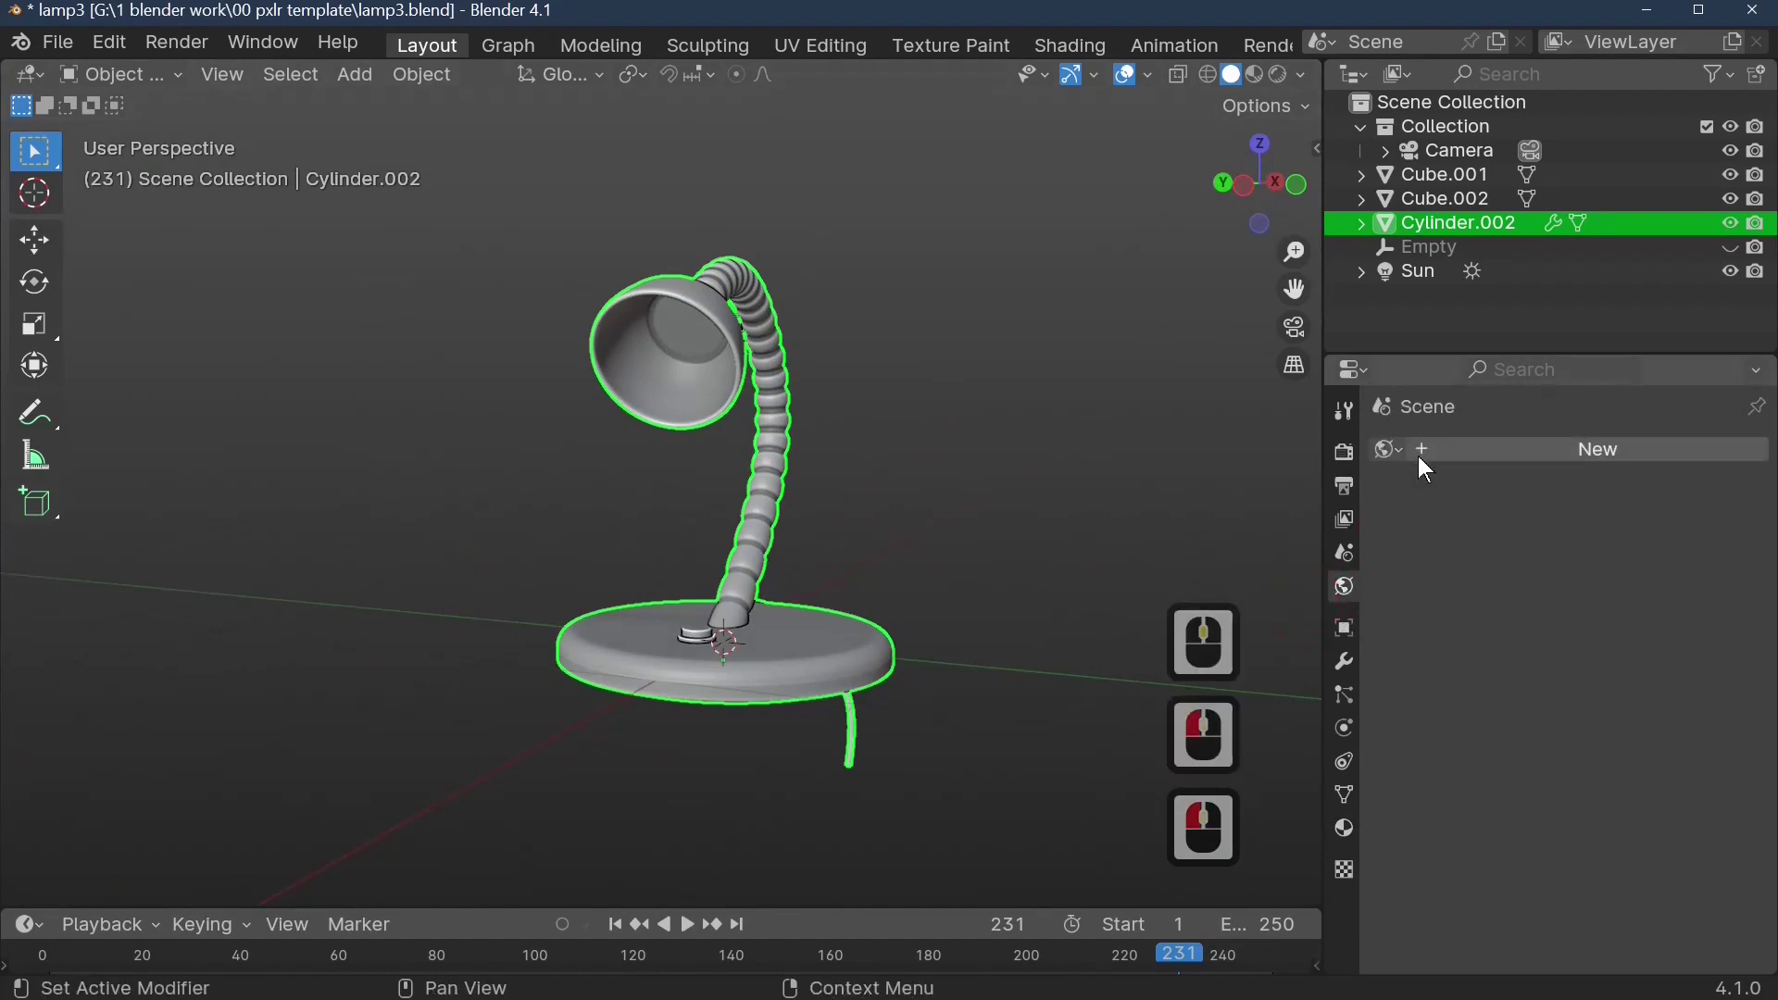
pyautogui.moveTo(891, 527); pyautogui.dragTo(857, 536, button='middle')
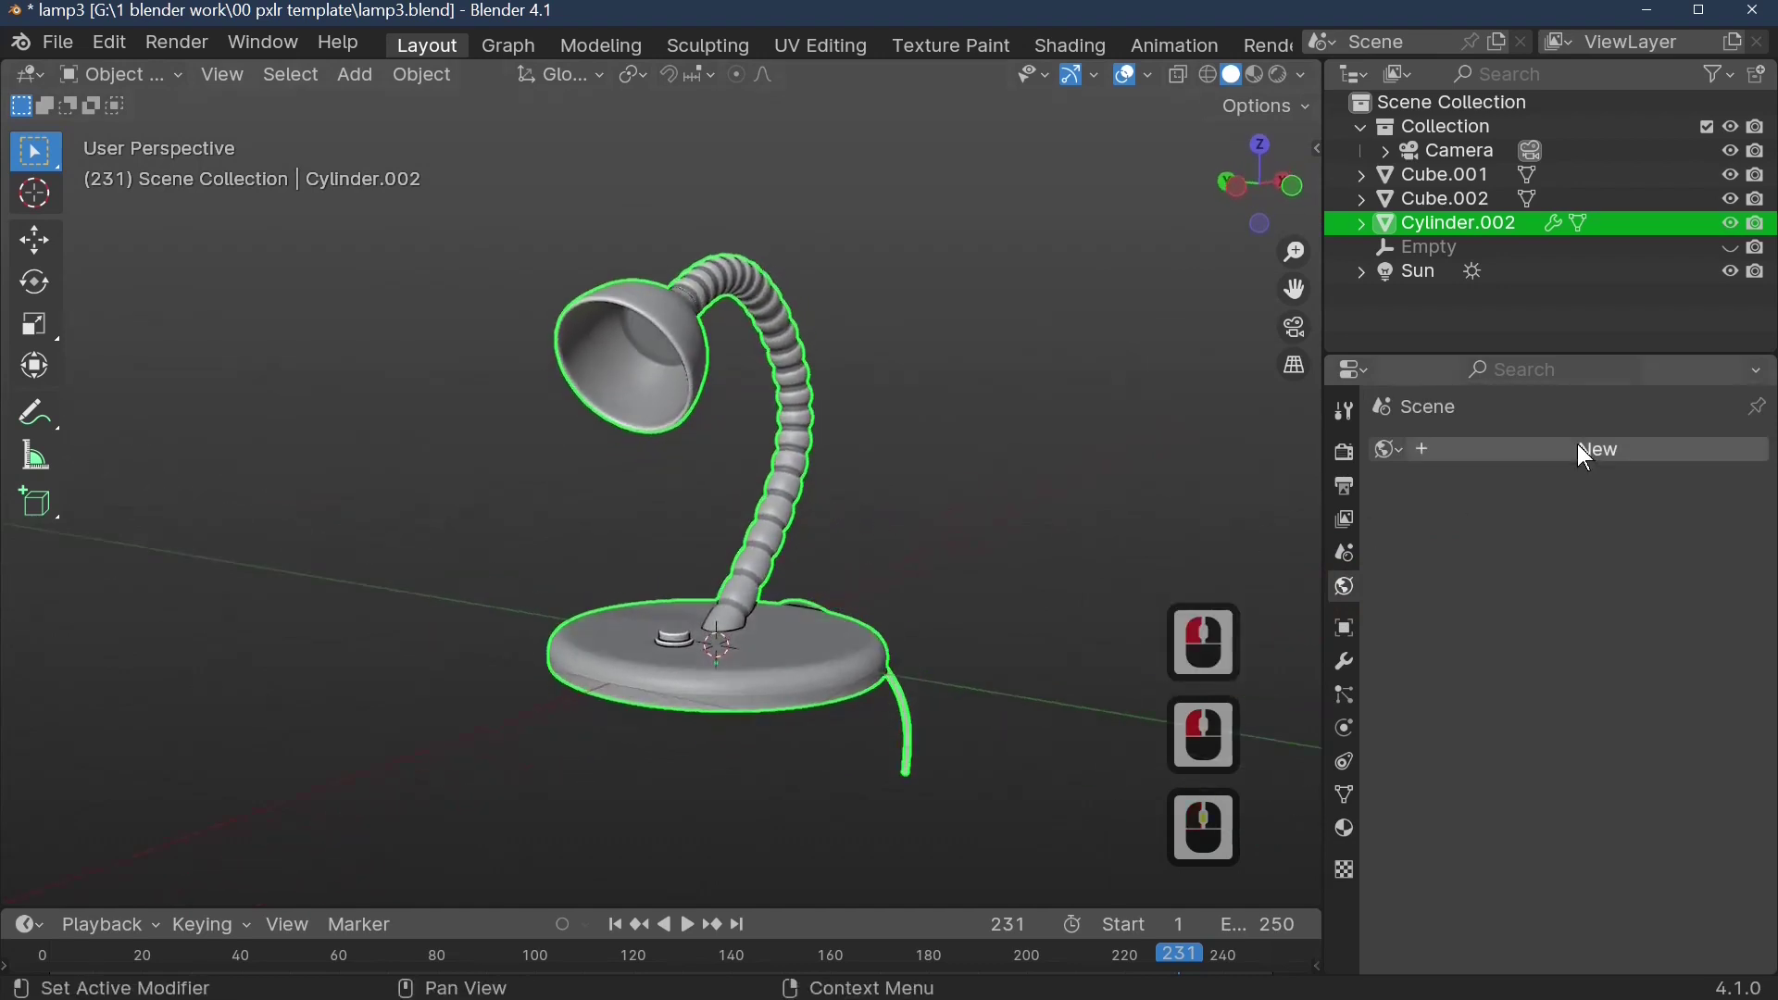
# - Create a new World and set its background color input to Environment Texture
pyautogui.click(1578, 445)
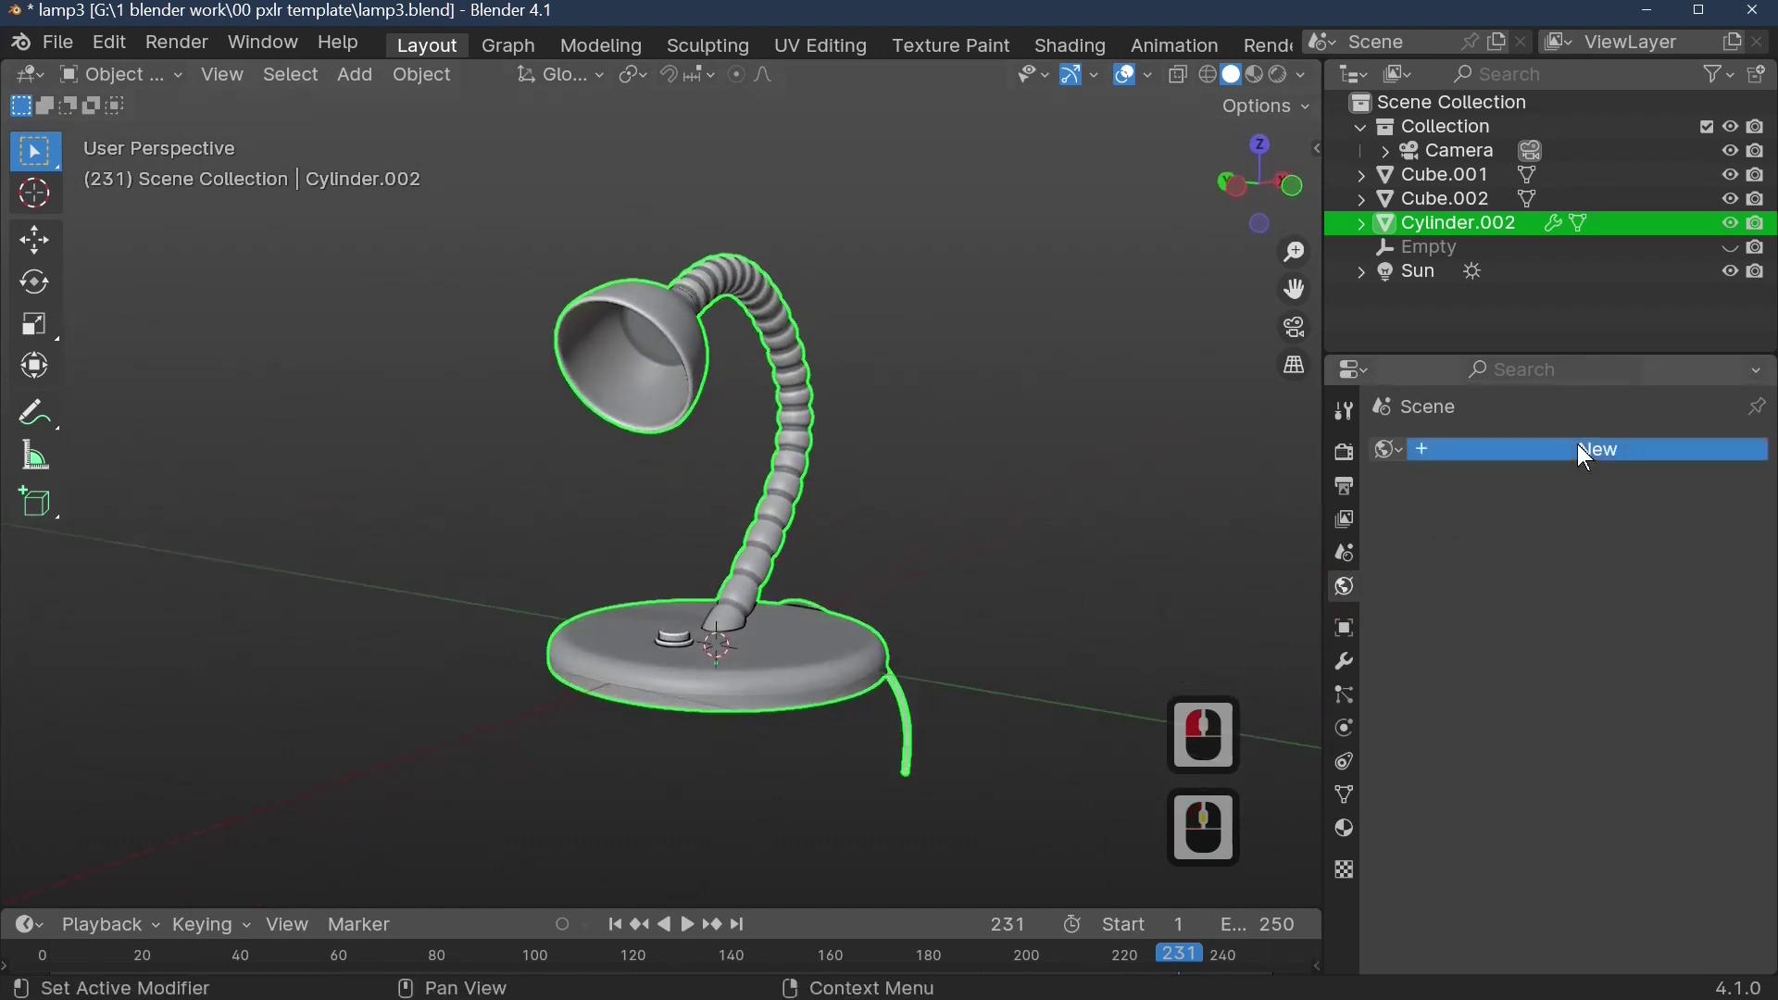
pyautogui.click(1541, 609)
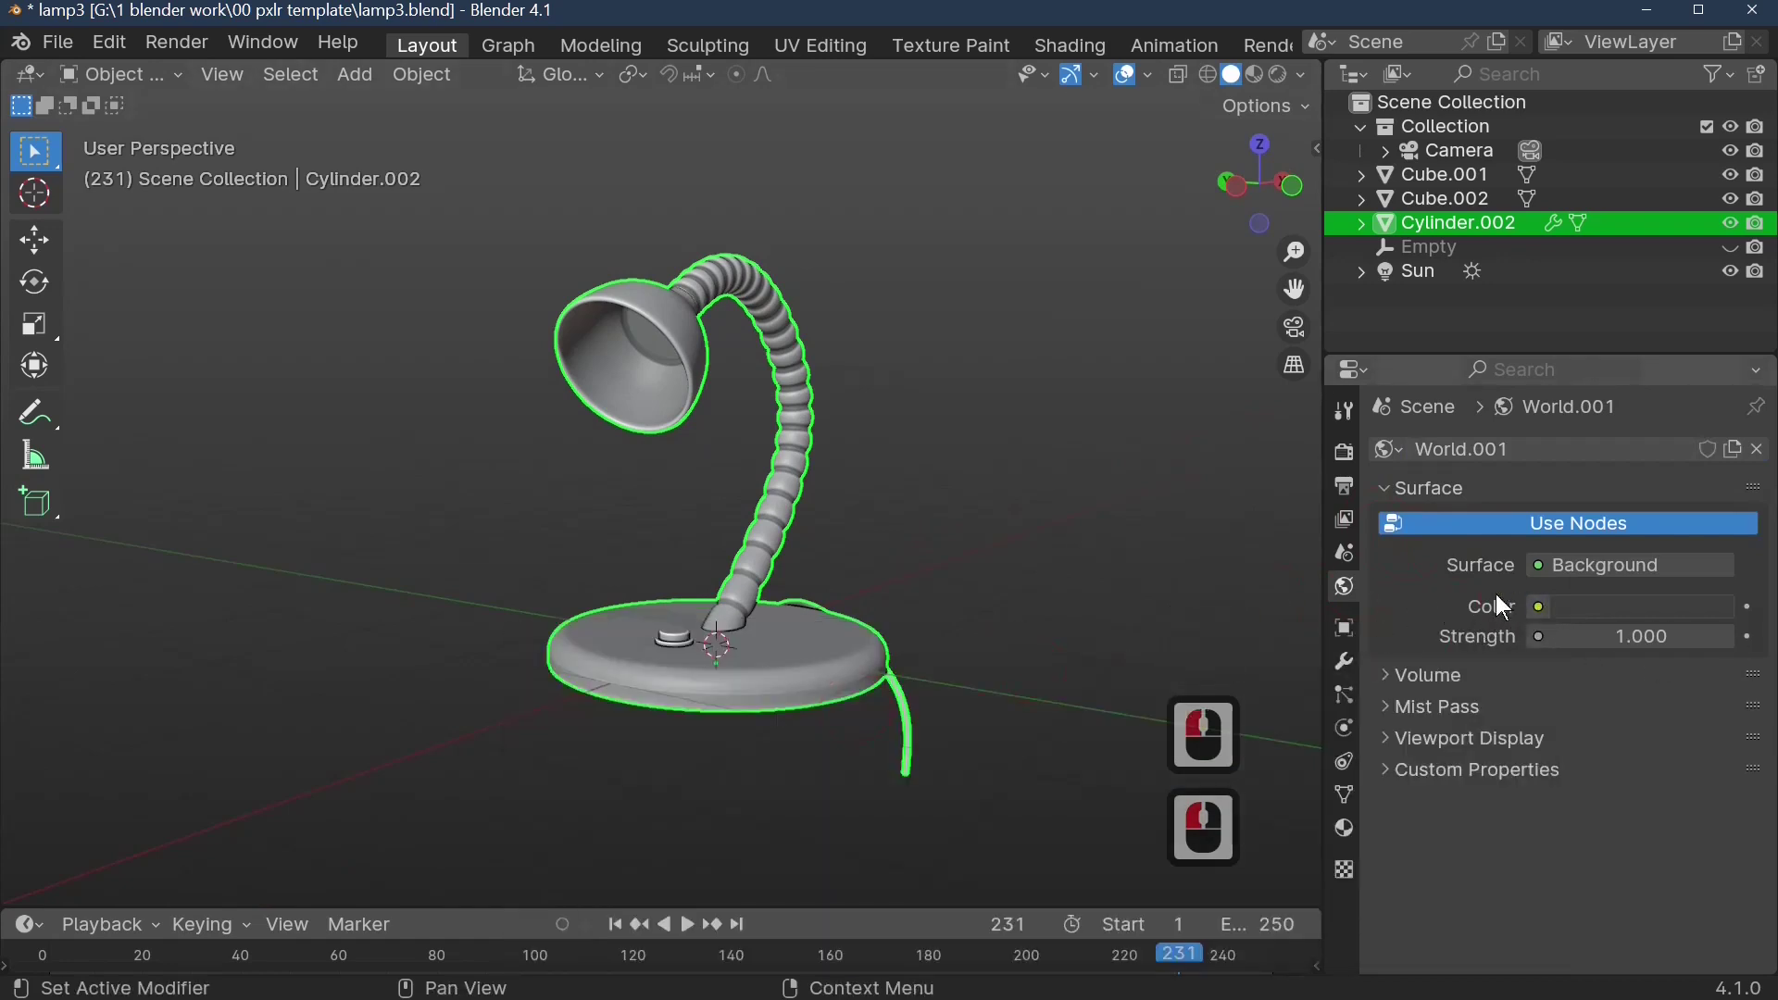
pyautogui.click(1539, 607)
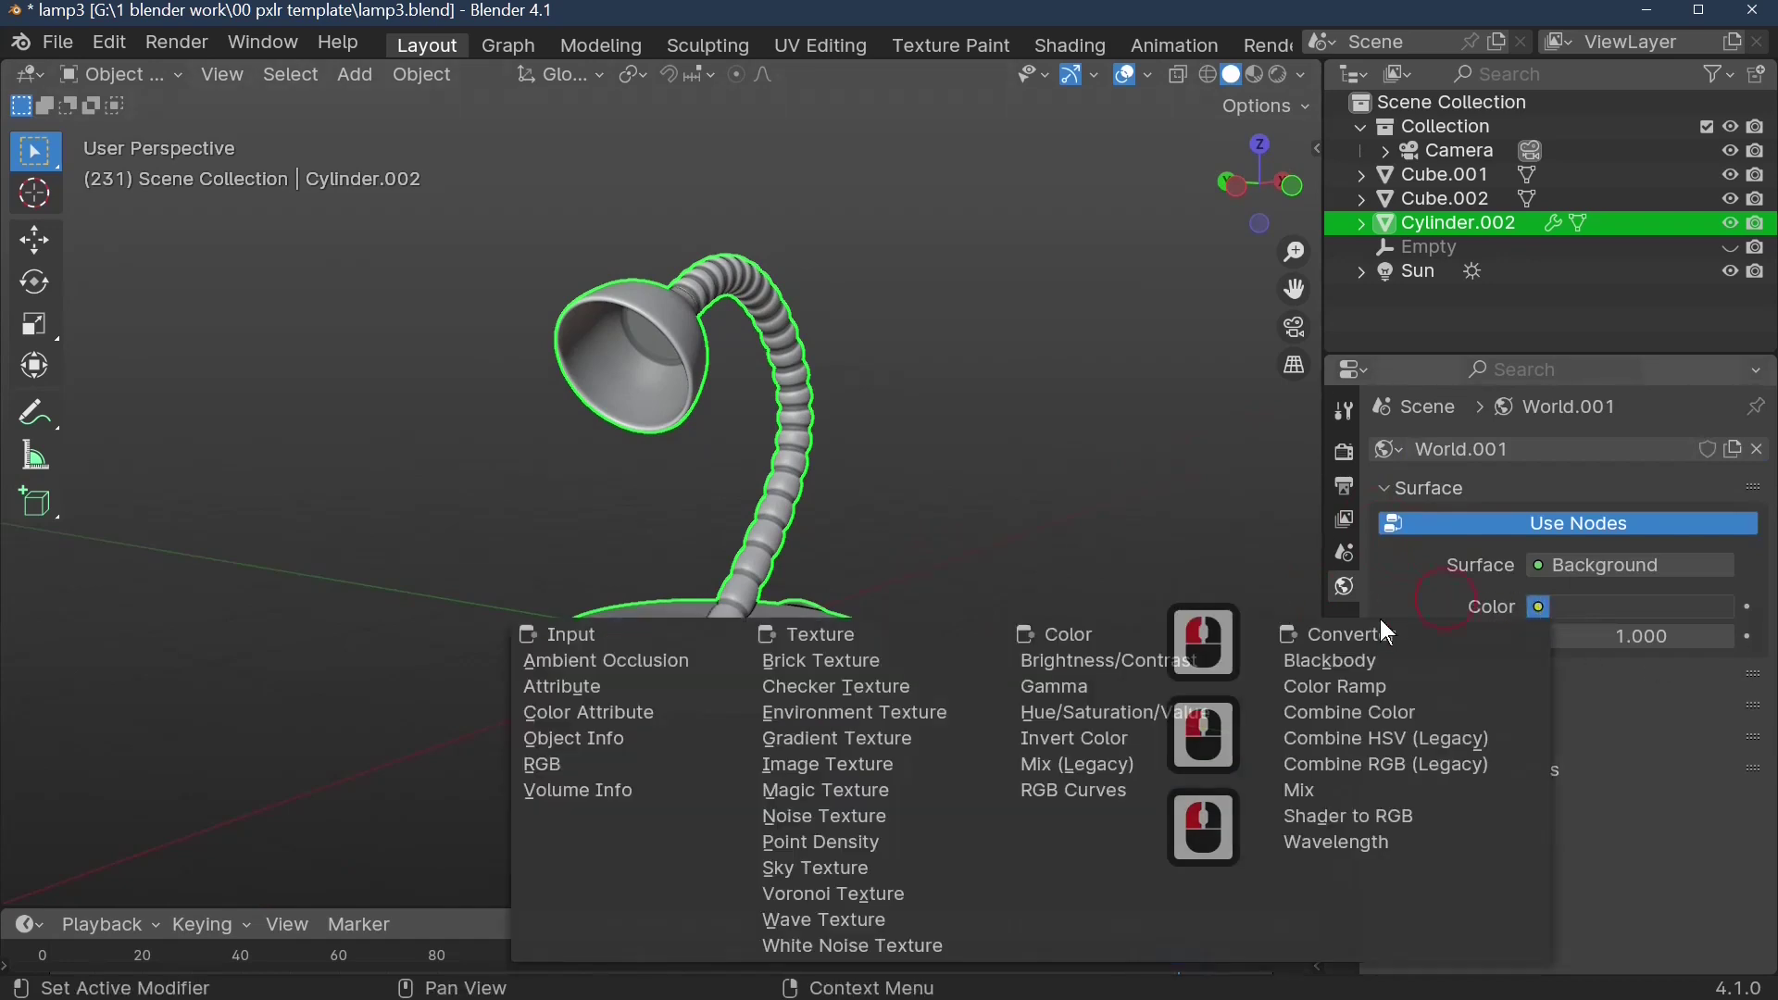
pyautogui.click(787, 709)
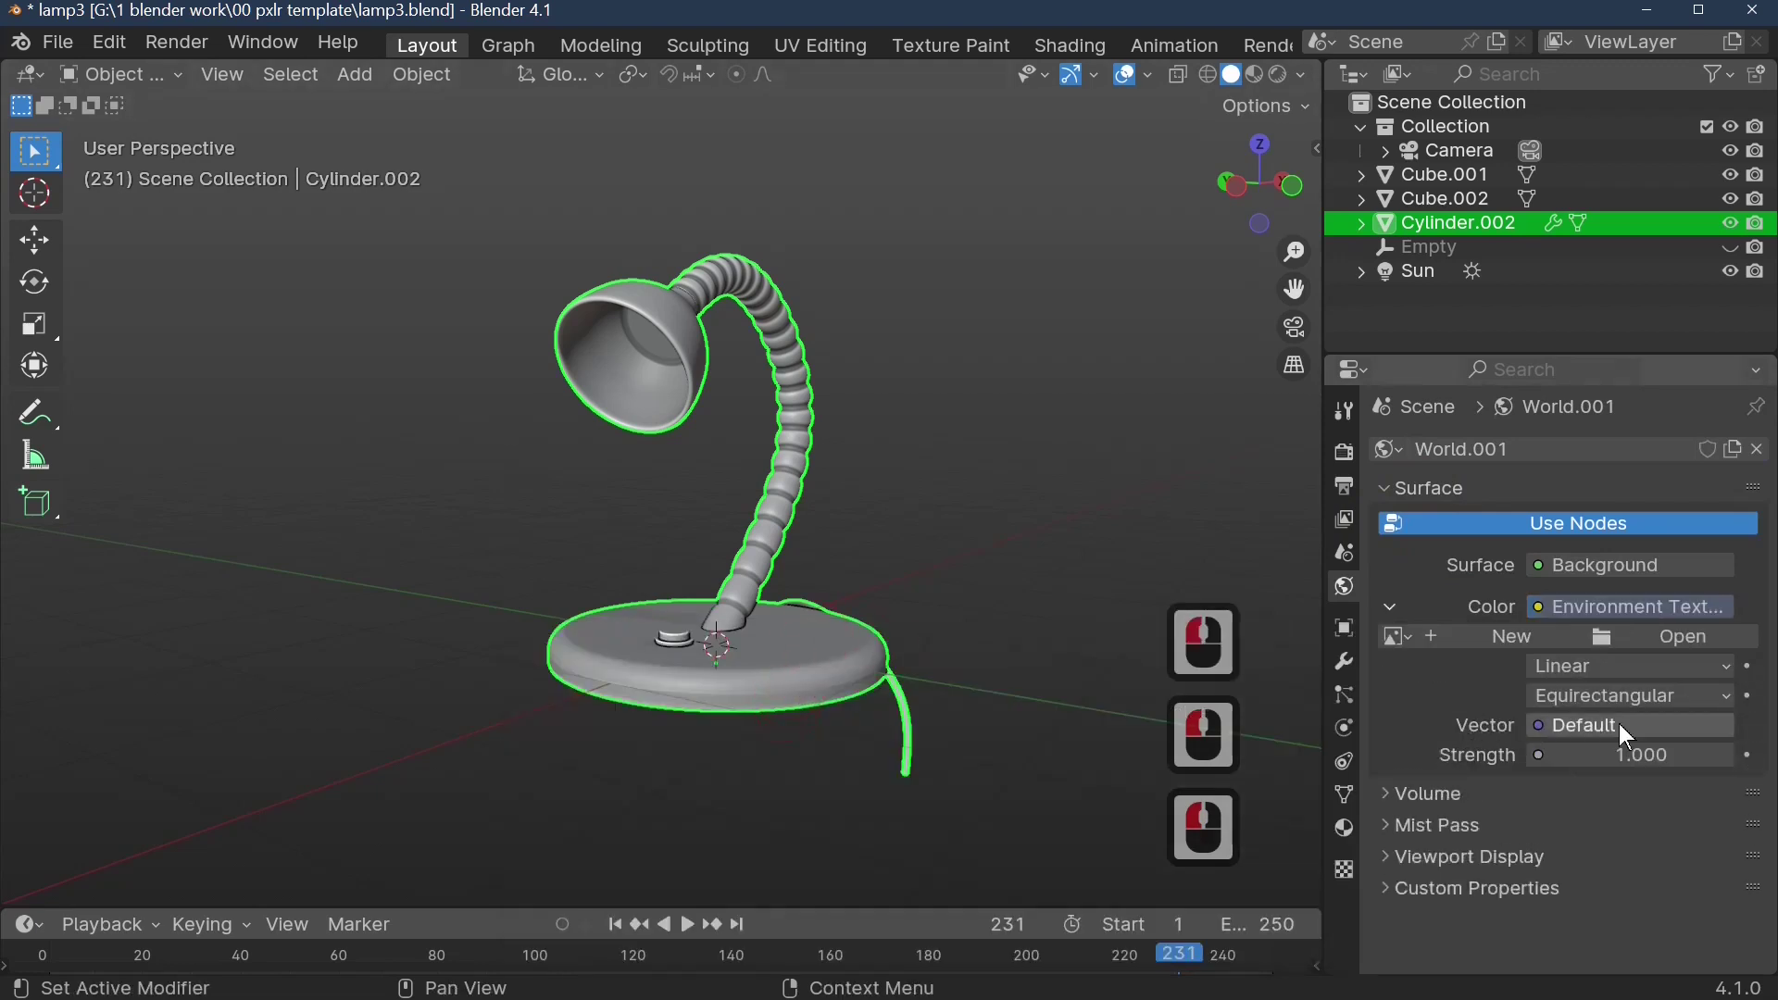
# - Open an image for the environment texture and browse to G:\Program Files\Blender Foundation\Blender 4.1
pyautogui.click(1697, 626)
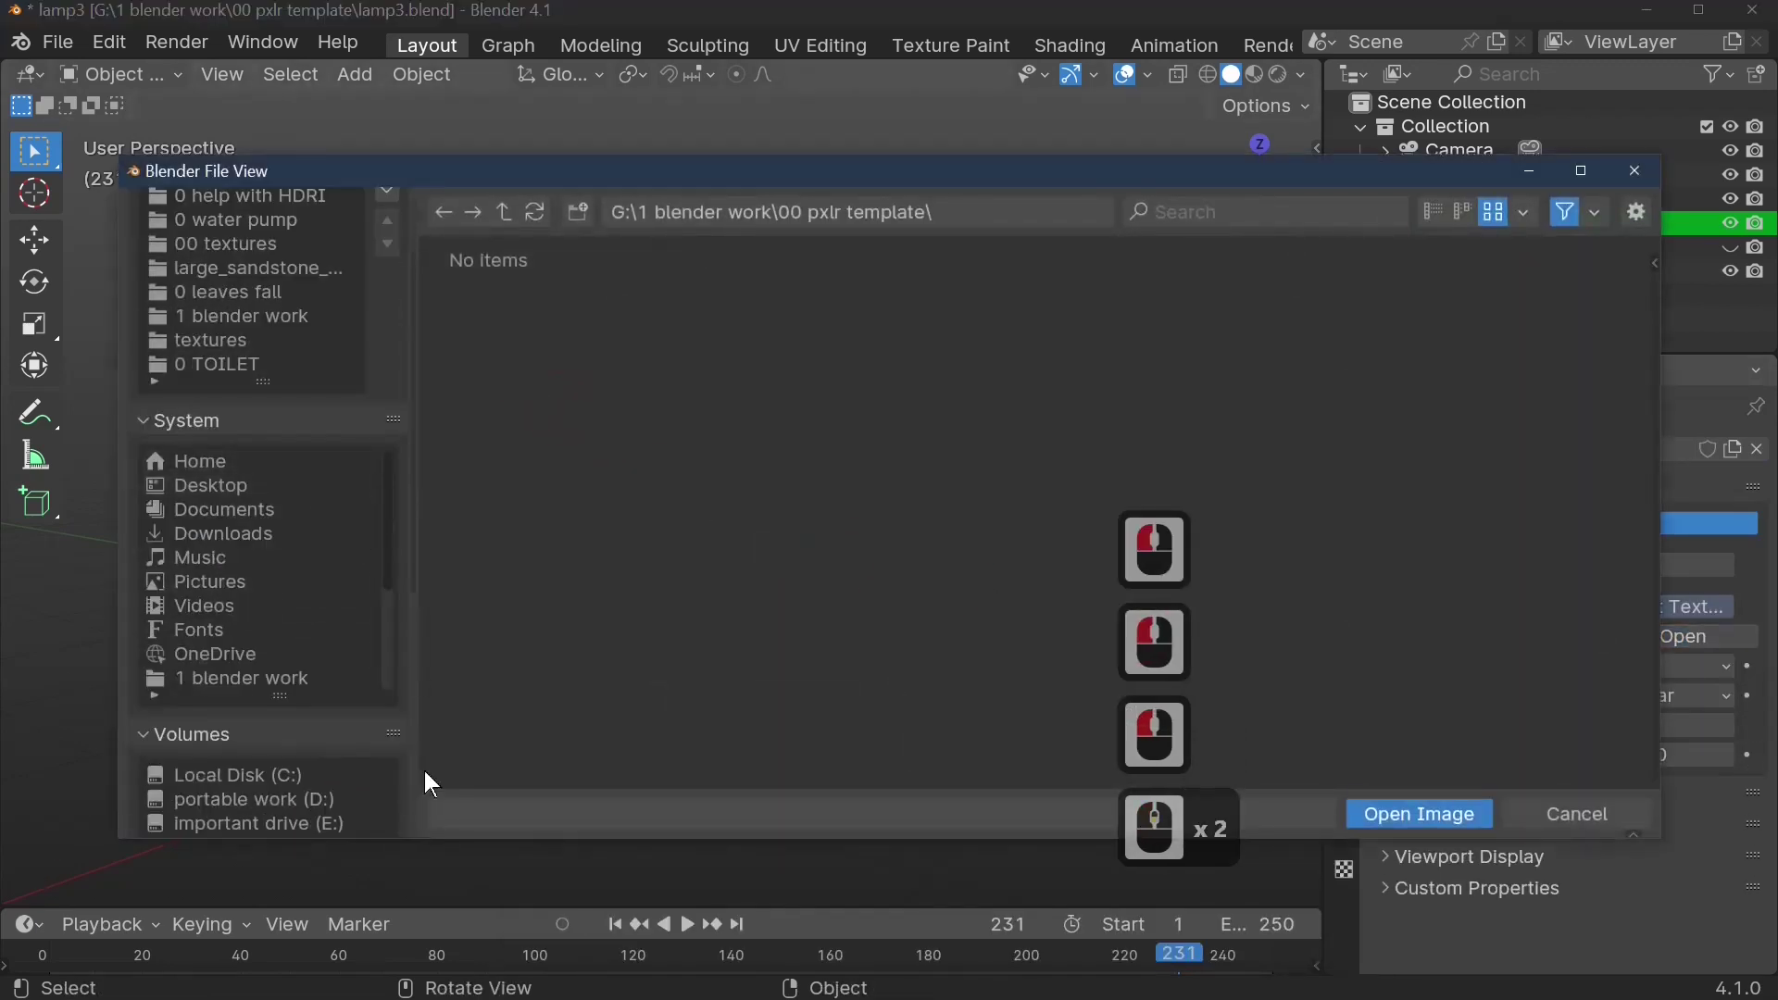
pyautogui.scroll(-3, 407, 772)
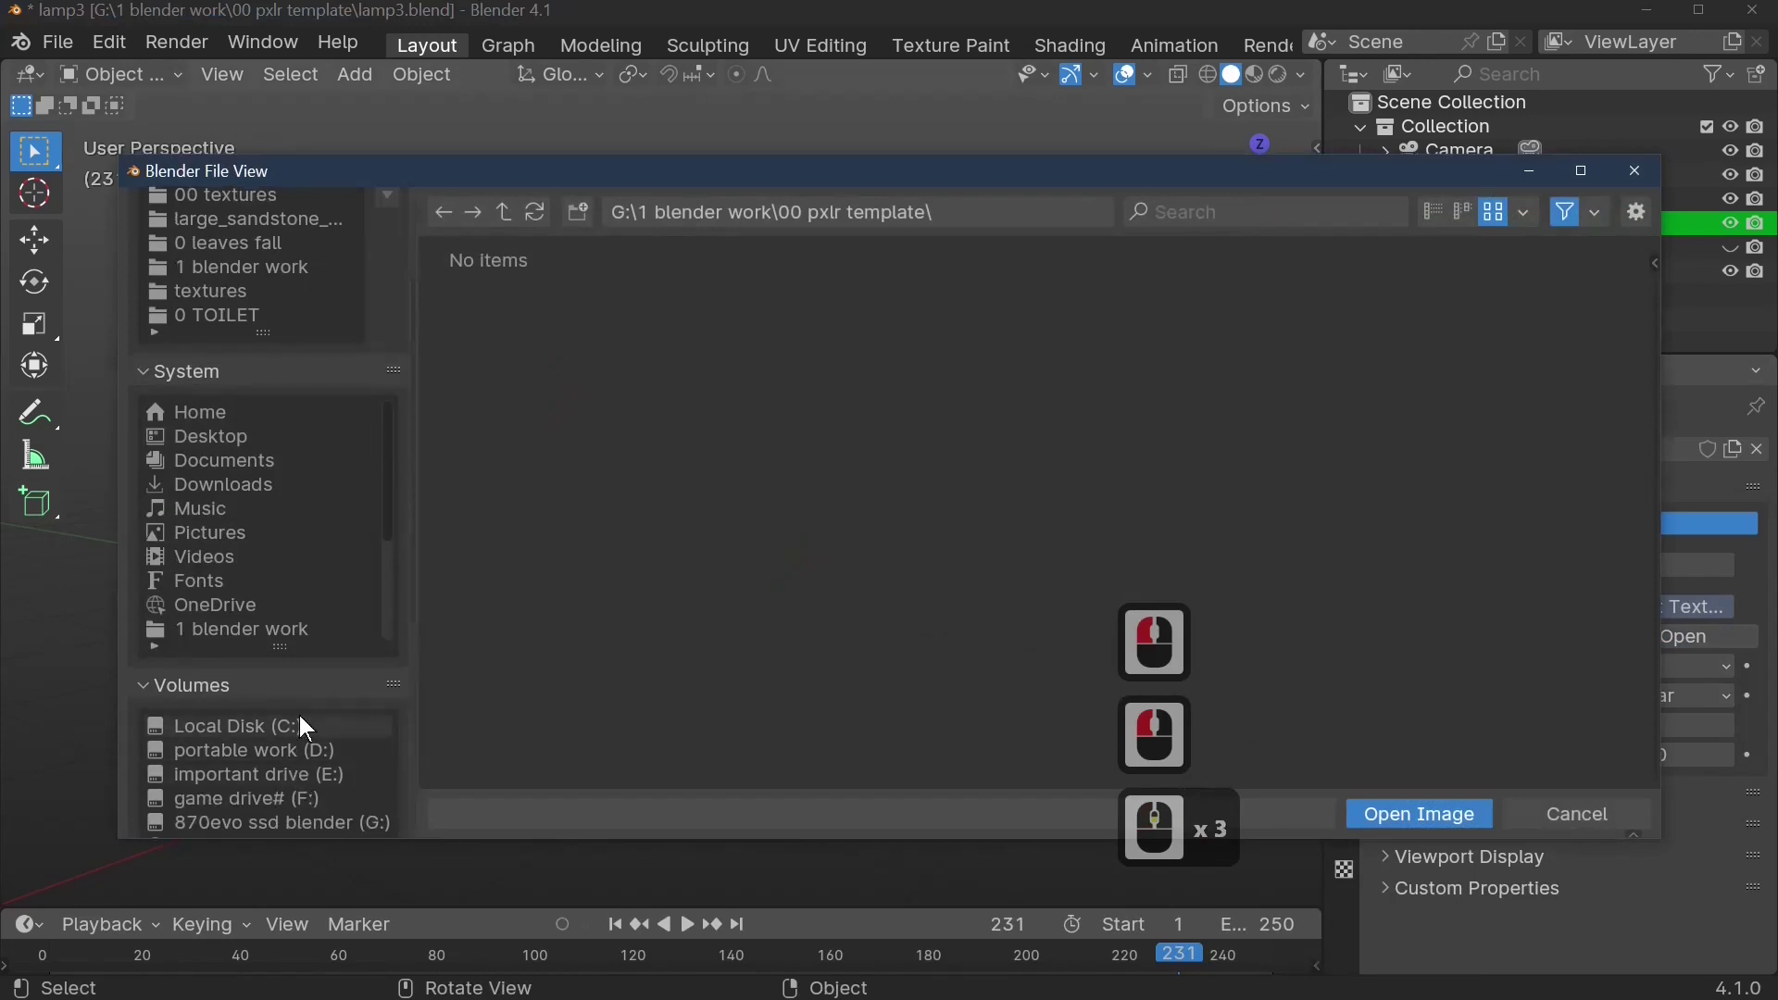
pyautogui.scroll(-3, 303, 748)
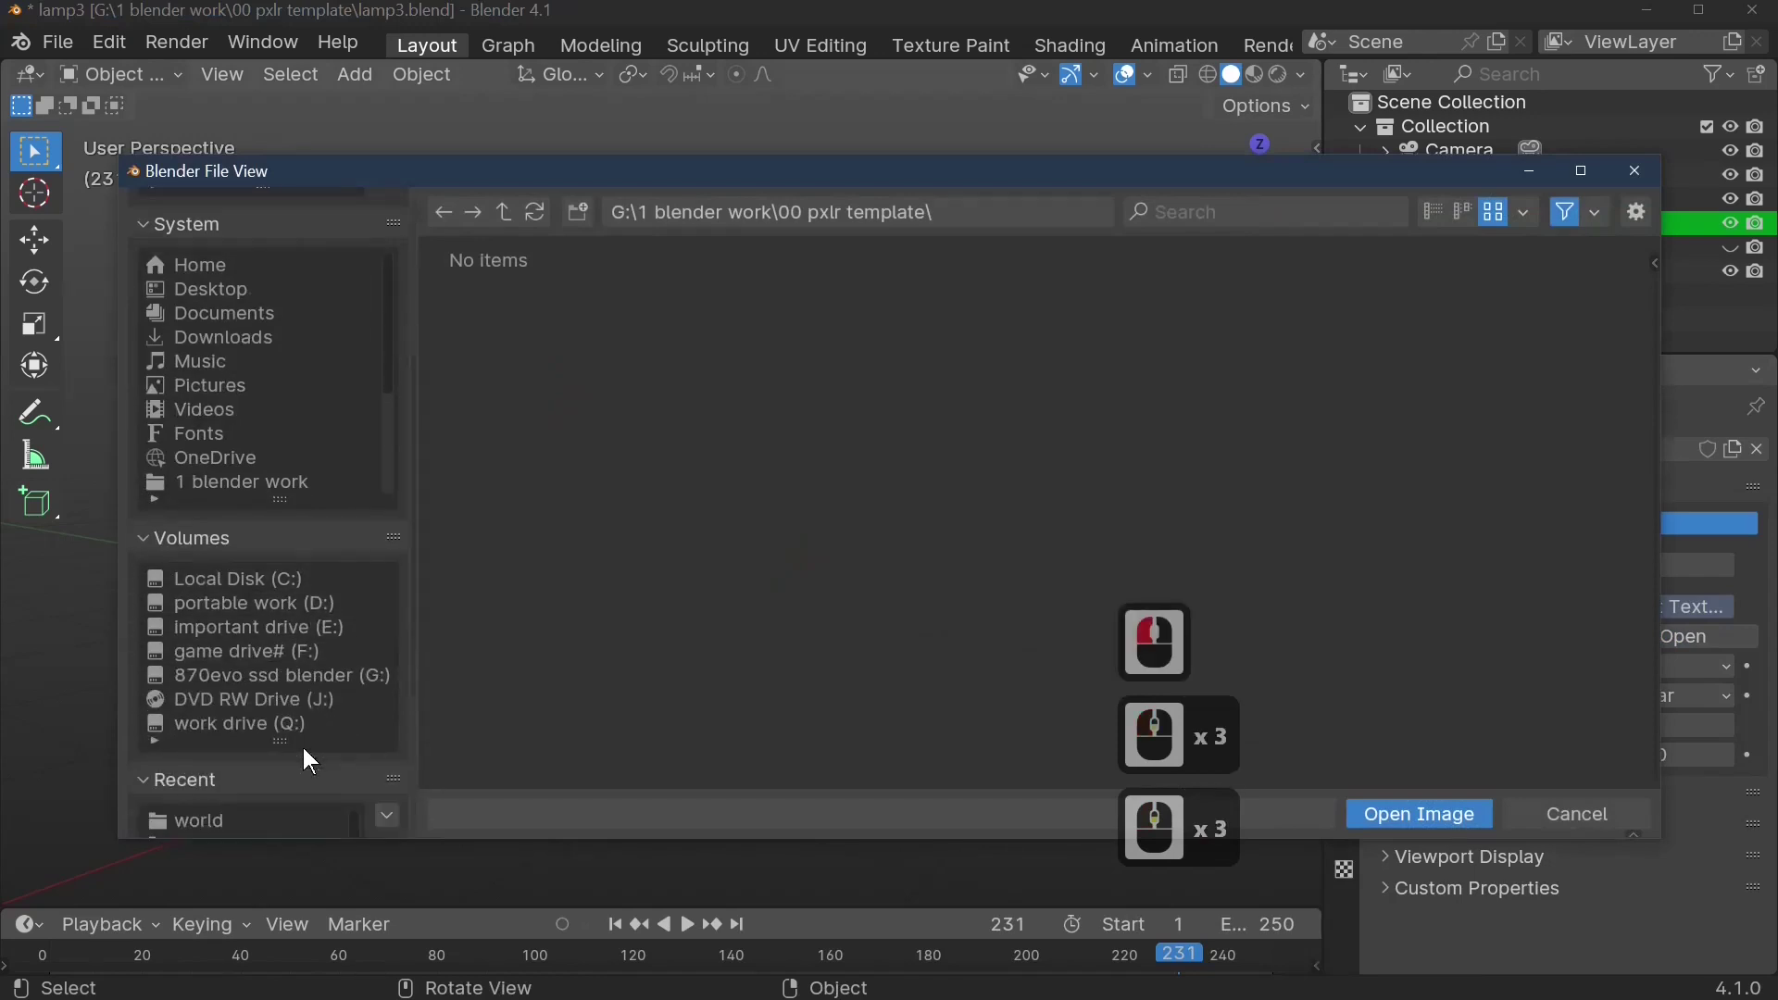
pyautogui.click(341, 676)
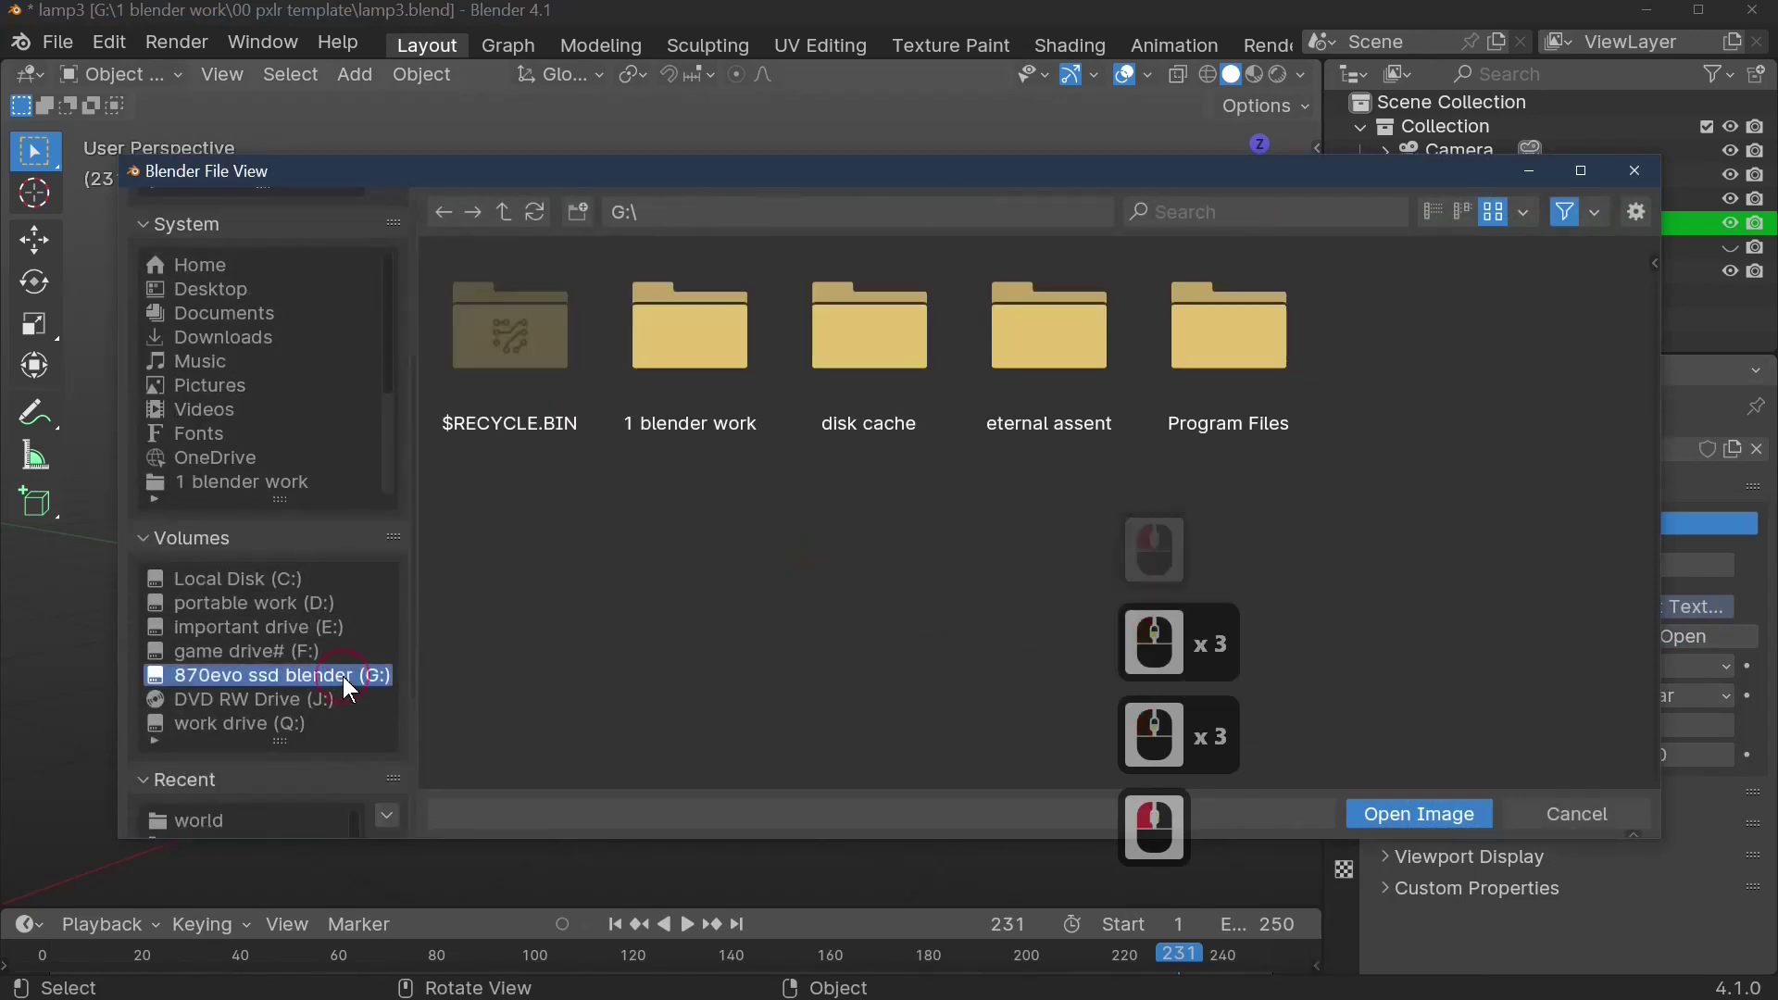
pyautogui.doubleClick(1220, 394)
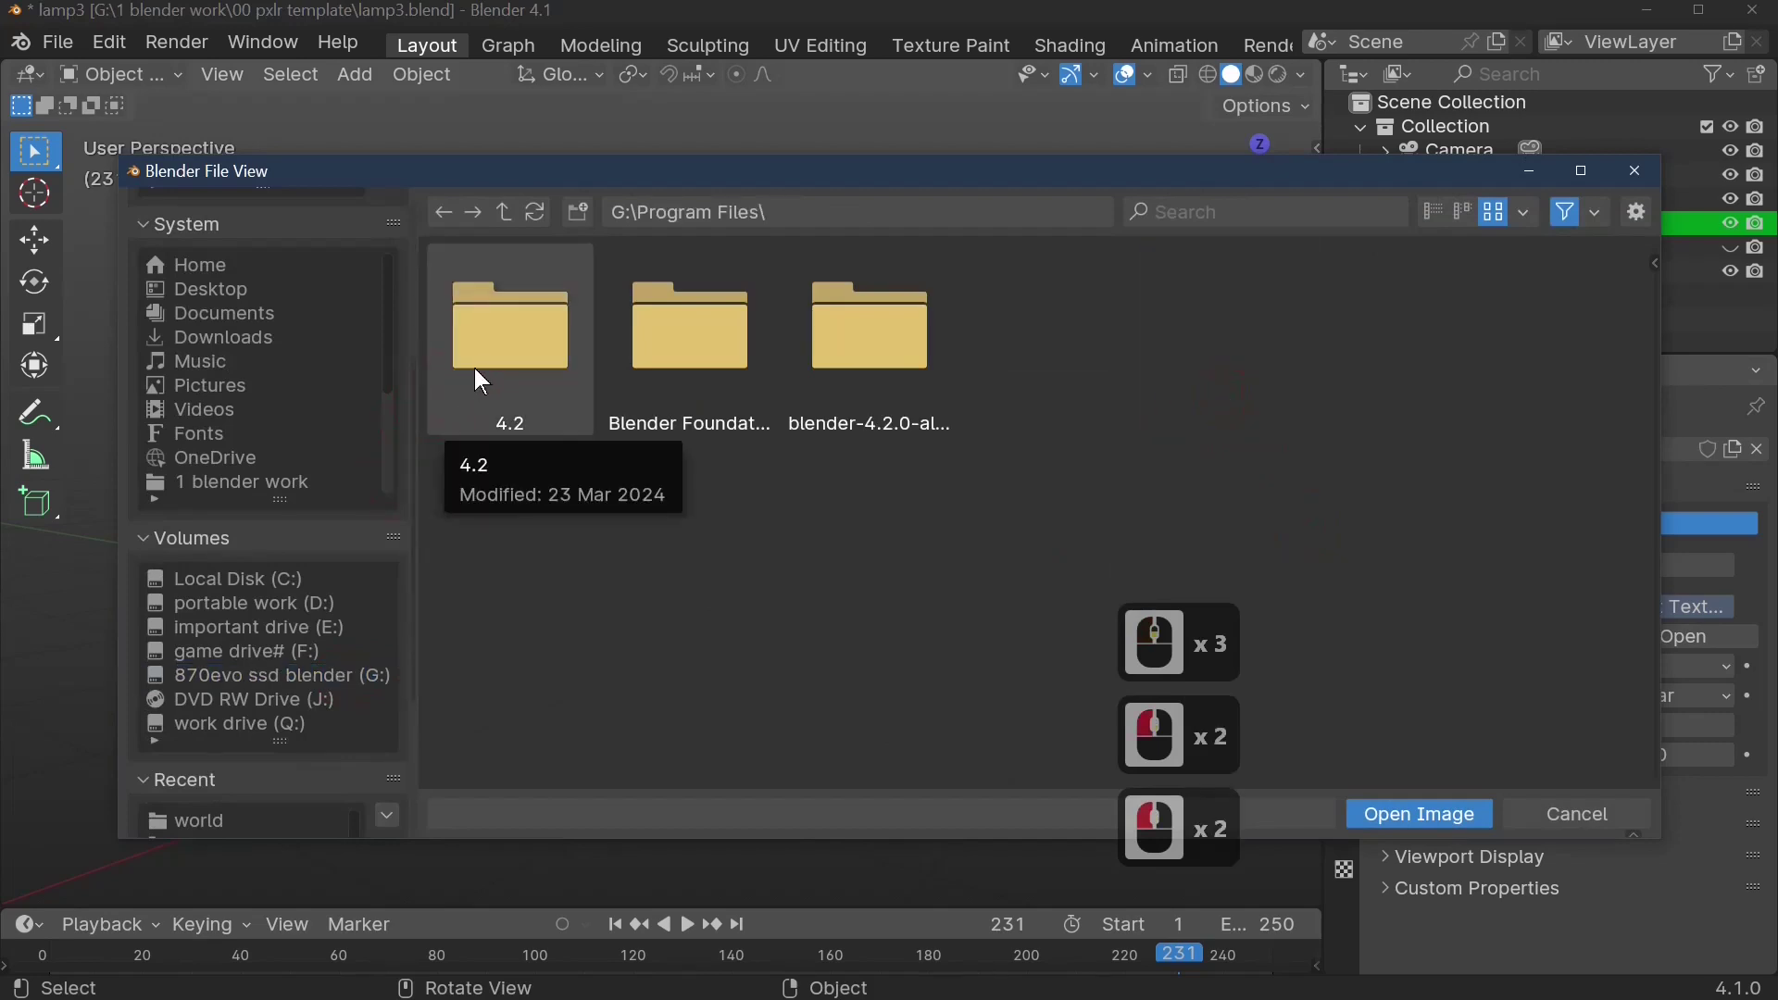
pyautogui.click(297, 681)
pyautogui.doubleClick(1224, 361)
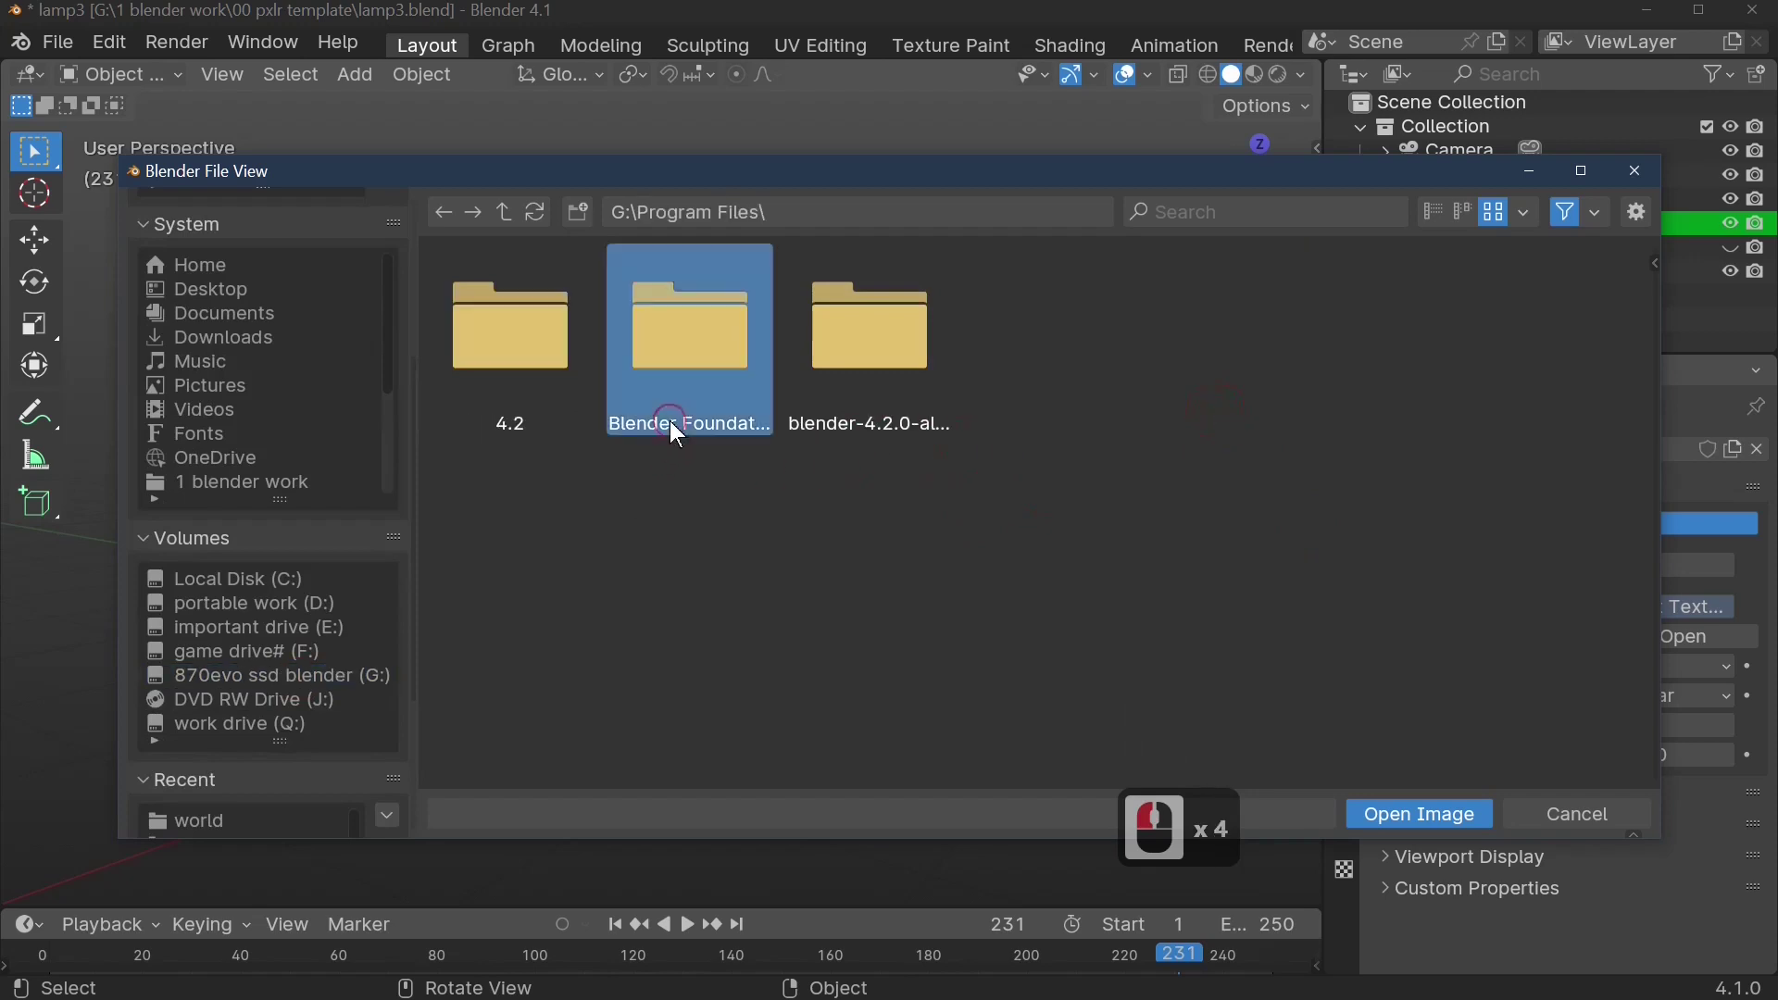
pyautogui.doubleClick(669, 421)
pyautogui.doubleClick(1435, 379)
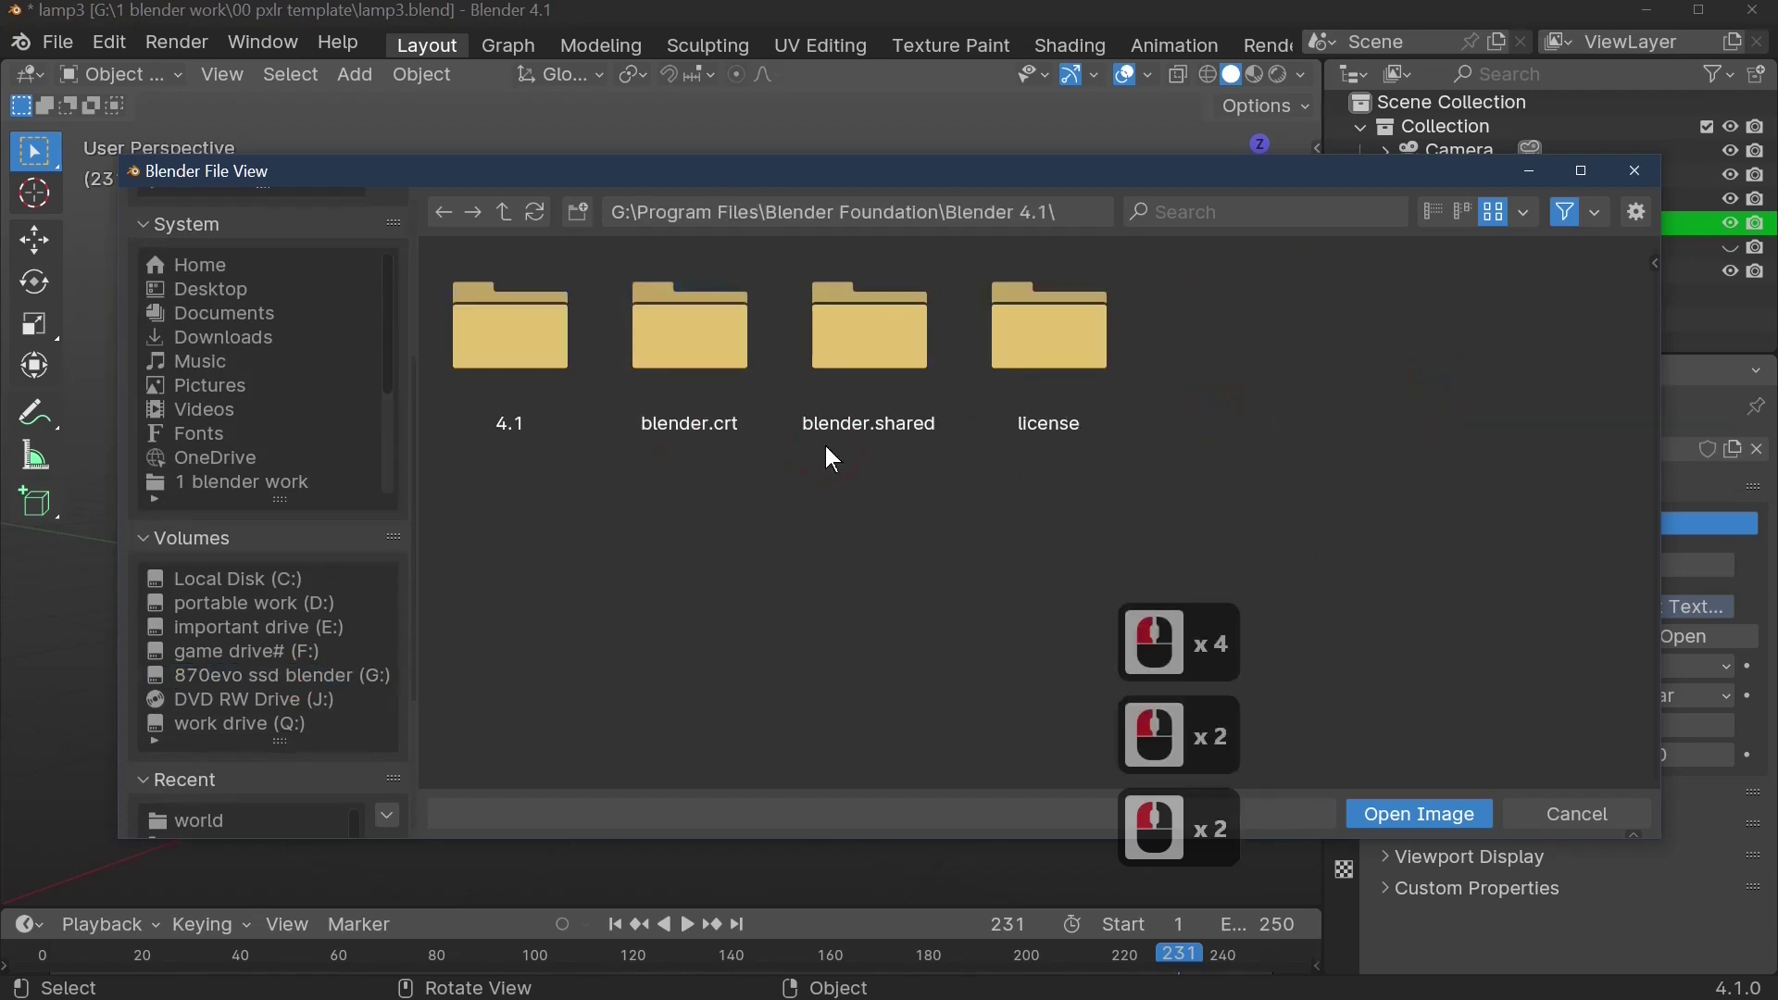
# - Load studio.exr from the 4.1\datafiles\studiolights\world folder as the World's environment texture
pyautogui.doubleClick(529, 414)
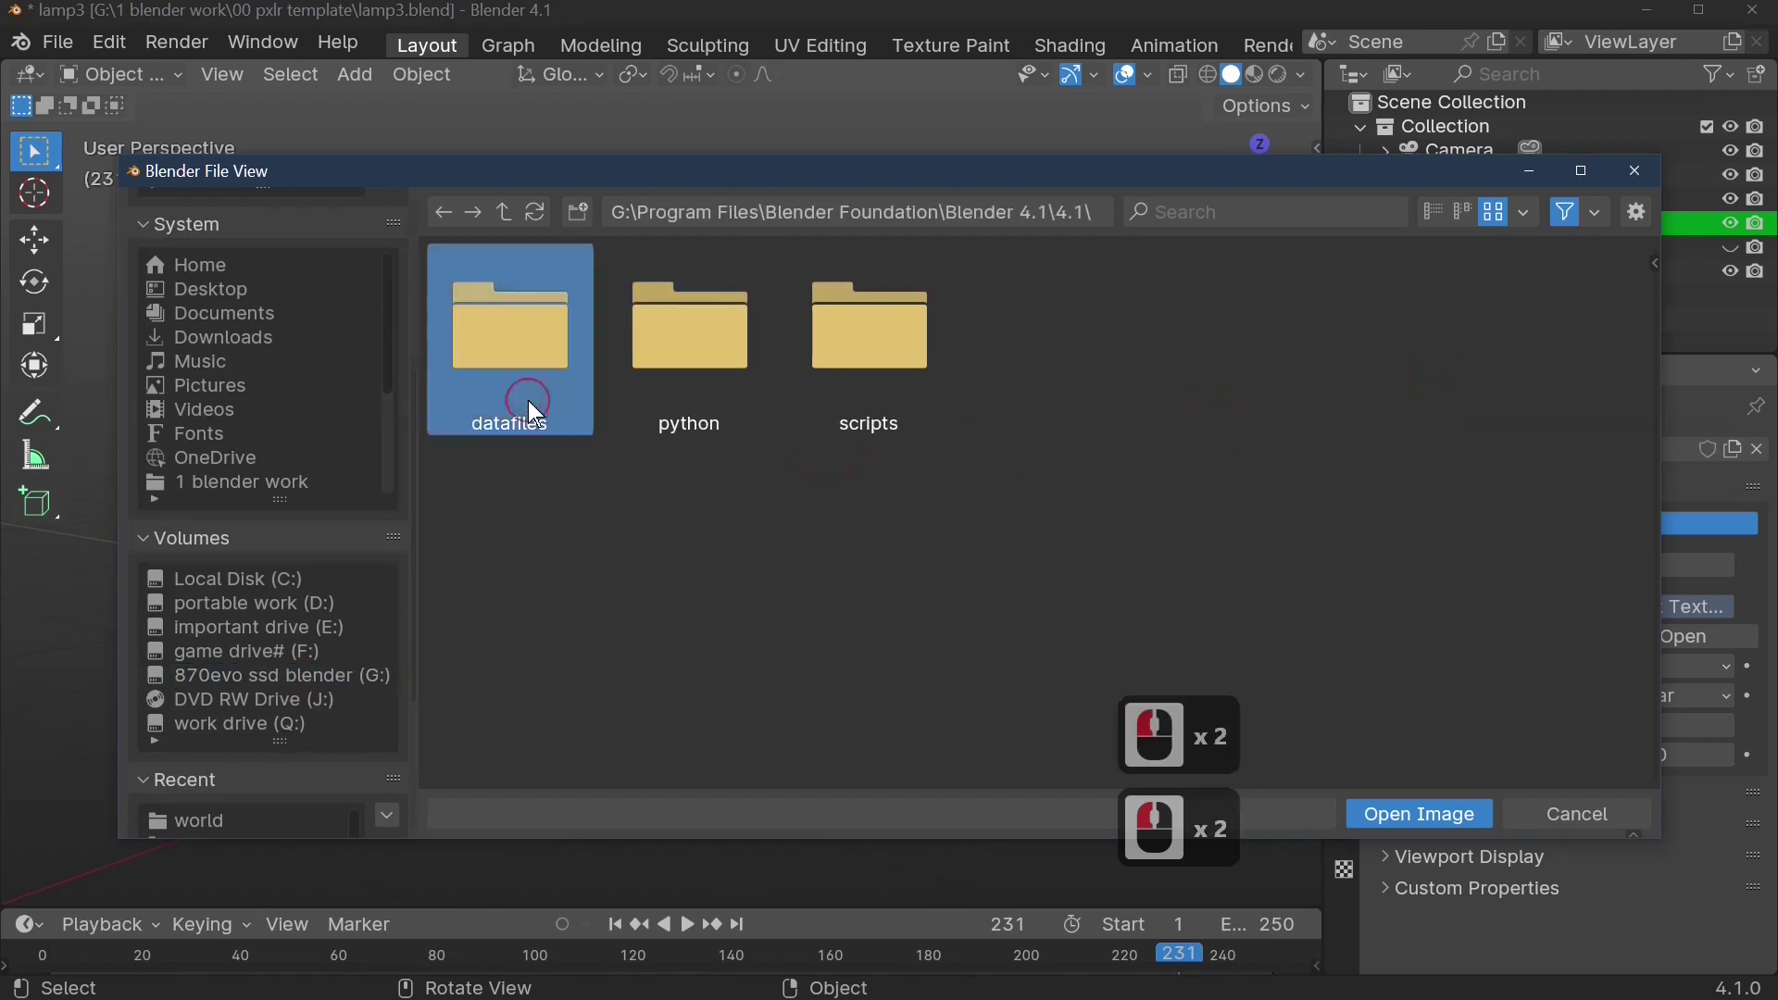
pyautogui.doubleClick(528, 400)
pyautogui.doubleClick(1419, 400)
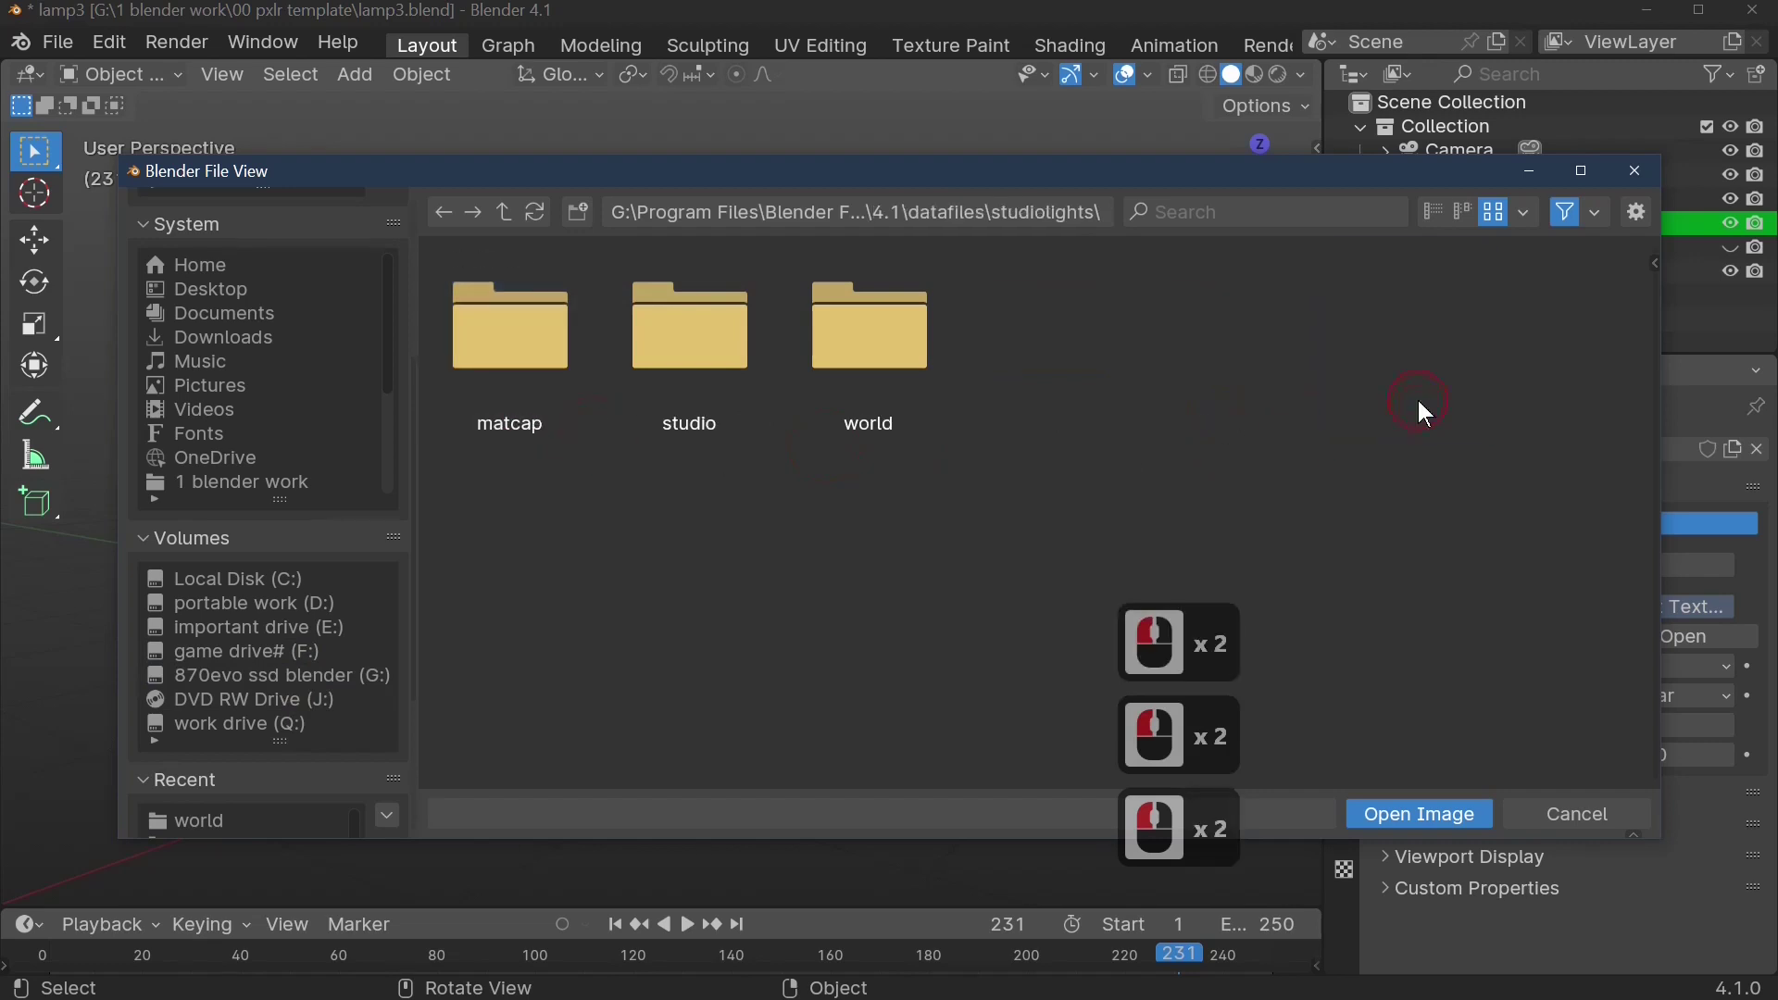
pyautogui.doubleClick(897, 395)
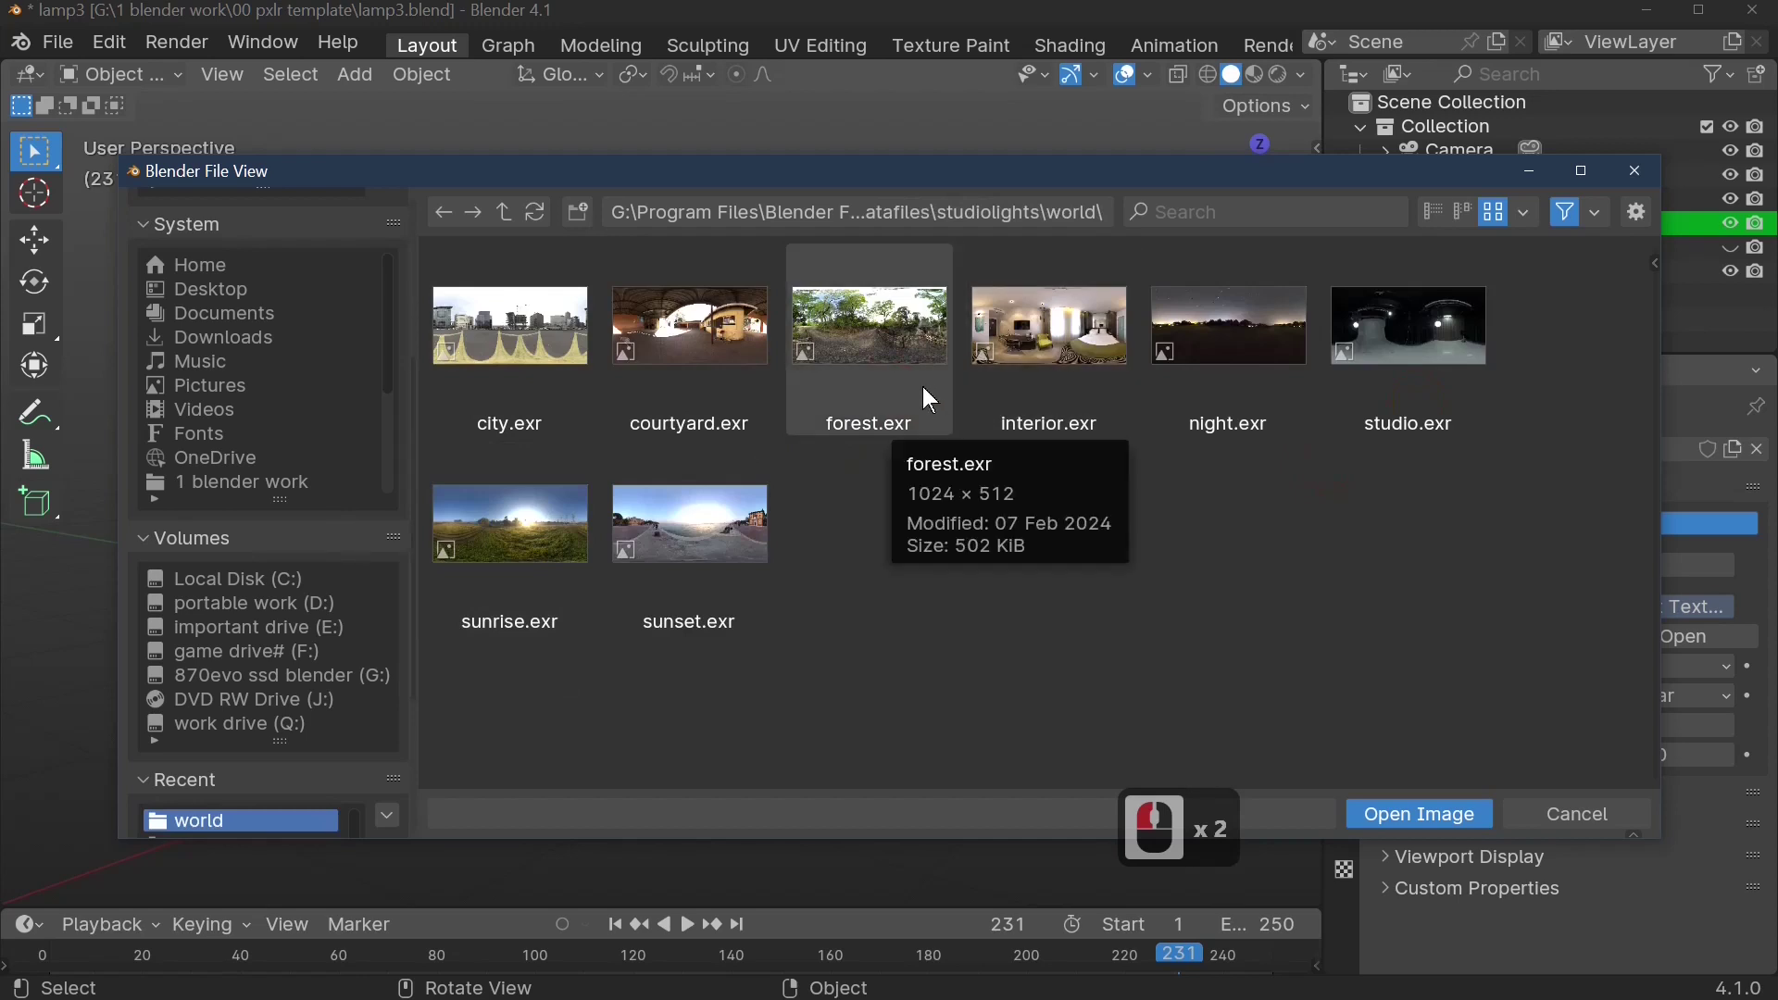
pyautogui.doubleClick(1450, 382)
# - Delete the Sun light from the scene
pyautogui.moveTo(813, 597); pyautogui.dragTo(869, 658, button='middle')
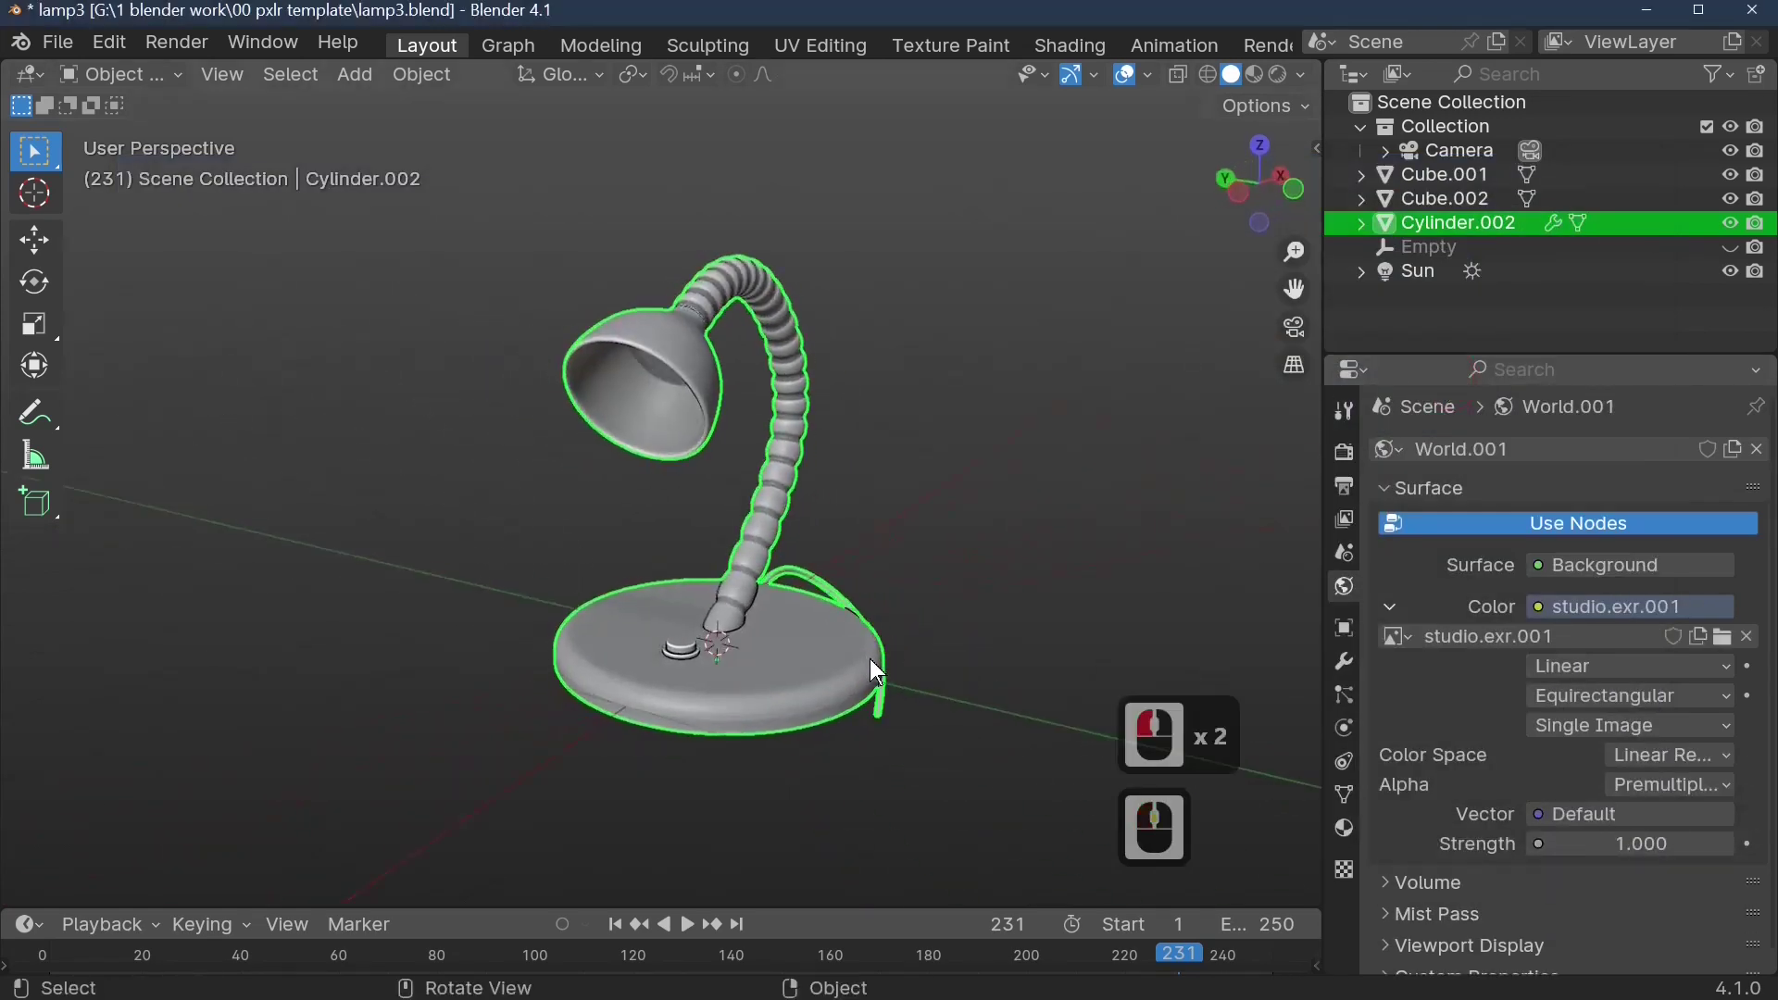
pyautogui.click(1422, 277)
pyautogui.press('Delete')
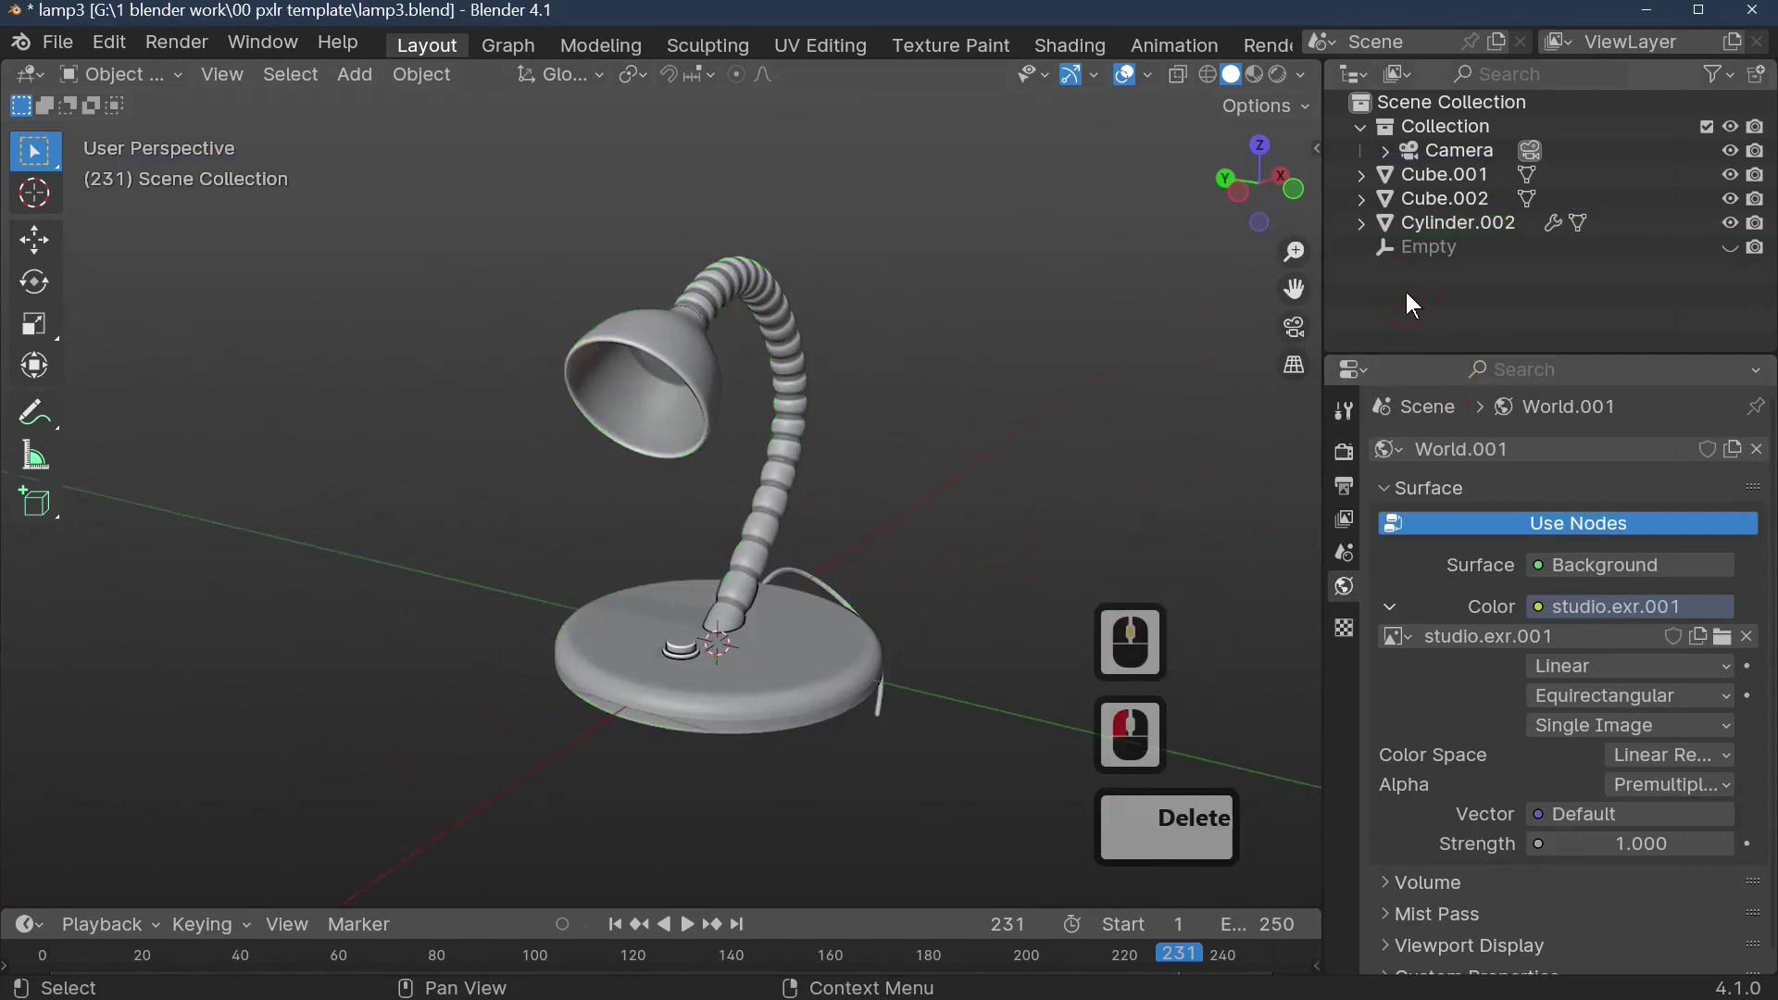
# - Add a mesh plane at the origin and scale it up about 3.5 times as a ground surface
pyautogui.moveTo(907, 343); pyautogui.dragTo(904, 435, button='middle')
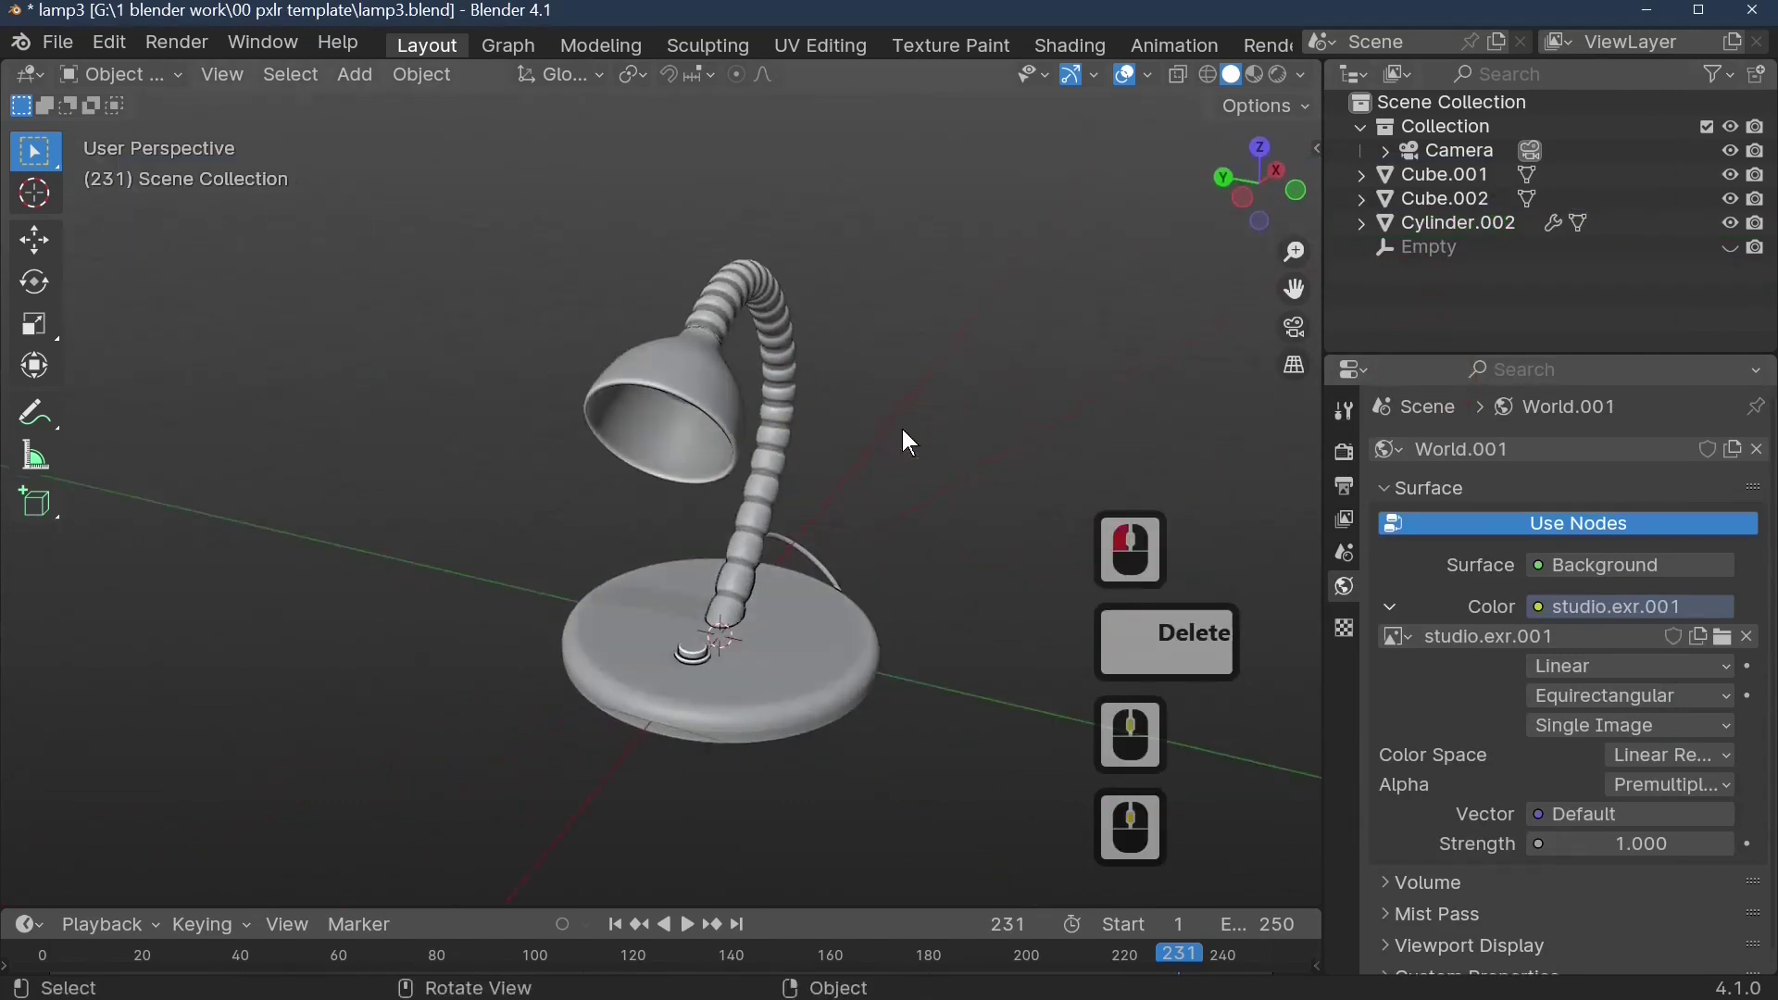
pyautogui.moveTo(752, 258); pyautogui.dragTo(742, 276, button='middle')
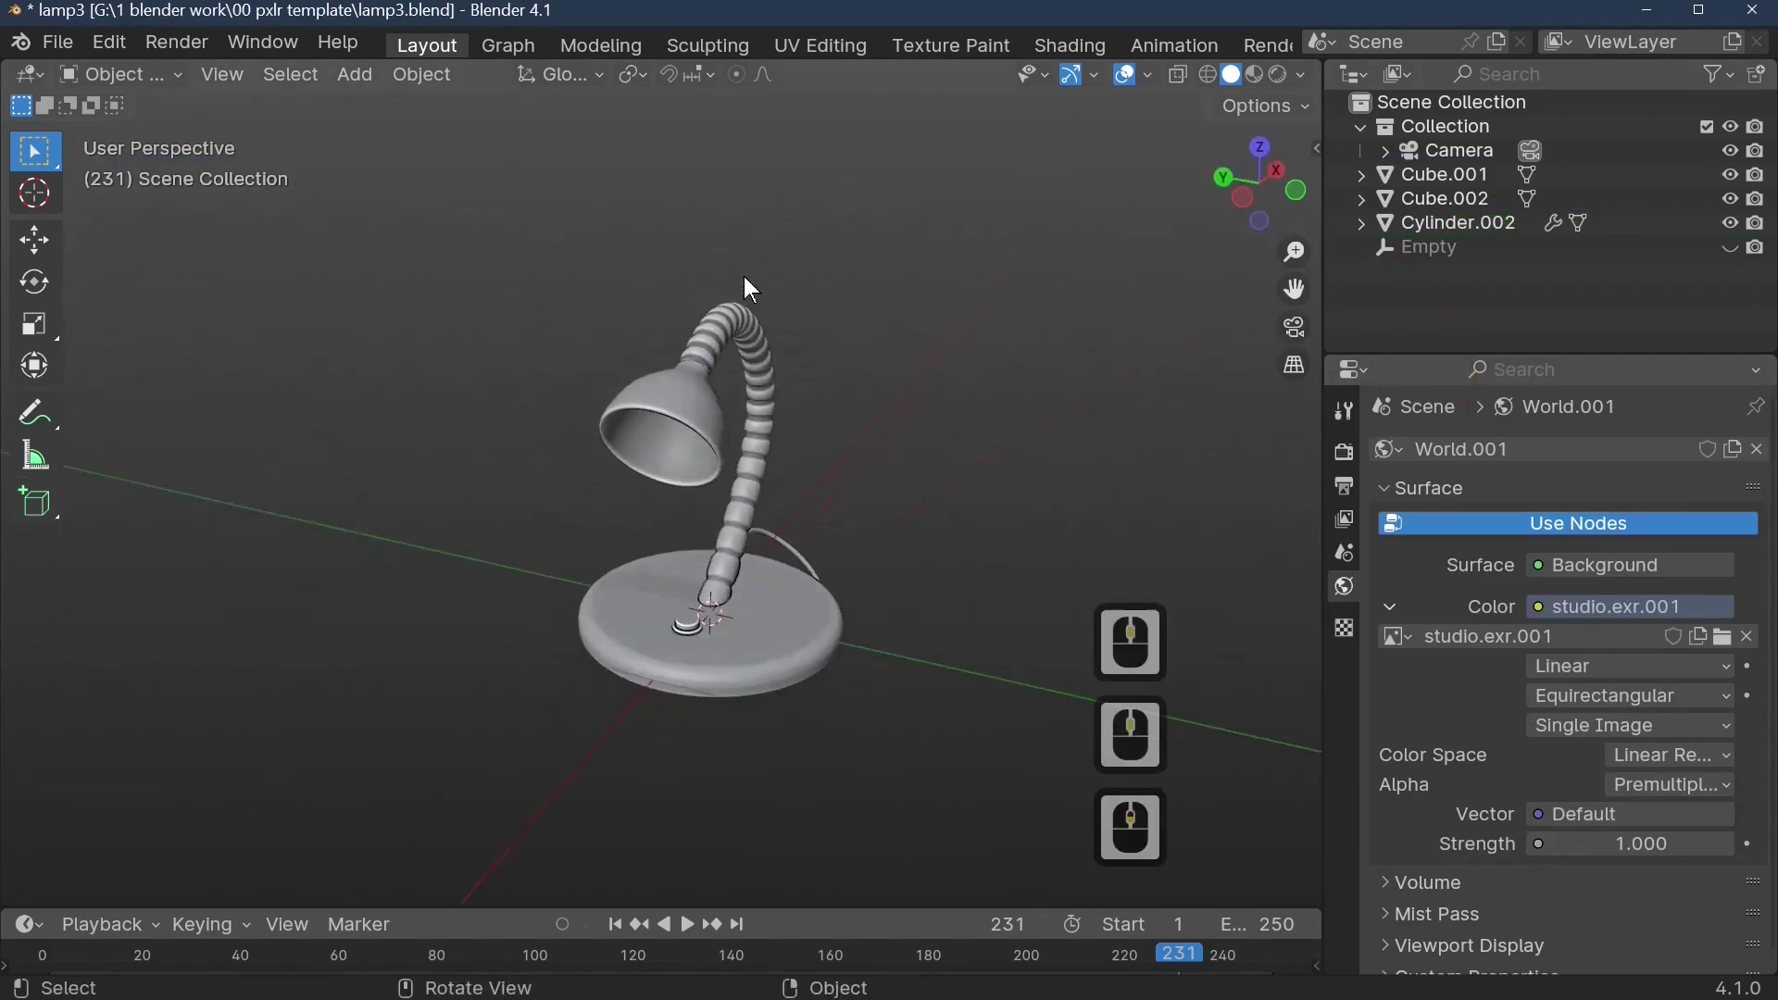
pyautogui.click(356, 75)
pyautogui.moveTo(469, 100)
pyautogui.click(640, 103)
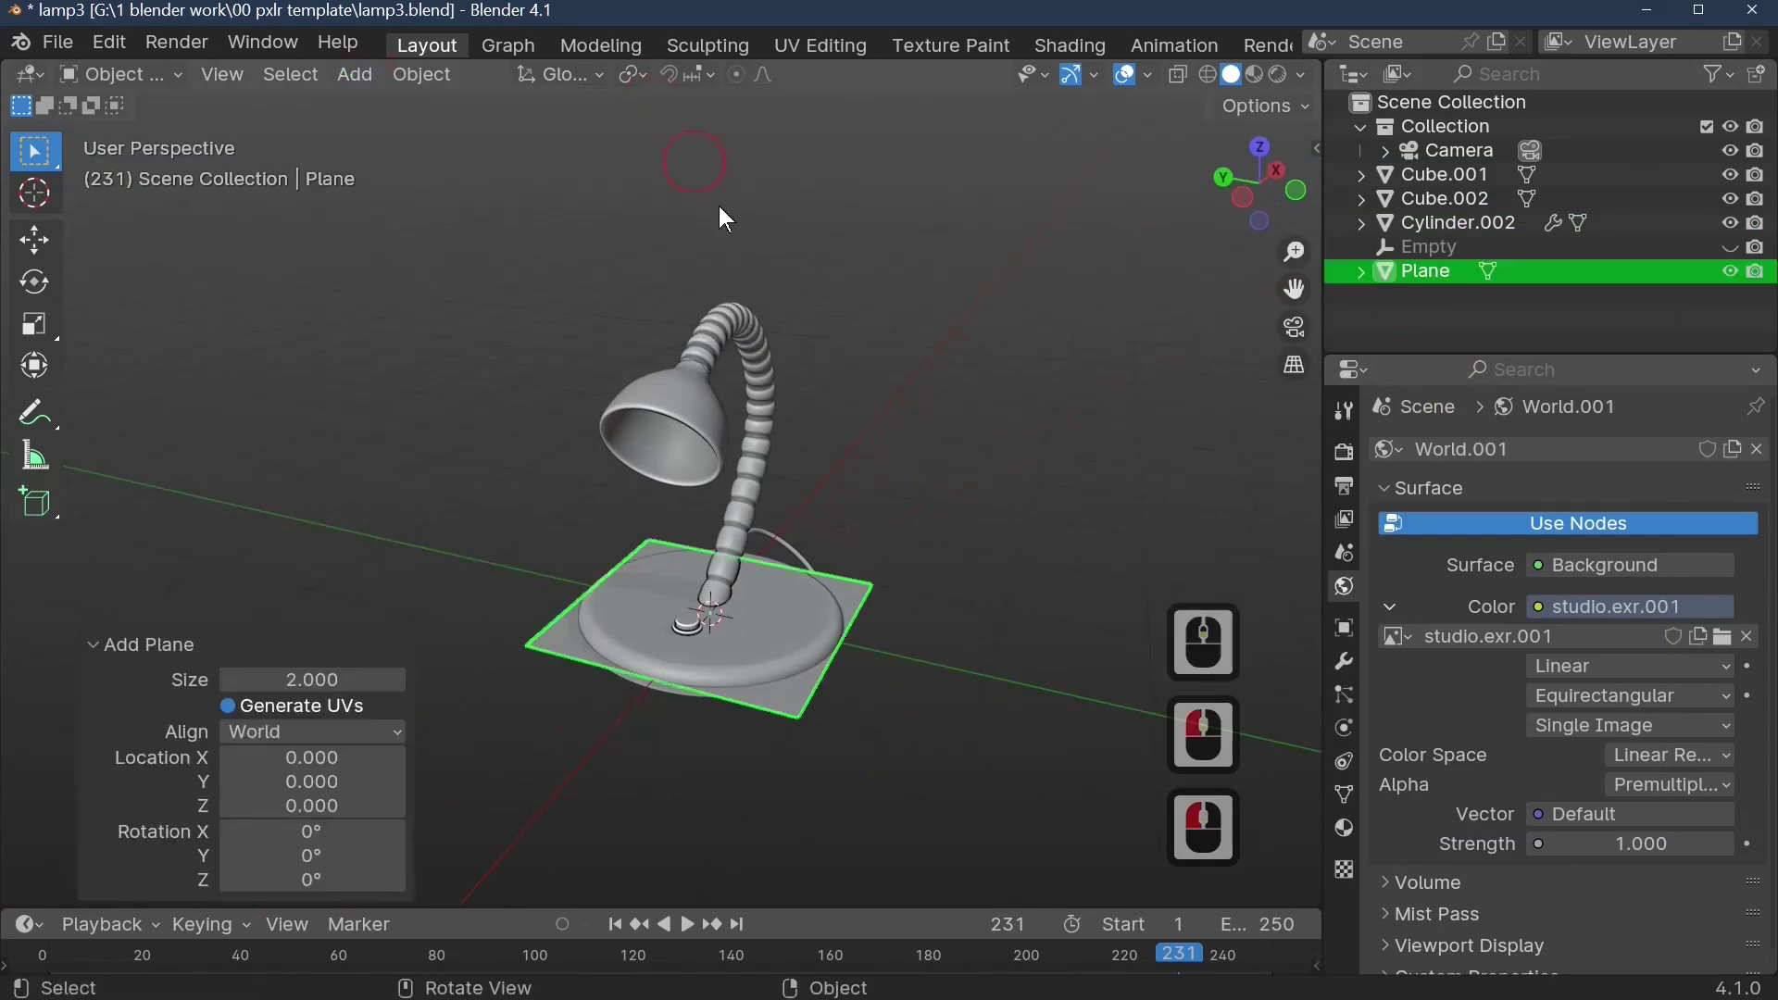
pyautogui.press('s')
pyautogui.click(164, 593)
# - Lower the ground plane about 0.136 along Z to sit beneath the lamp's base
pyautogui.press('g')
pyautogui.press('z')
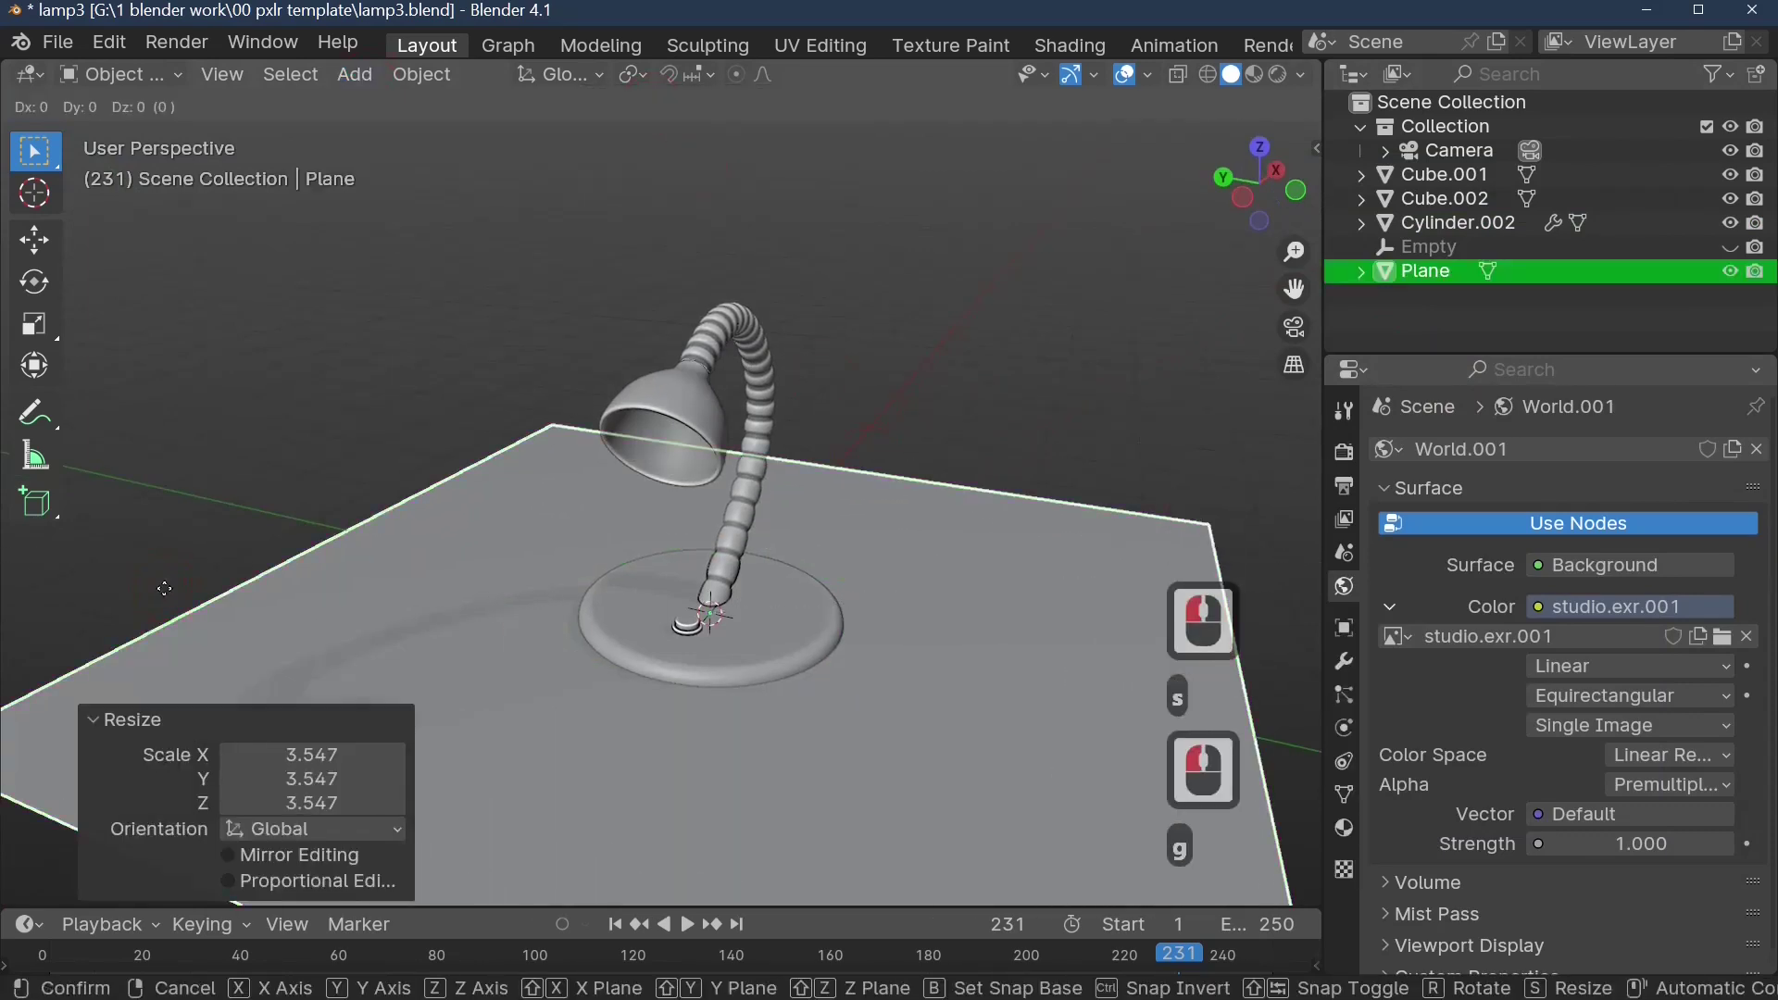
pyautogui.click(269, 687)
pyautogui.moveTo(269, 688); pyautogui.dragTo(602, 618, button='middle')
pyautogui.scroll(4, 725, 653)
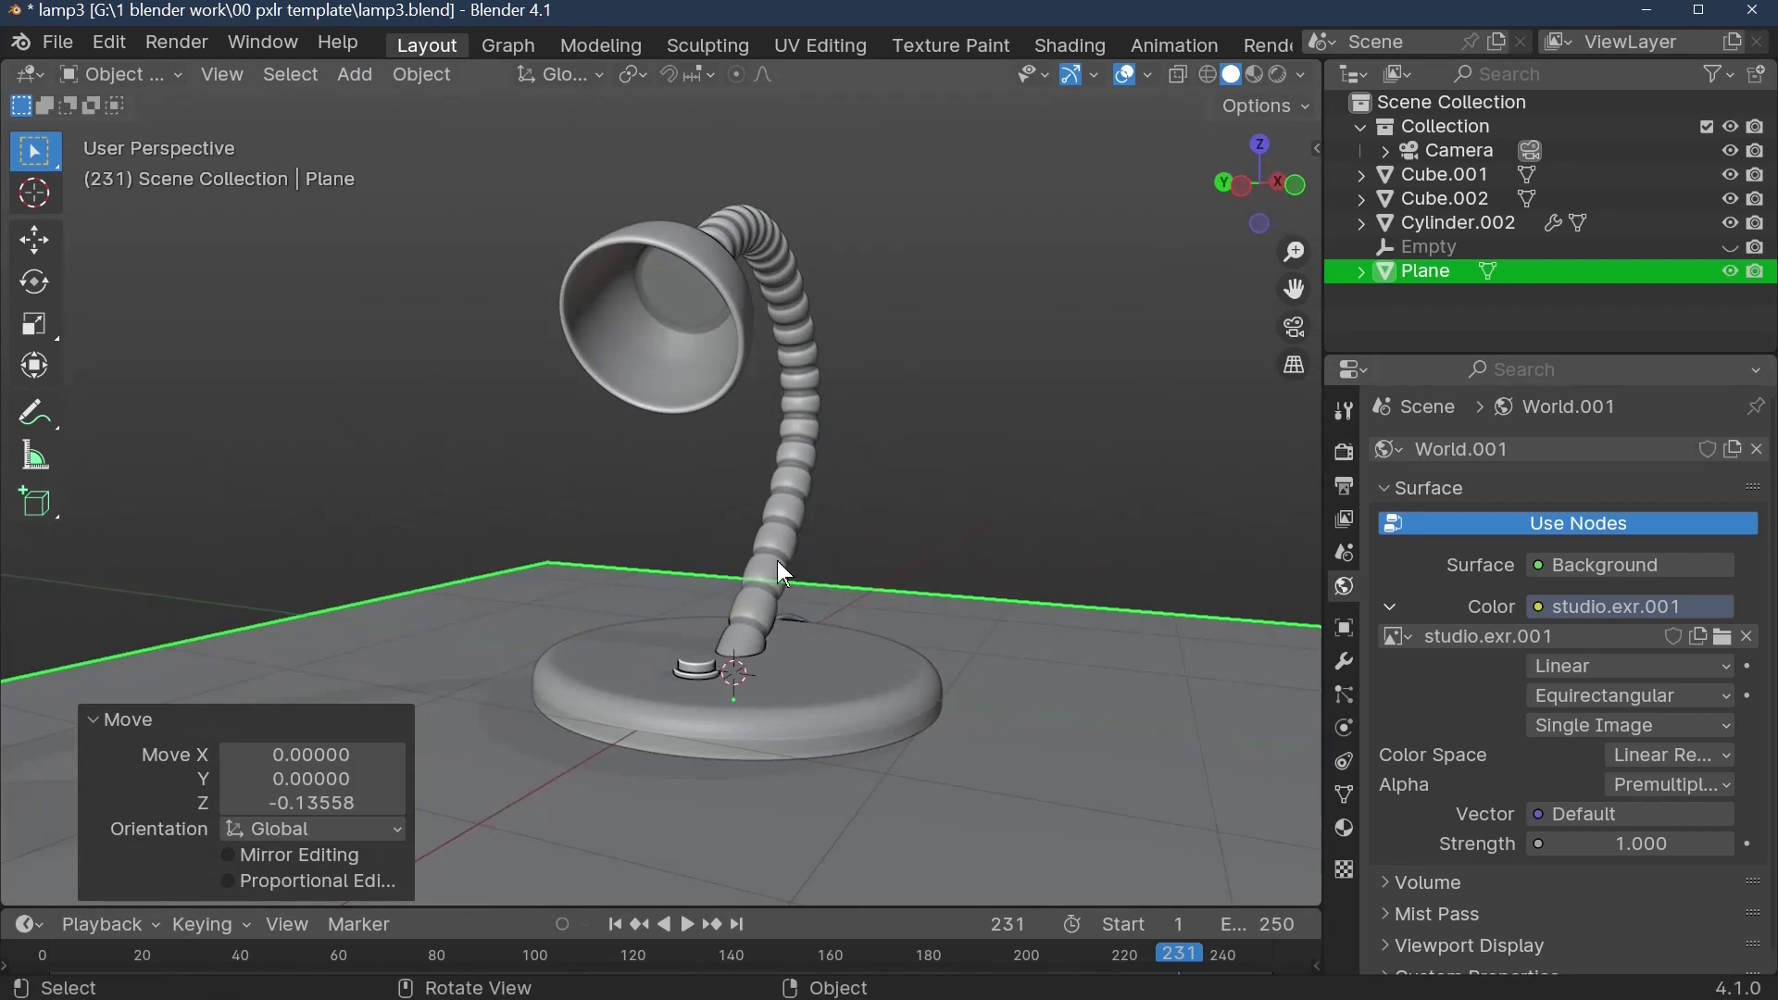
pyautogui.moveTo(779, 559); pyautogui.dragTo(776, 630, button='middle')
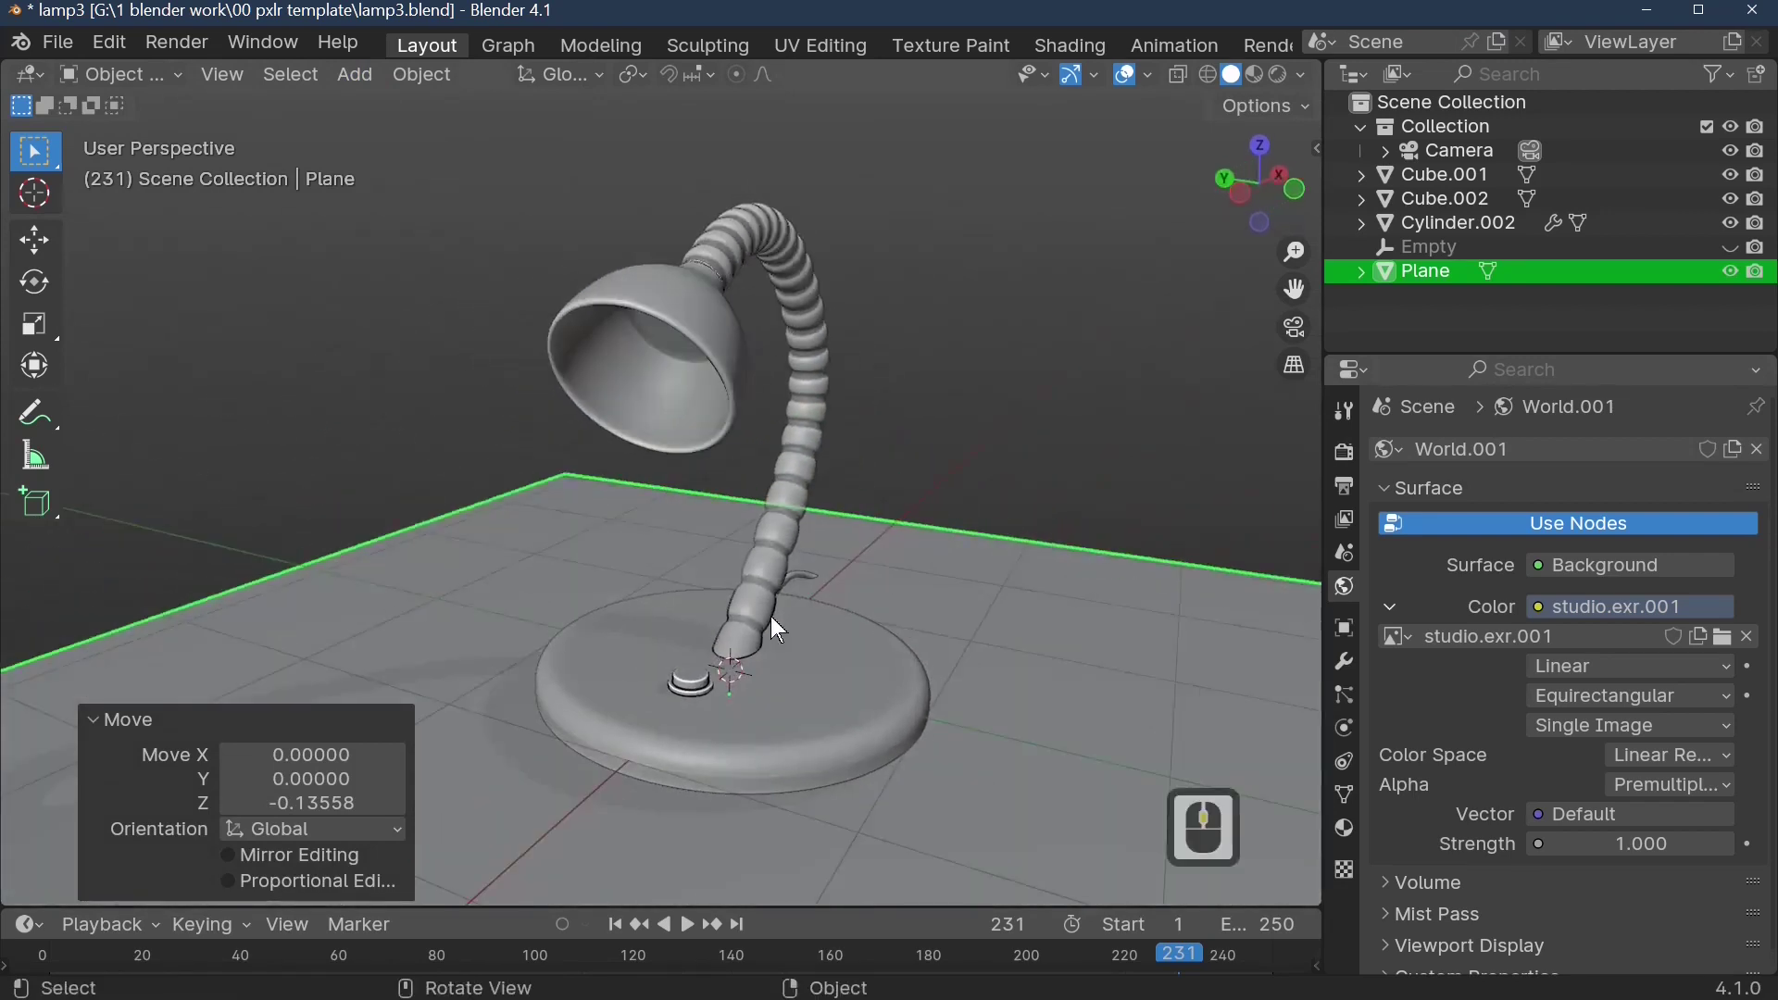
# - Add a material slot to the lamp object and set it to the existing "shiny black" material
pyautogui.click(785, 690)
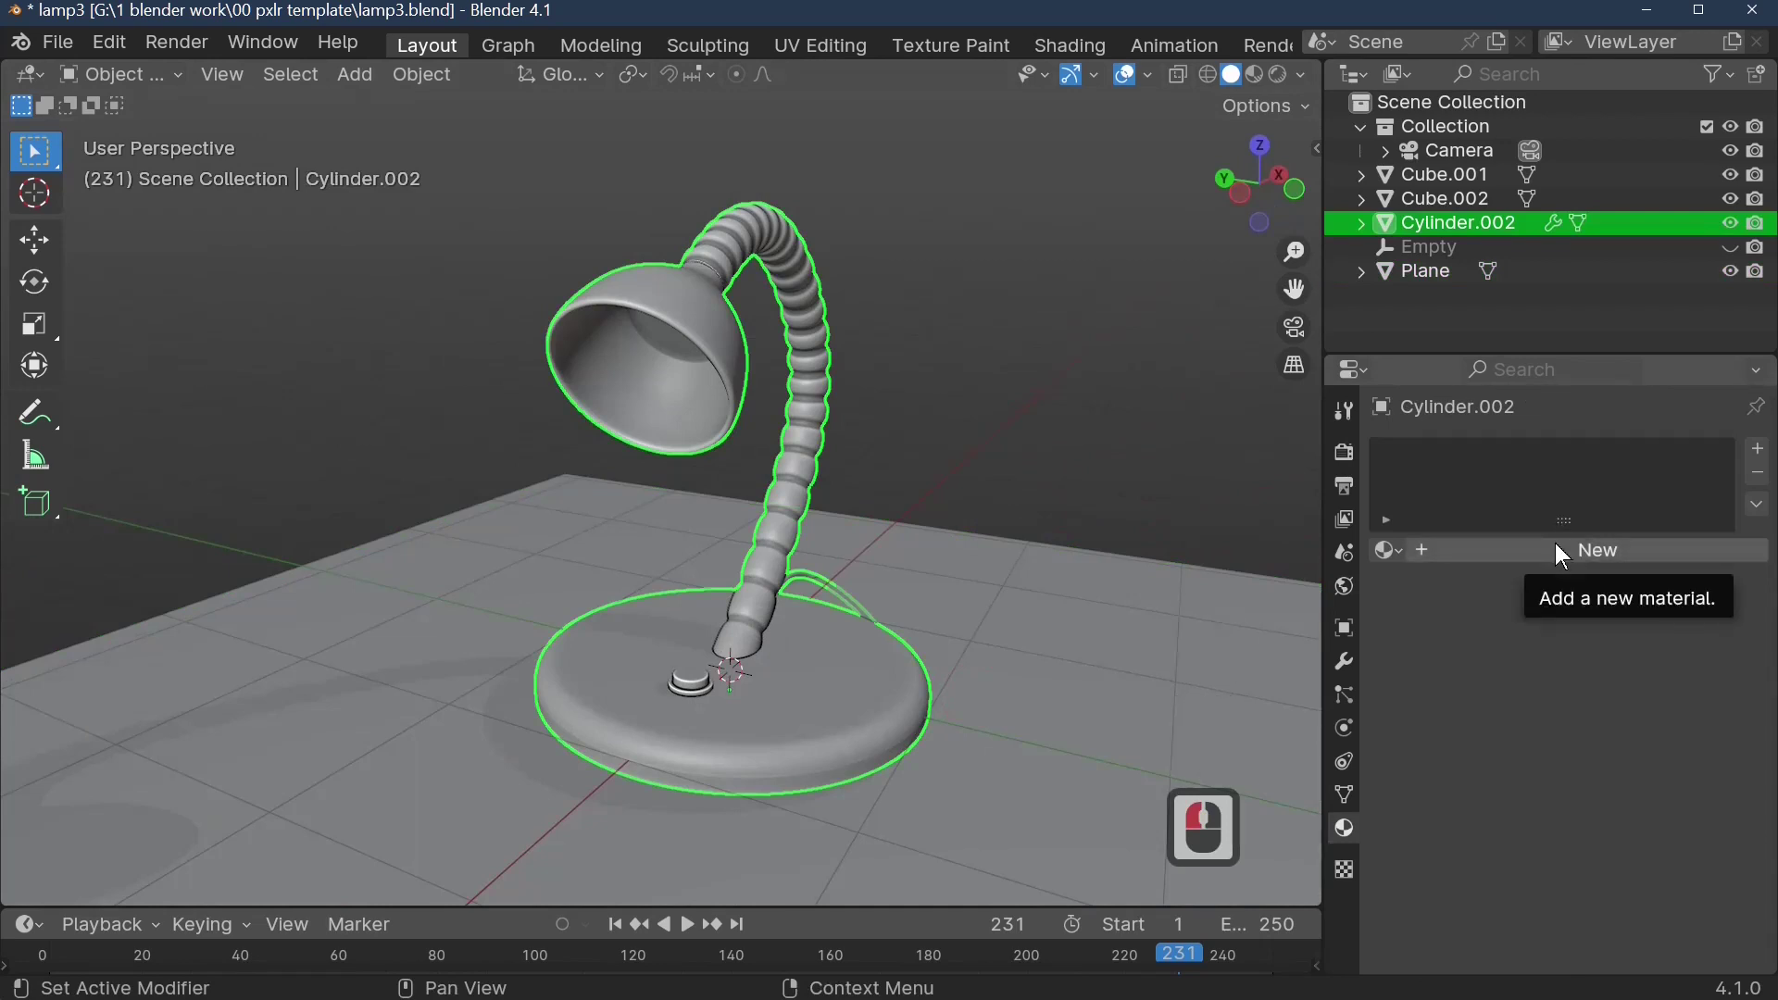
pyautogui.click(830, 590)
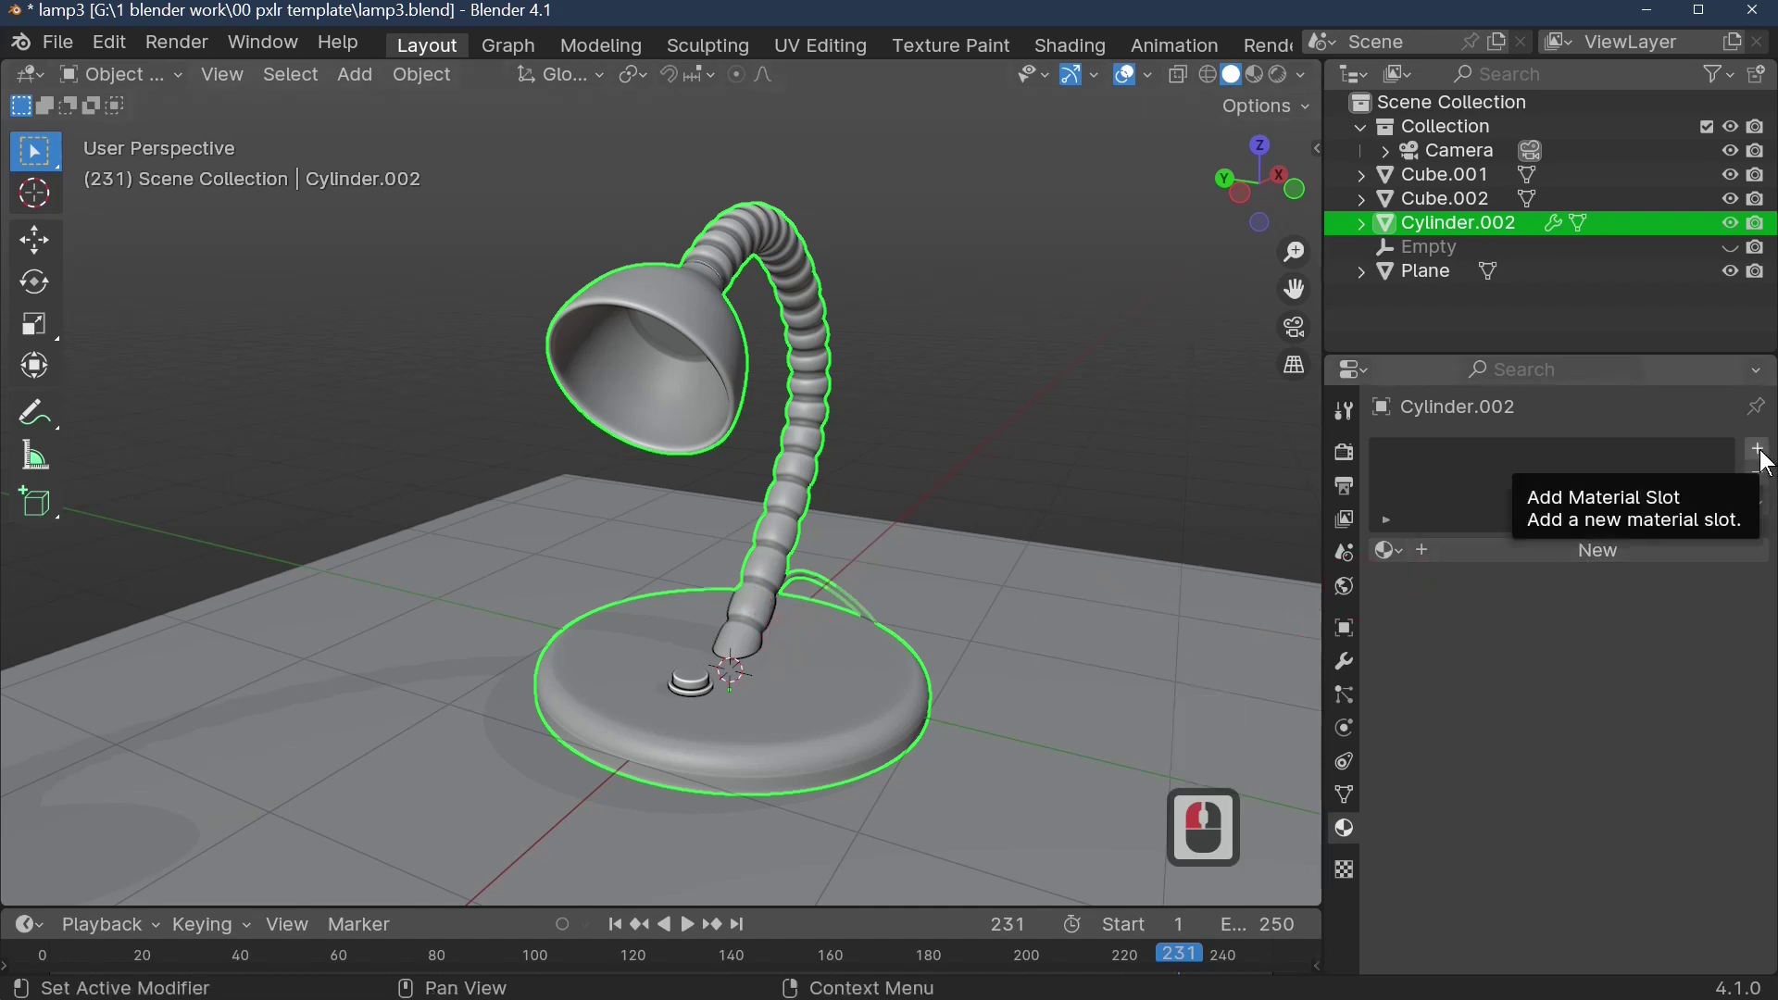
pyautogui.click(1574, 550)
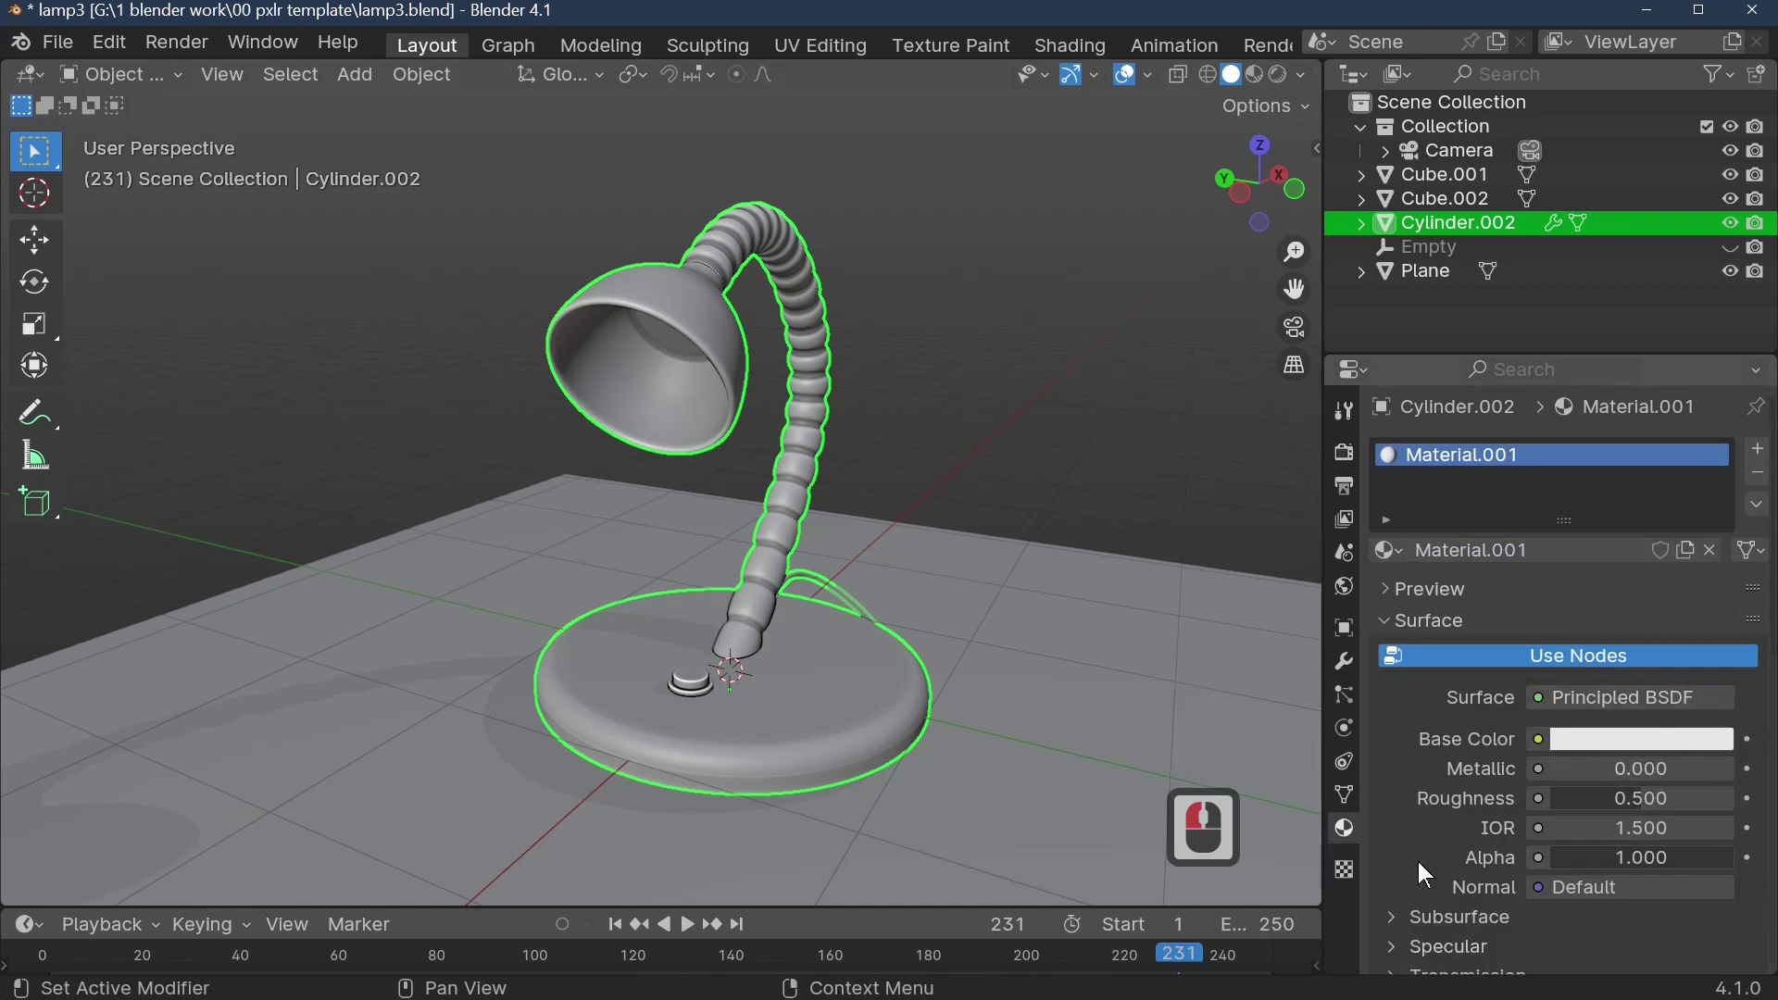
pyautogui.click(1389, 554)
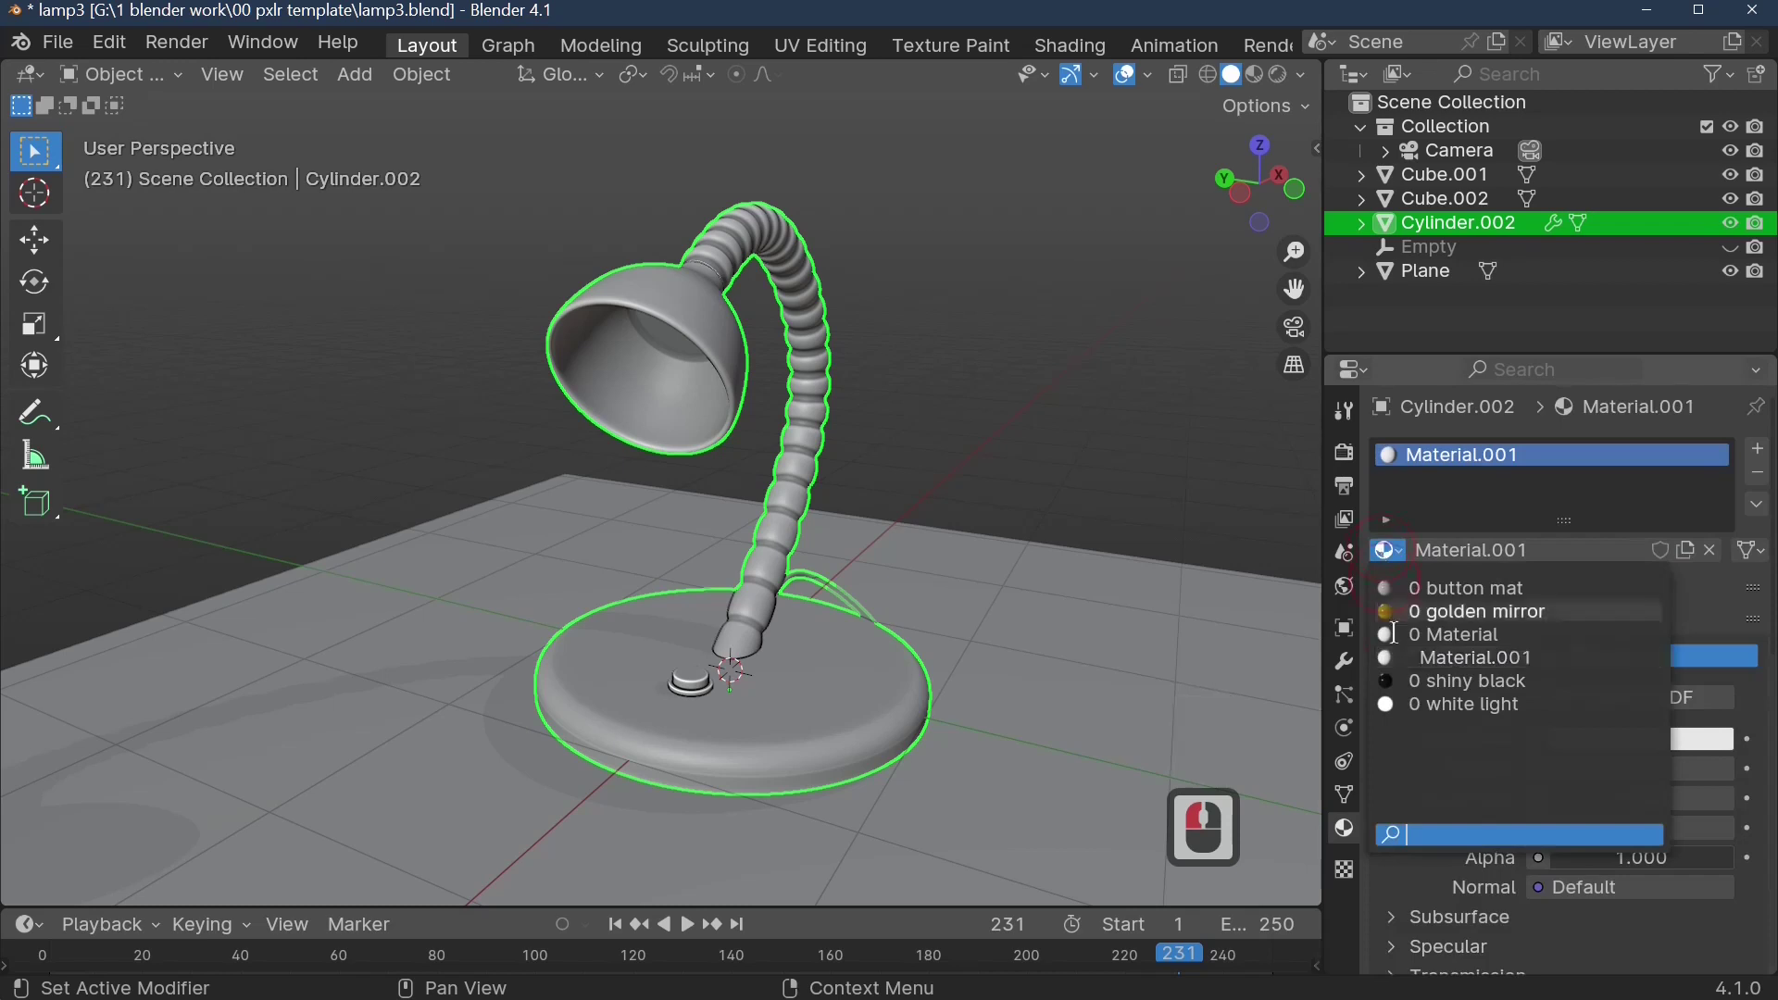
pyautogui.click(1420, 683)
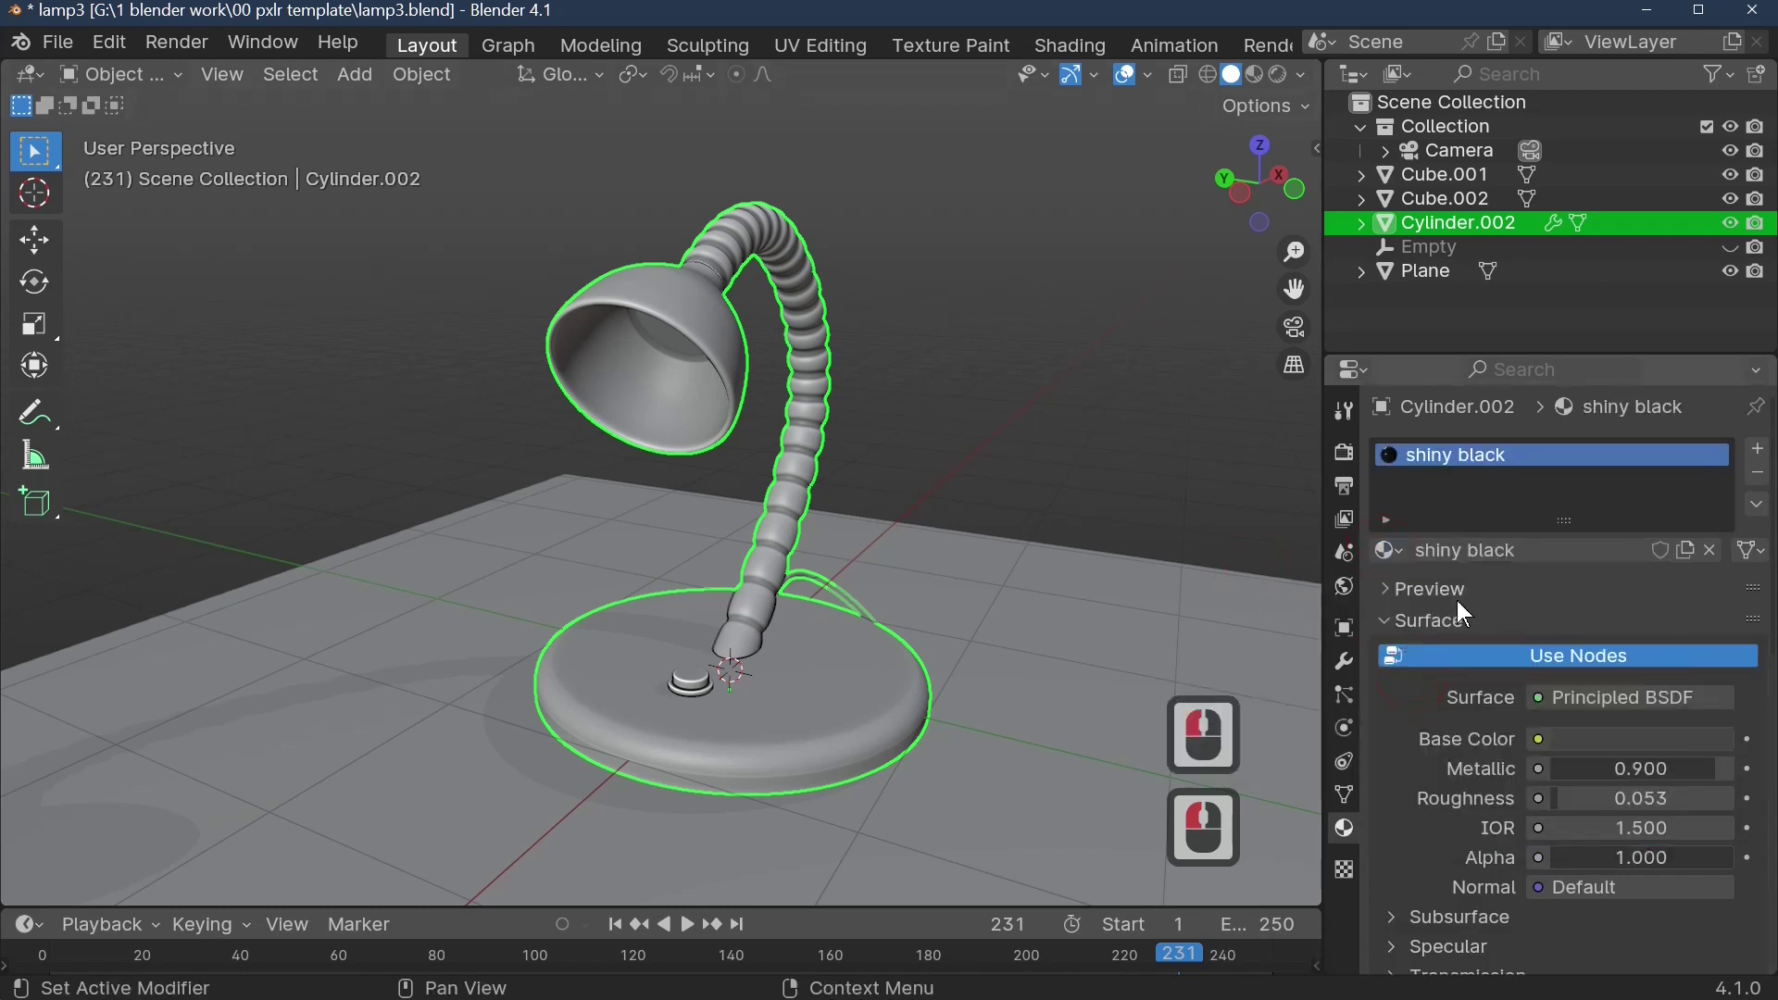
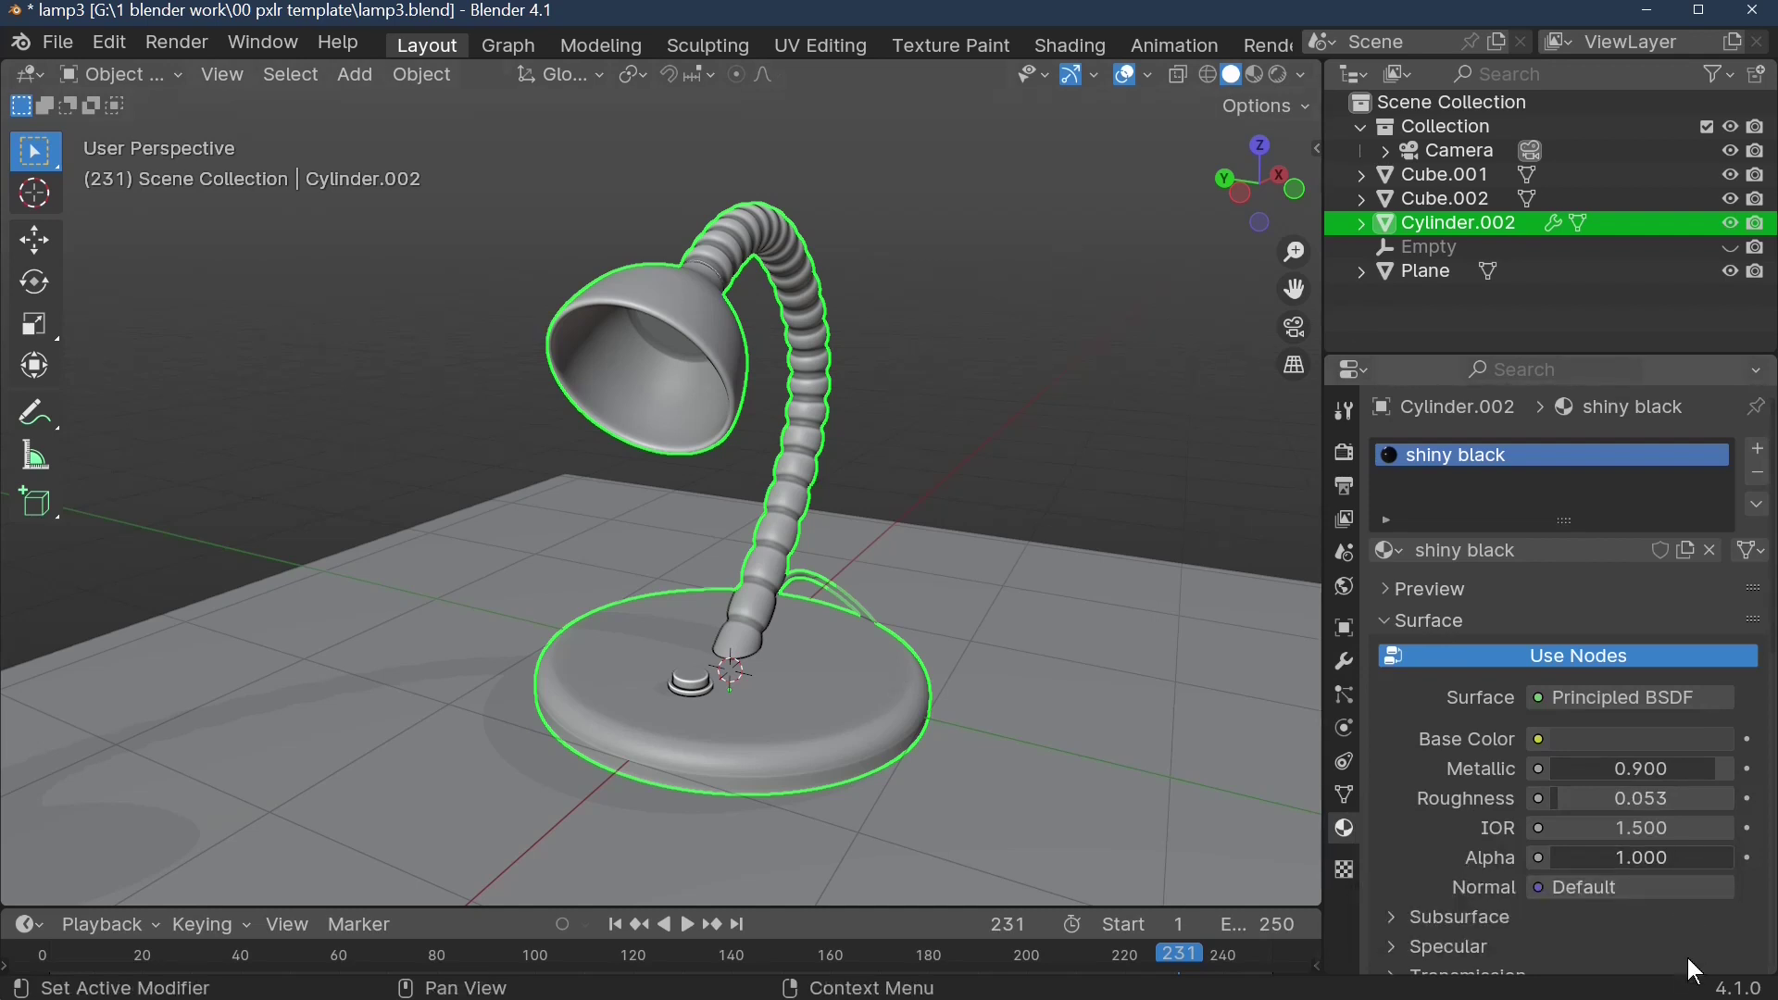
# - Switch the viewport to Material Preview shading and examine the glossy black finish on the lamp
pyautogui.click(787, 659)
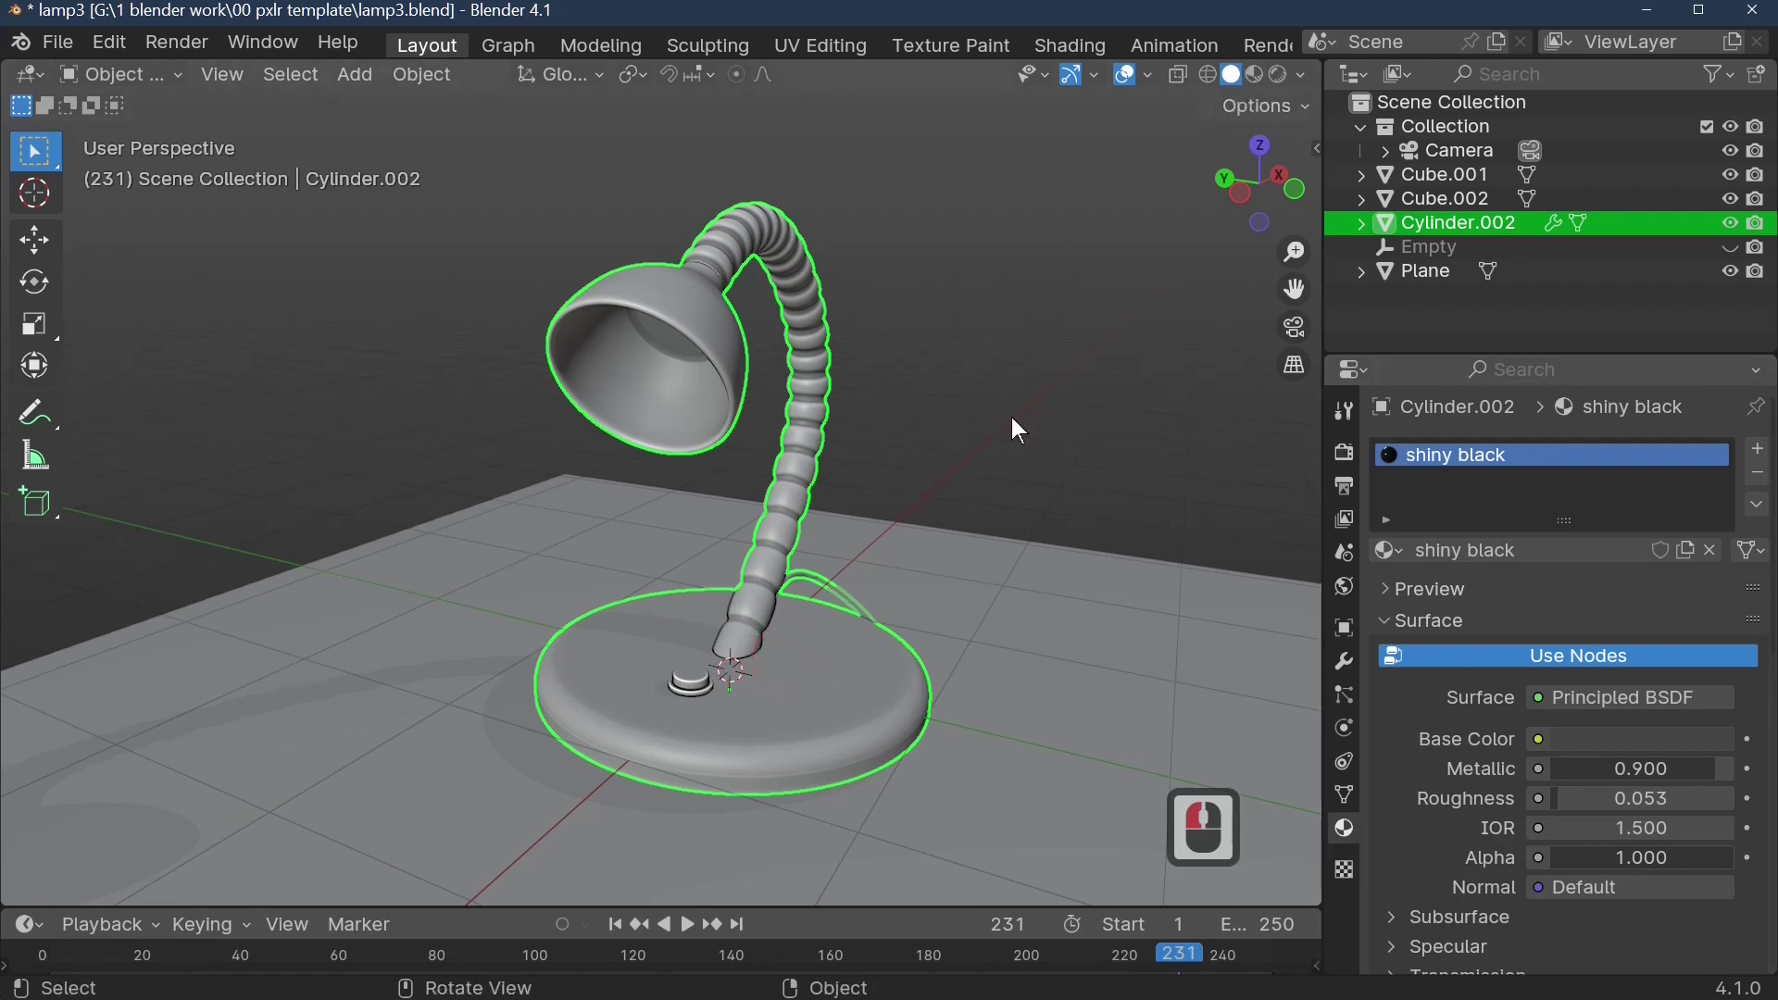
pyautogui.click(1255, 74)
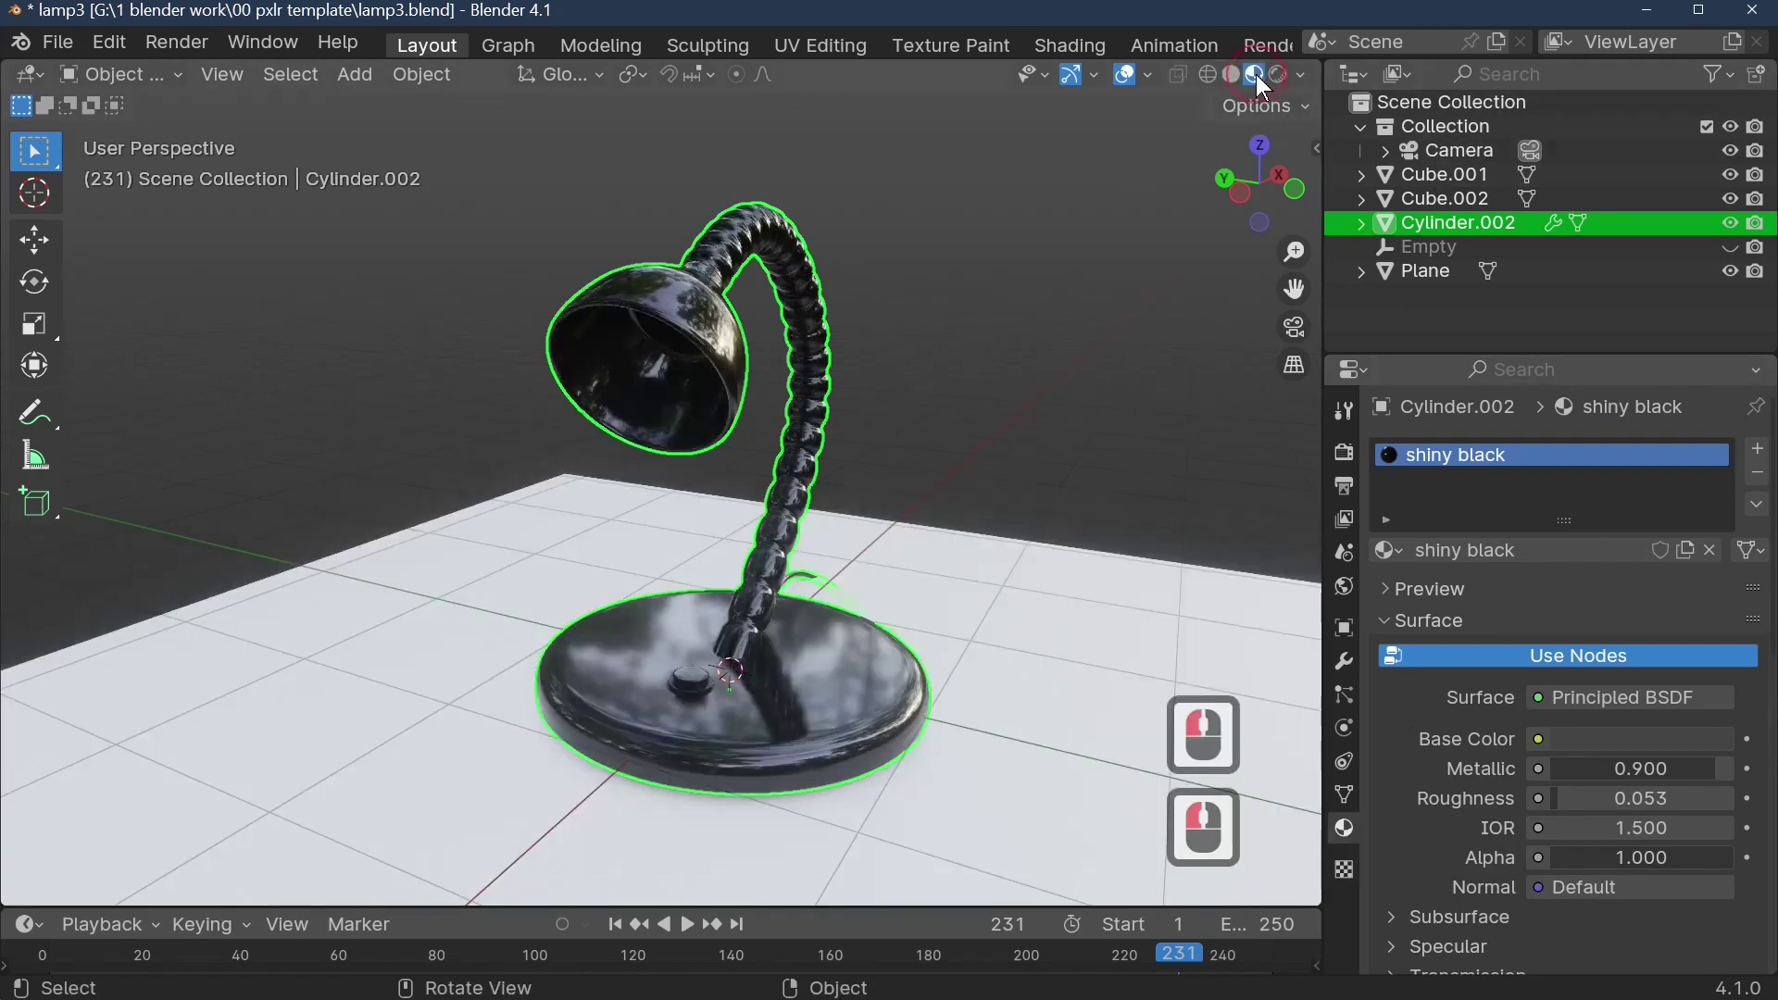
pyautogui.moveTo(913, 484); pyautogui.dragTo(823, 554, button='middle')
pyautogui.scroll(2, 731, 728)
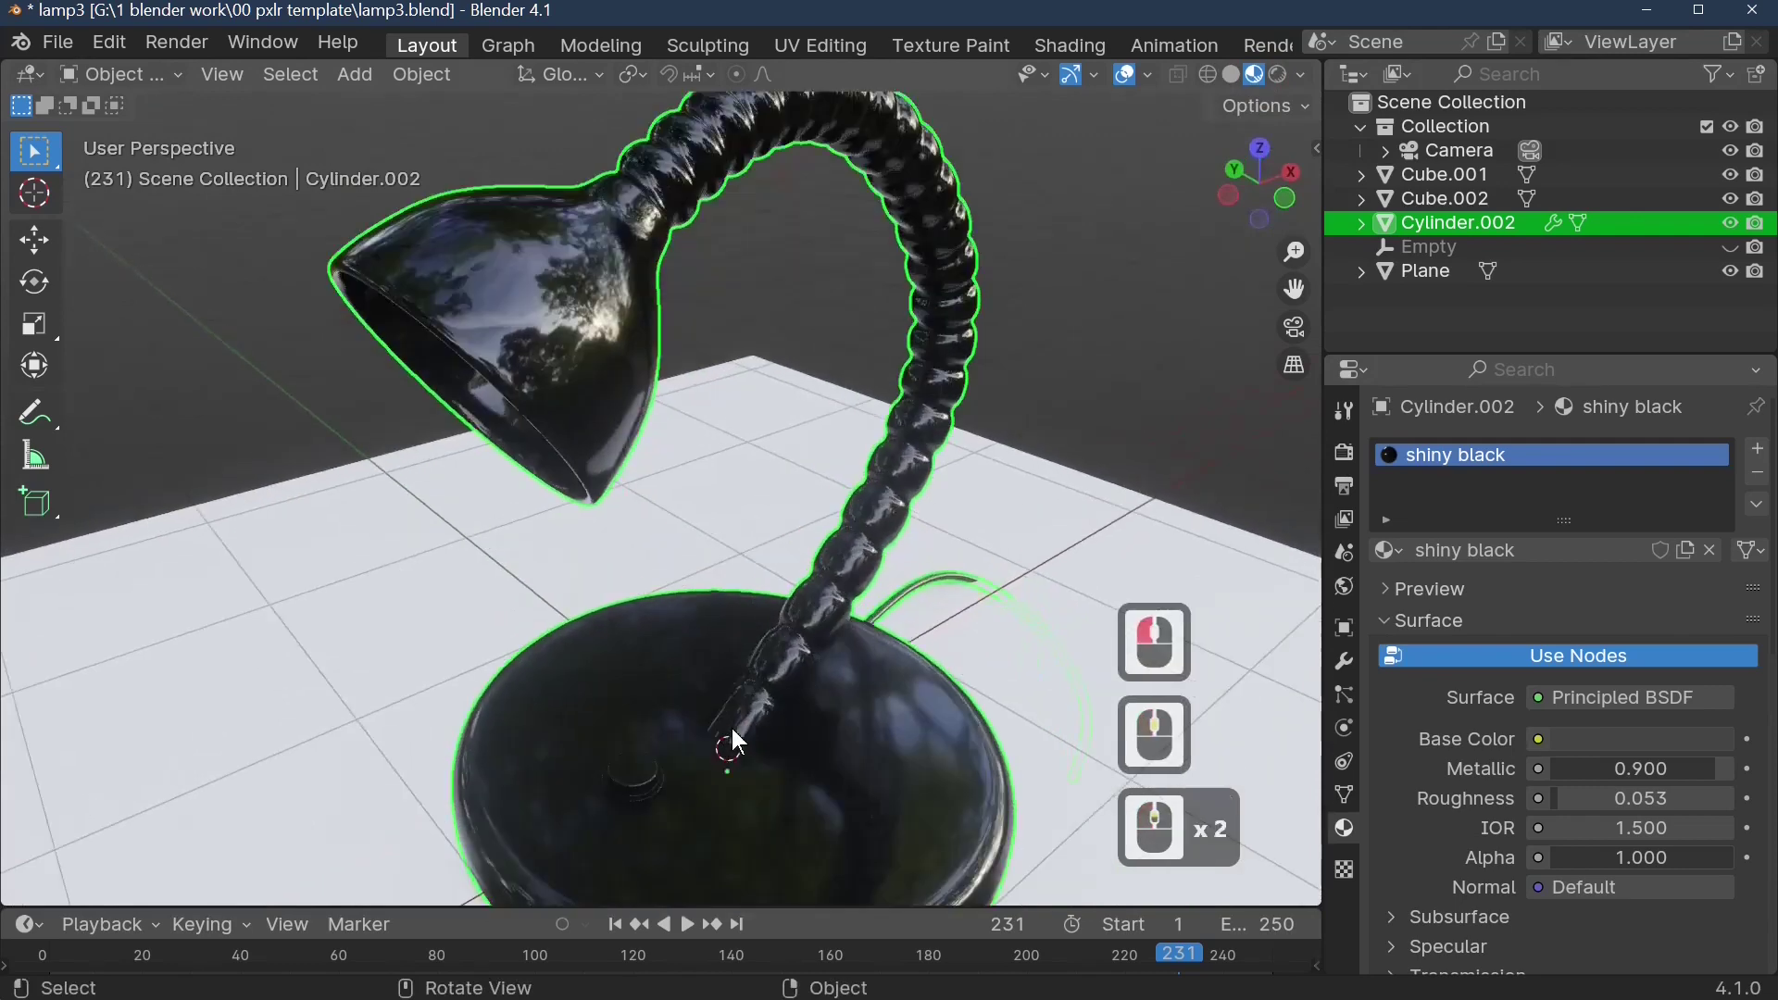
pyautogui.moveTo(733, 729); pyautogui.dragTo(835, 754, button='middle')
pyautogui.scroll(-2, 834, 713)
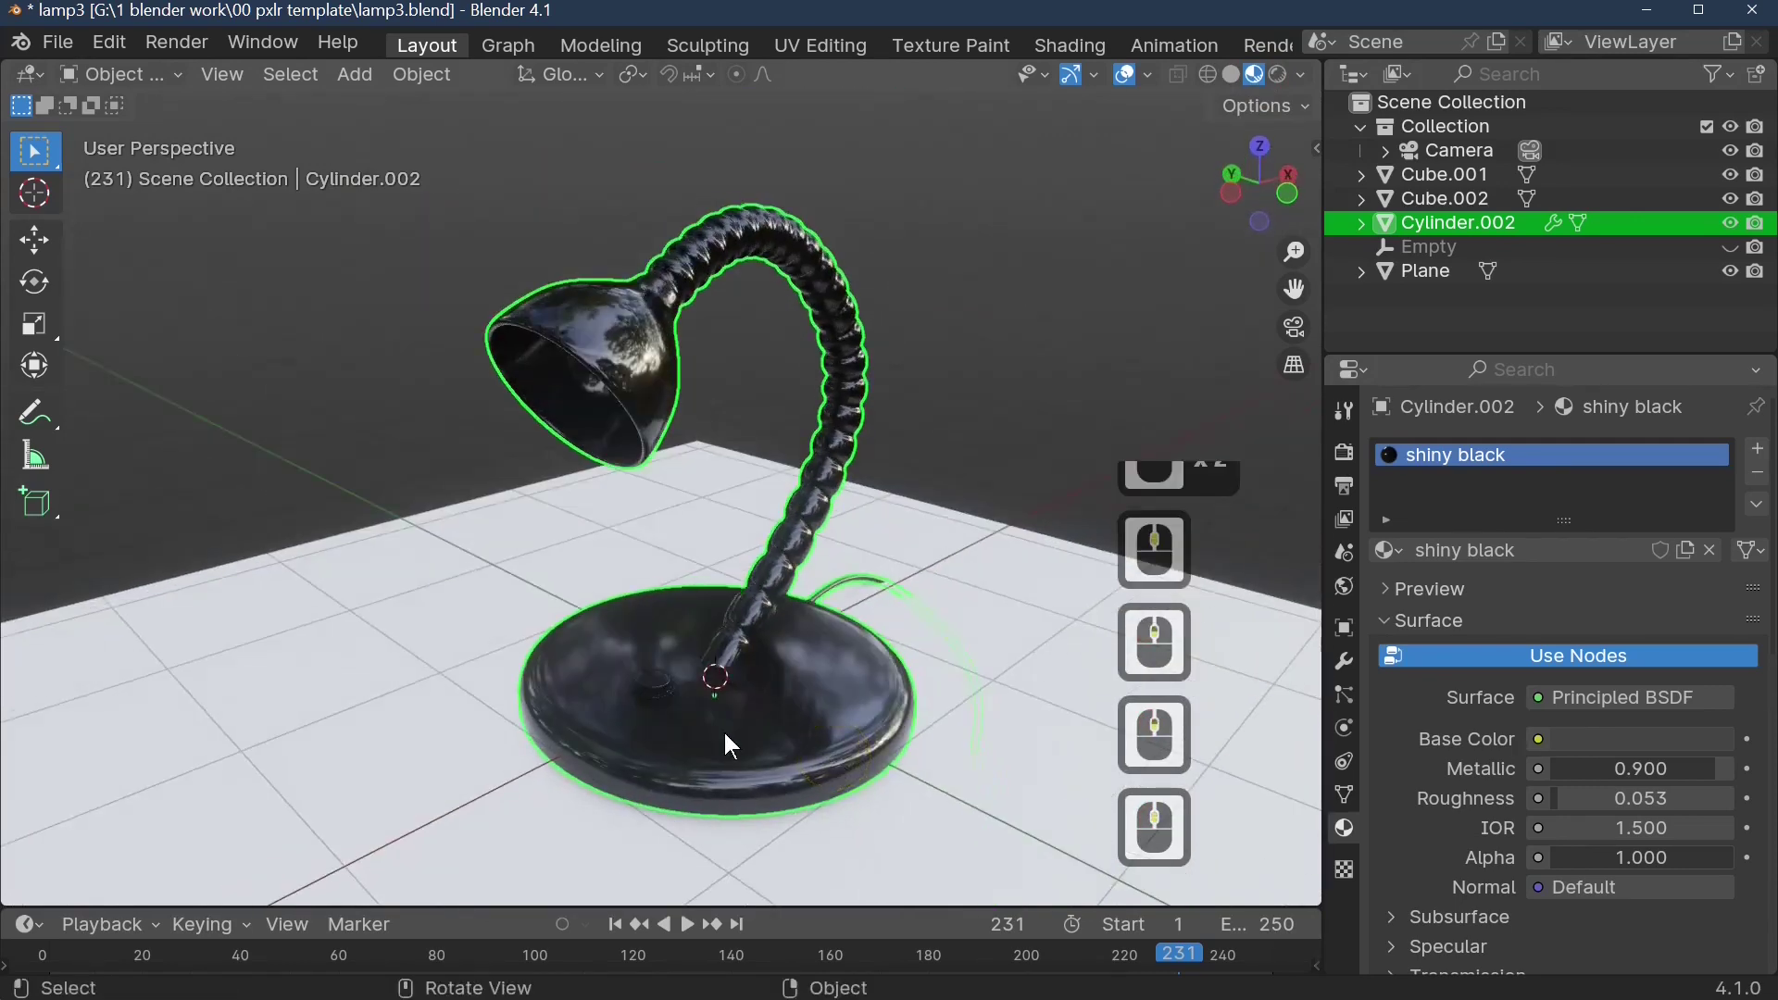
# - Select the base button's linked faces in Edit Mode and assign them the "button mat" material in a second slot
pyautogui.press('Tab')
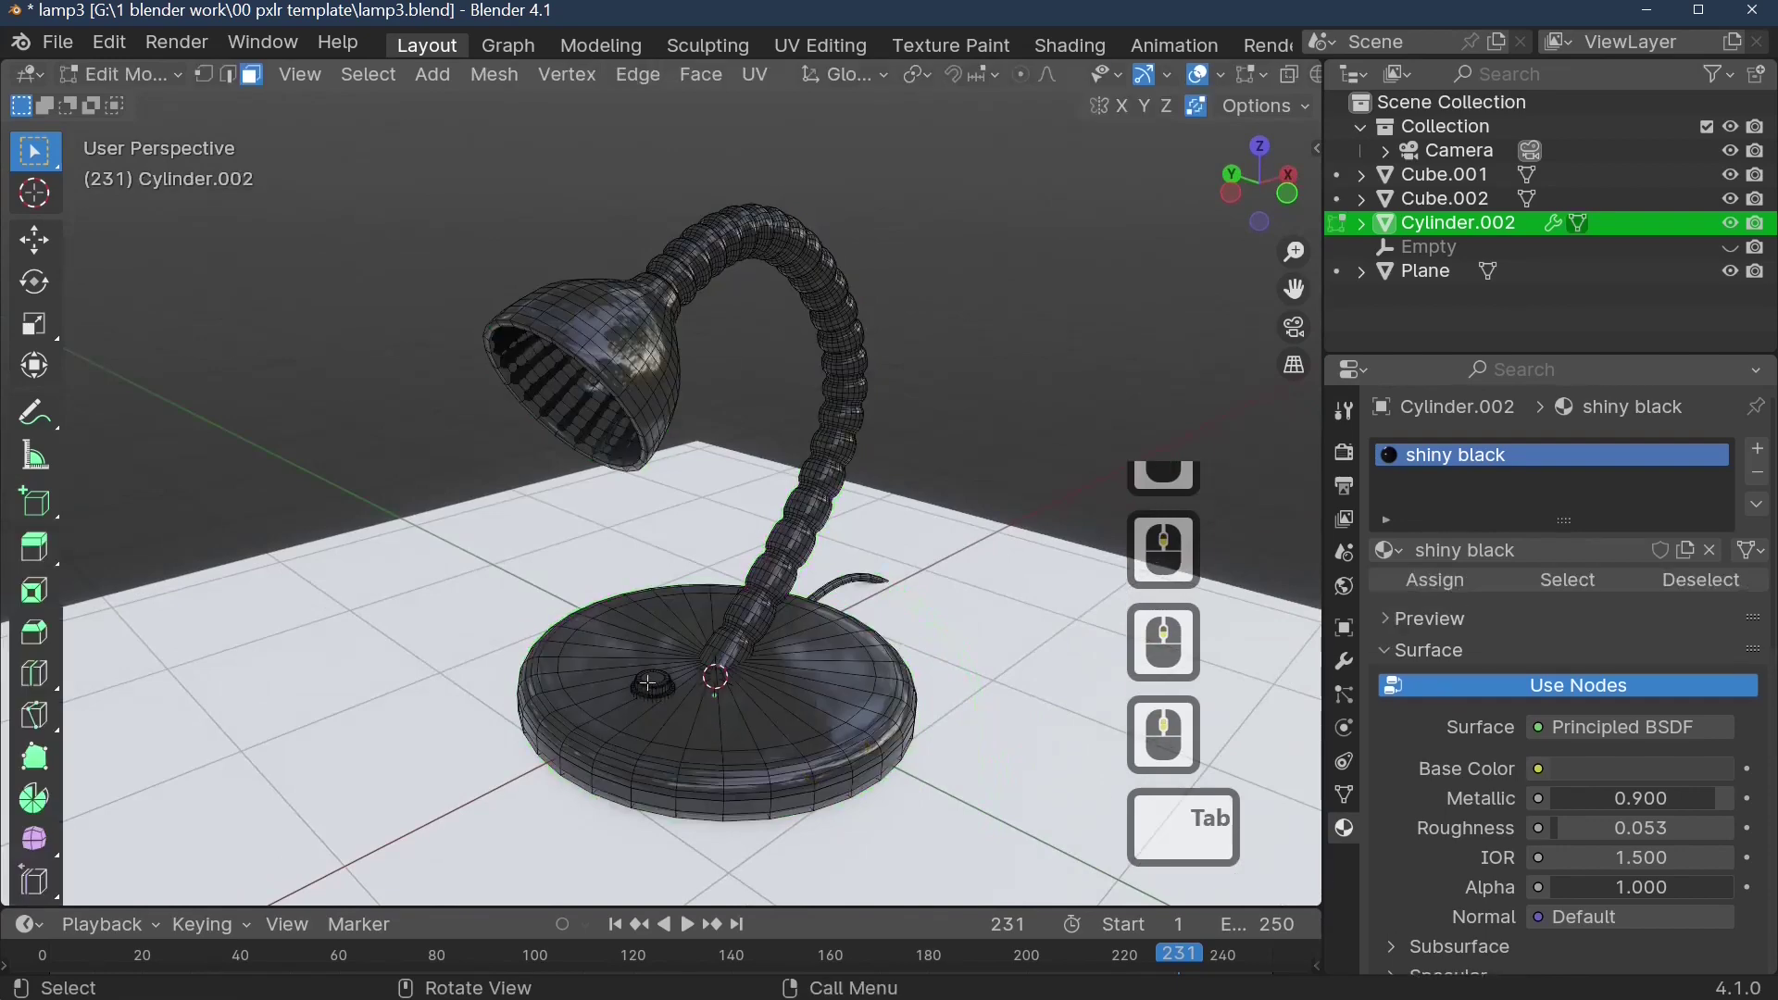
pyautogui.click(650, 679)
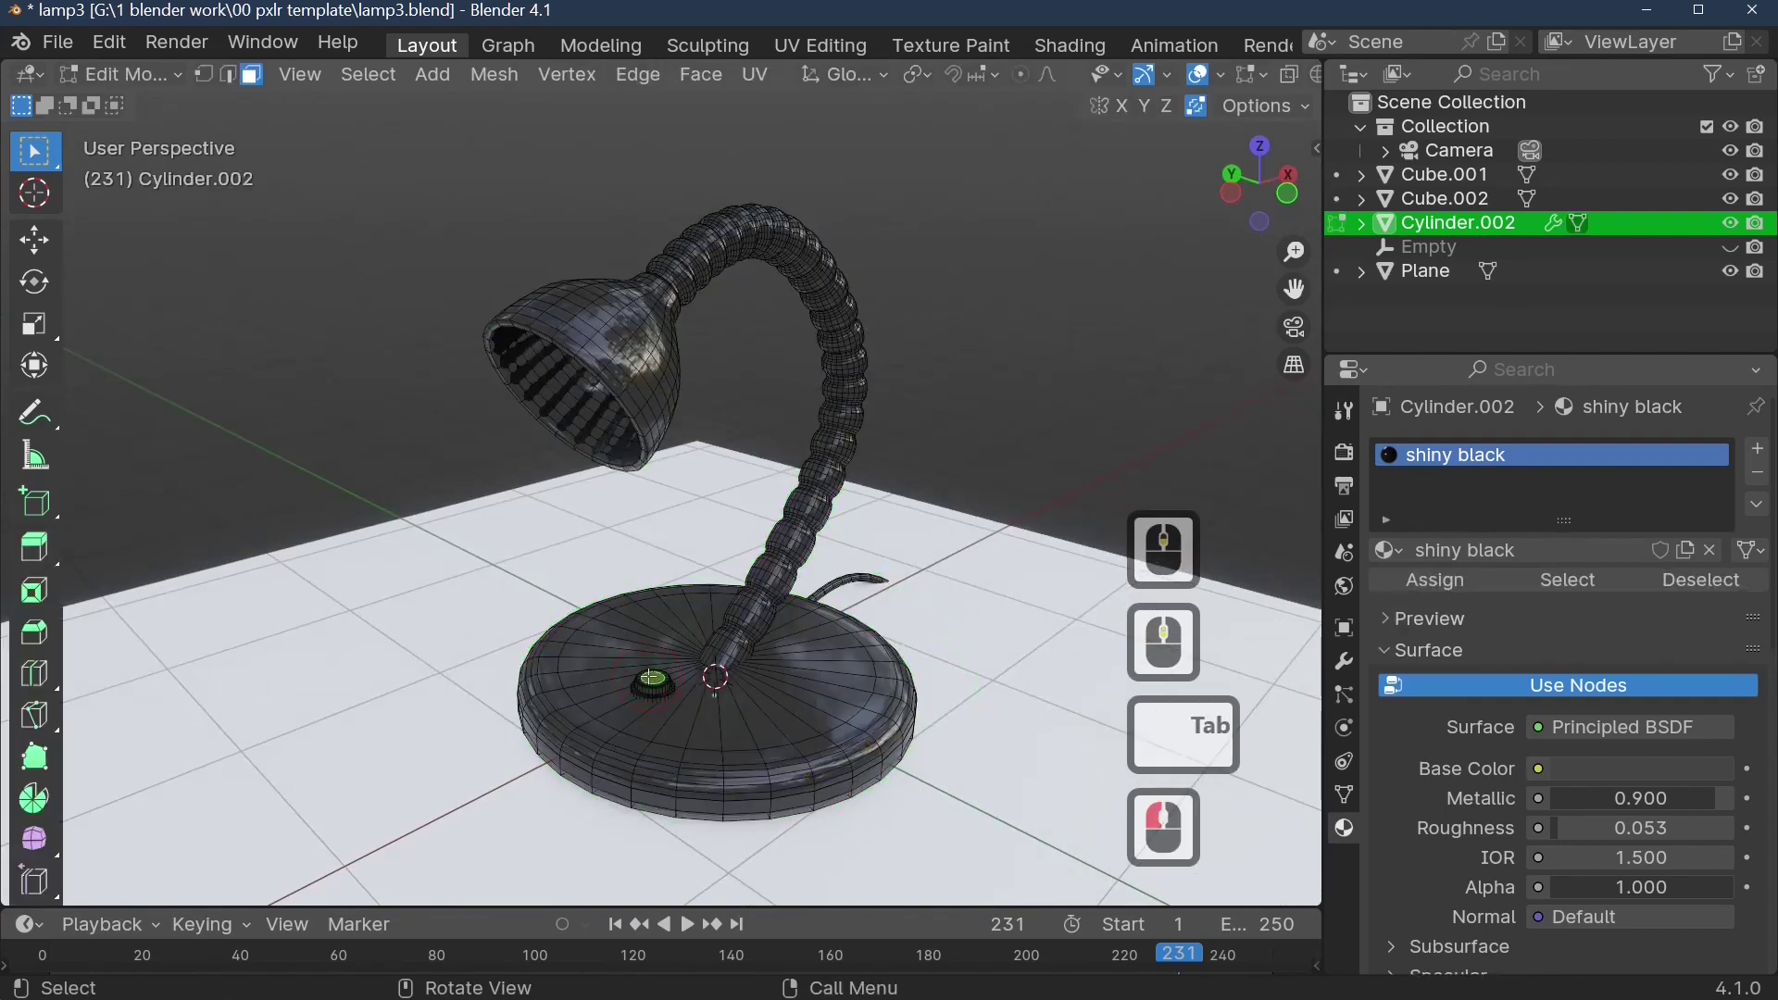
pyautogui.hotkey('ctrl', 'l')
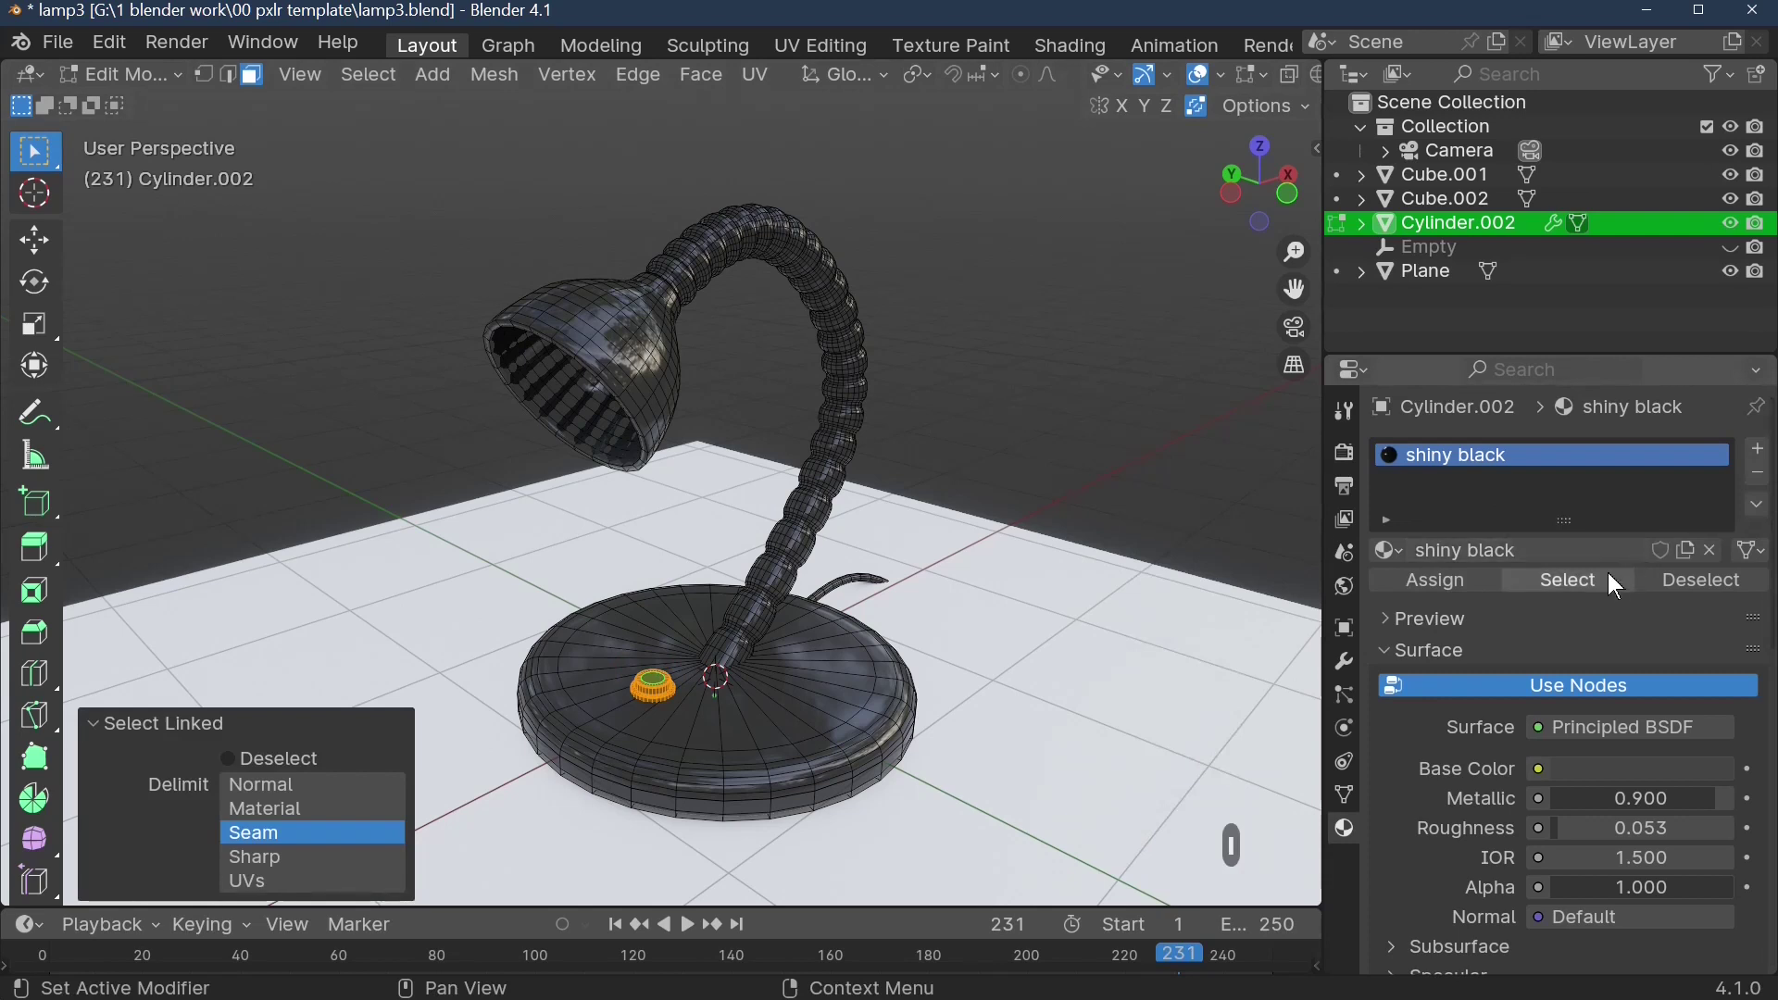
pyautogui.click(1760, 451)
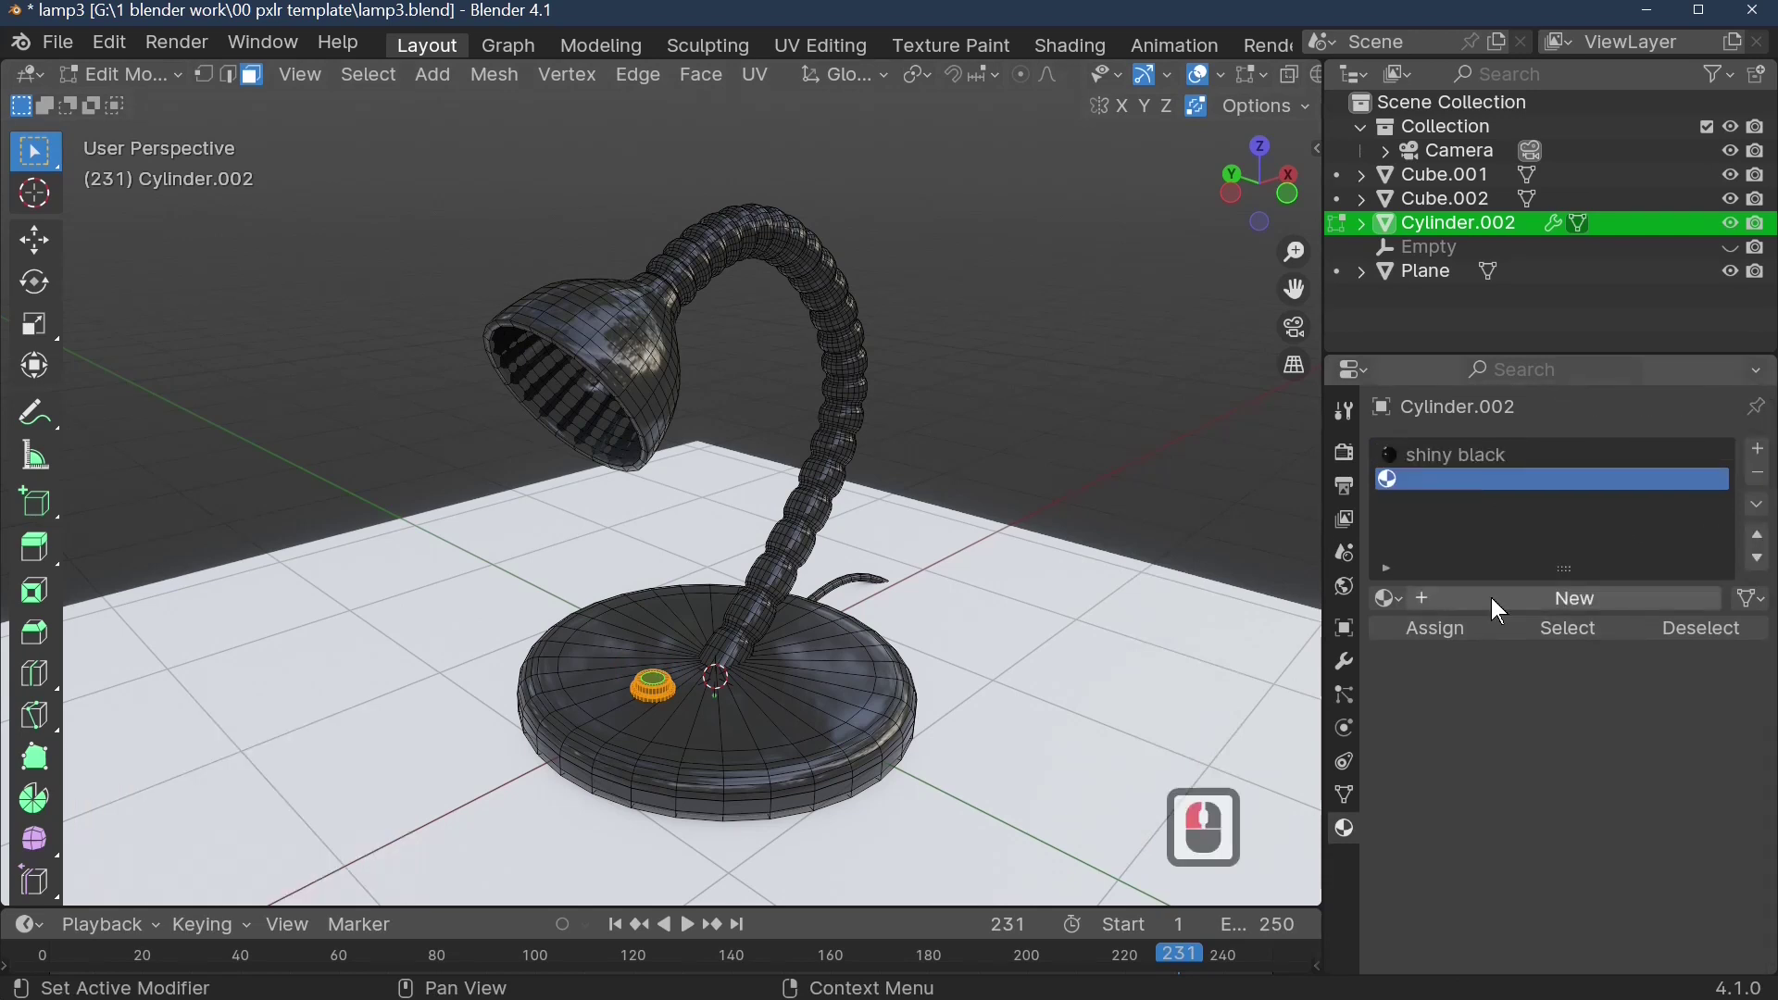
pyautogui.click(1390, 599)
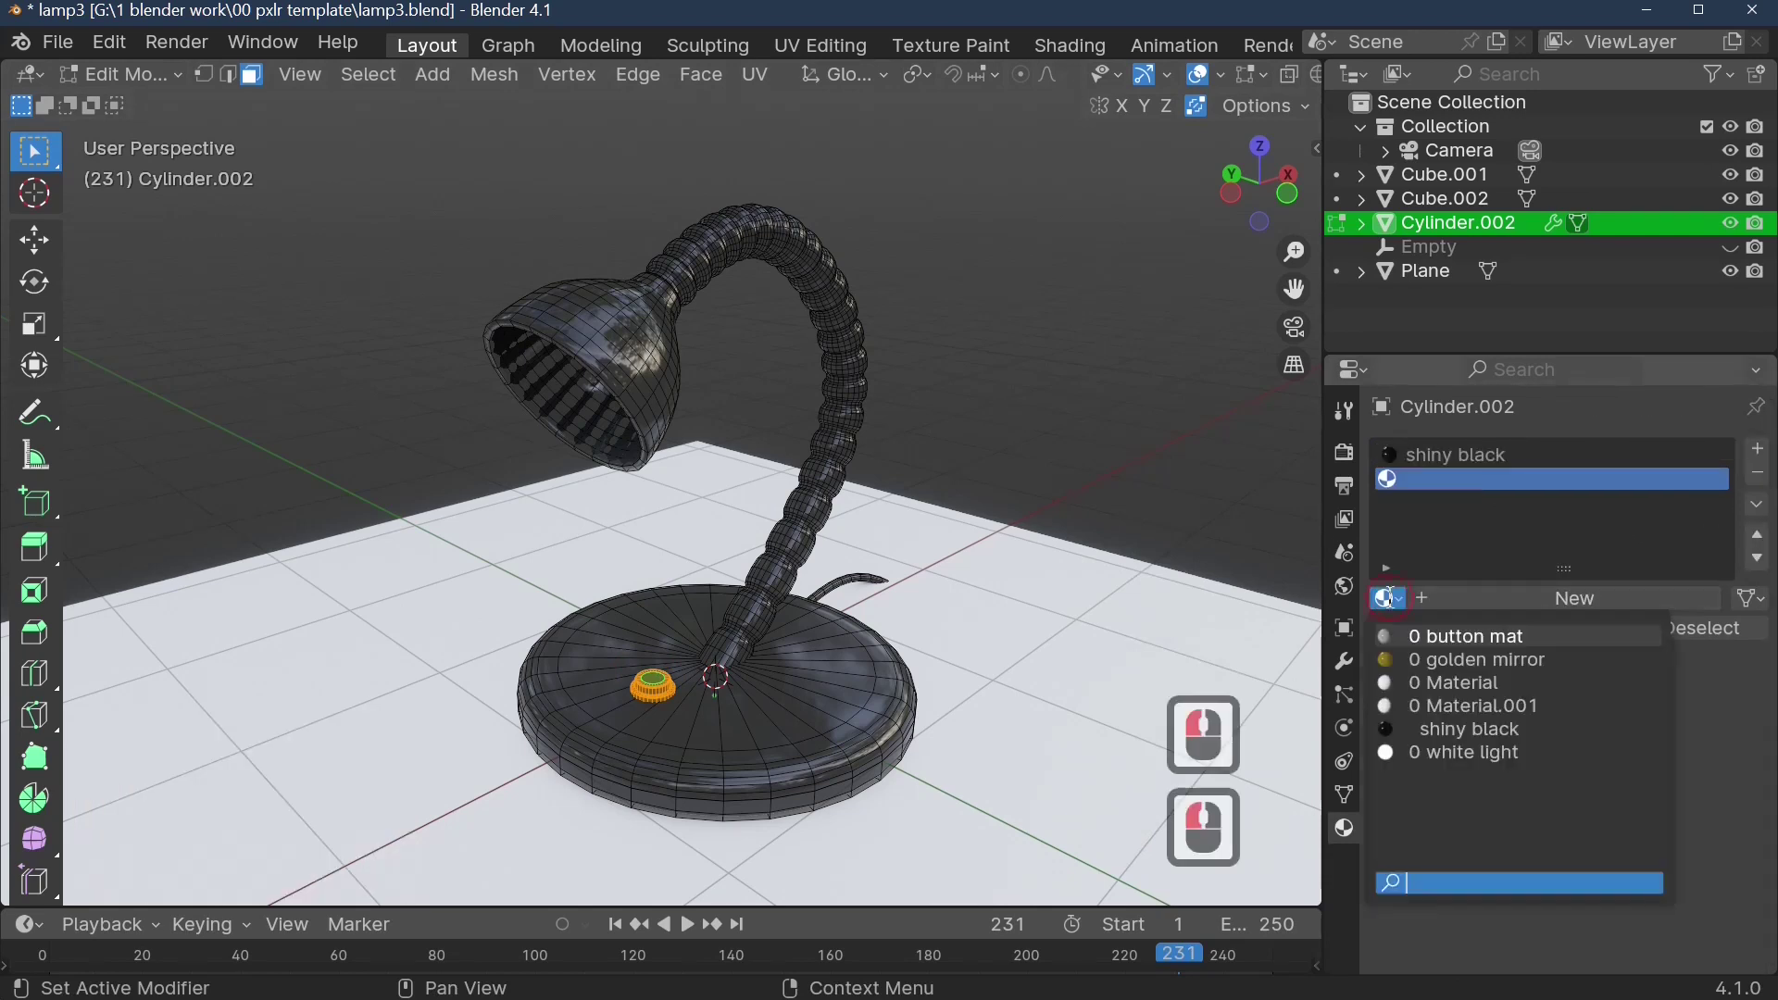
pyautogui.click(1535, 637)
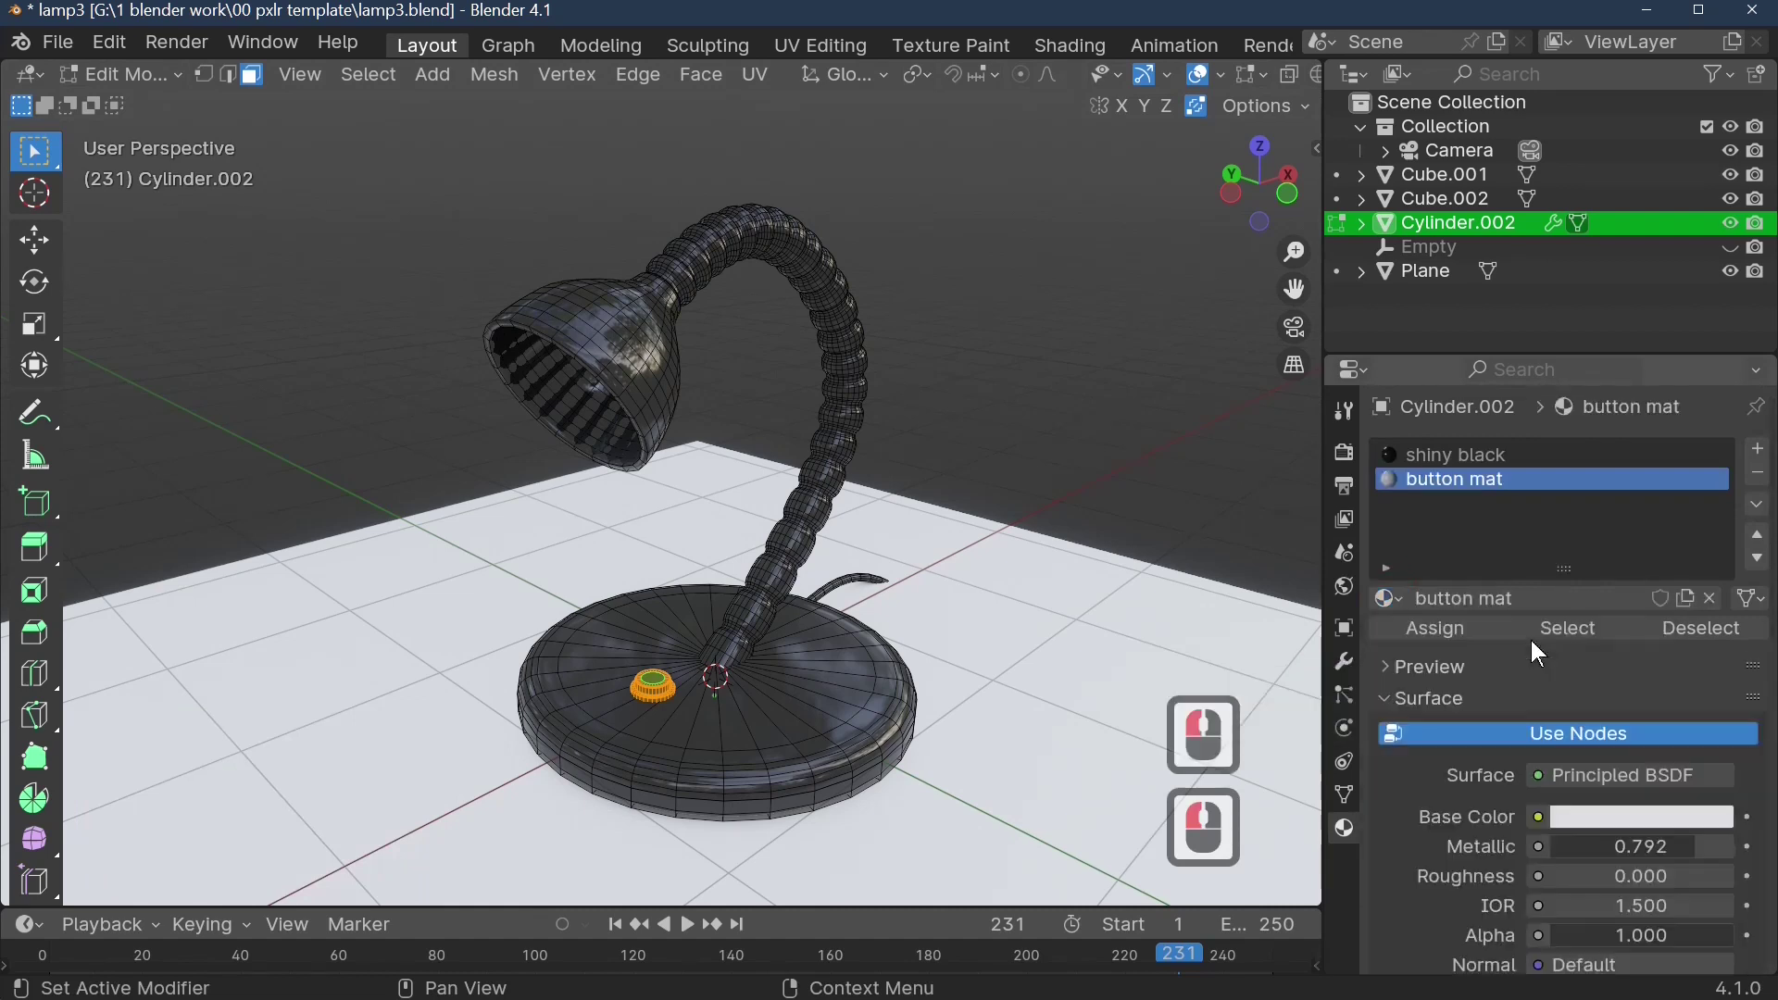
pyautogui.click(1466, 639)
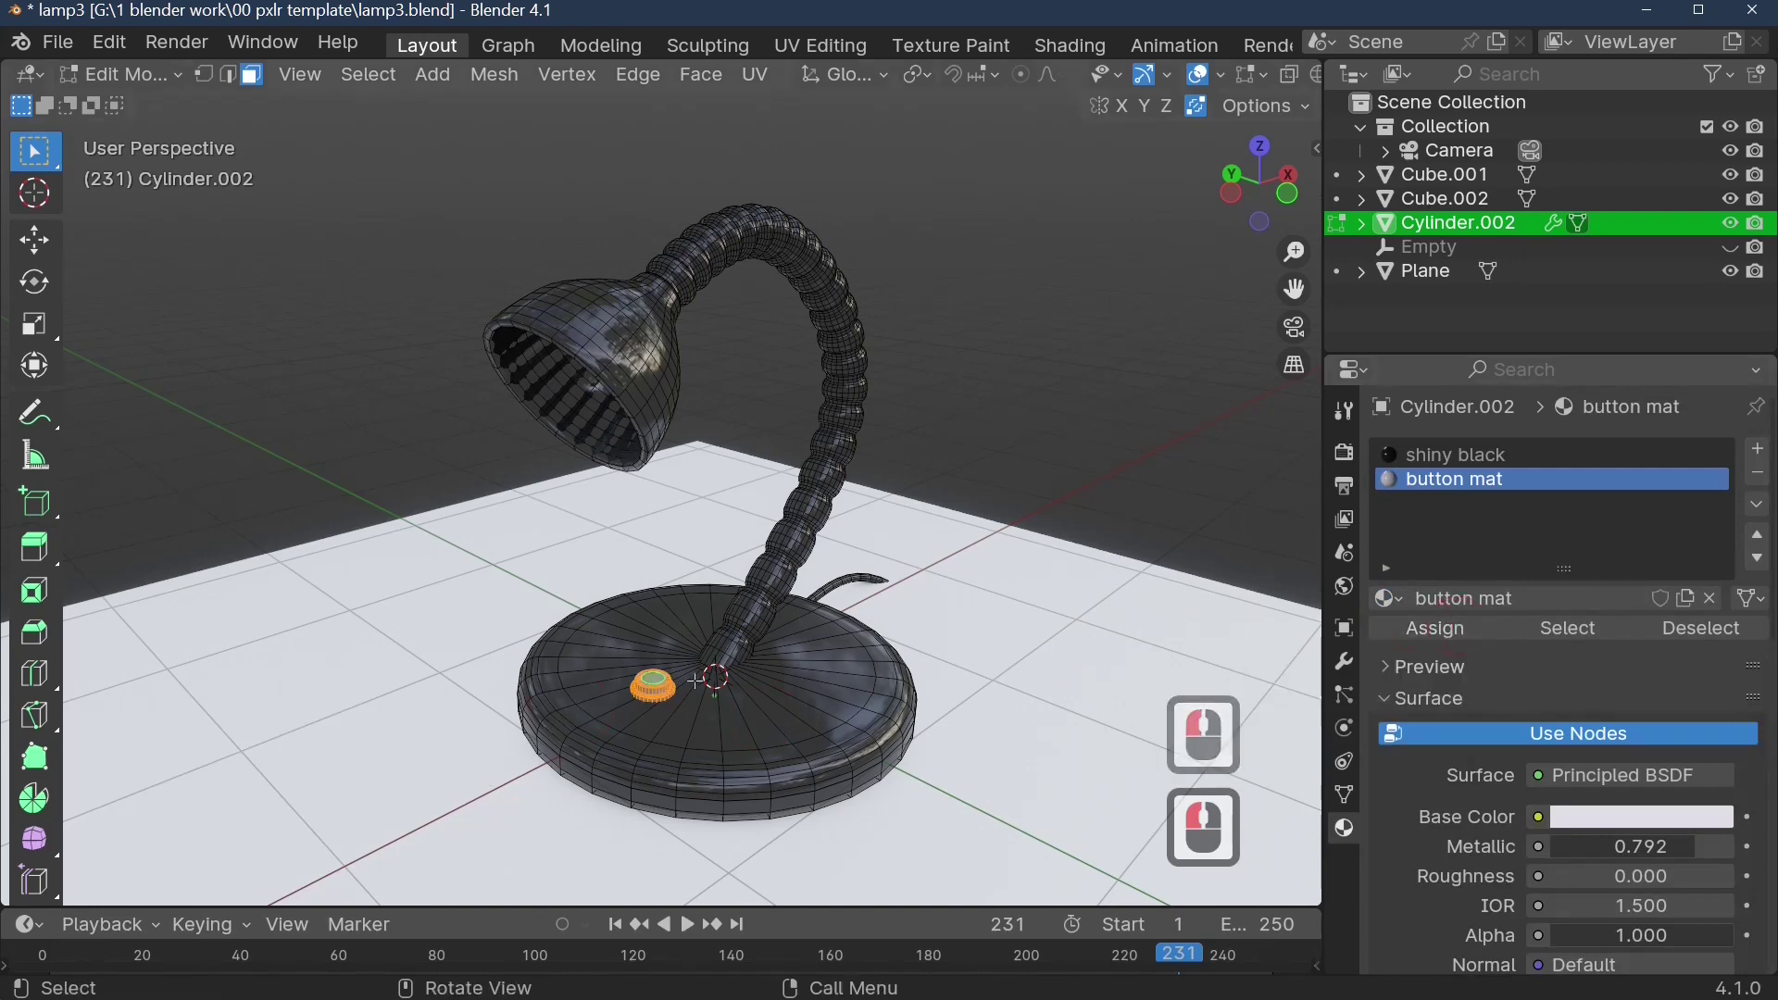
# - Return to Object Mode and examine the button's finish on the lamp base up close
pyautogui.press('Tab')
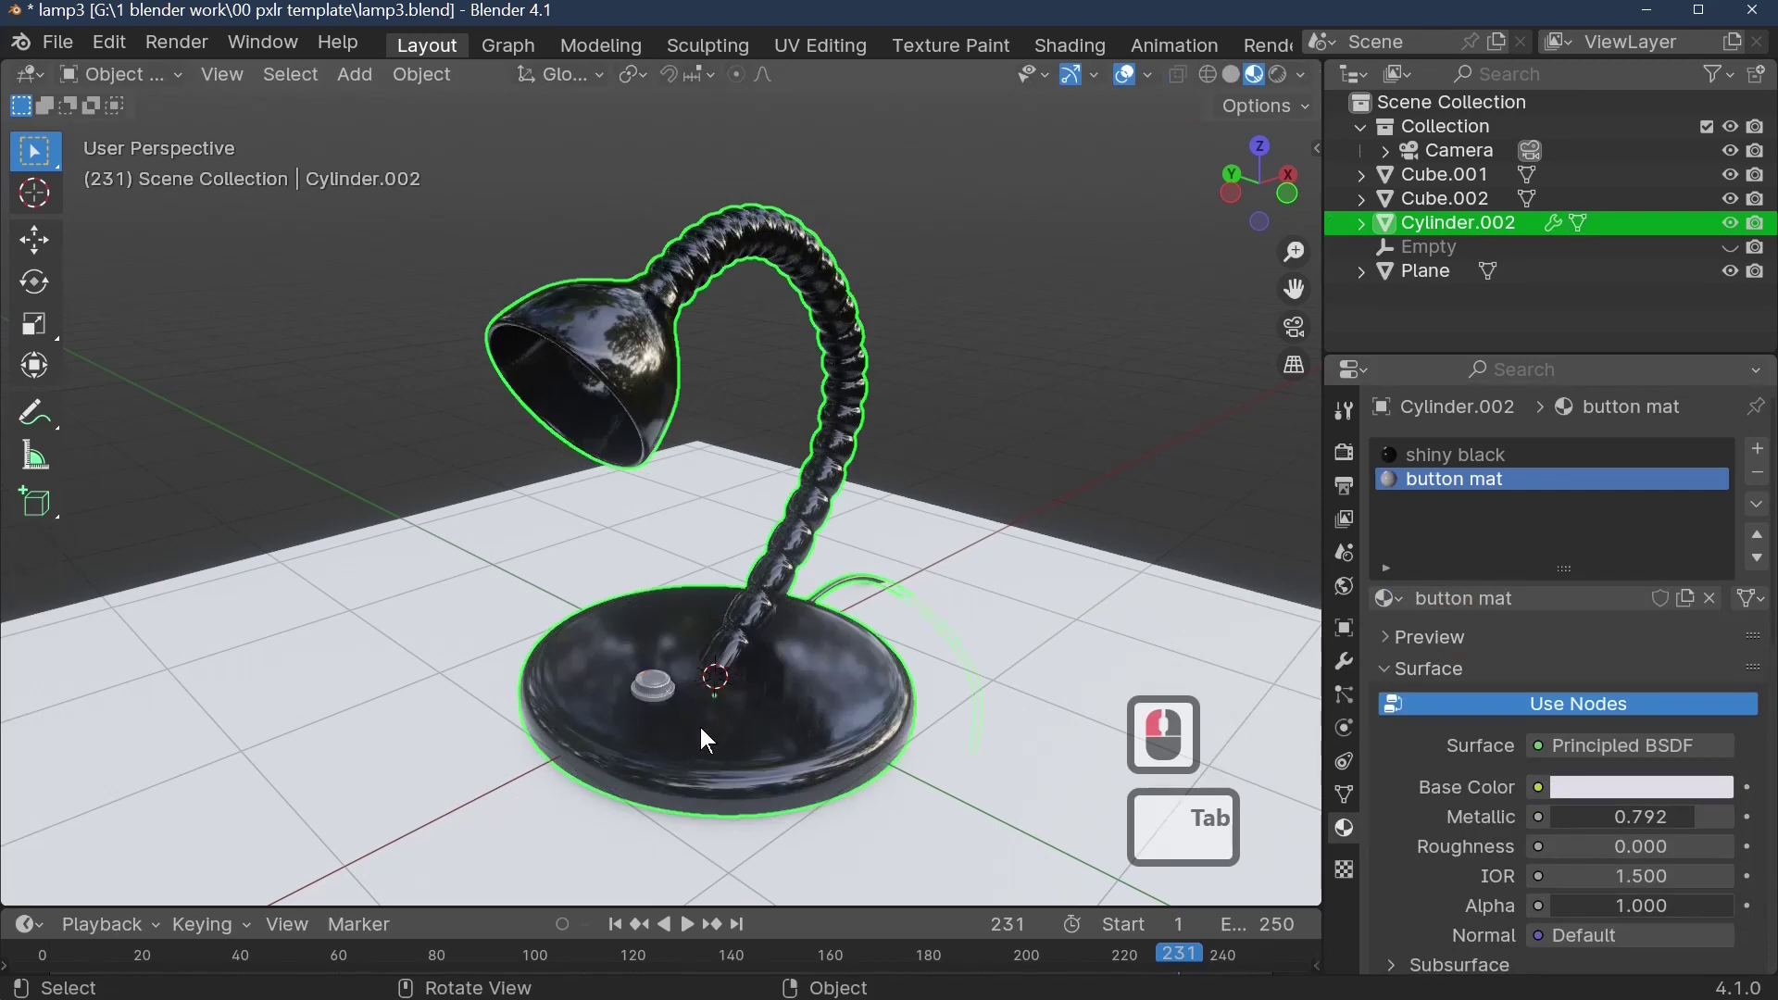
pyautogui.scroll(5, 680, 724)
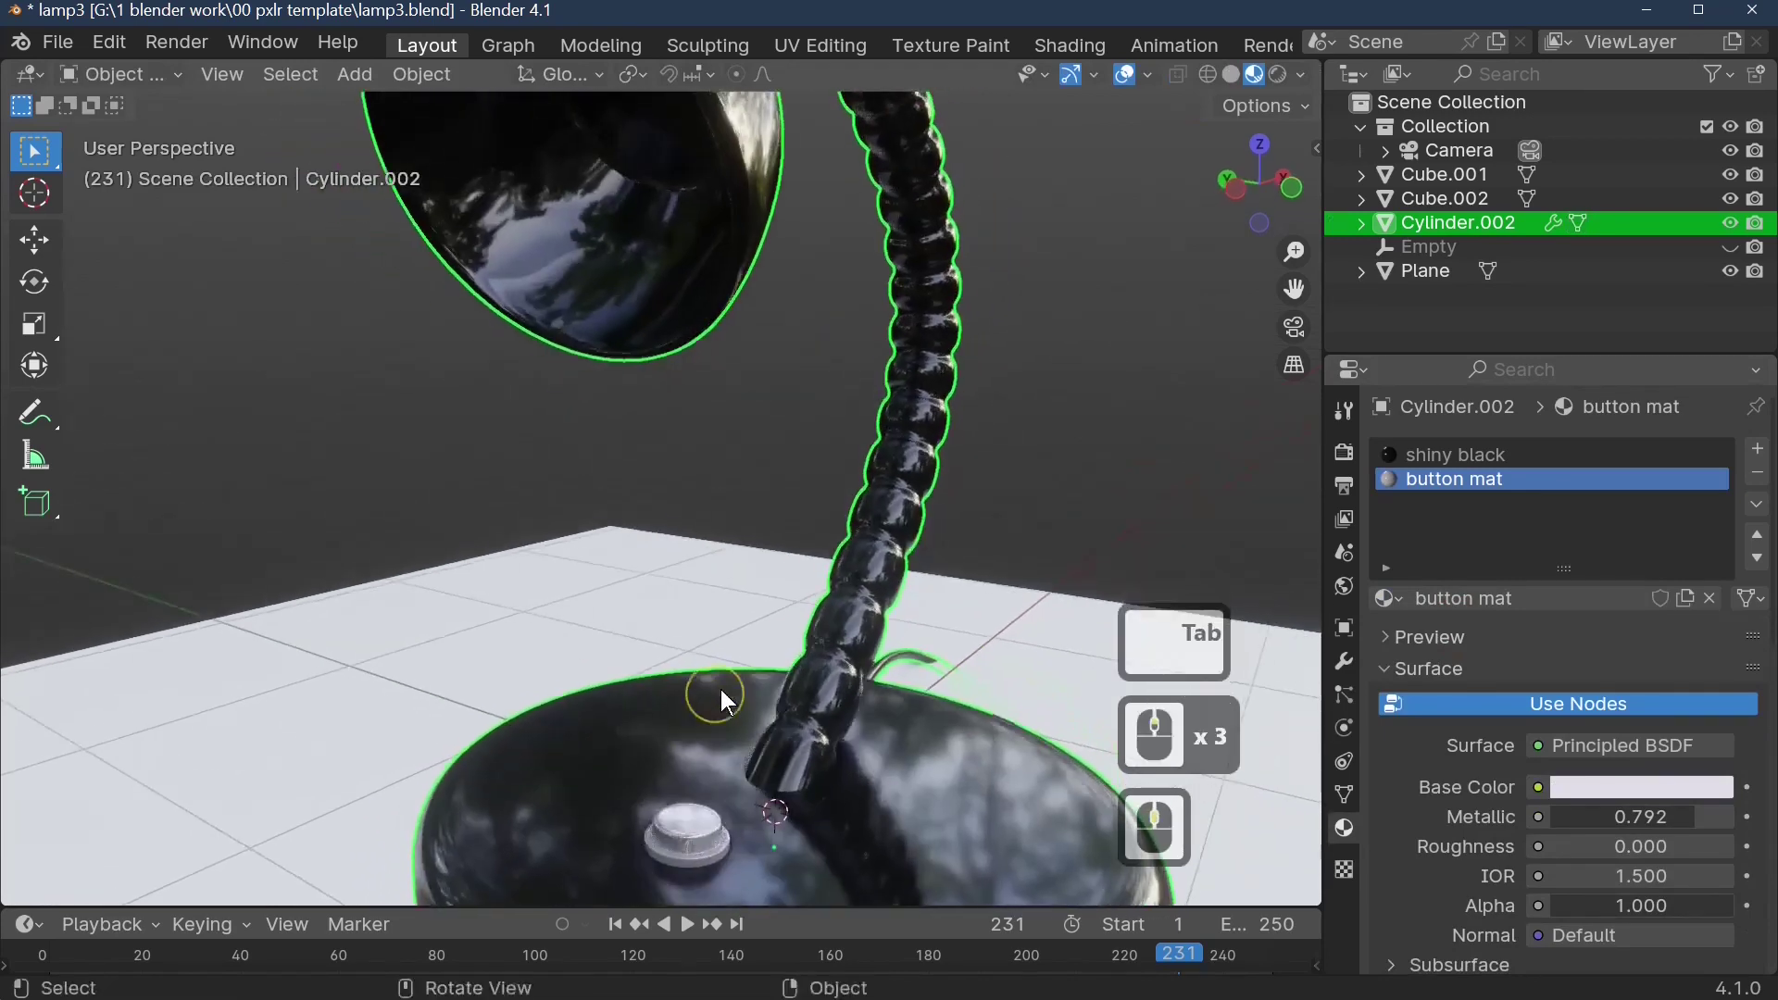
pyautogui.scroll(-1, 718, 675)
pyautogui.moveTo(696, 833); pyautogui.dragTo(665, 321, button='middle')
pyautogui.scroll(4, 673, 596)
pyautogui.scroll(-6, 673, 597)
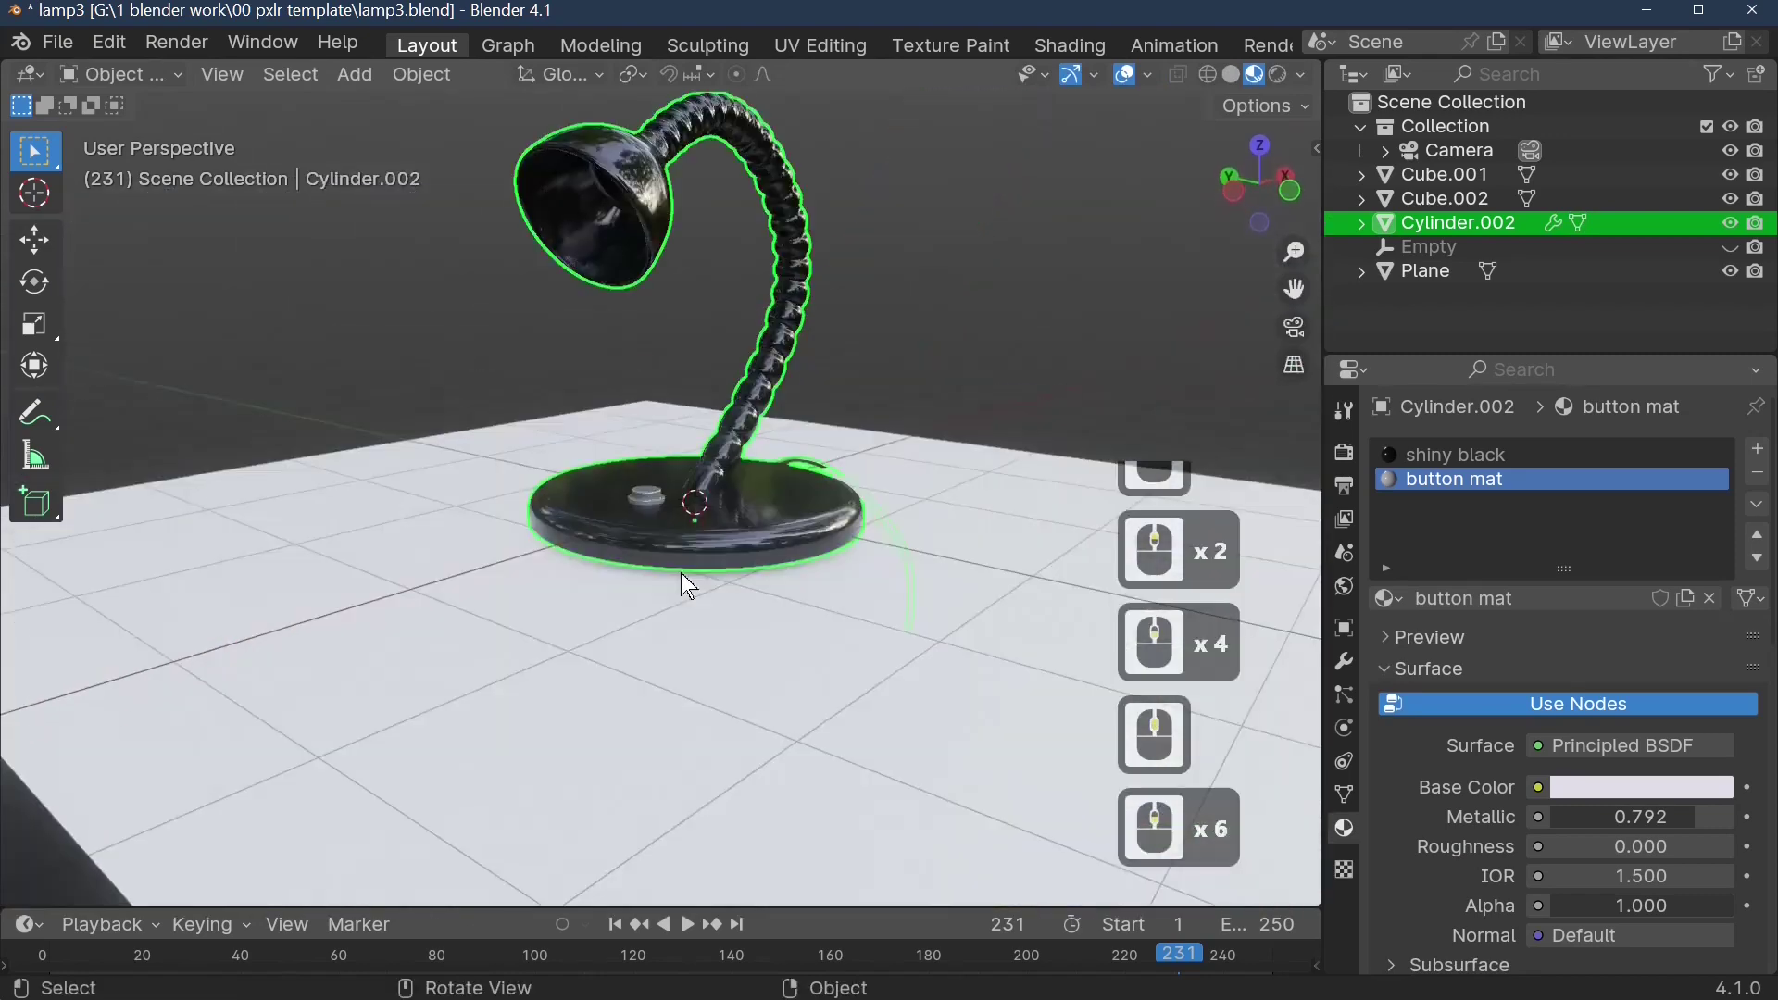
# - In Edit Mode, select the lampshade's inner faces by repeatedly growing the selection outward from the central inner face
pyautogui.moveTo(682, 573); pyautogui.dragTo(759, 543, button='middle')
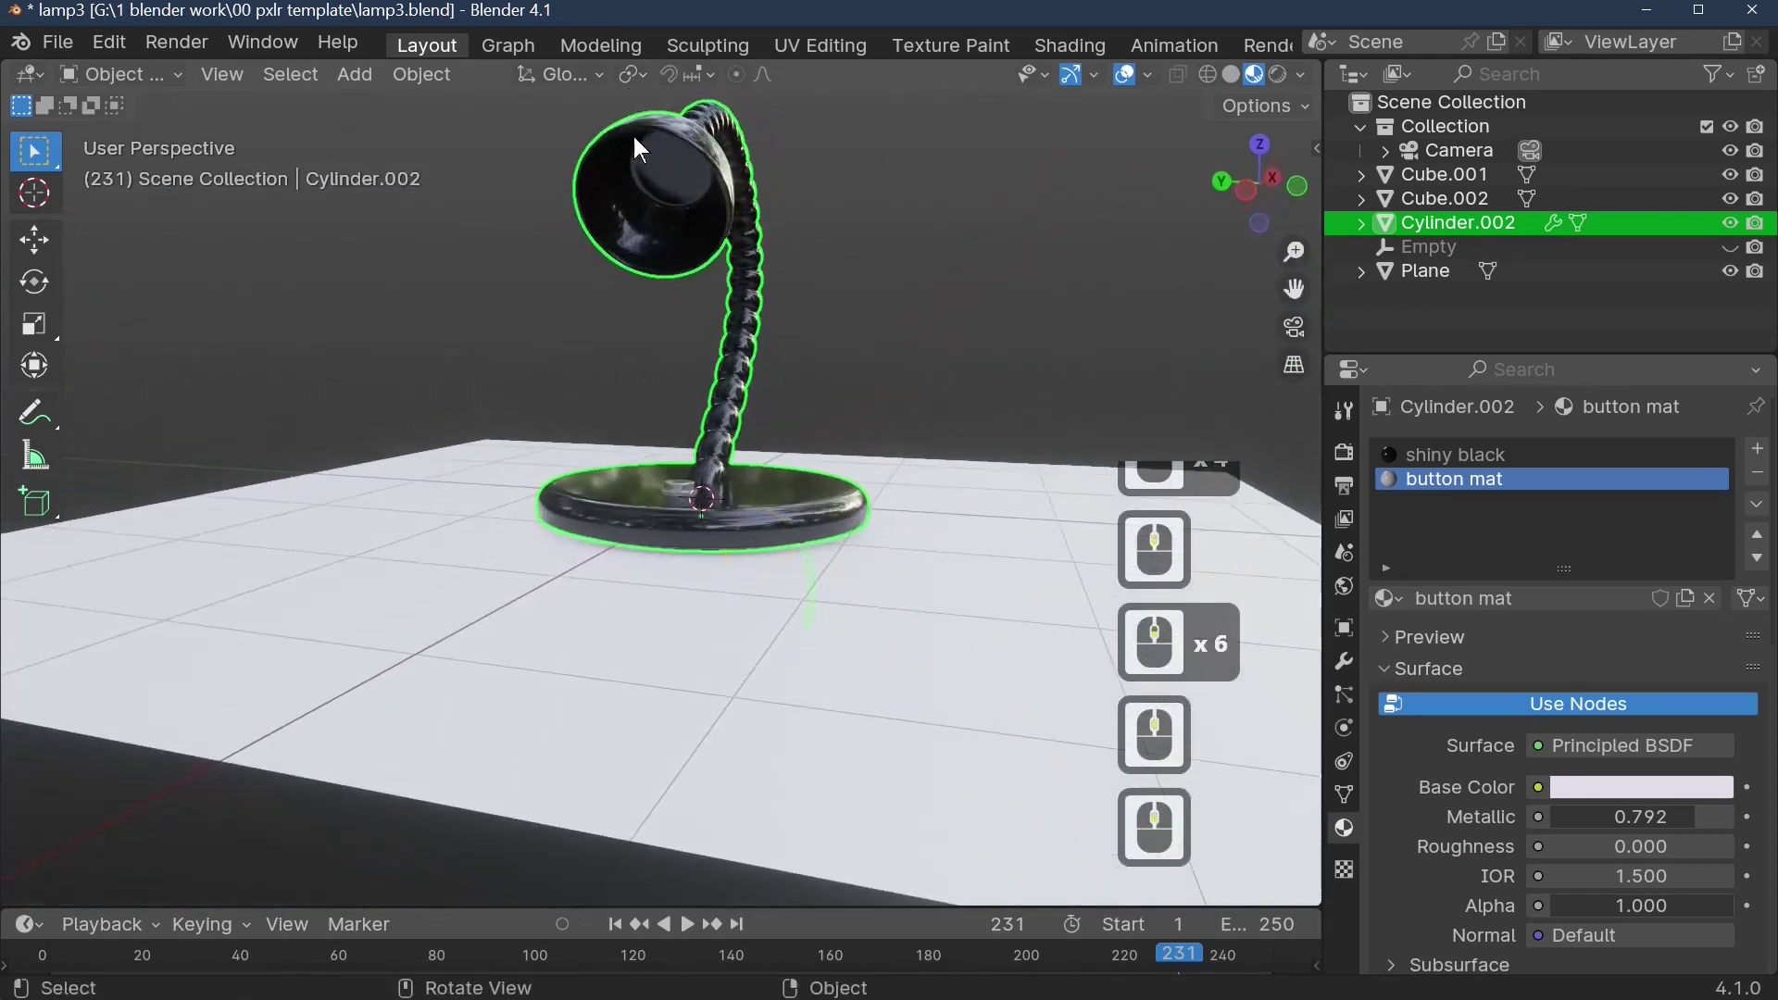
pyautogui.click(688, 228)
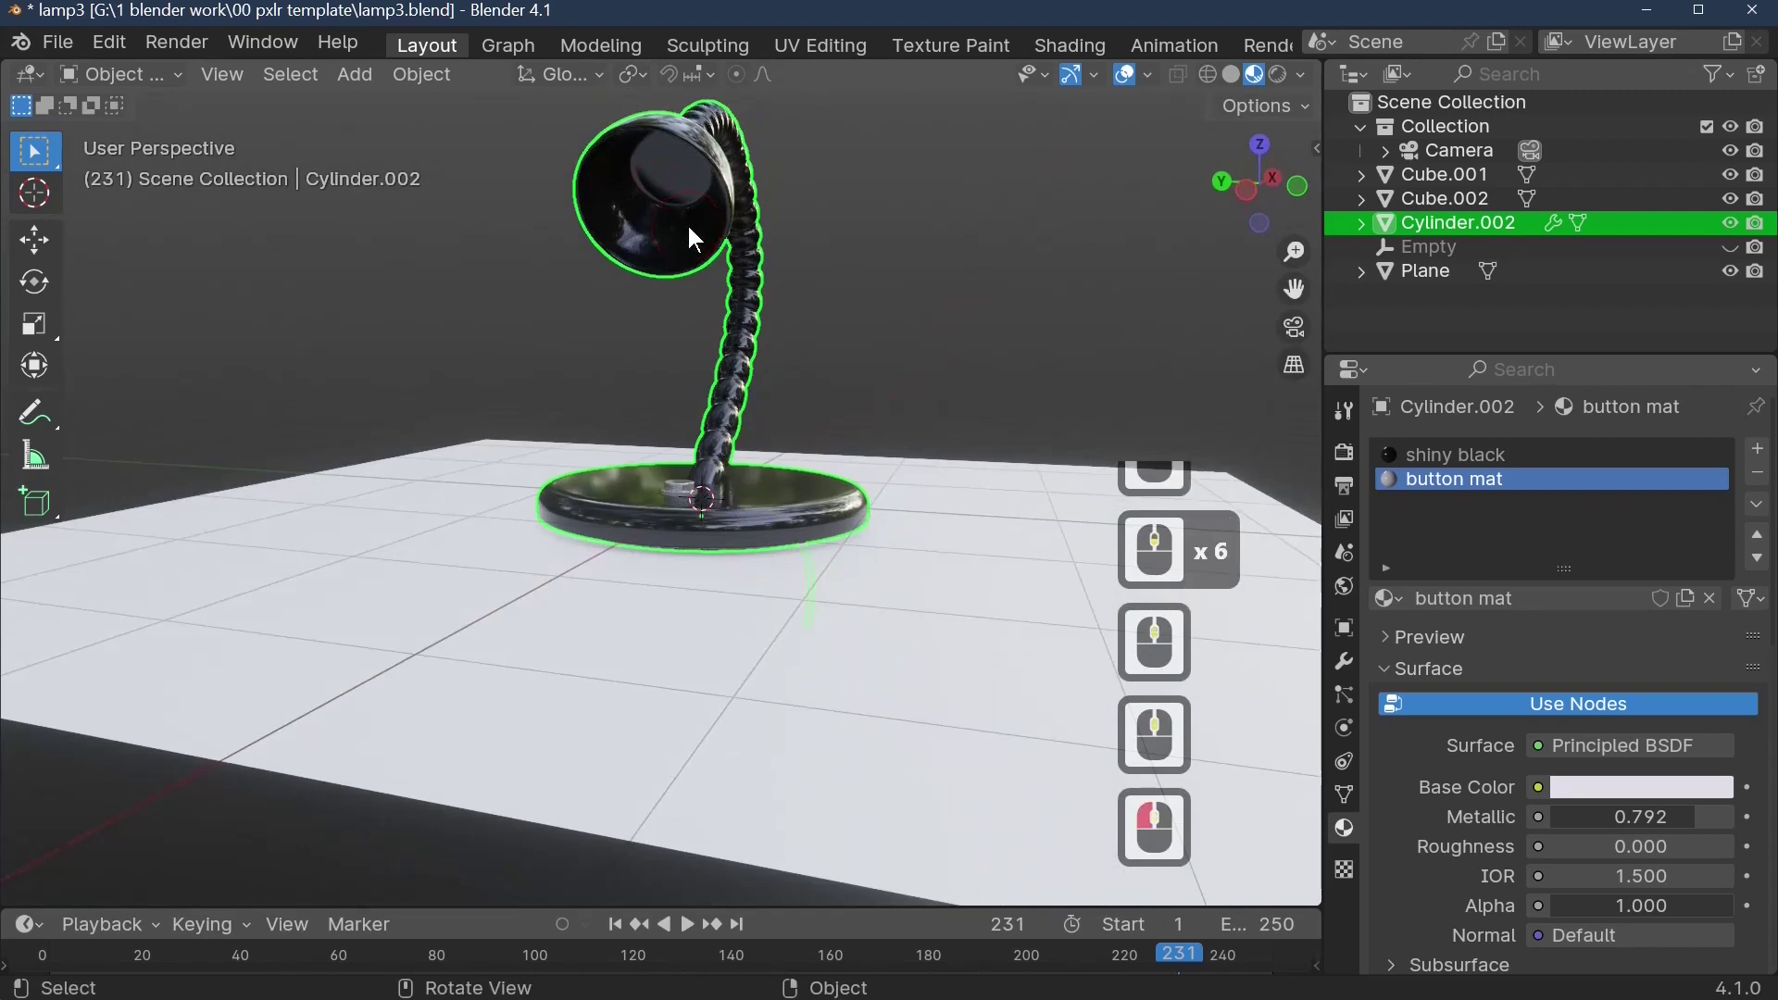
pyautogui.press('Tab')
pyautogui.click(672, 170)
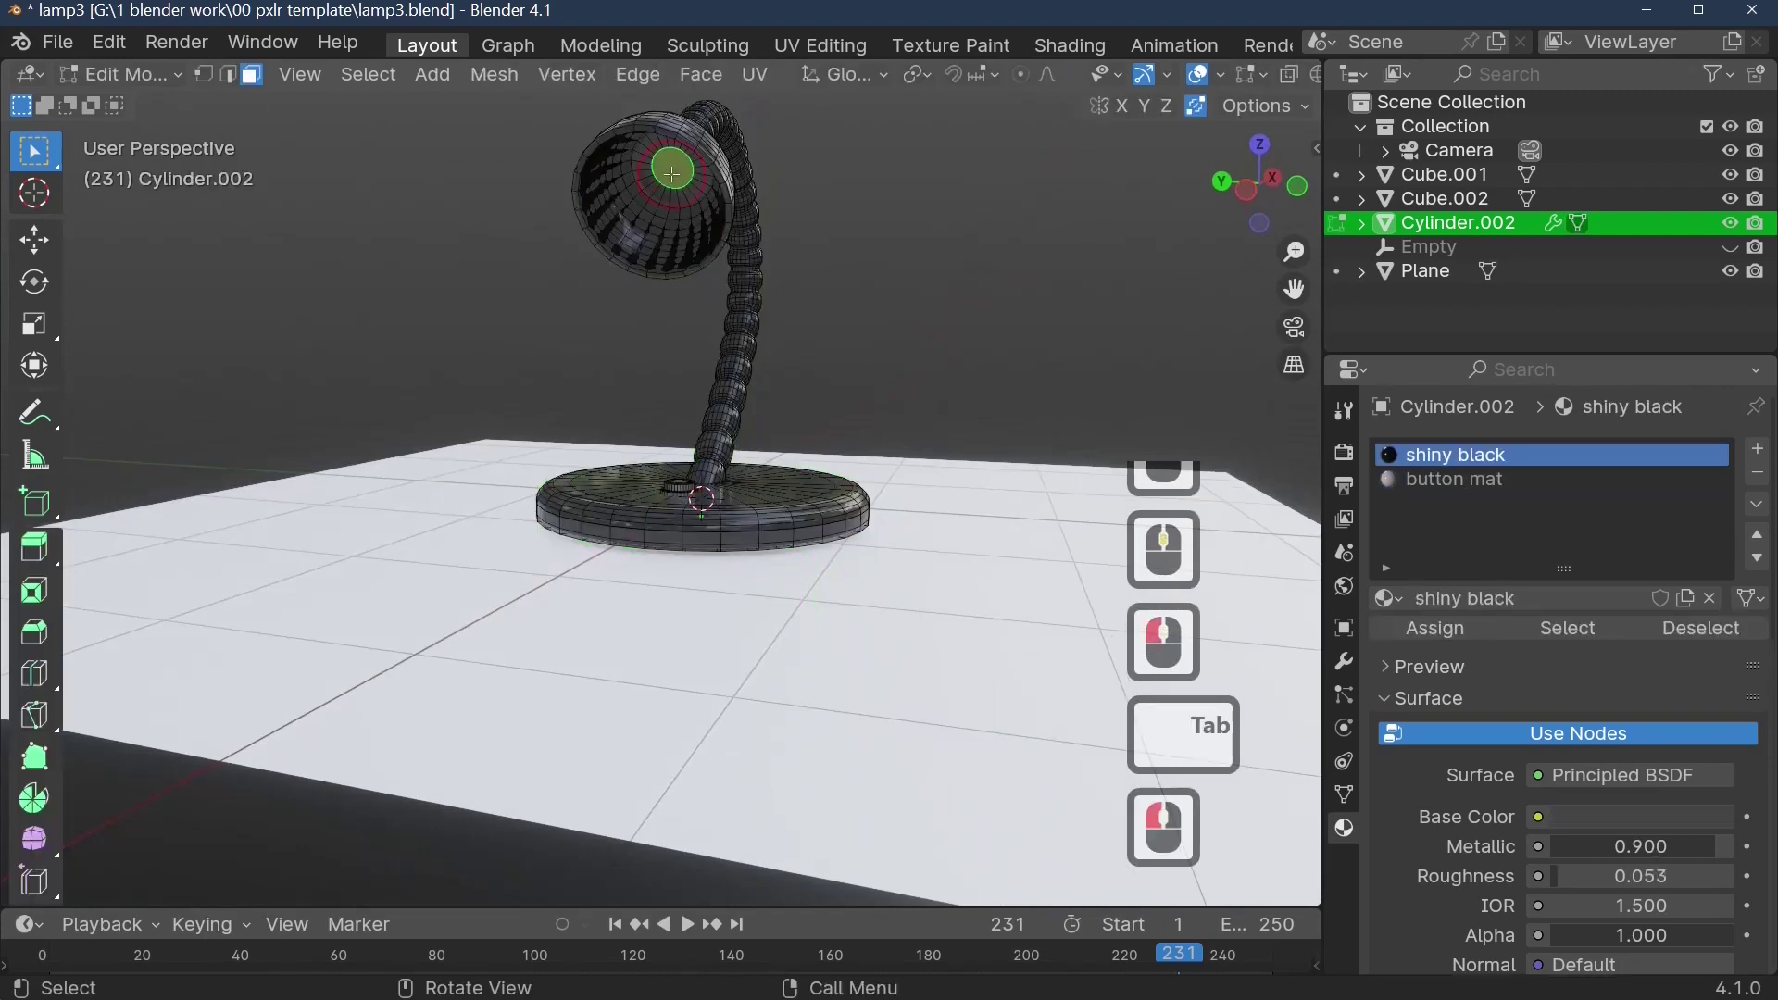
pyautogui.press('ctrl+KP_Add')
pyautogui.press('ctrl+KP_Add')
pyautogui.press('ctrl+KP_Add')
pyautogui.press('ctrl+KP_Add')
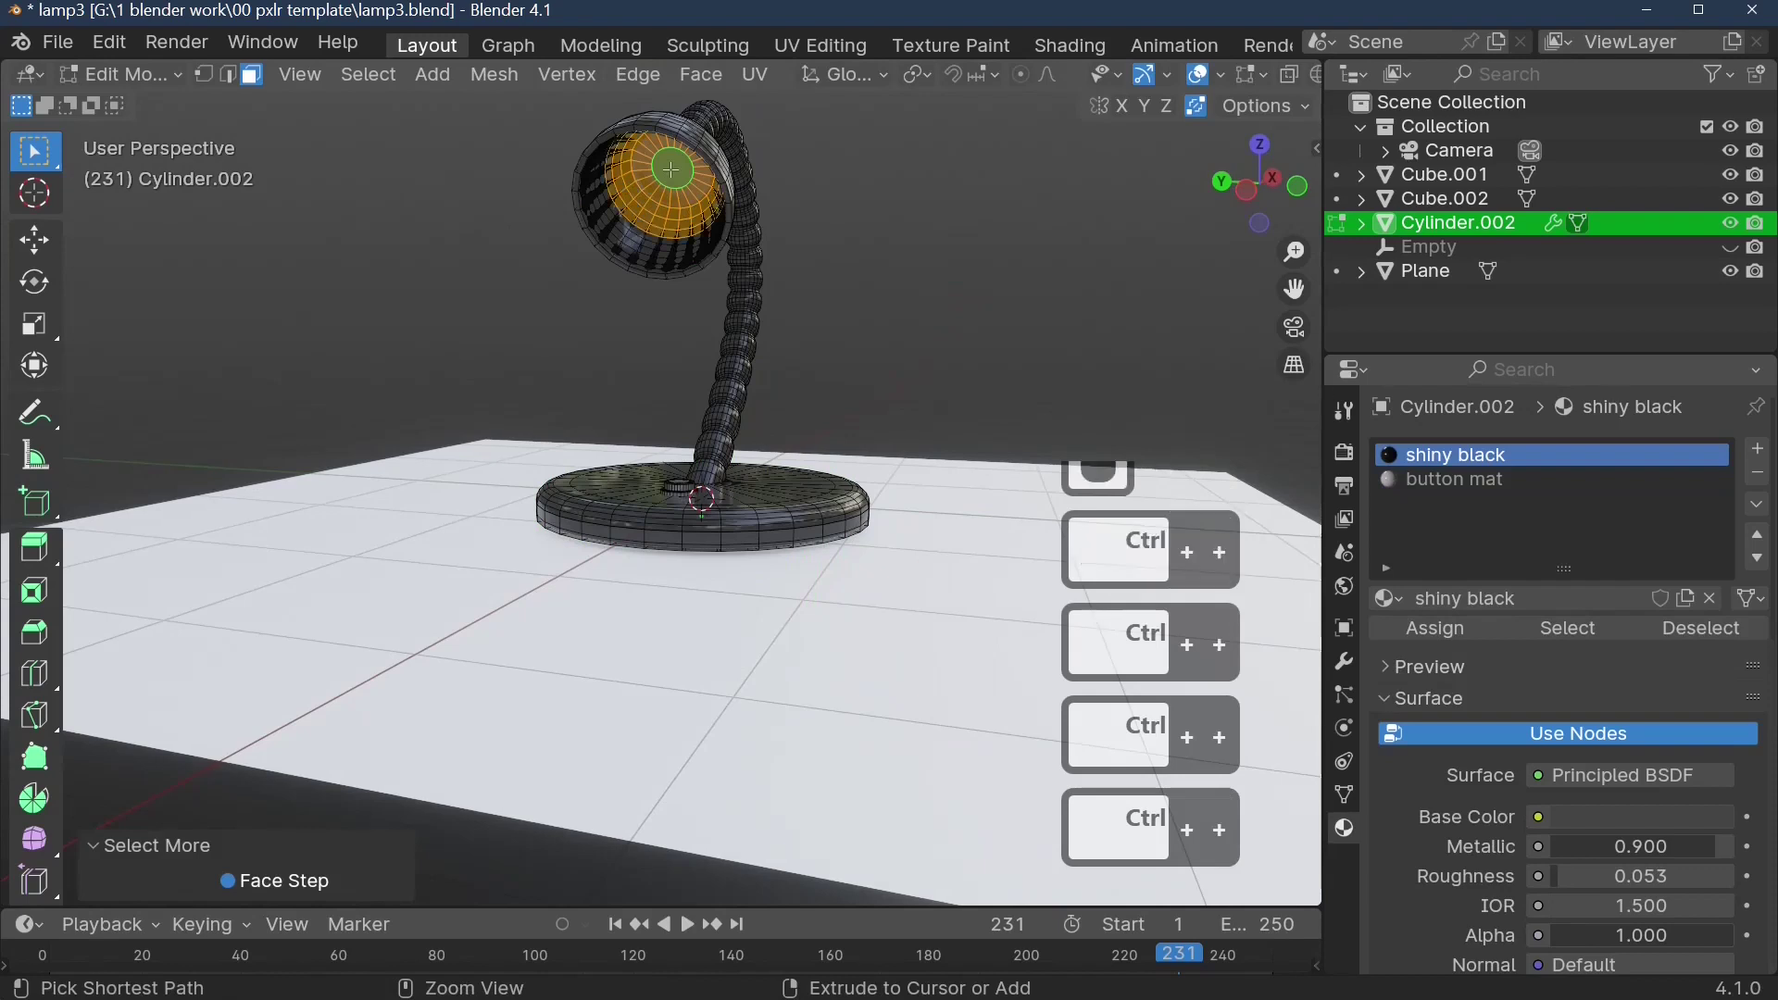
pyautogui.press('ctrl+KP_Add')
pyautogui.press('ctrl+KP_Add')
pyautogui.press('ctrl+KP_Add')
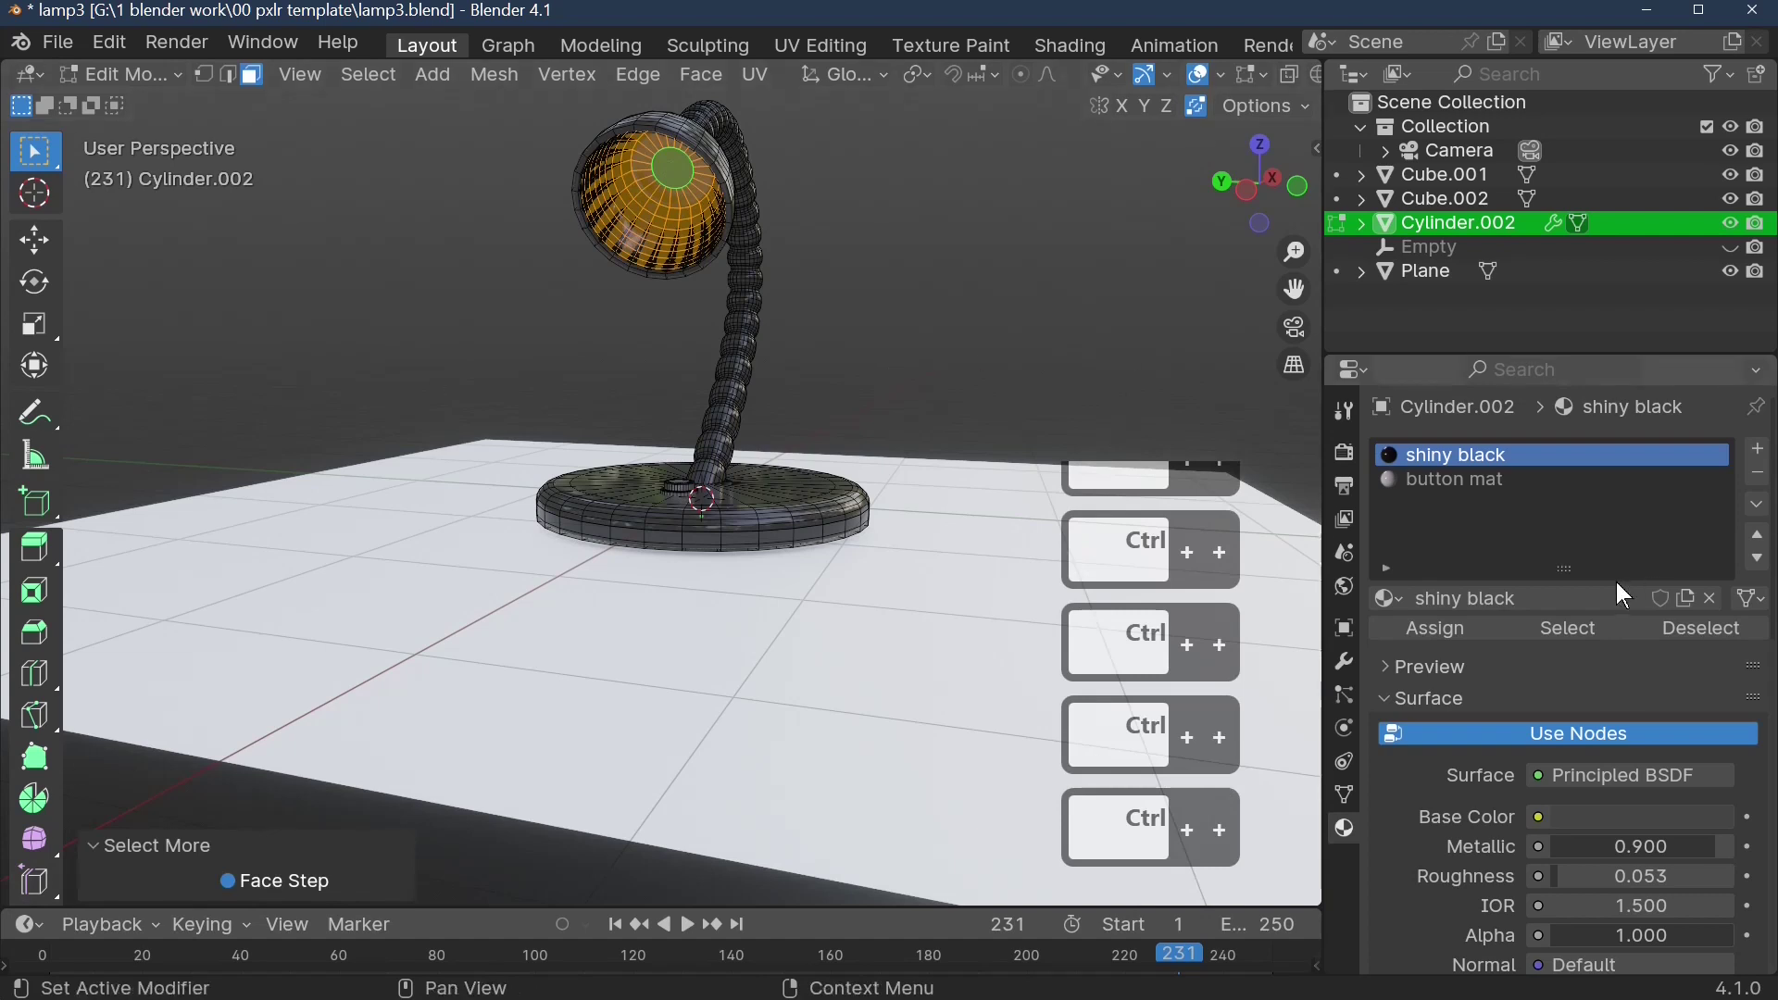
# - Add a third material slot with the existing "golden mirror" material, assign it to the selected inner faces, and return to Object Mode
pyautogui.click(1758, 451)
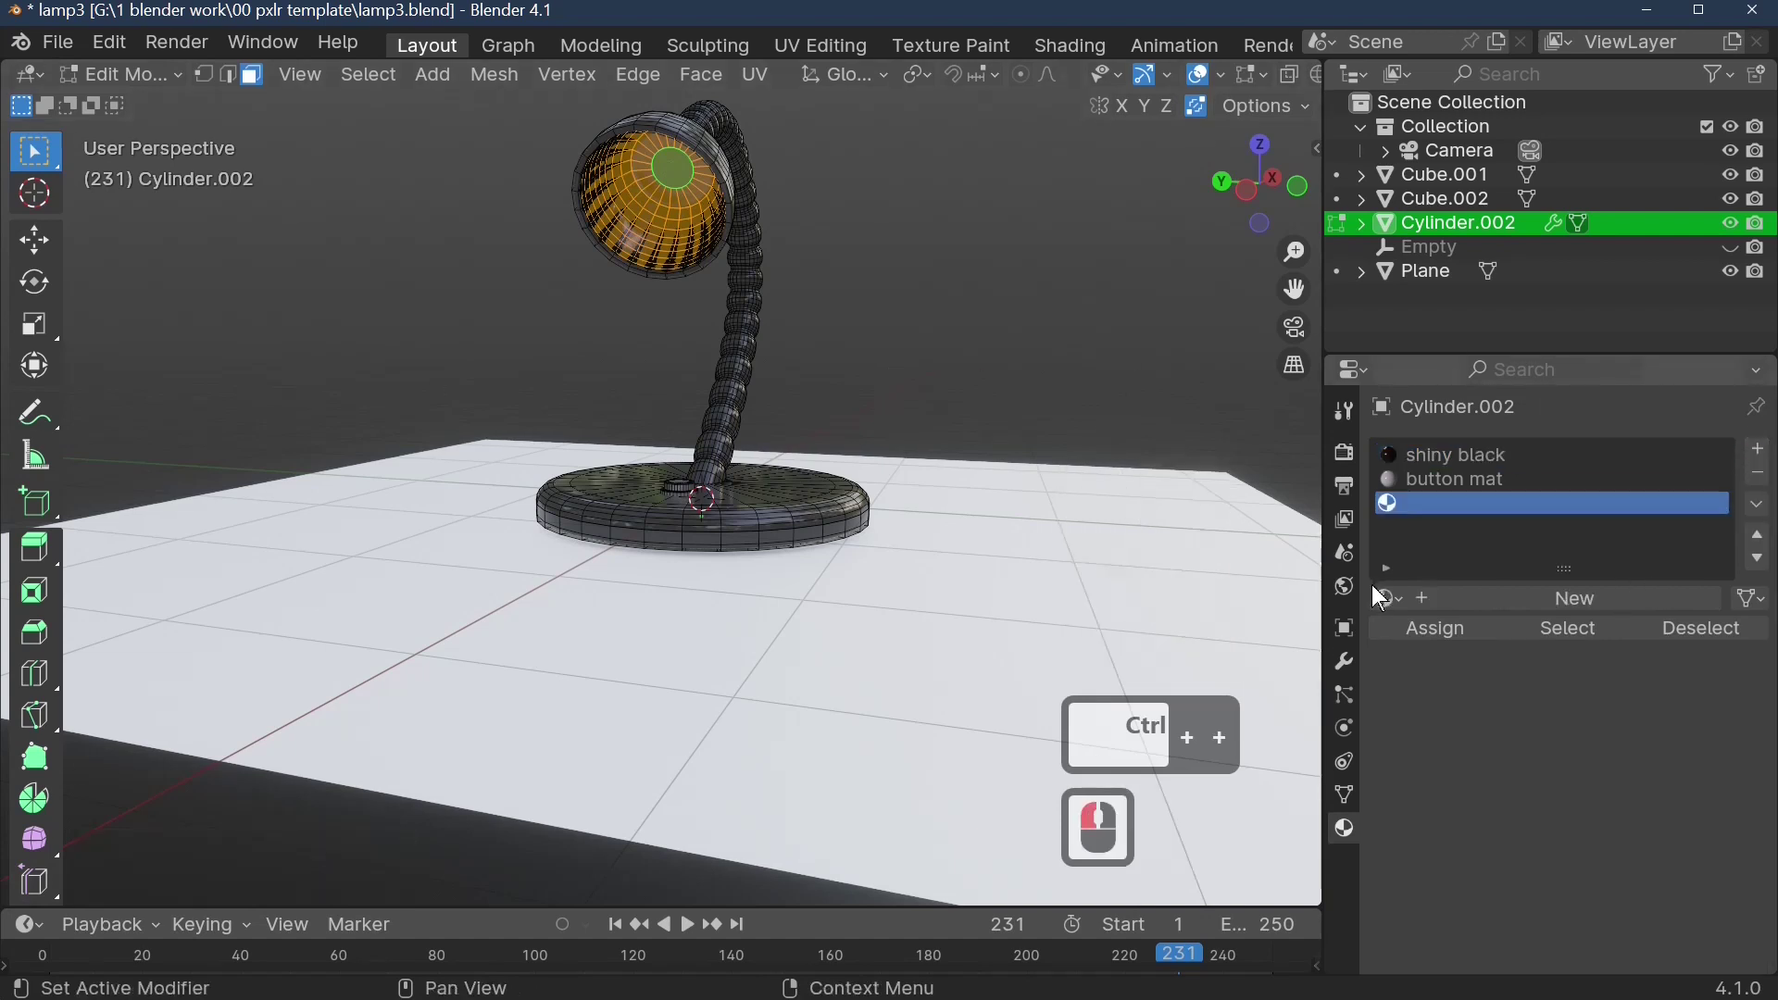
pyautogui.click(1387, 599)
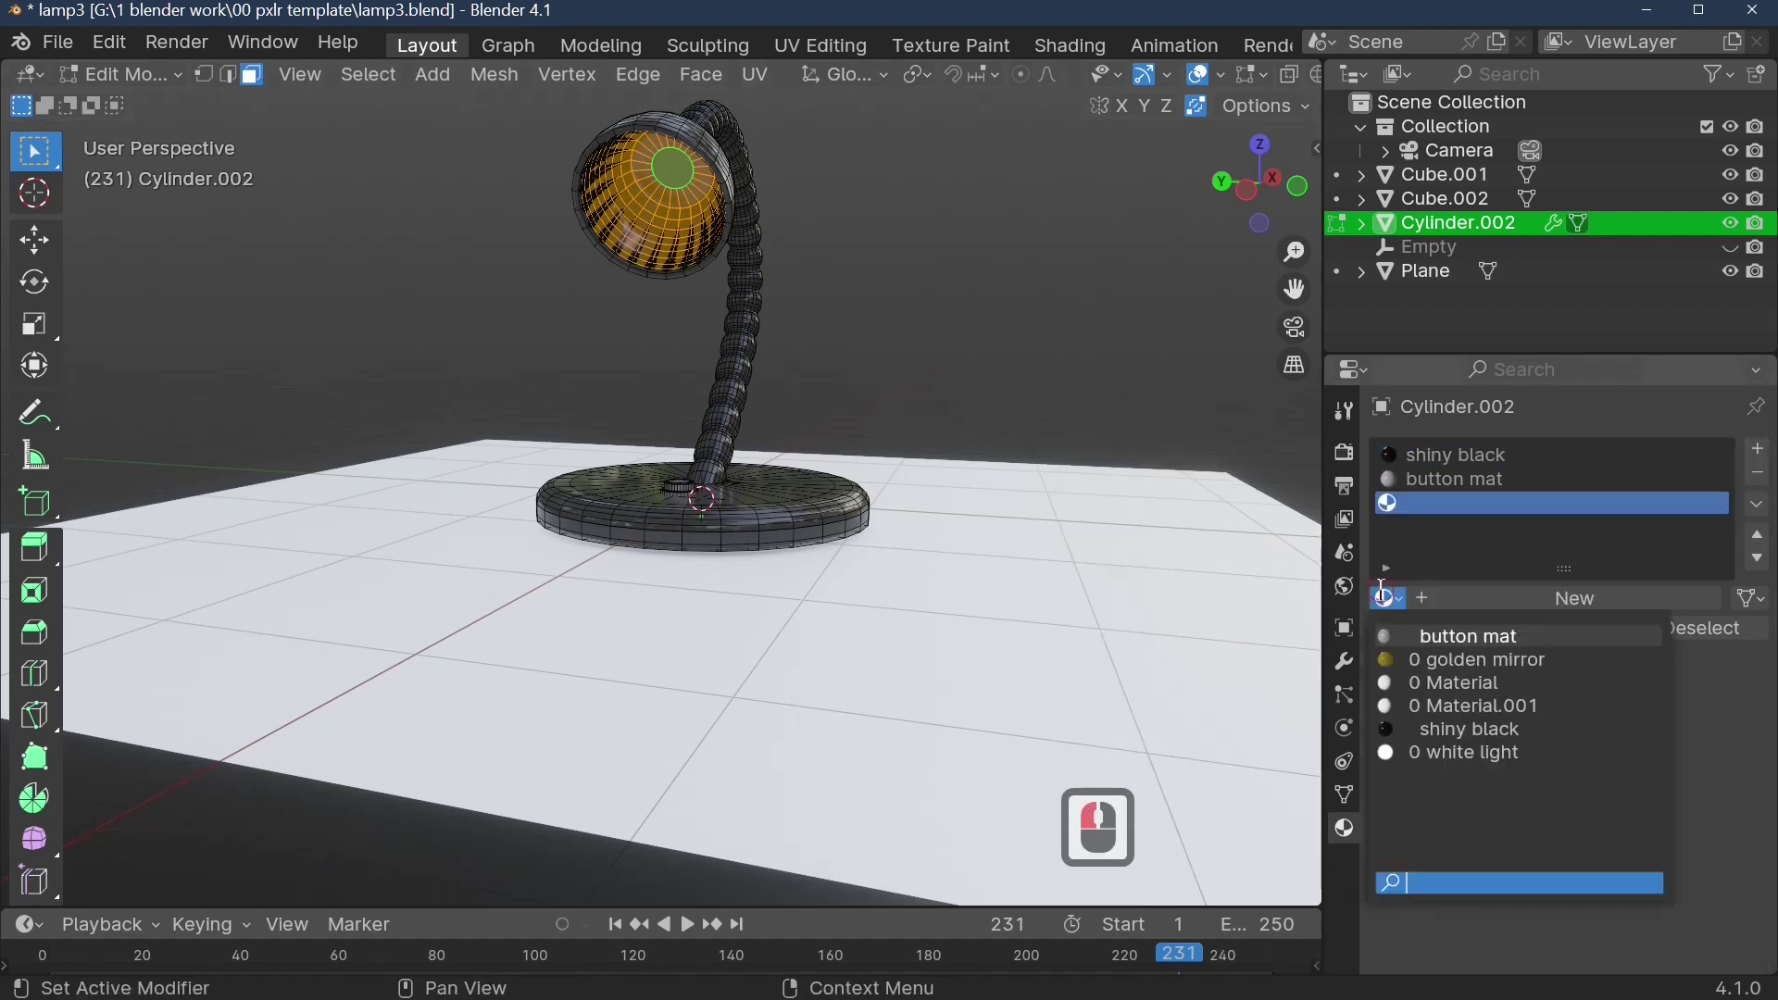
pyautogui.click(1440, 657)
pyautogui.scroll(-2, 1561, 771)
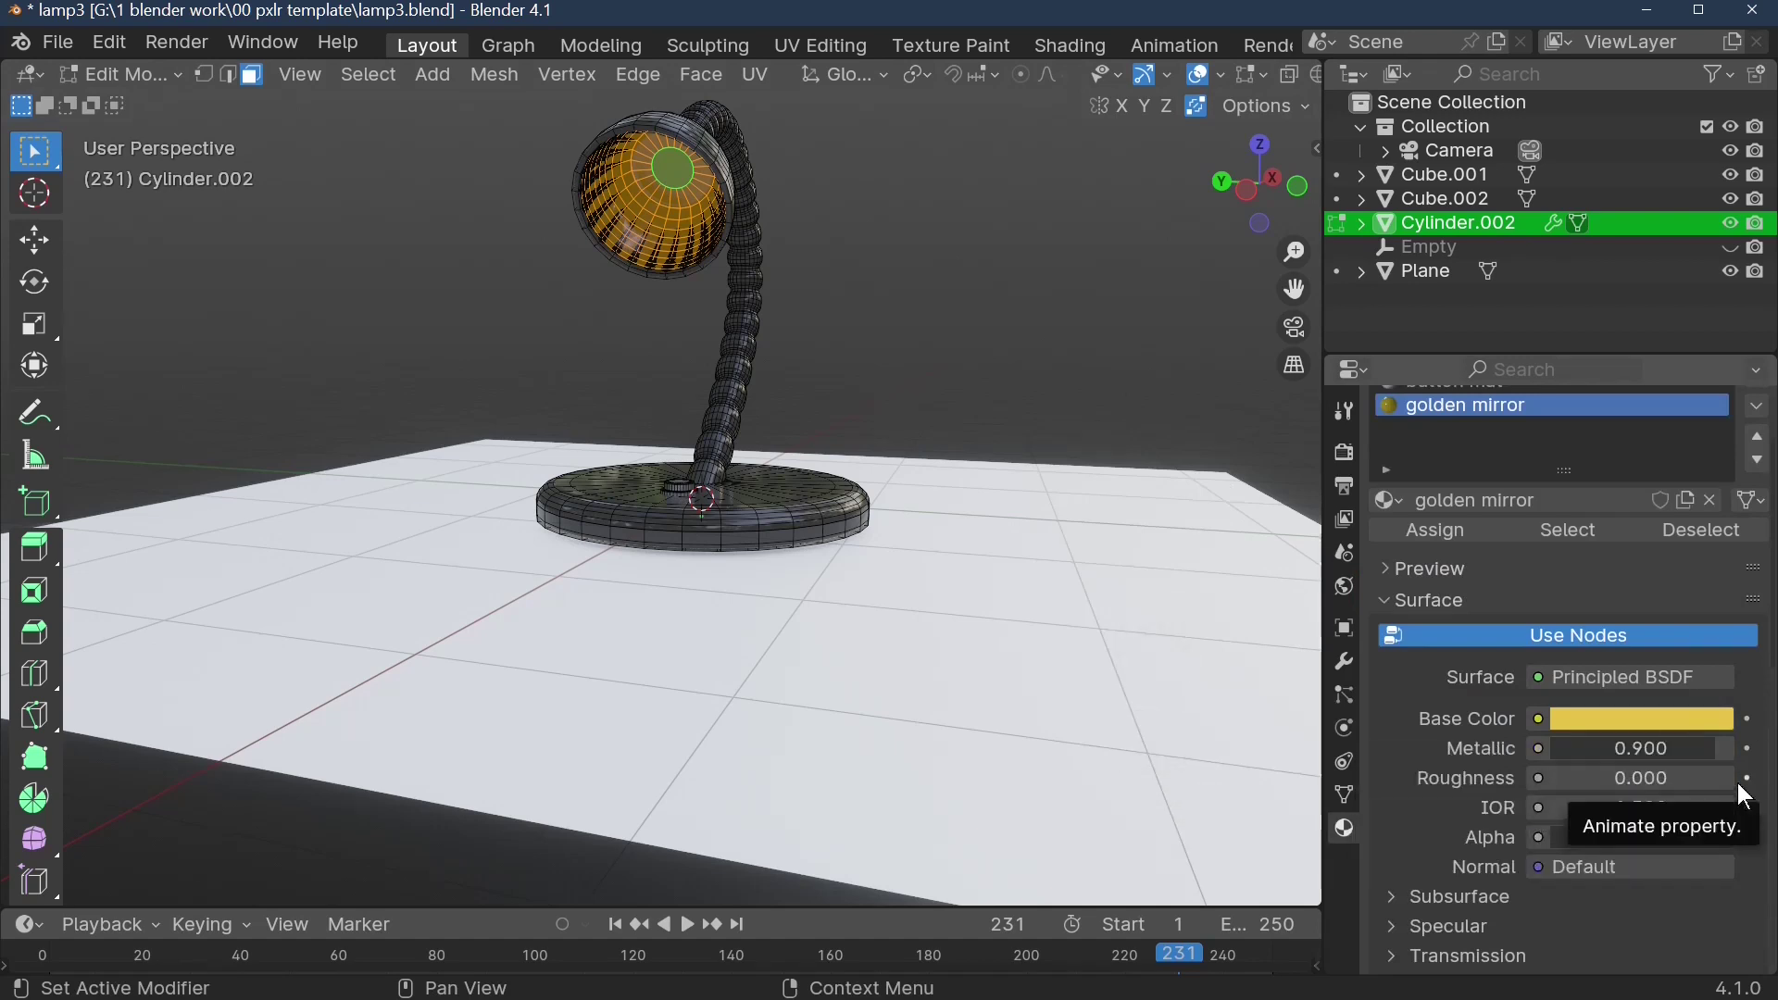
pyautogui.click(1450, 528)
pyautogui.moveTo(904, 463); pyautogui.dragTo(910, 341, button='middle')
pyautogui.press('Tab')
pyautogui.click(722, 278)
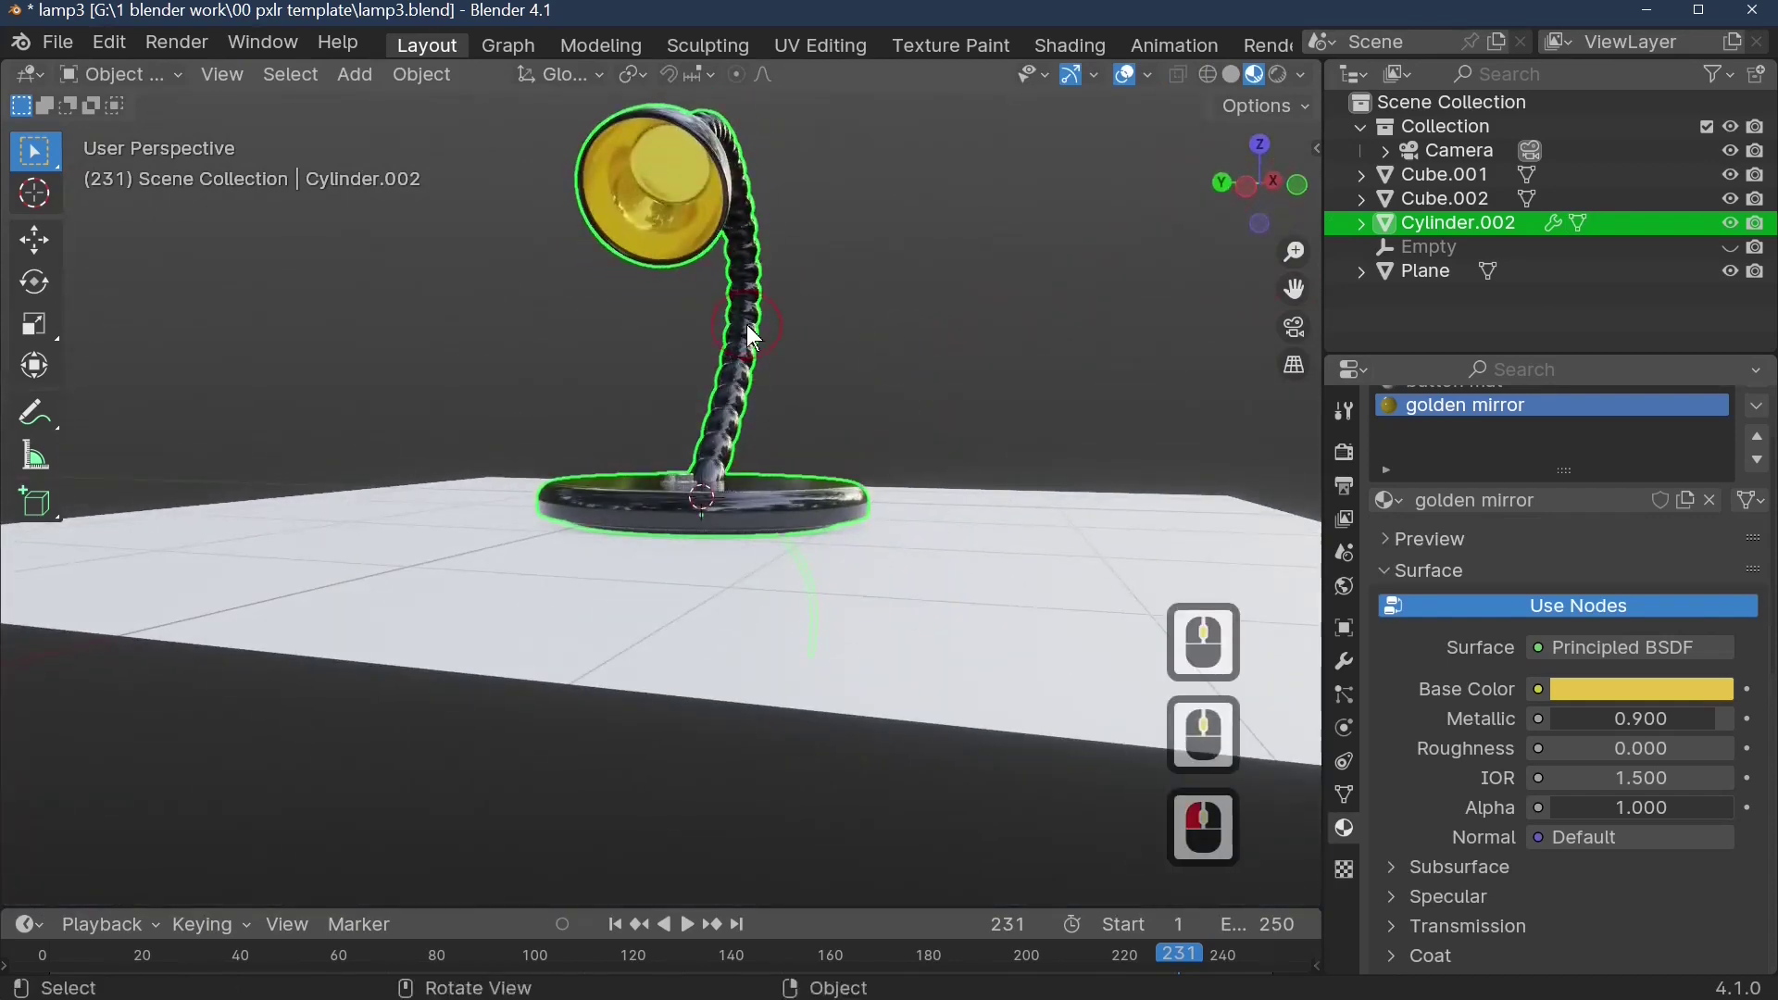
# - In Edit Mode, select the central face inside the lampshade and grow the selection by one ring
pyautogui.press('Tab')
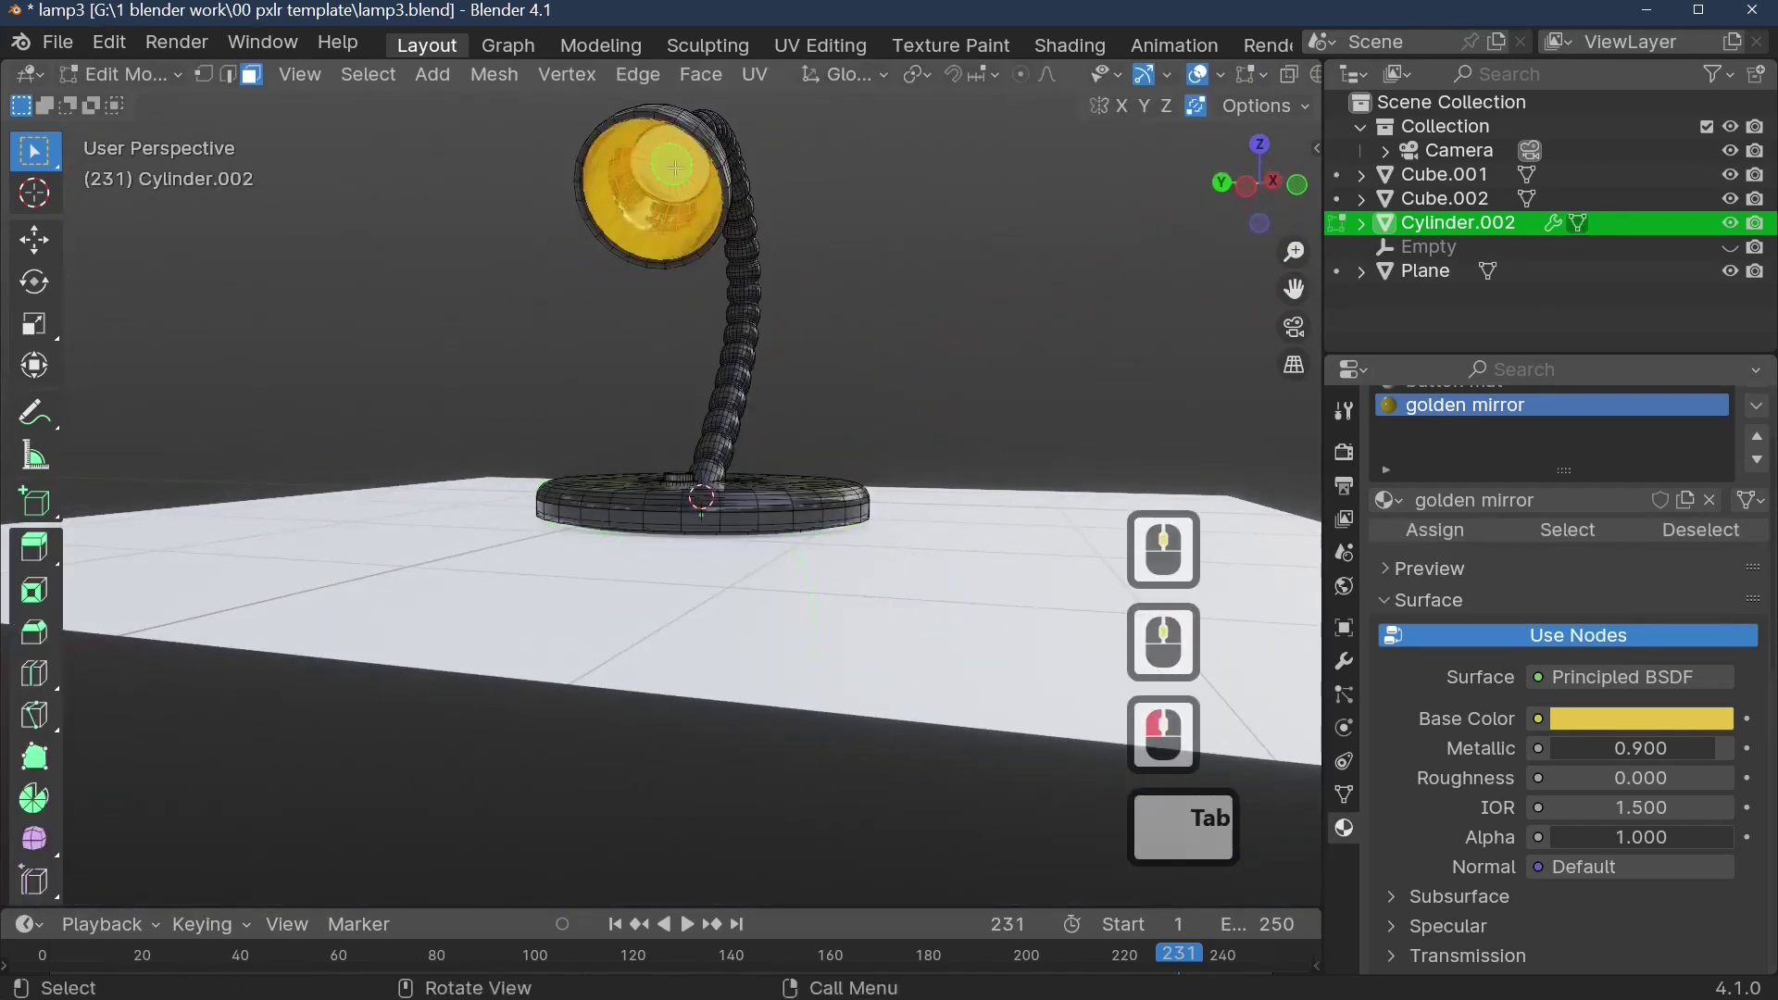
pyautogui.click(674, 167)
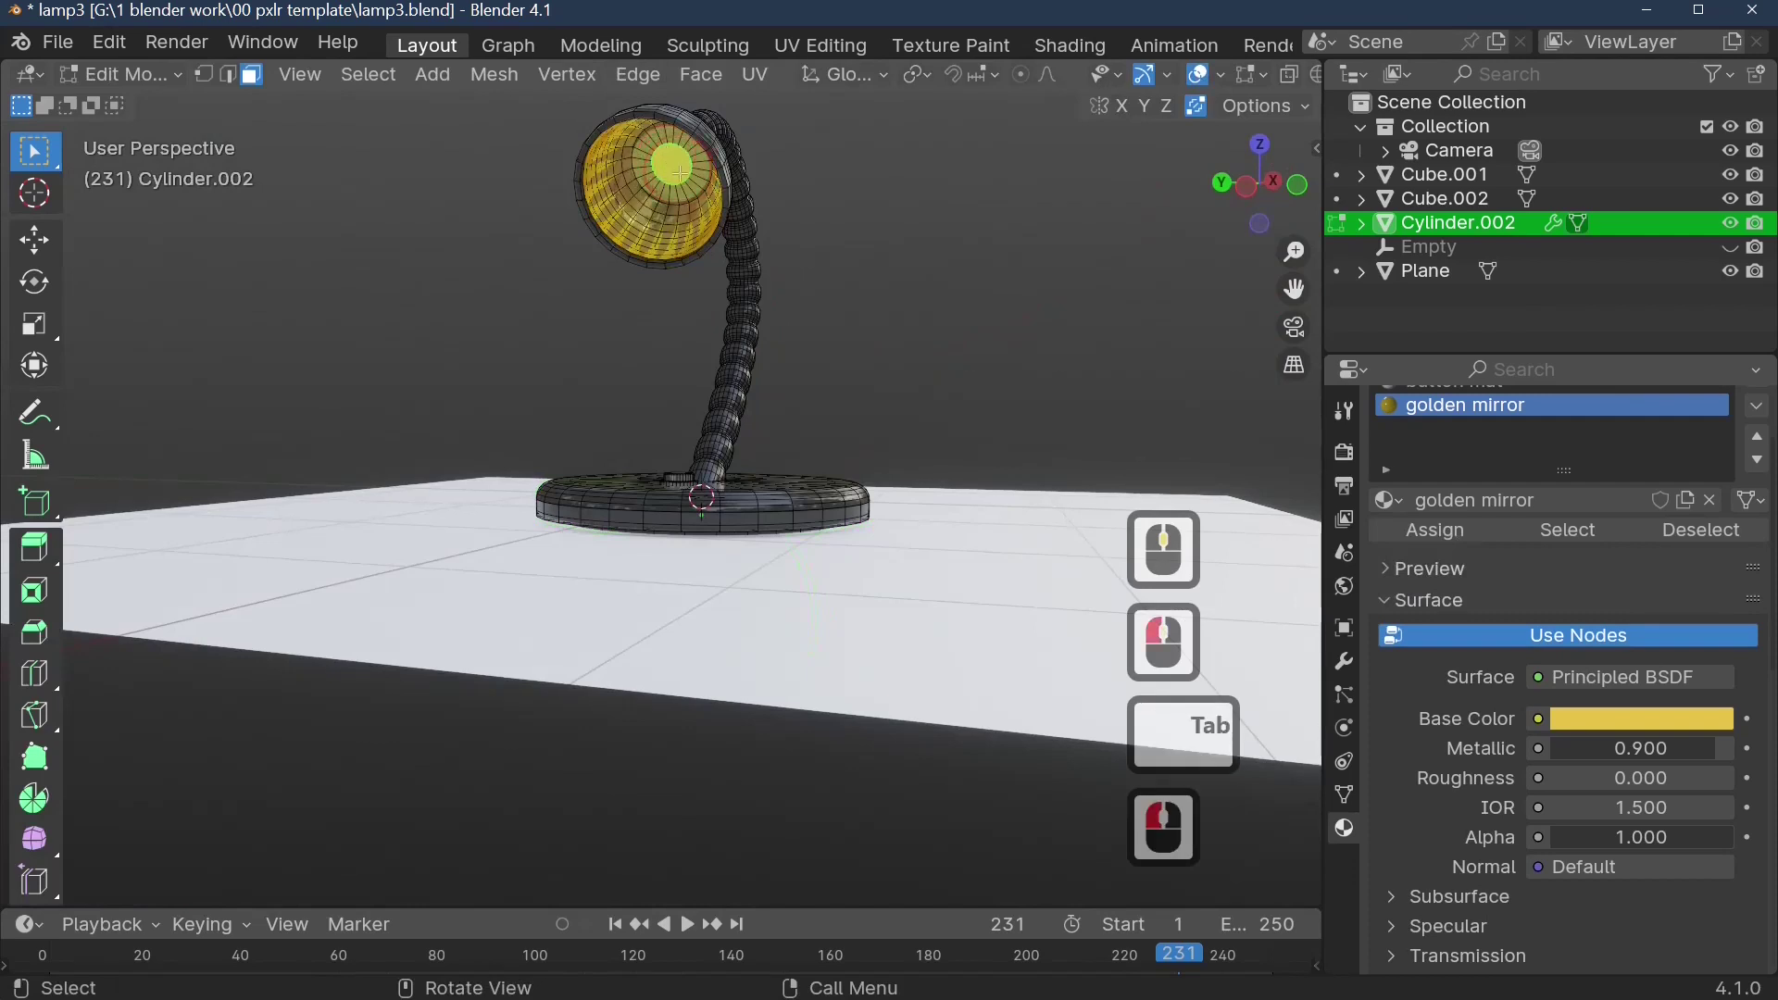
pyautogui.press('ctrl')
pyautogui.press('ctrl+KP_Add')
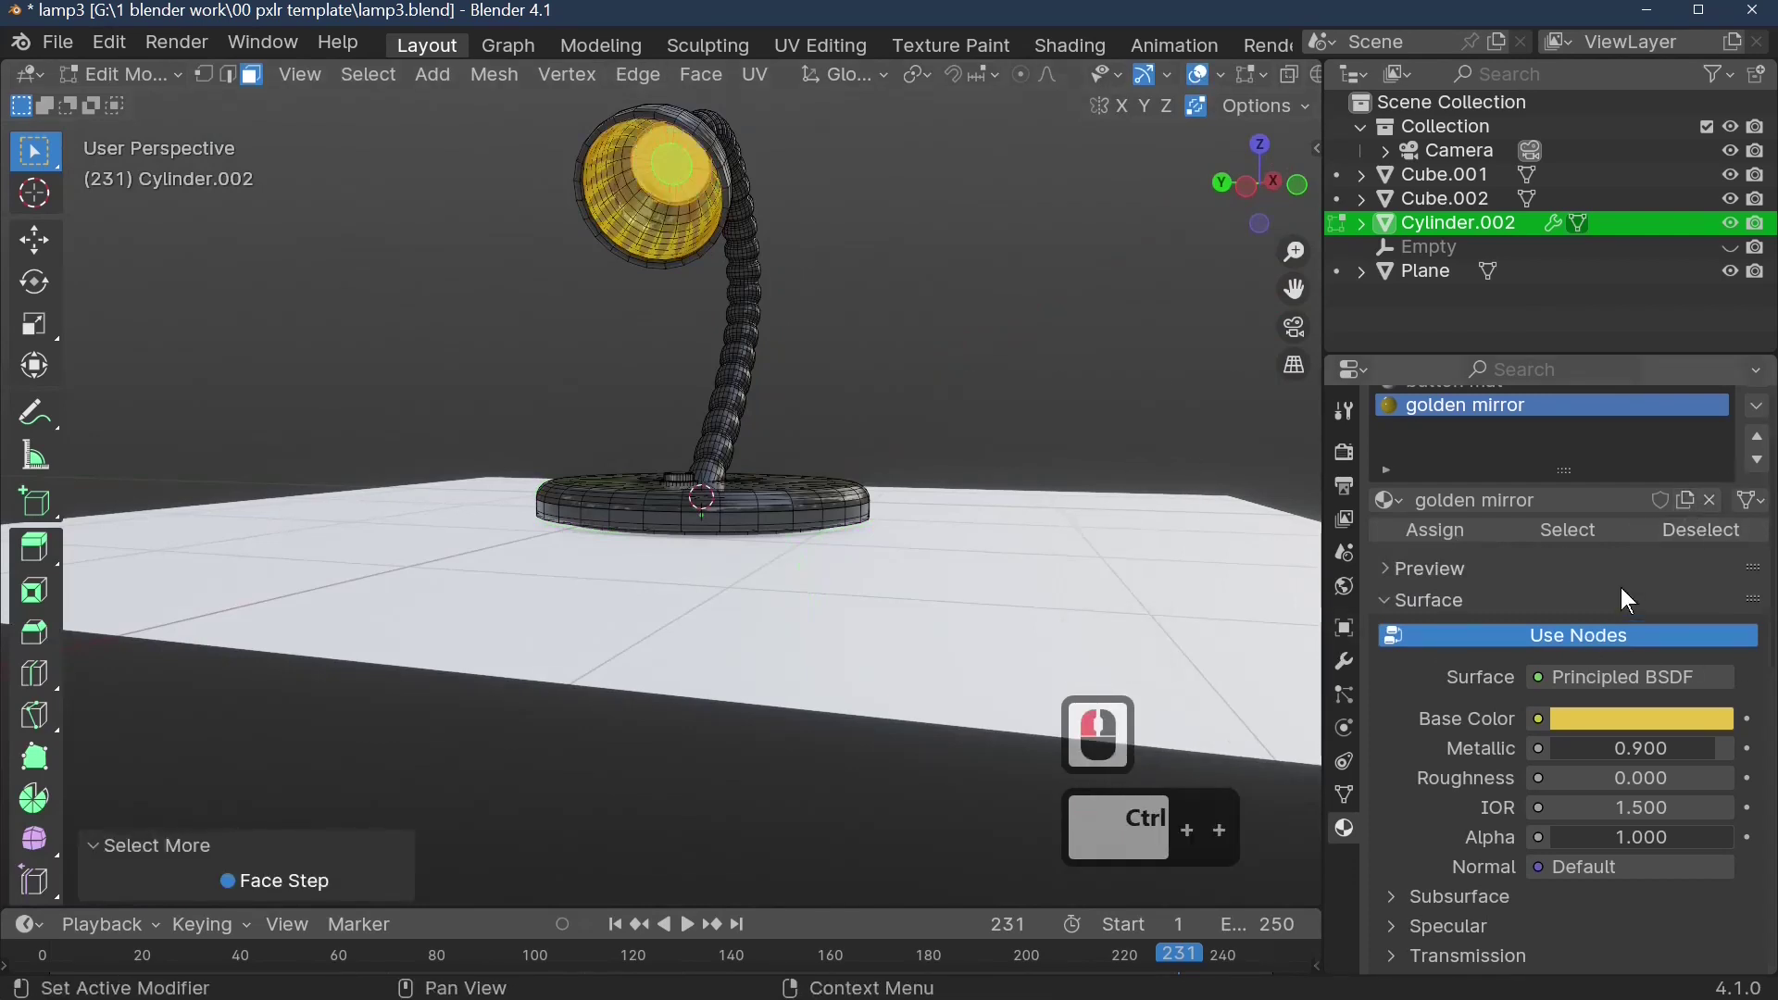
# - Add a fourth slot with the existing "white light" material, assign it to the selected faces, and choose Emission as its surface shader
pyautogui.scroll(2, 1683, 493)
pyautogui.click(1757, 451)
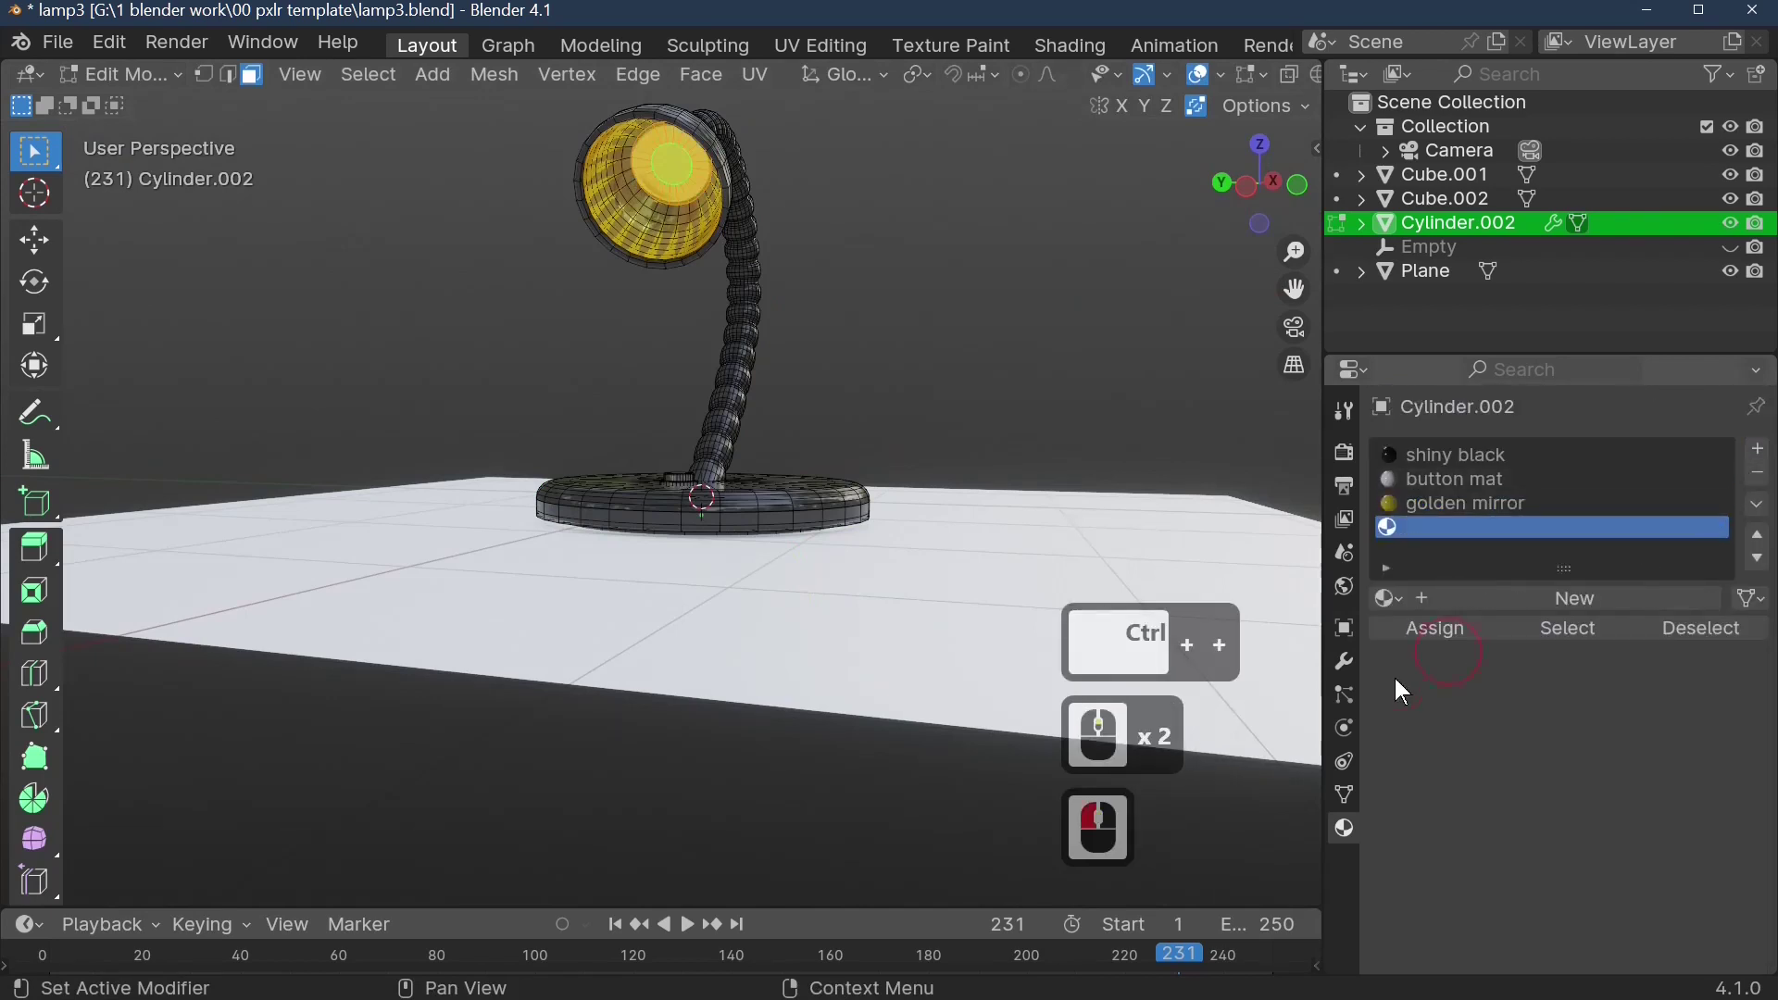
pyautogui.click(1386, 599)
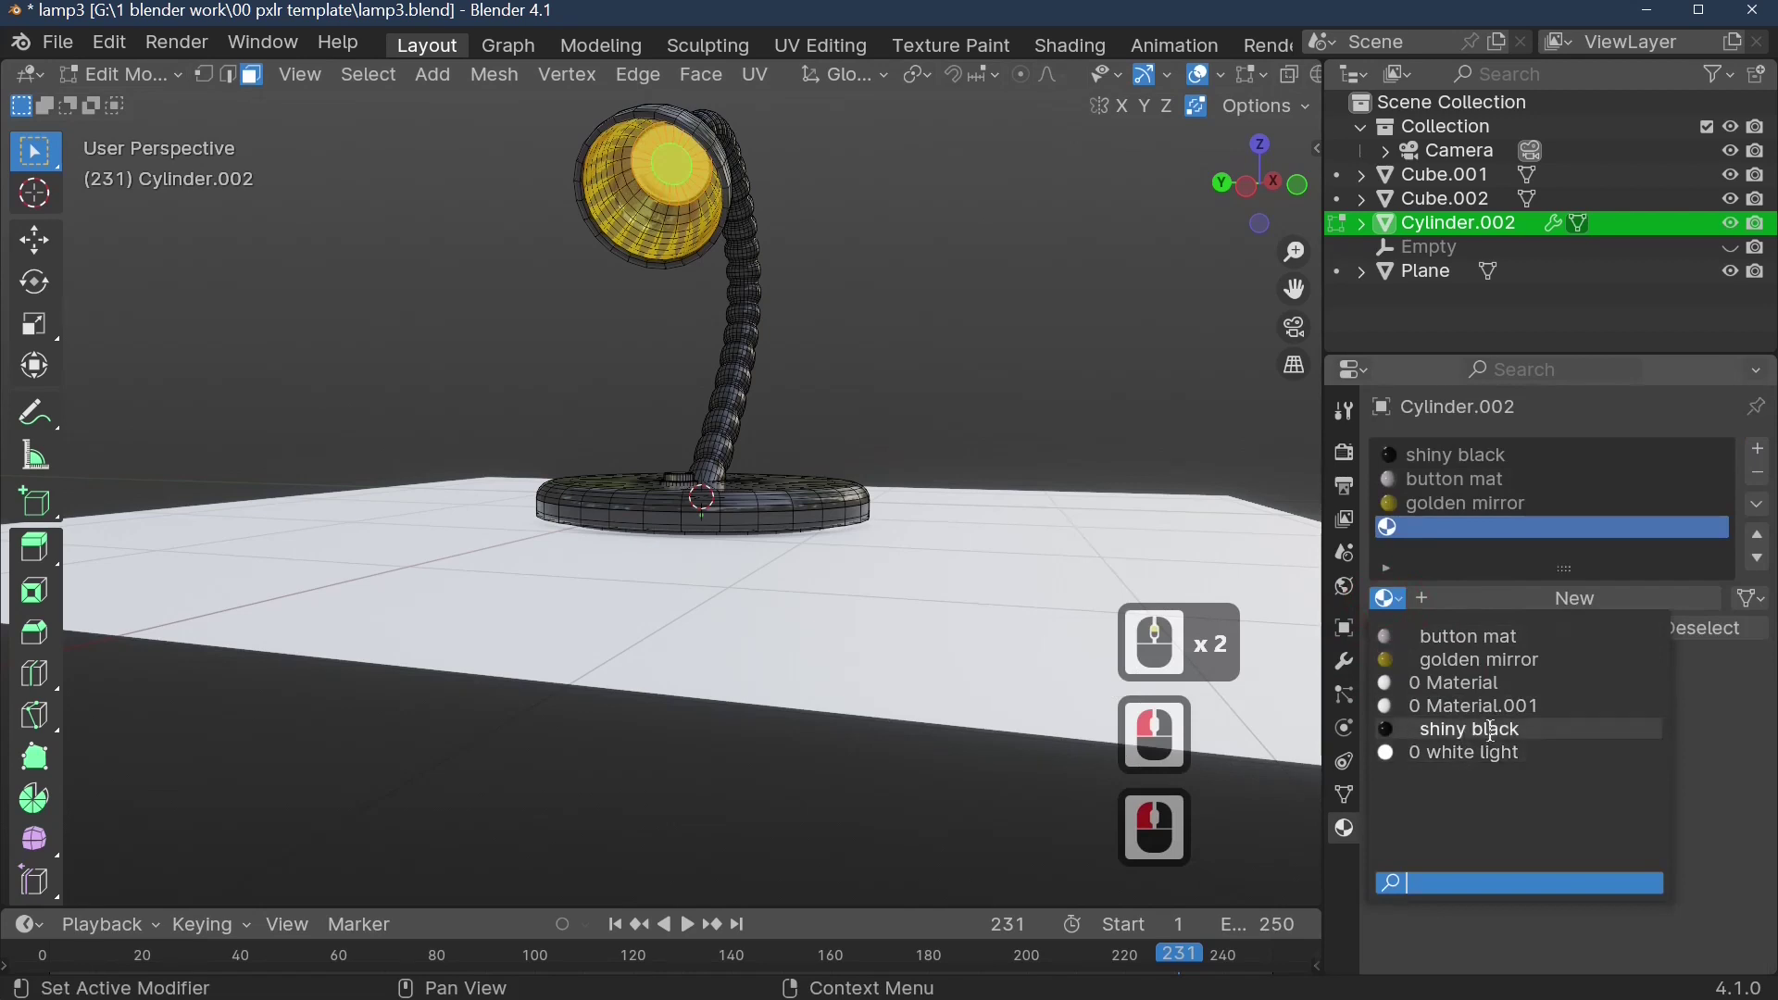
pyautogui.click(1470, 755)
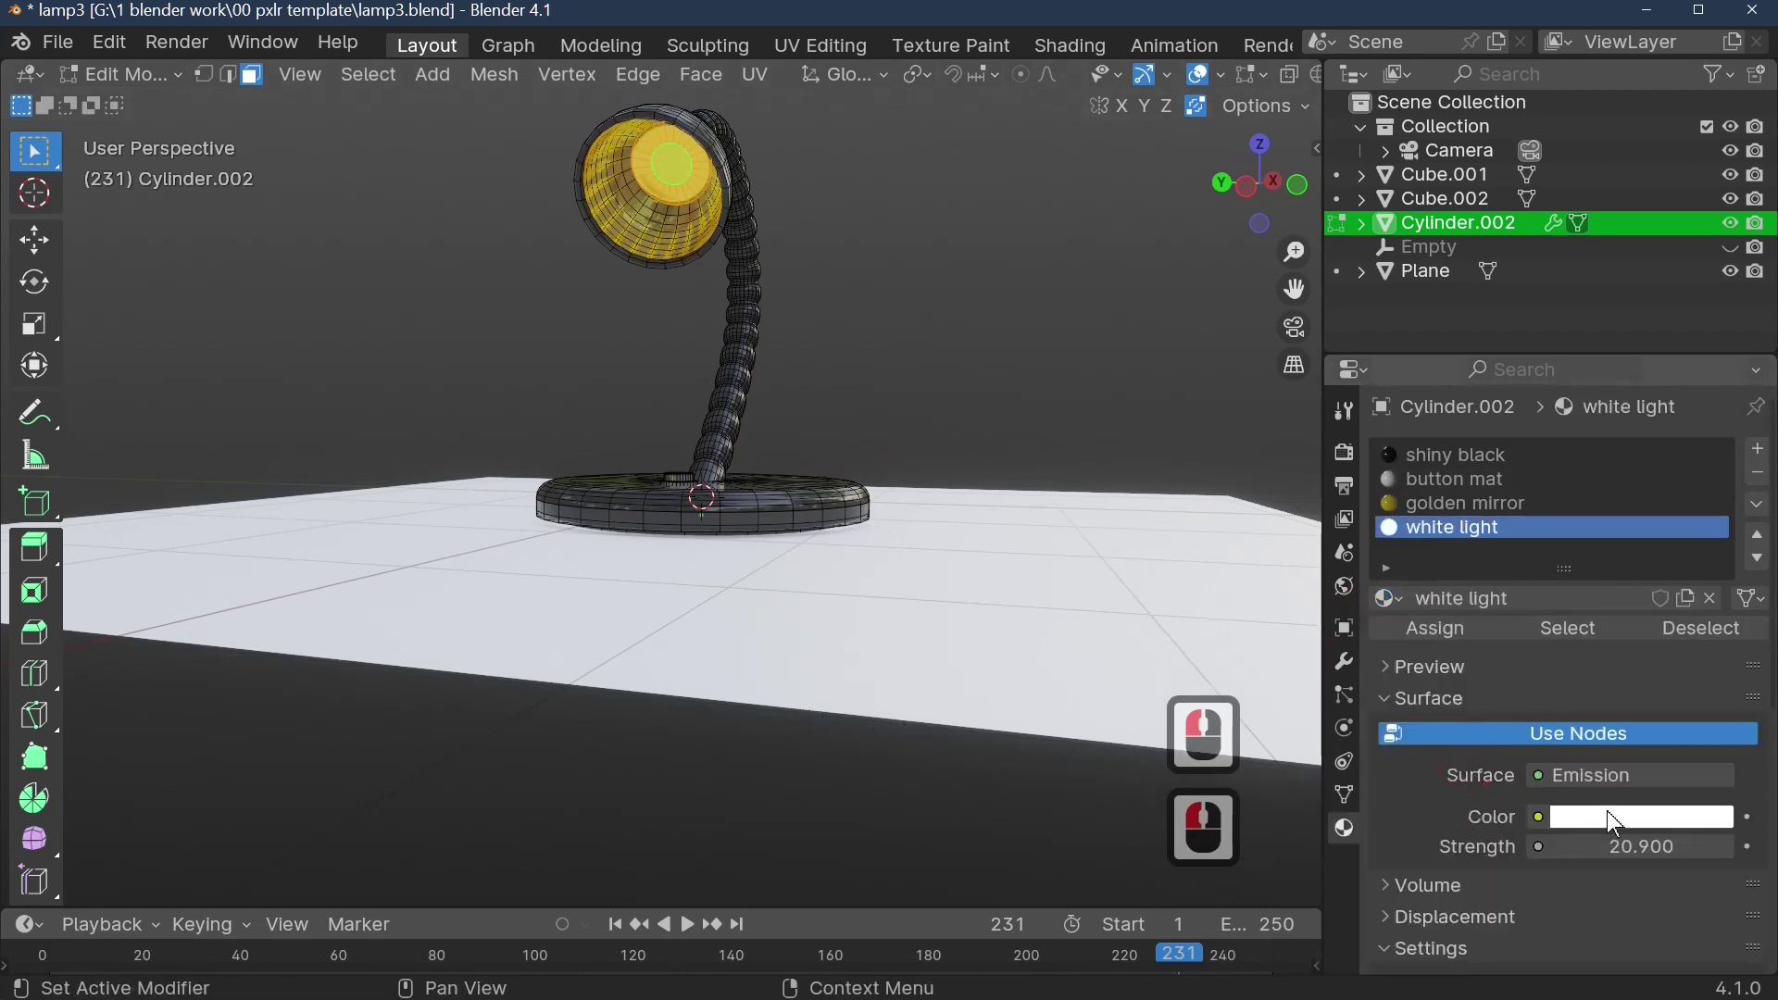
pyautogui.click(1459, 621)
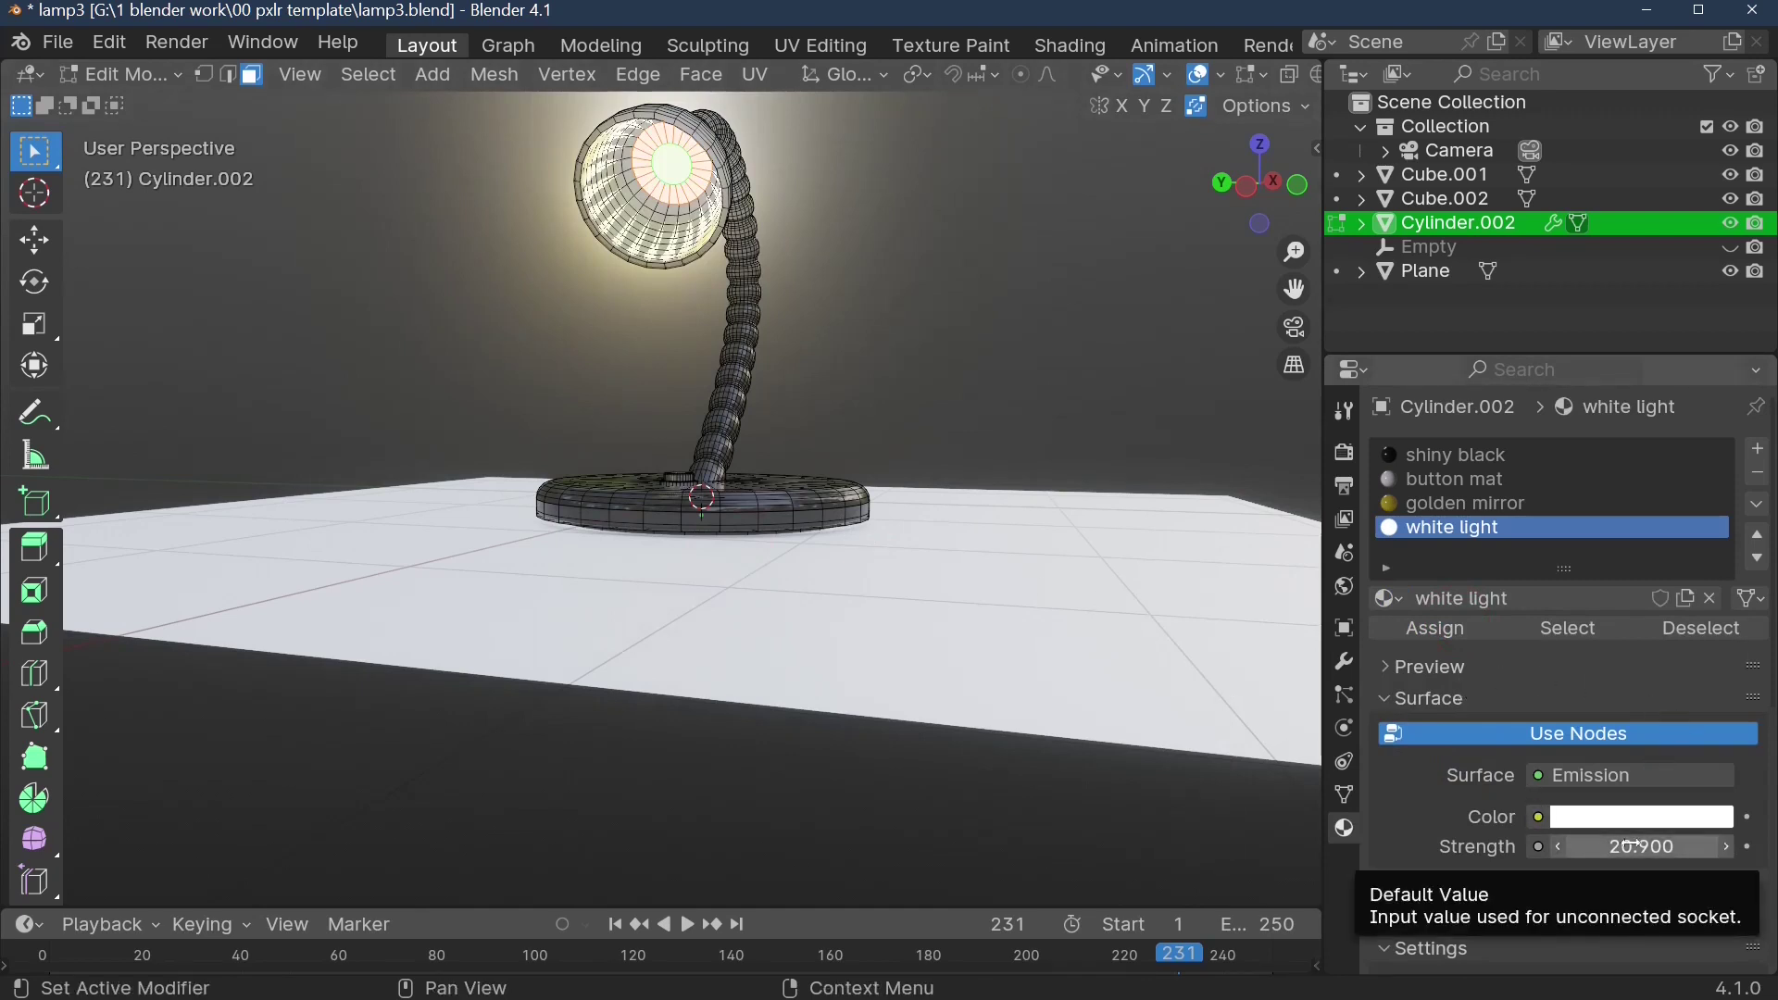
pyautogui.click(1539, 779)
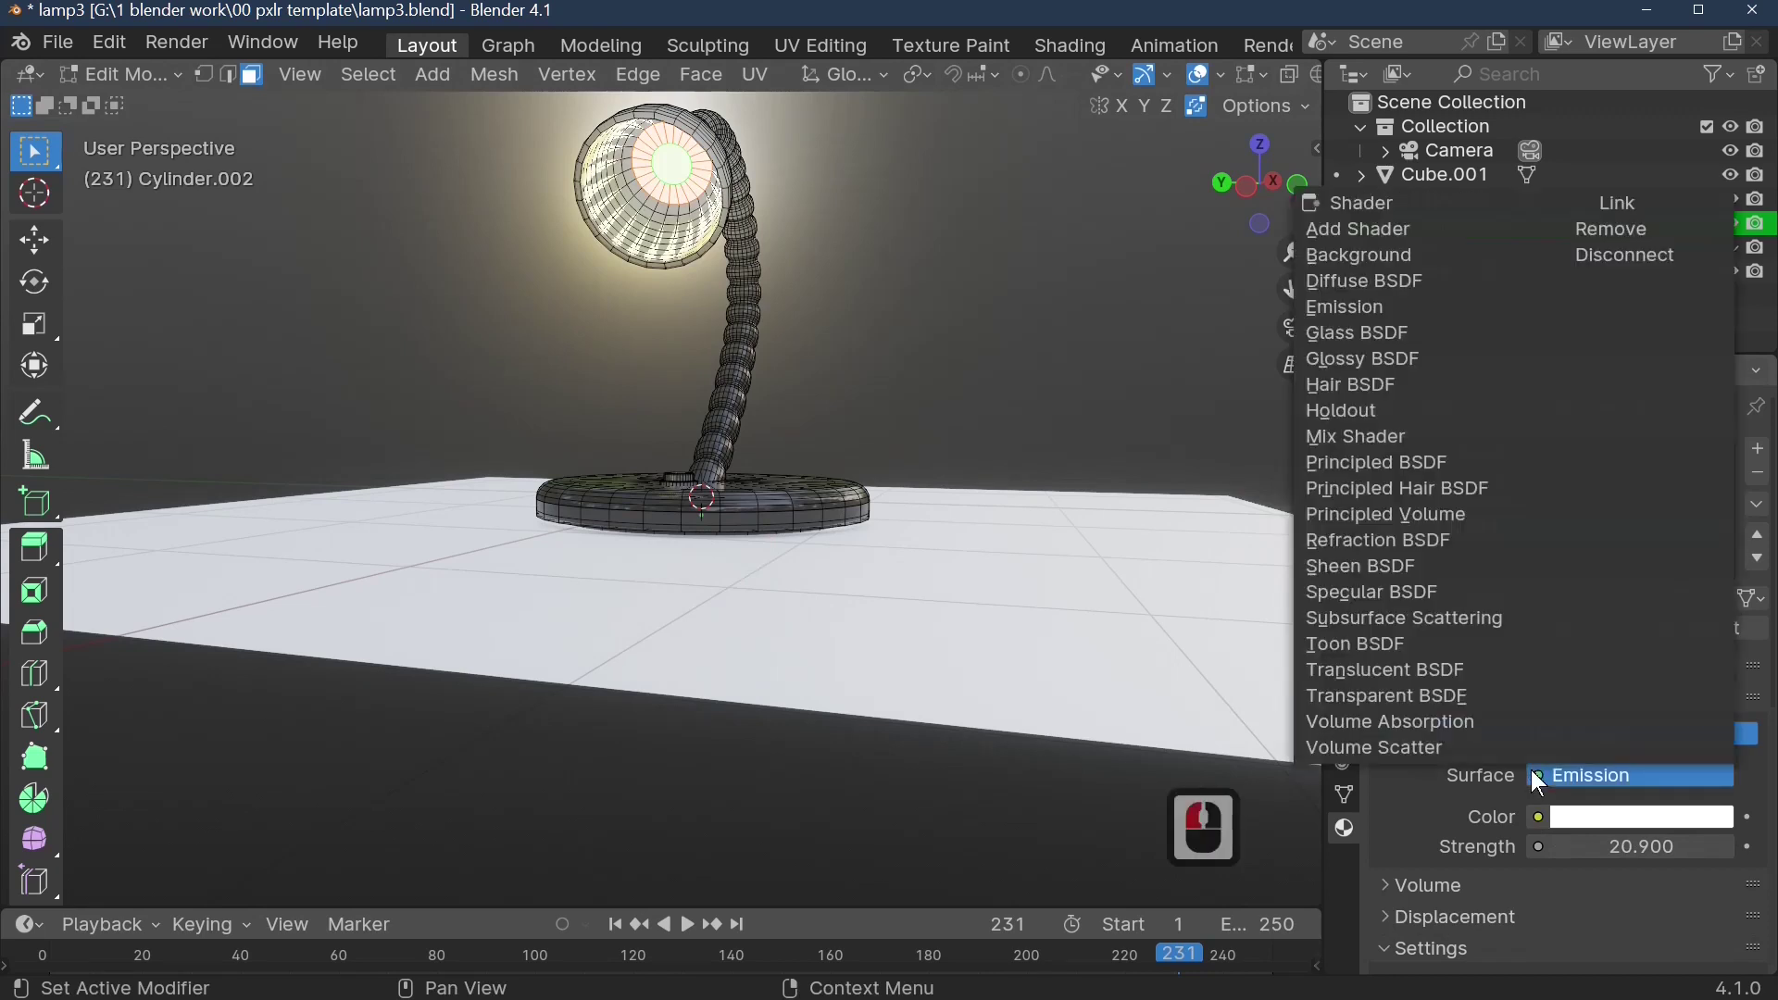
pyautogui.click(1345, 306)
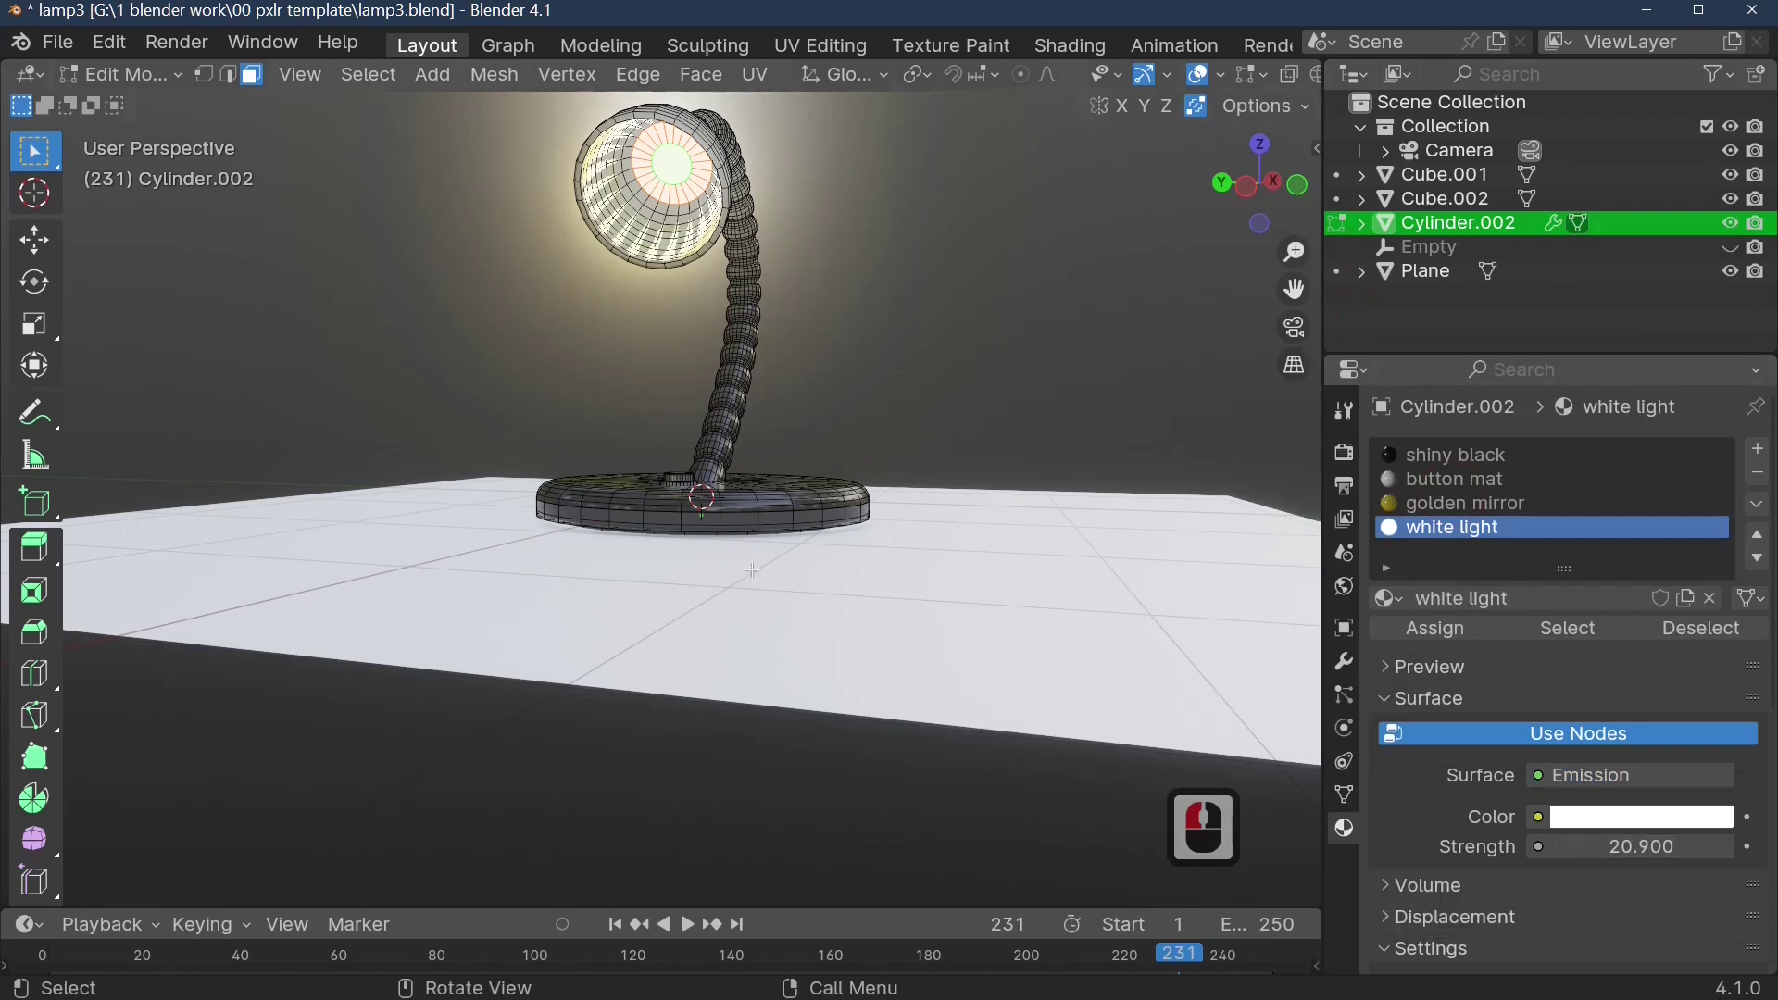
# - Leave Edit Mode and switch the scene's render engine to Cycles
pyautogui.press('Tab')
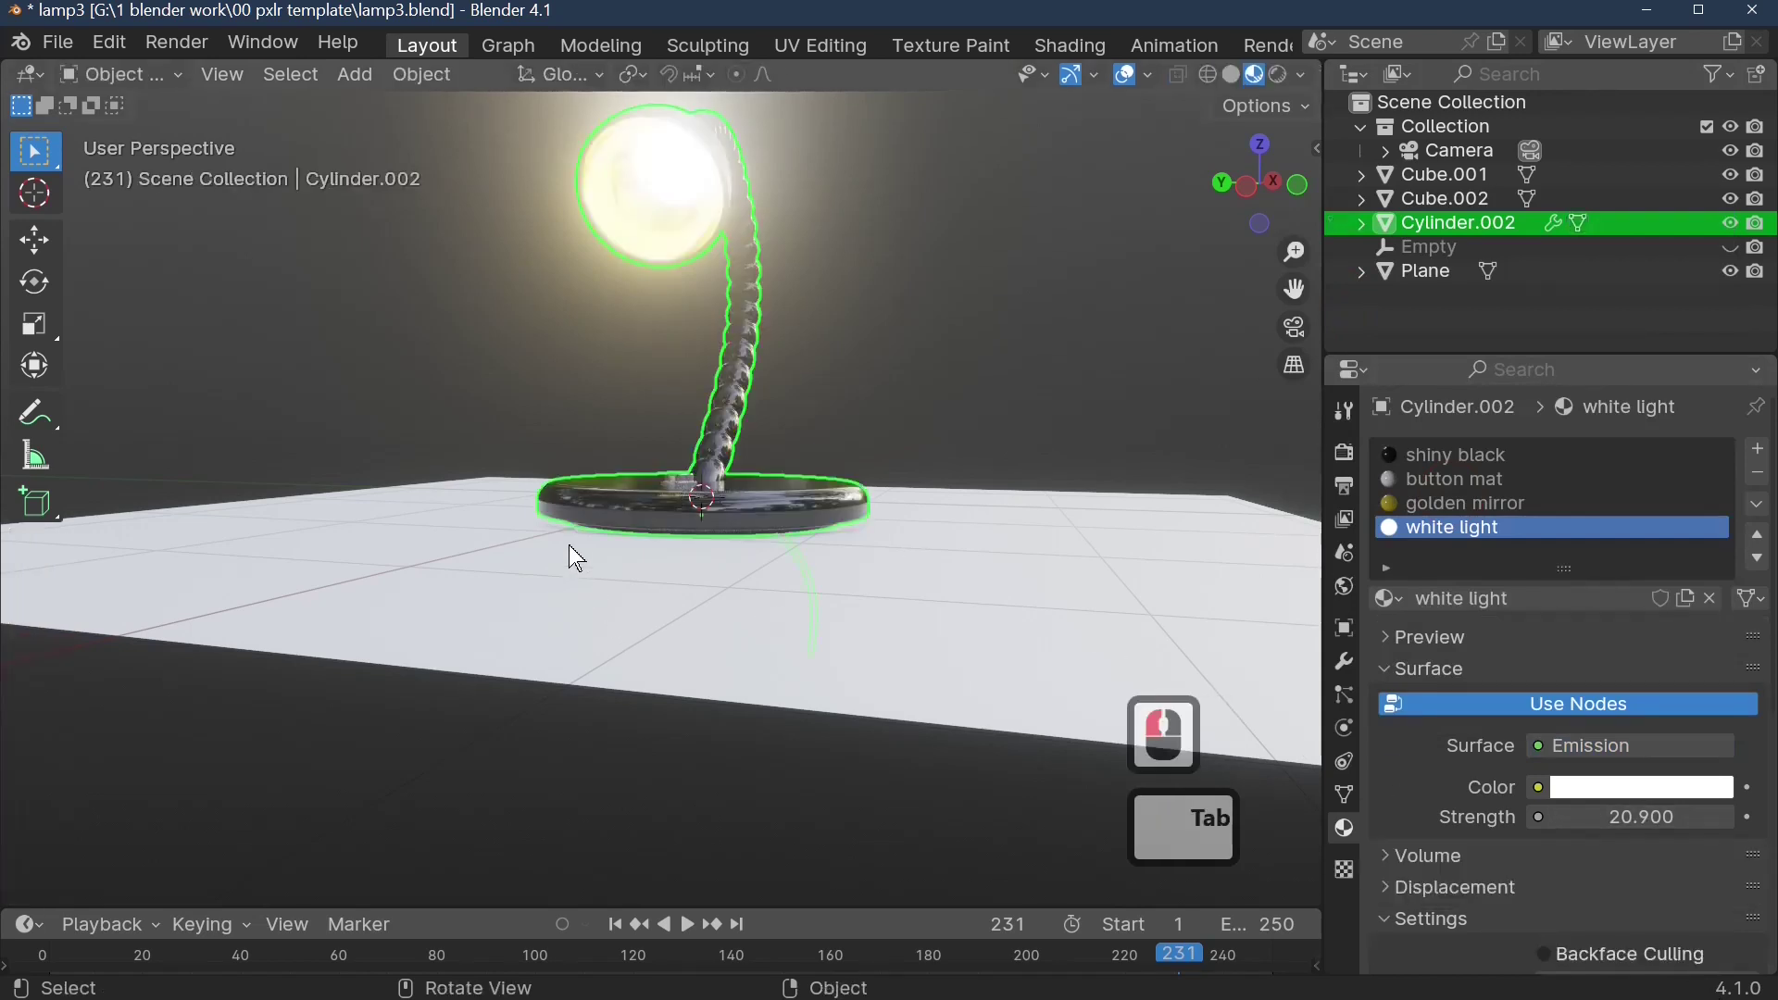
pyautogui.moveTo(569, 551); pyautogui.dragTo(648, 712, button='middle')
pyautogui.scroll(3, 727, 676)
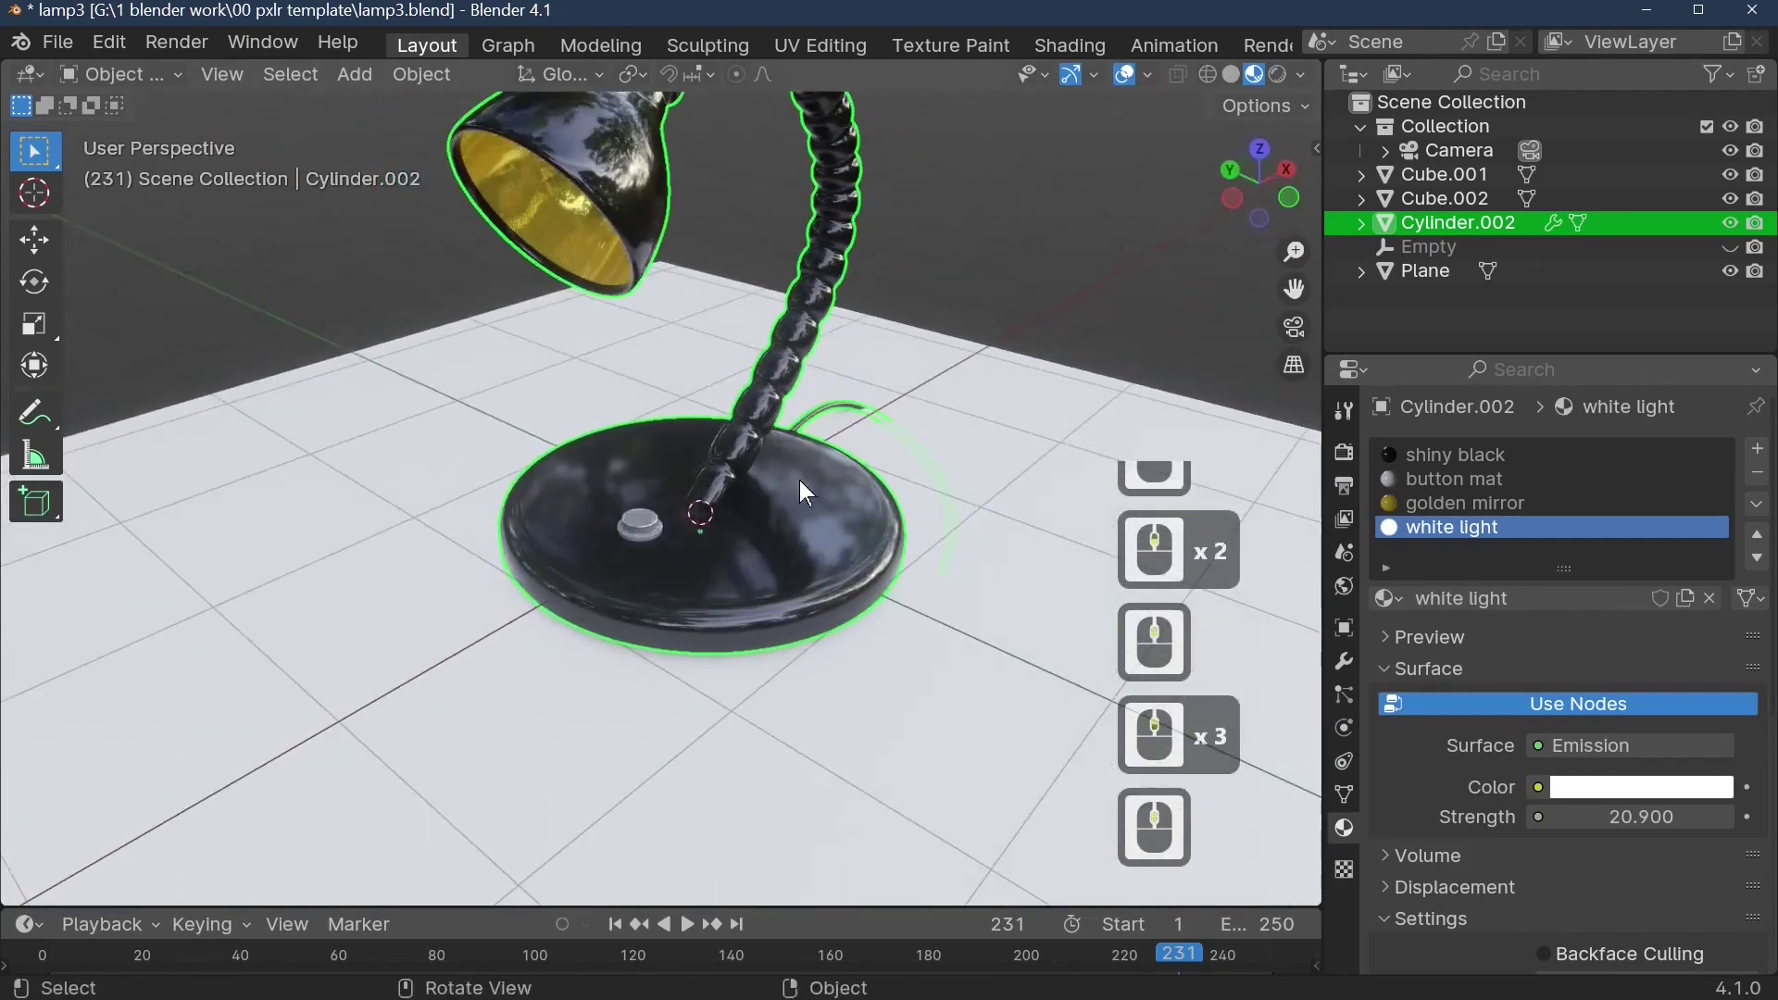
pyautogui.click(1346, 450)
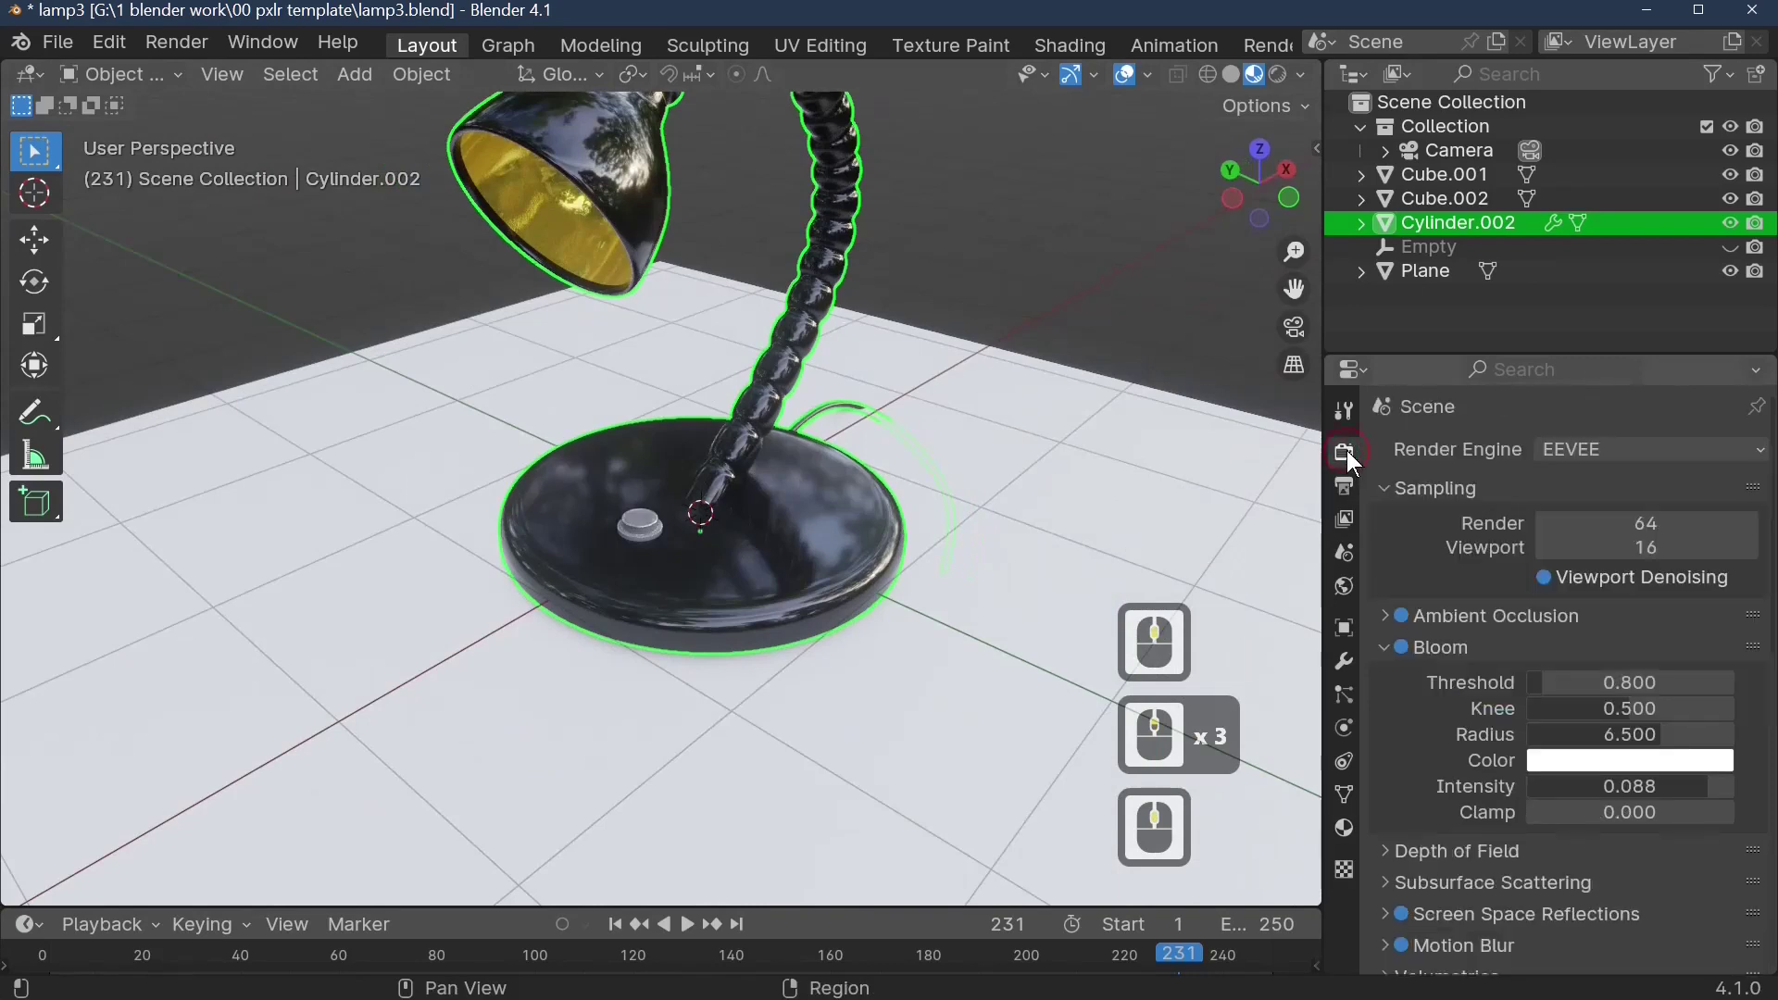
pyautogui.click(1608, 449)
pyautogui.click(1579, 529)
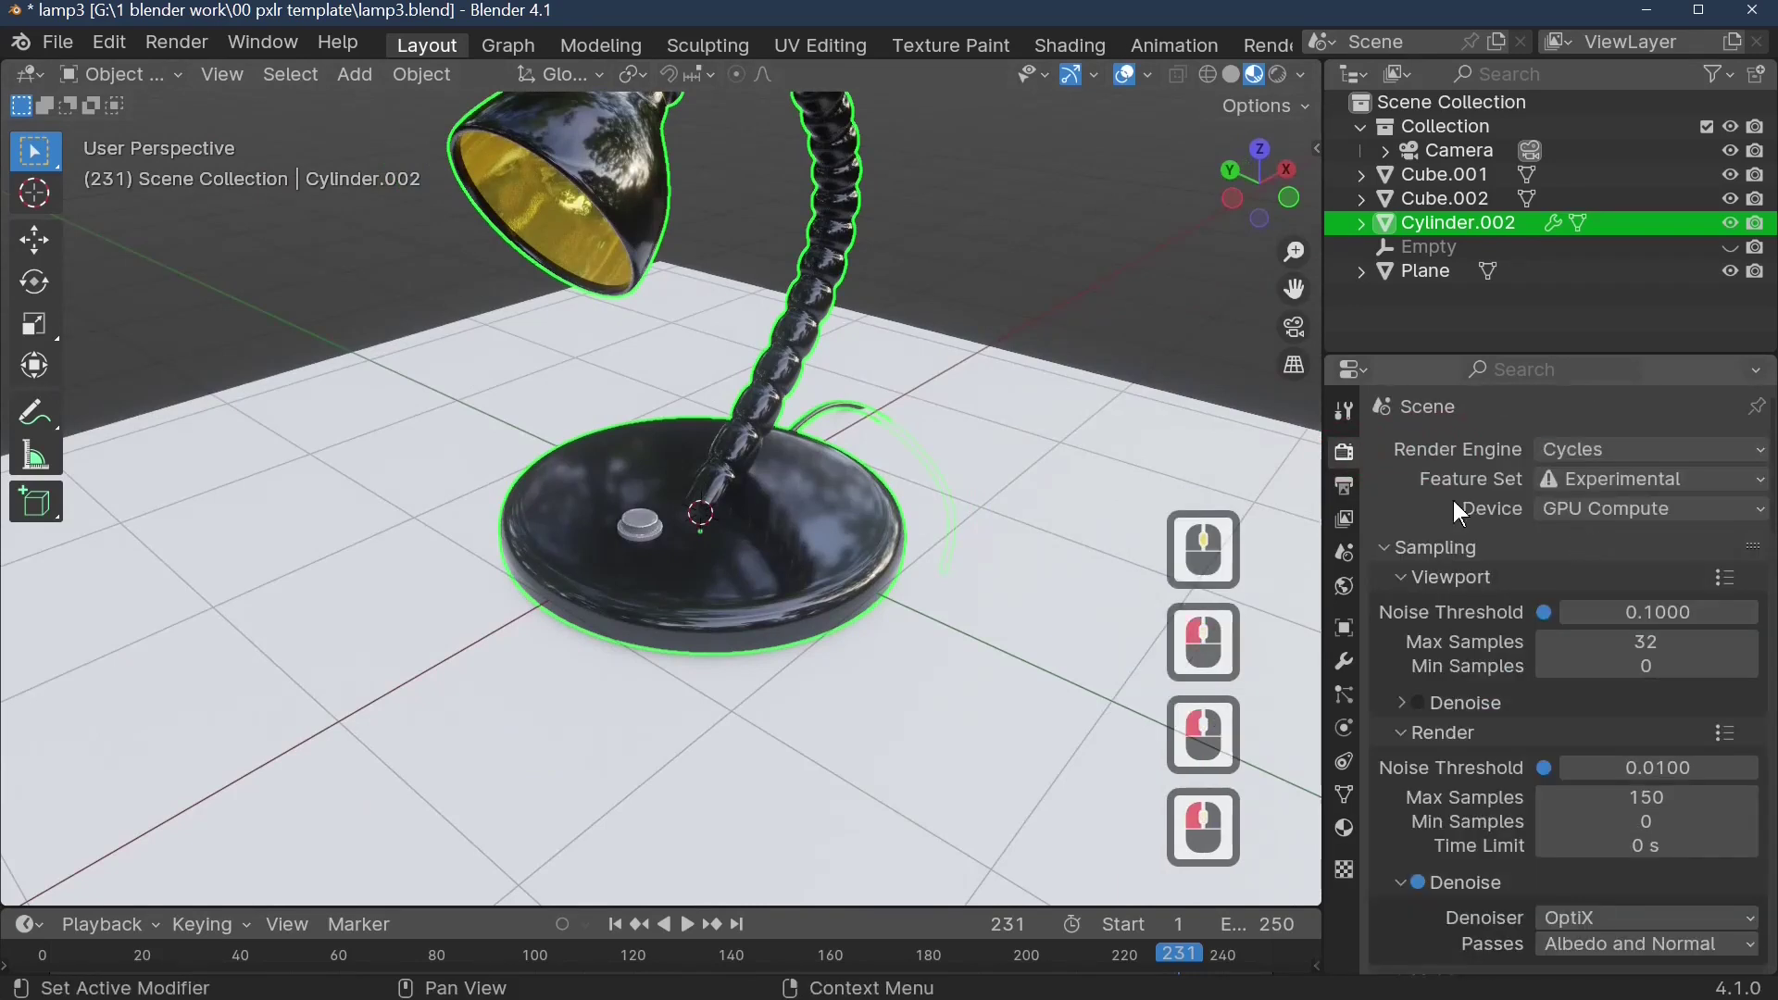
# - Switch the viewport to Rendered shading with the whole lamp in view
pyautogui.scroll(-2, 983, 468)
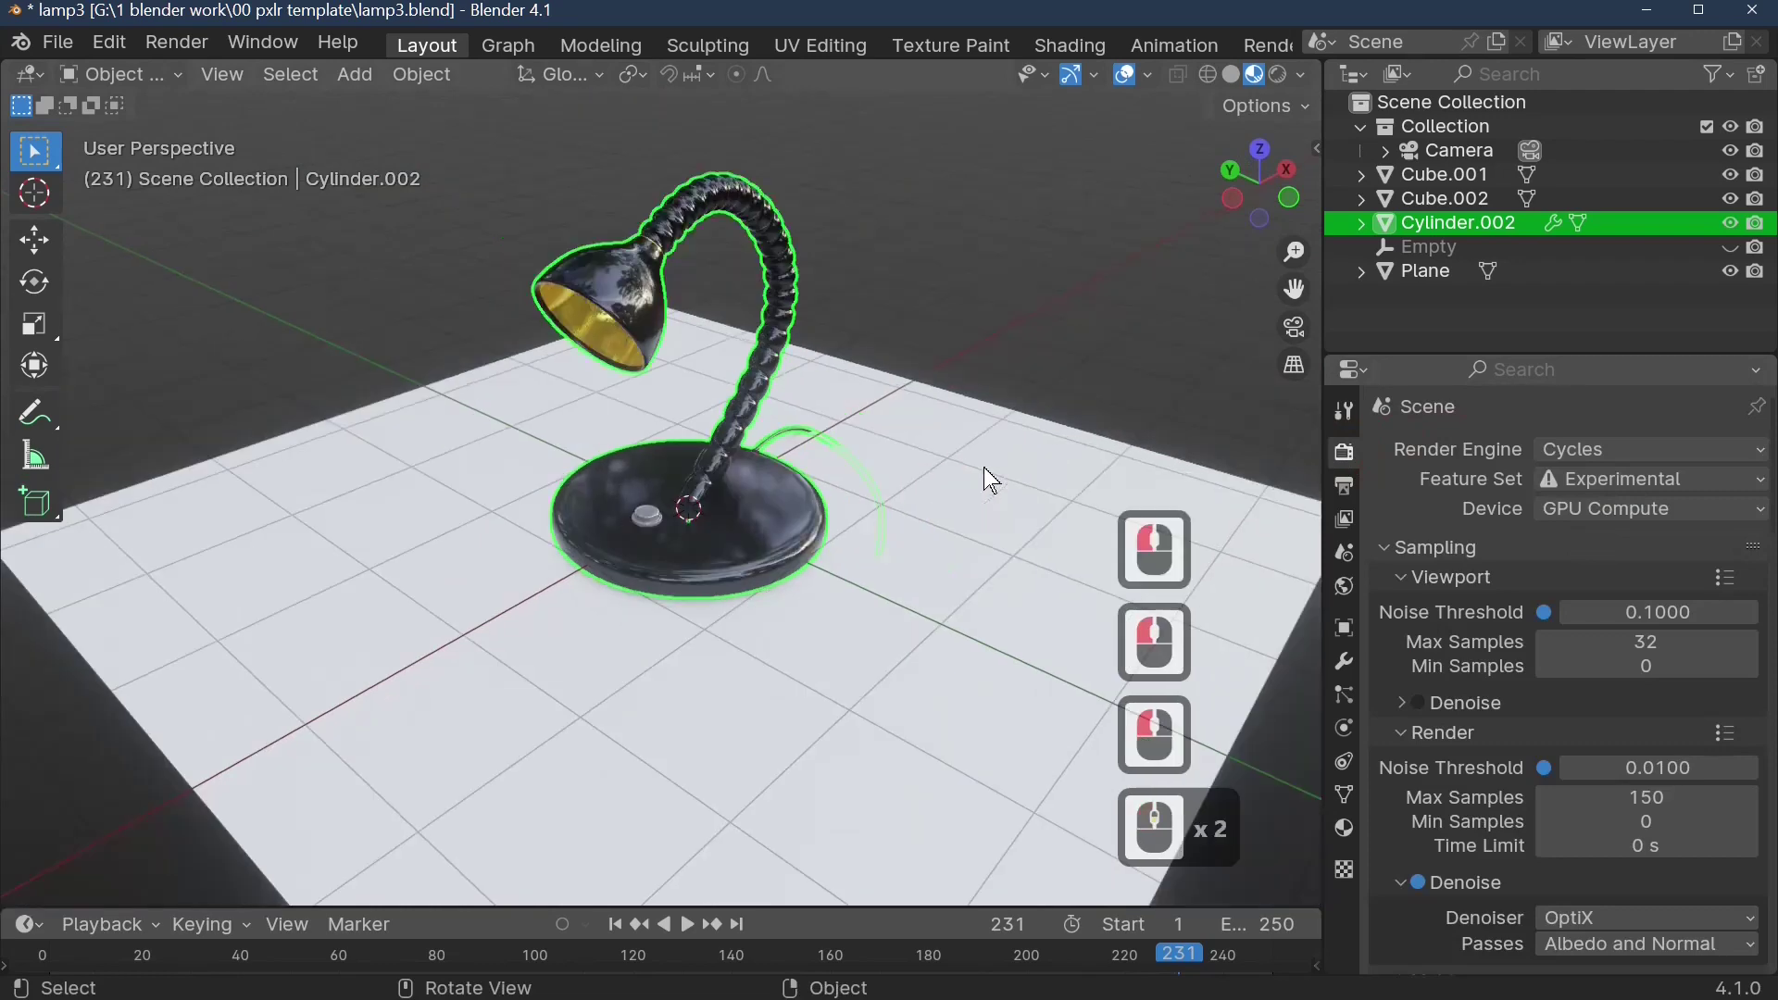
pyautogui.moveTo(1018, 429); pyautogui.dragTo(1017, 433, button='middle')
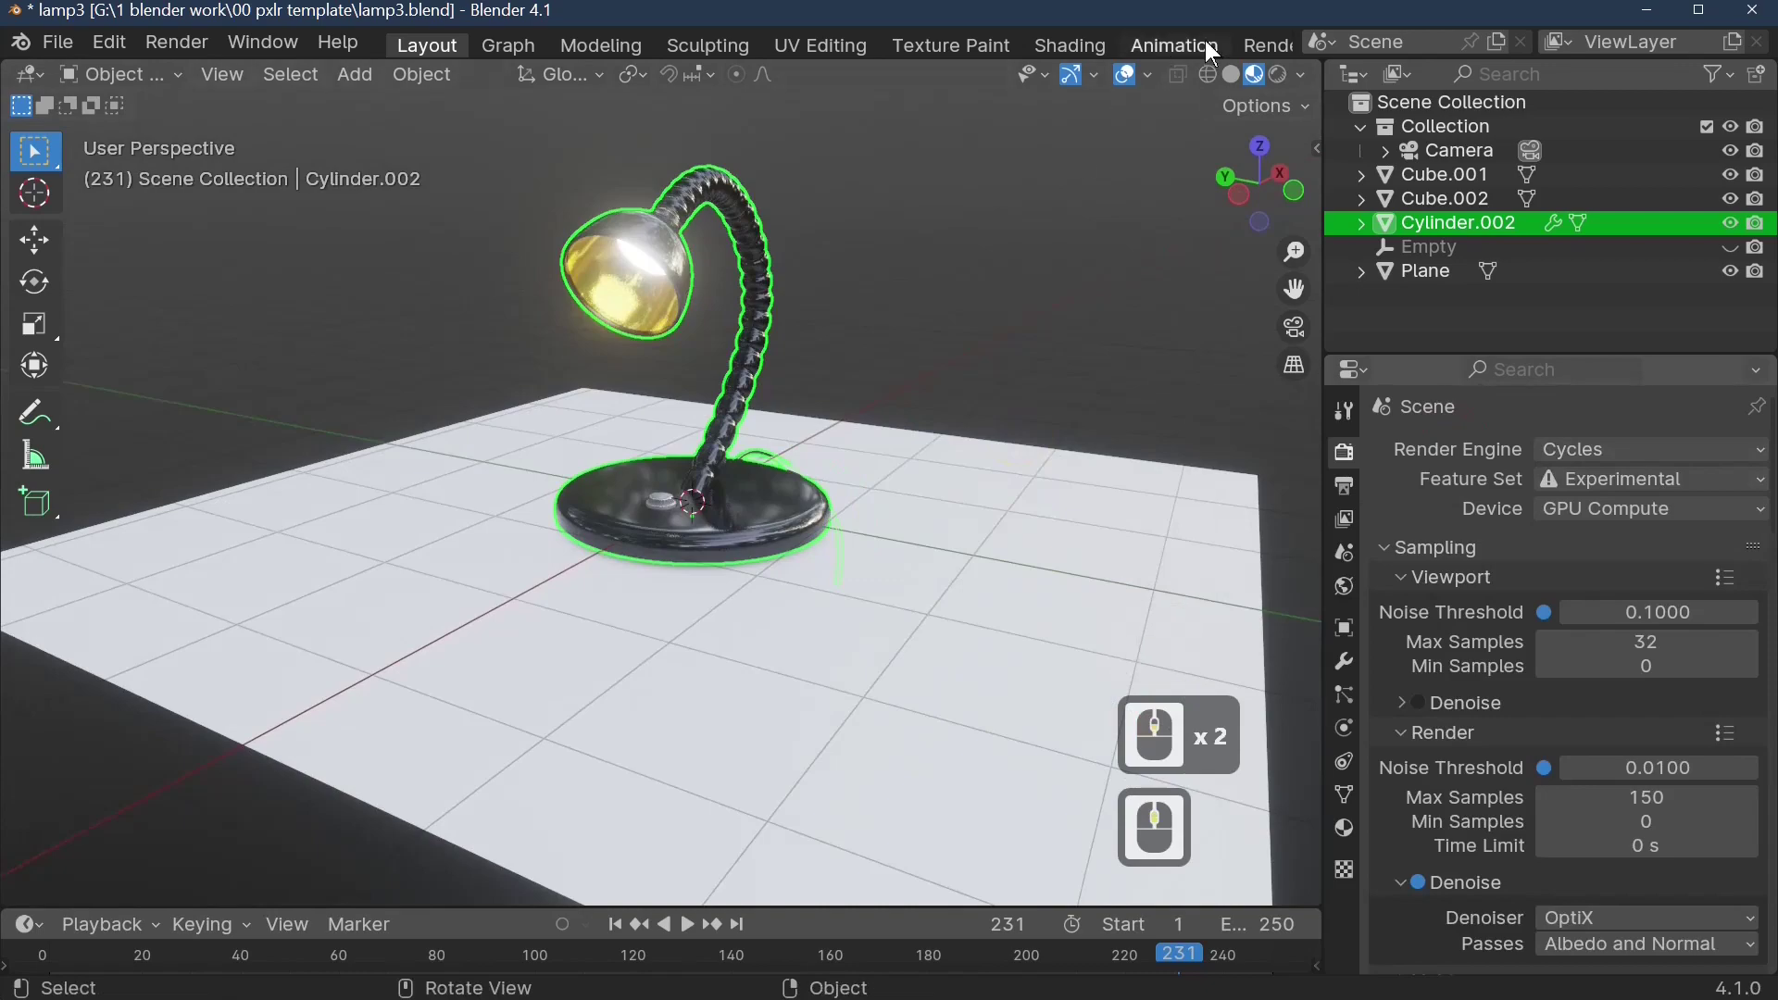
pyautogui.click(1277, 80)
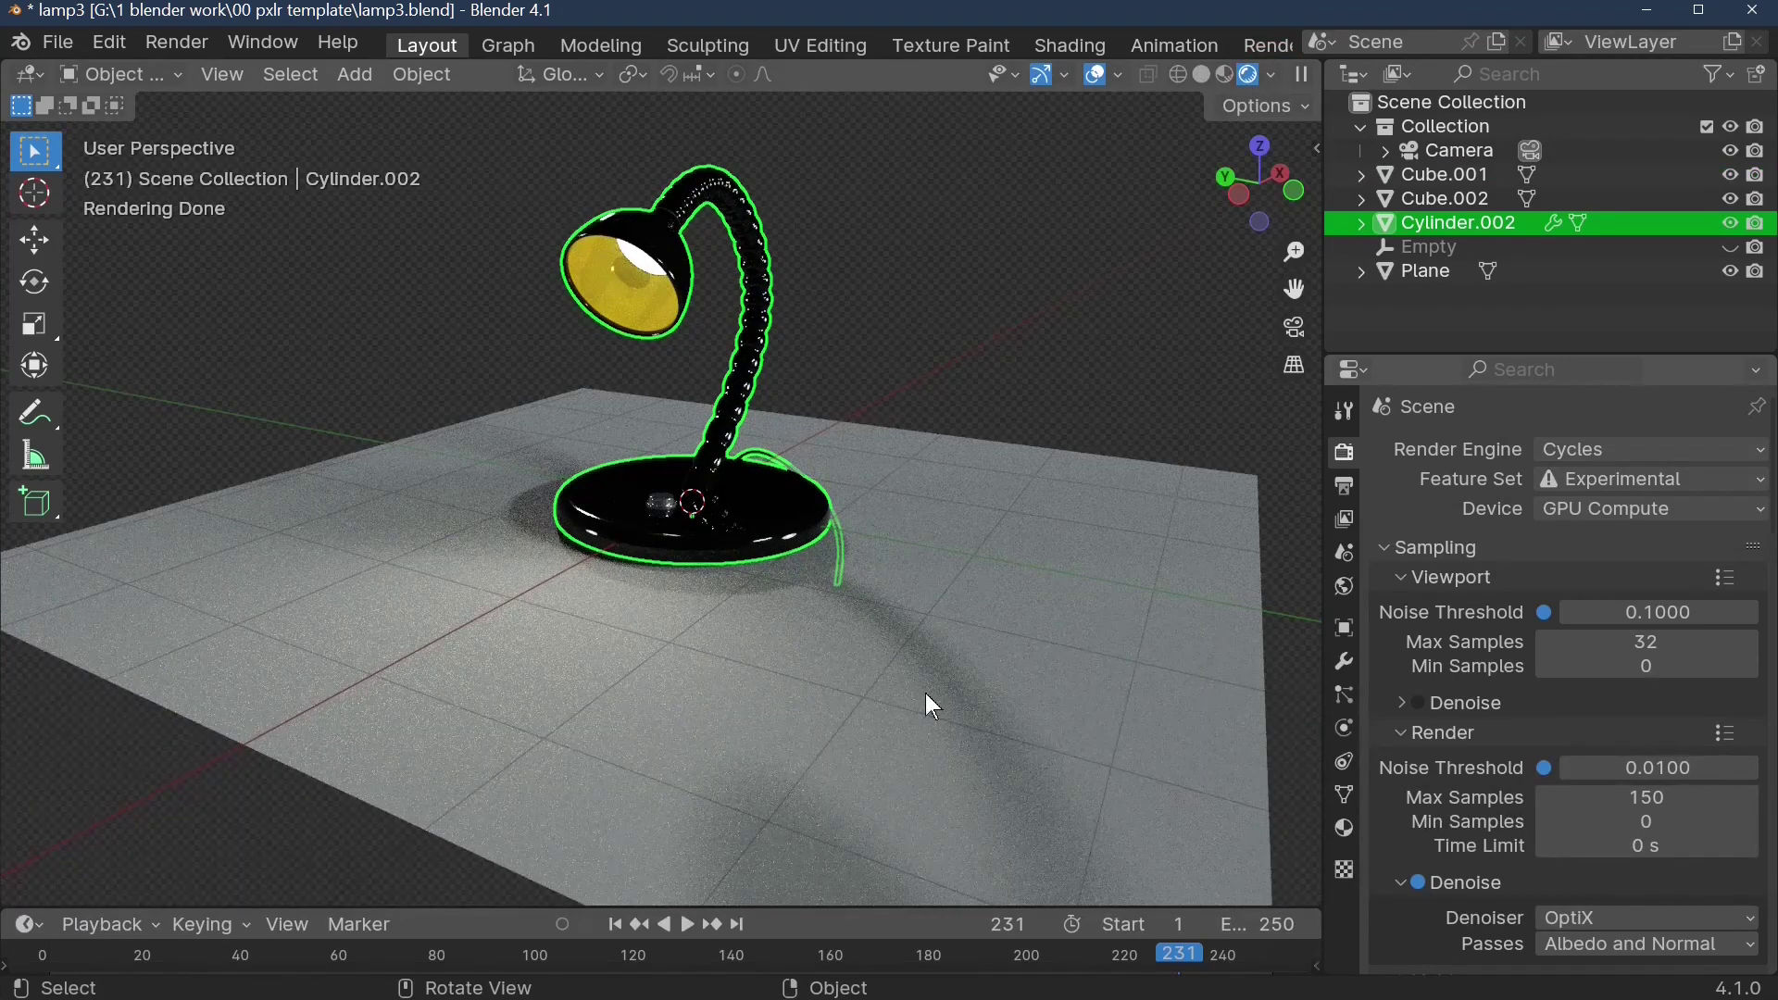
# - Examine the lamp's emitted light, reflections and shadows on the ground plane from several angles and distances
pyautogui.scroll(-2, 941, 626)
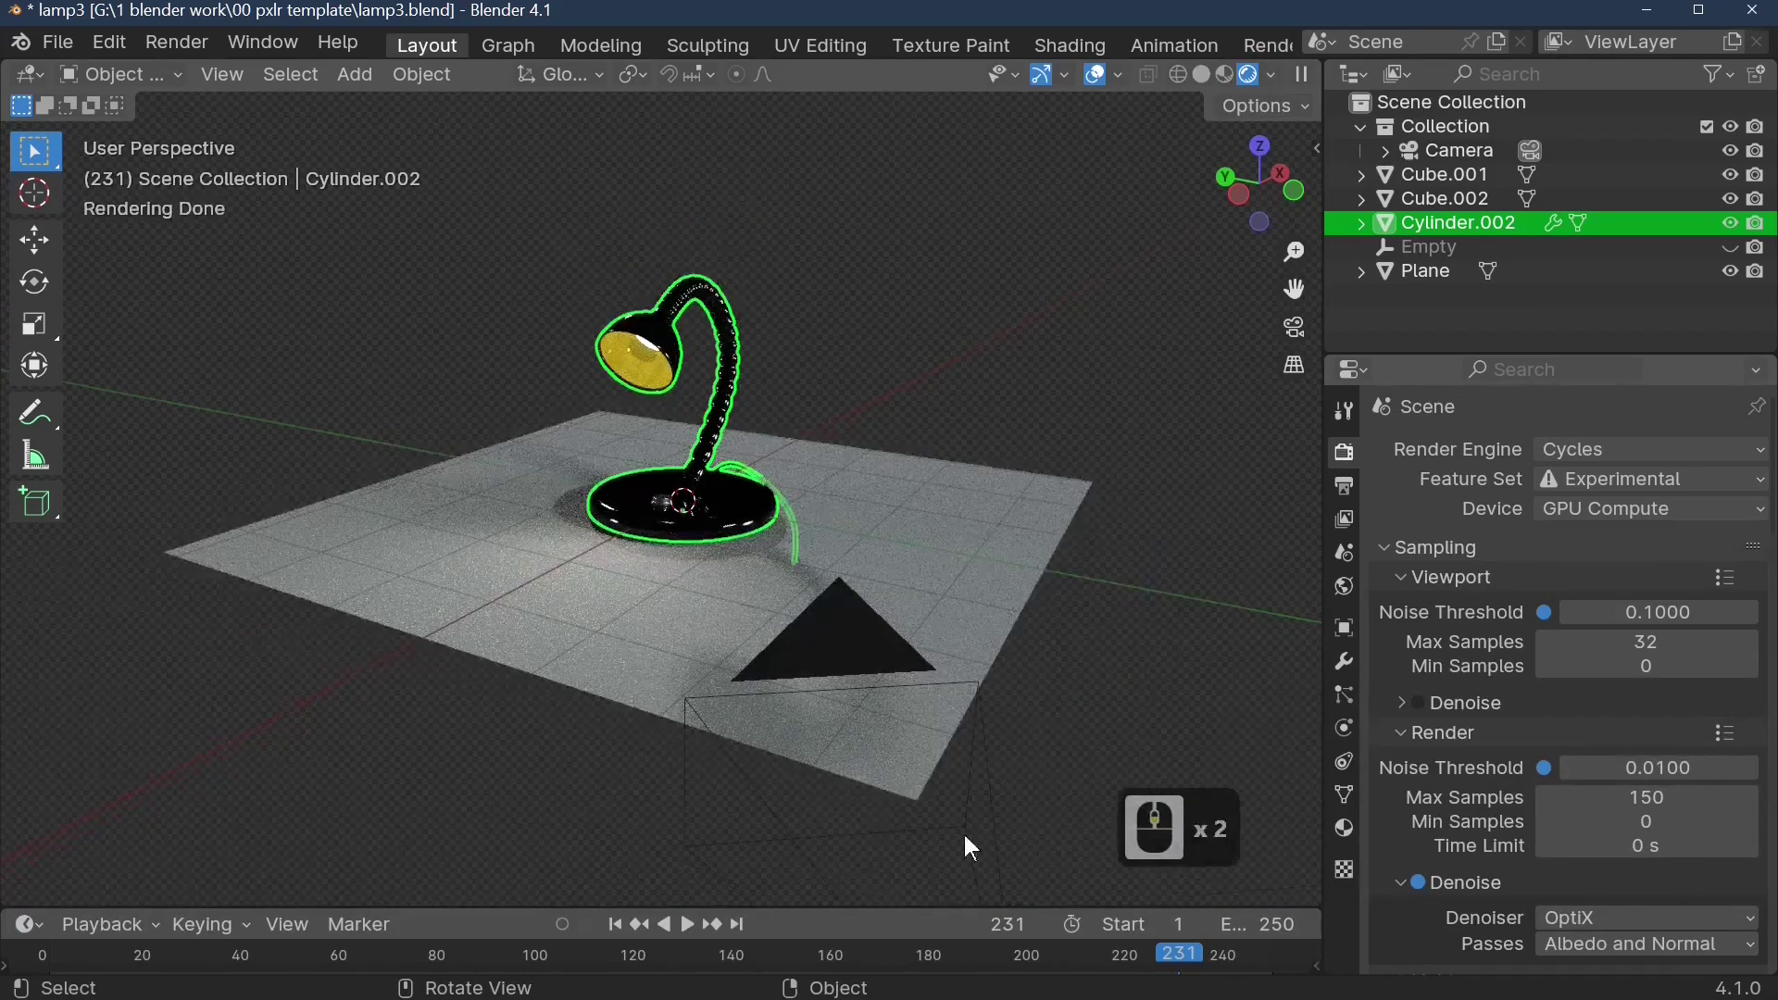
pyautogui.scroll(1, 634, 589)
pyautogui.scroll(2, 518, 630)
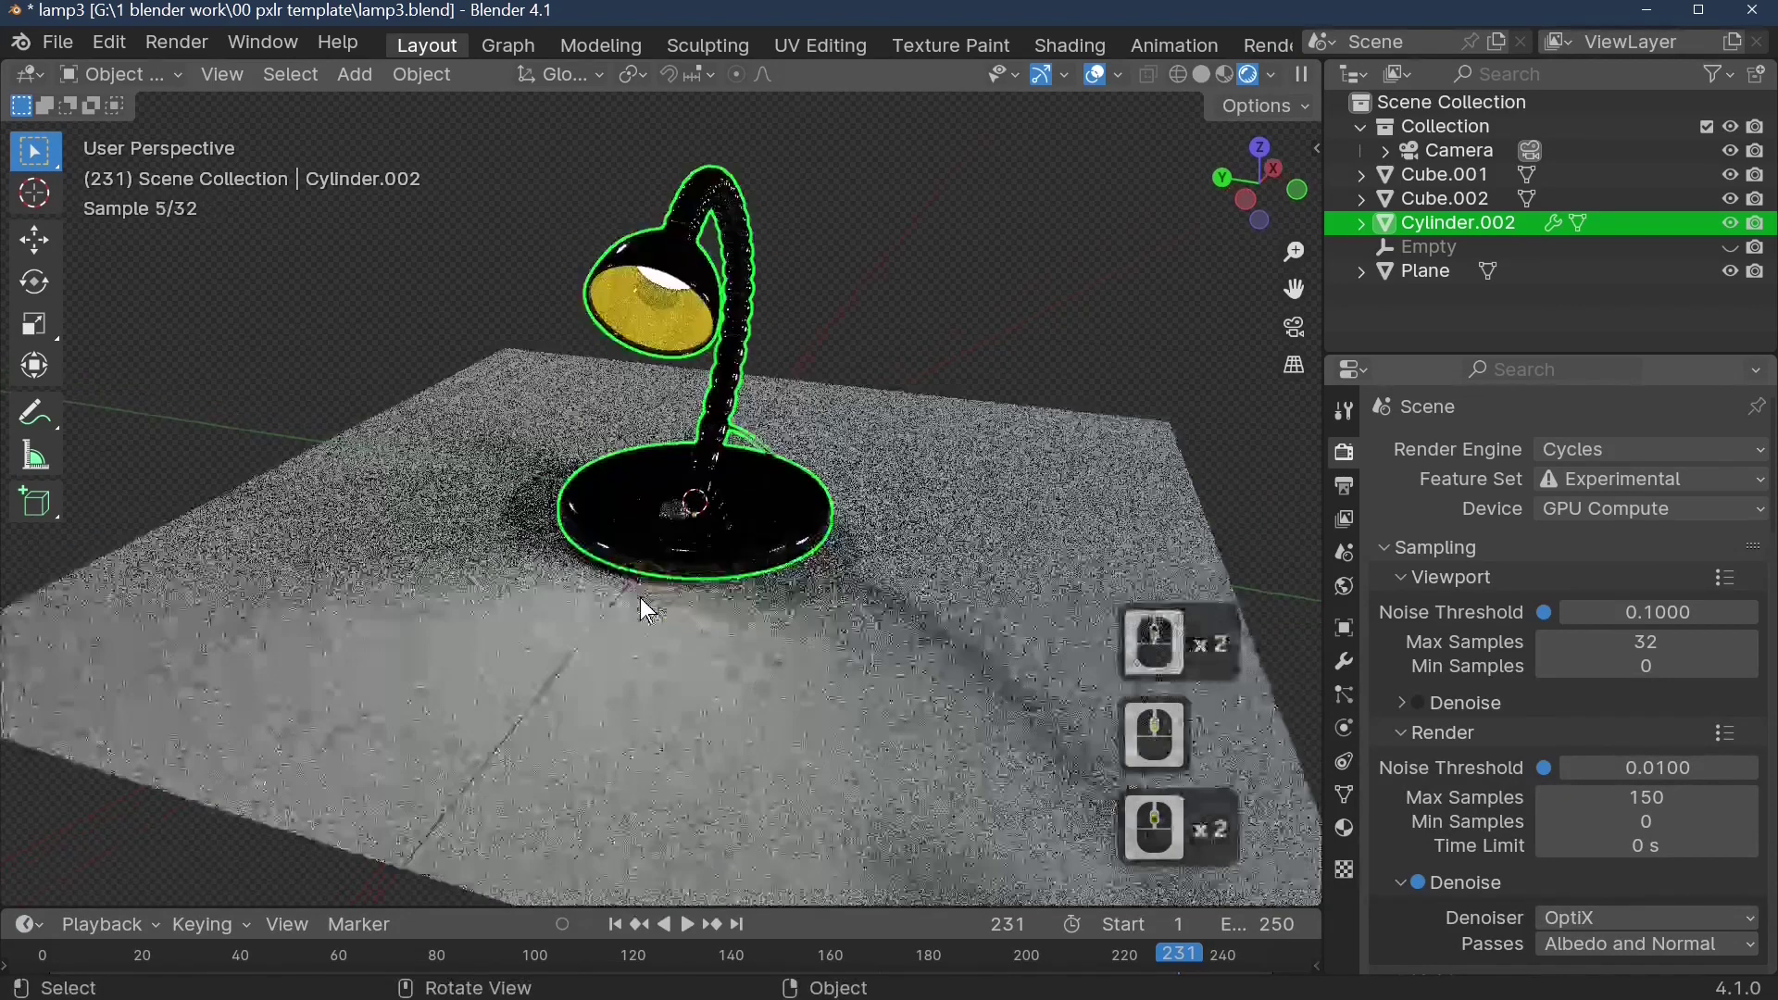
pyautogui.scroll(-1, 545, 657)
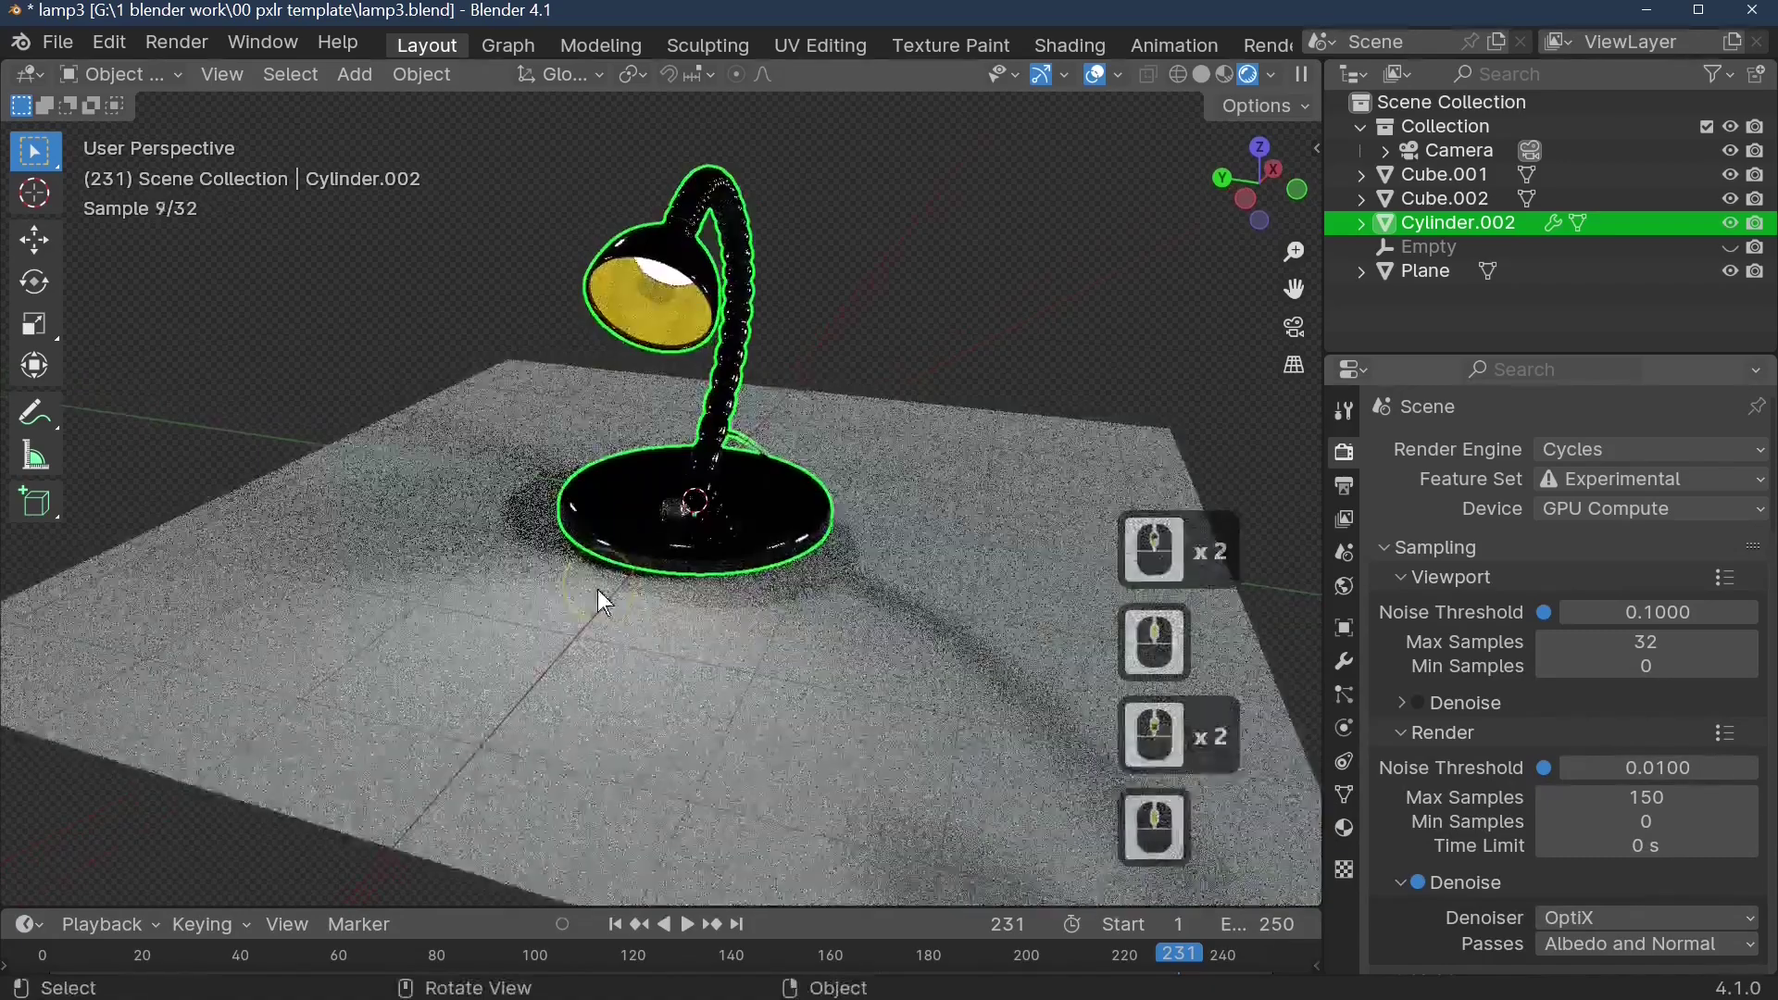
pyautogui.scroll(1, 747, 663)
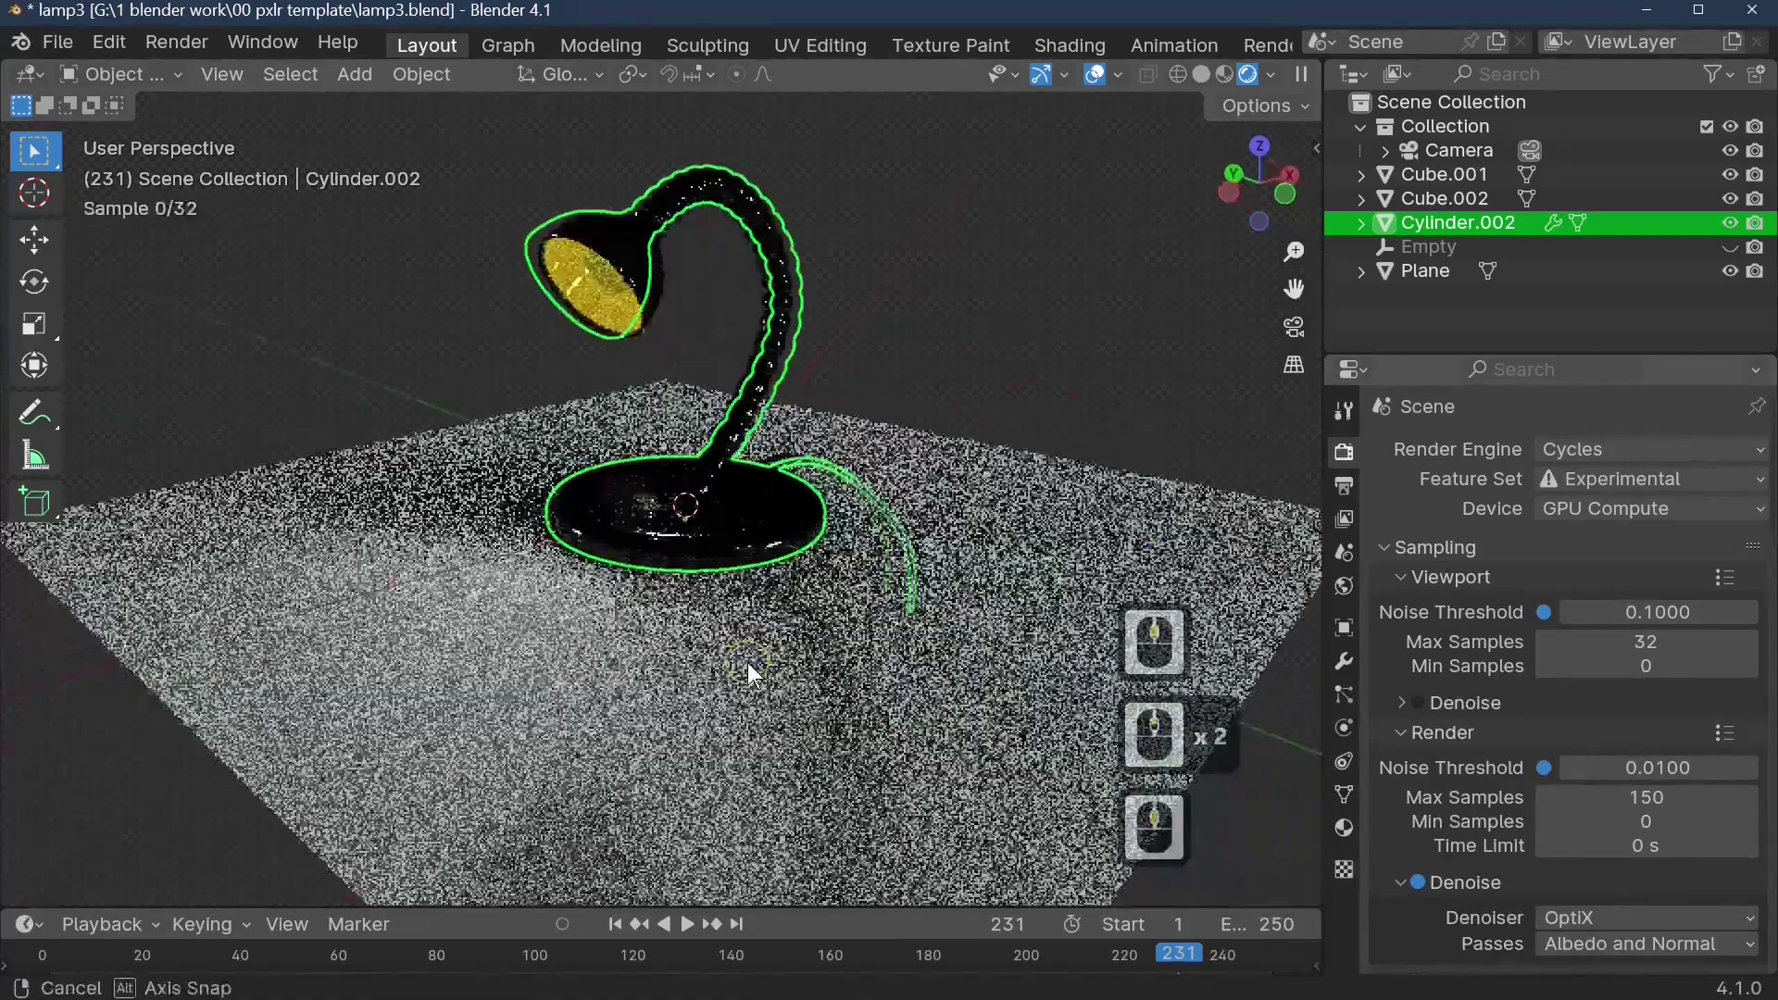
pyautogui.scroll(2, 786, 665)
pyautogui.scroll(-5, 787, 665)
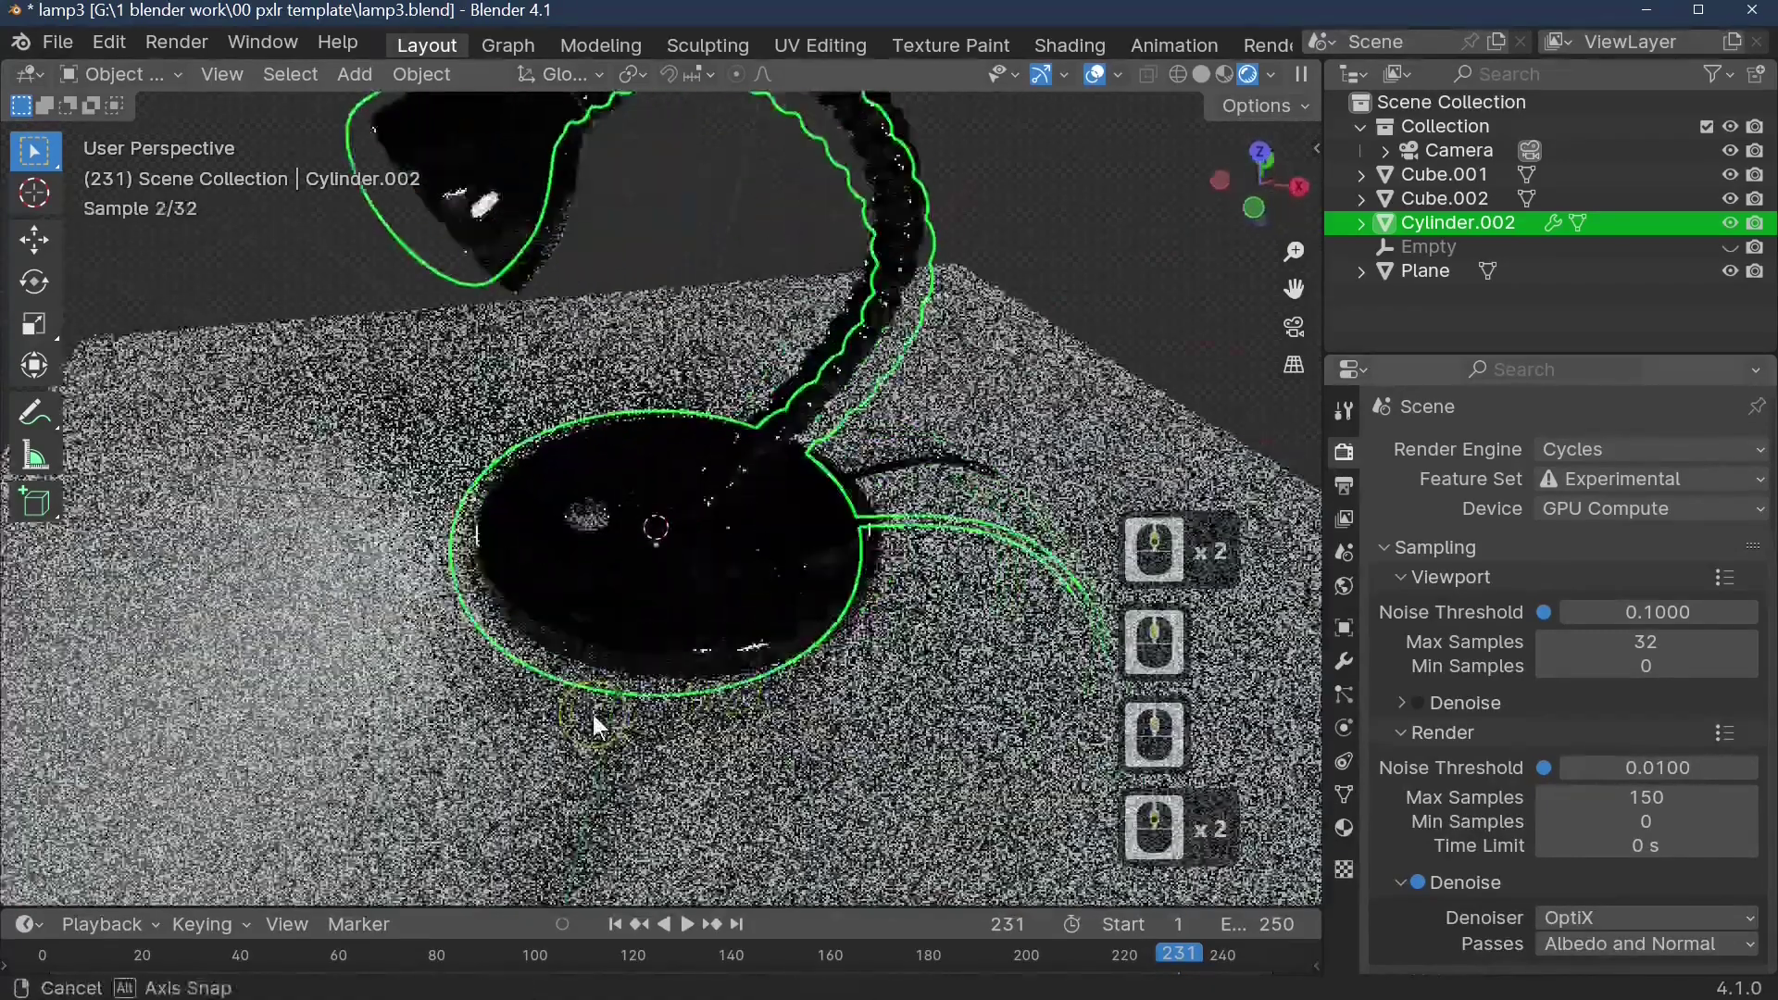
pyautogui.moveTo(750, 660); pyautogui.dragTo(775, 682, button='middle')
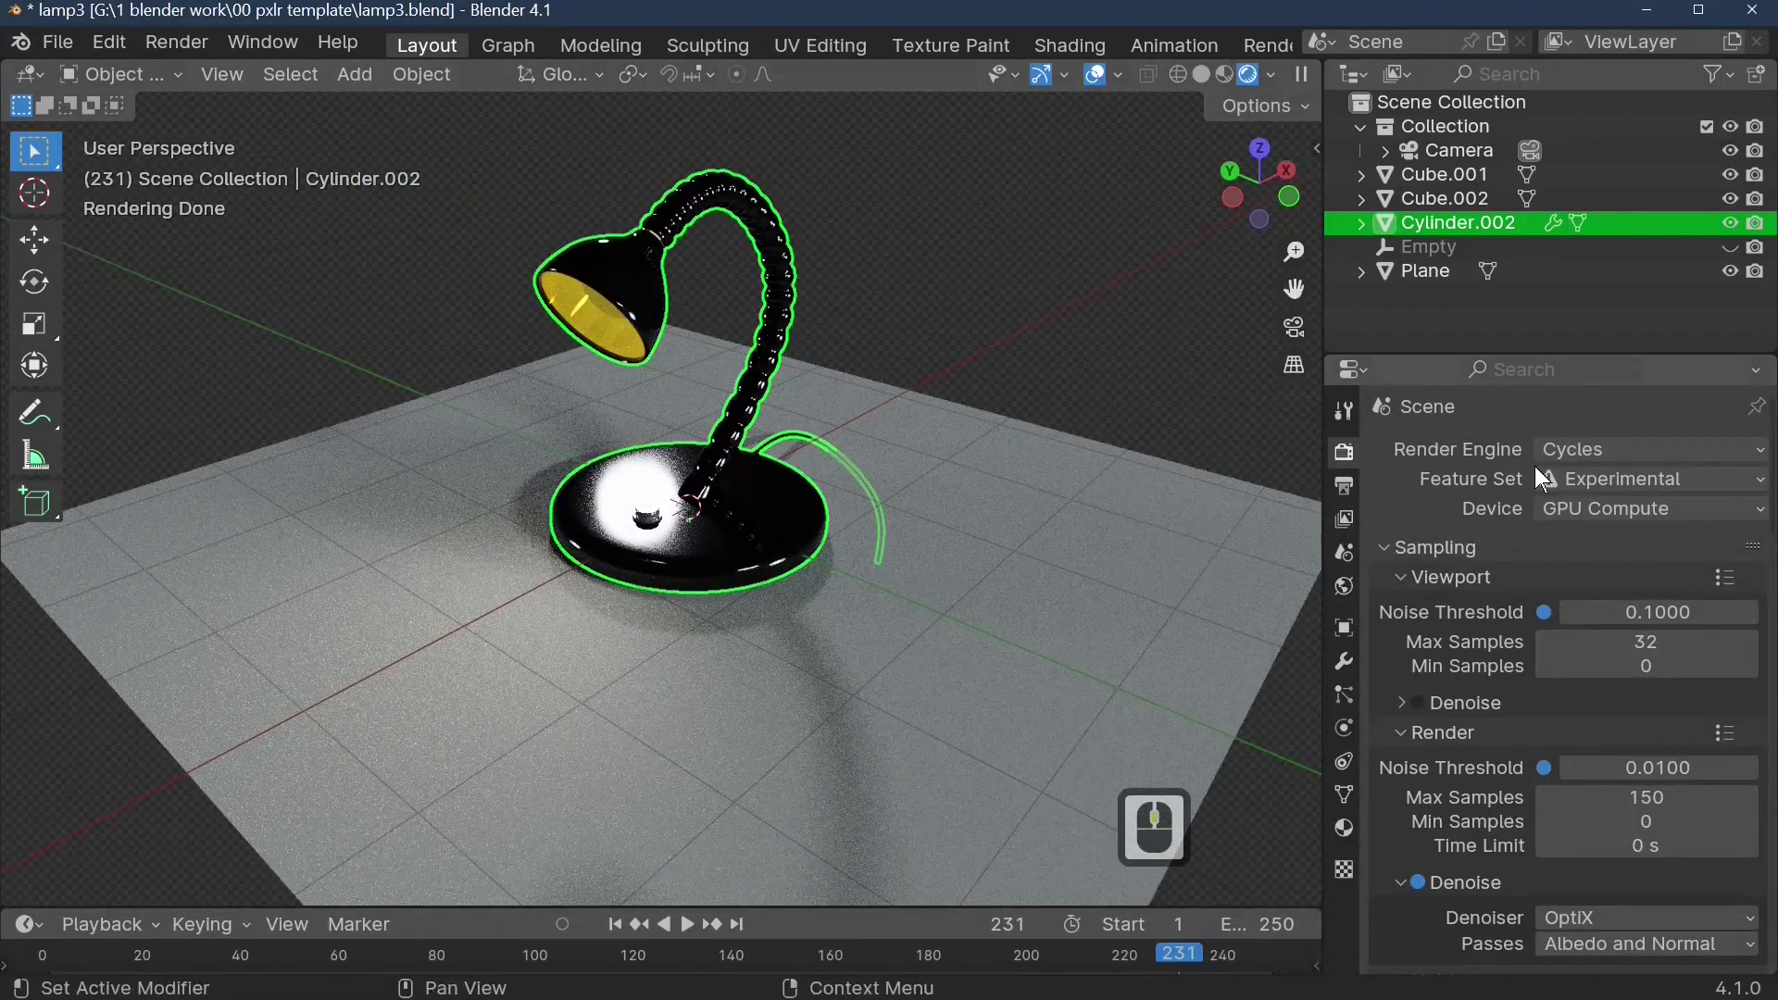
# - Replace the world's environment texture with forest.exr and check the lamp under the new lighting
pyautogui.click(1343, 585)
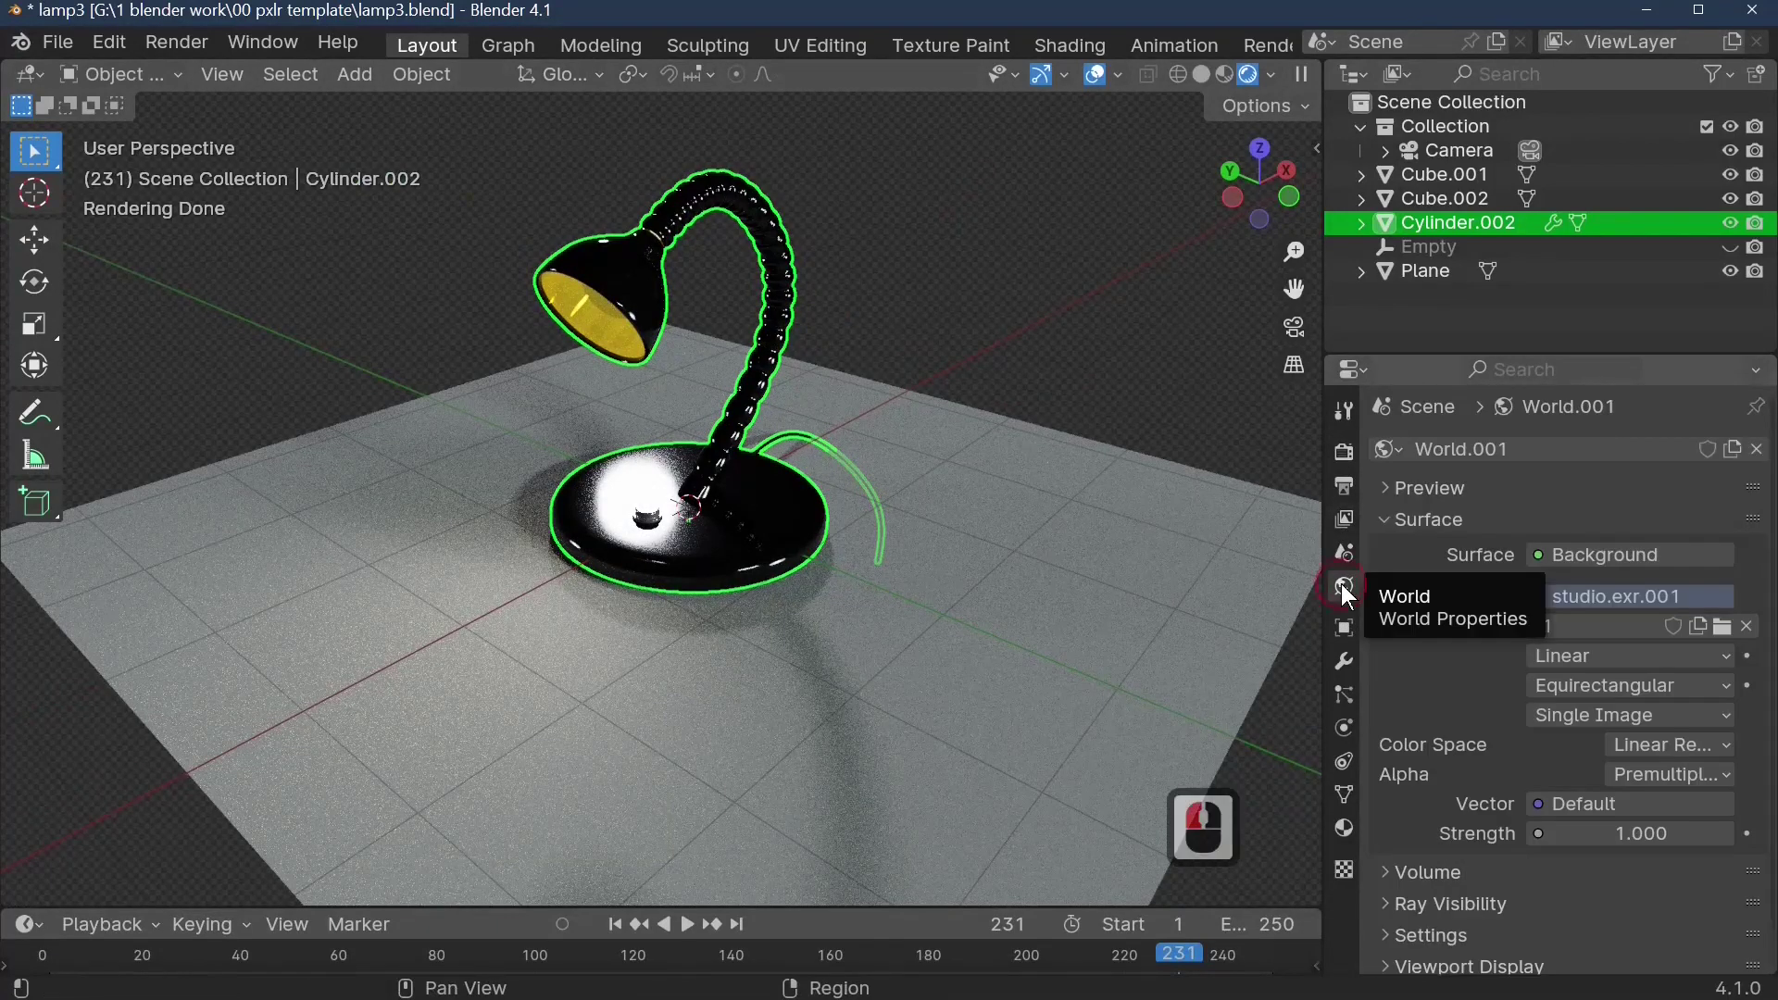
pyautogui.click(1723, 629)
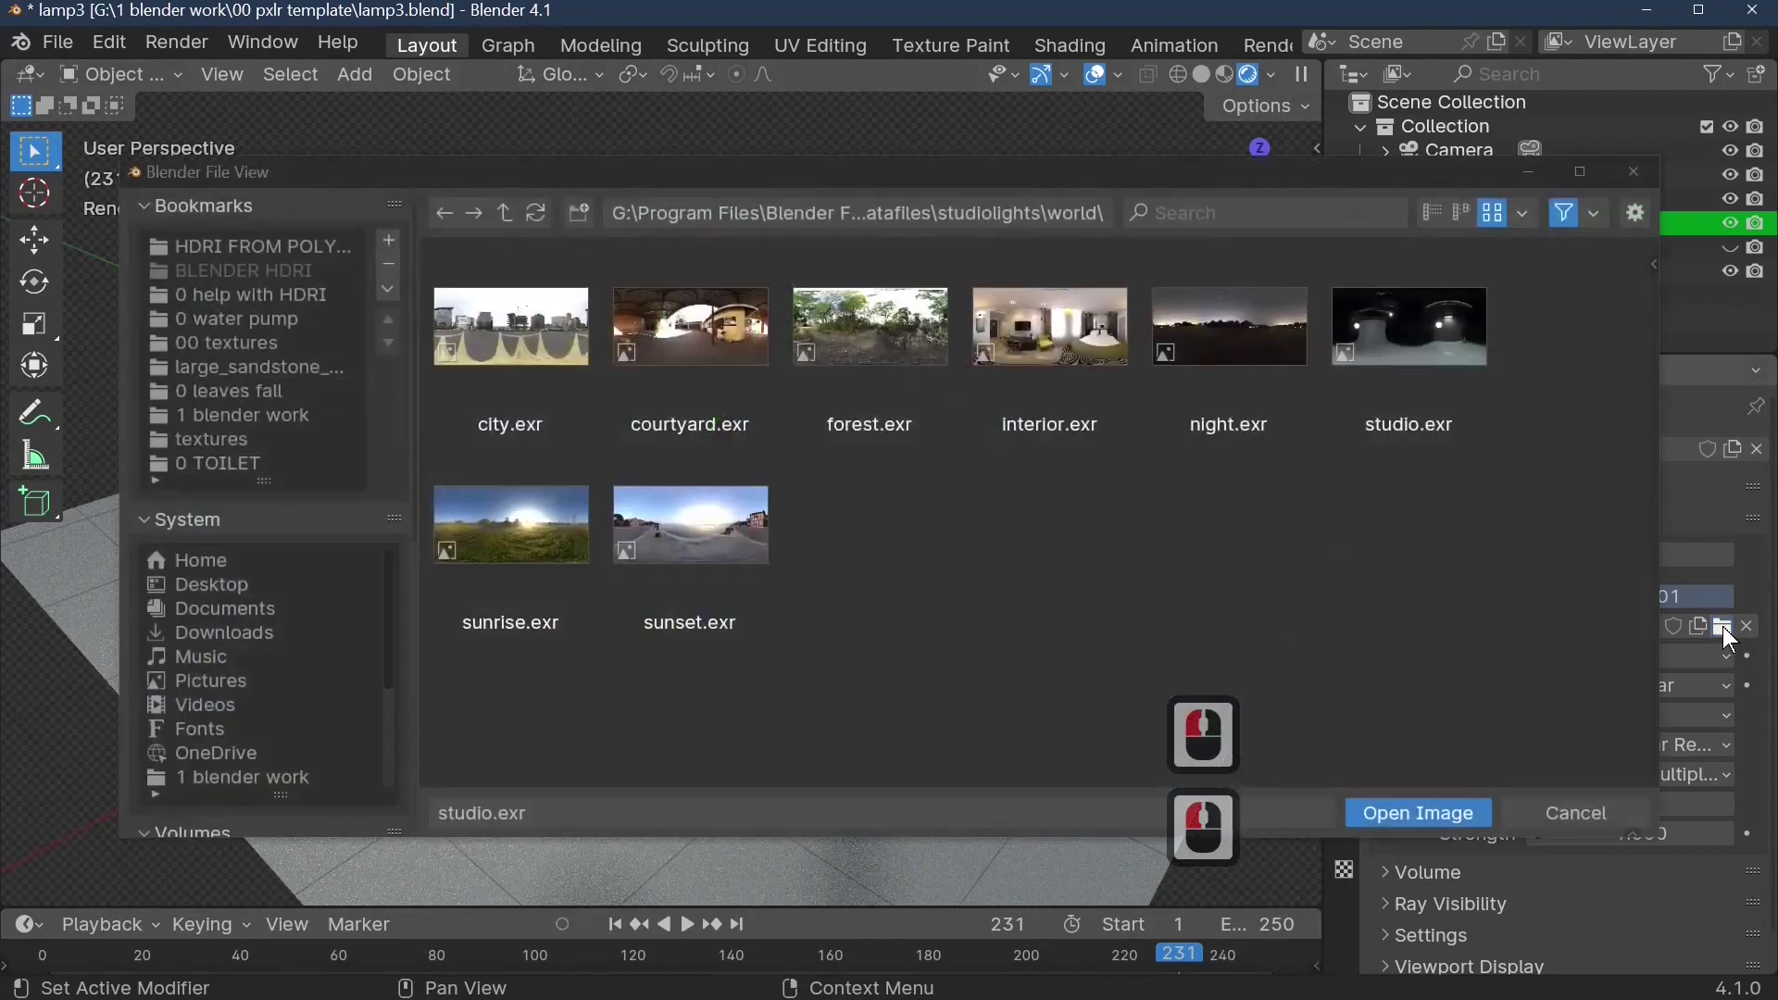
pyautogui.doubleClick(843, 383)
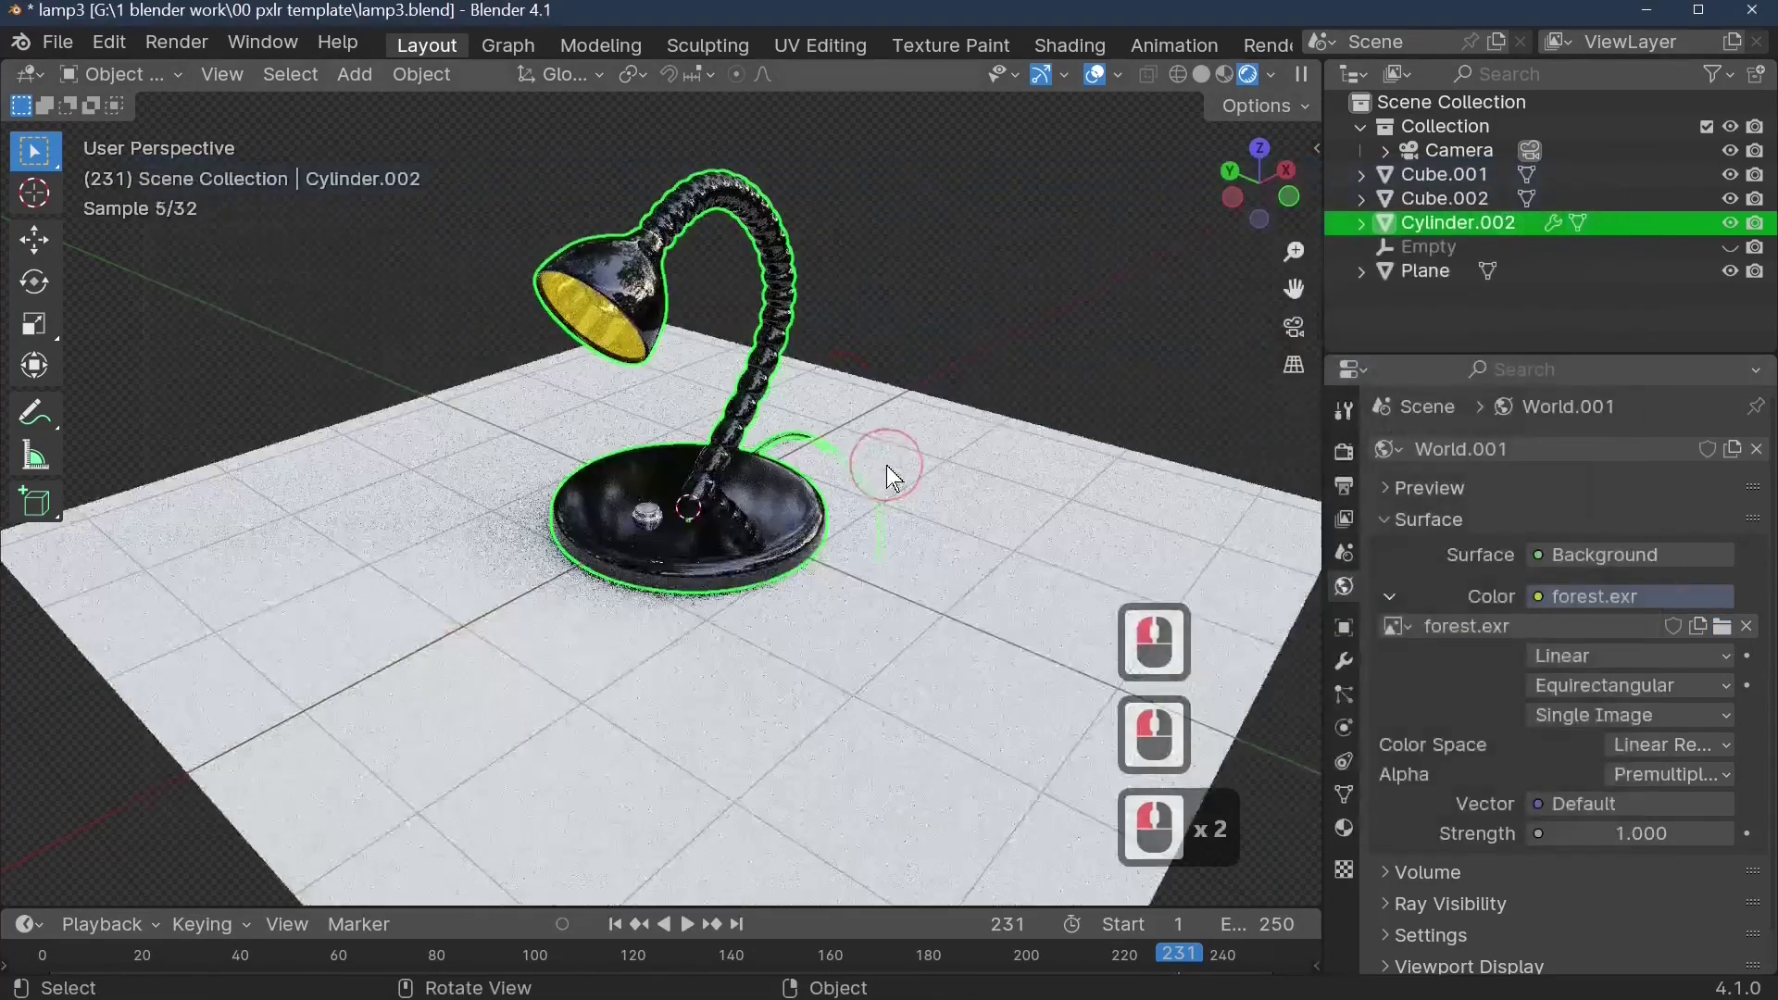
pyautogui.moveTo(888, 469); pyautogui.dragTo(899, 546, button='middle')
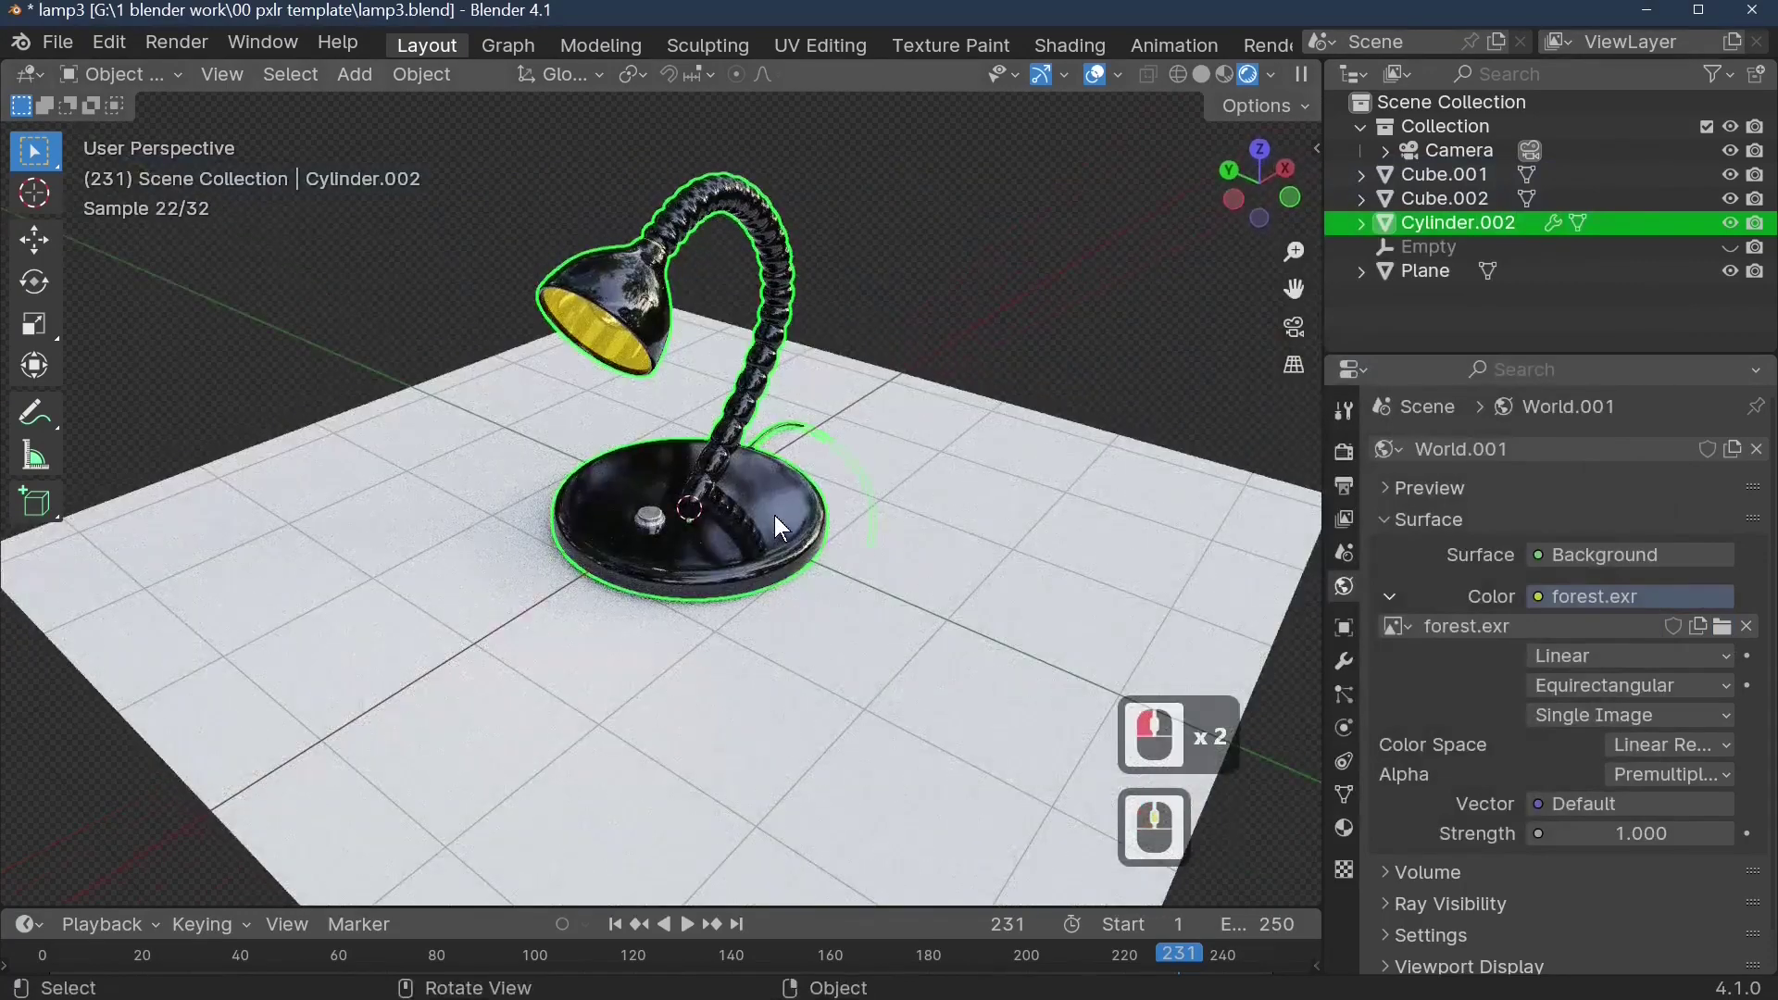
pyautogui.moveTo(773, 515); pyautogui.dragTo(756, 409, button='middle')
pyautogui.scroll(3, 586, 507)
pyautogui.scroll(-2, 941, 501)
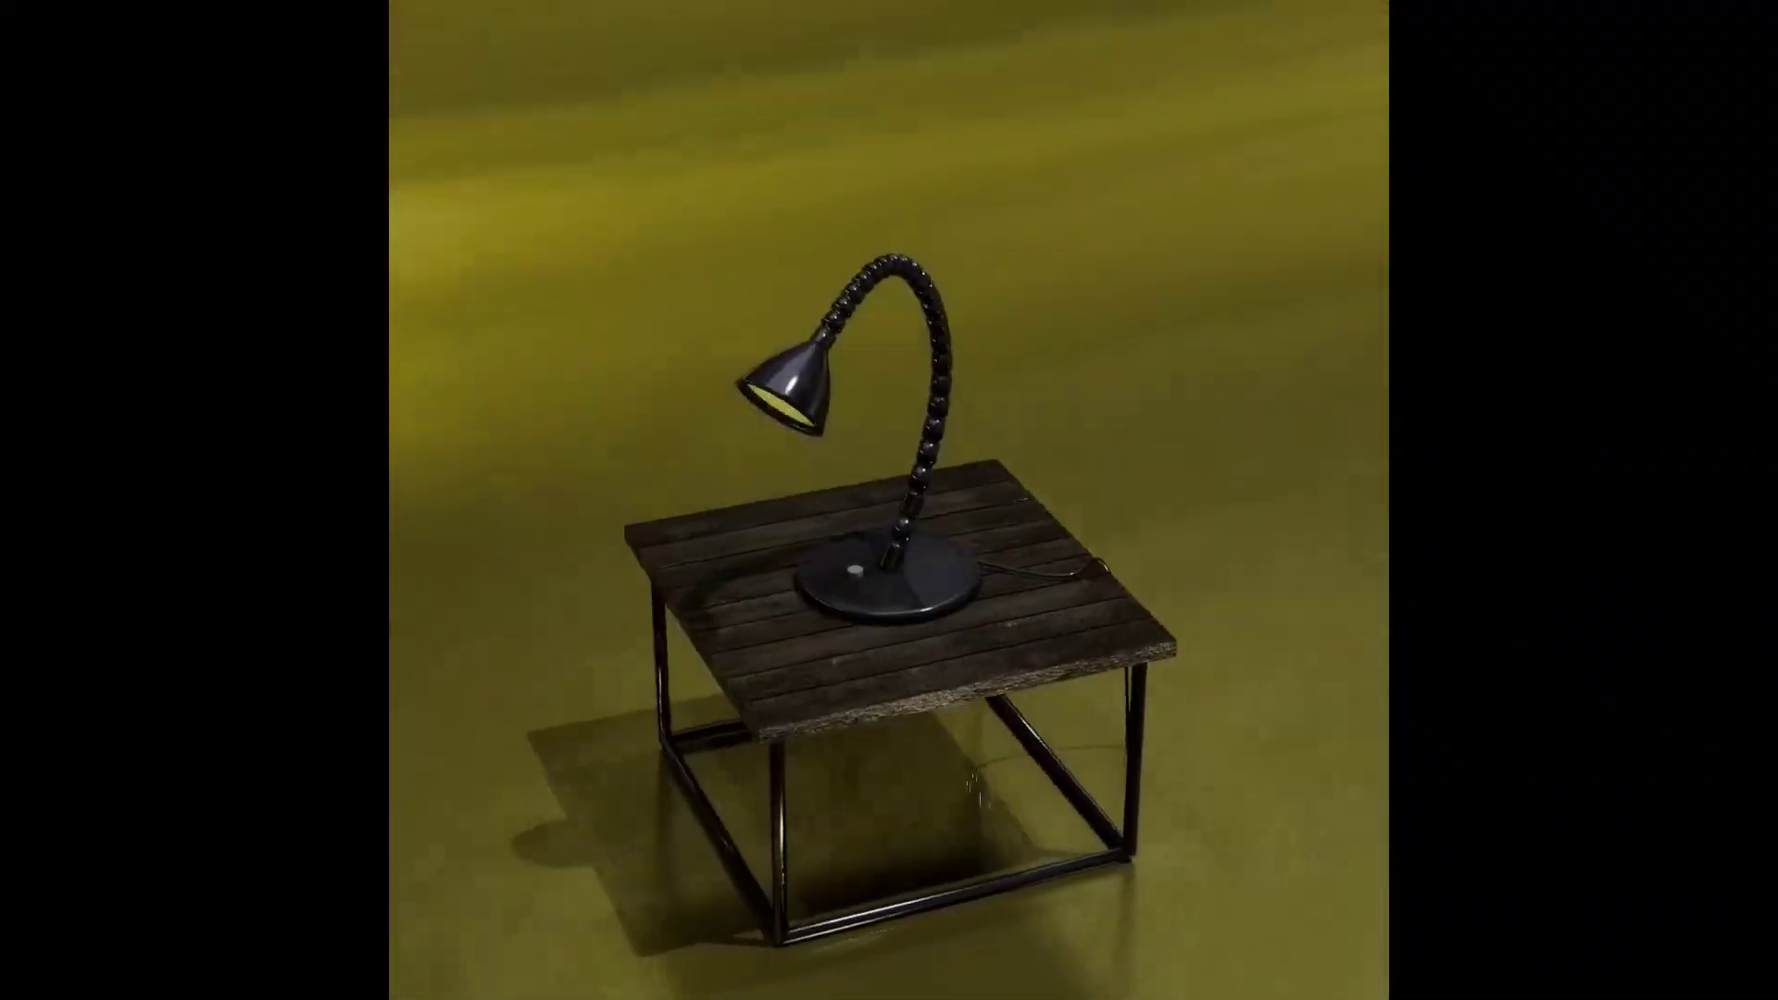